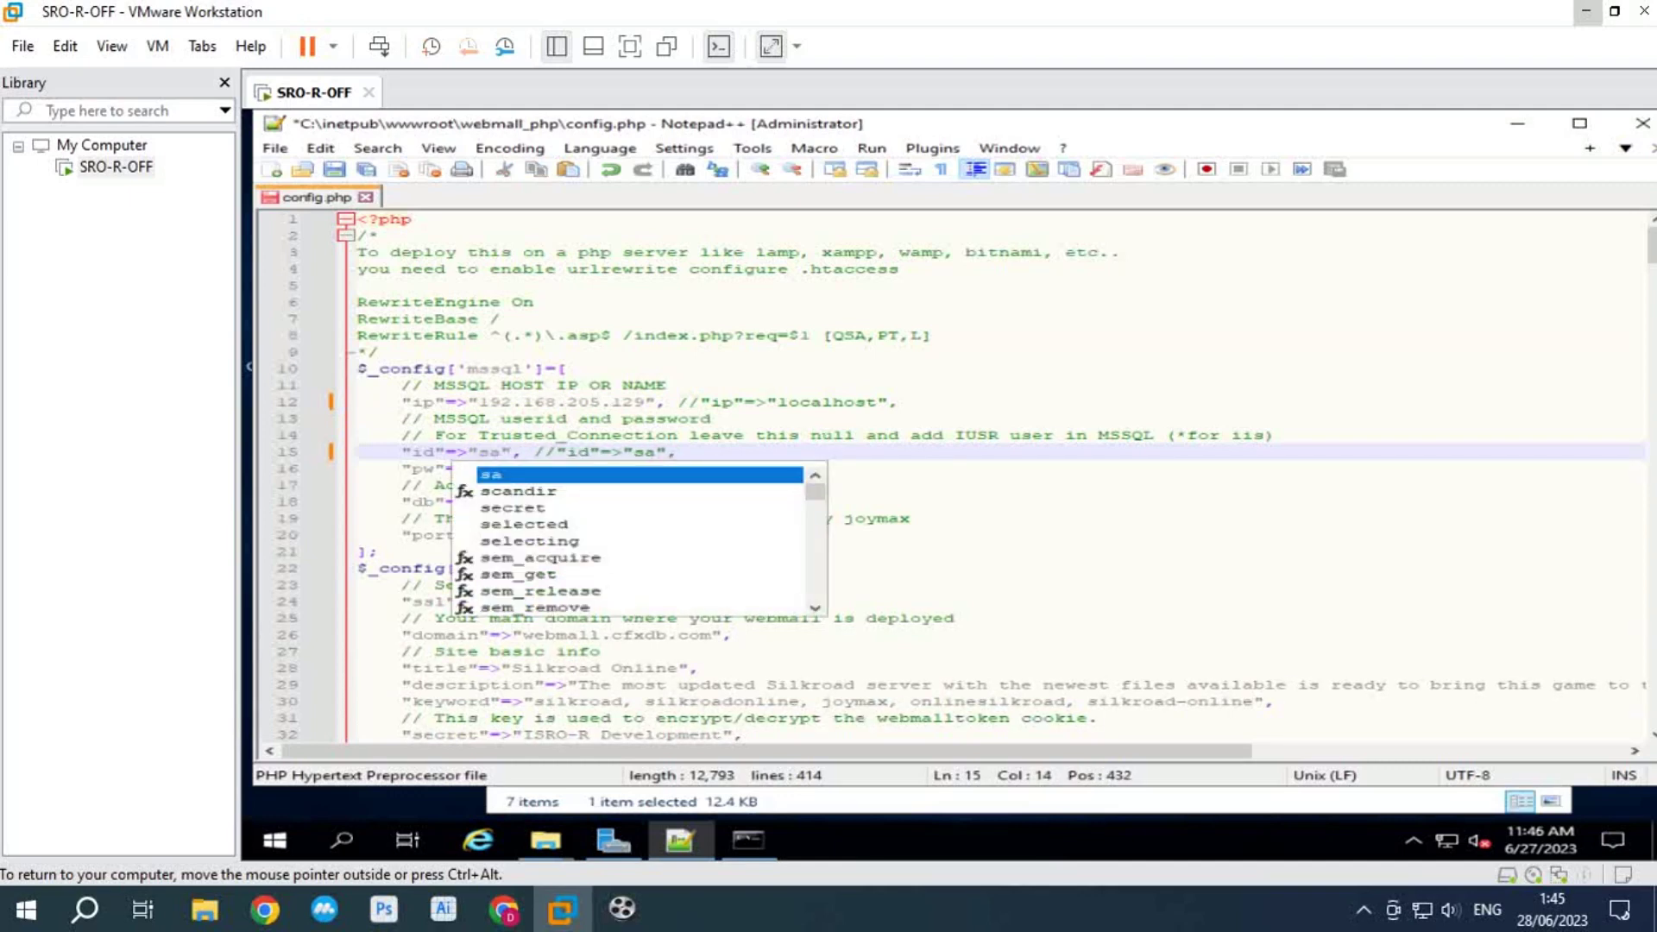
Step: Replace the null value on line 16 of config.php with the sa password
click(755, 484)
double_click(488, 468)
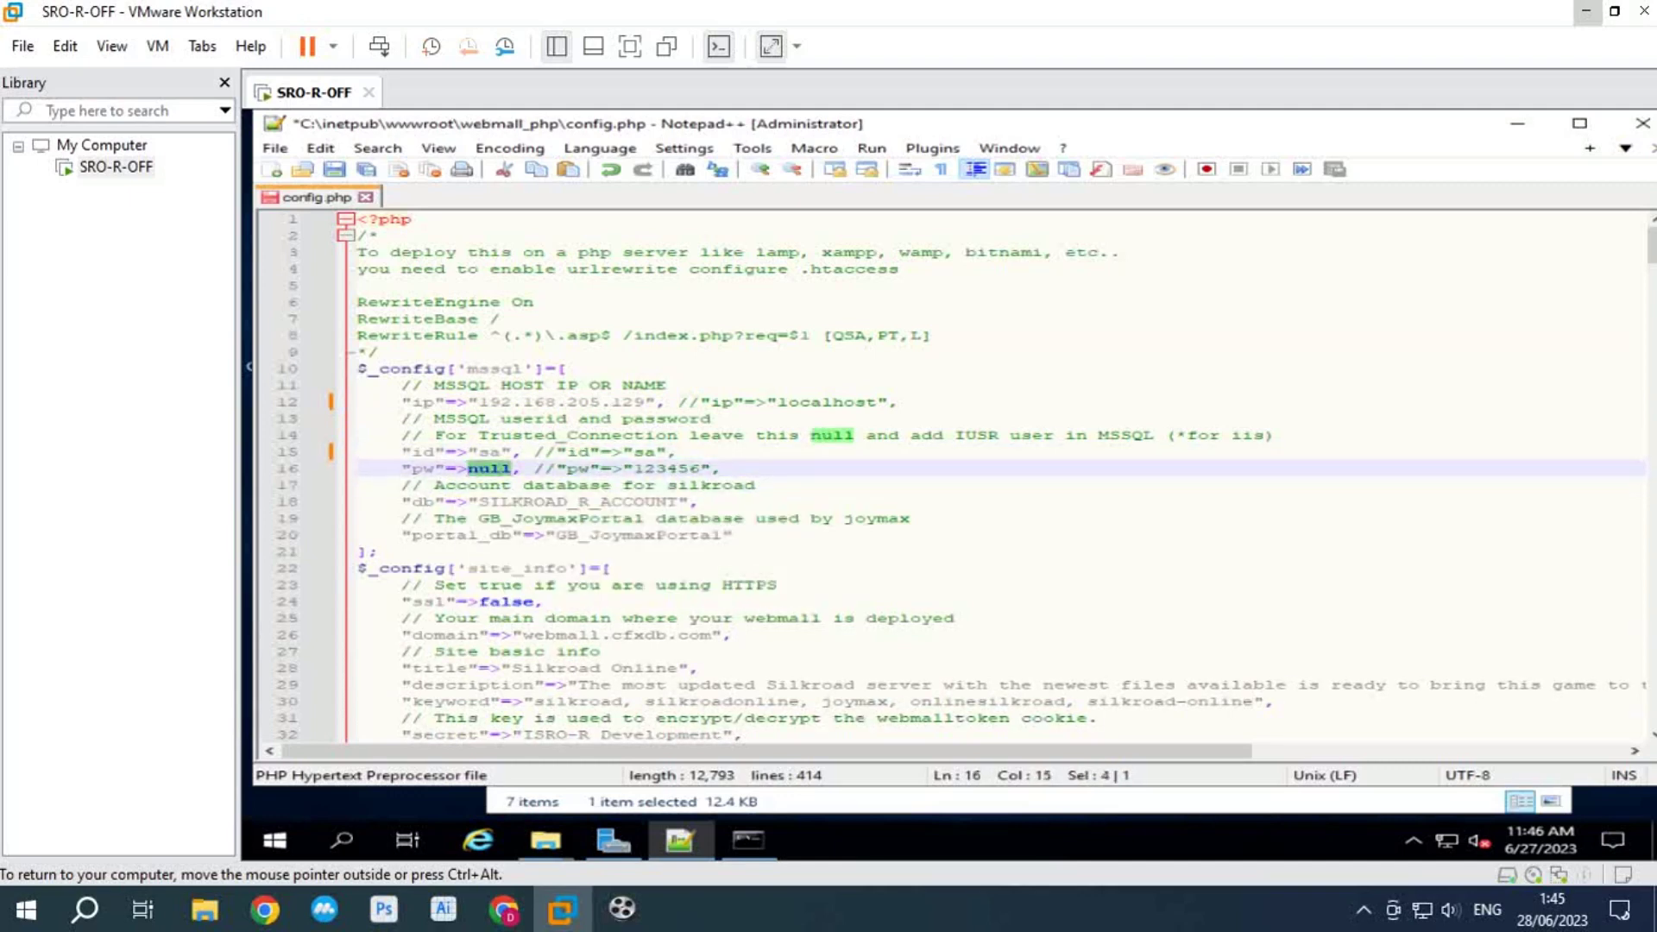
text("Adm)
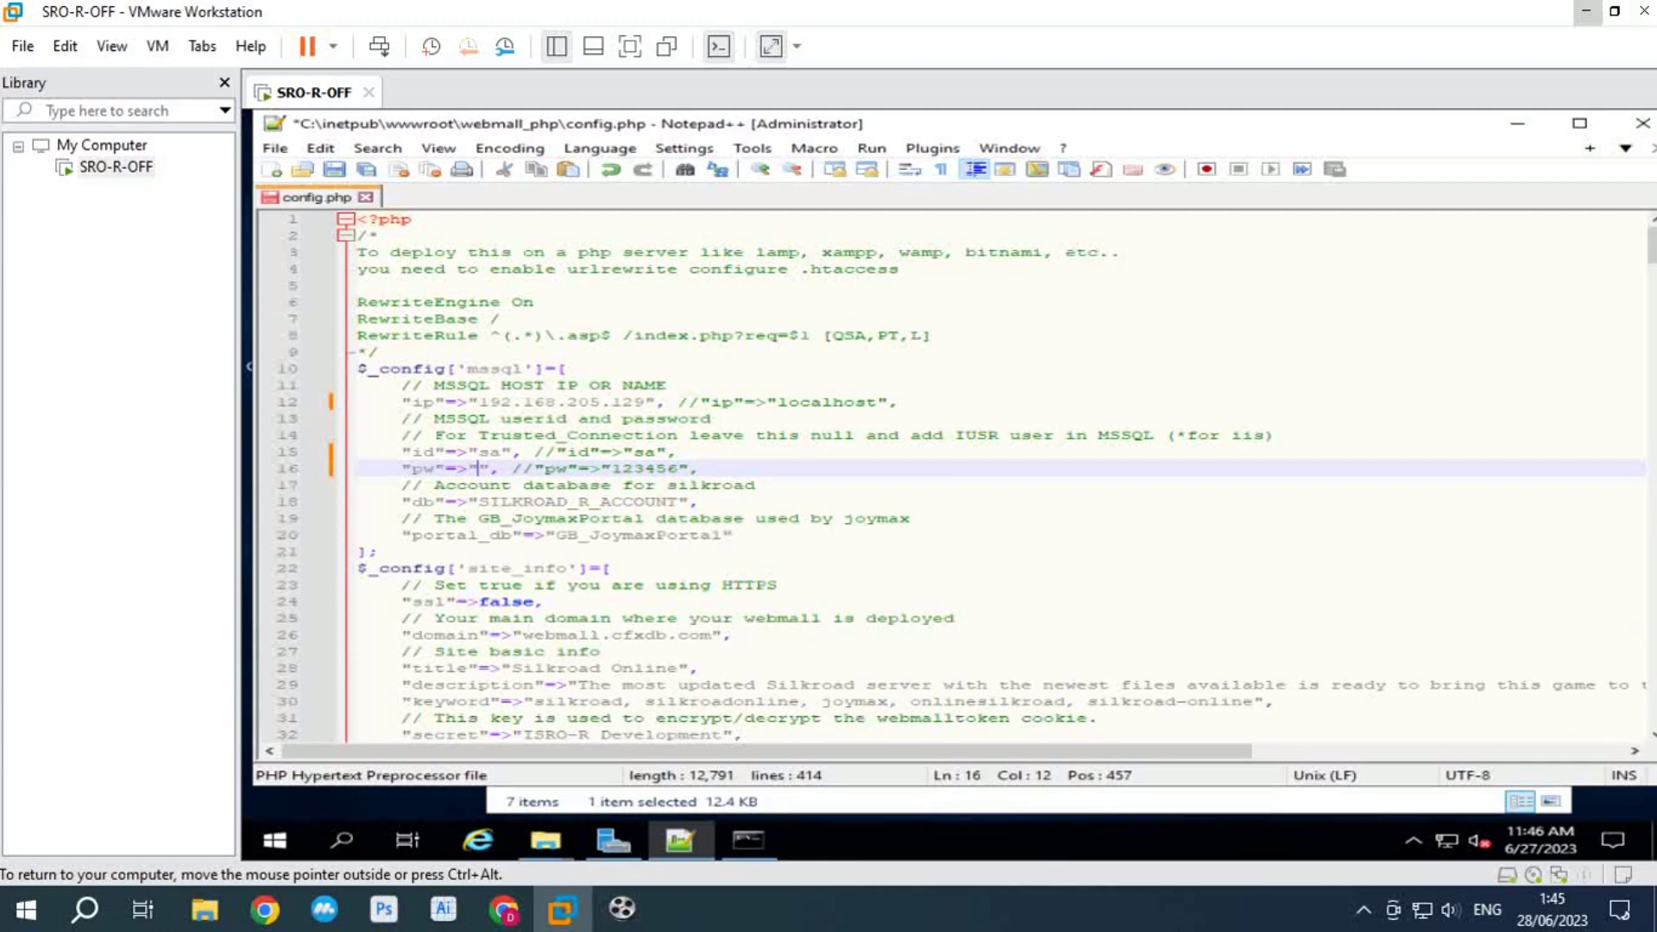
text(in@123)
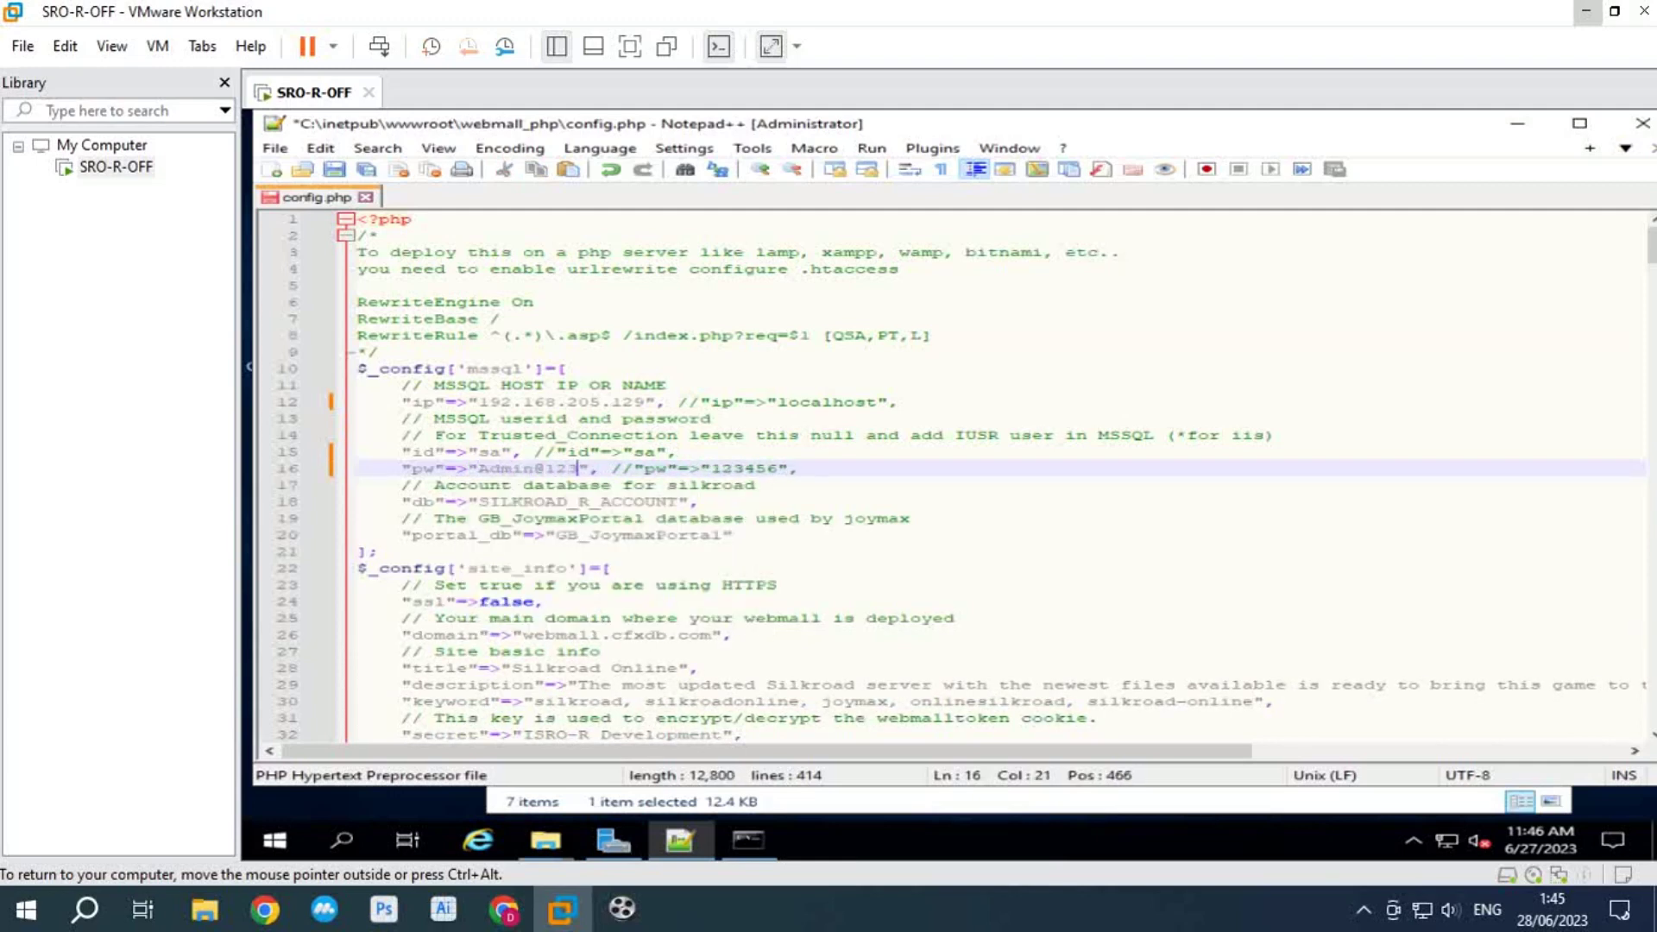
Step: Change the domain cfxdb.com to localhost on line 26, save config.php and close Notepad++
click(517, 635)
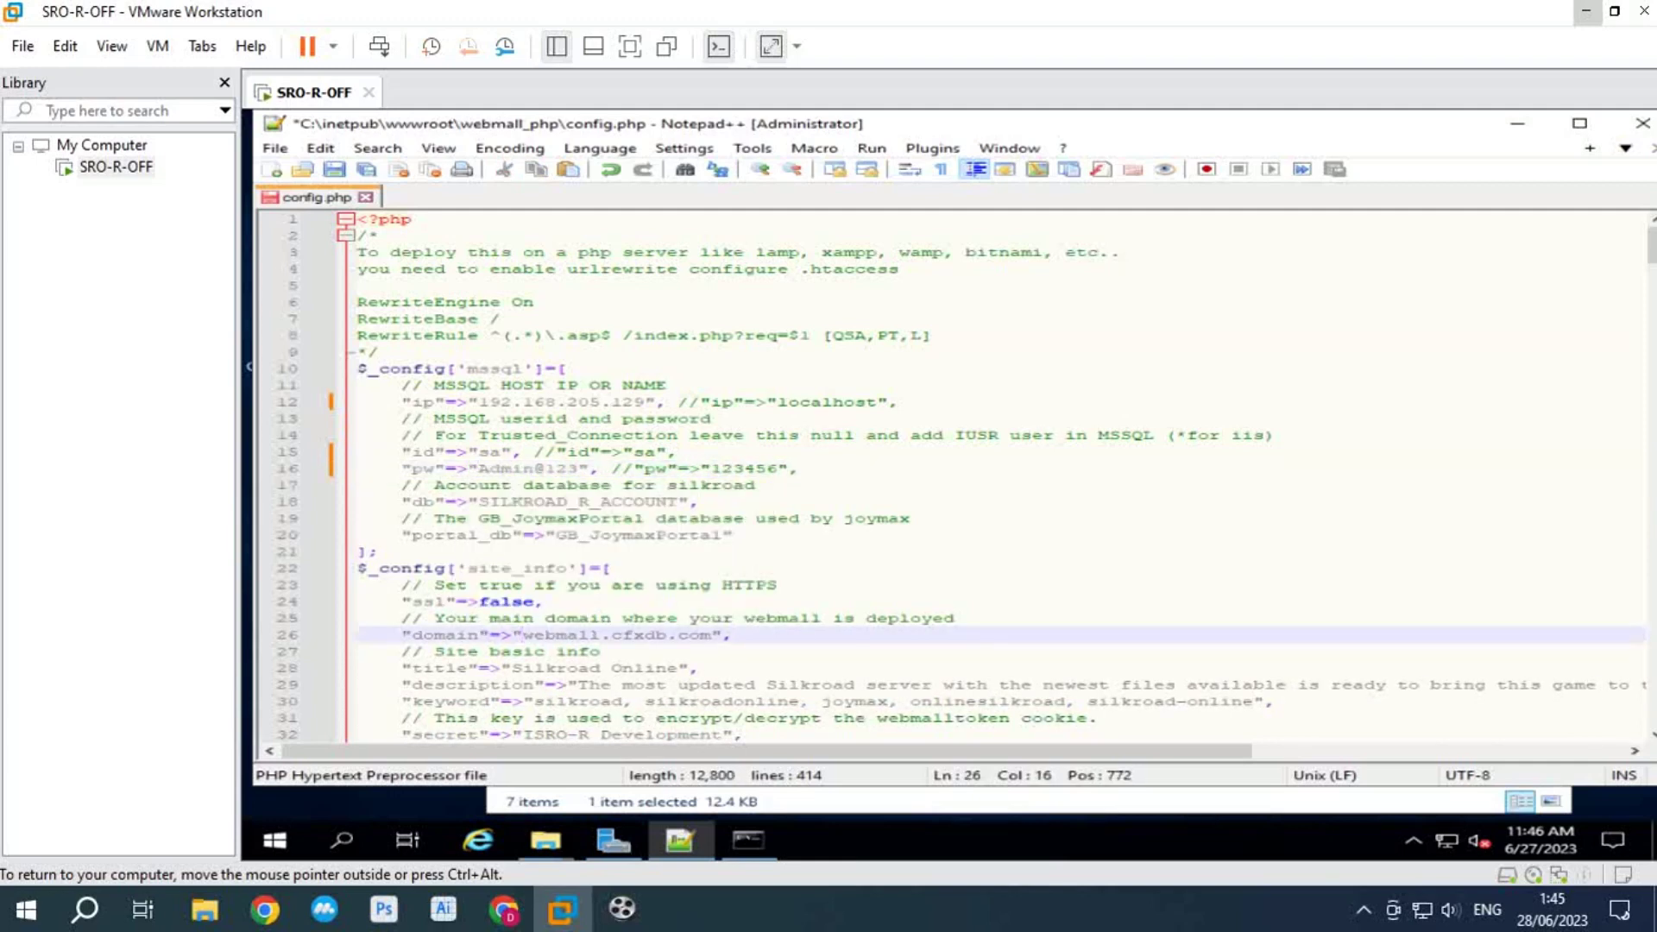
drag(613, 635, 710, 635)
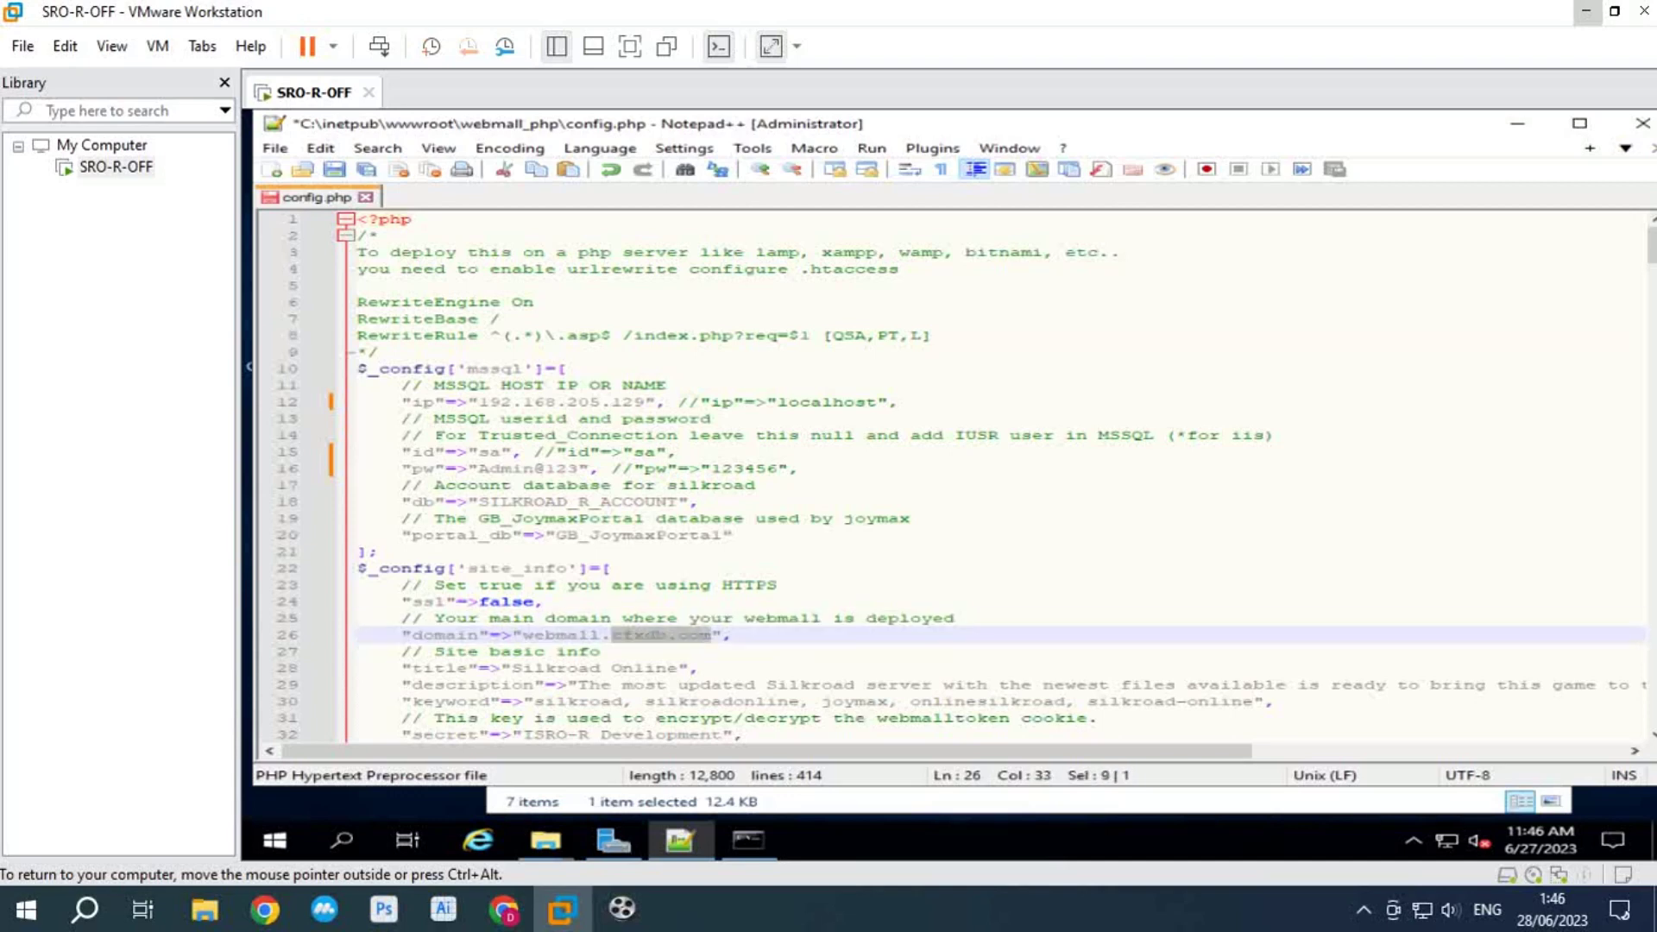
text(localhost)
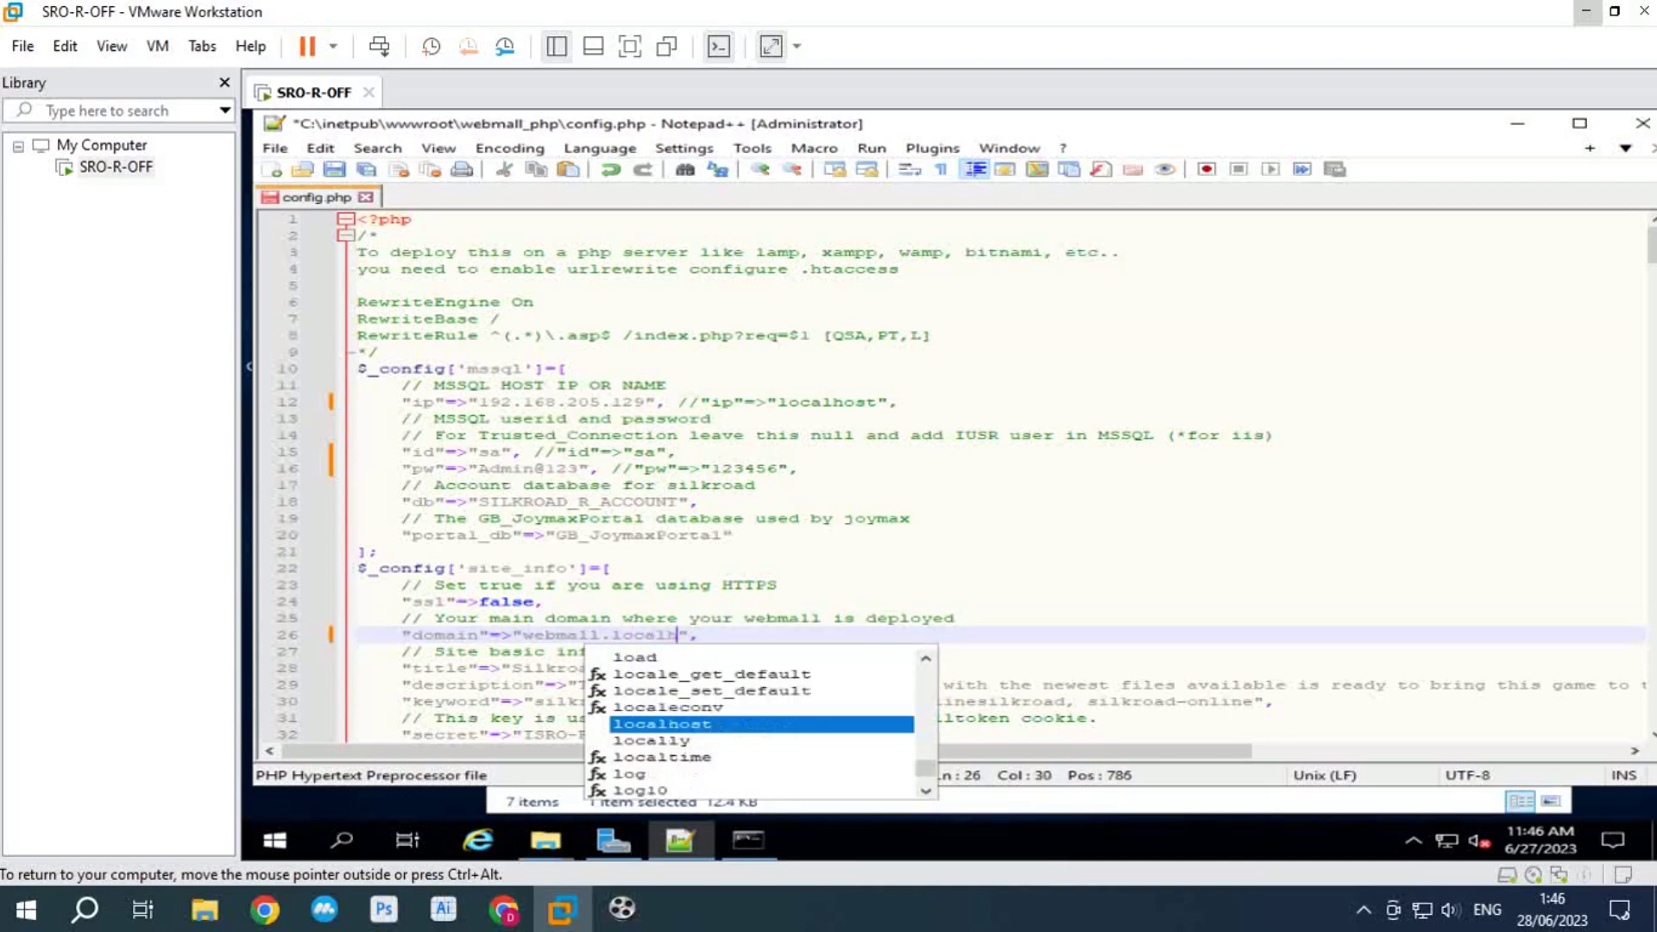
key(Escape)
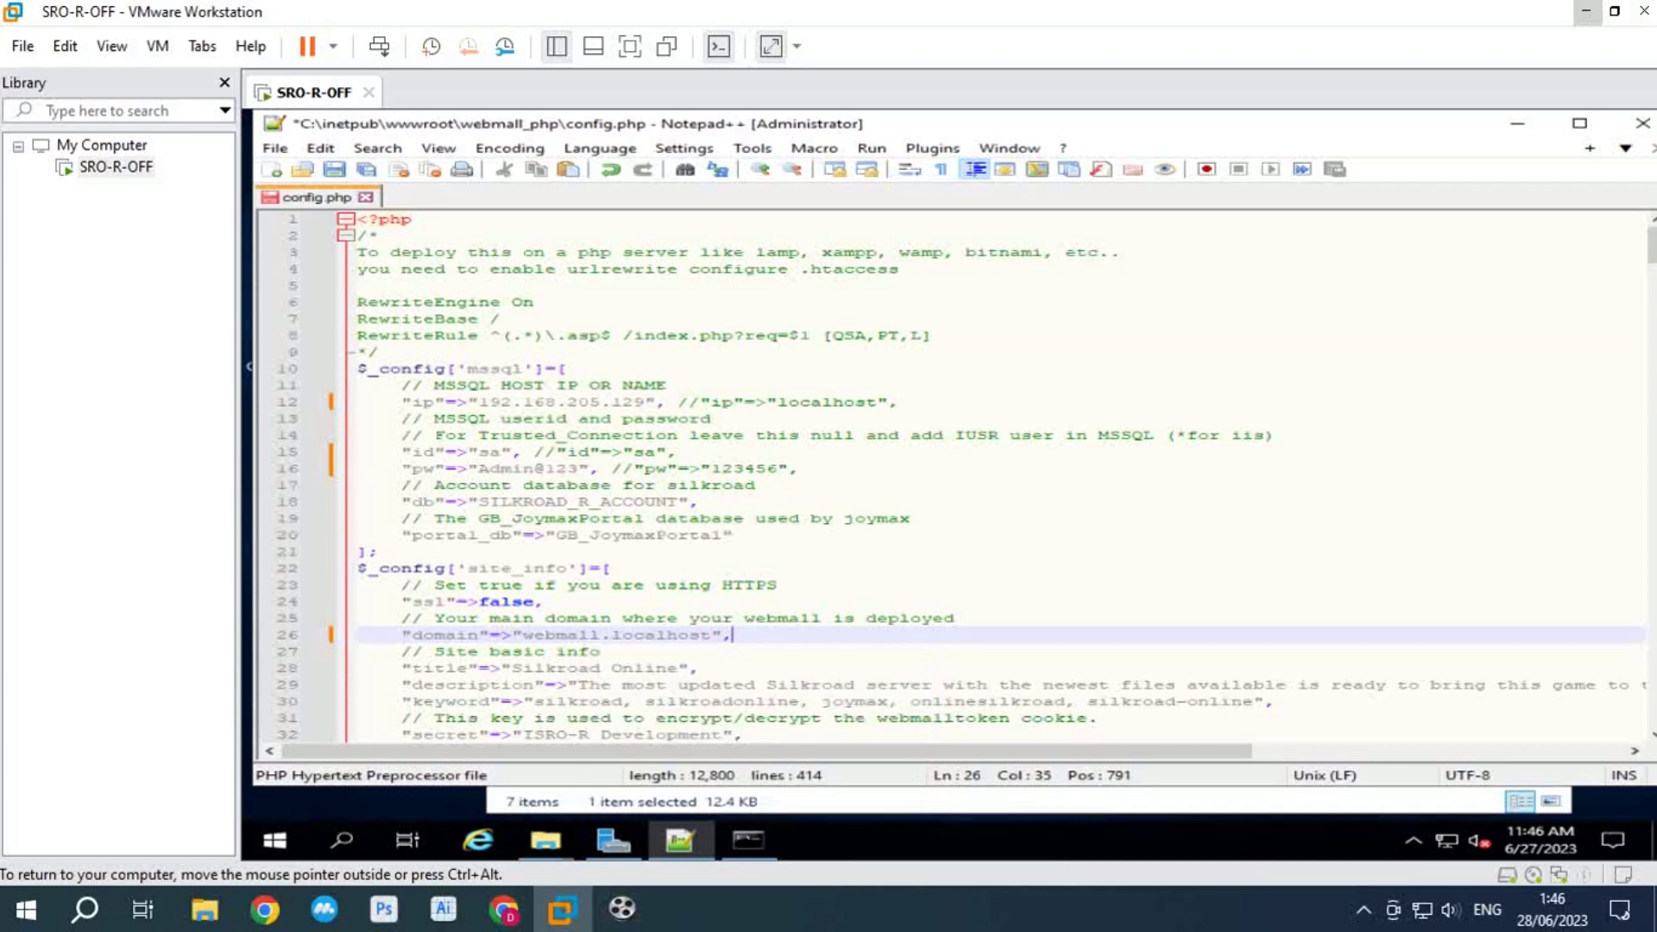
drag(518, 635, 710, 635)
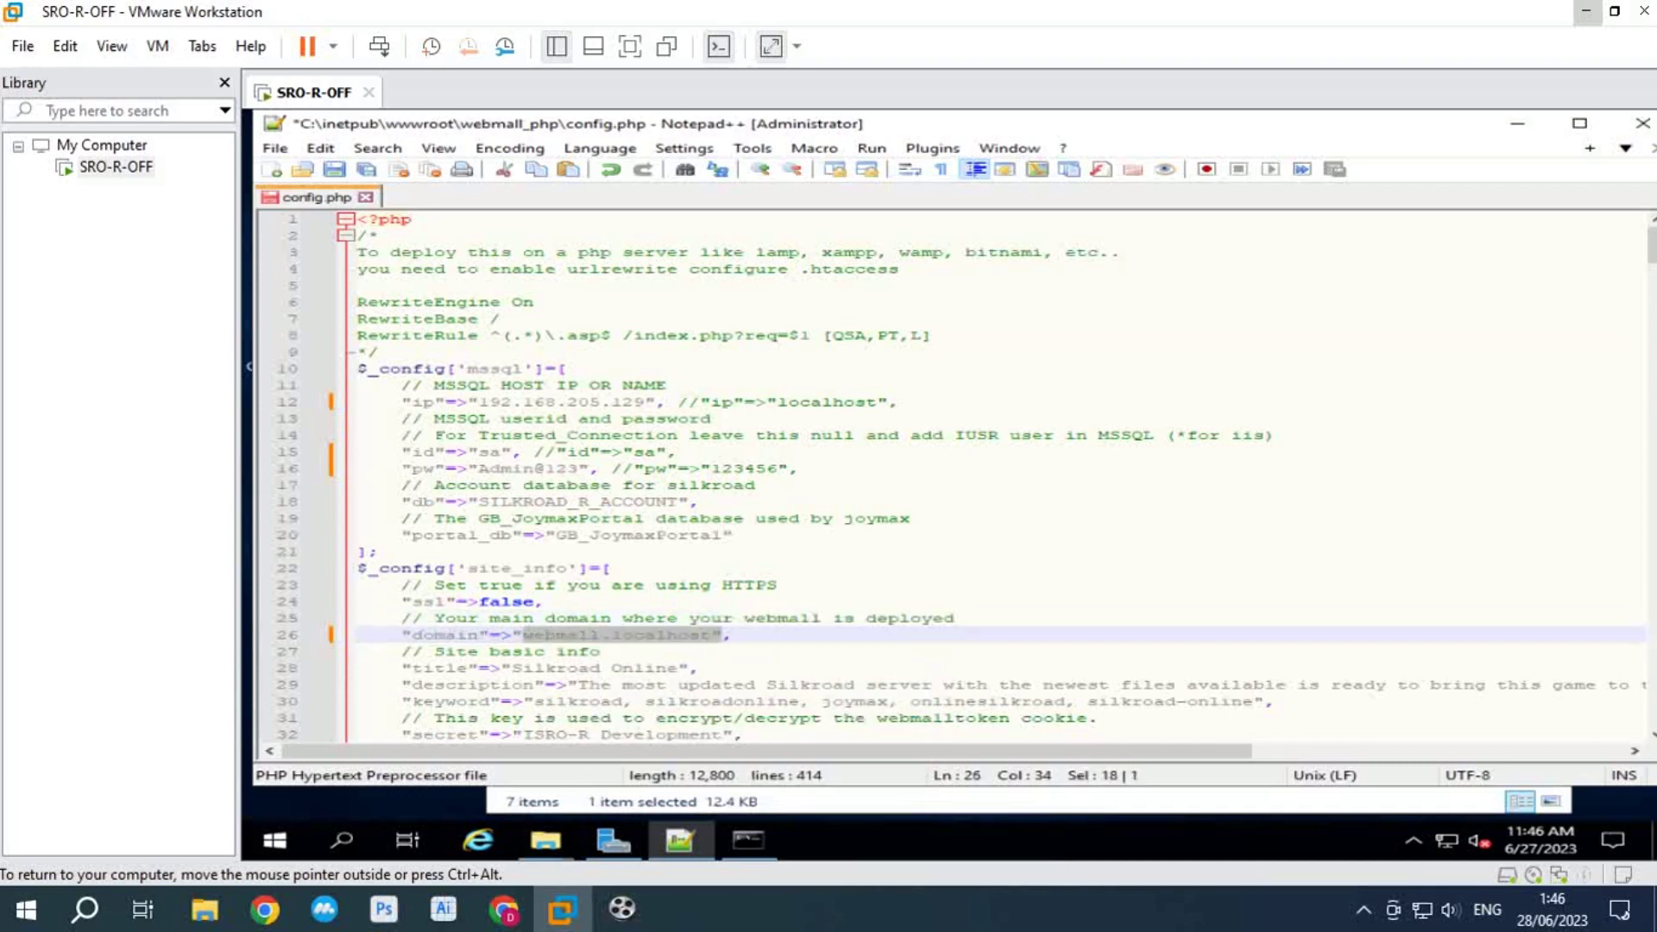
click(599, 651)
key(ctrl+s)
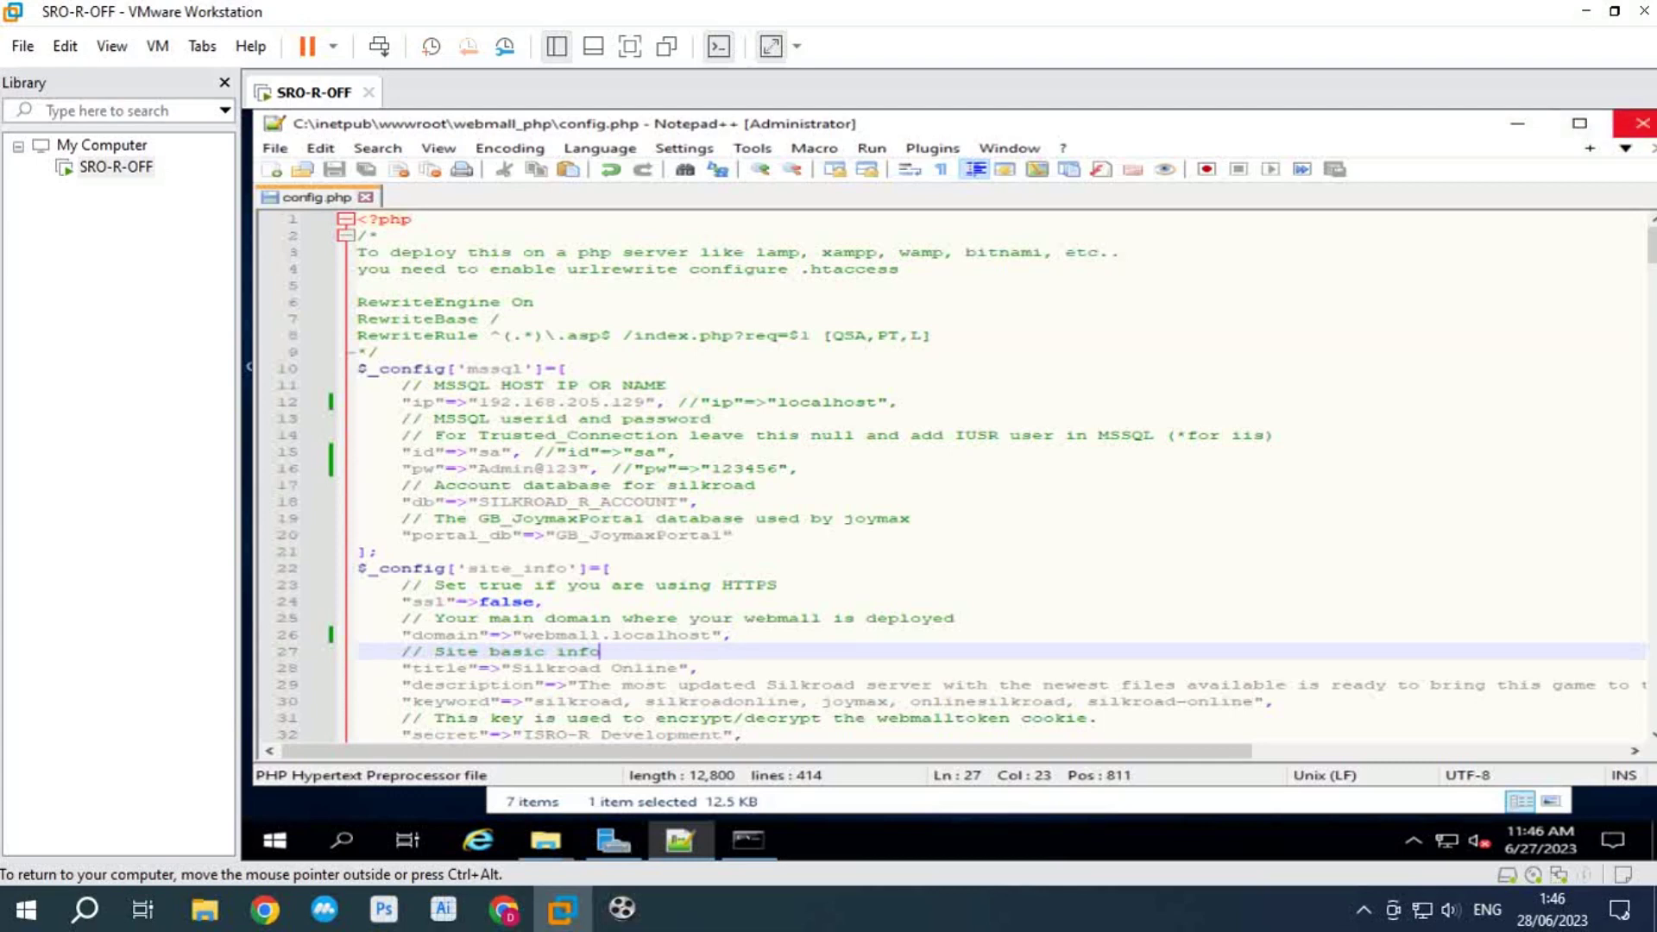
click(1642, 124)
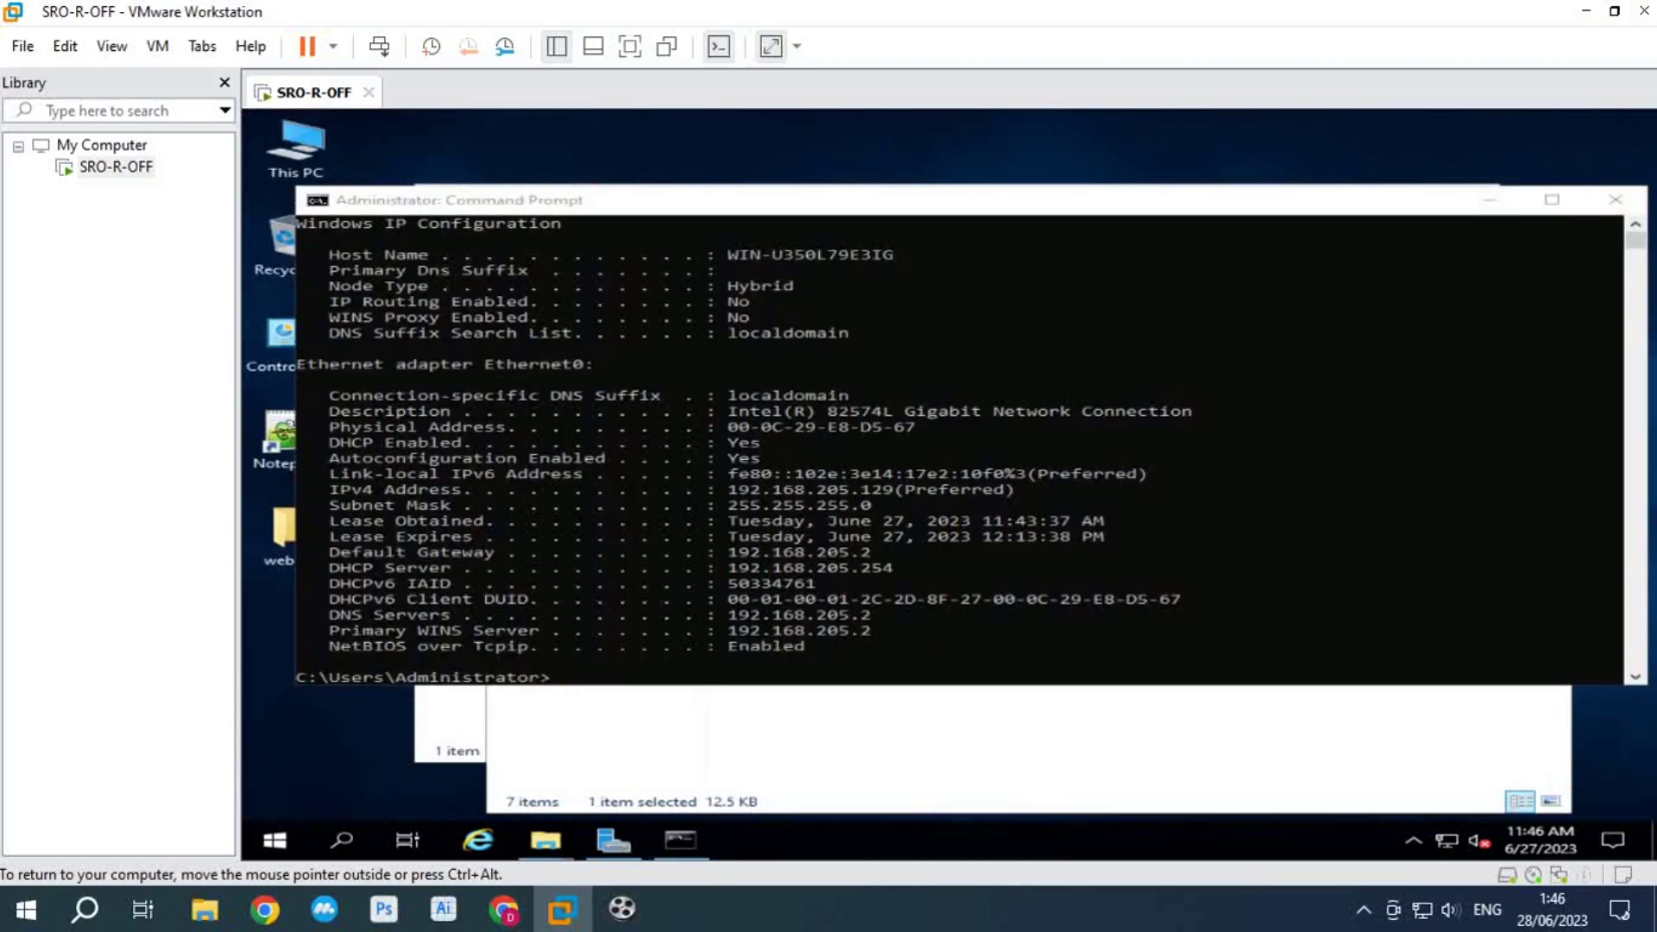
Step: Minimize the Command Prompt, webmall_php and webmall windows
click(1488, 199)
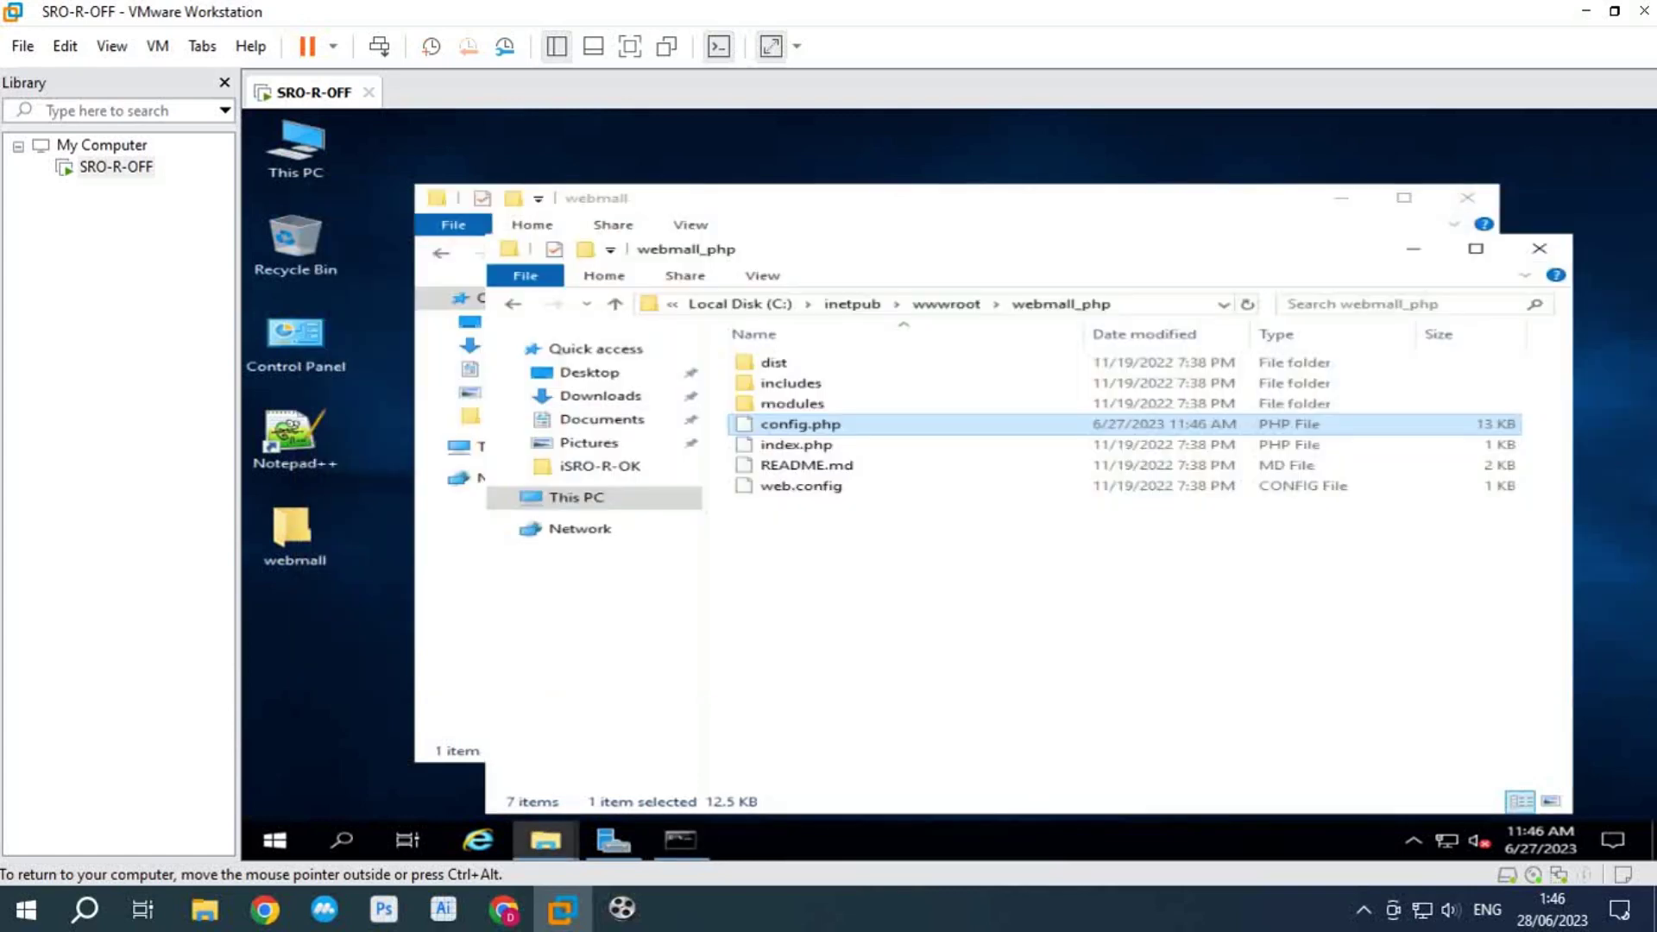
click(1413, 248)
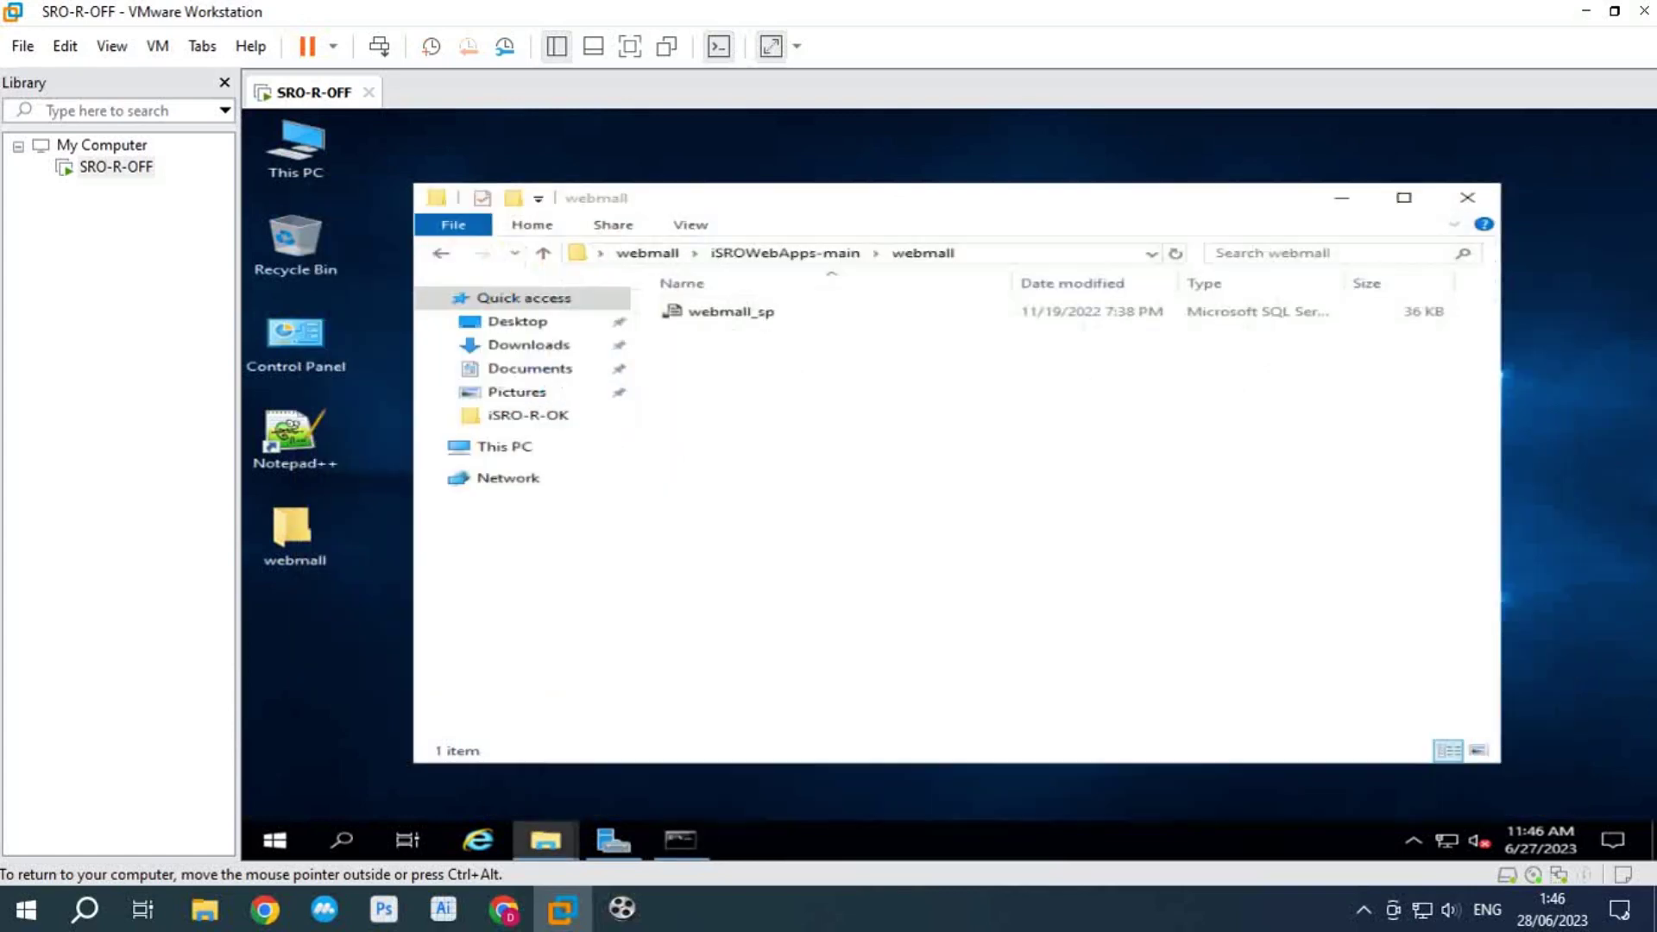
click(1341, 197)
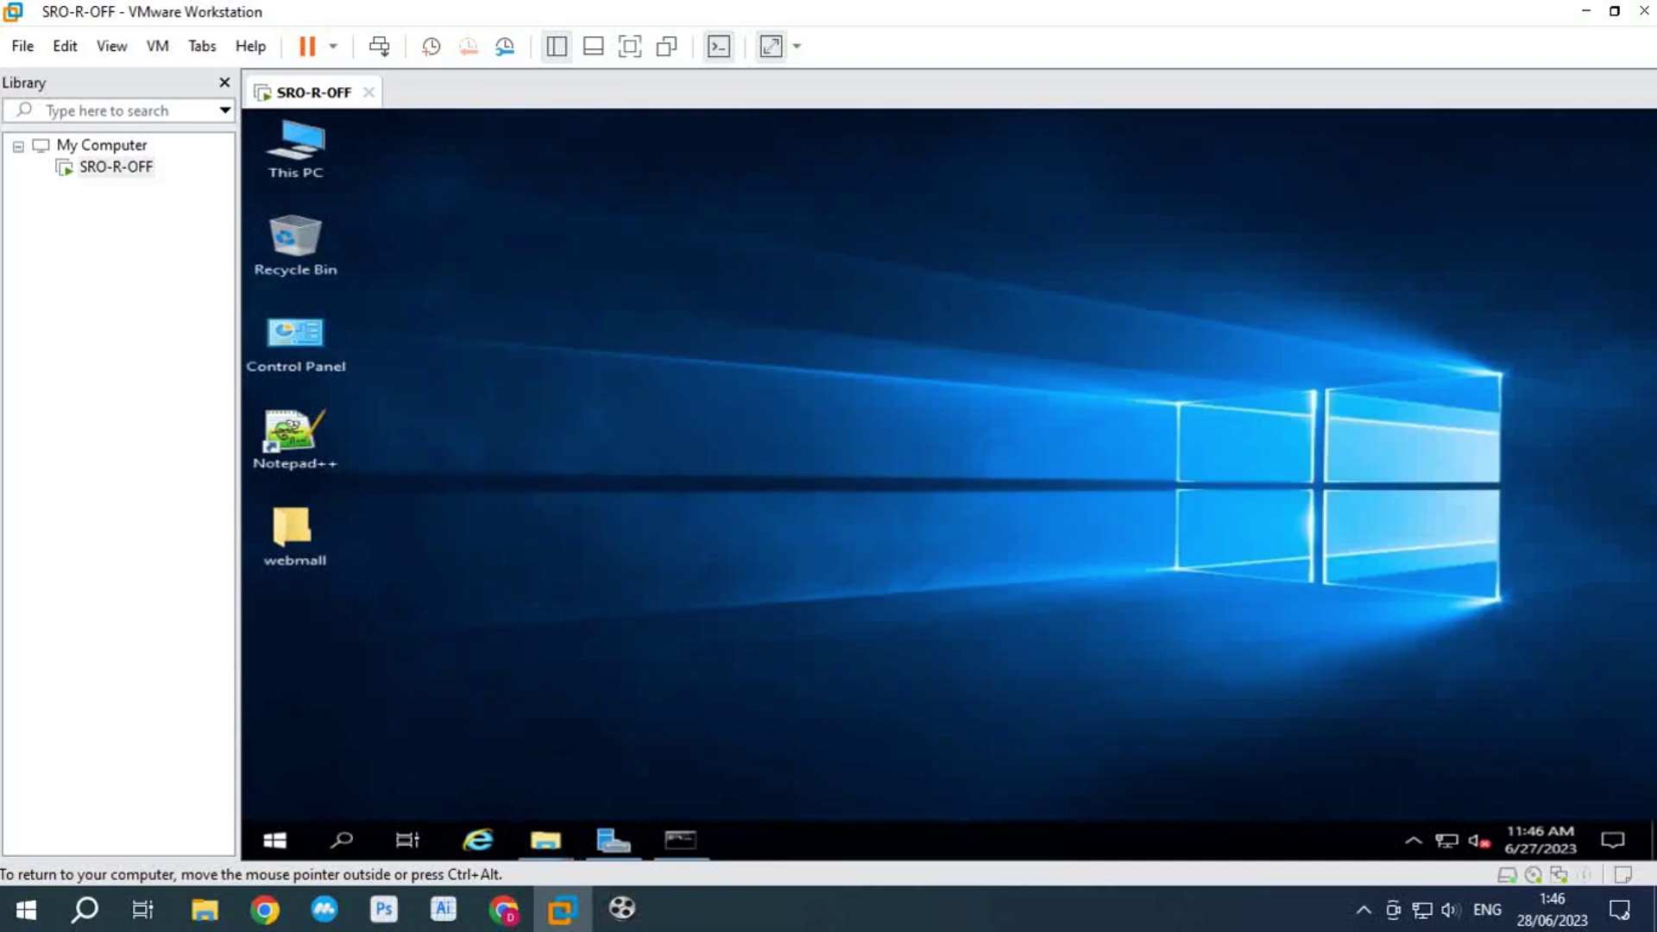
Step: Launch SQL Server 2022 Configuration Manager from the Microsoft SQL Server 2022 Start menu group
click(275, 840)
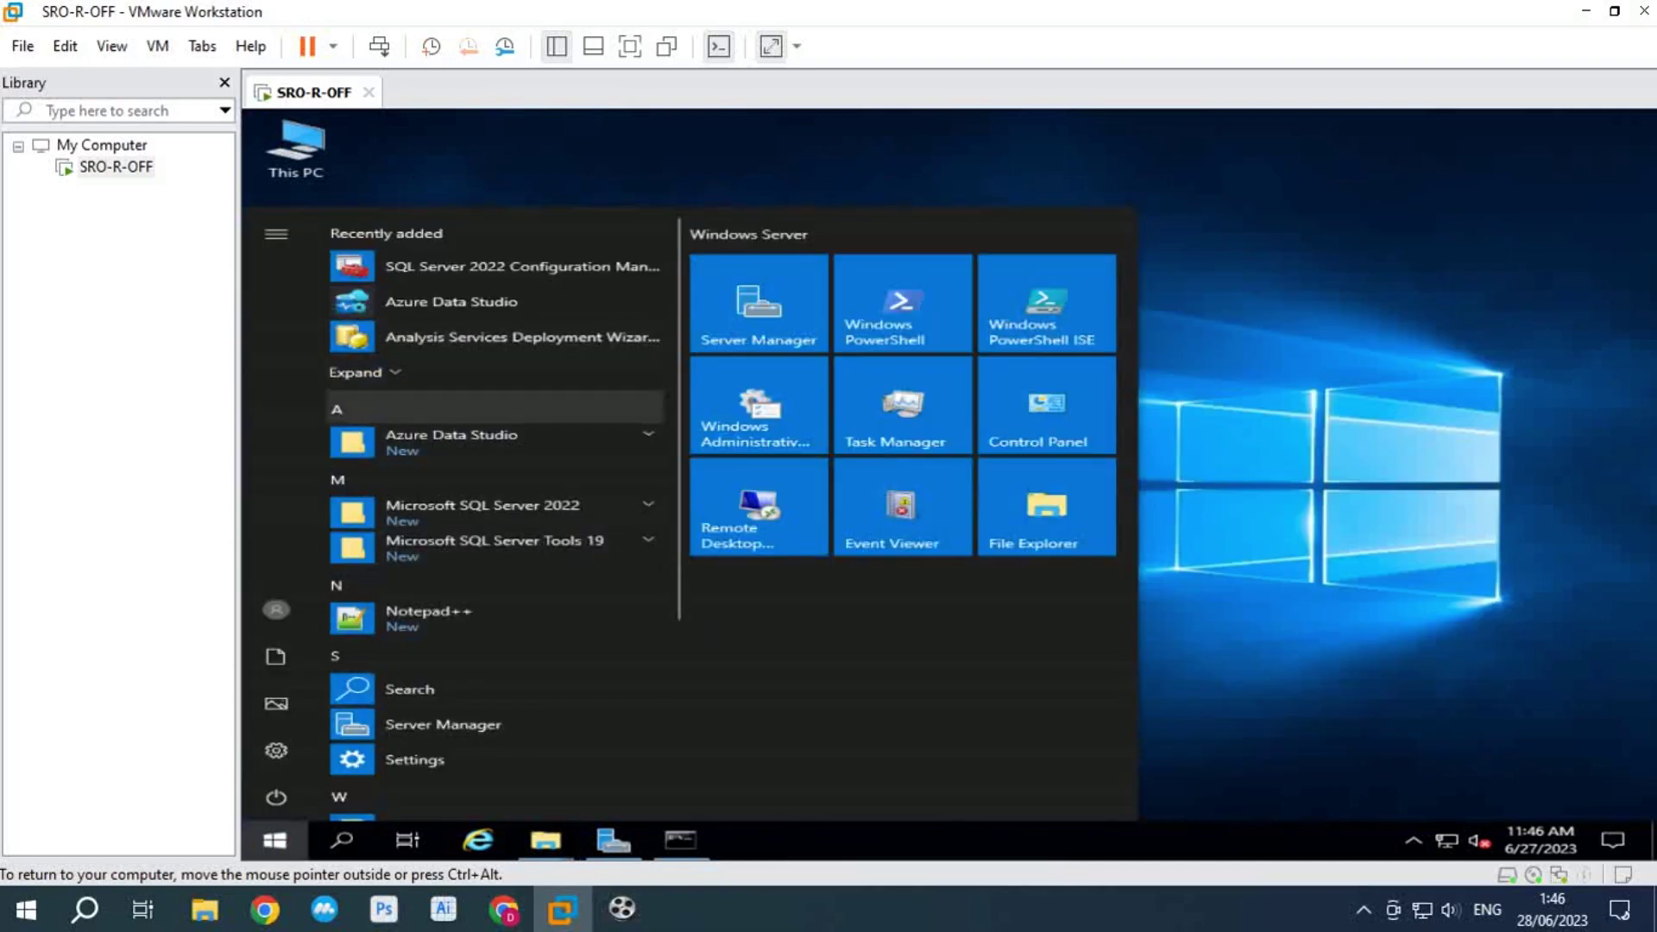
scroll(496, 473, down, 2)
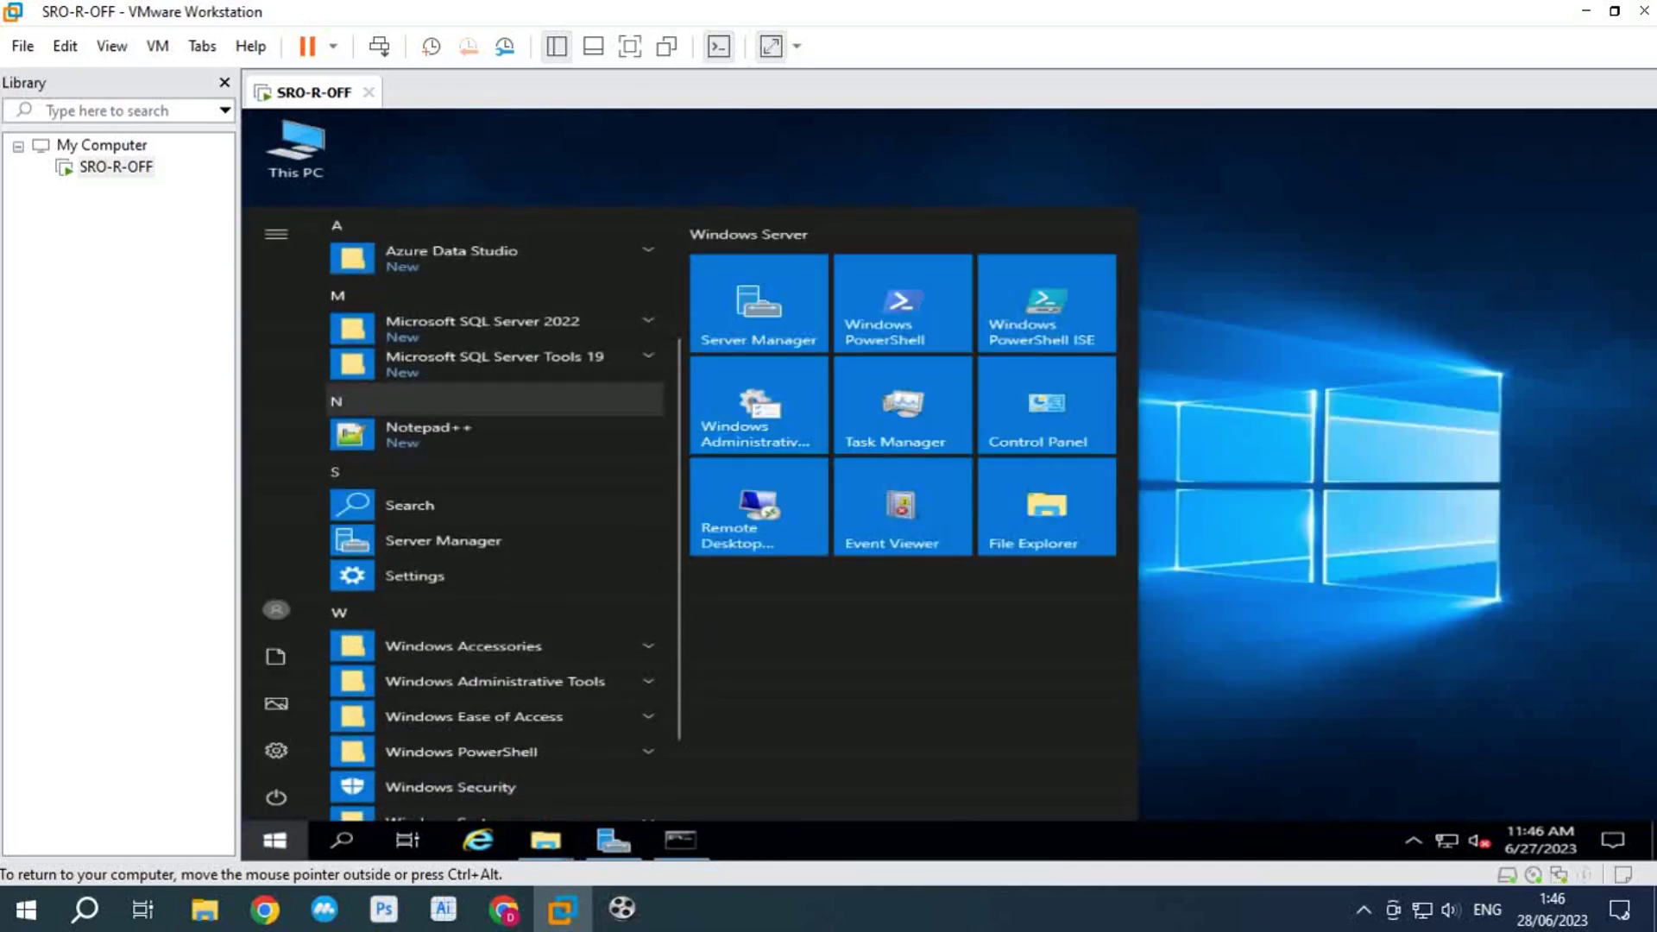
scroll(496, 420, up, 1)
scroll(496, 414, up, 2)
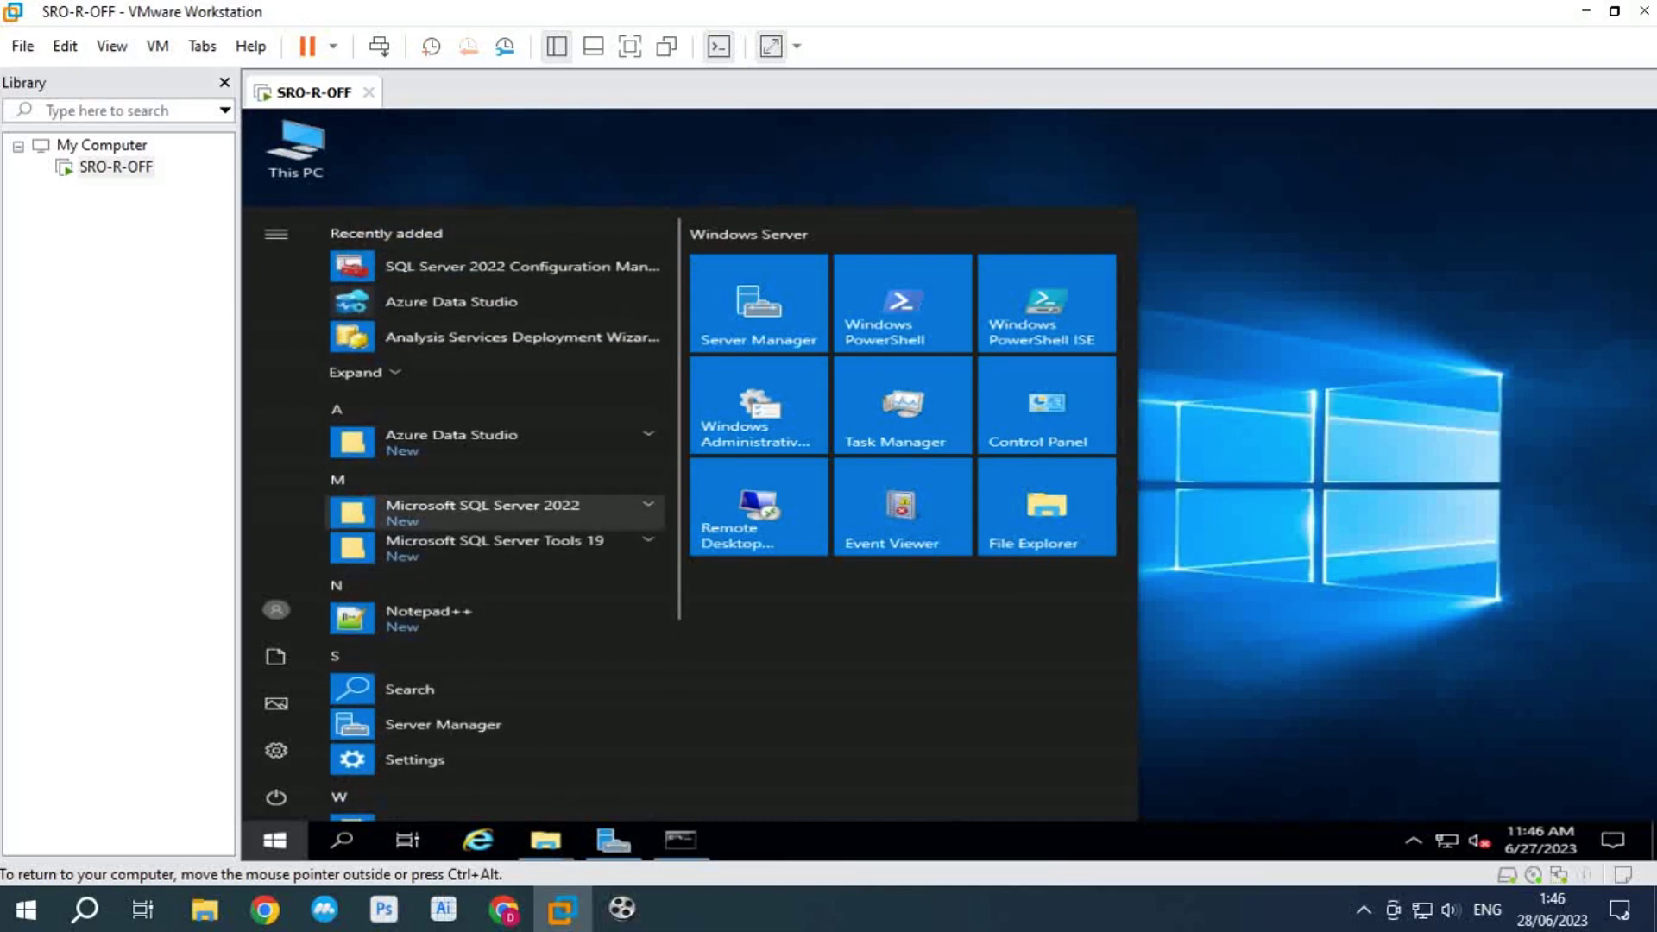
click(497, 509)
click(501, 548)
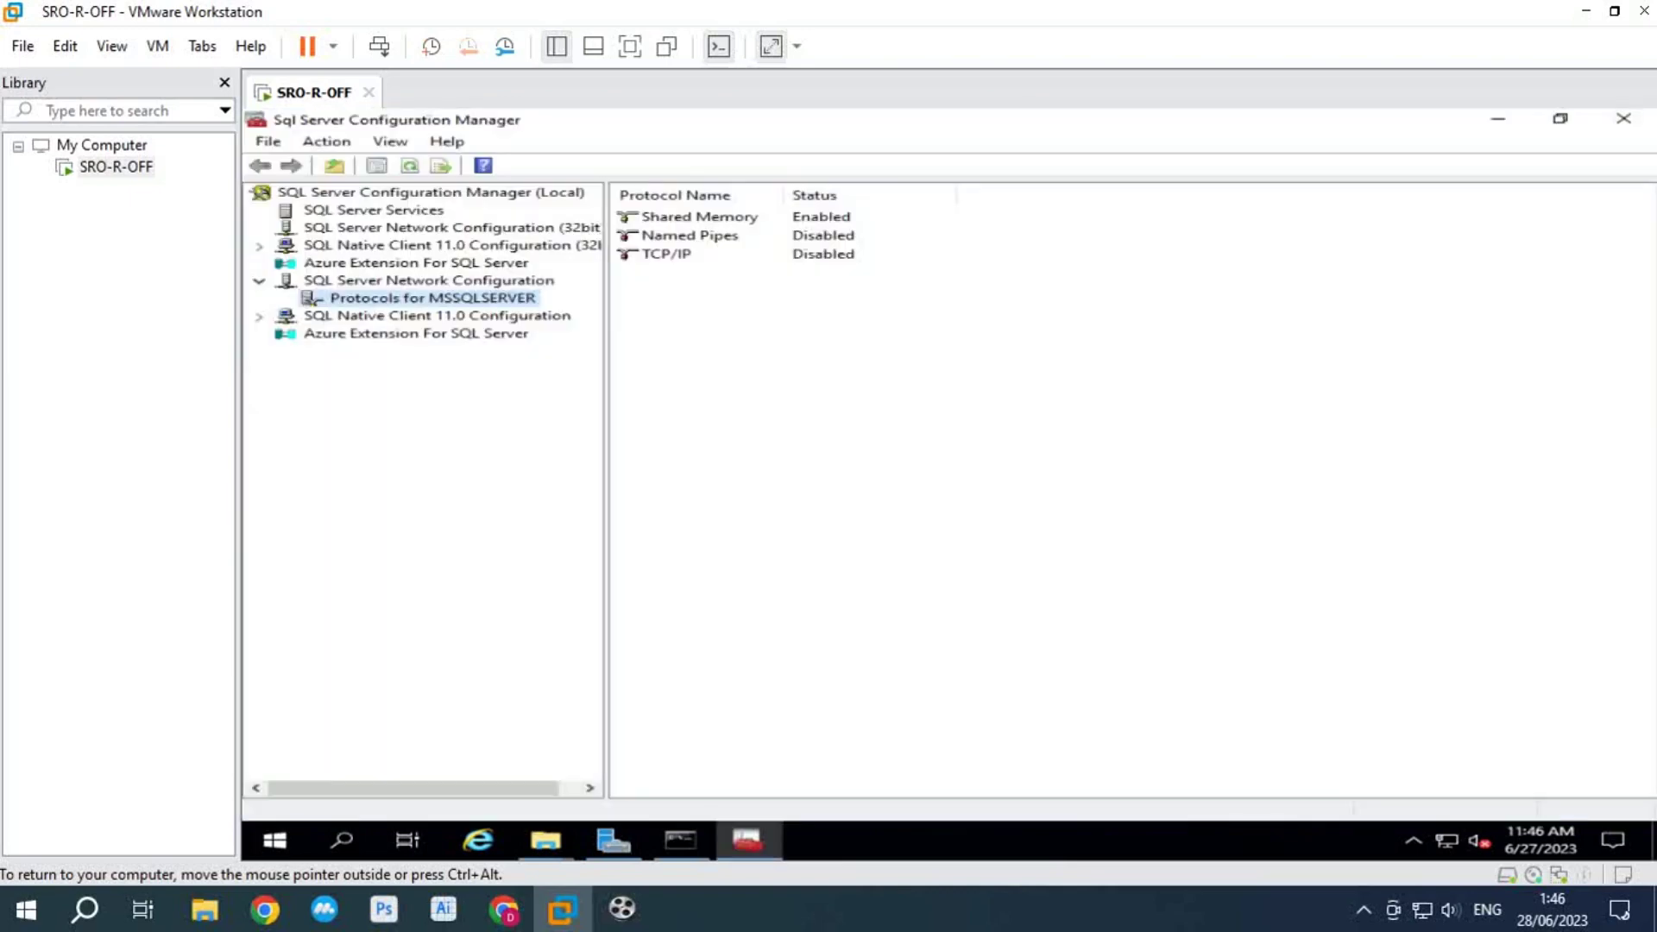
Step: Set the TCP/IP protocol for MSSQLSERVER to Enabled: Yes and apply it
click(428, 280)
click(431, 298)
double_click(654, 253)
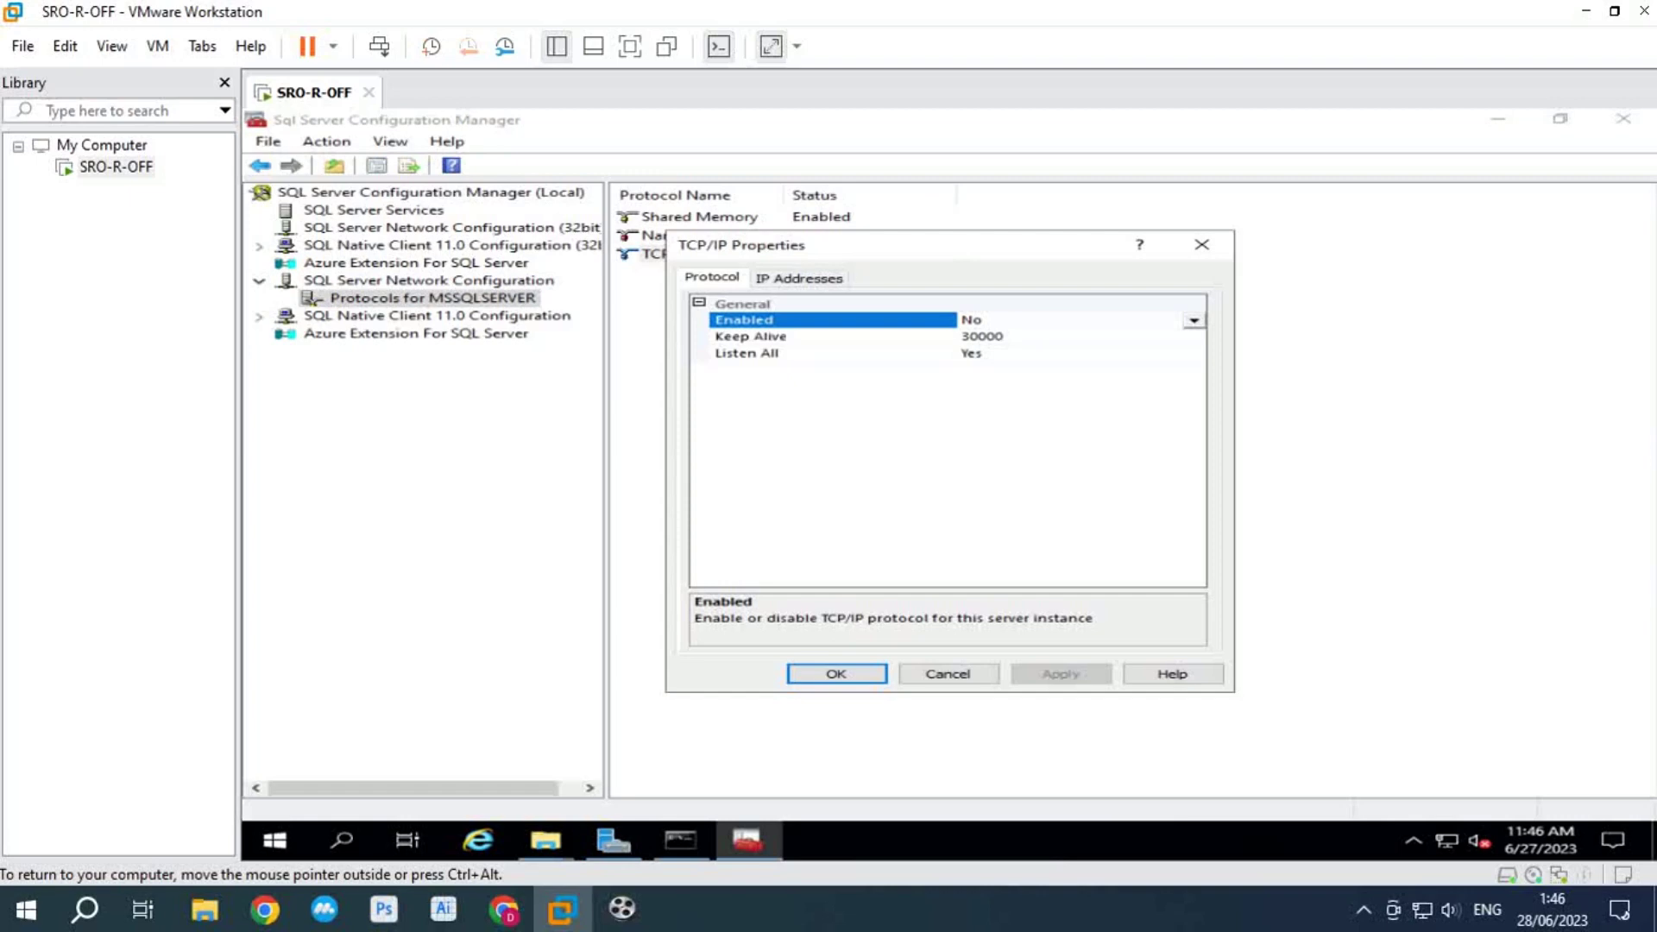
click(1193, 320)
click(1079, 335)
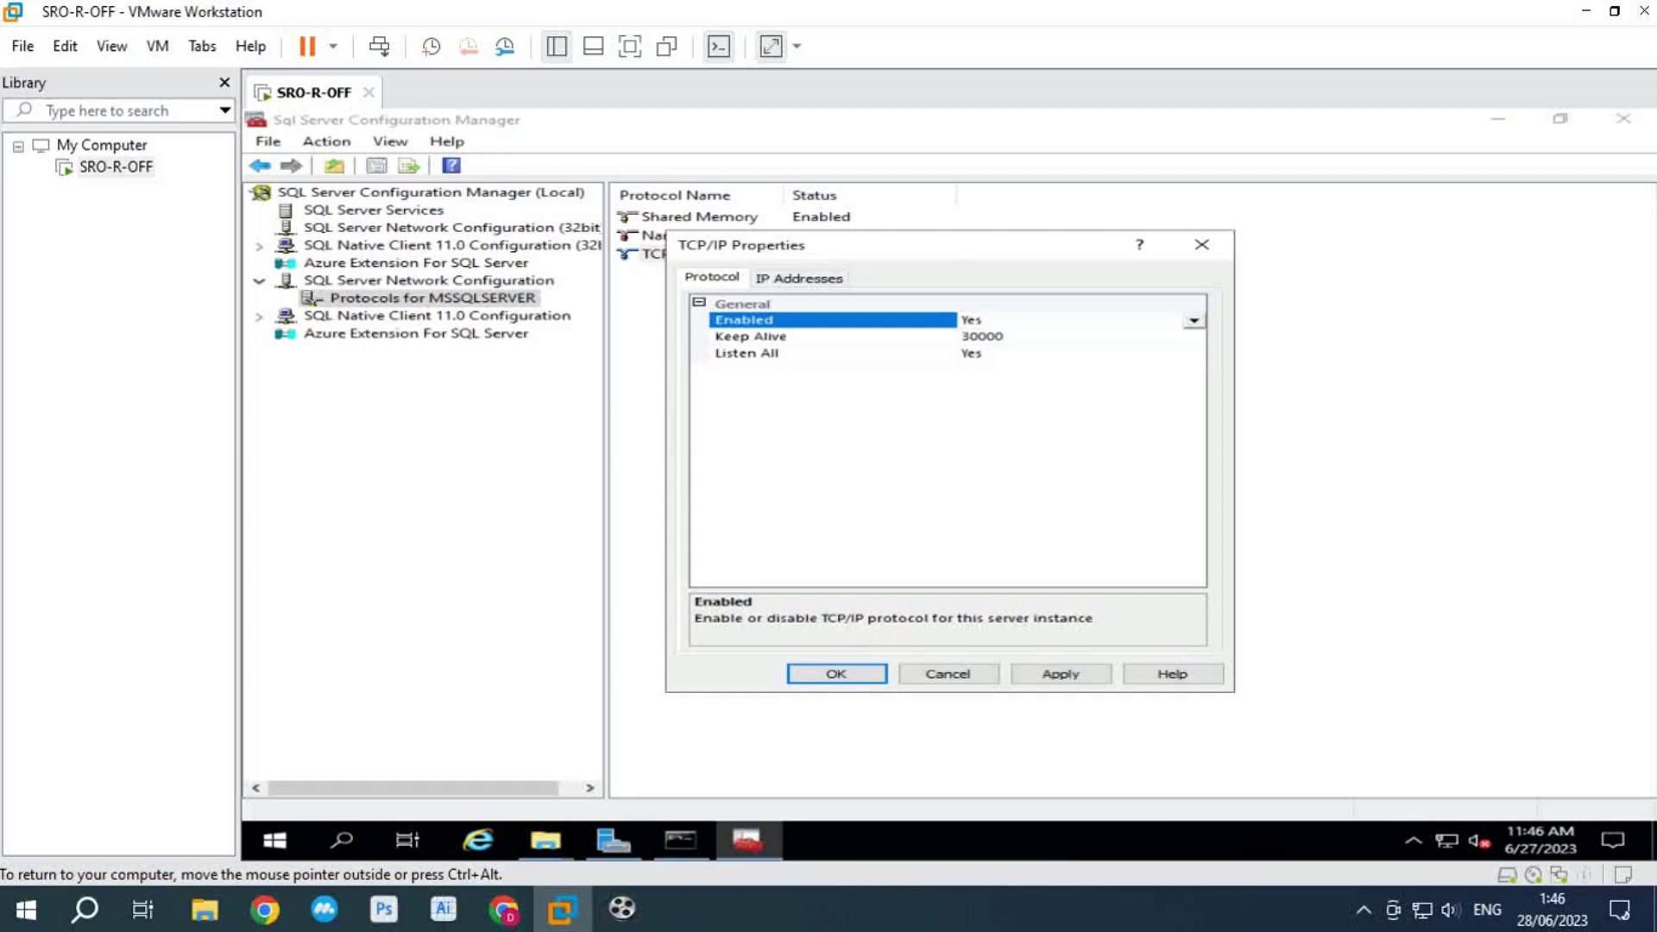
key(Return)
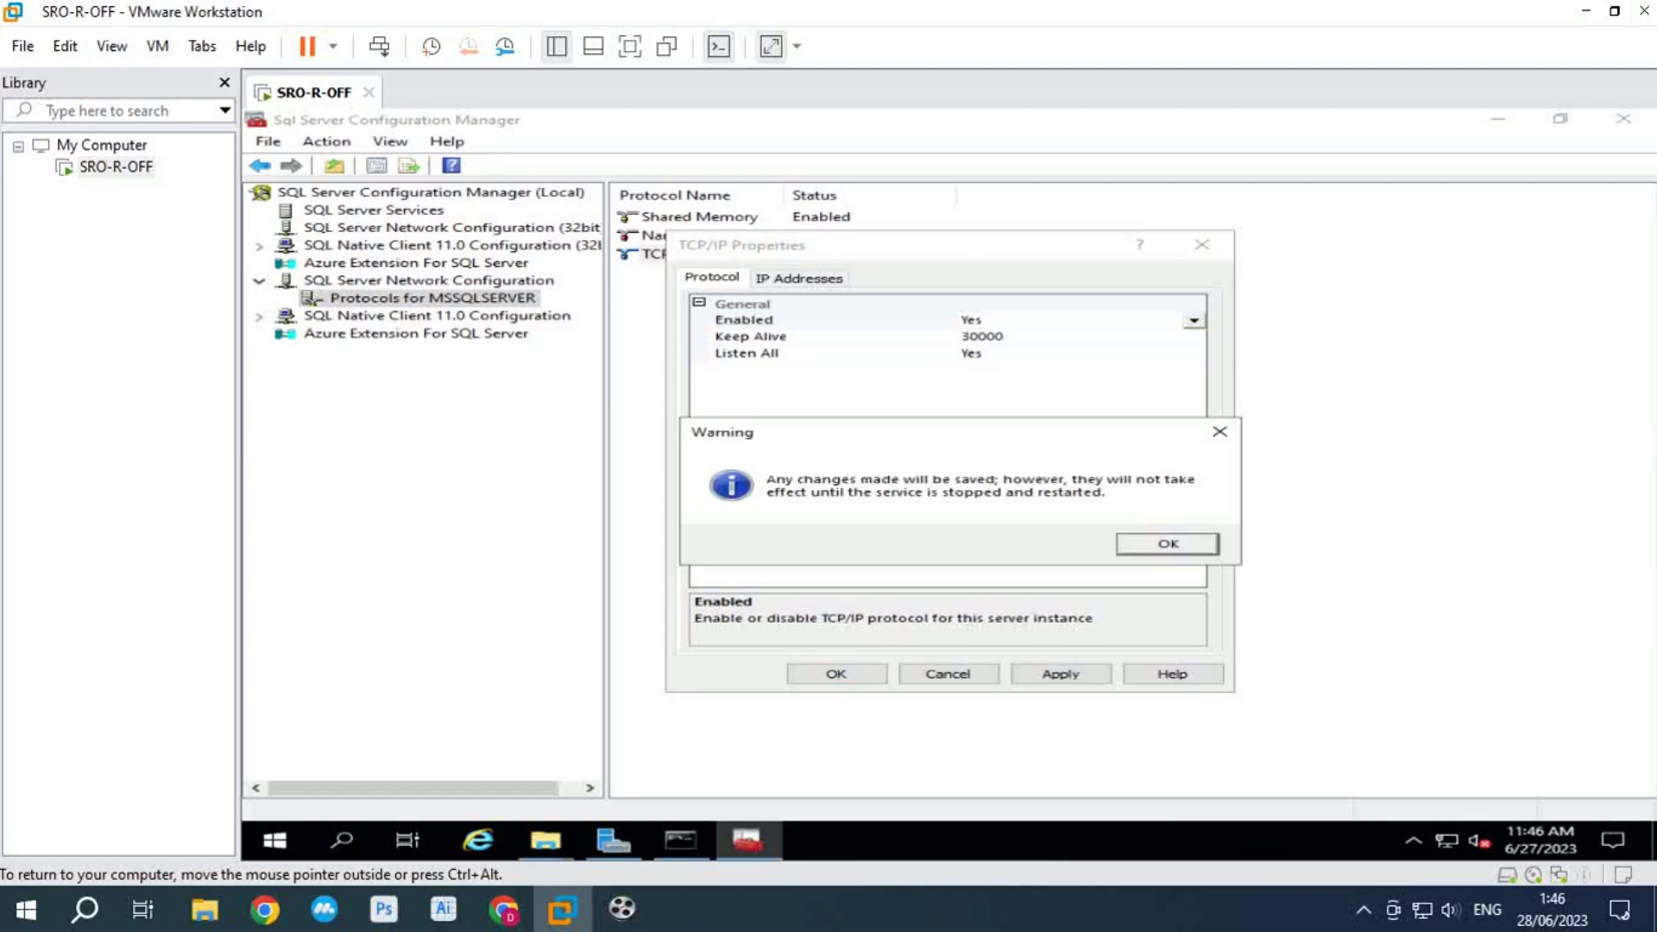
key(Return)
Step: Restart the SQL Server (MSSQLSERVER) service and close Configuration Manager
click(373, 210)
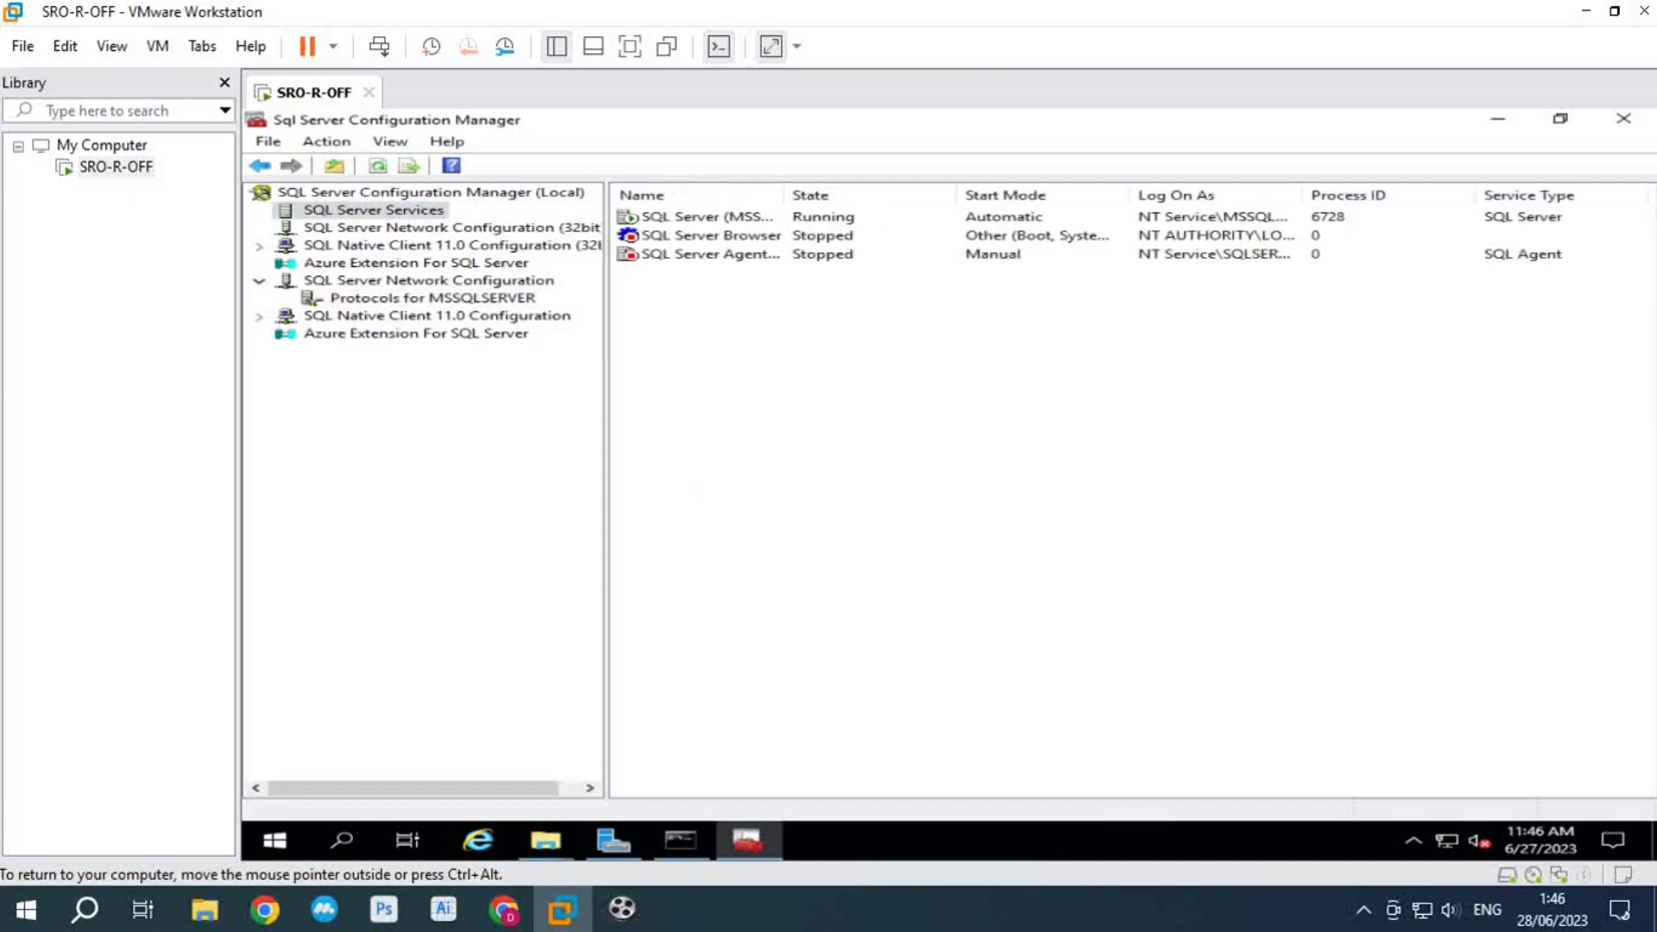
click(708, 216)
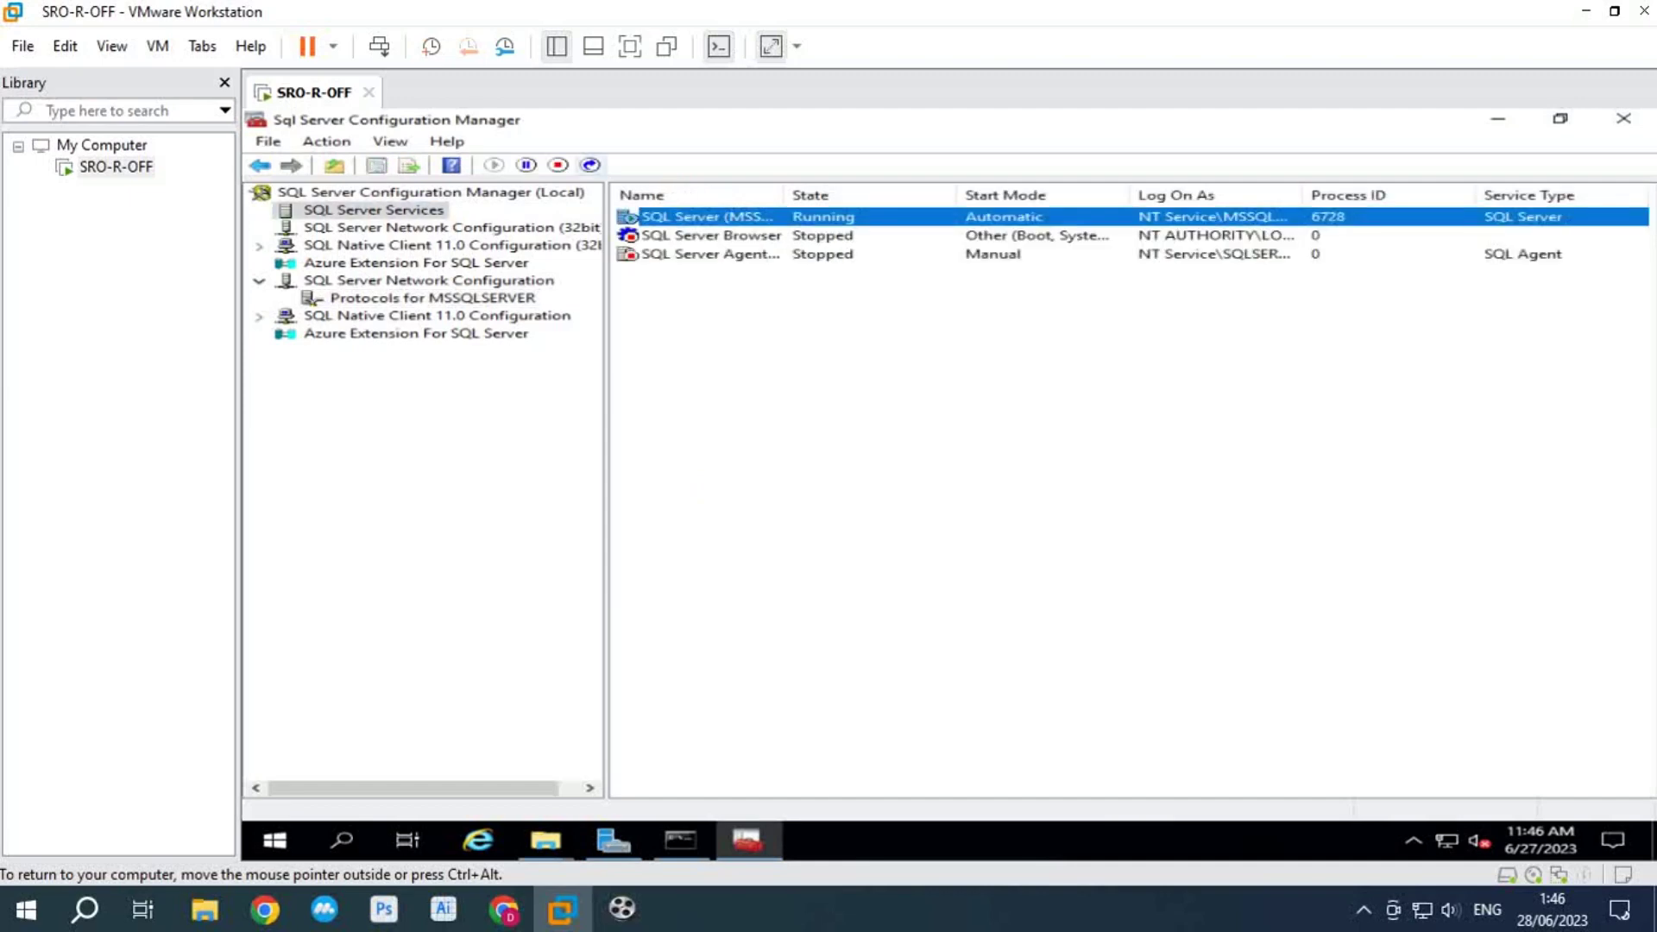
click(590, 164)
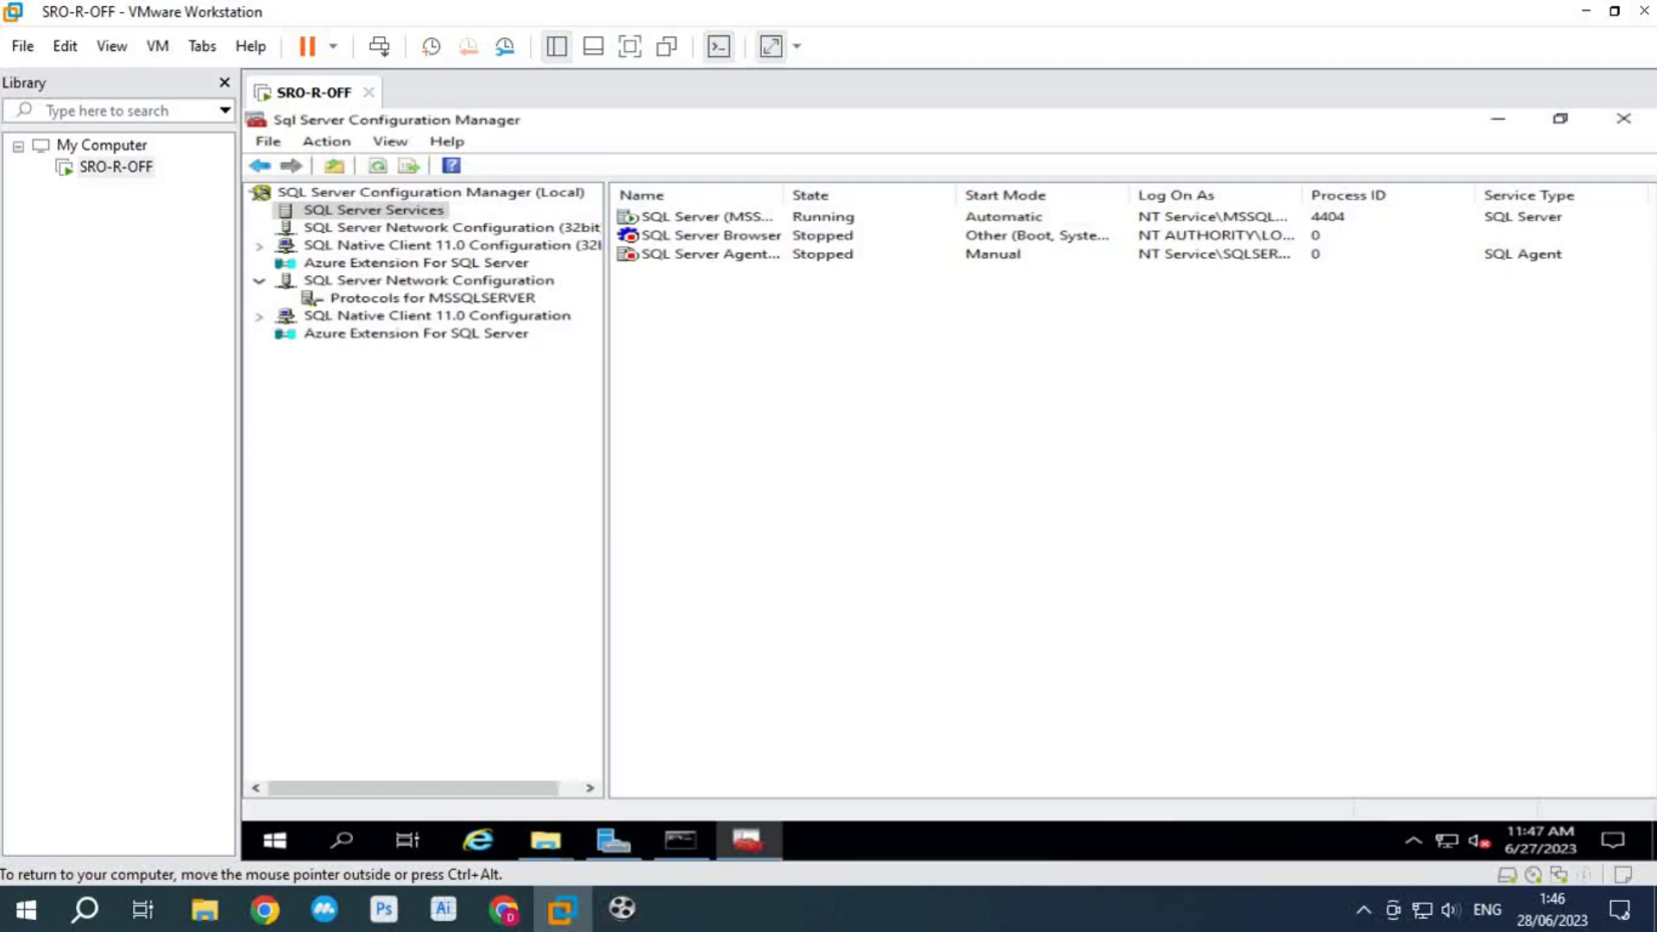
click(1623, 118)
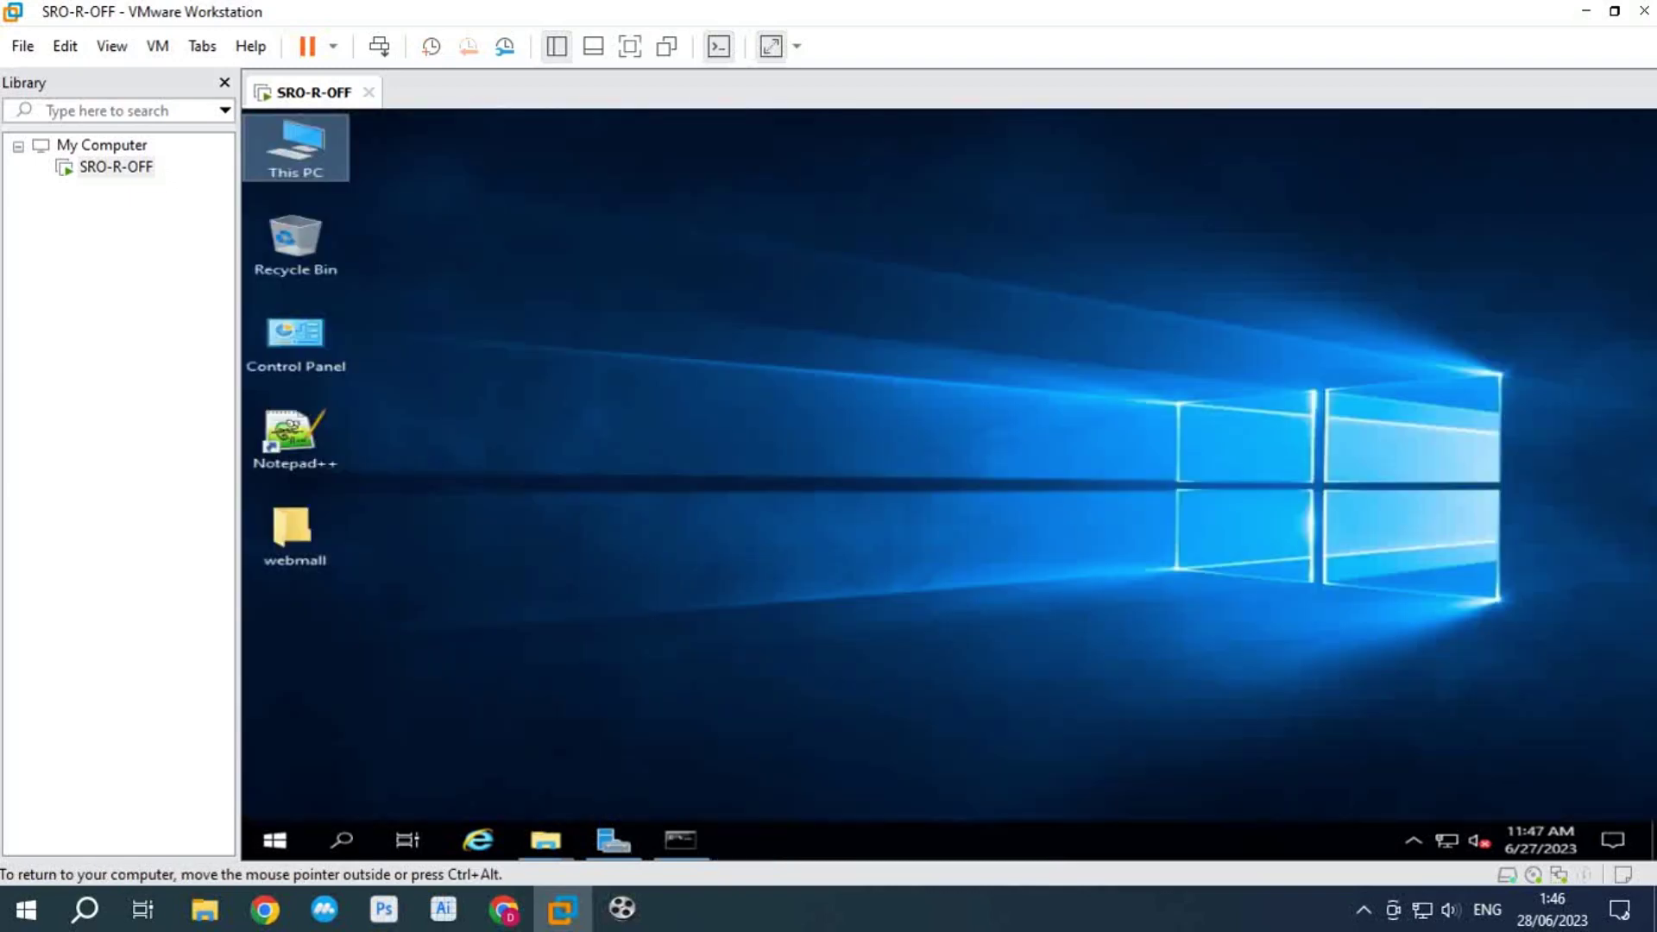
Step: Launch IIS Manager via 'iis' search and open the WIN-U350L79E3IG server home
key(super)
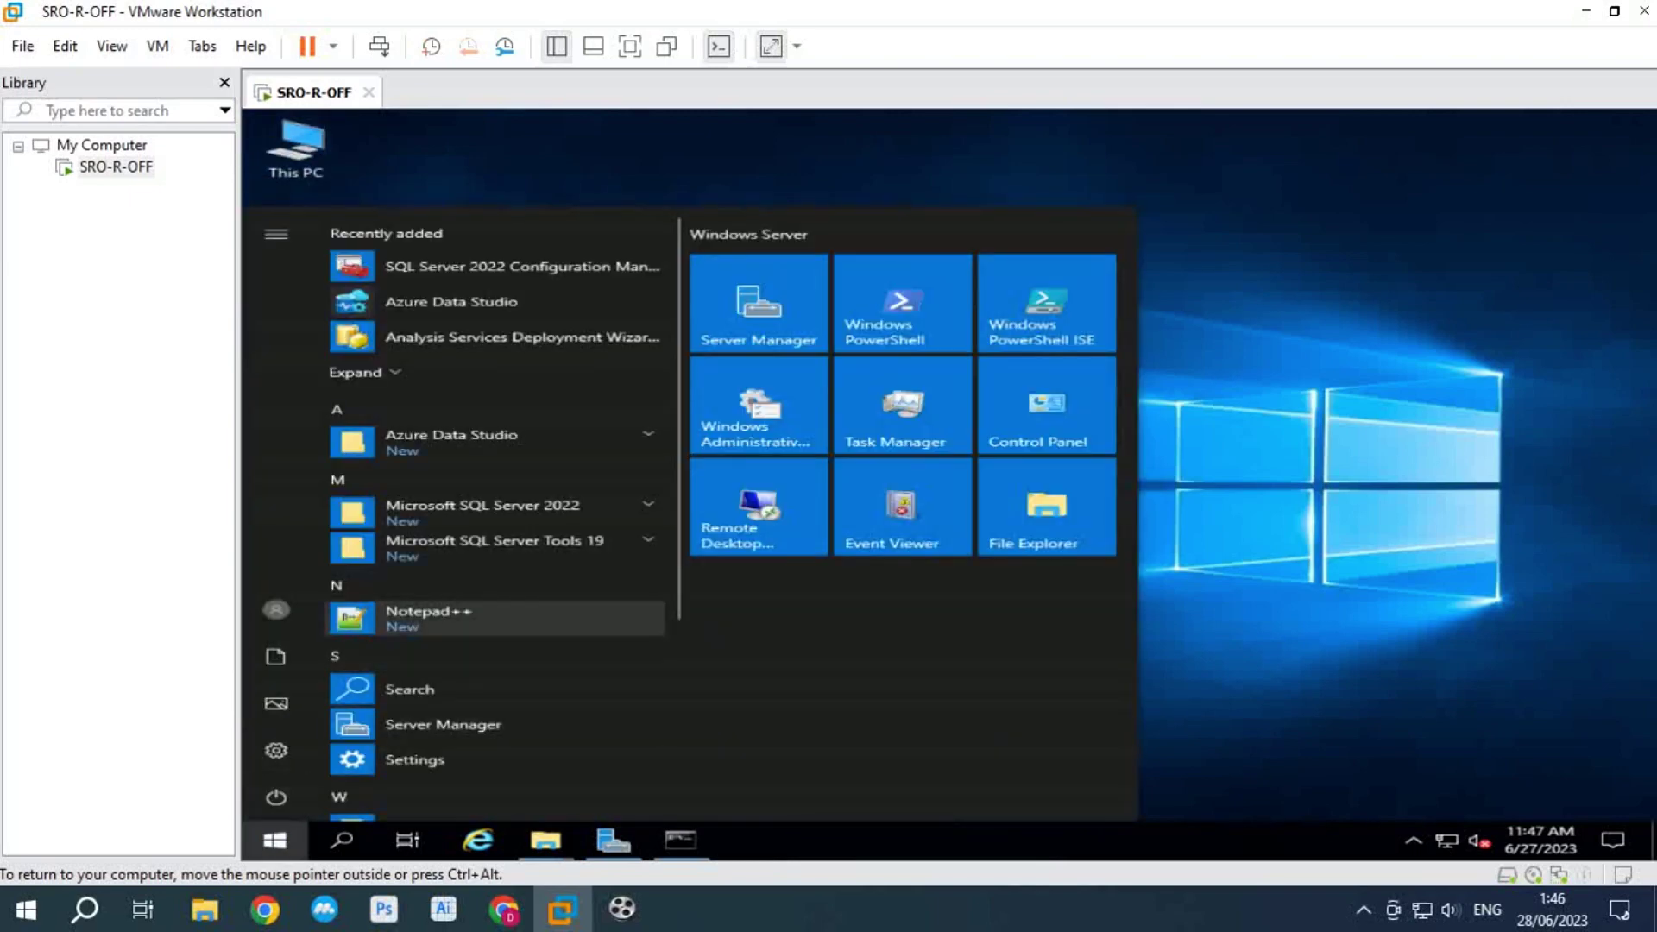
text(i)
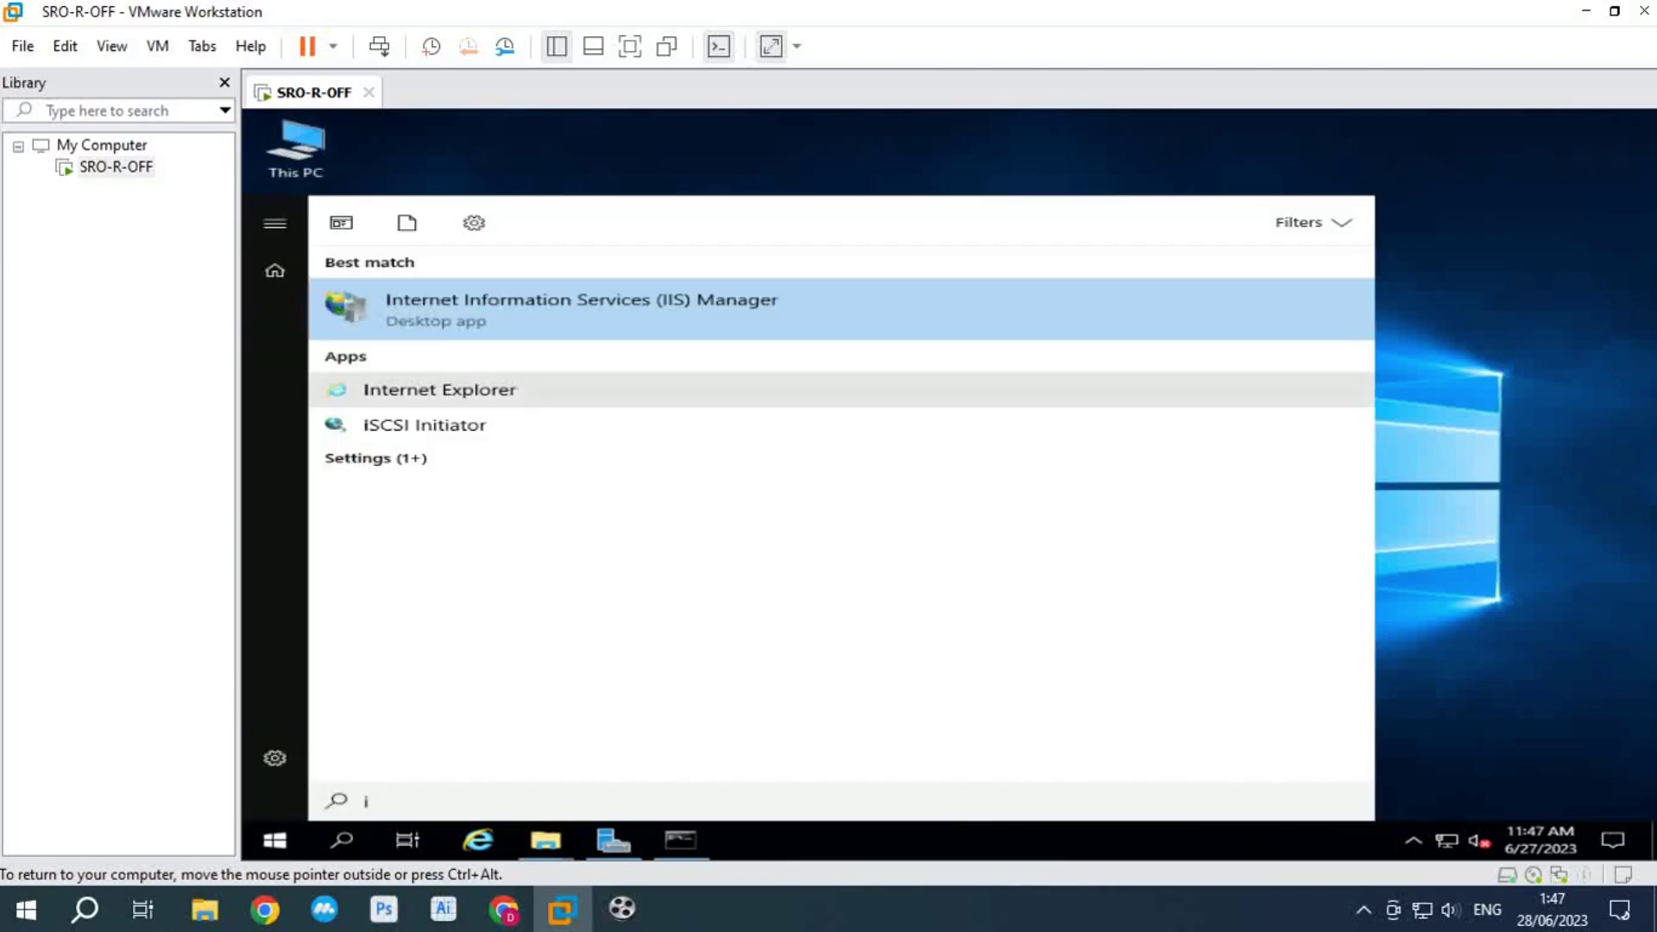
text(is)
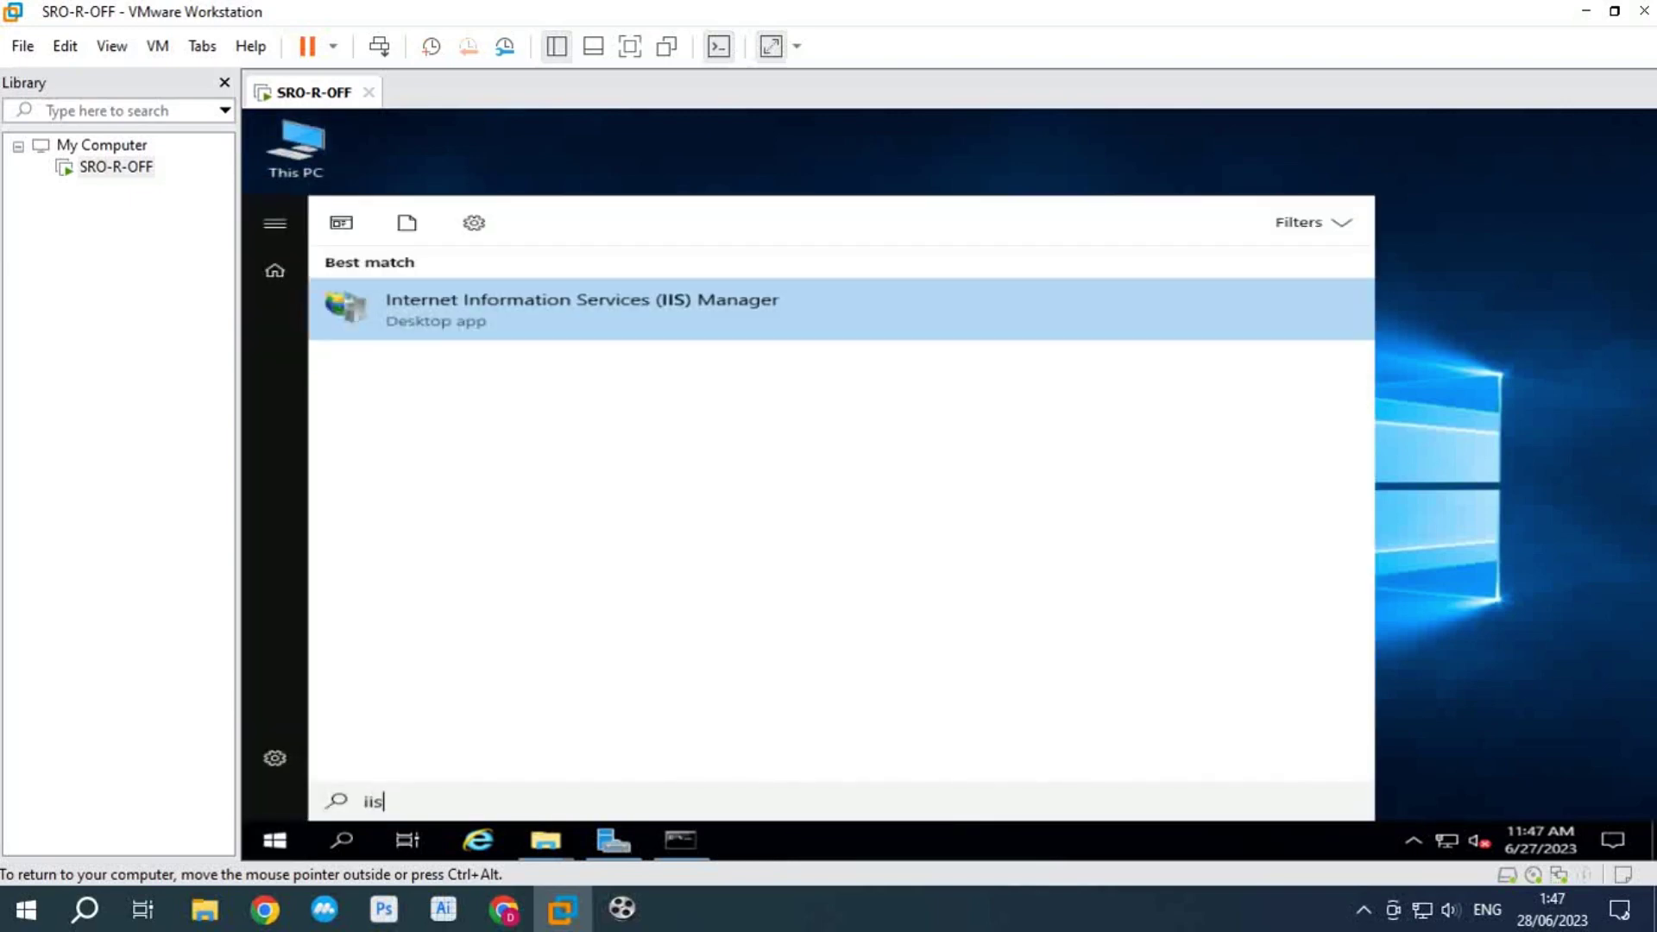
key(Return)
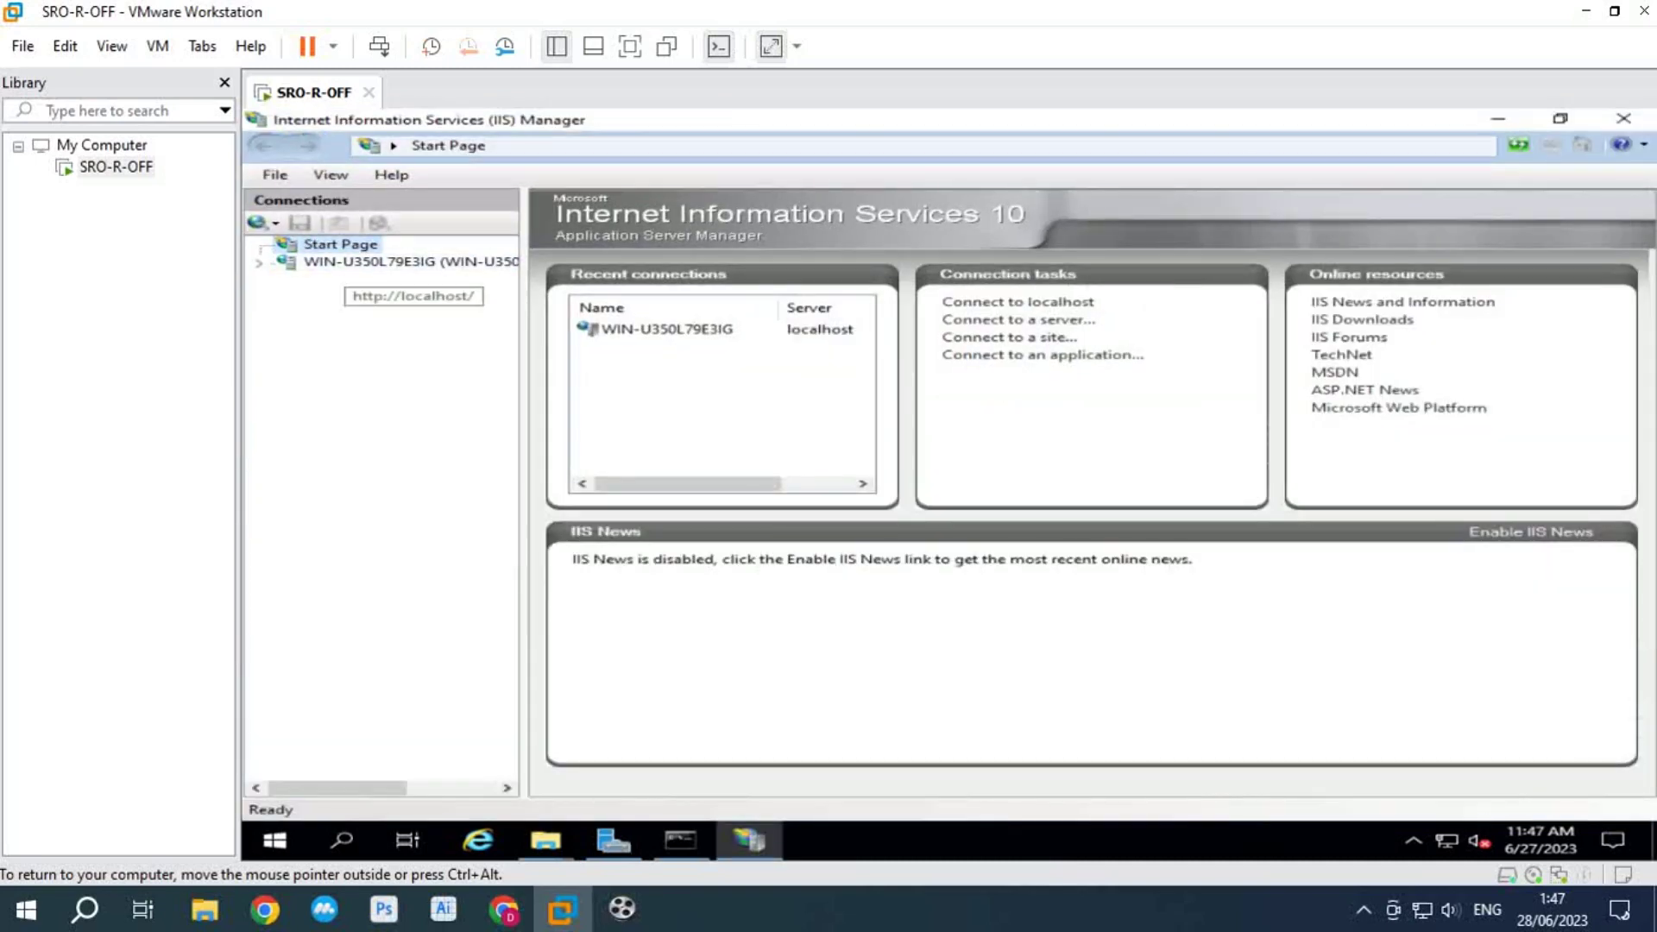
click(405, 261)
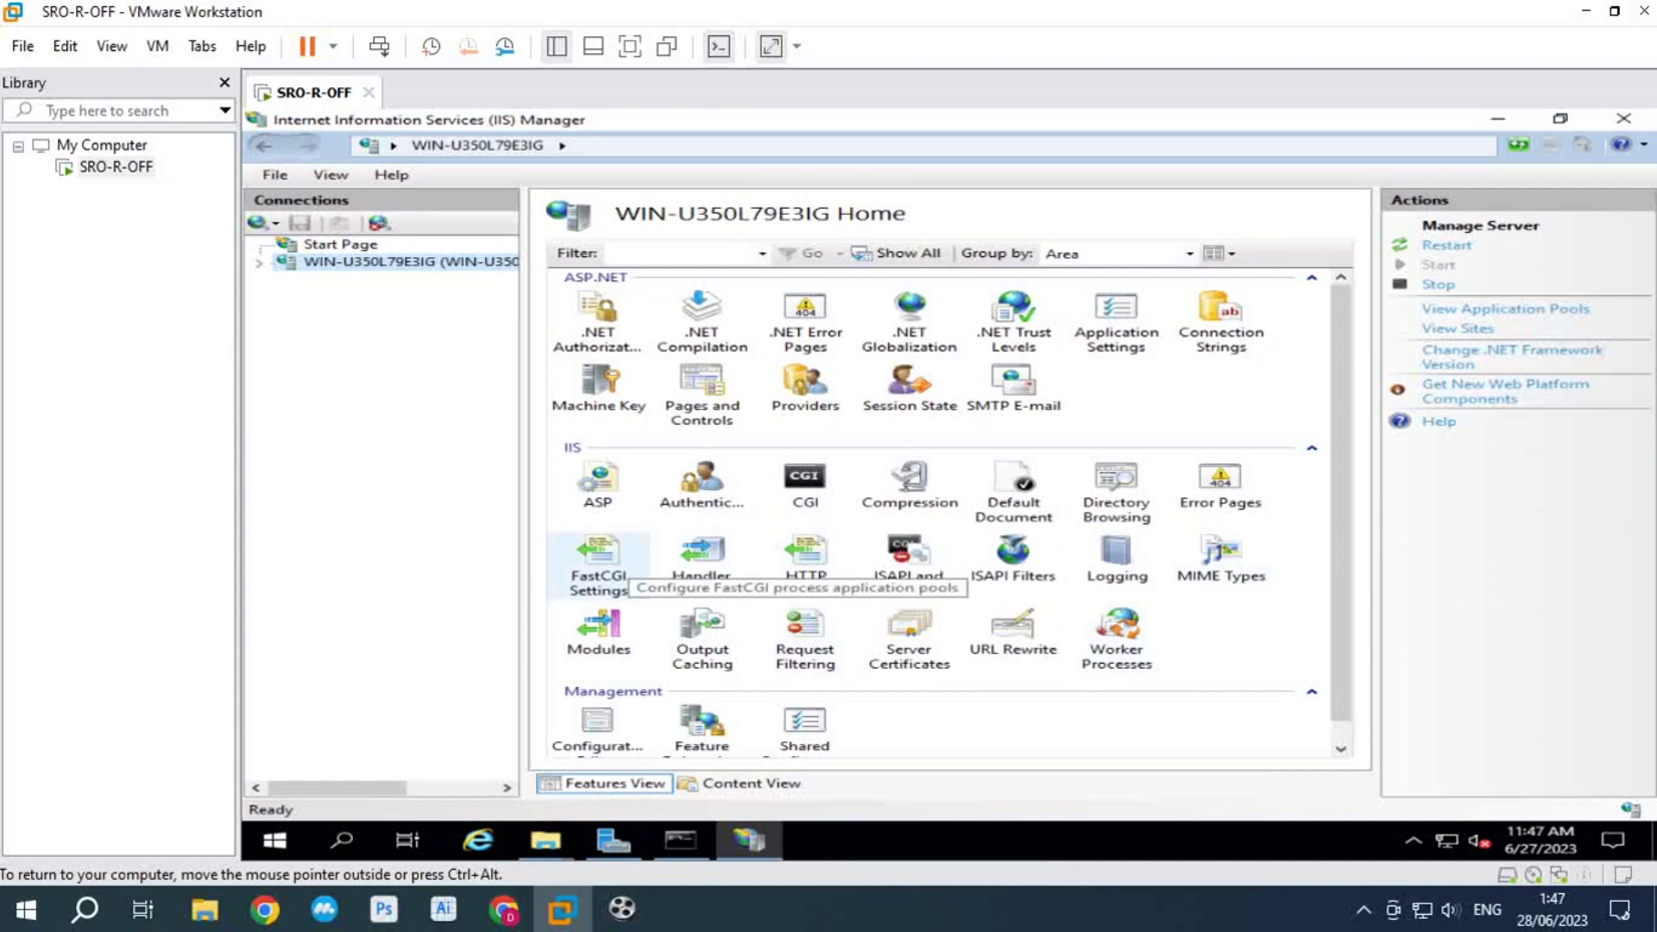
scroll(948, 512, down, 1)
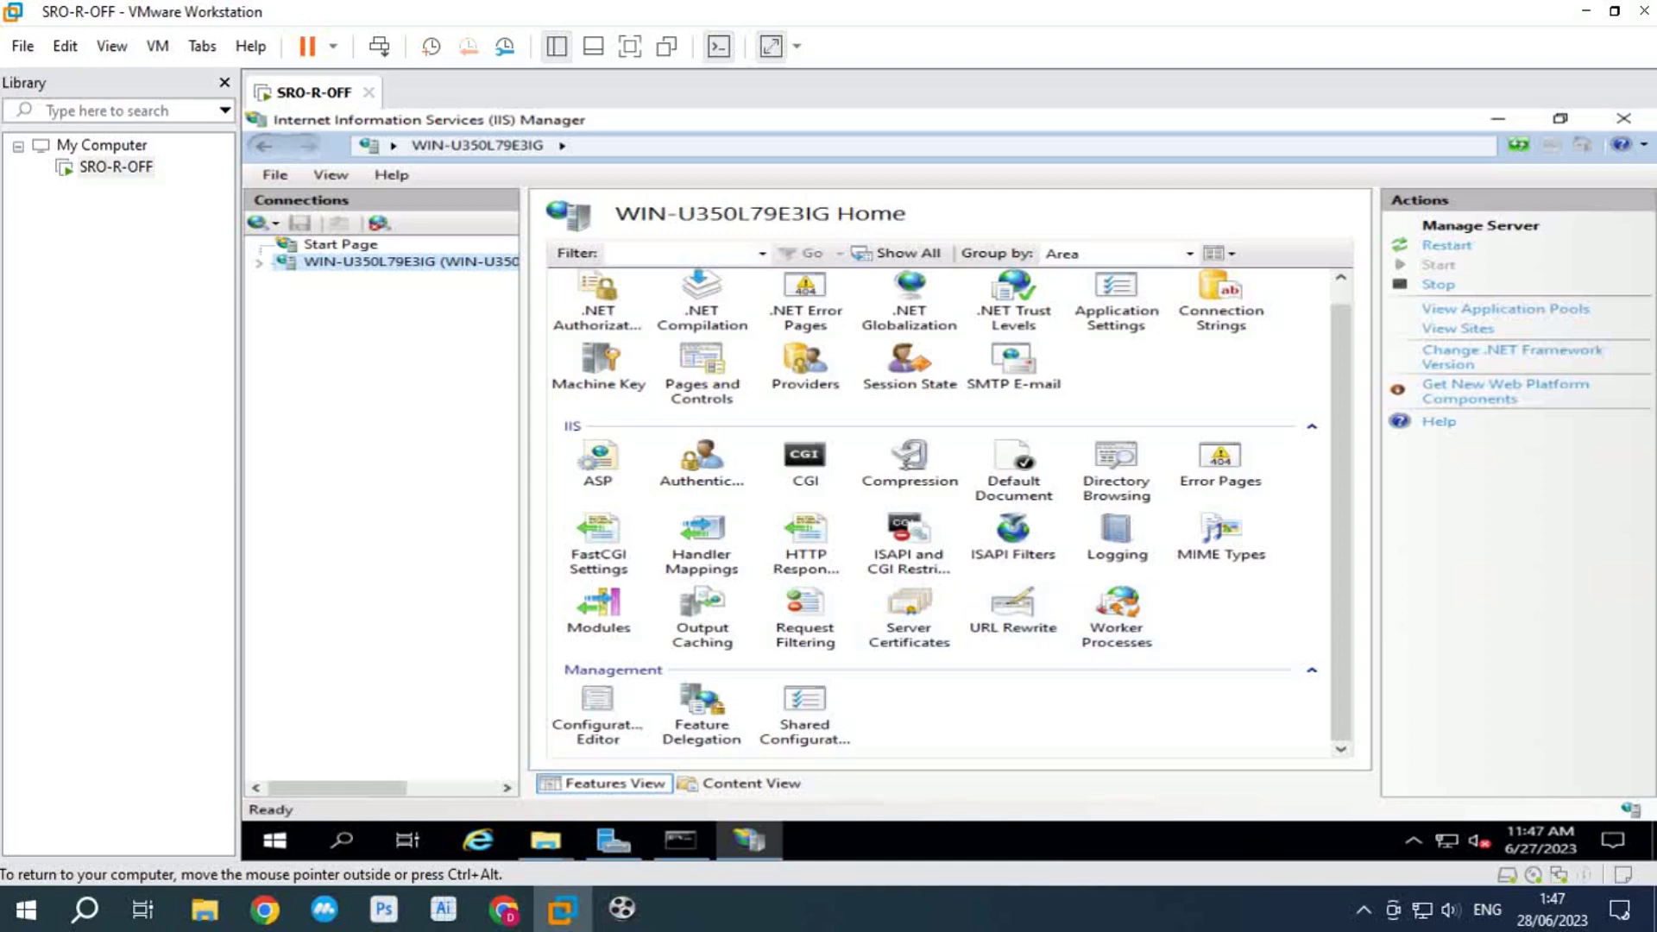
scroll(949, 513, up, 1)
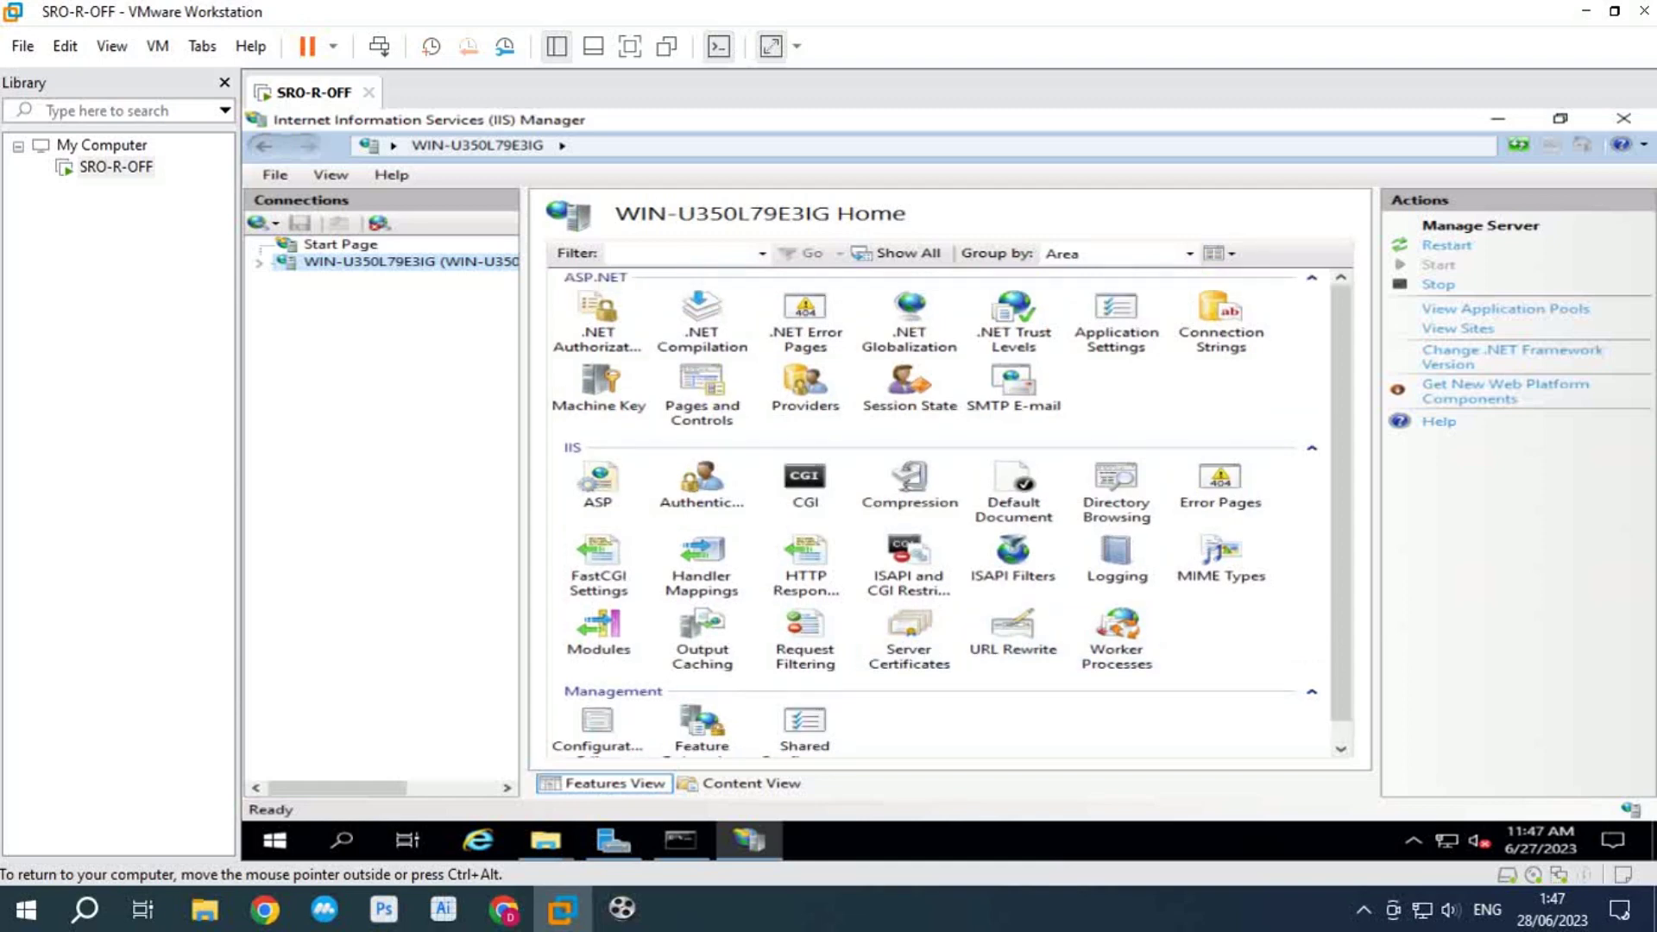
Step: Expand the server, view its Application Pools, return to Home, and show File Explorer windows
double_click(328, 262)
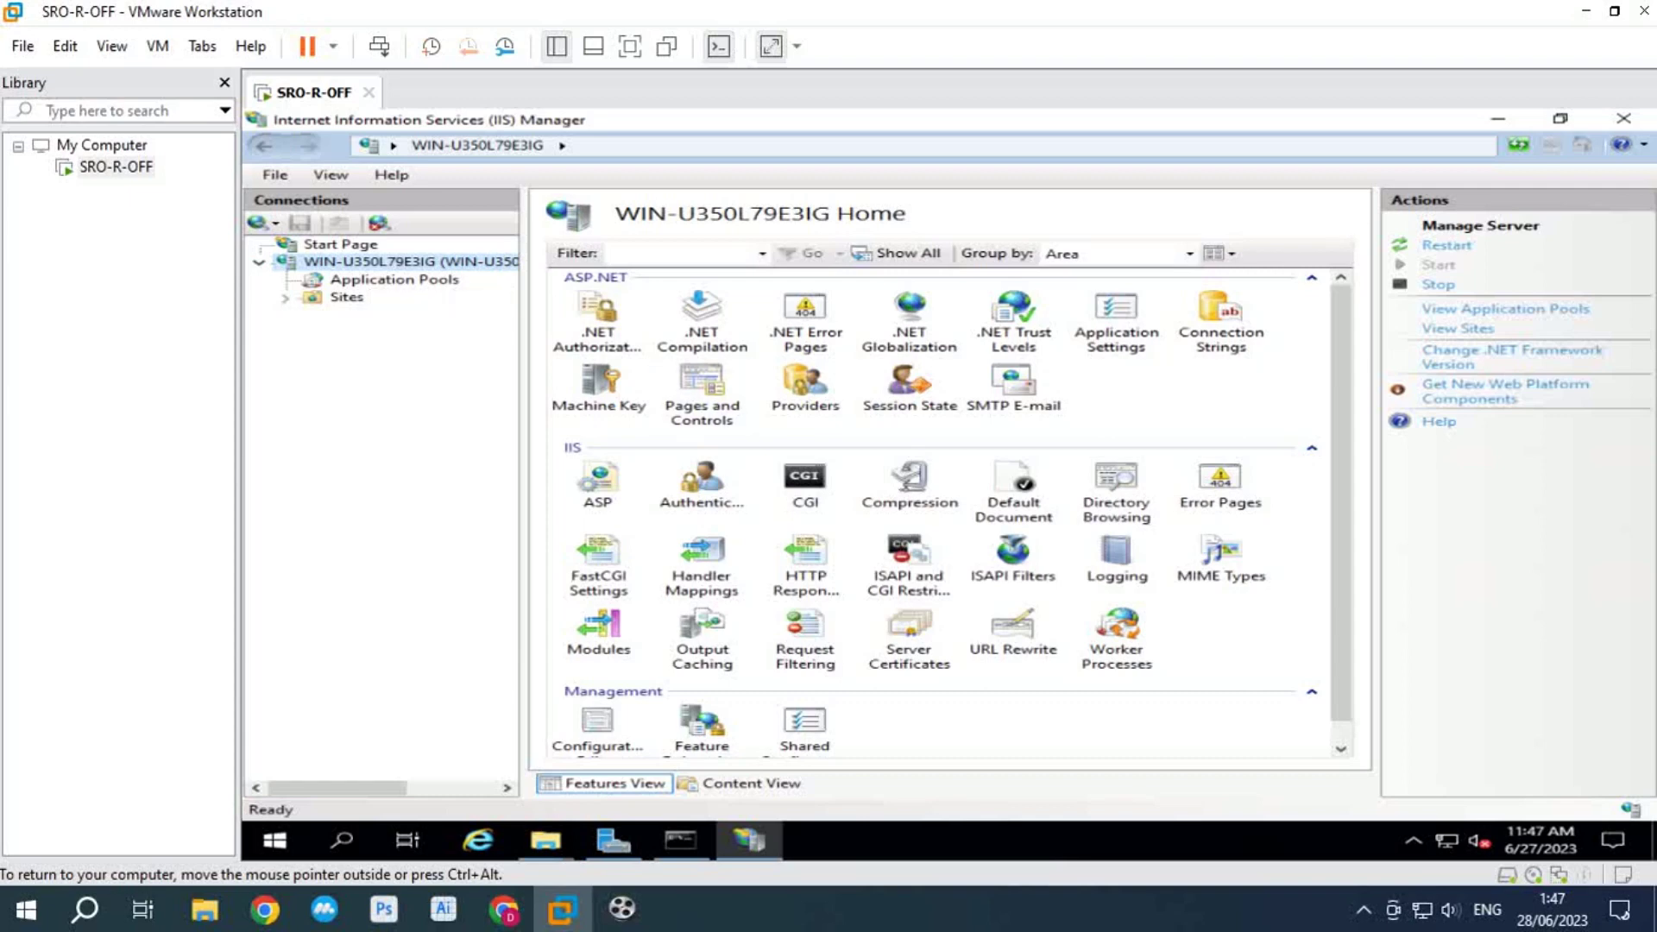
click(380, 280)
click(406, 261)
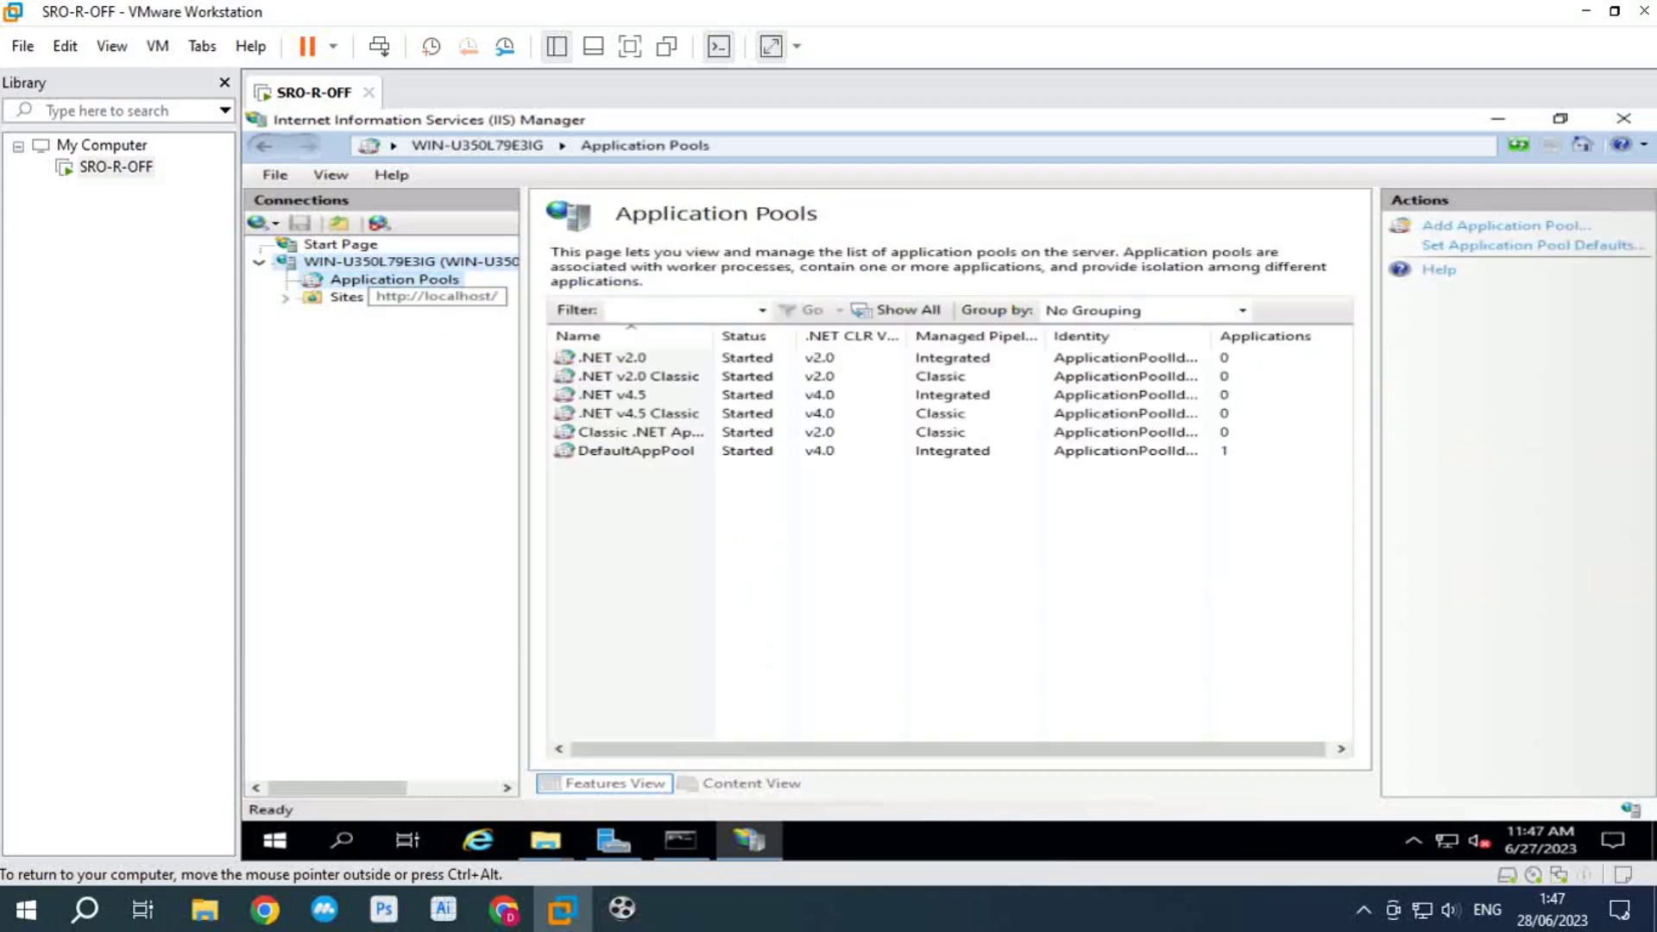
scroll(992, 511, down, 1)
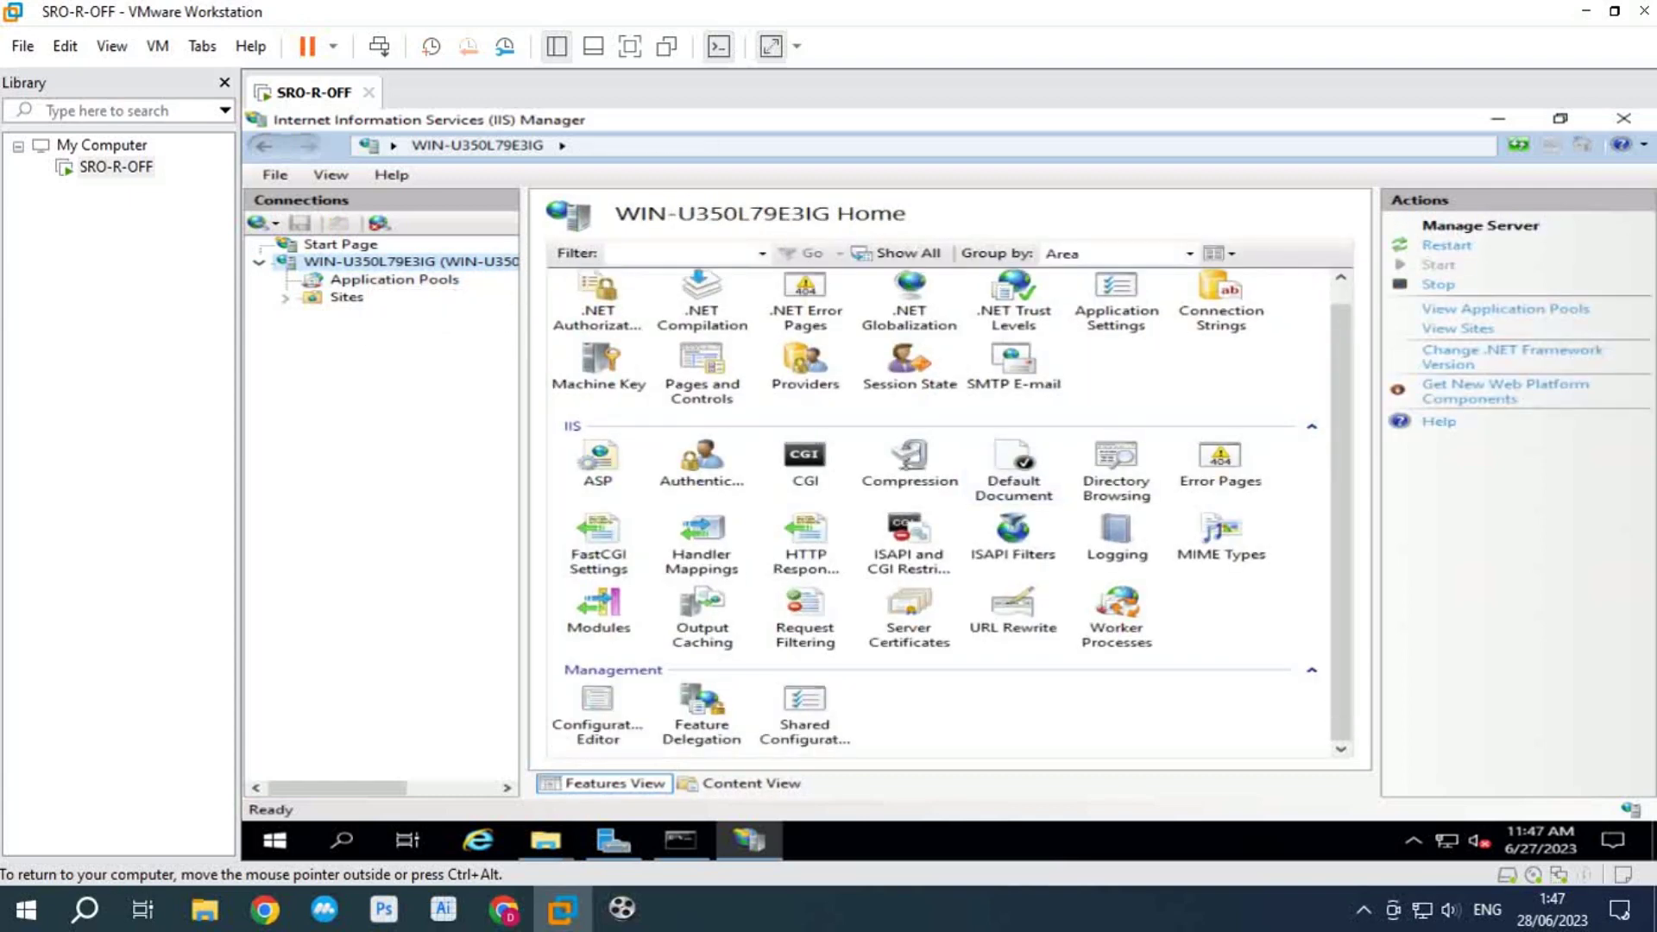
scroll(992, 511, up, 1)
click(545, 841)
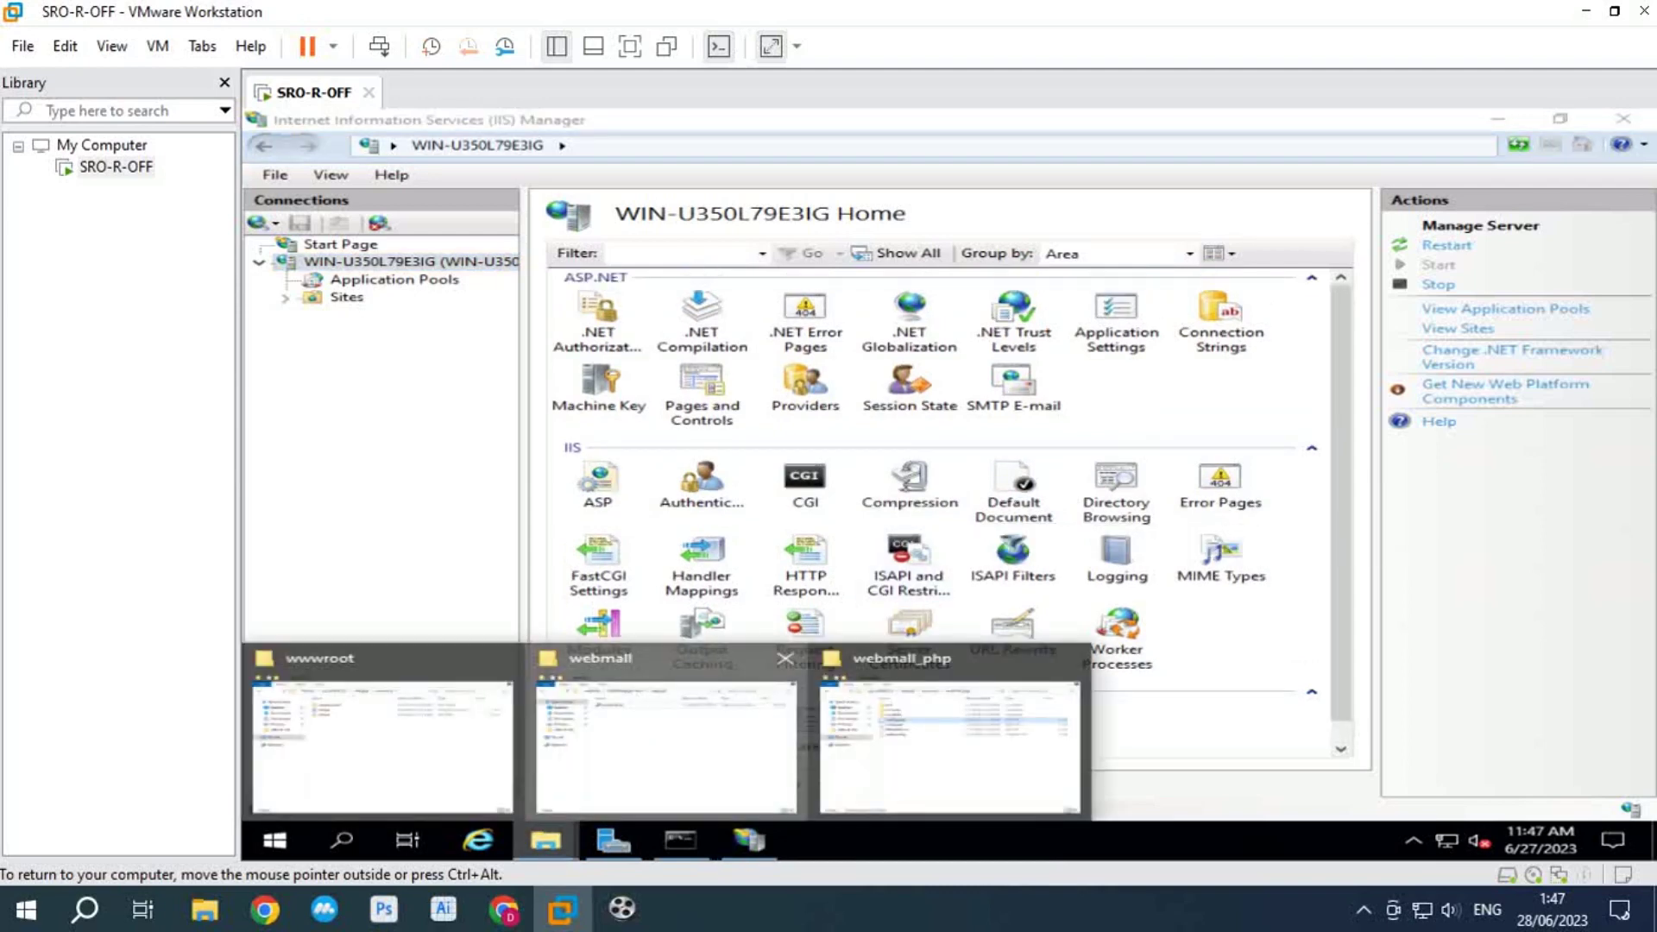
Step: Run the PHPManagerForIIS_x64 installer from the top webmall folder
click(664, 746)
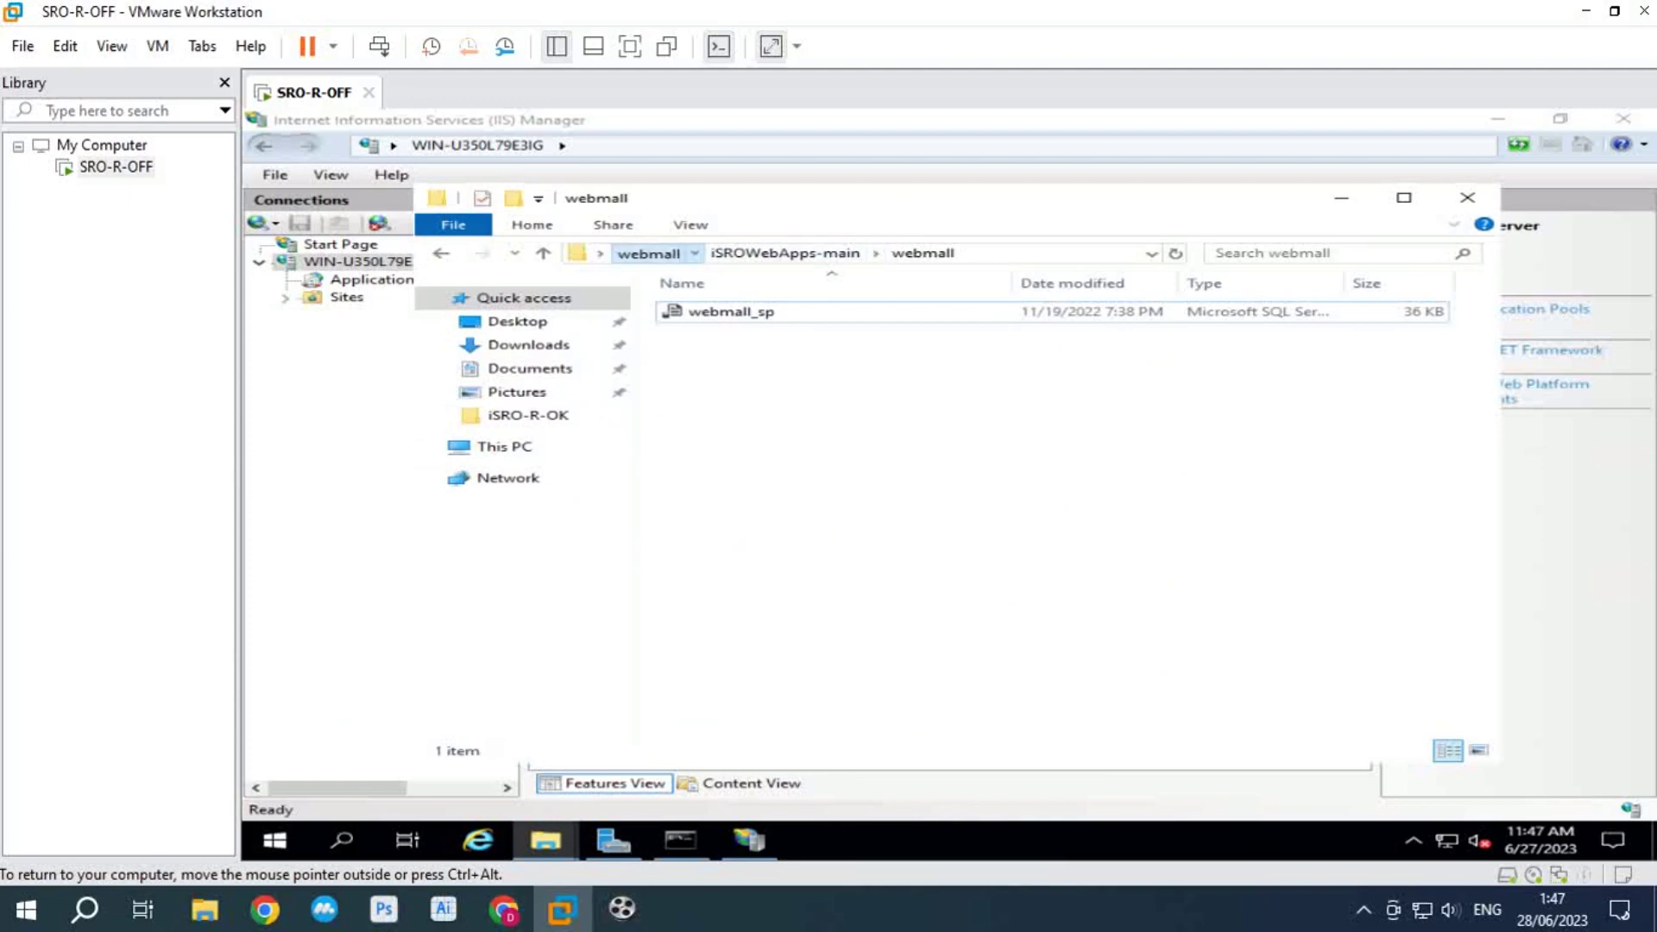
click(647, 253)
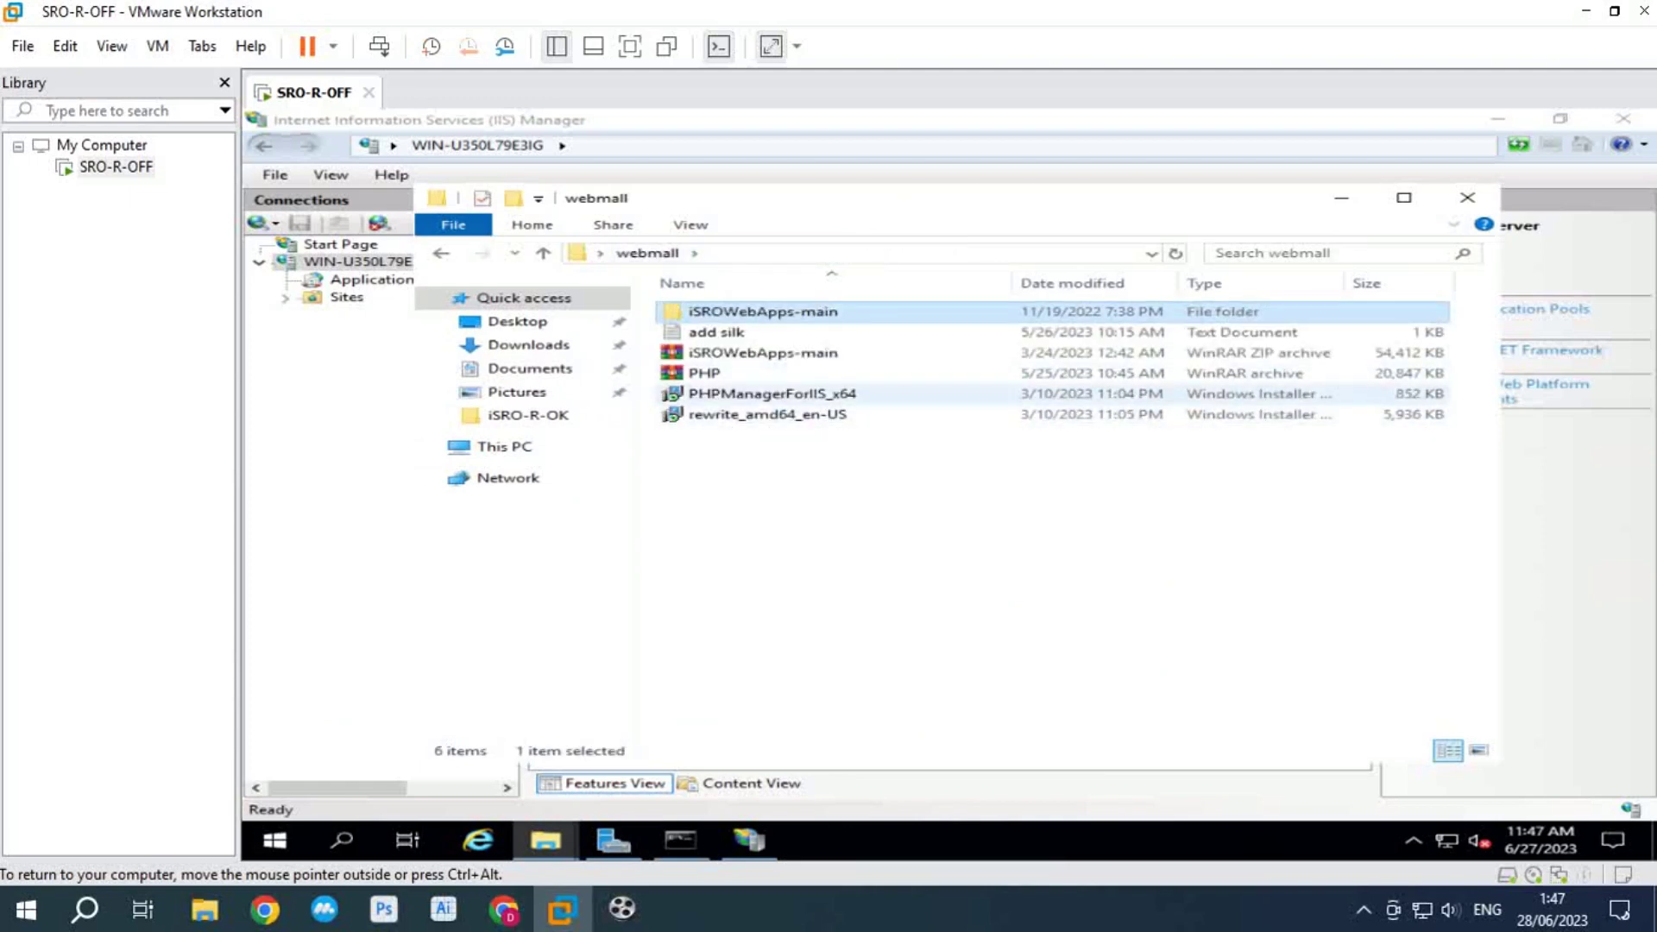
double_click(760, 394)
Step: Repair PHP Manager 2 for IIS 2.8.0.0, ignoring the IIS Manager warning, and finish setup
key(Return)
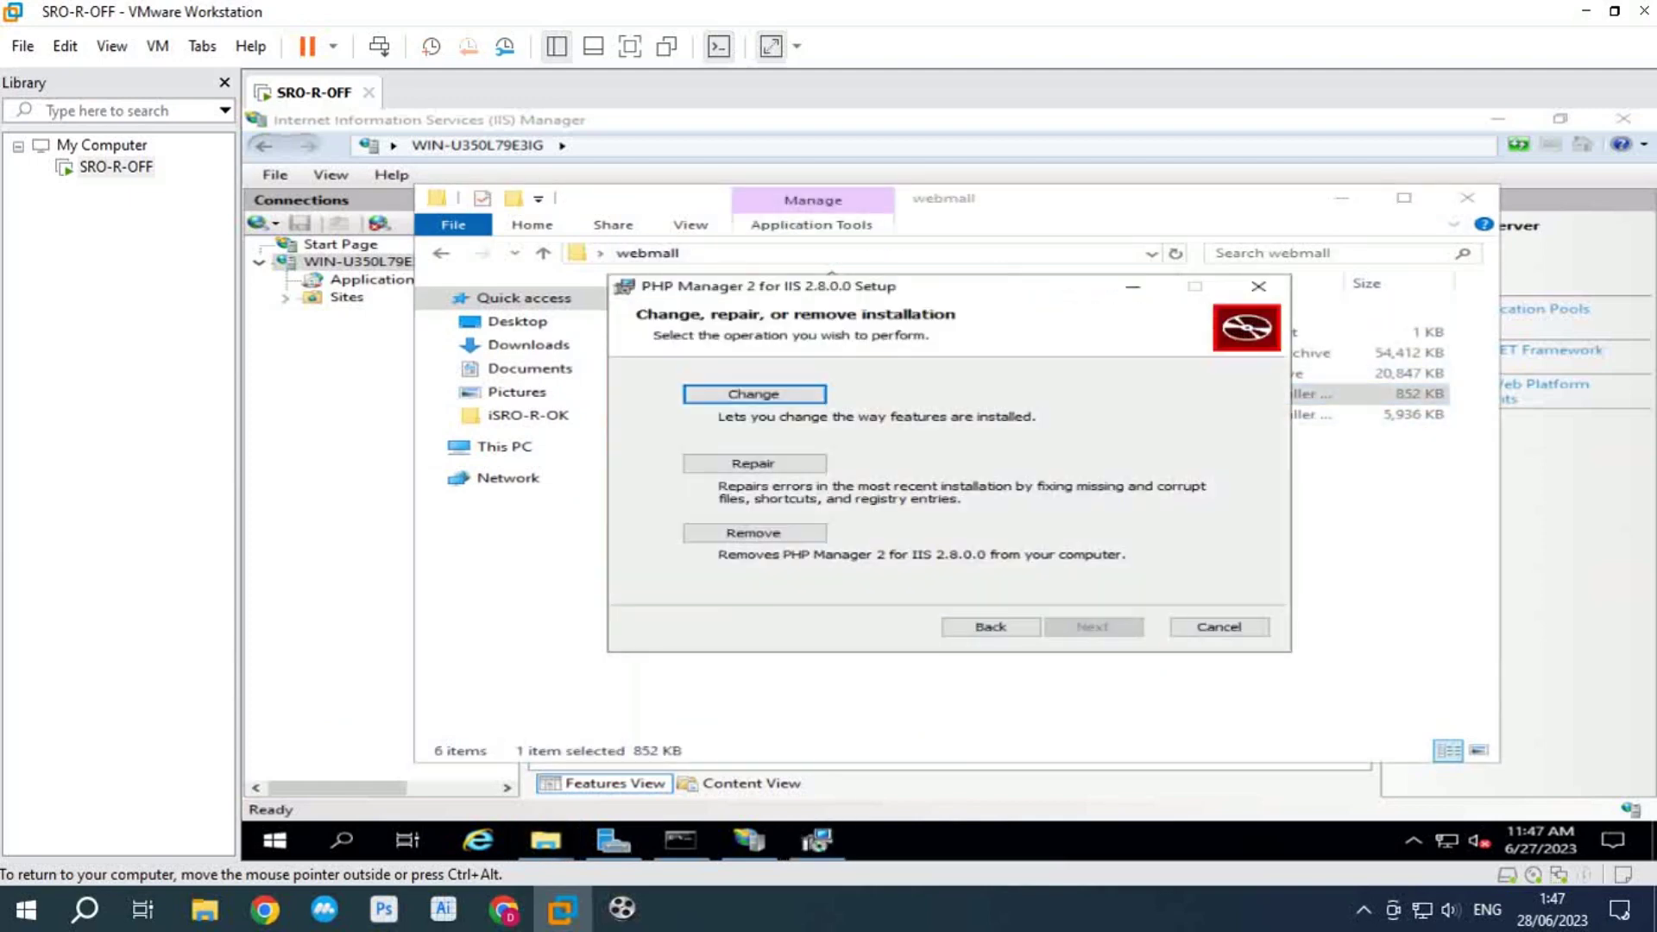
click(753, 464)
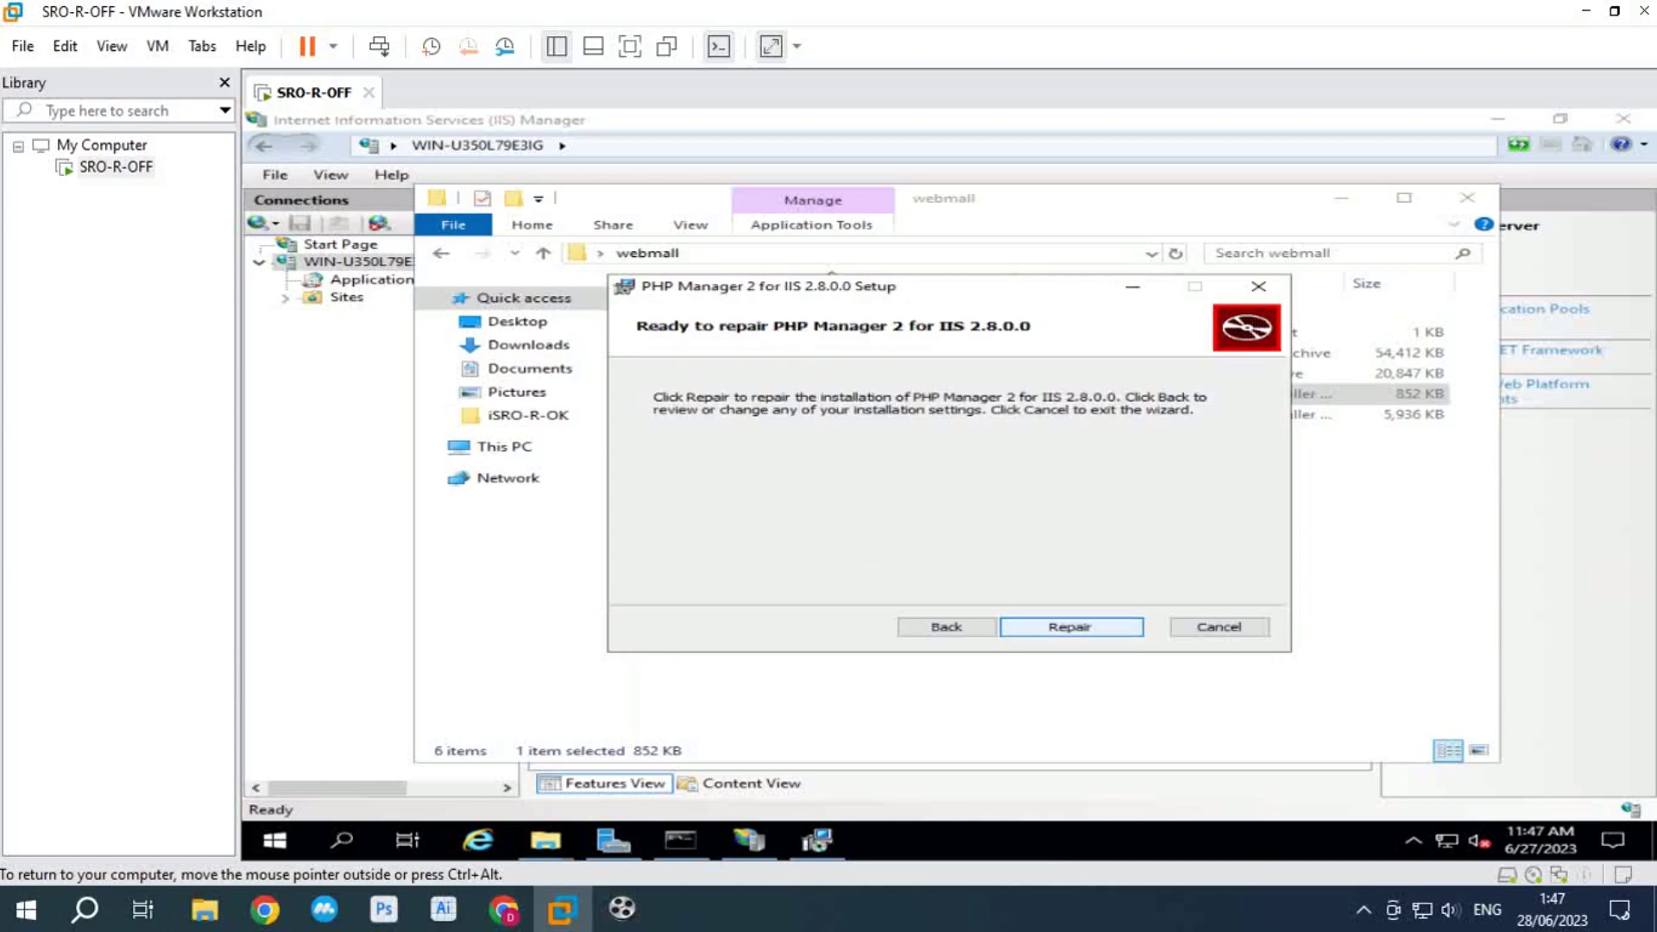
click(1071, 626)
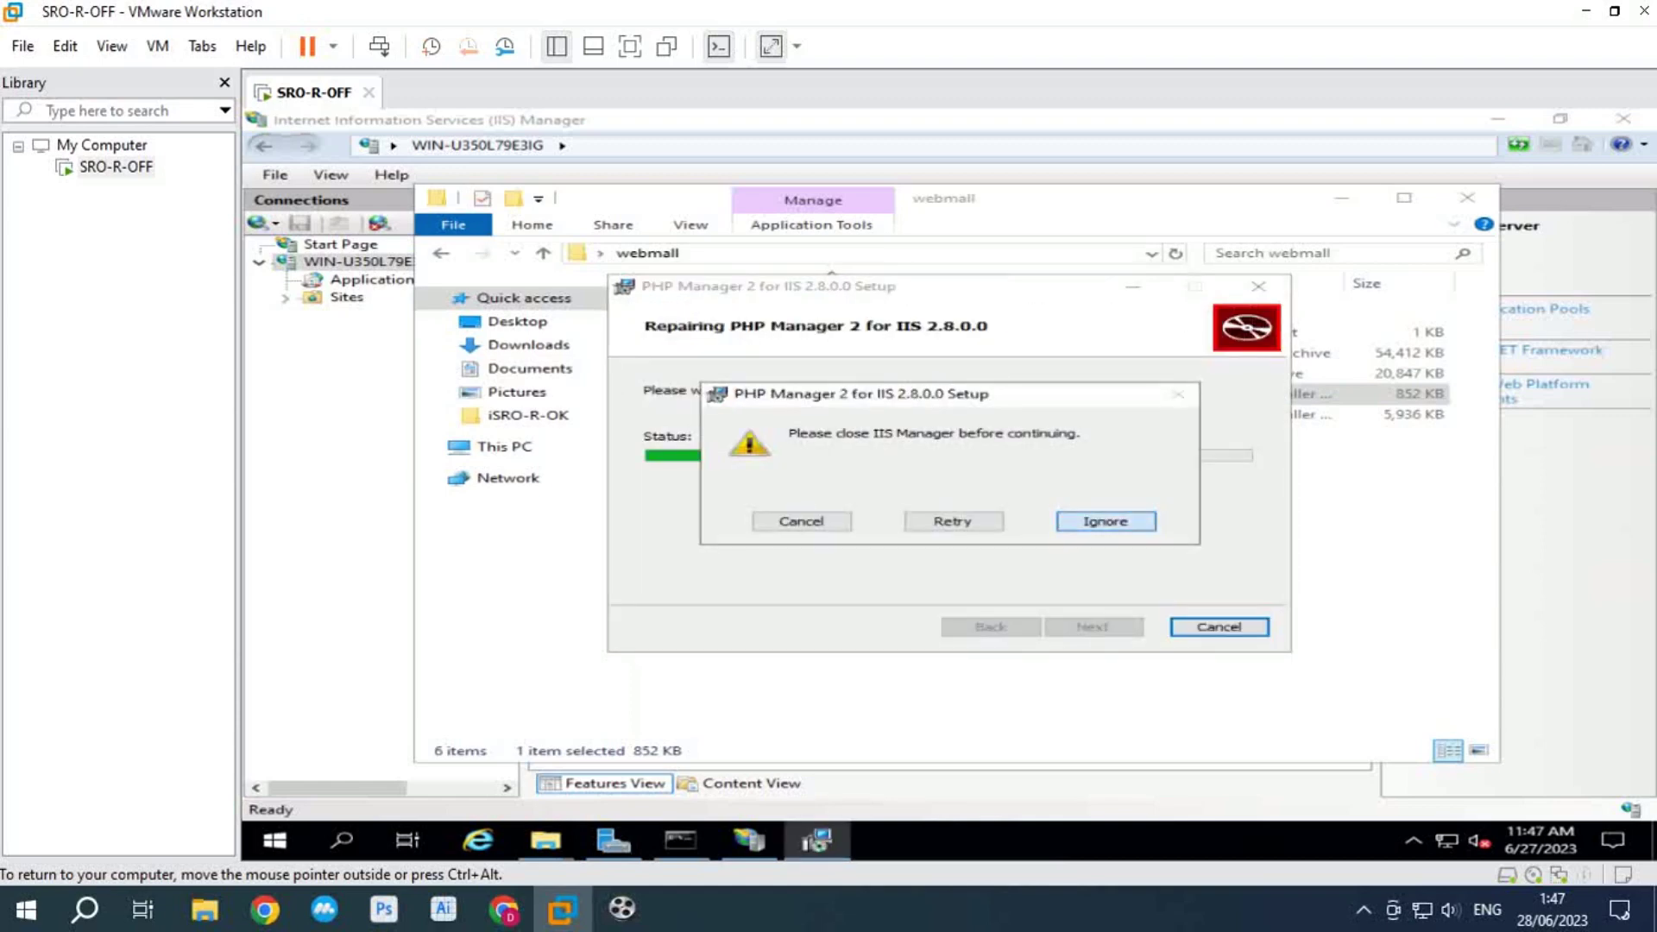
key(Return)
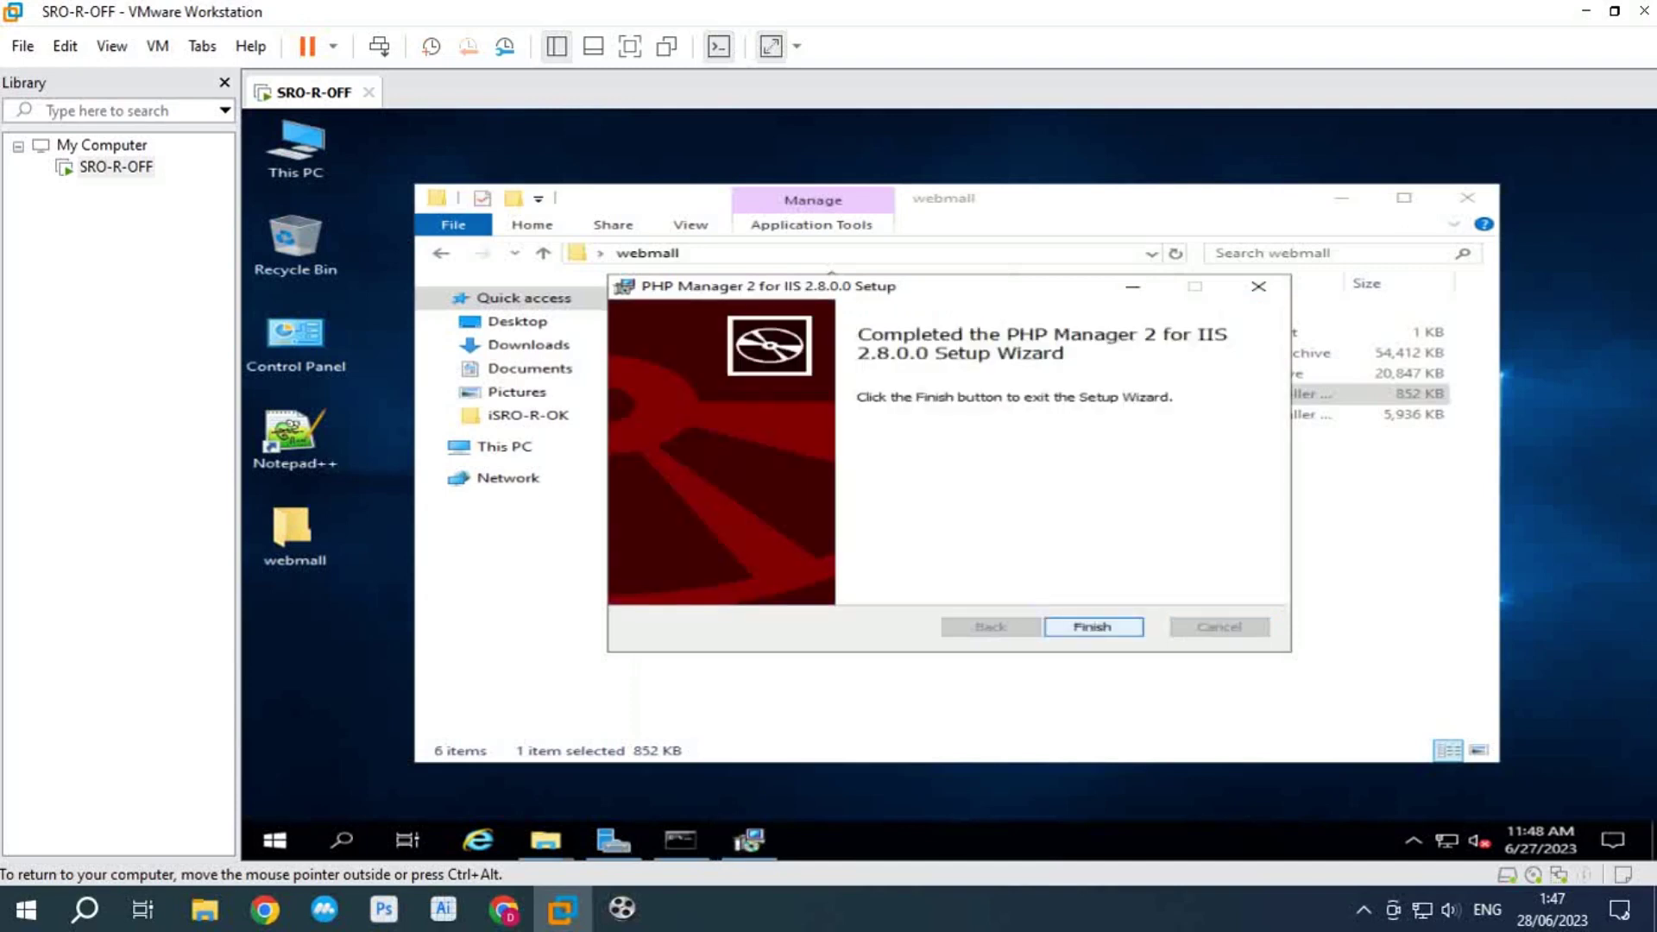
key(Return)
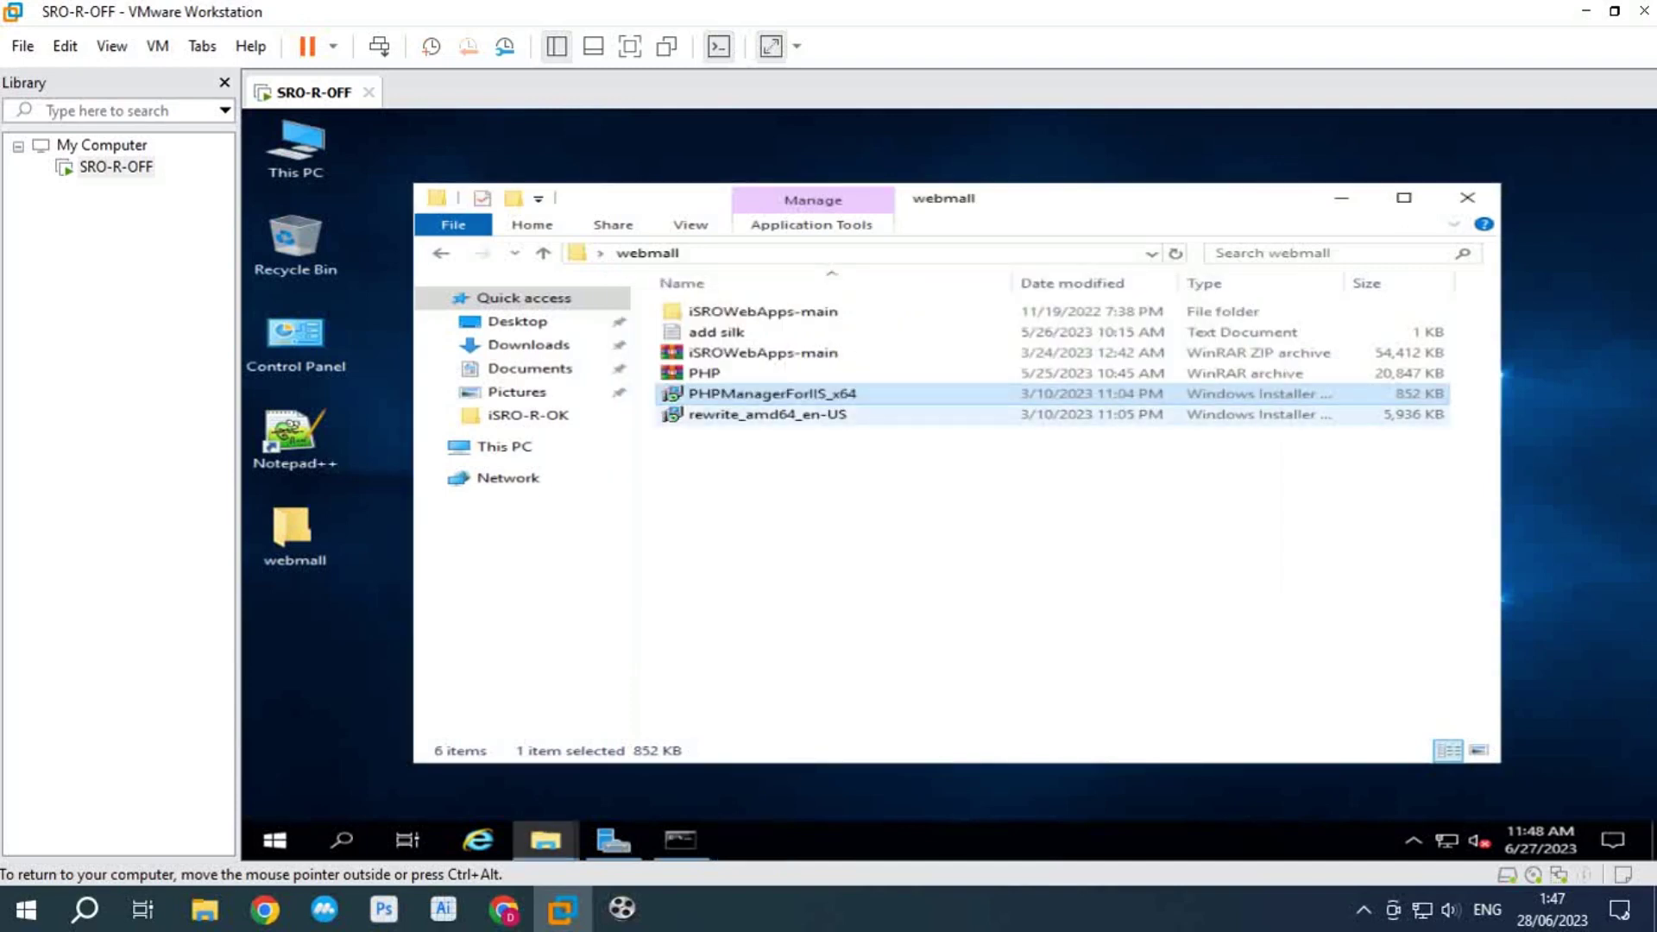
Step: Run rewrite_amd64_en-US and repair IIS URL Rewrite Module 2 through its setup wizard
double_click(768, 414)
click(1091, 626)
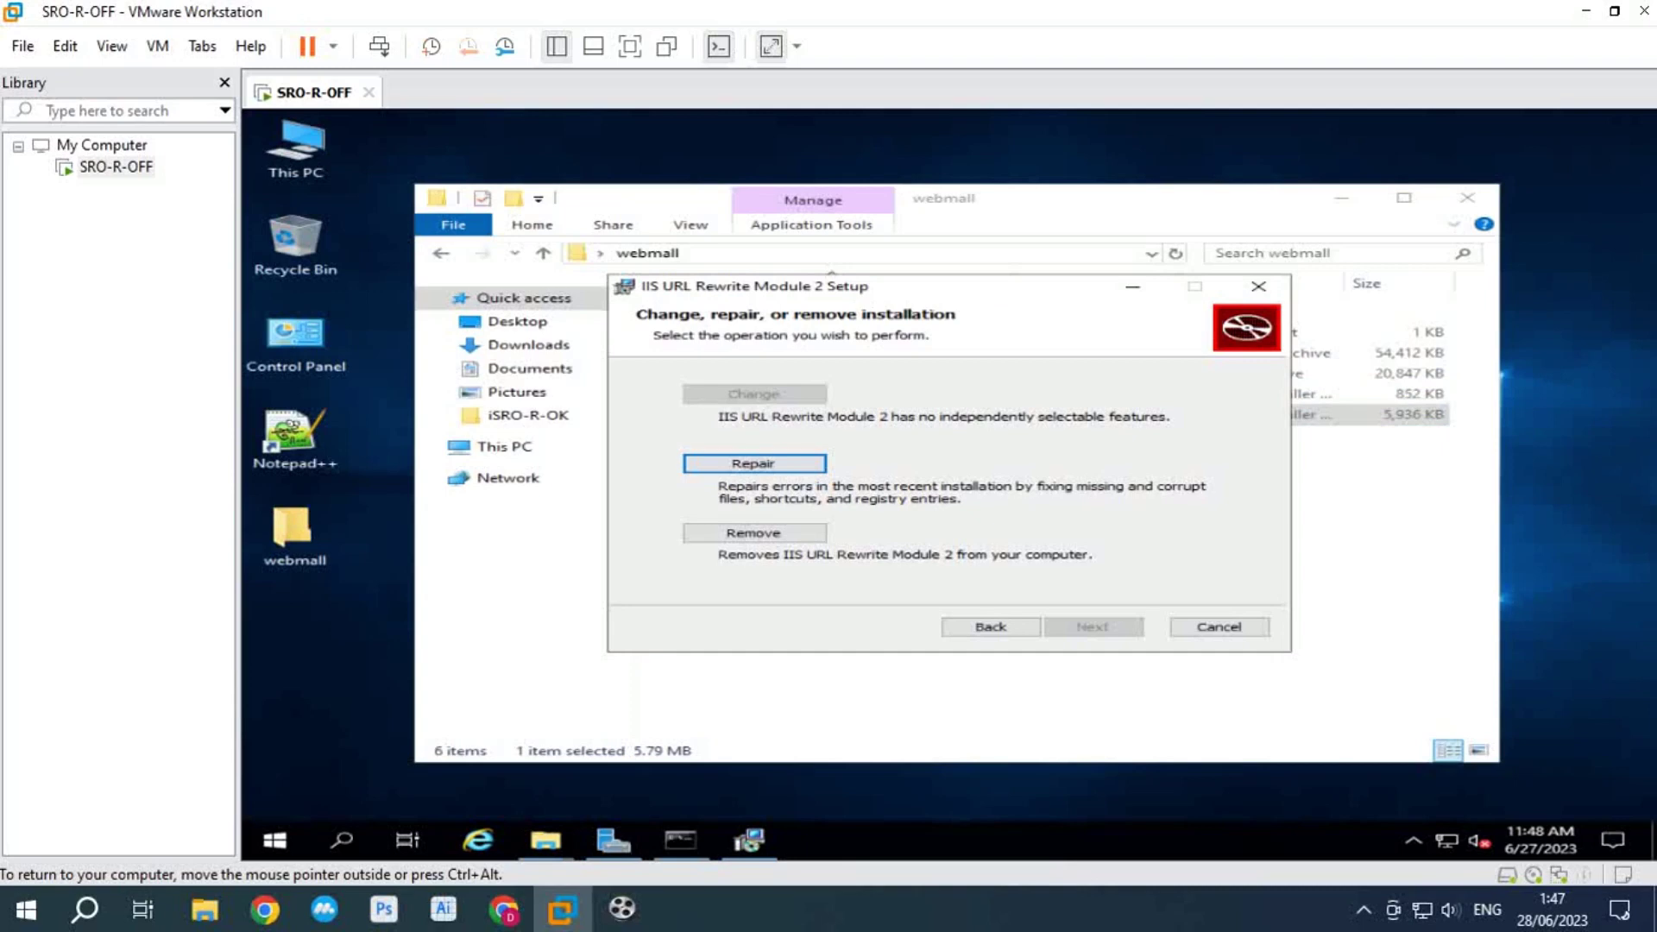
key(Return)
key(Return)
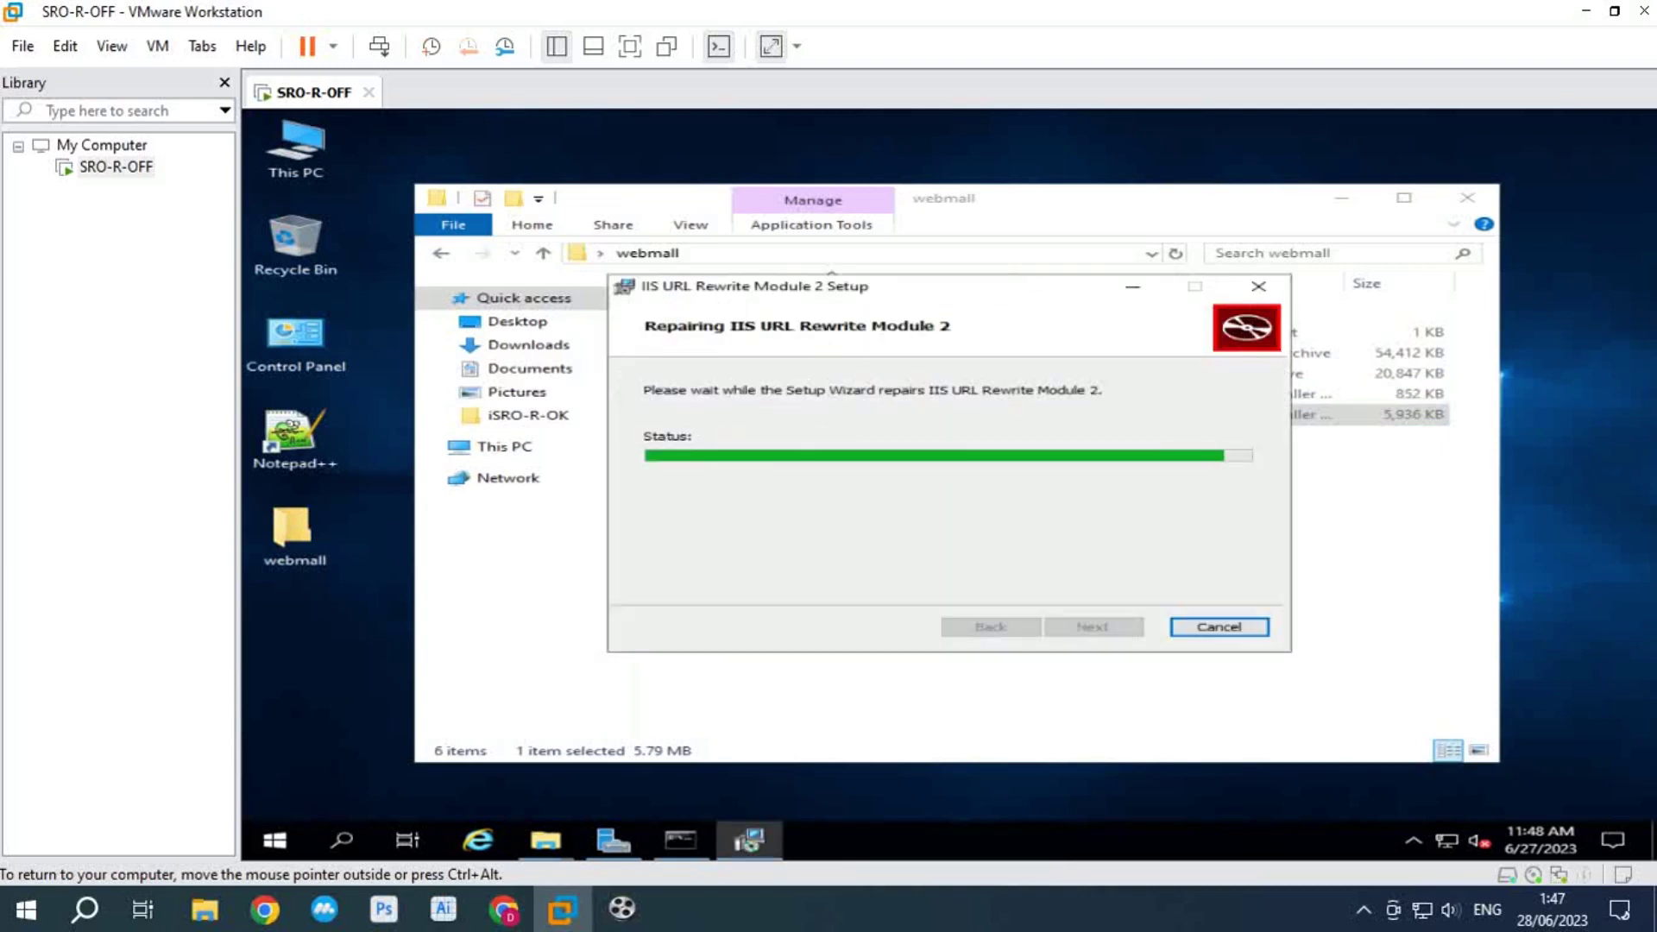
key(Return)
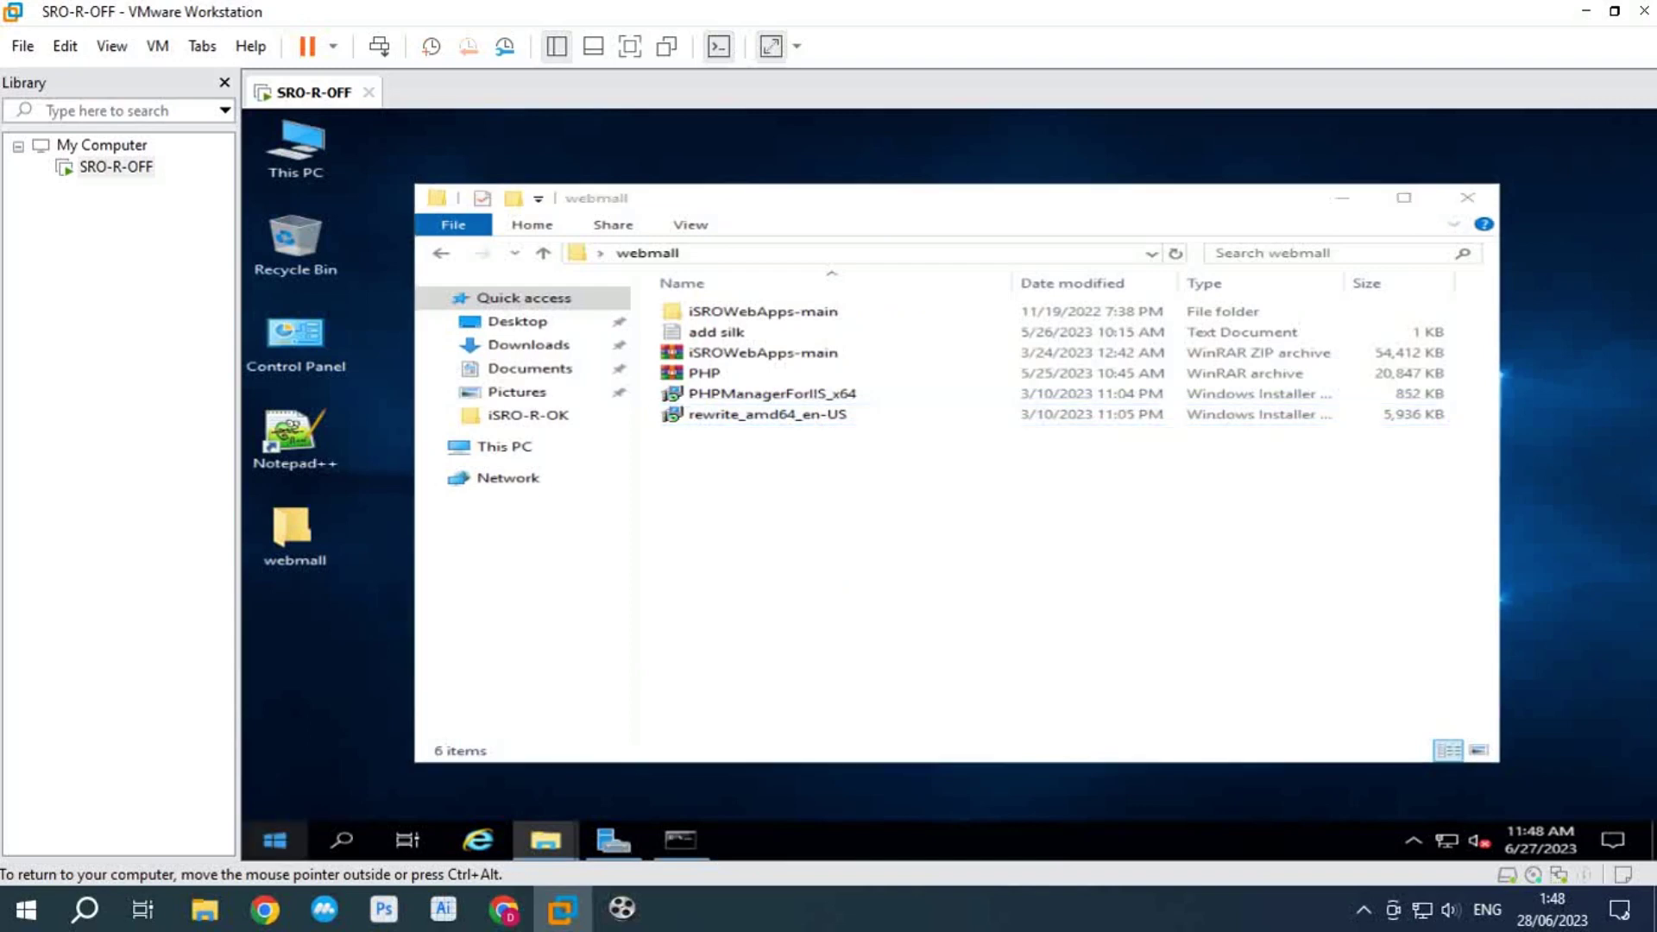
key(super)
Step: Open IIS Manager maximised on the server home and open the PHP Manager feature
text(iis)
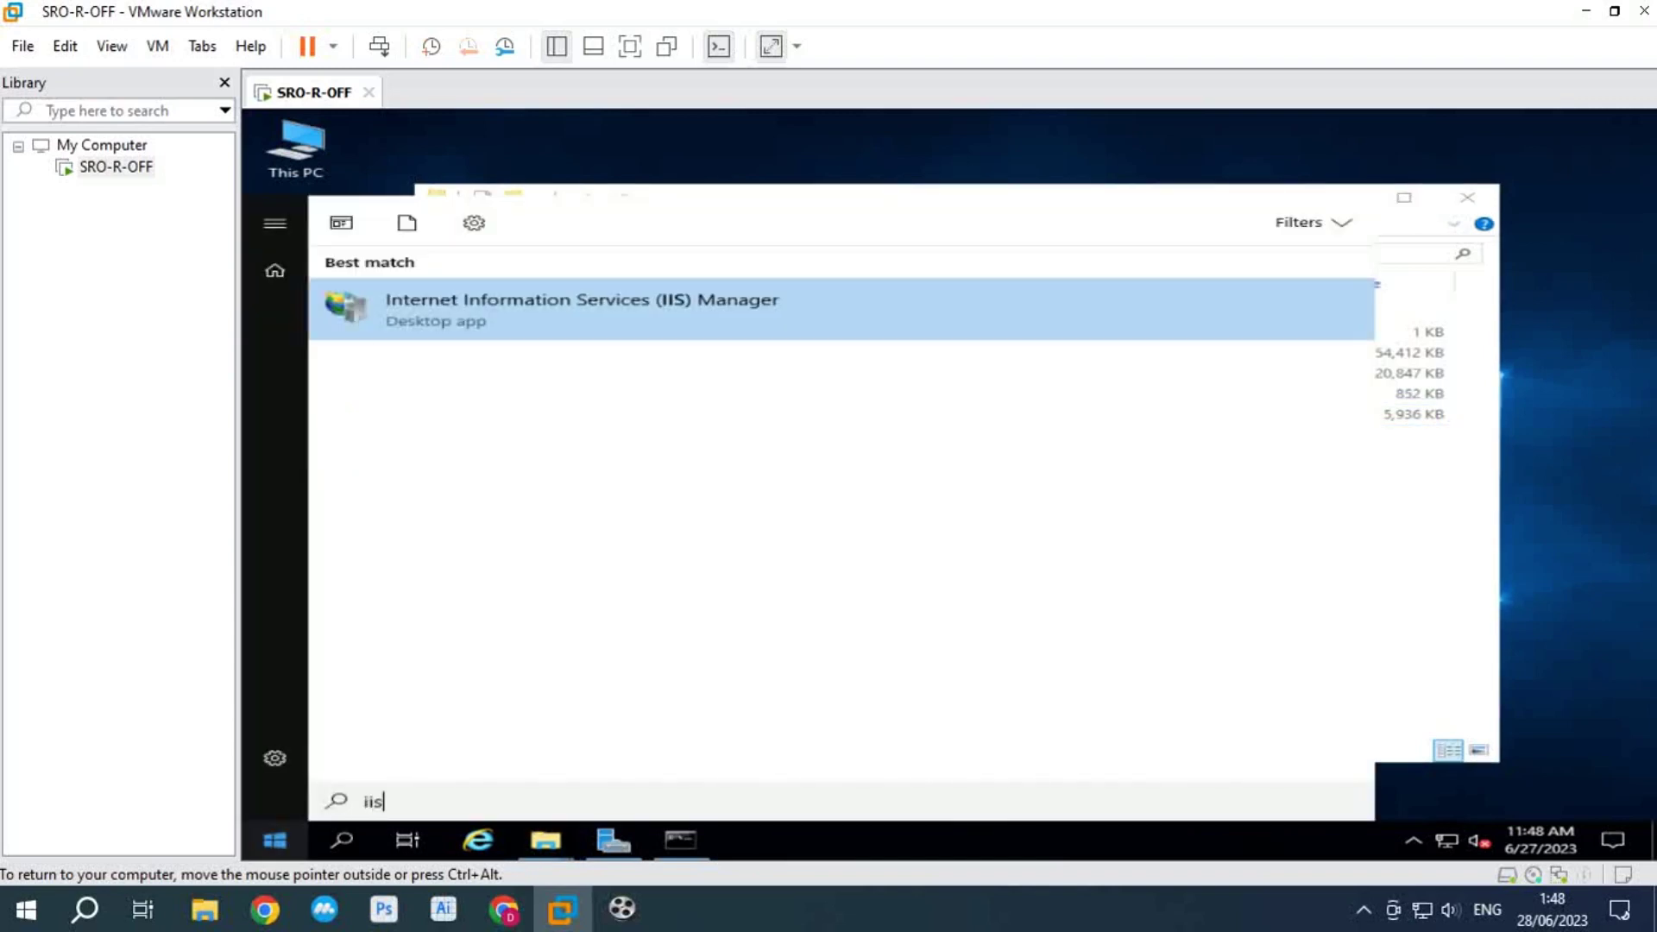
key(Return)
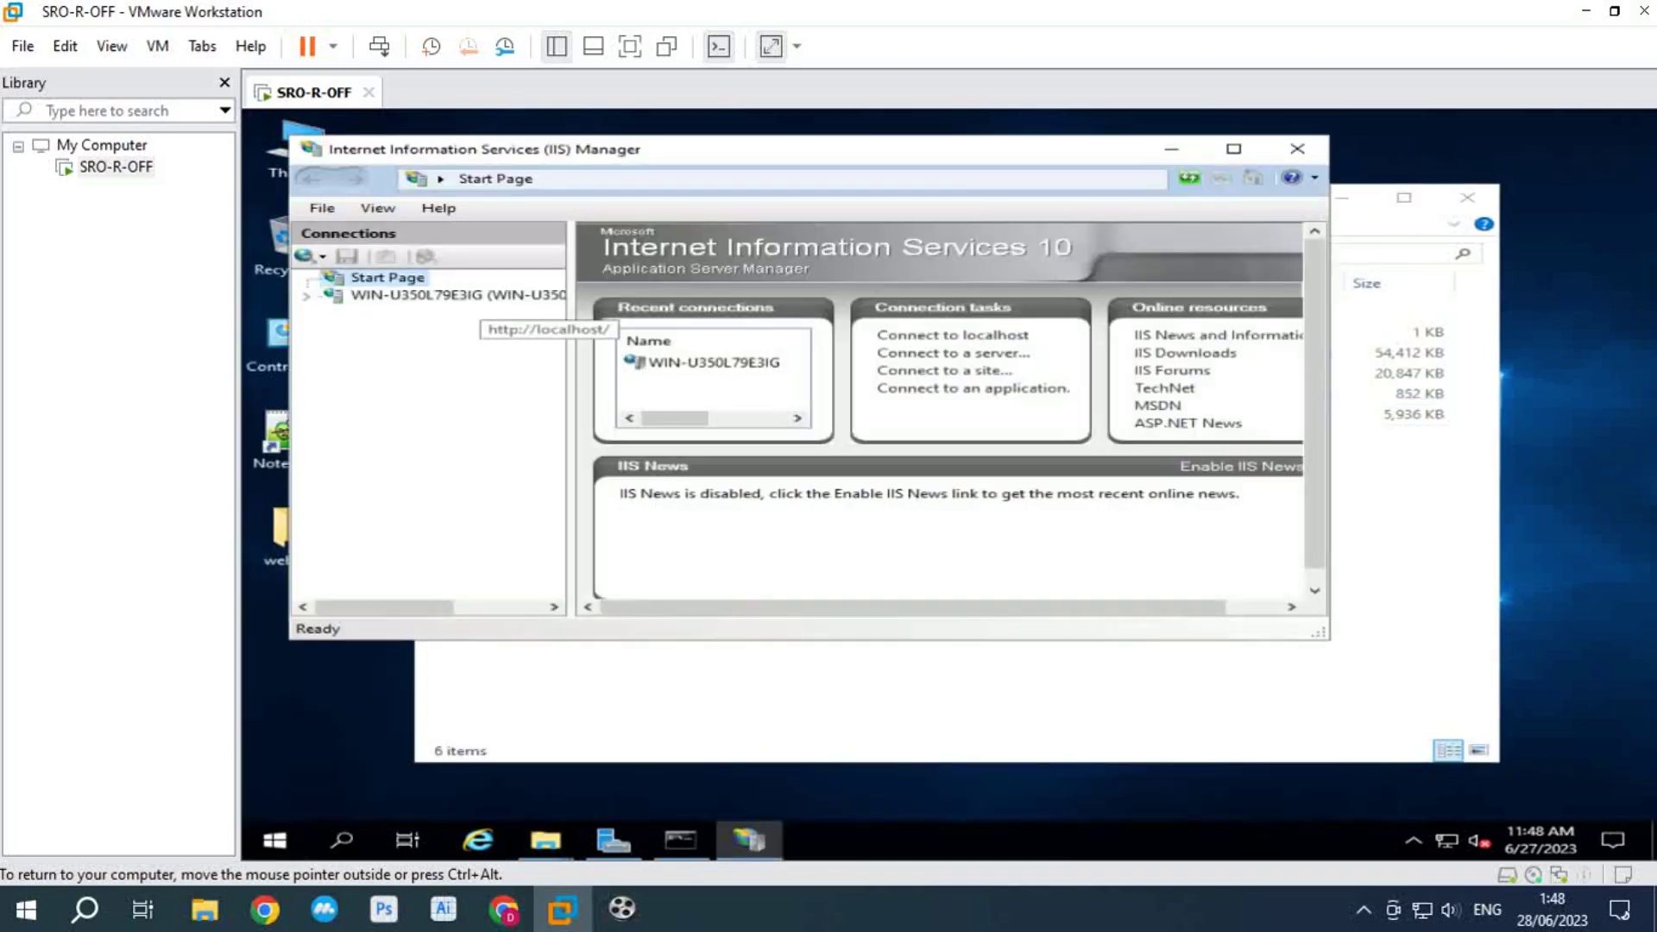
click(458, 294)
click(1233, 148)
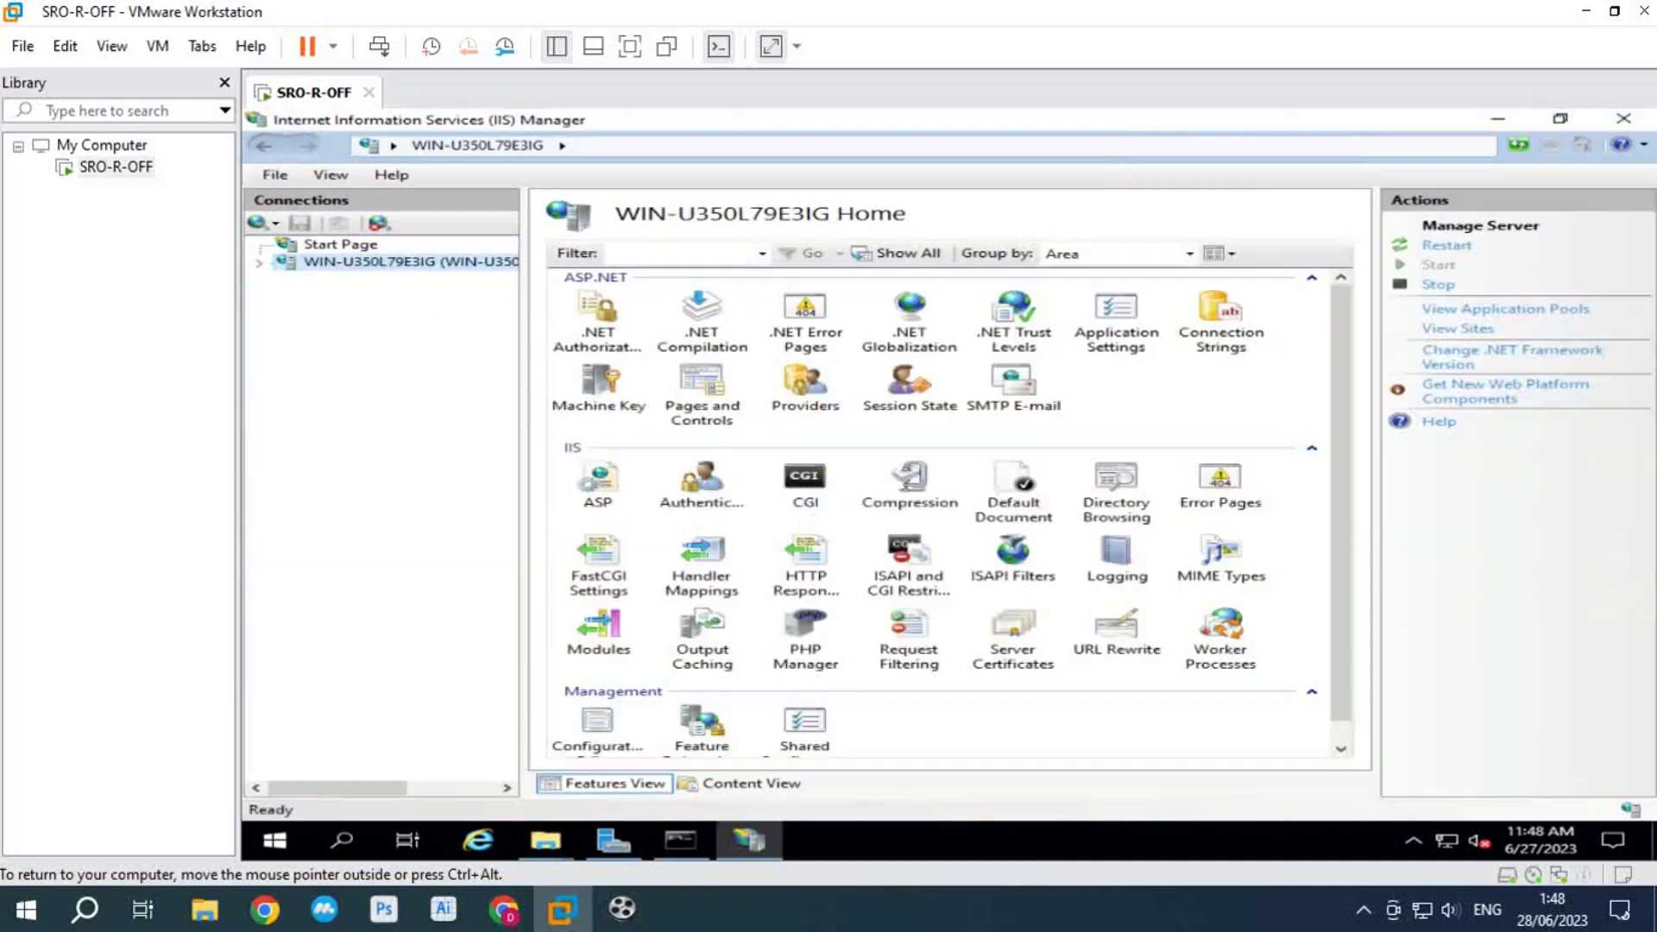
click(805, 638)
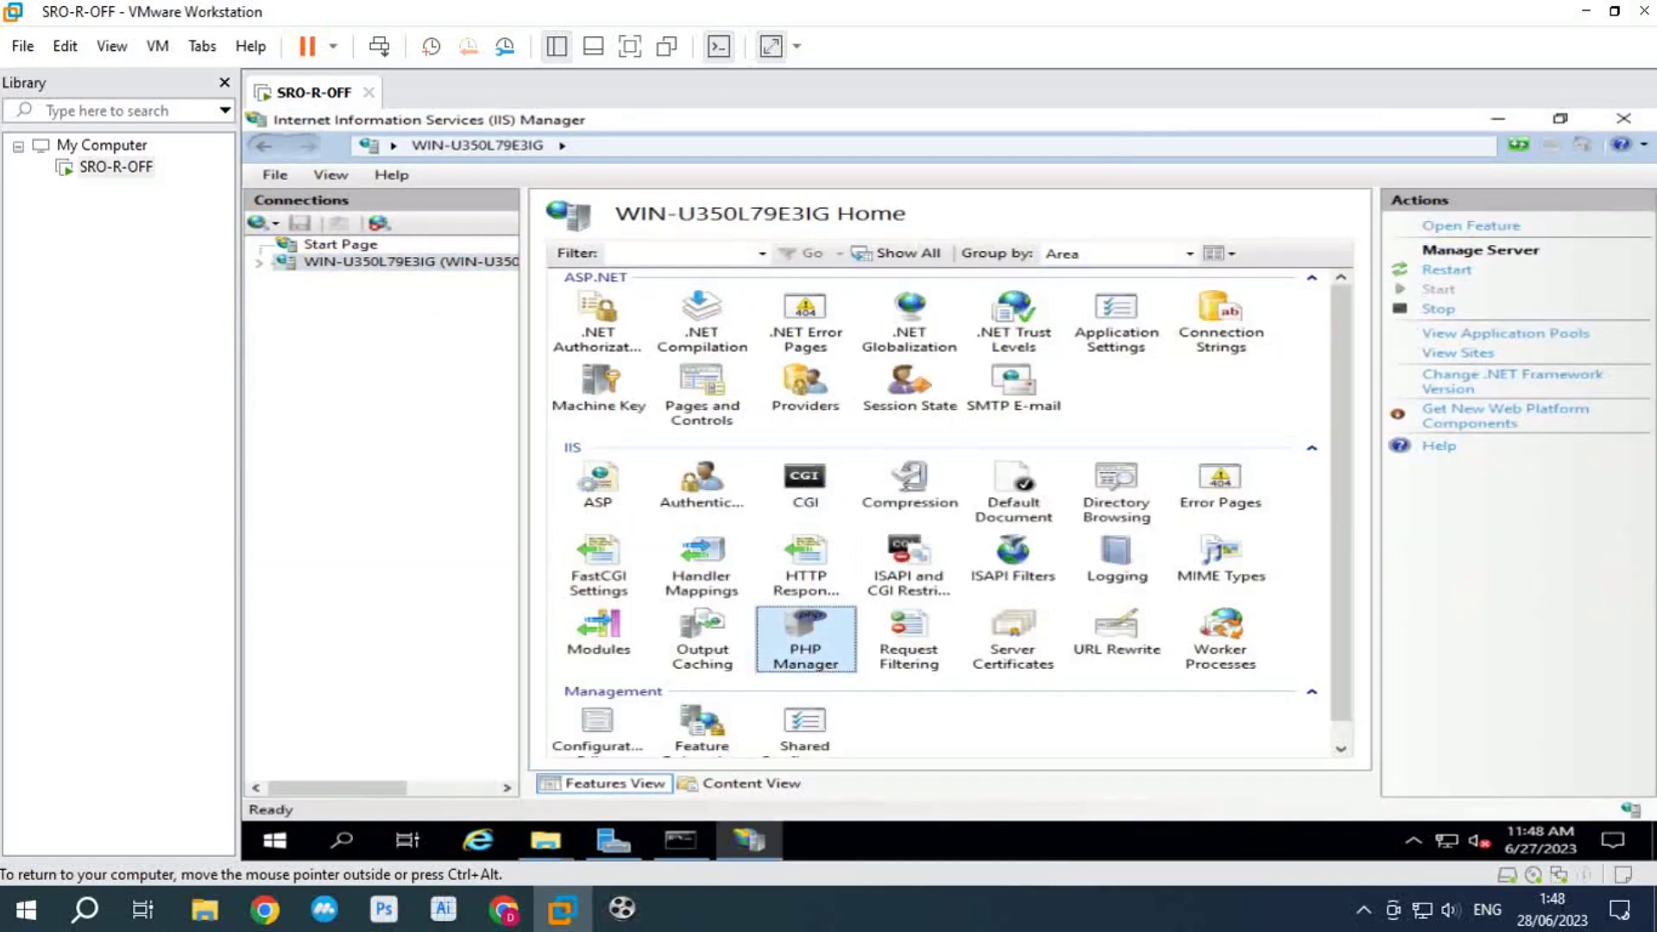
key(Return)
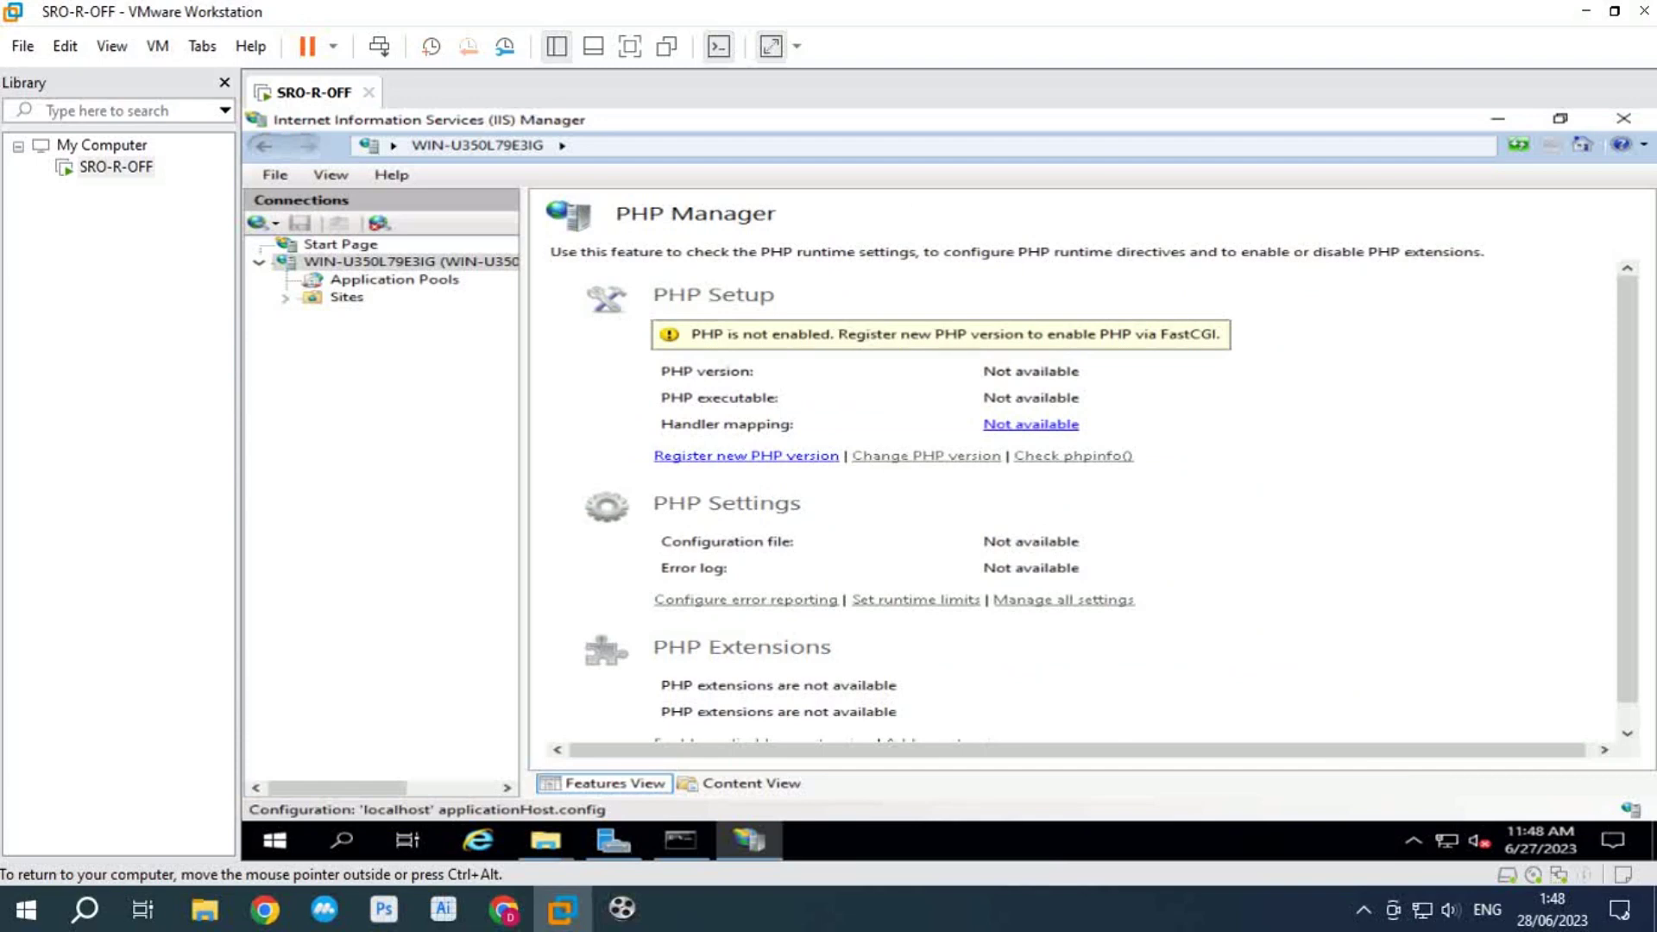
Step: Register a new PHP version using C:\Program Files\PHP\php-cgi.exe as the executable
click(745, 456)
click(1251, 444)
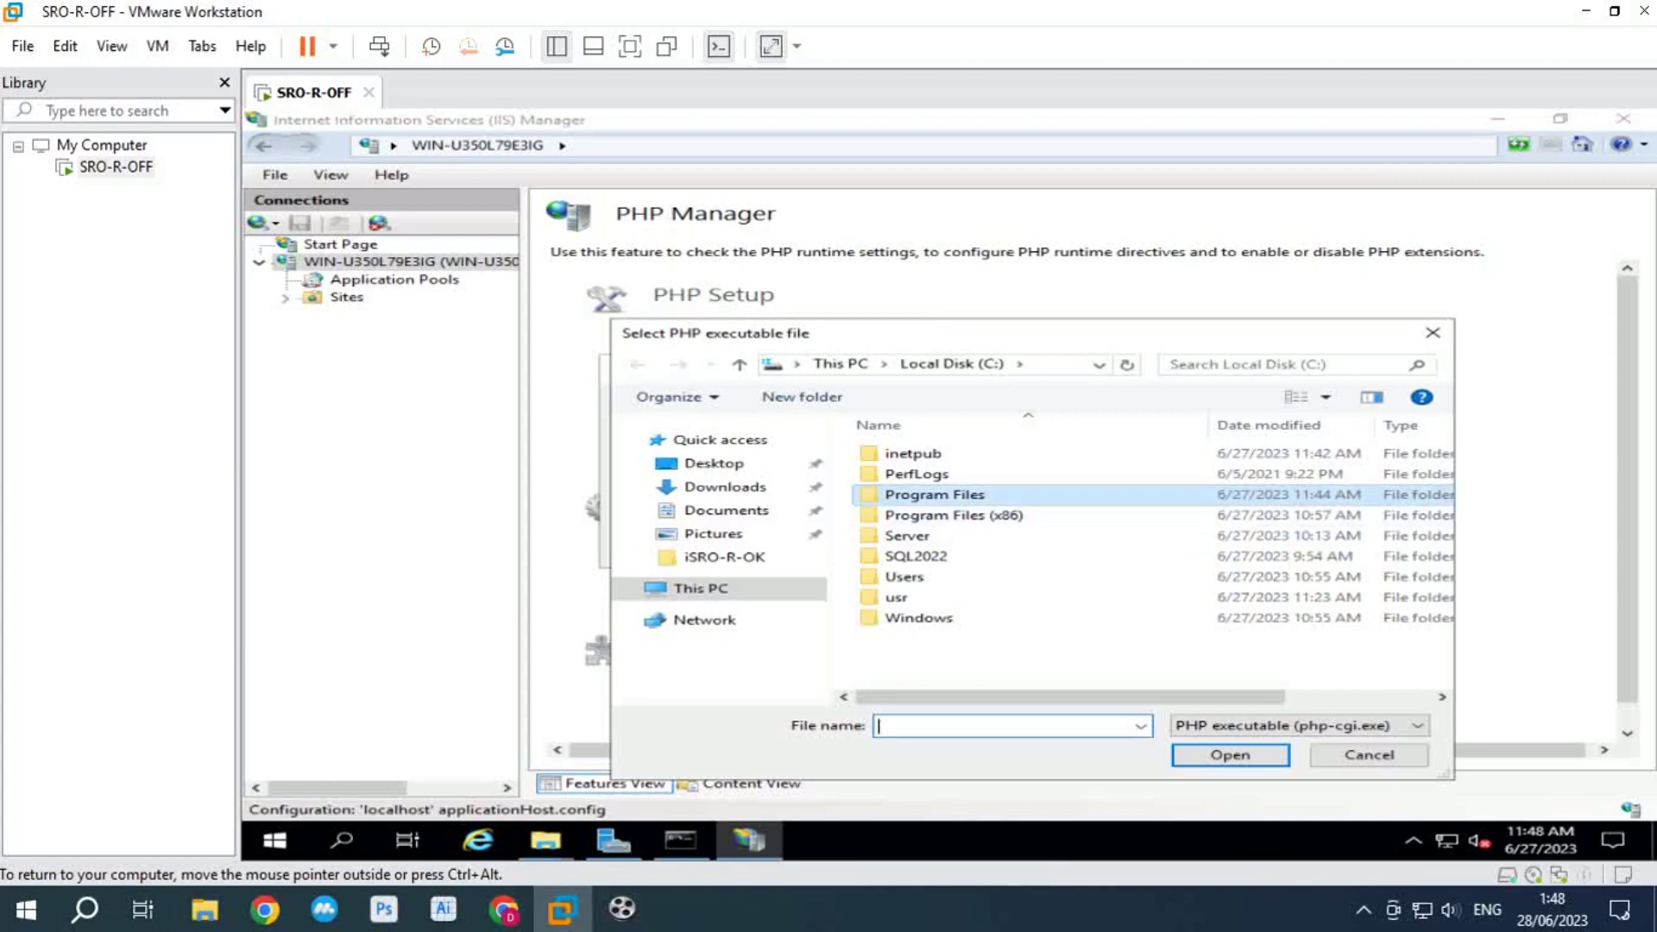
double_click(934, 493)
double_click(900, 679)
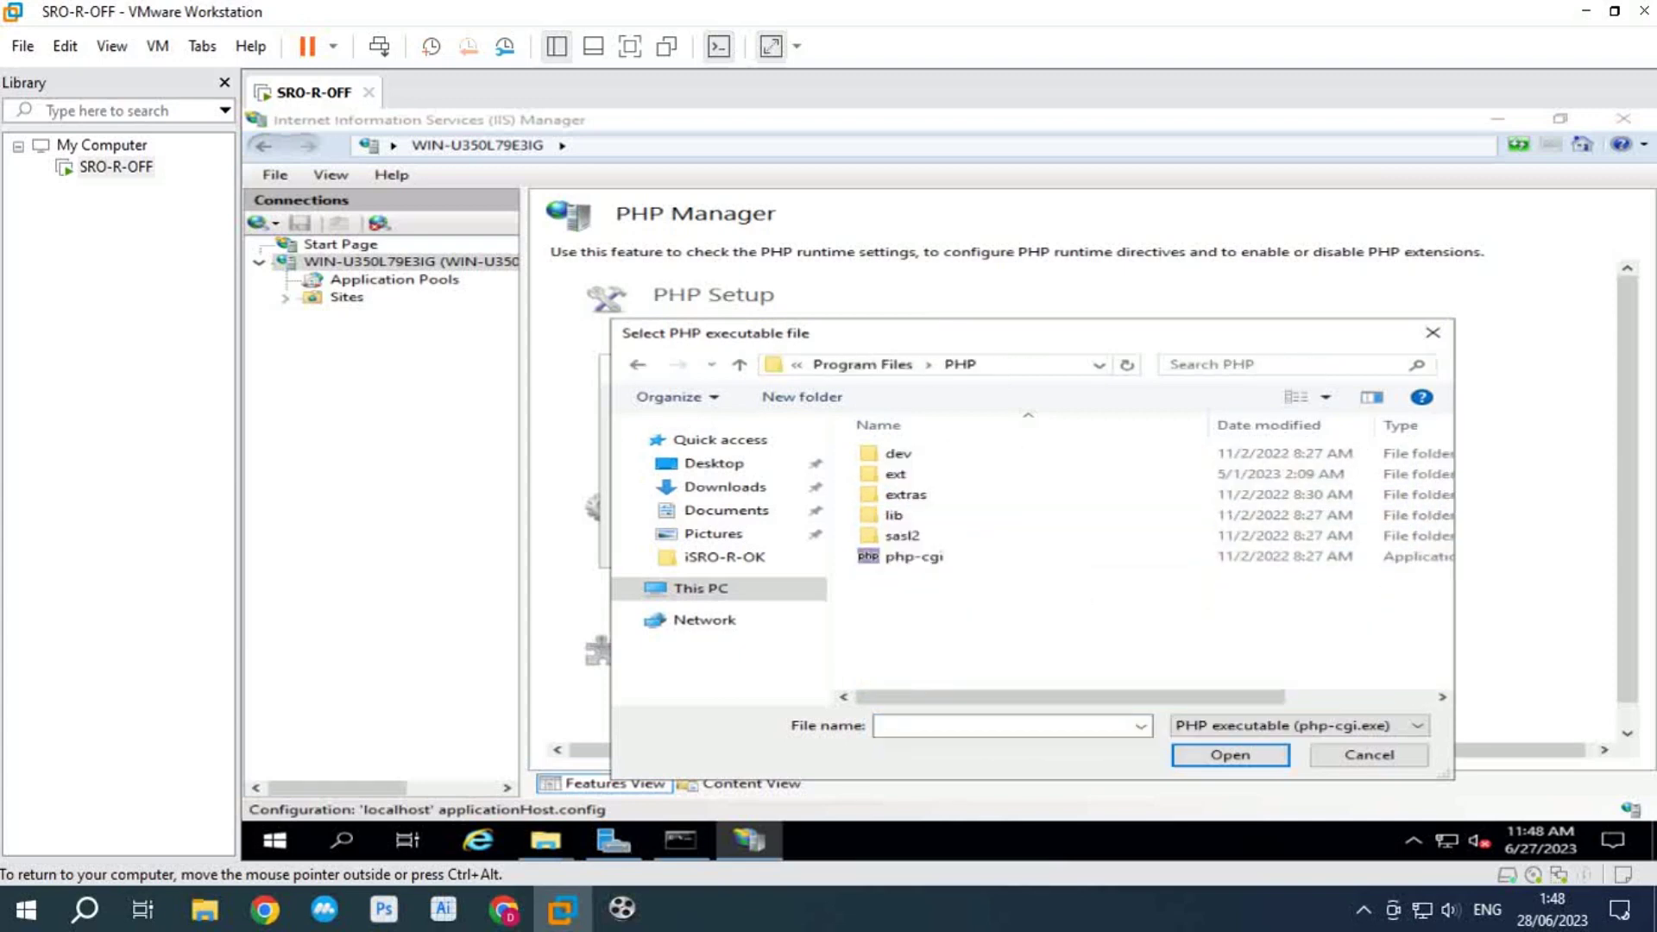
click(913, 556)
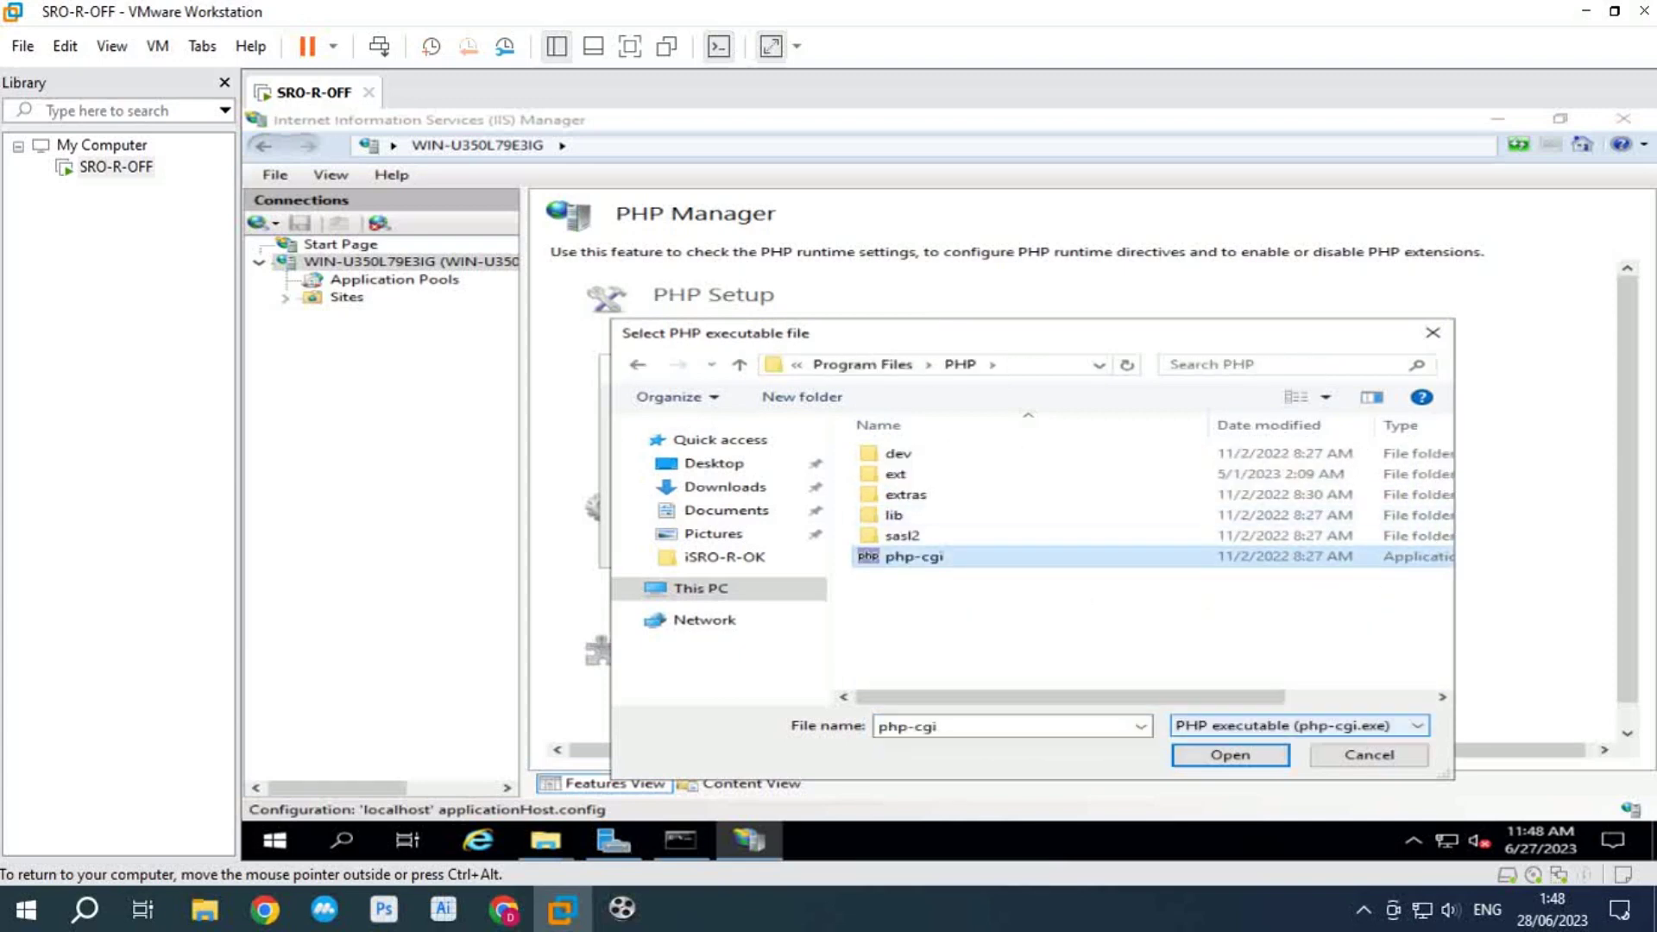
click(1230, 754)
key(Return)
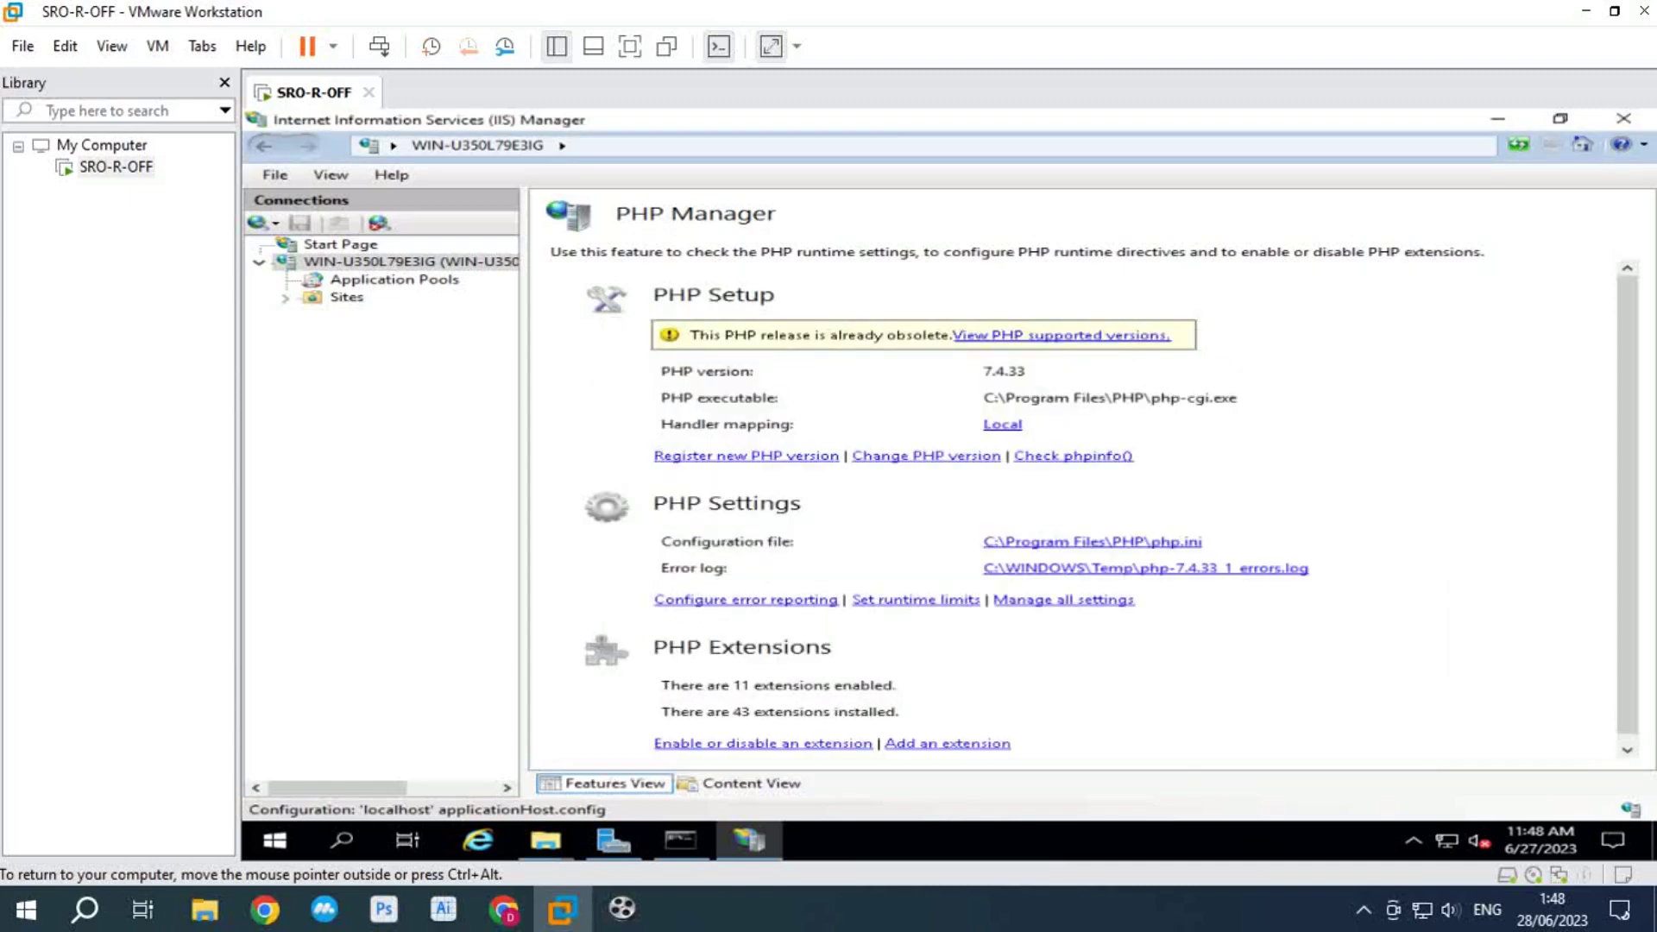
Step: Enable php_bz2, php_com_dotnet, php_dba, php_enchant, php_exif, php_ffi, php_fileinfo and php_ftp
click(762, 743)
scroll(656, 604, down, 10)
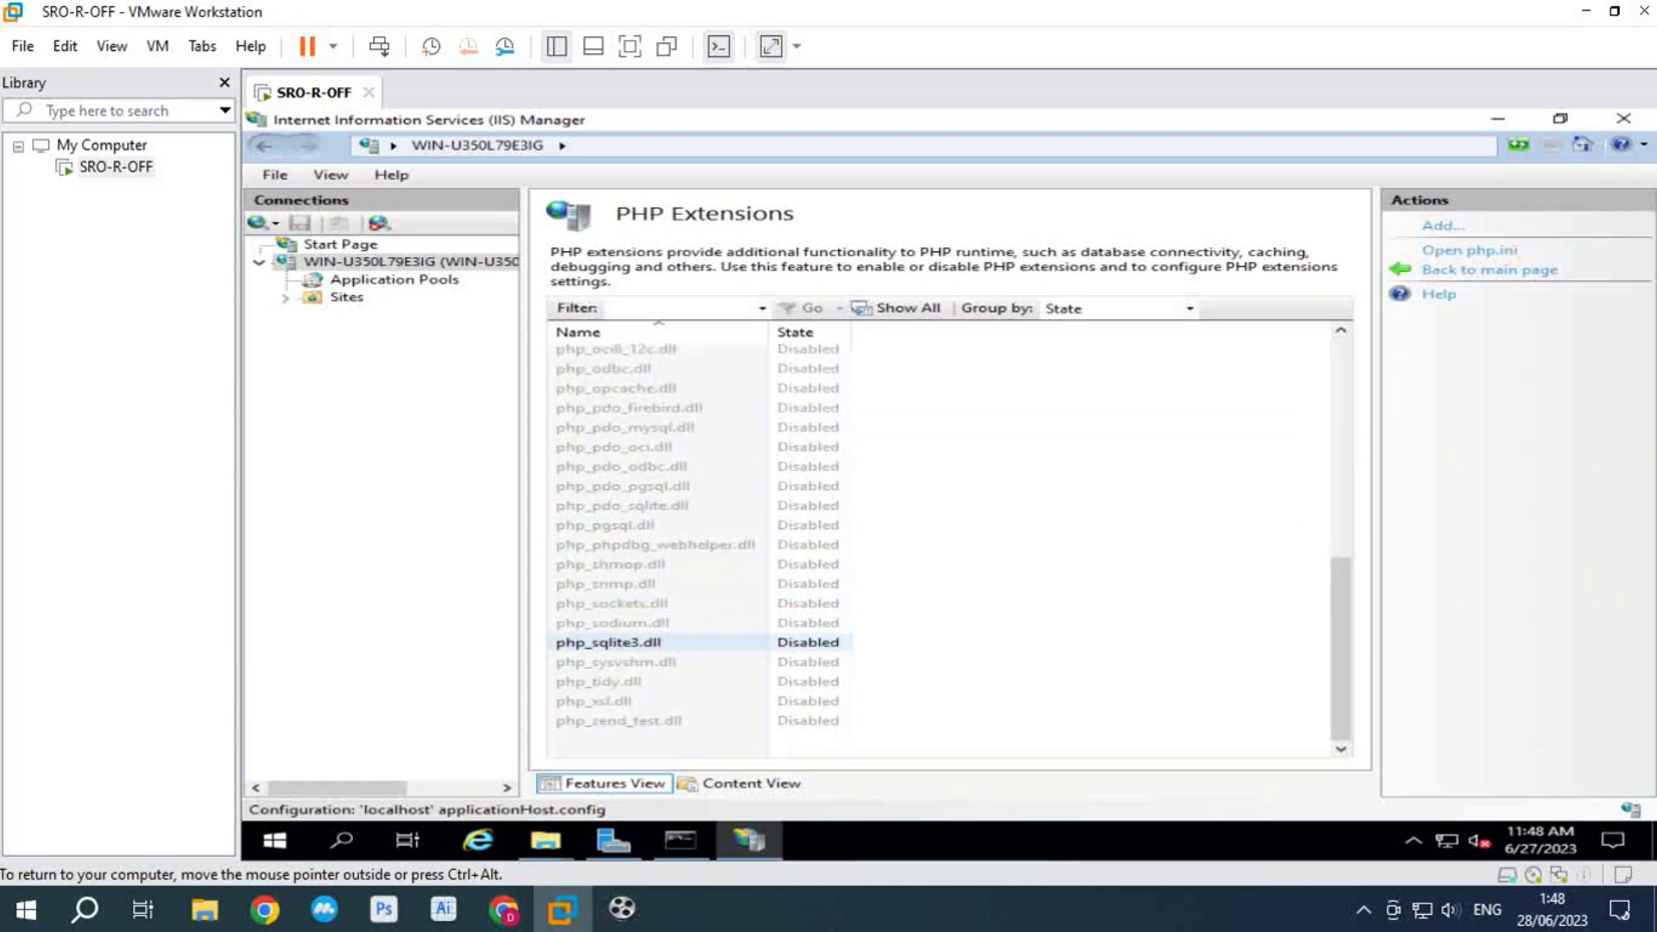
scroll(656, 641, up, 8)
click(595, 449)
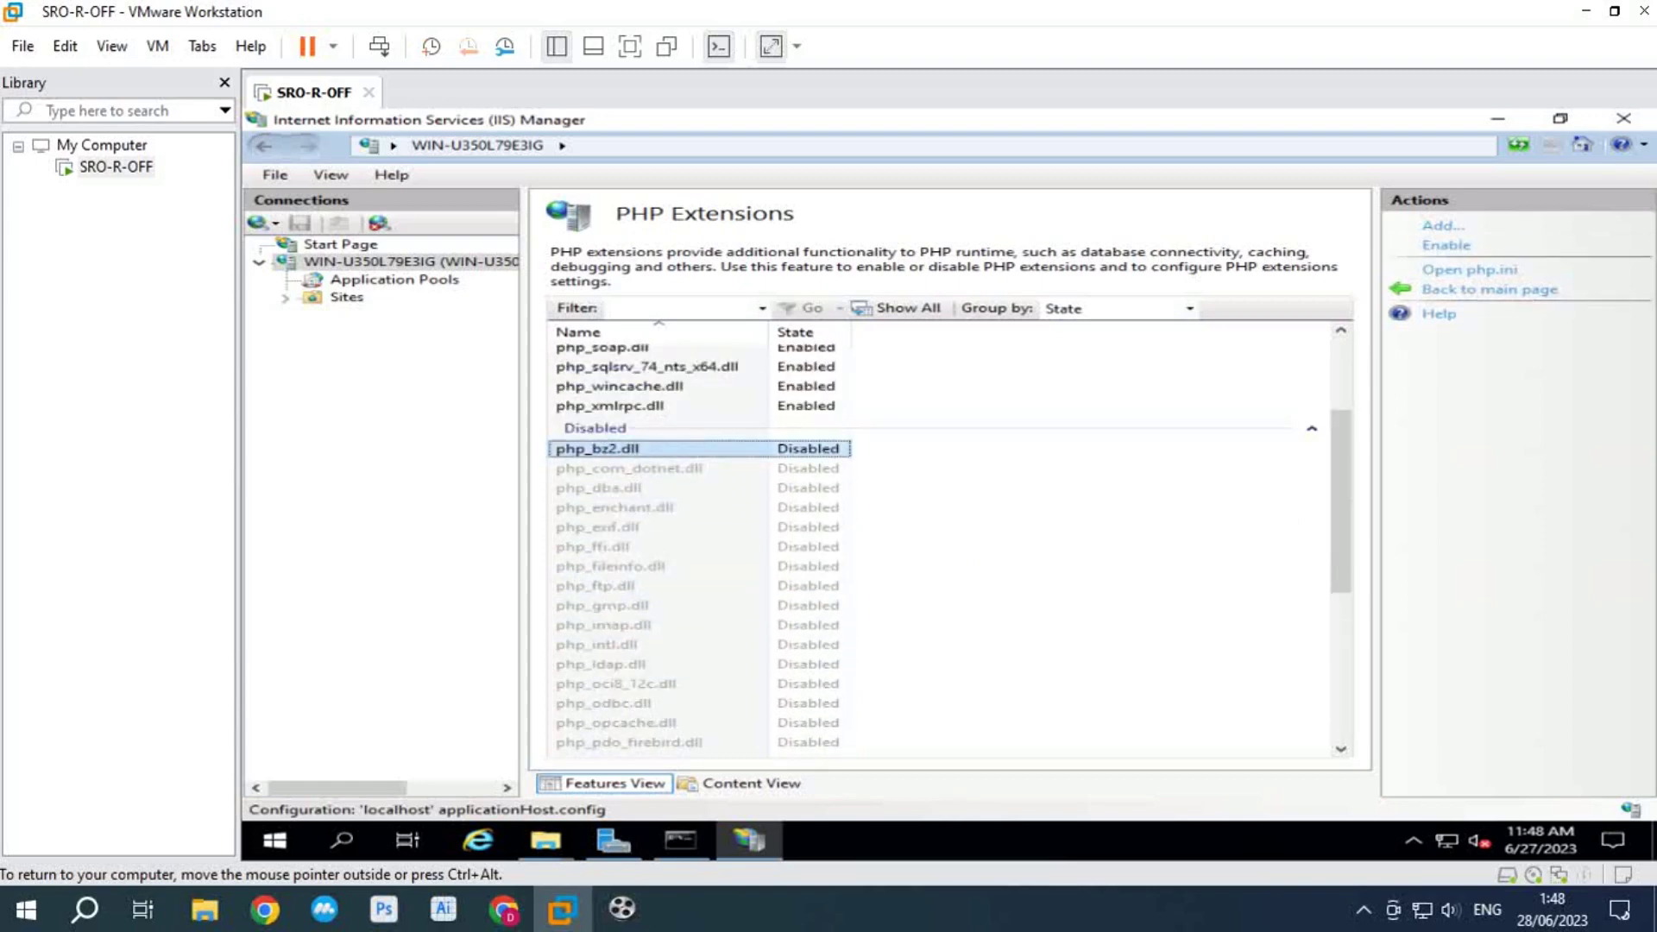
click(1445, 245)
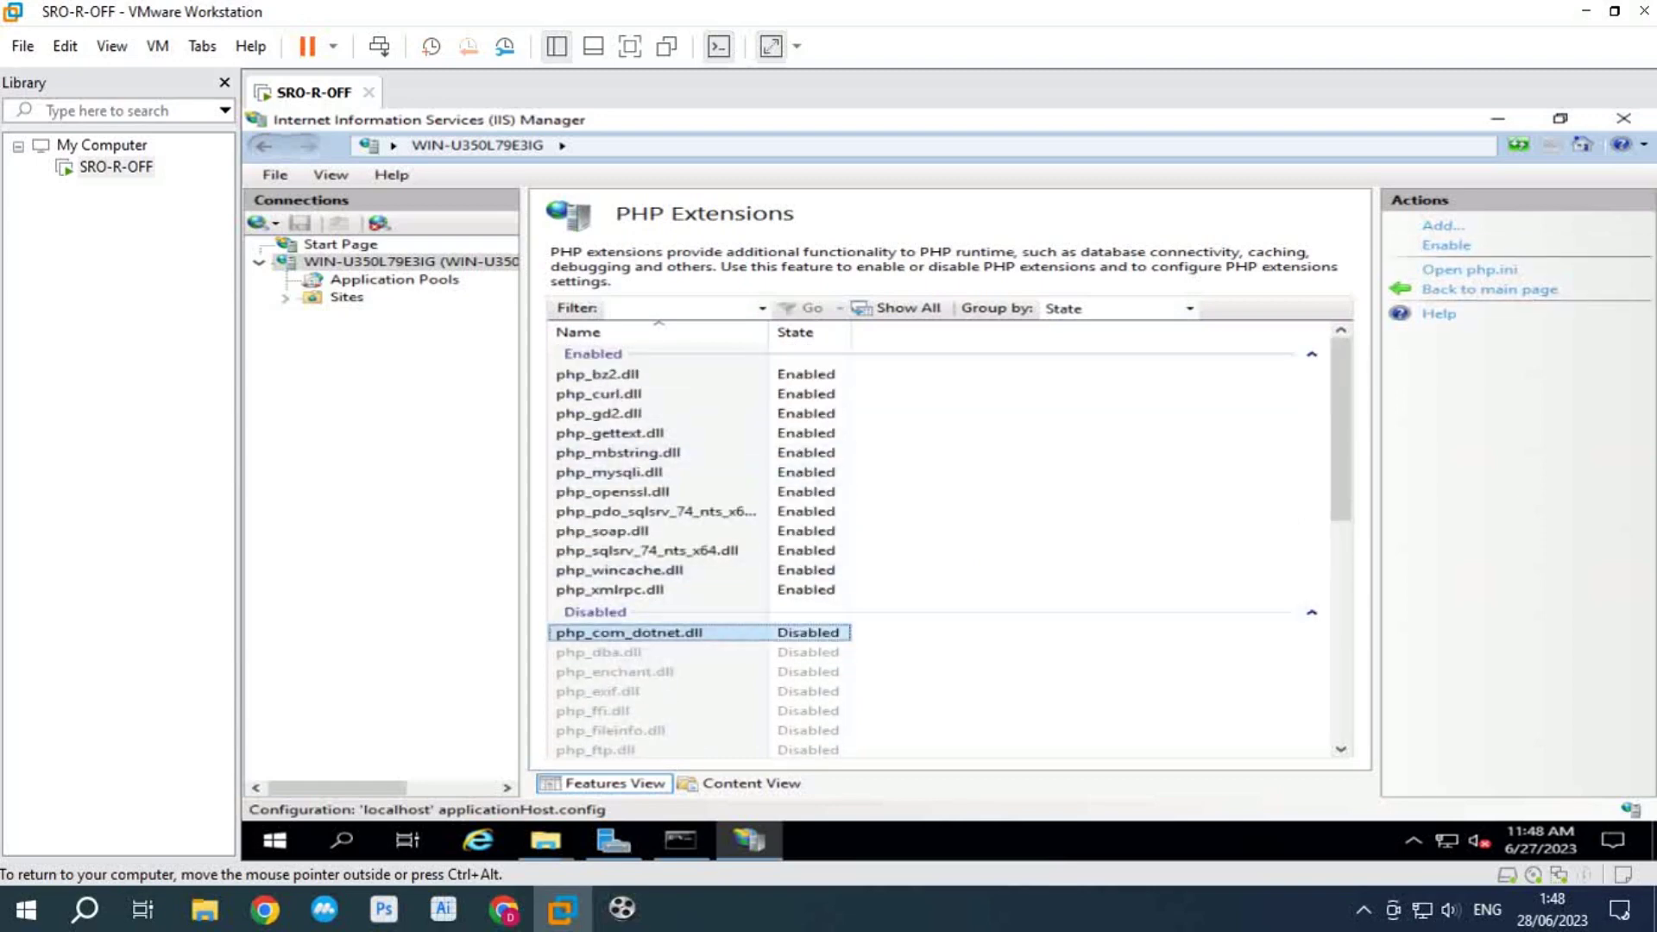
click(1445, 245)
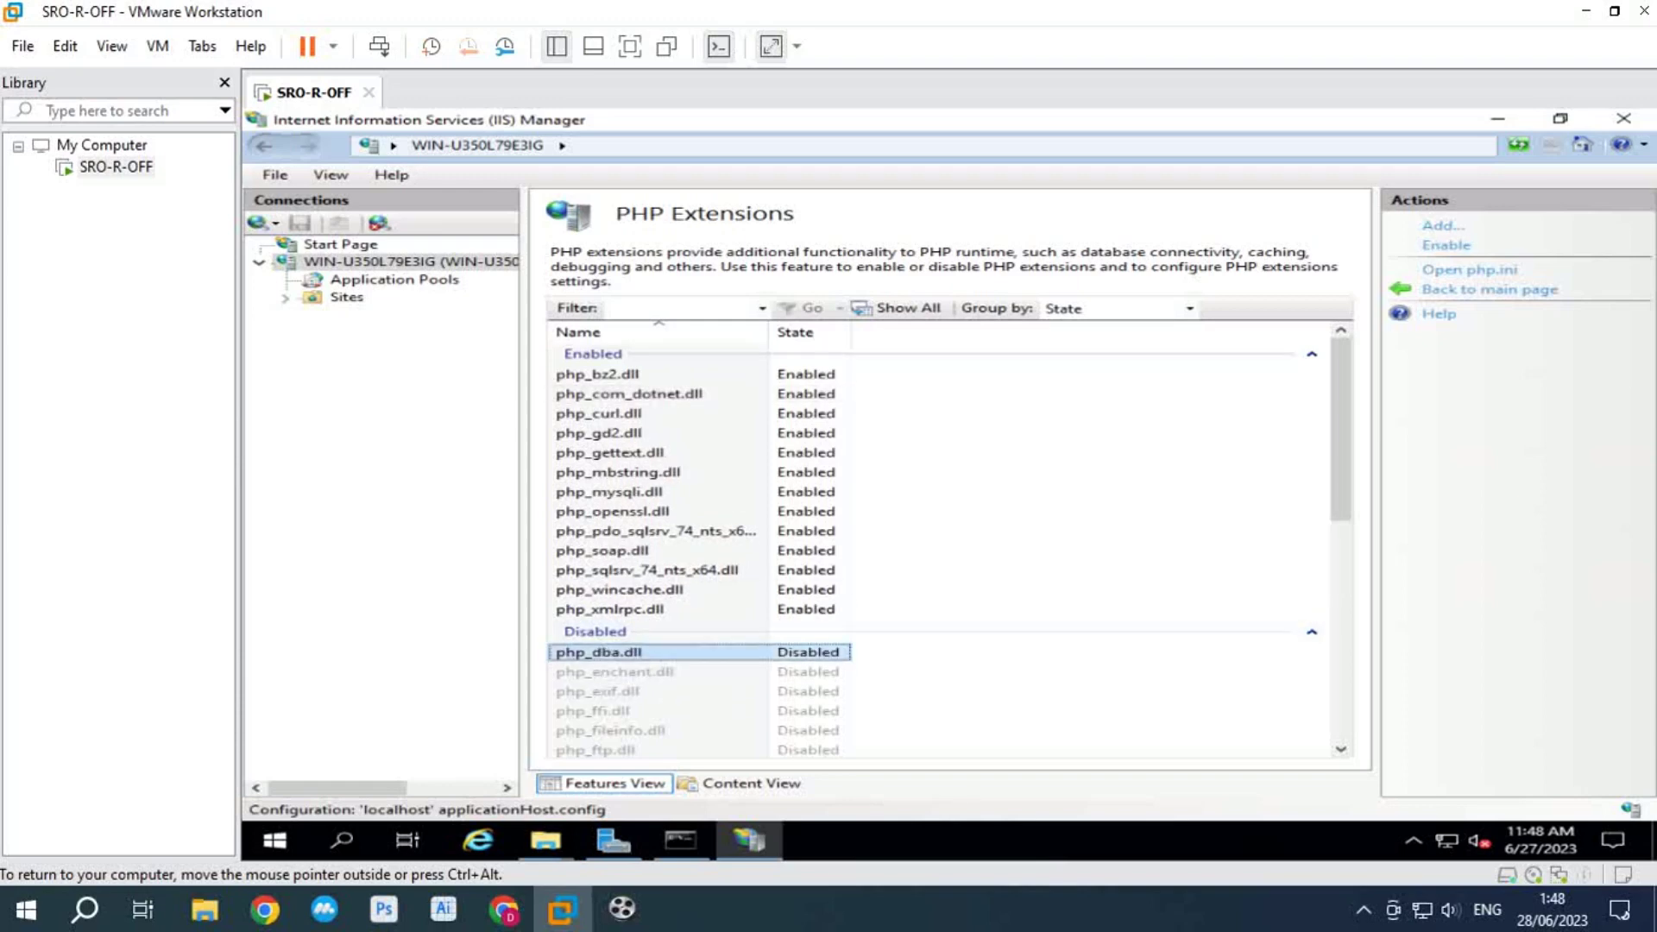
click(1445, 245)
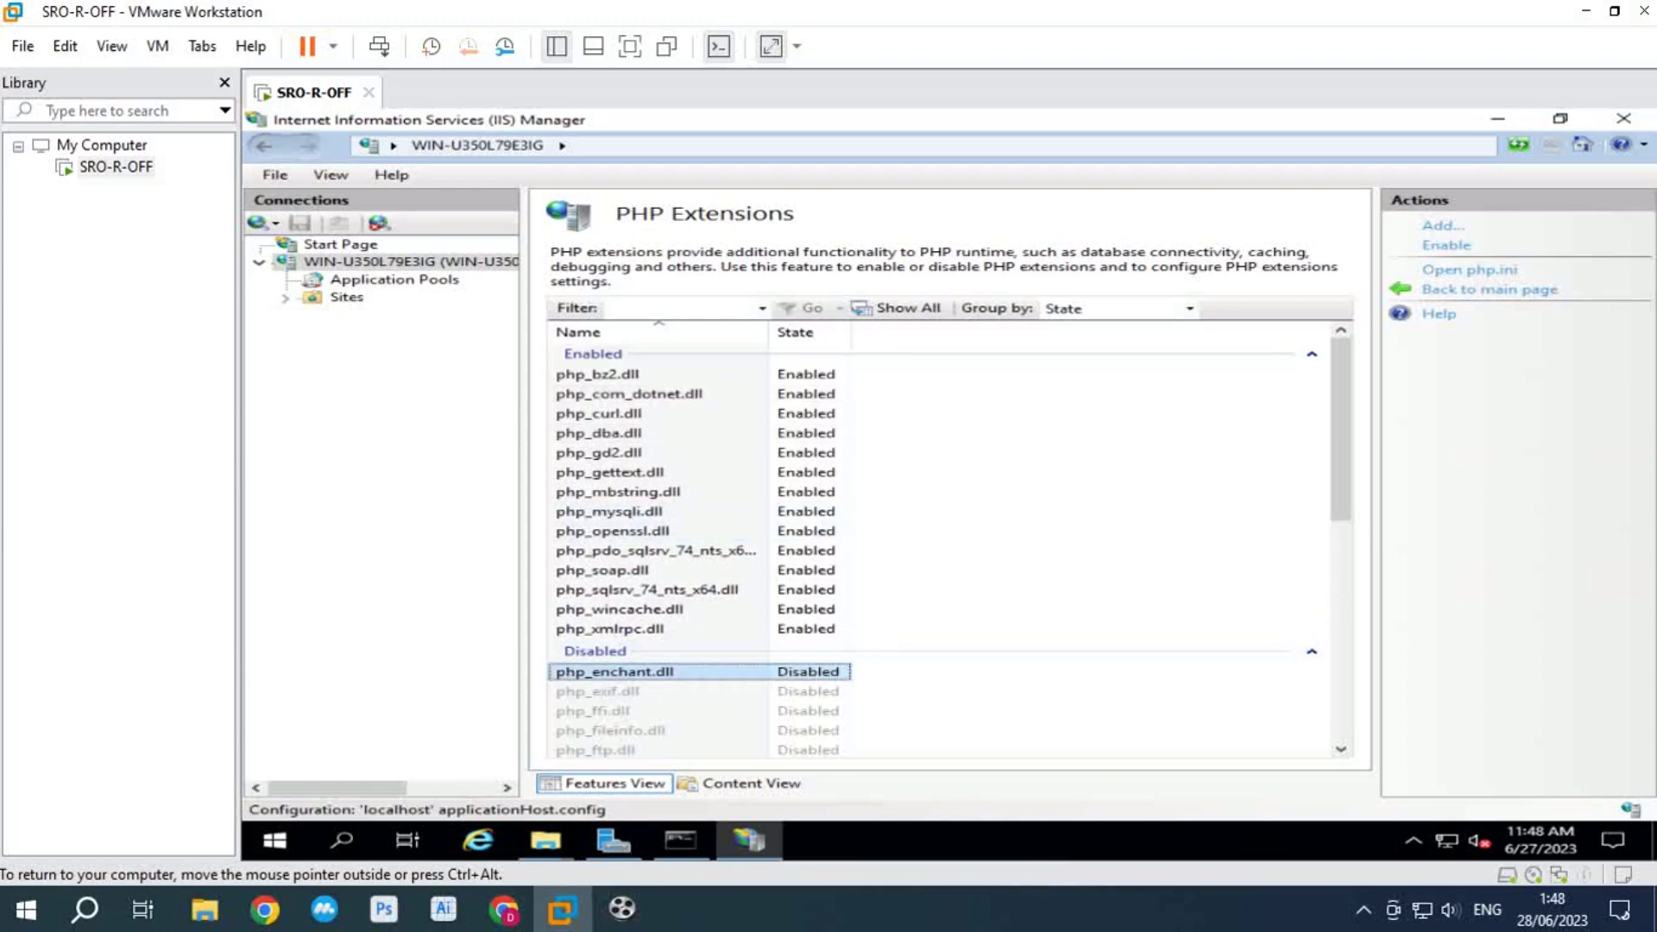
click(1445, 245)
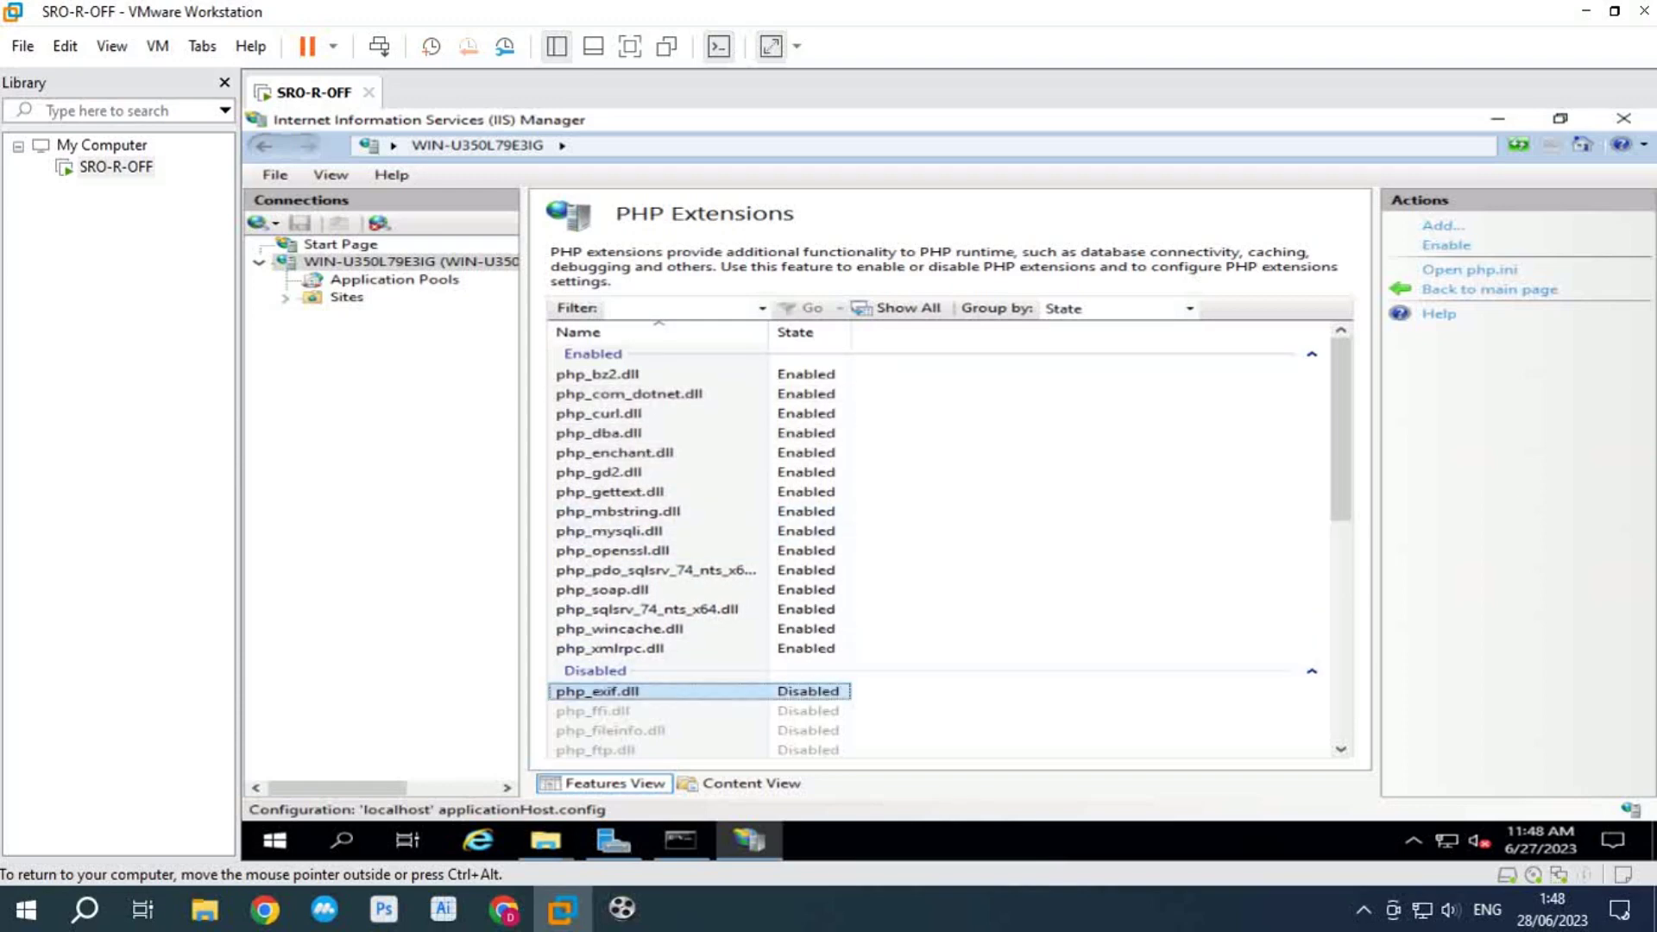
click(1445, 245)
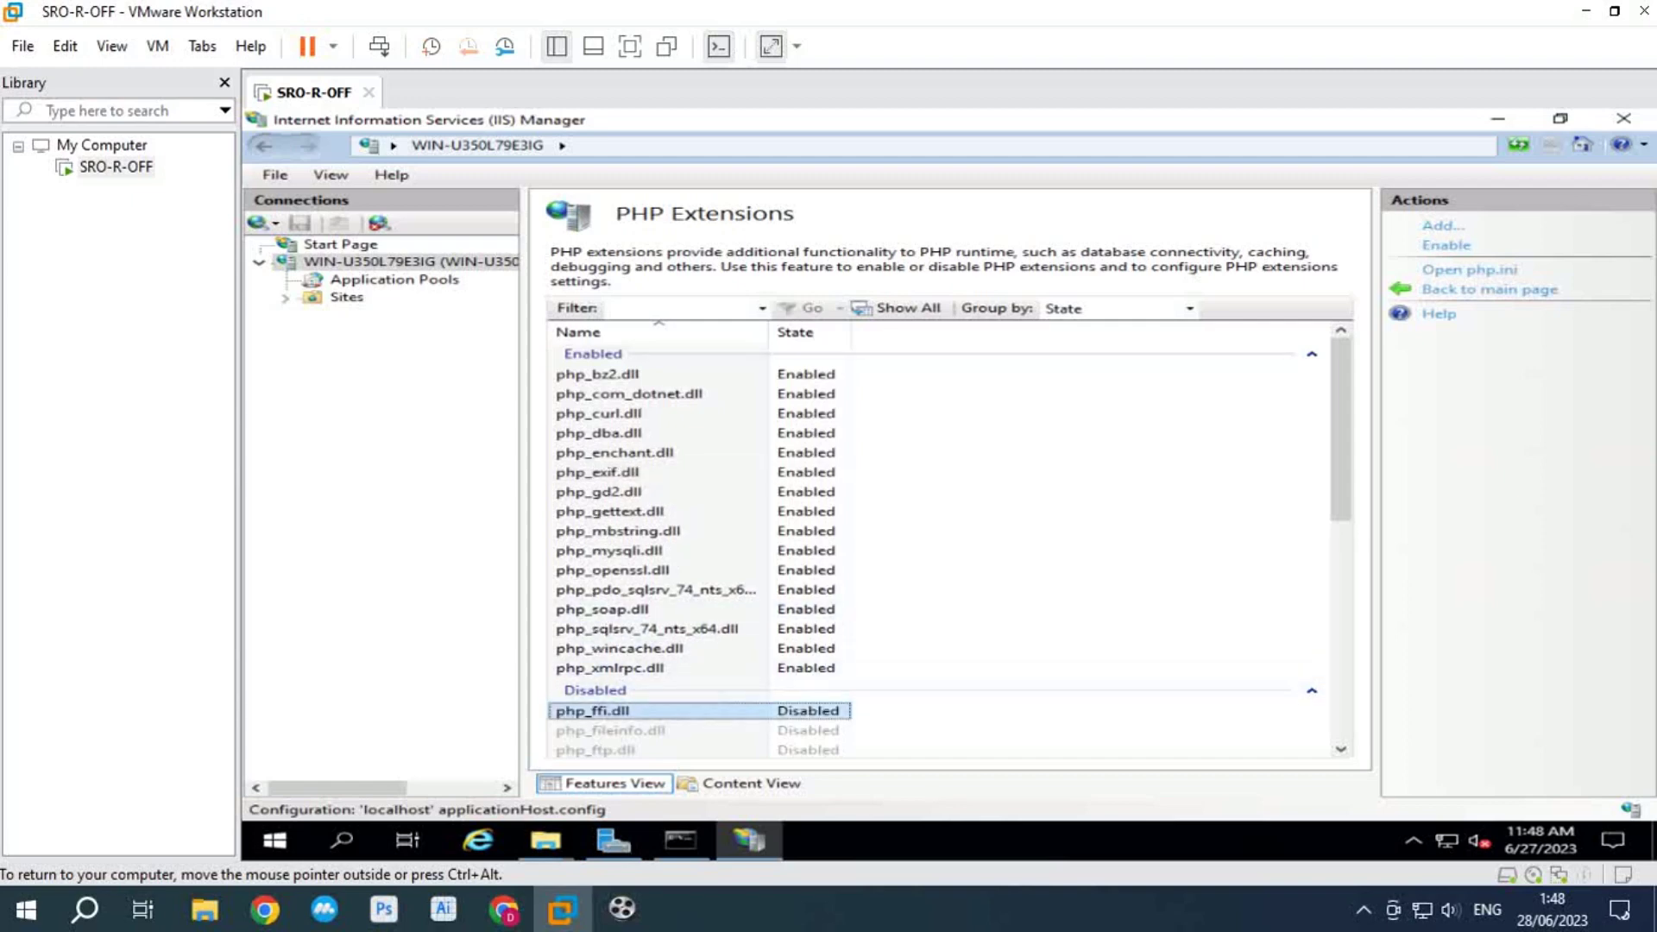
click(1445, 245)
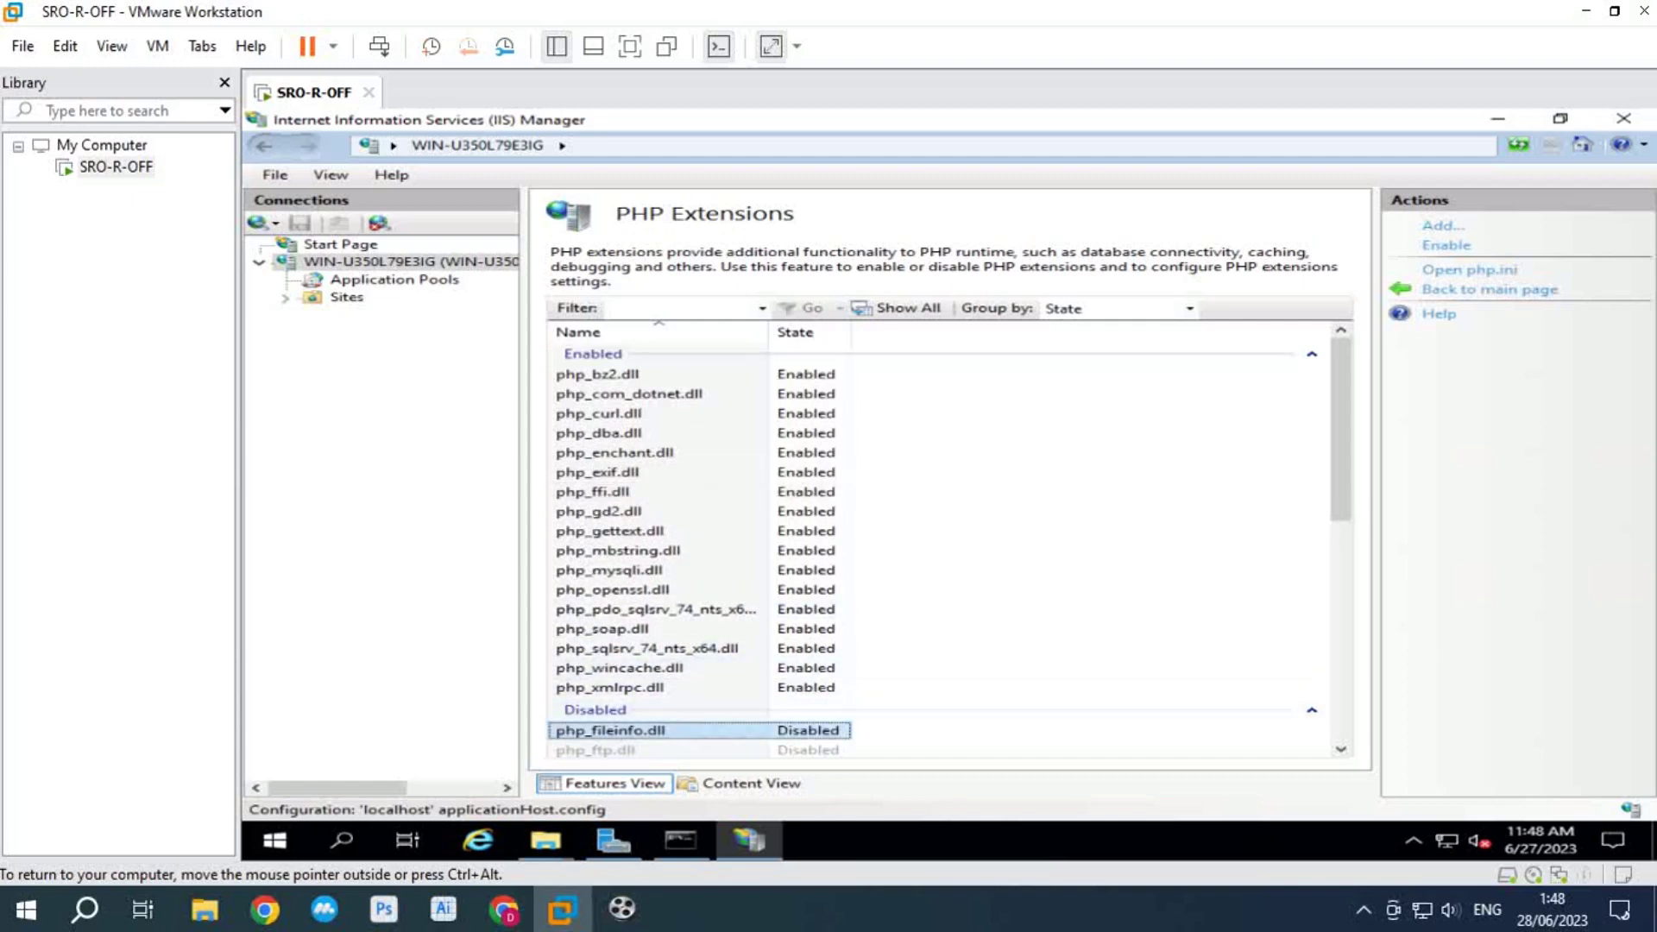
click(1445, 245)
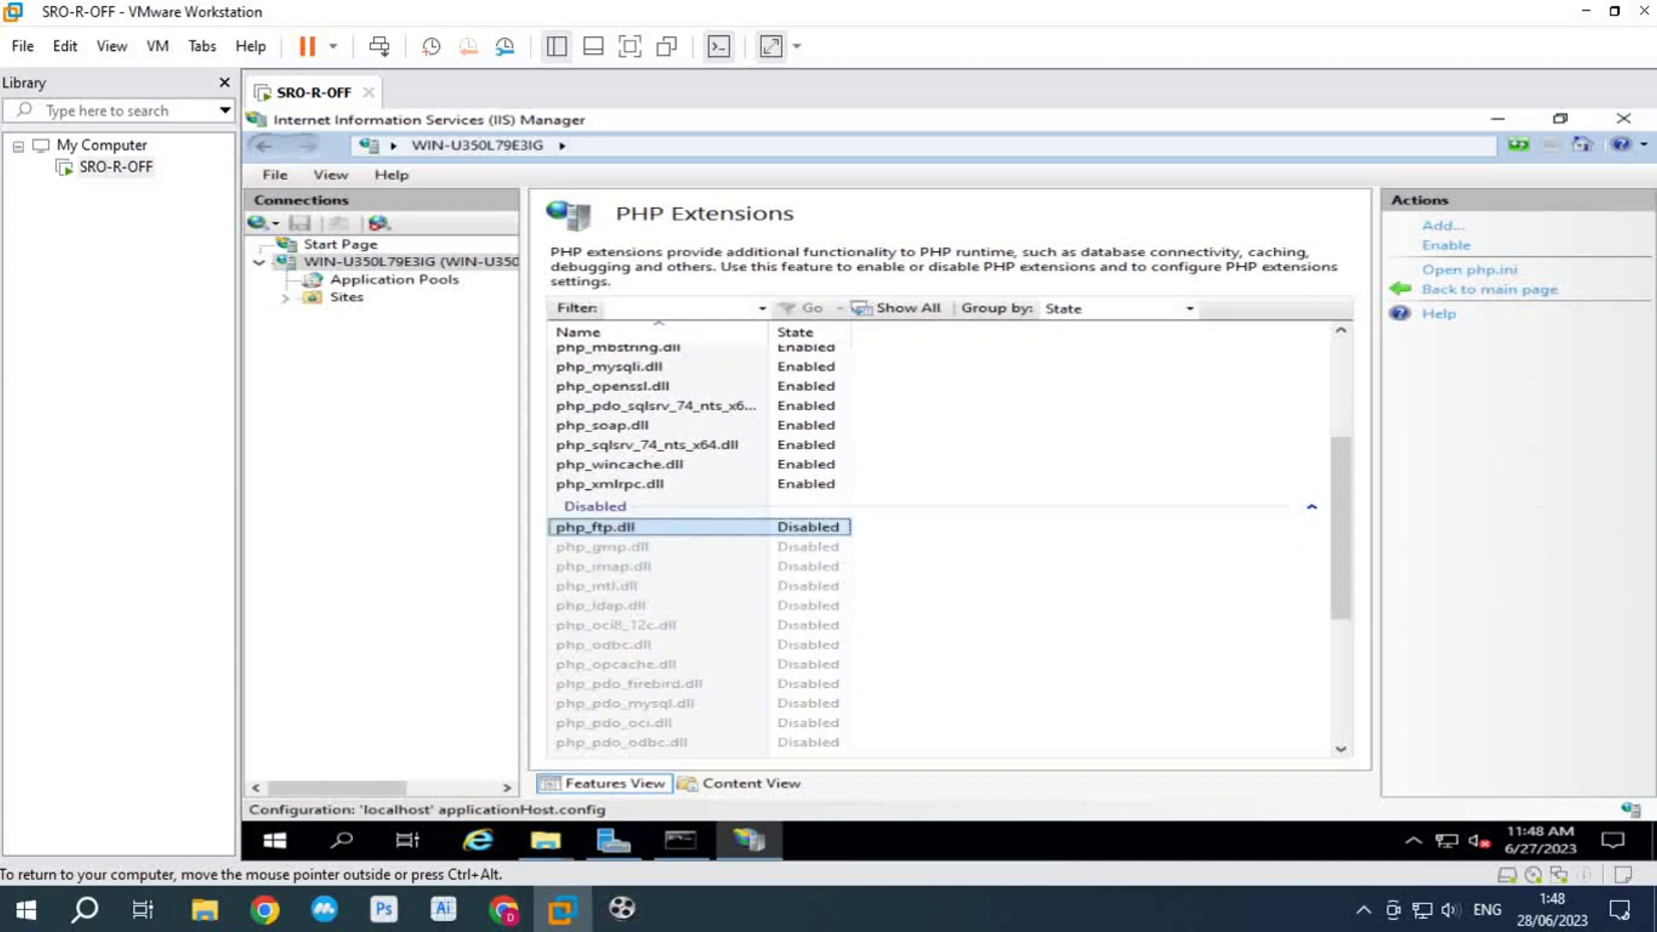
click(1445, 245)
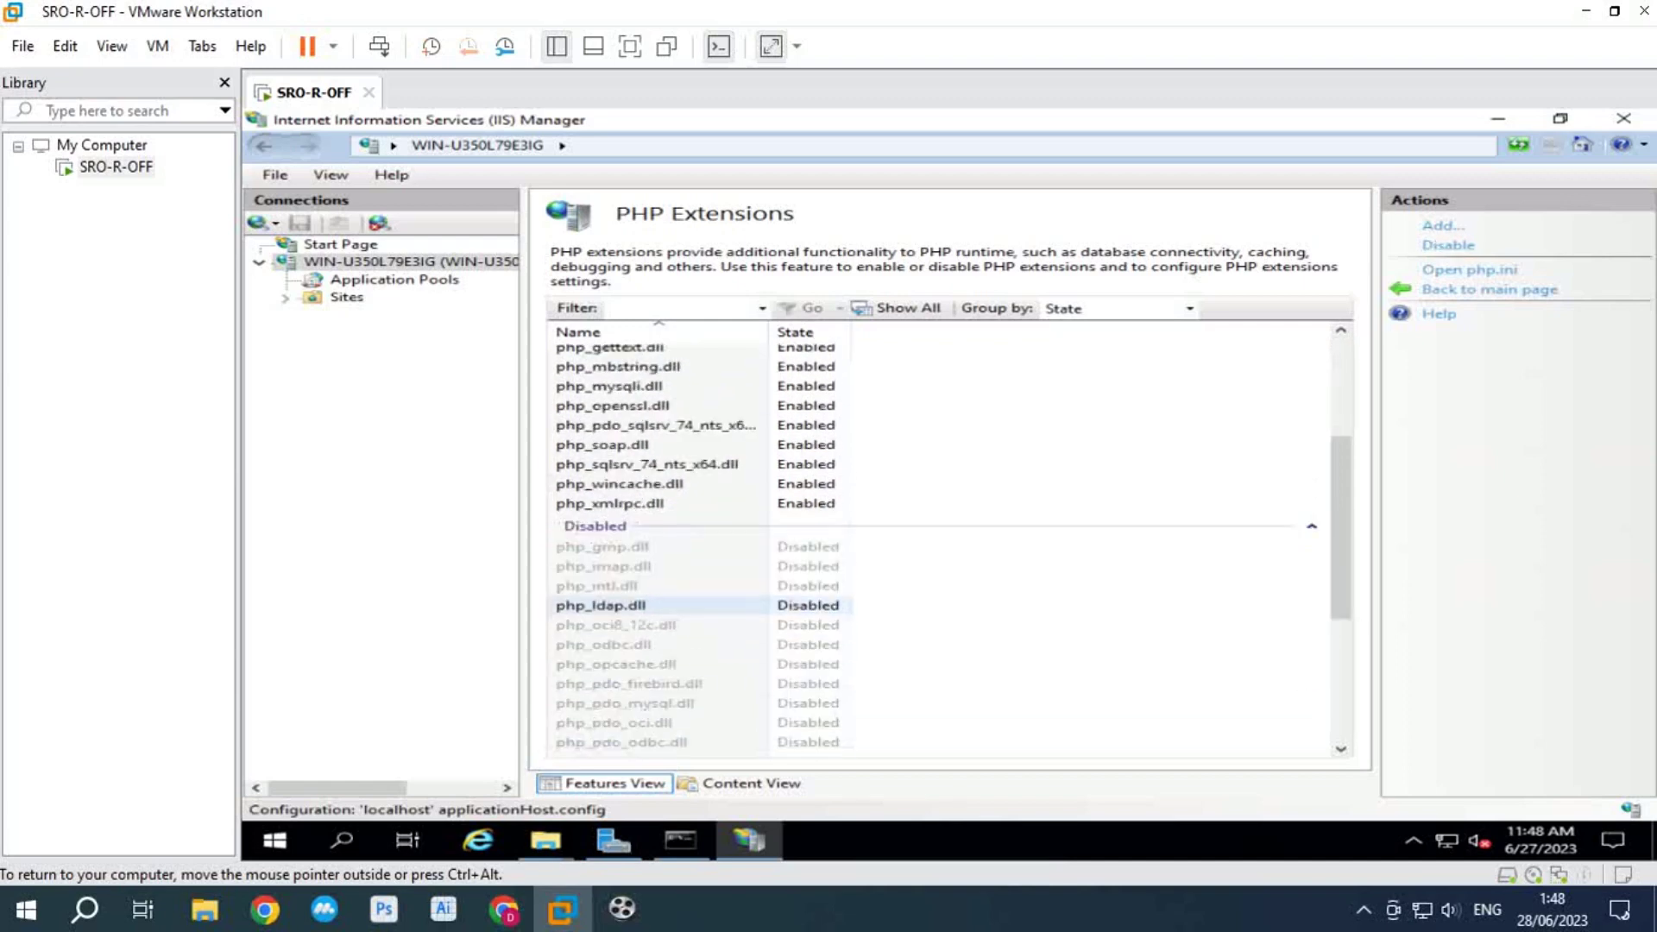
Step: Enable the php_gmp, php_imap, php_intl and php_ldap extensions
click(601, 546)
click(1445, 245)
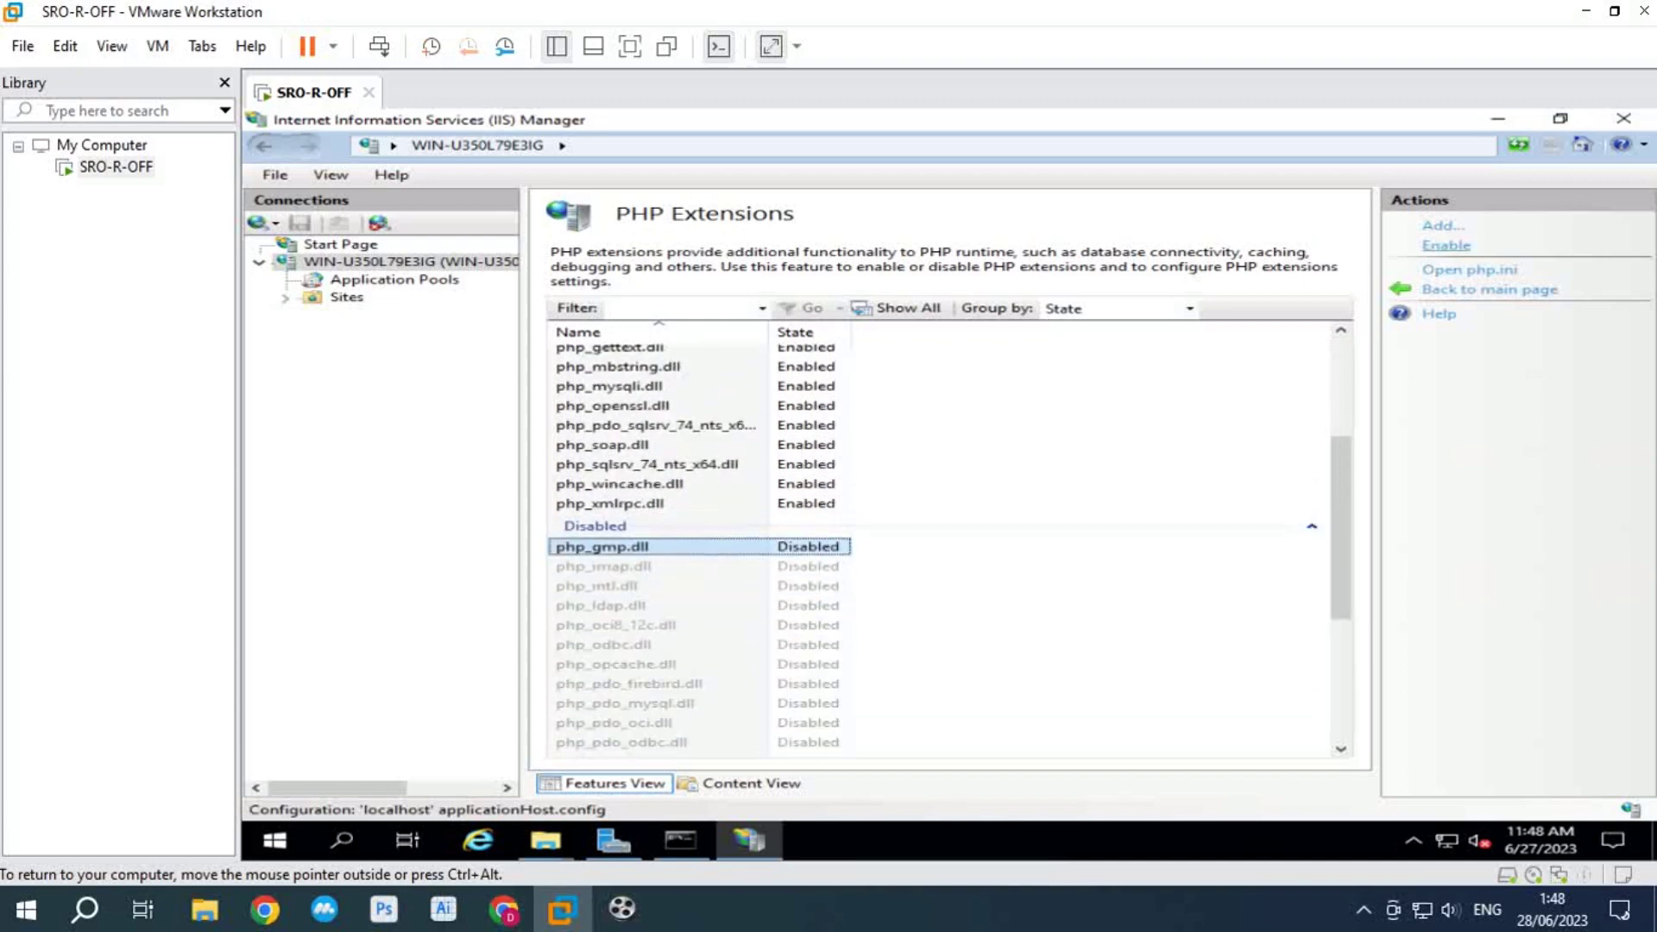
click(604, 566)
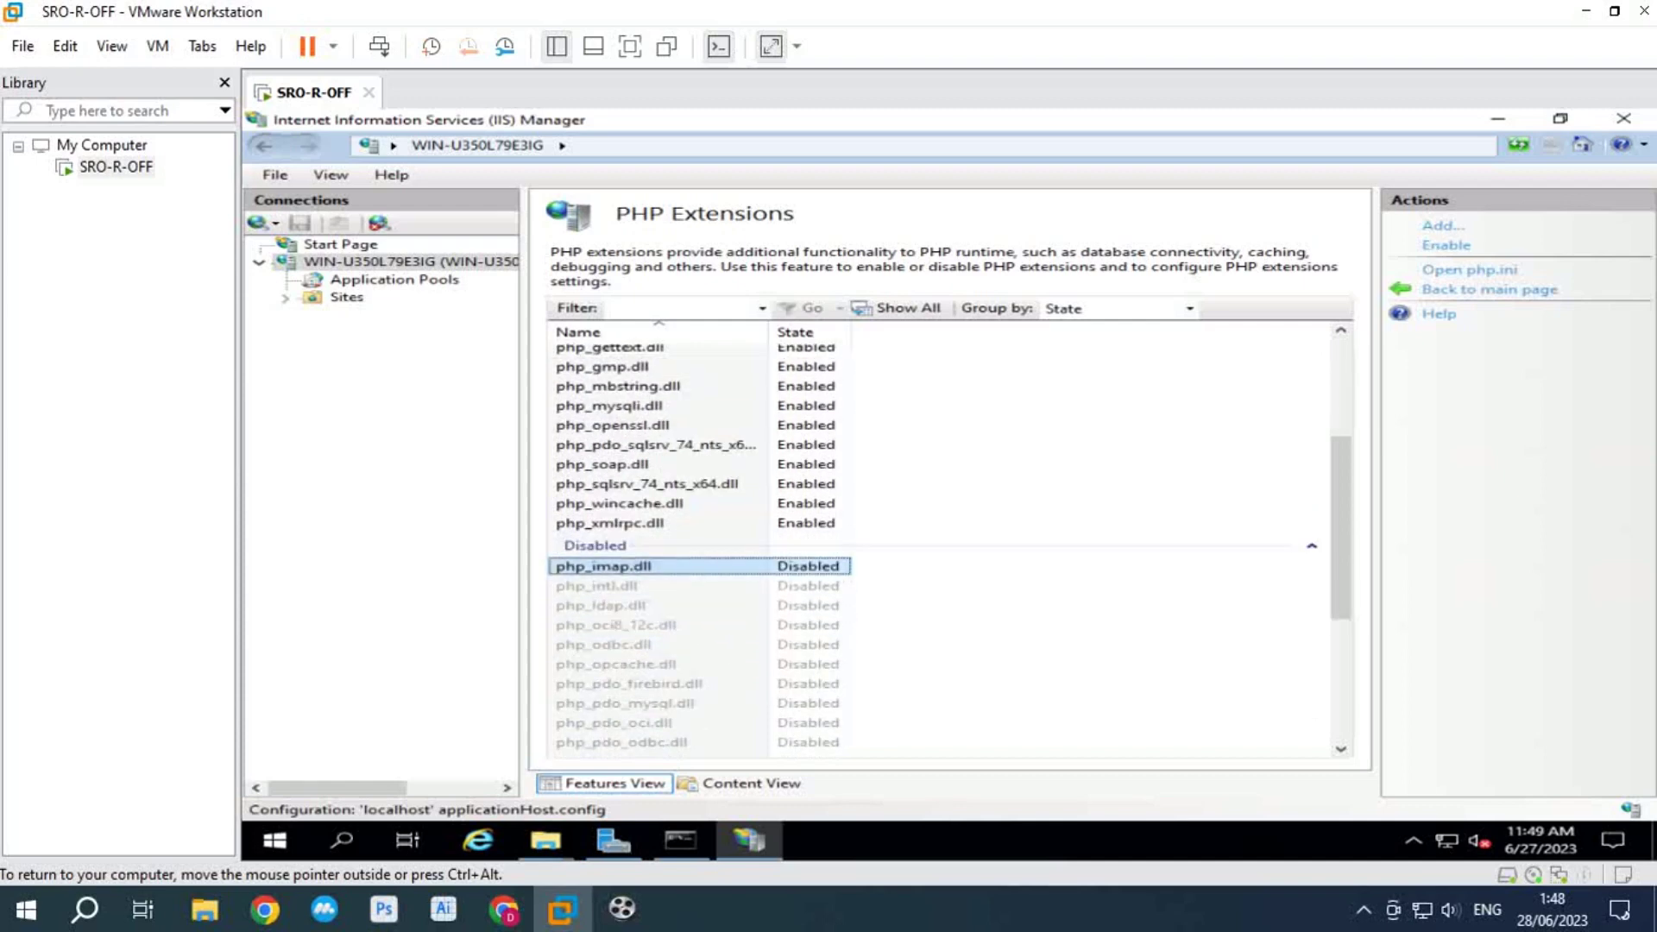
click(1446, 245)
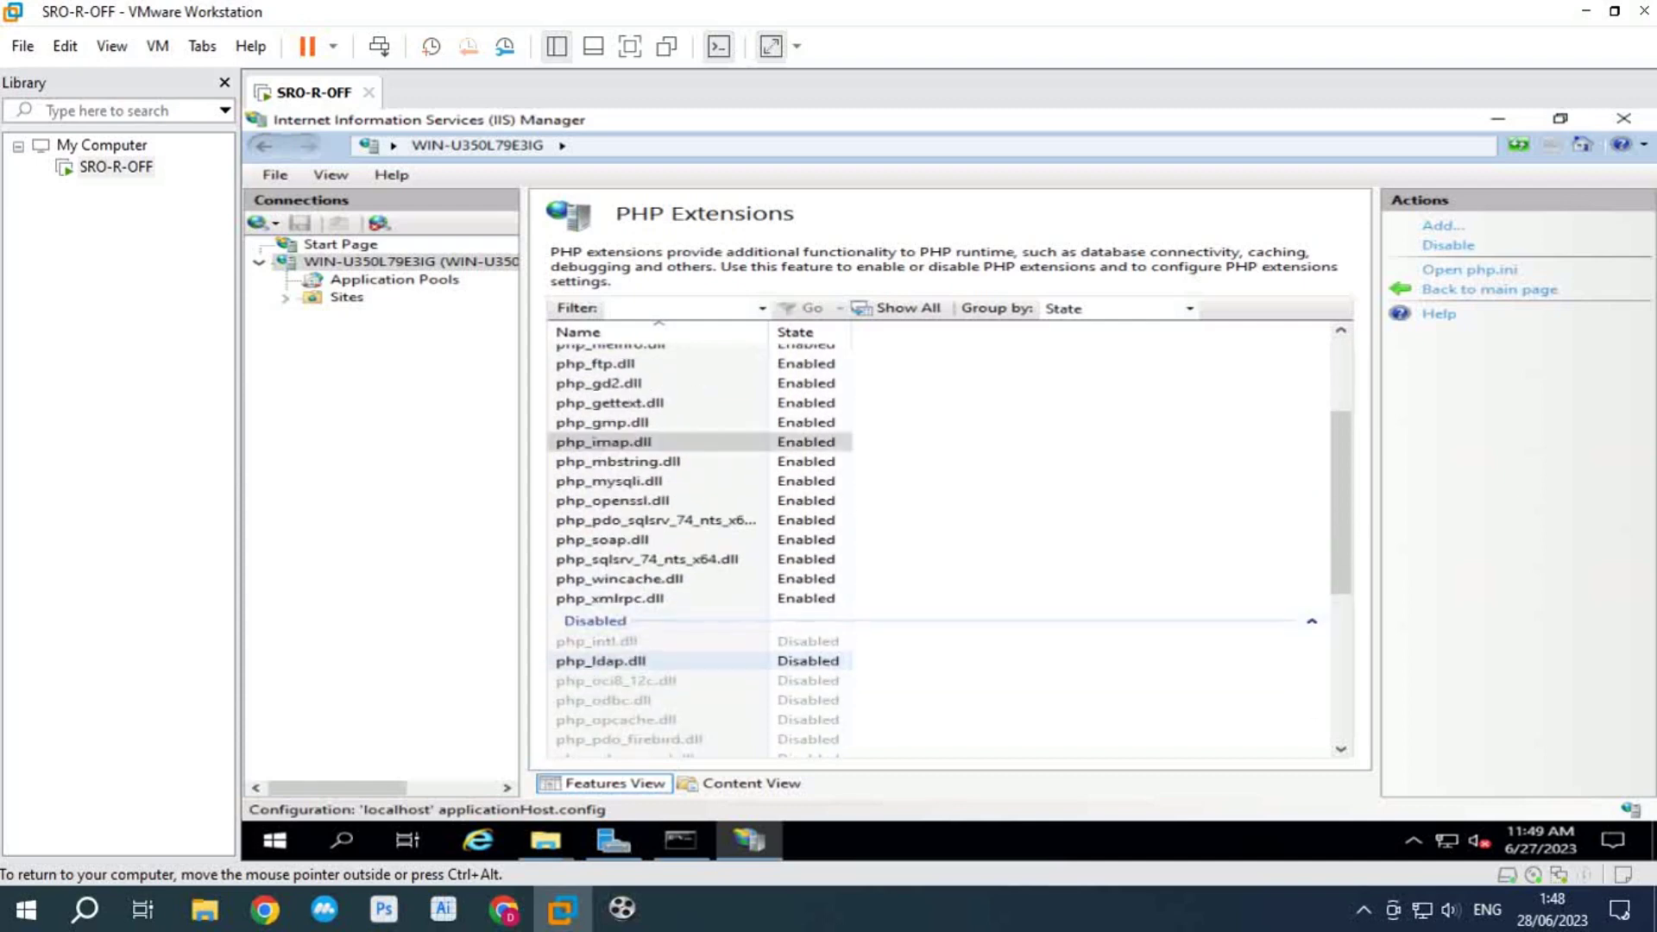
click(601, 641)
click(1445, 246)
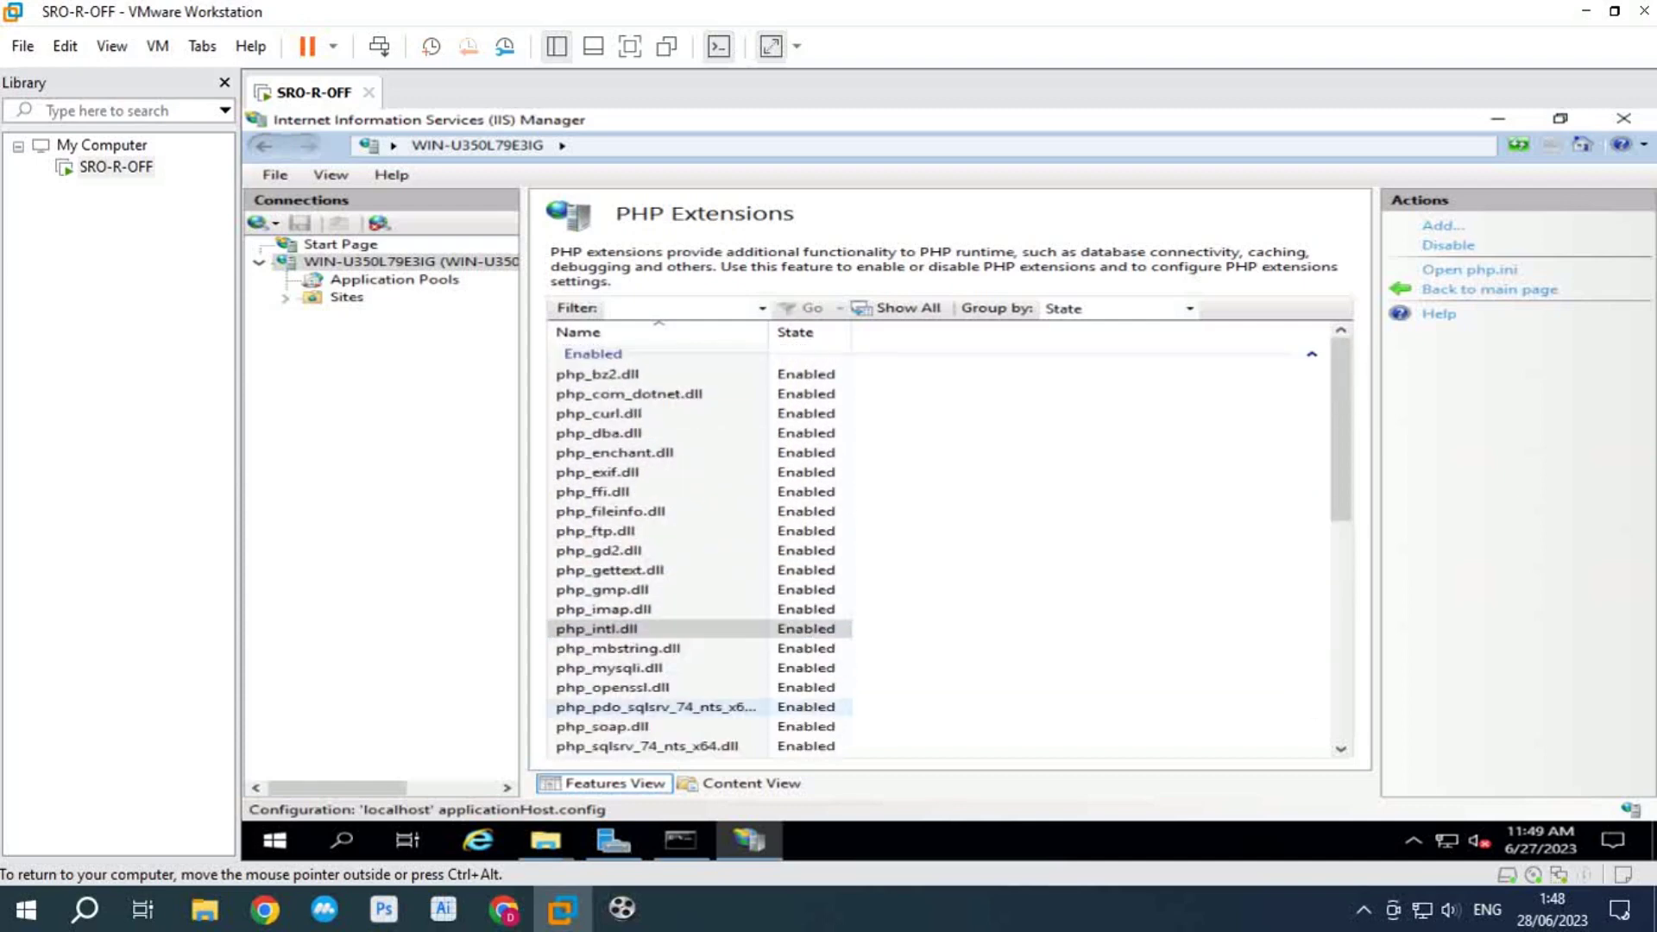
click(600, 605)
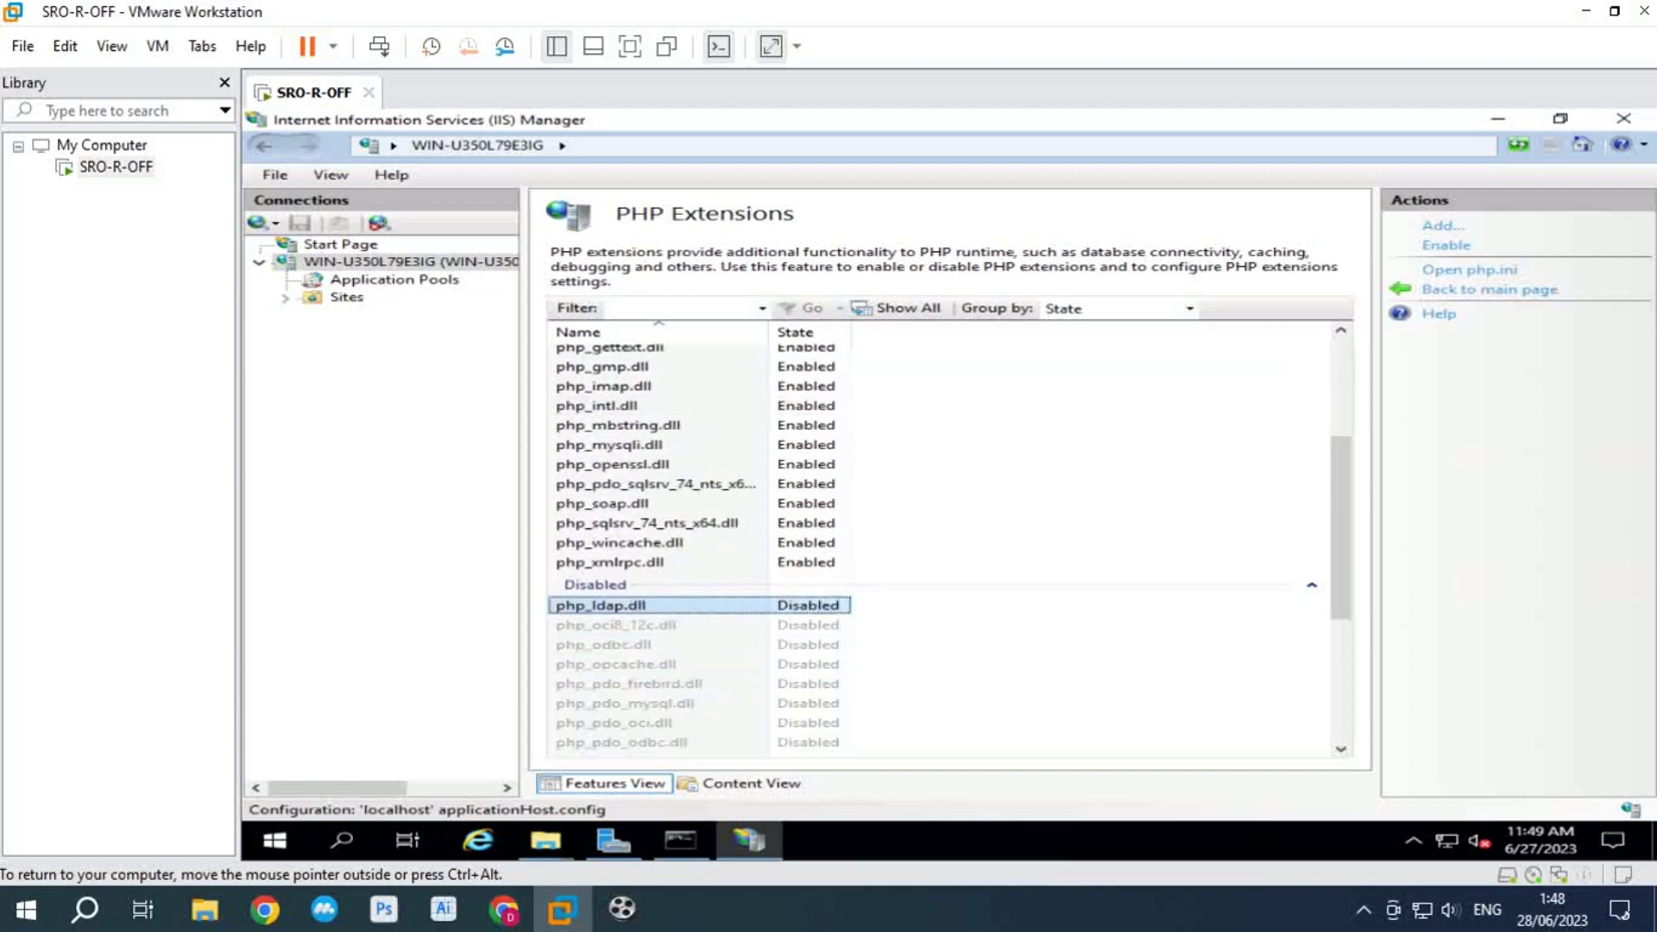
click(1445, 245)
click(614, 736)
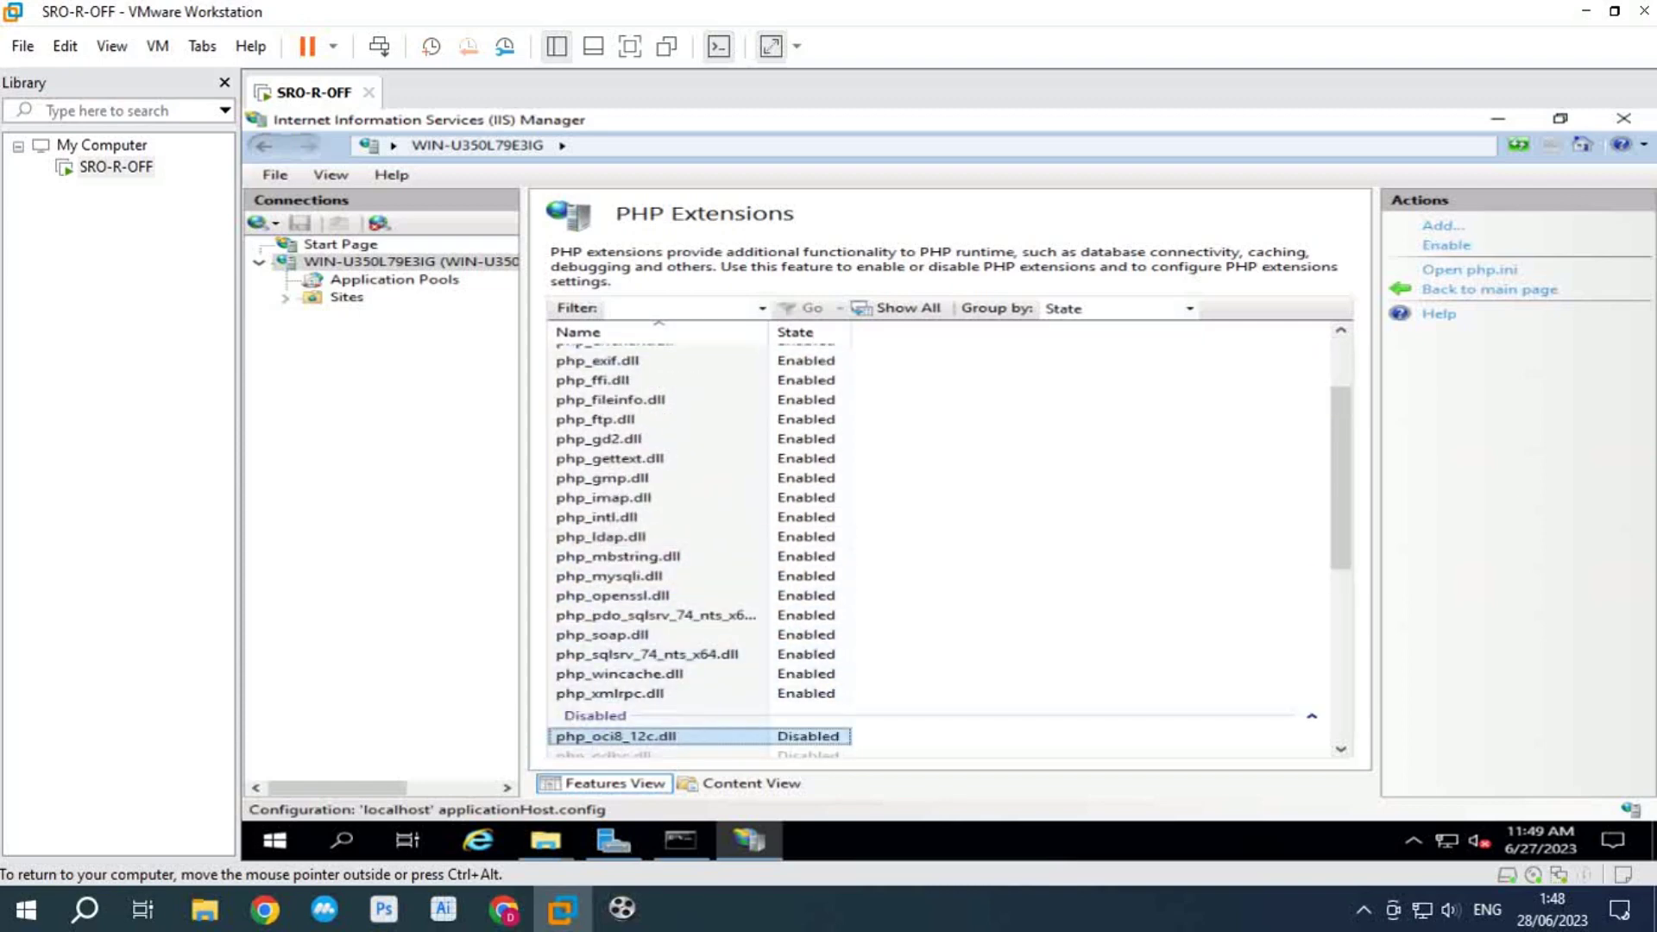
Step: Enable php_oci8_12c, php_odbc, php_opcache and the PDO extensions through php_pdo_sqlite
click(1446, 245)
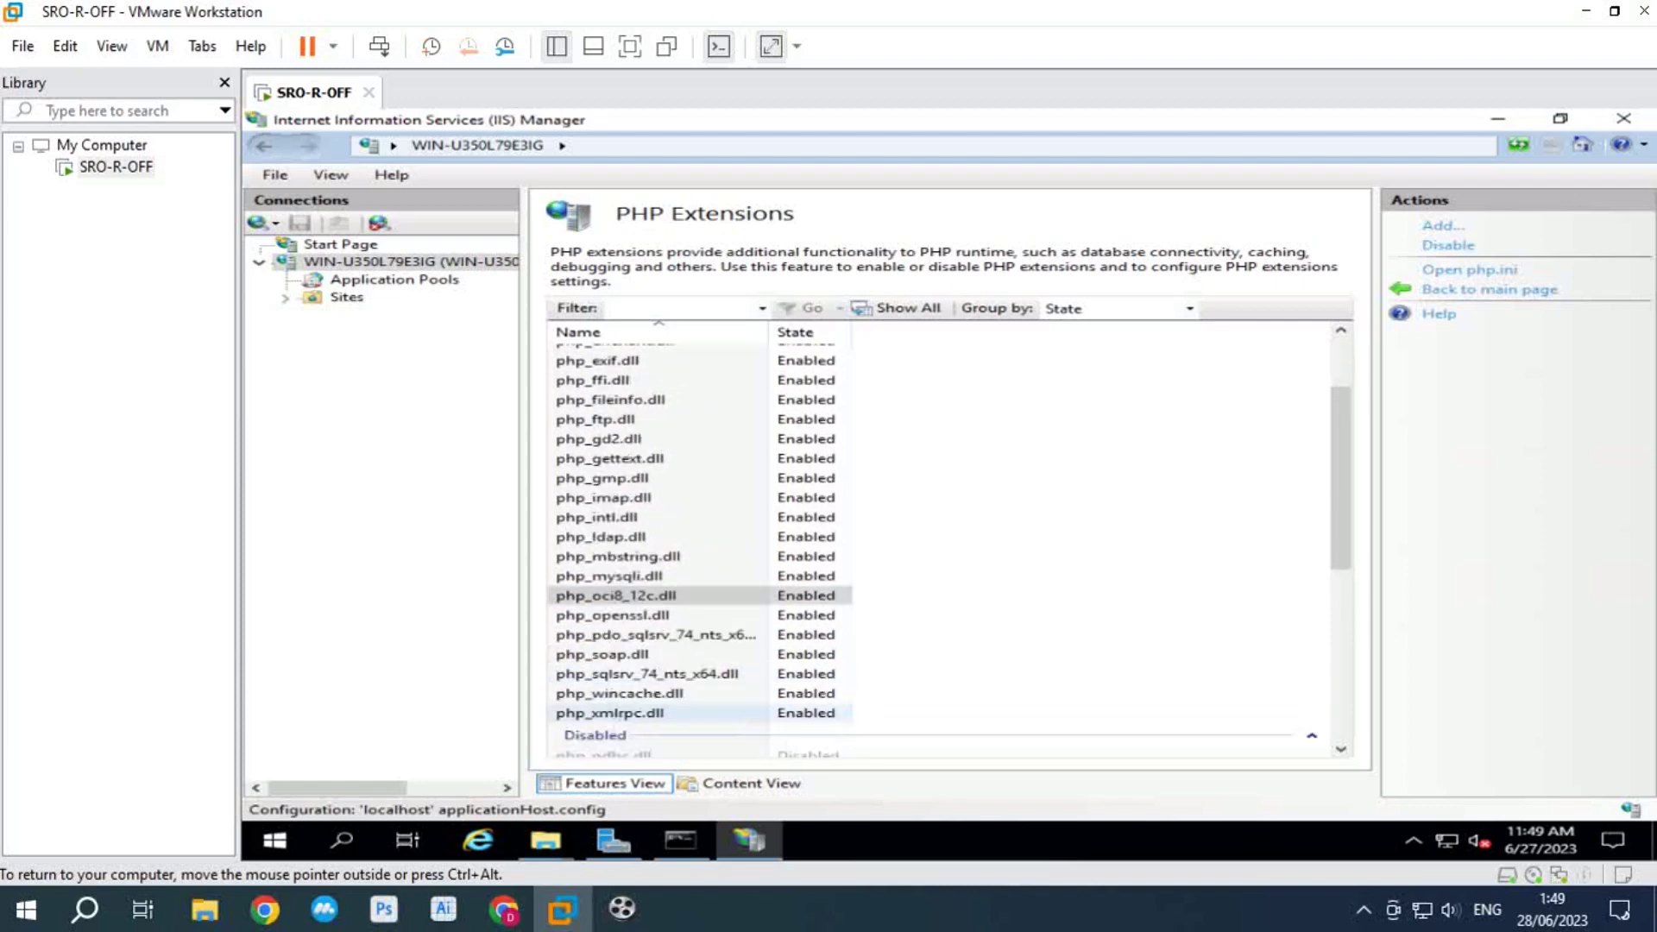
click(604, 754)
click(1446, 245)
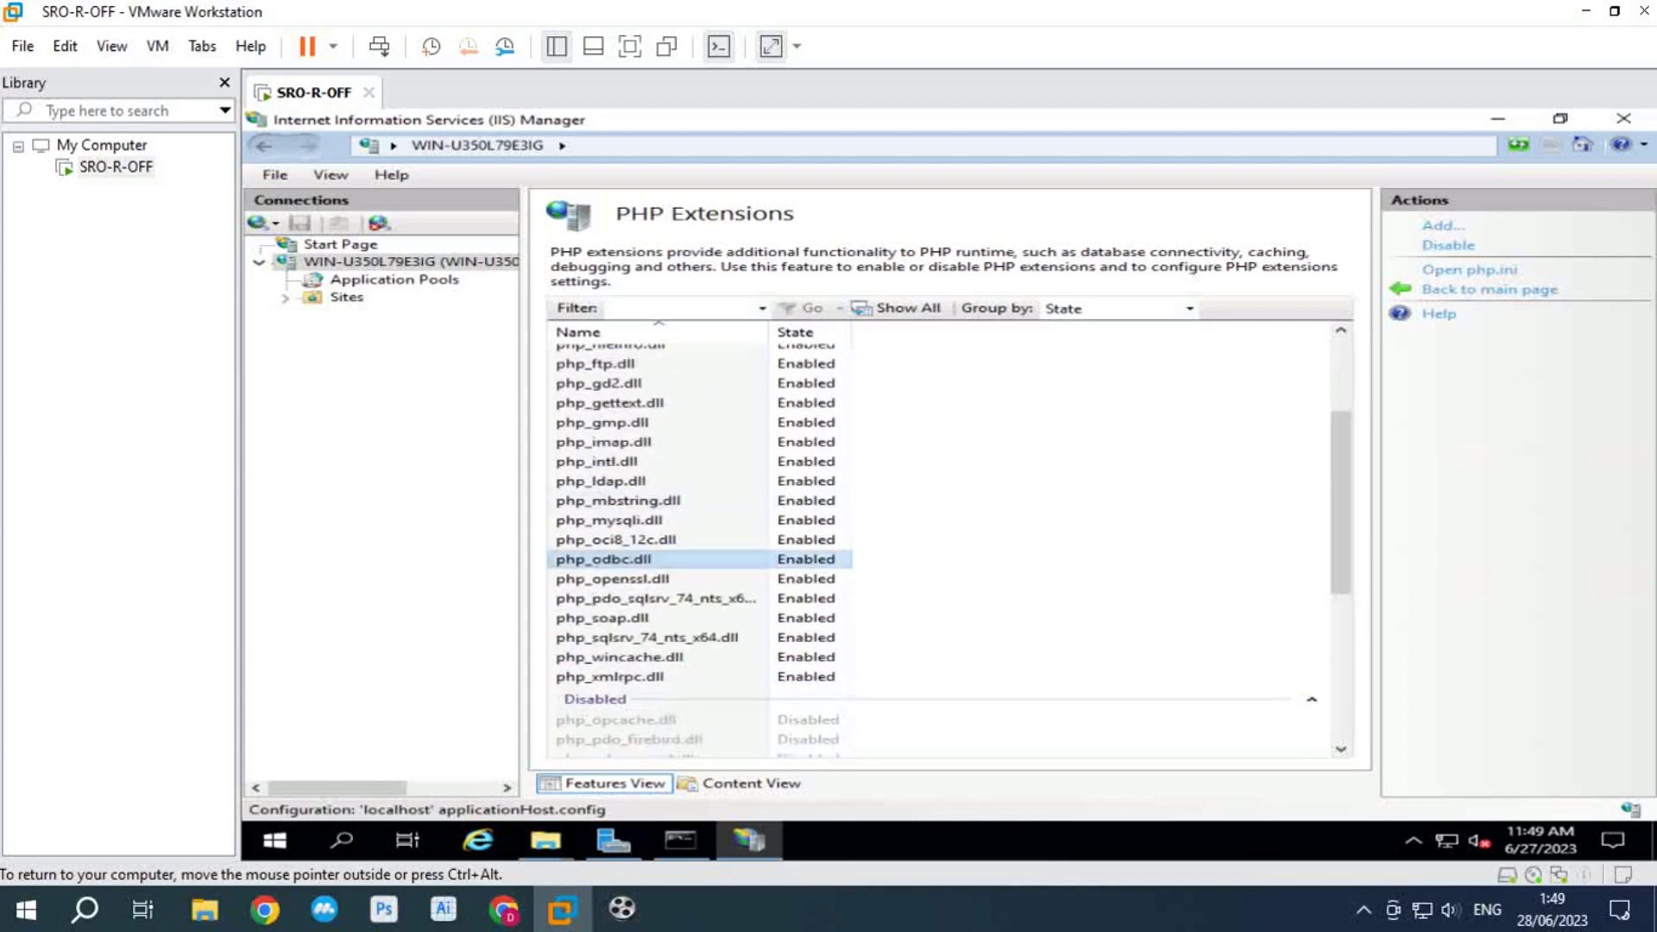
click(614, 719)
click(1445, 245)
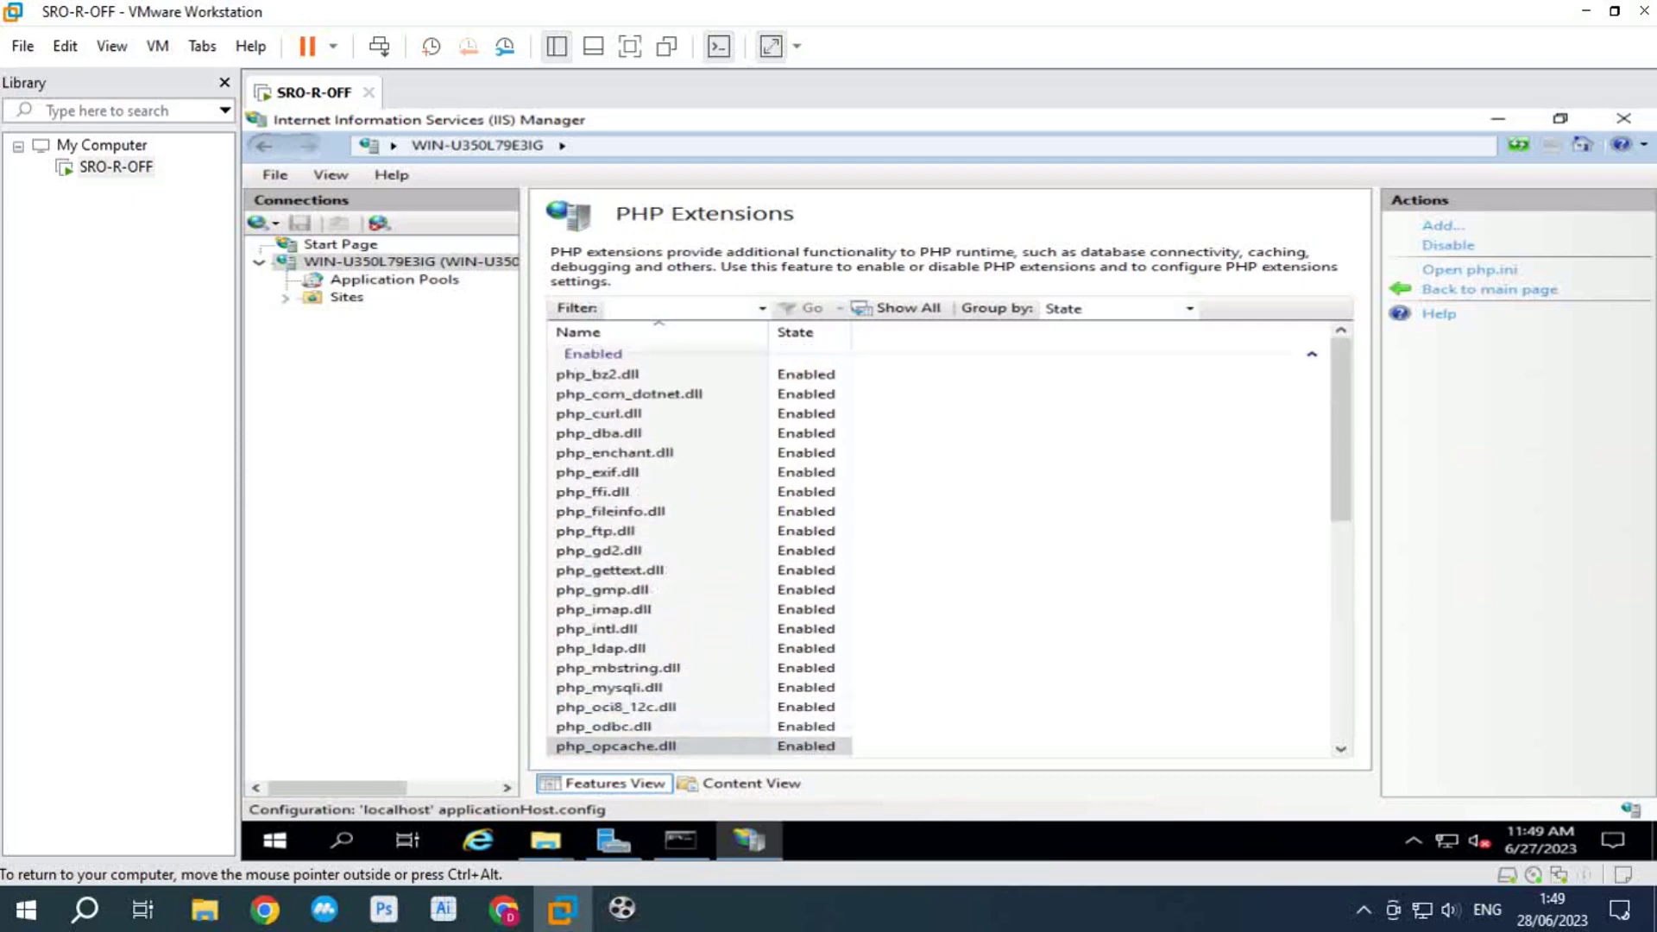
click(1445, 245)
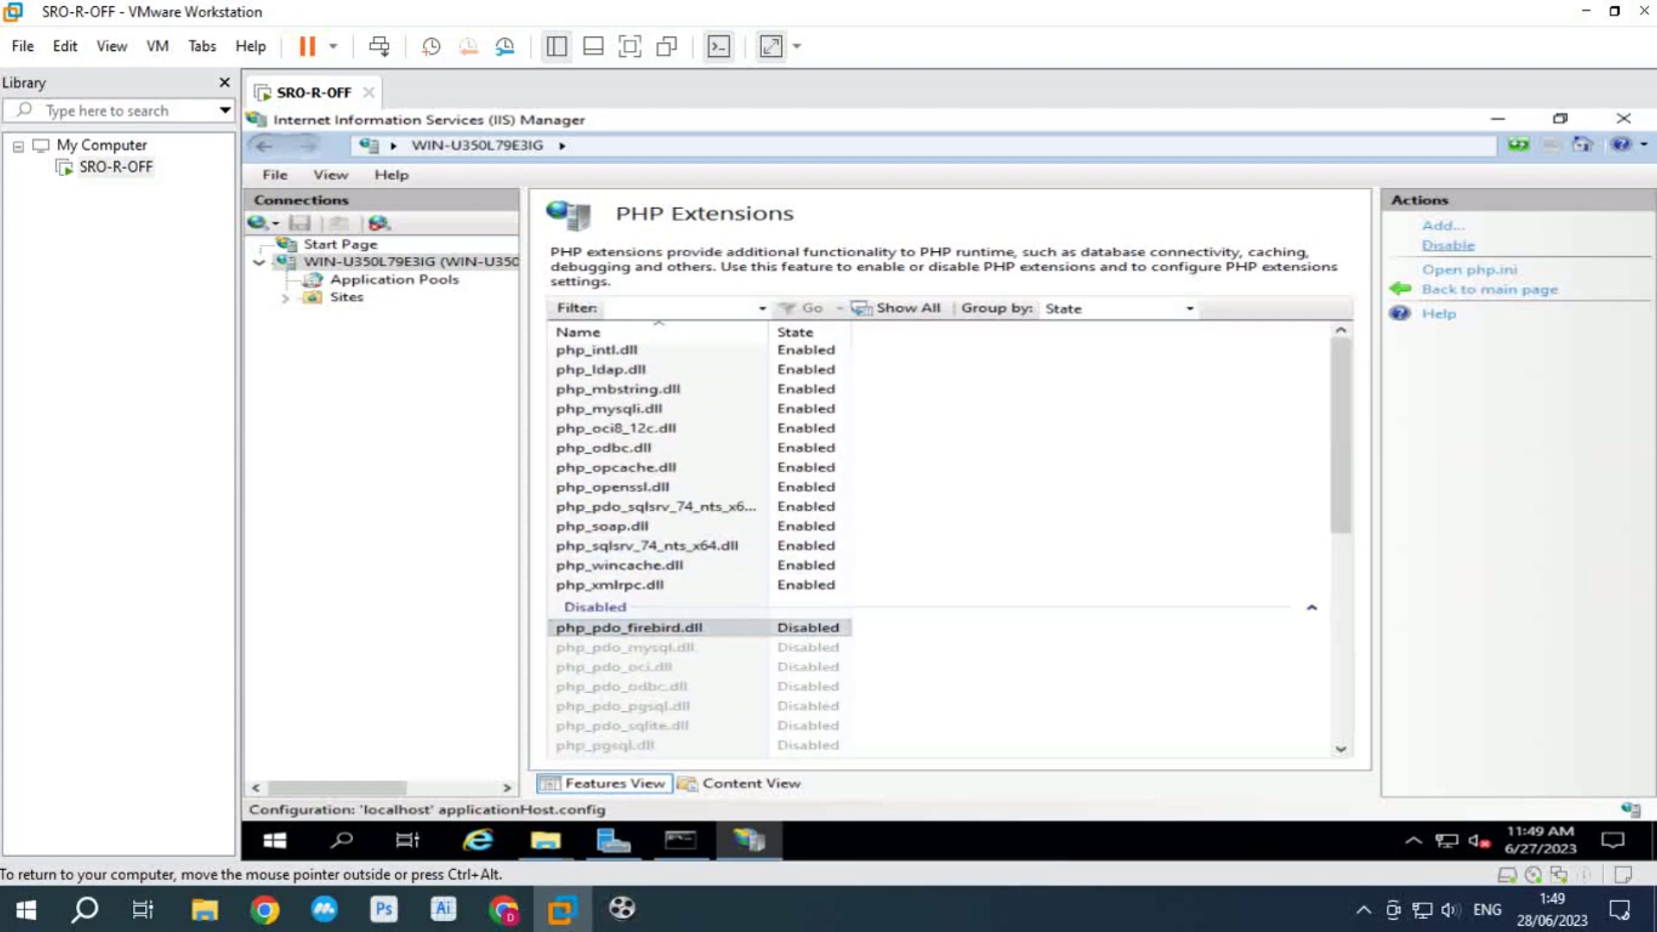
click(625, 665)
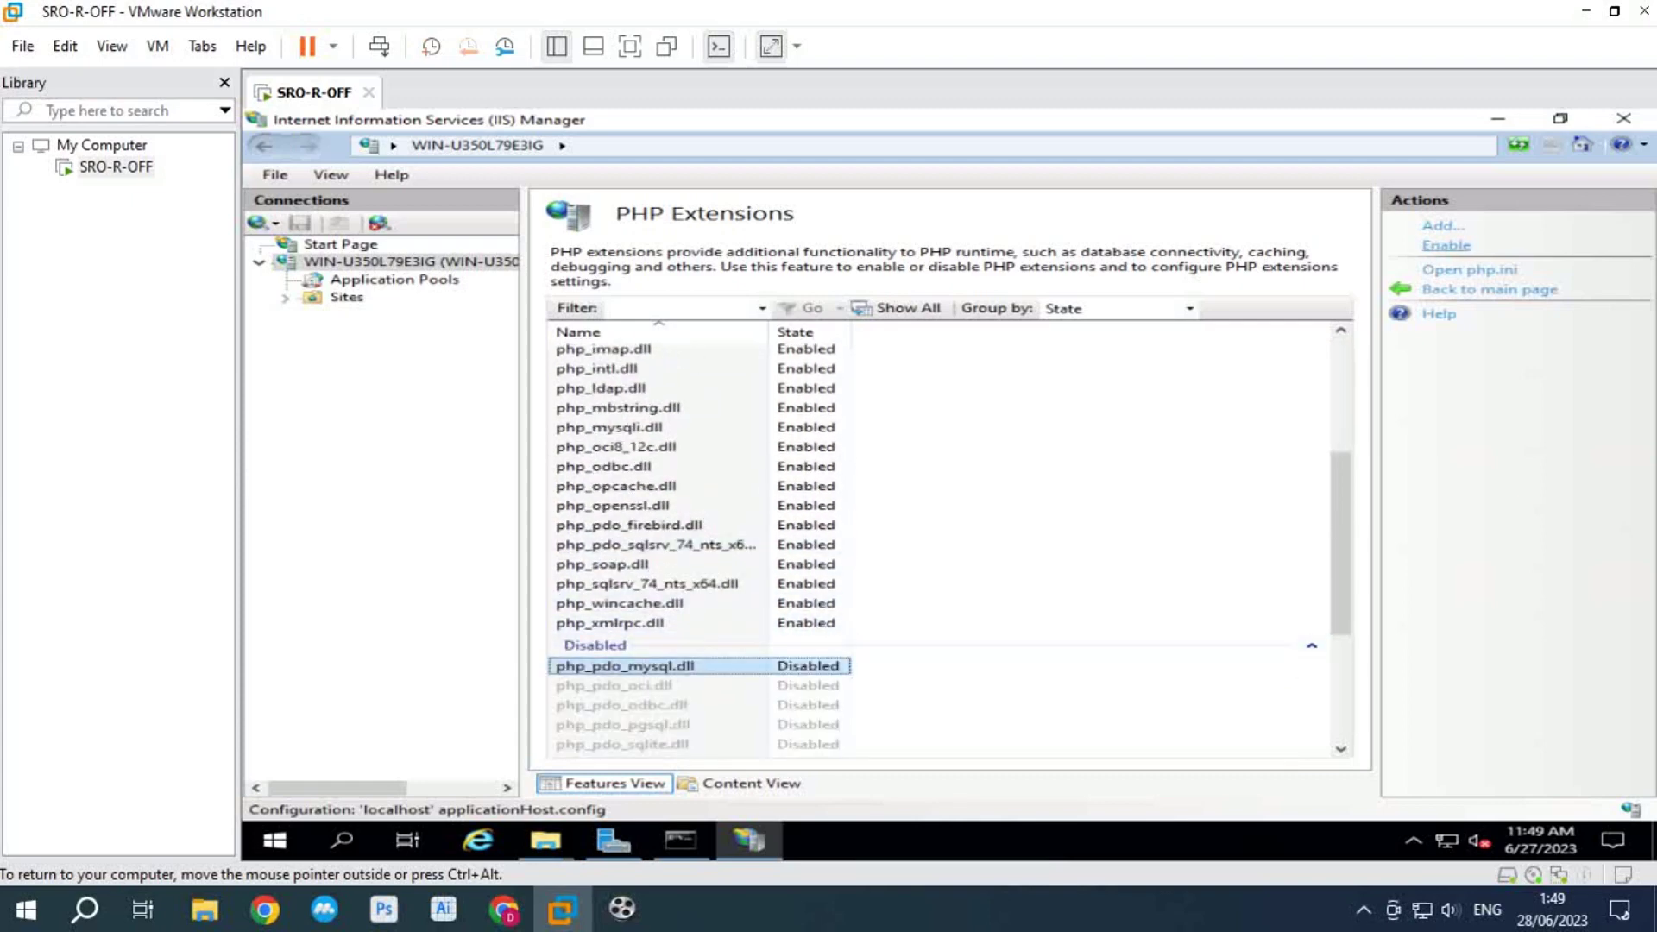
click(1445, 245)
click(624, 665)
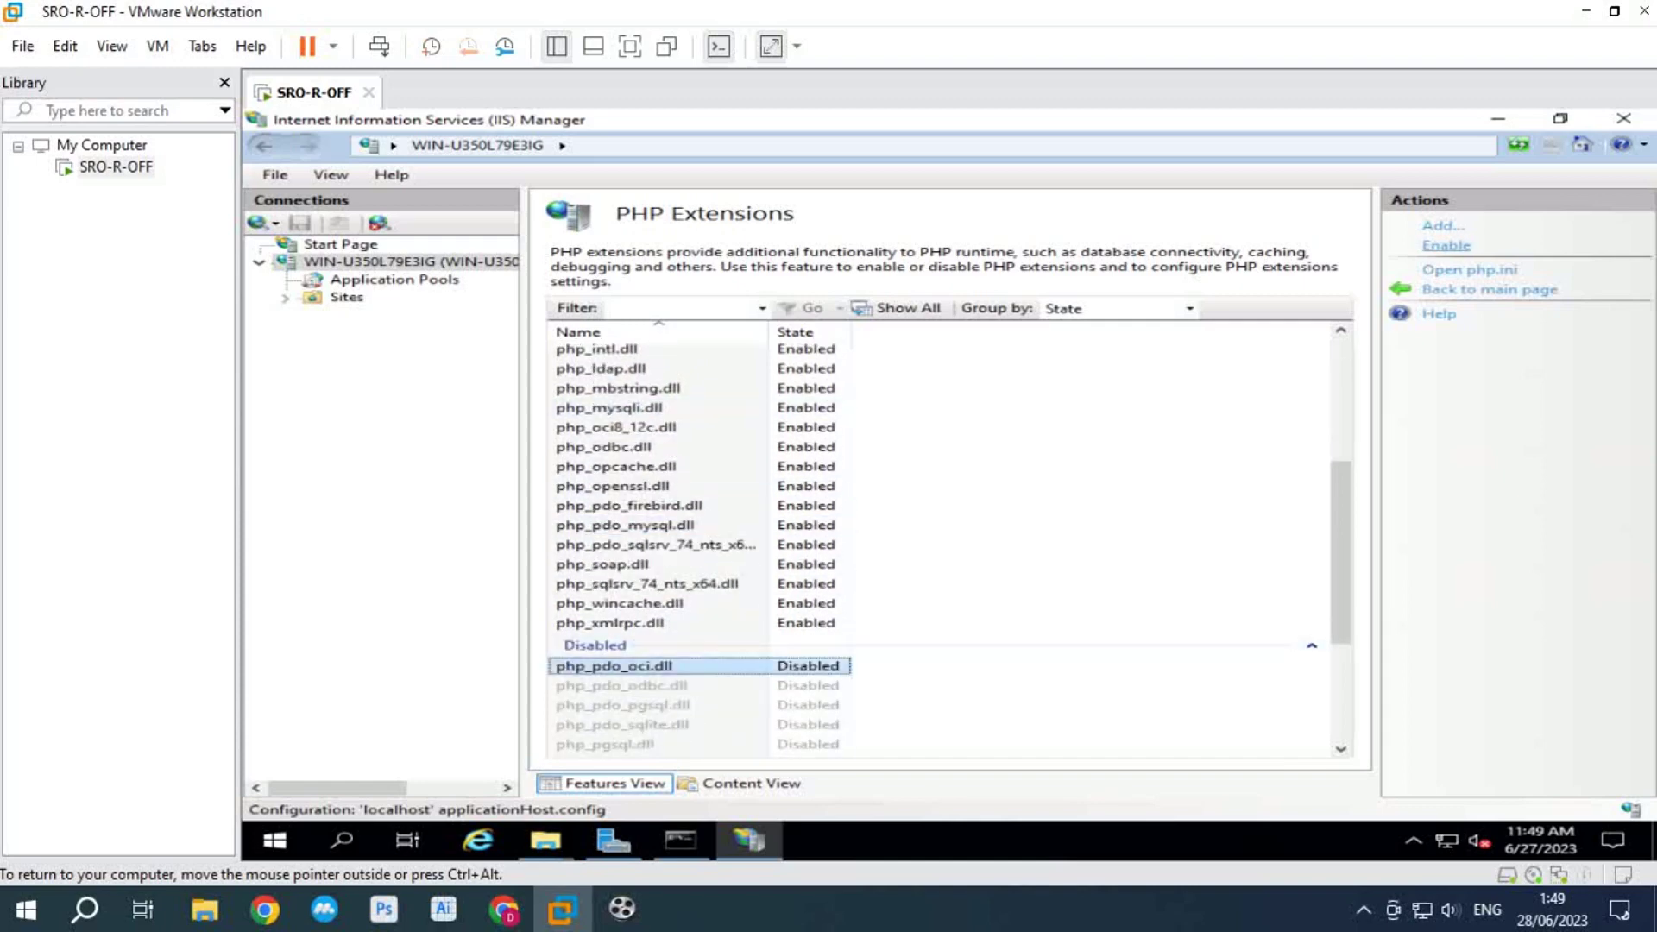
click(1445, 245)
scroll(656, 552, down, 6)
click(625, 554)
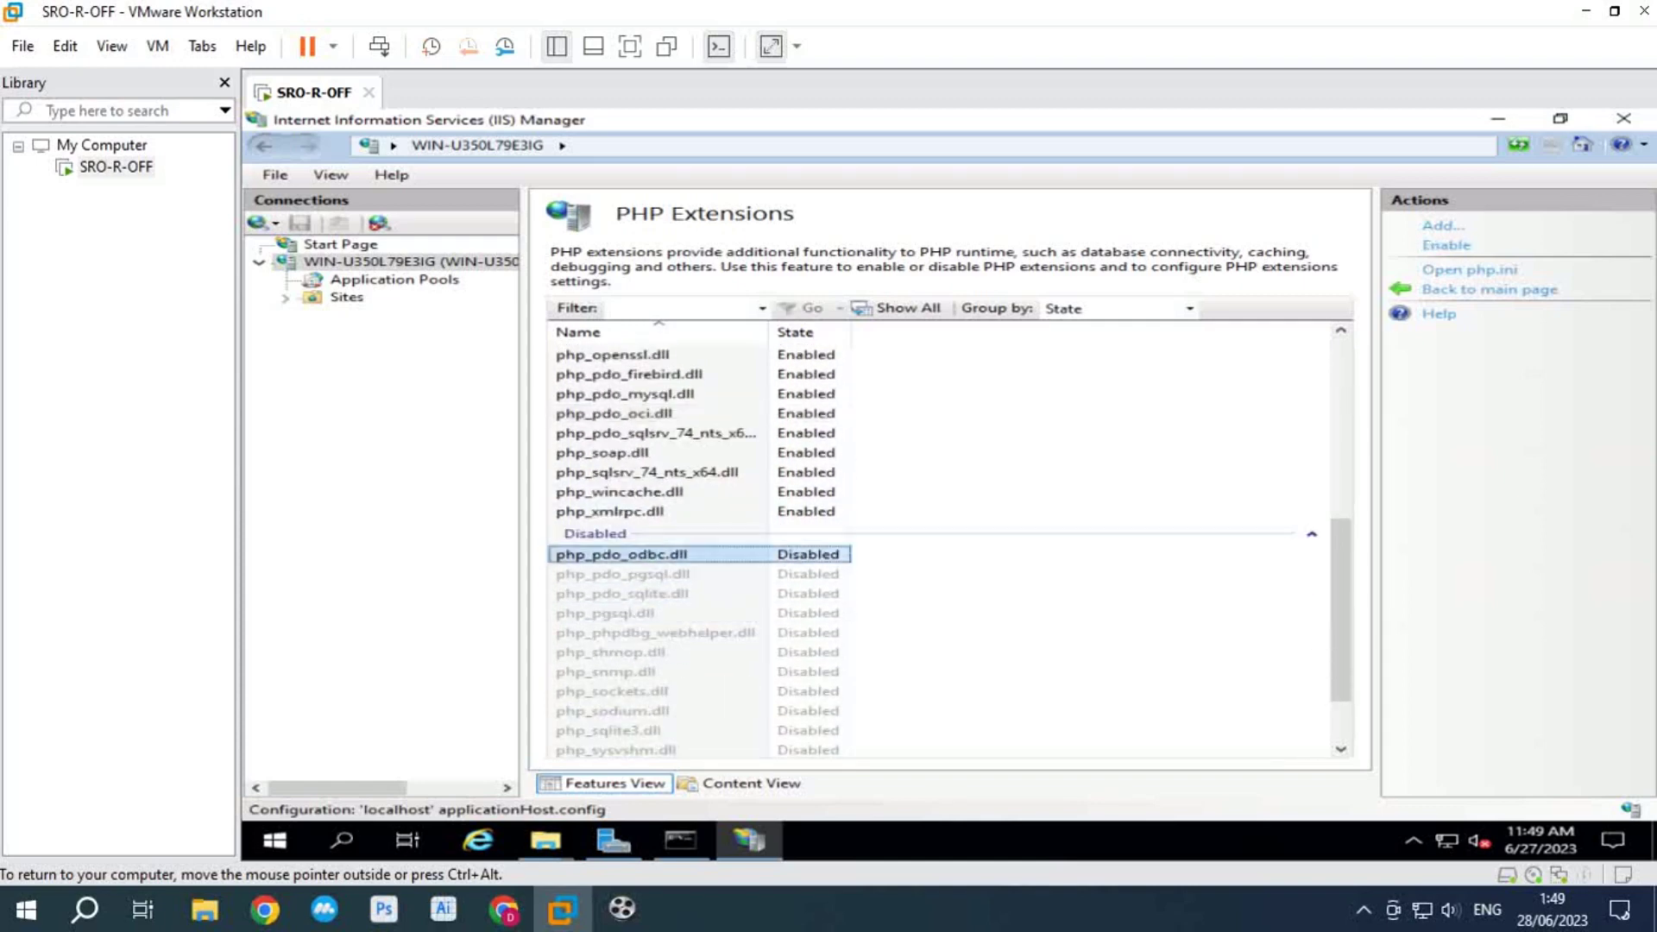
click(1445, 245)
scroll(655, 553, down, 6)
click(625, 665)
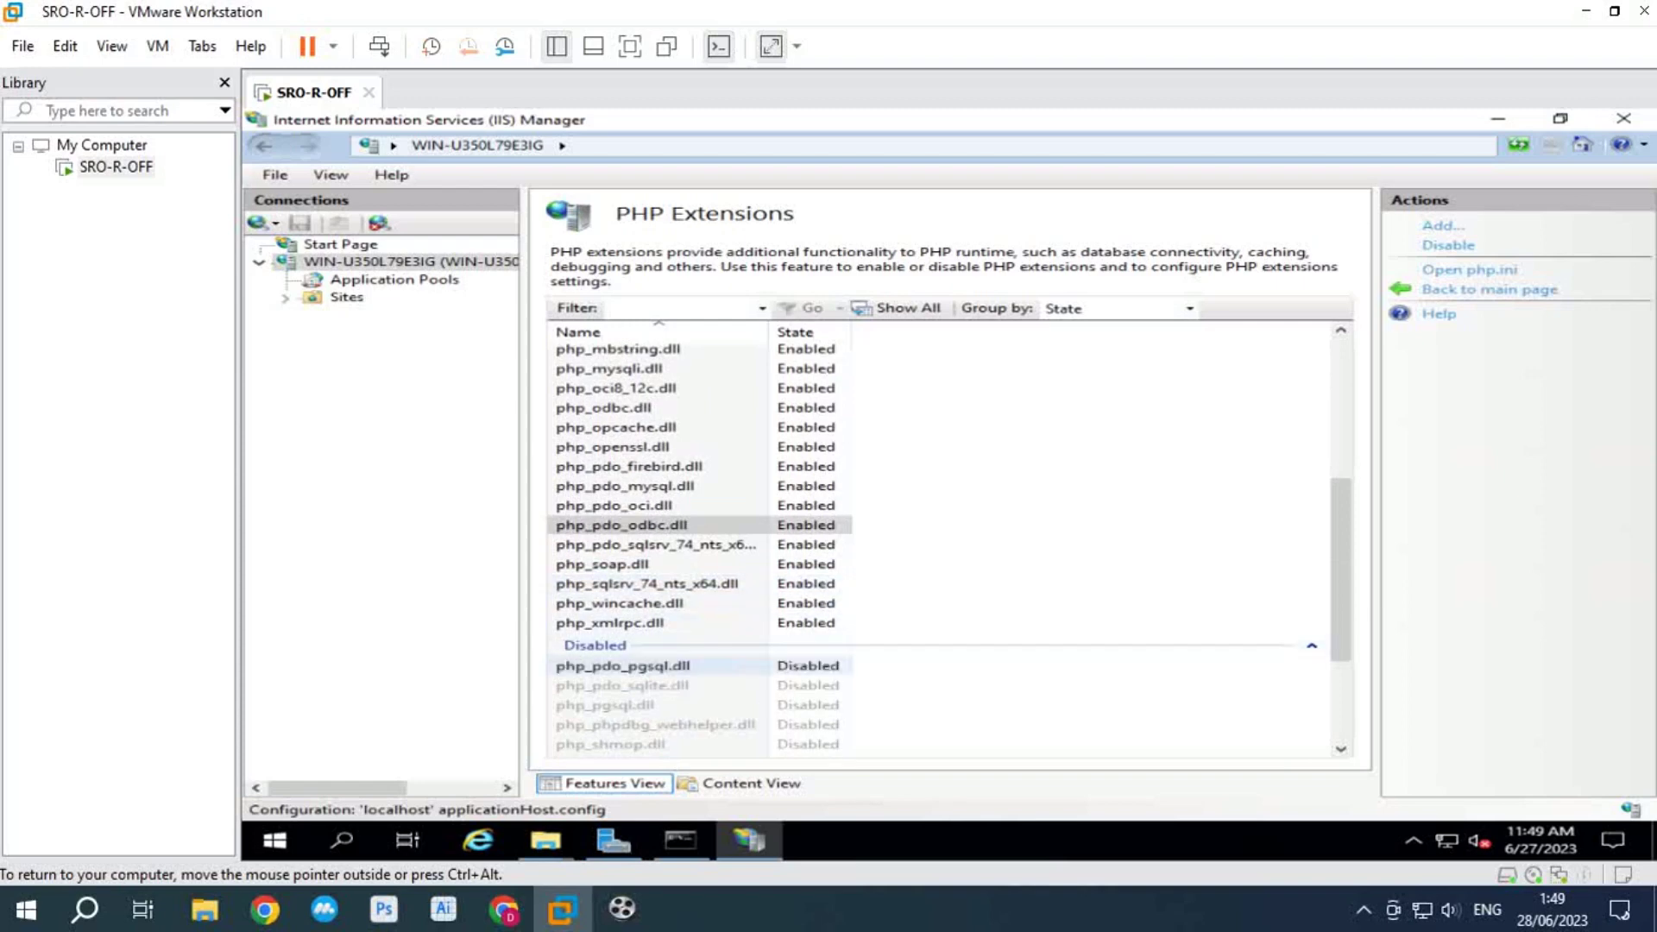
click(1445, 245)
scroll(656, 552, down, 6)
click(625, 666)
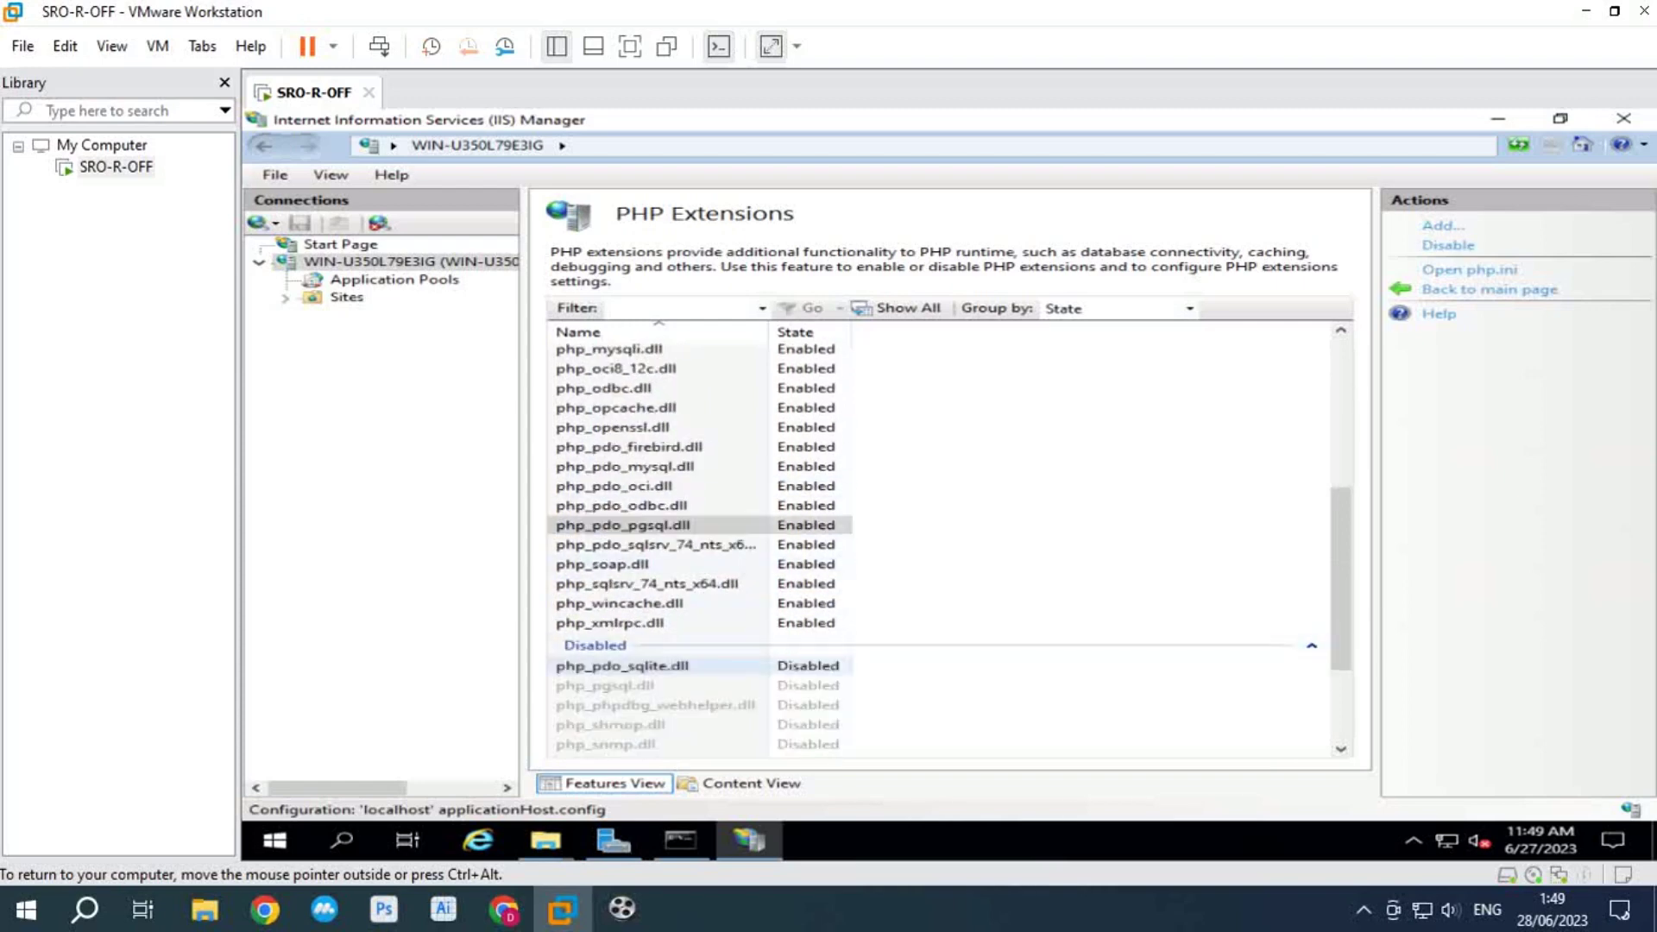
click(625, 666)
click(1445, 245)
Step: Enable php_pgsql, php_phpdbg_webhelper, php_shmop, php_snmp, php_sockets and php_sodium
scroll(656, 553, down, 7)
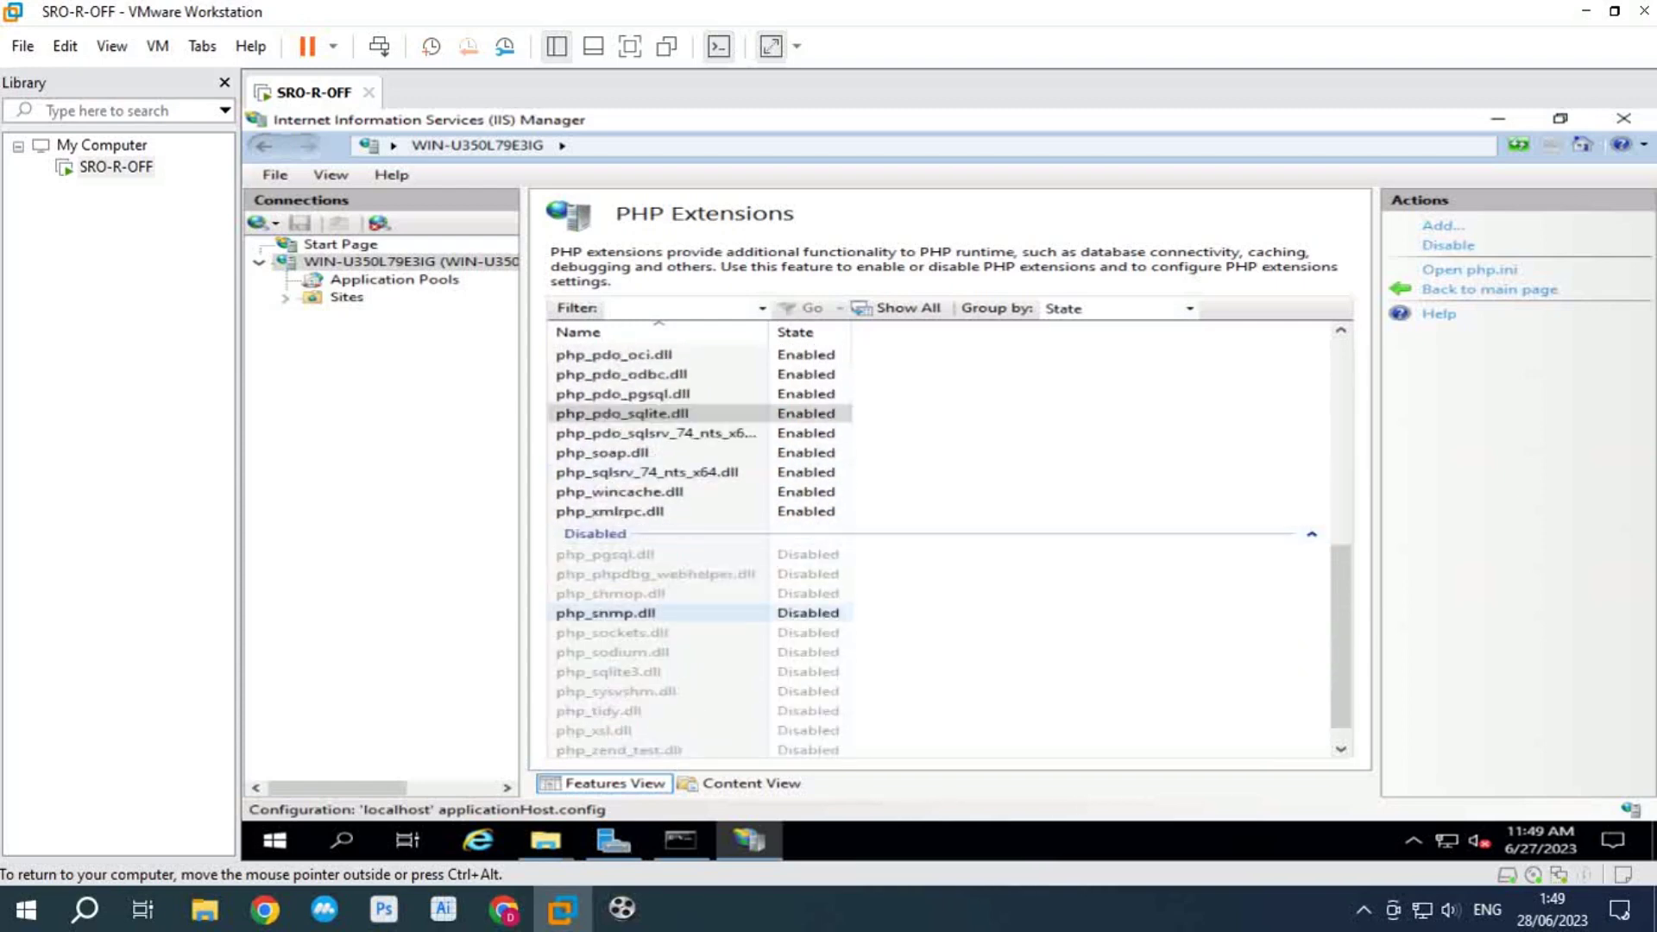
click(624, 554)
click(1446, 245)
scroll(656, 552, down, 7)
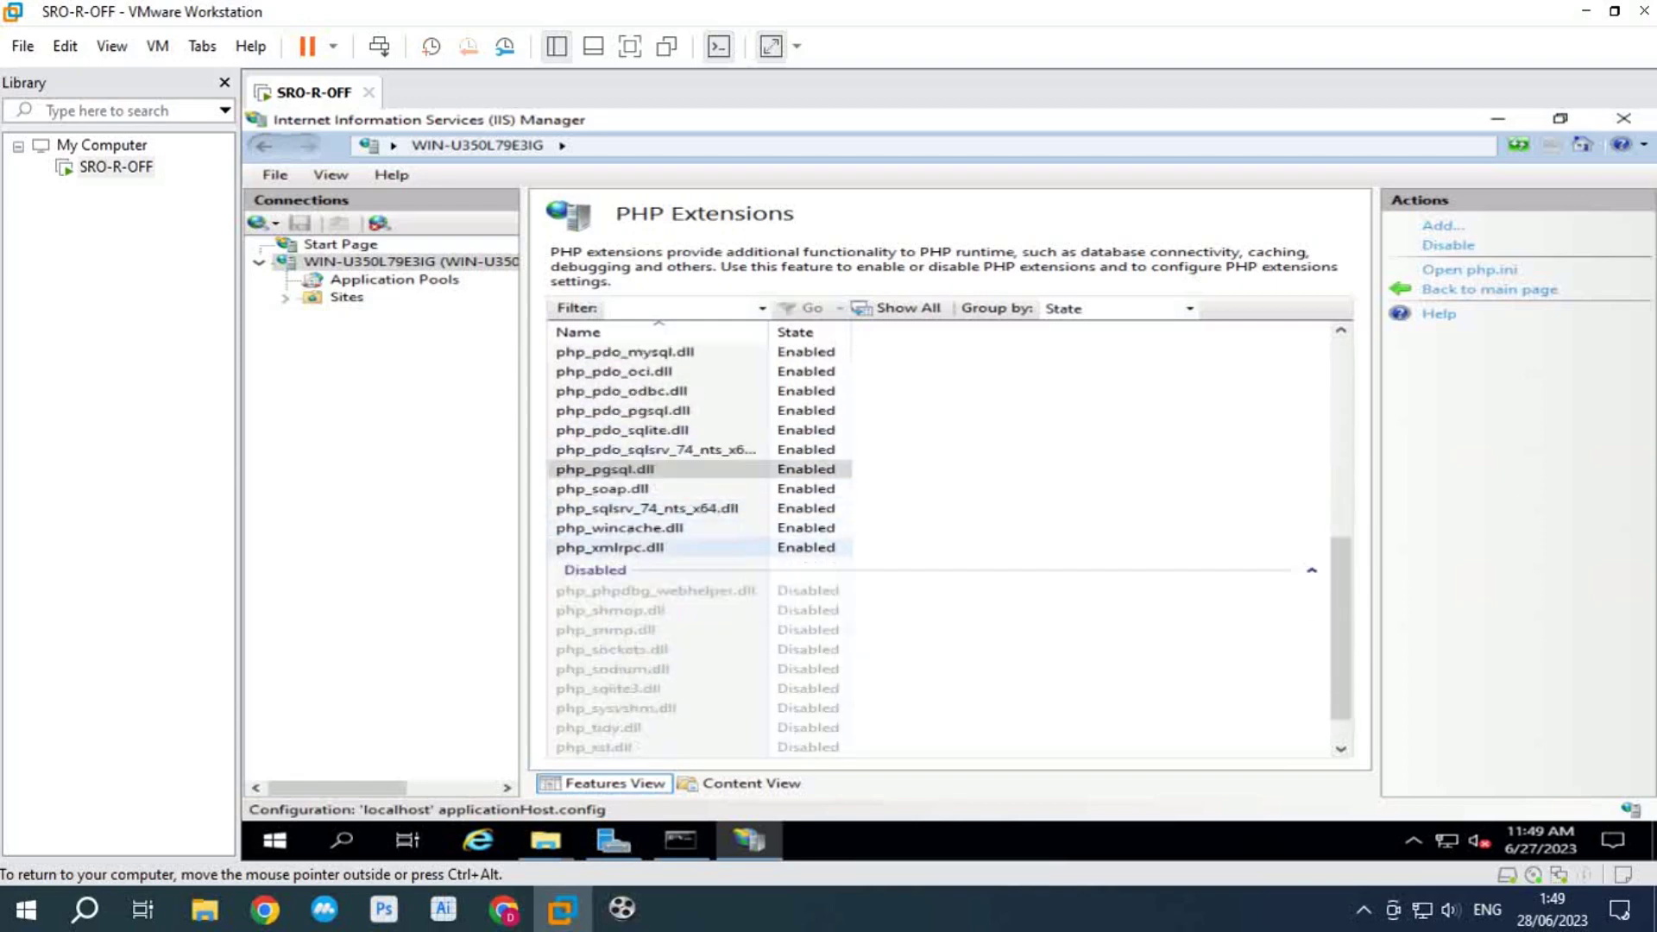
click(655, 591)
click(1445, 245)
scroll(656, 552, down, 7)
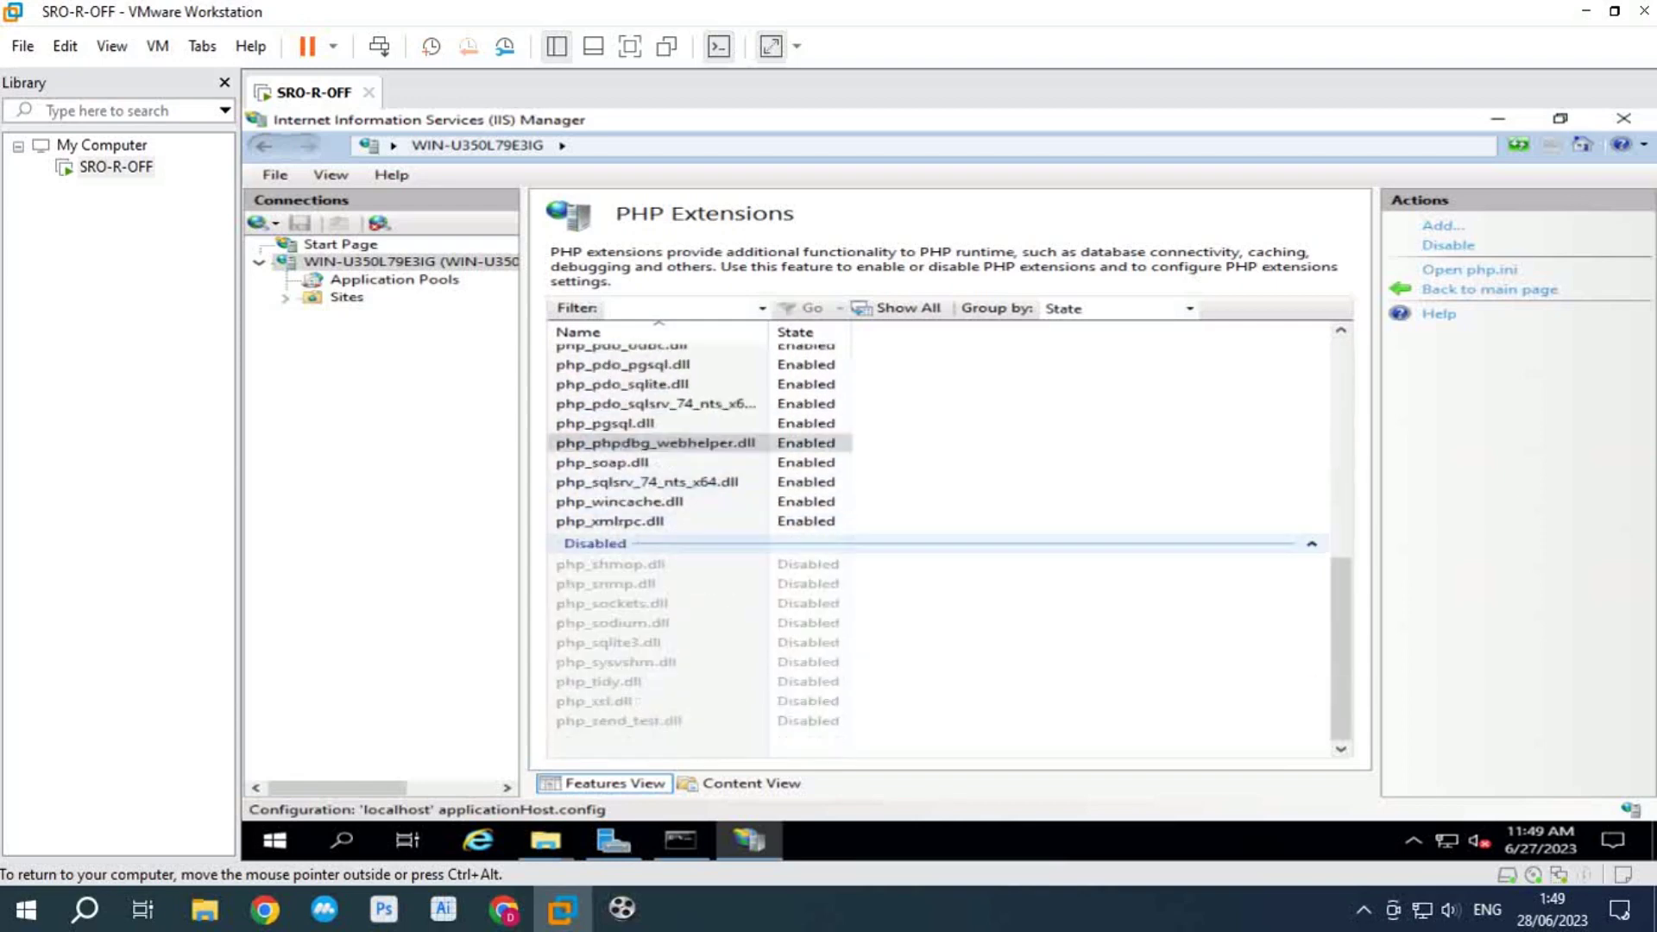
click(624, 563)
click(1445, 245)
scroll(656, 552, down, 7)
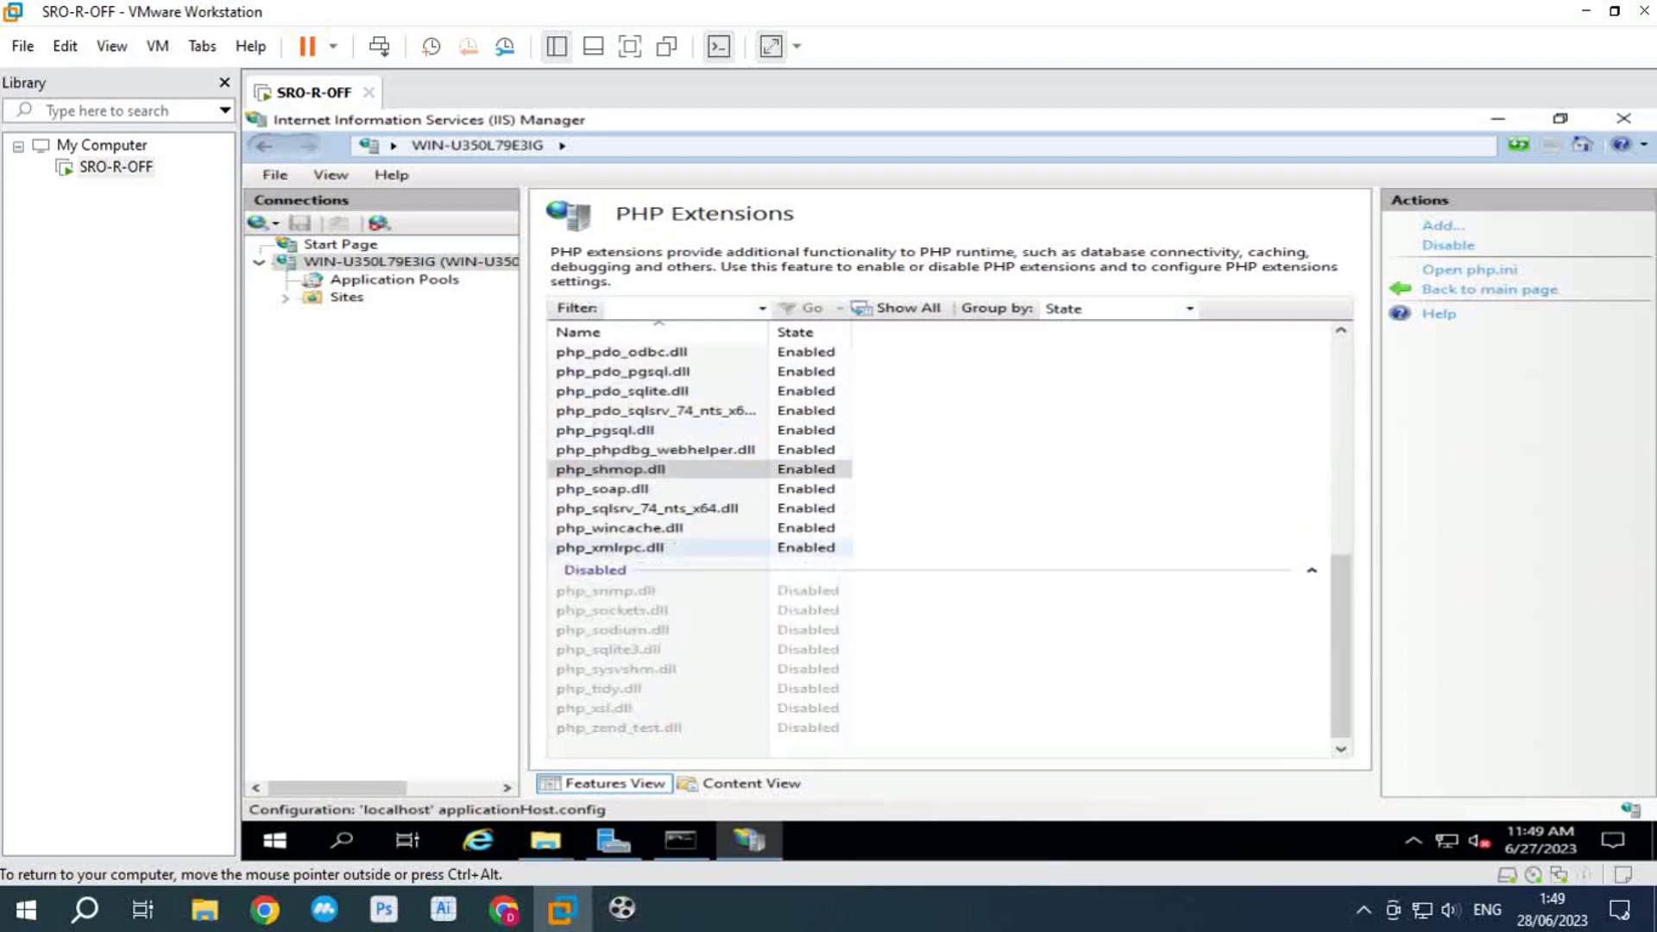
click(625, 590)
click(1445, 245)
scroll(656, 553, down, 7)
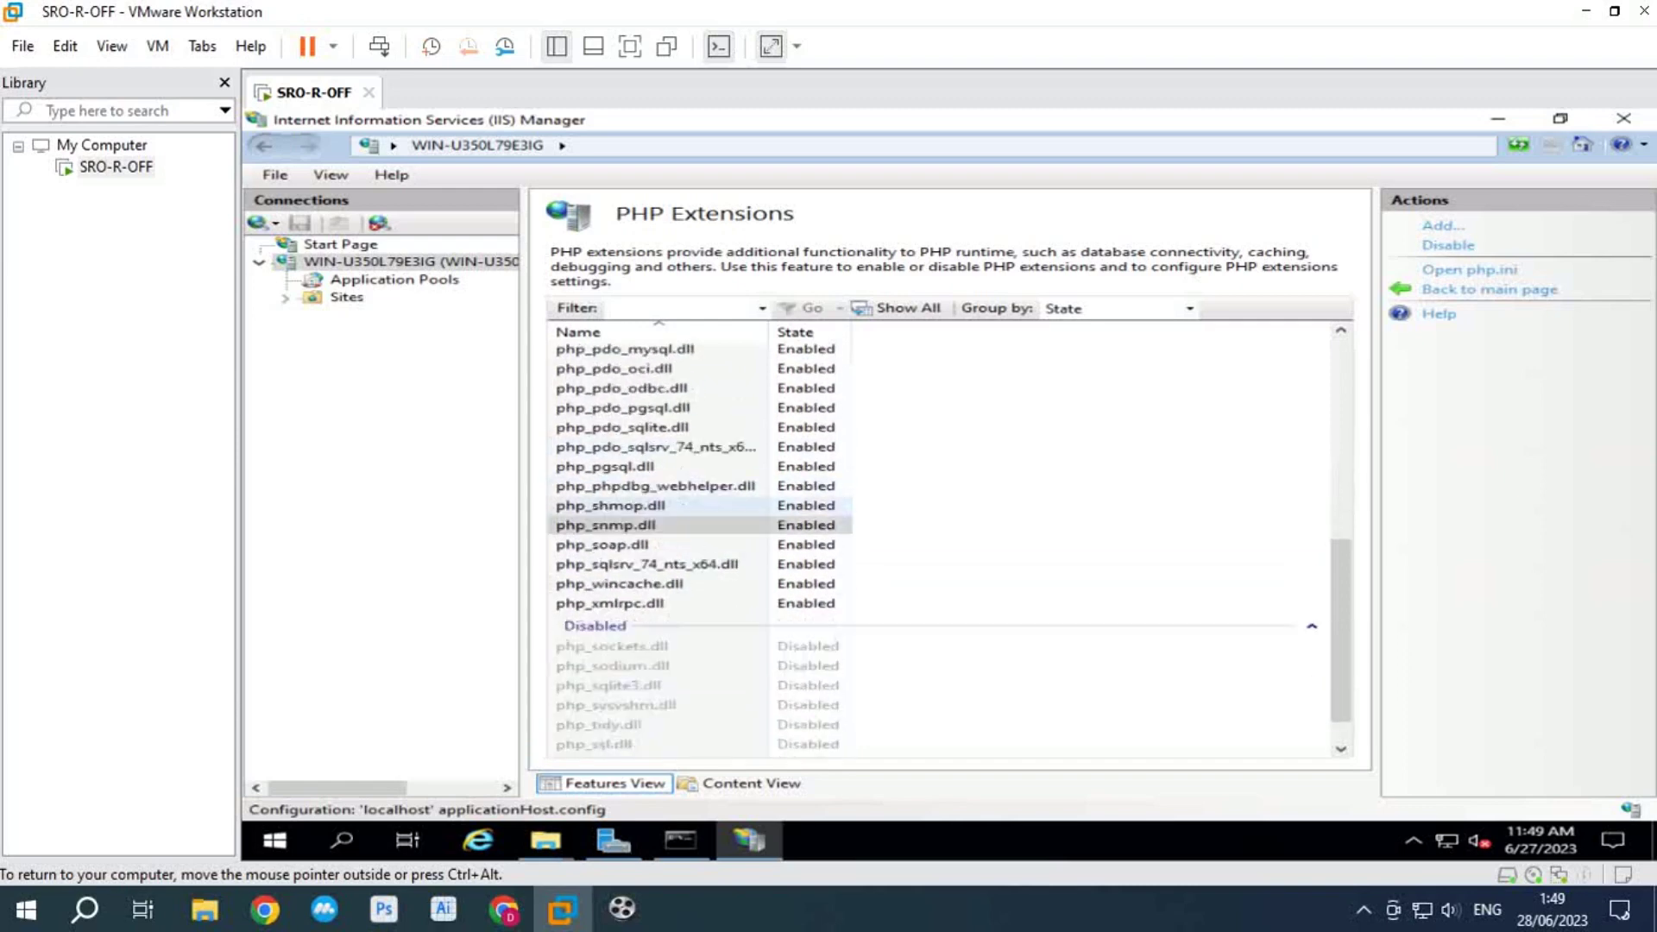
click(625, 645)
click(1445, 245)
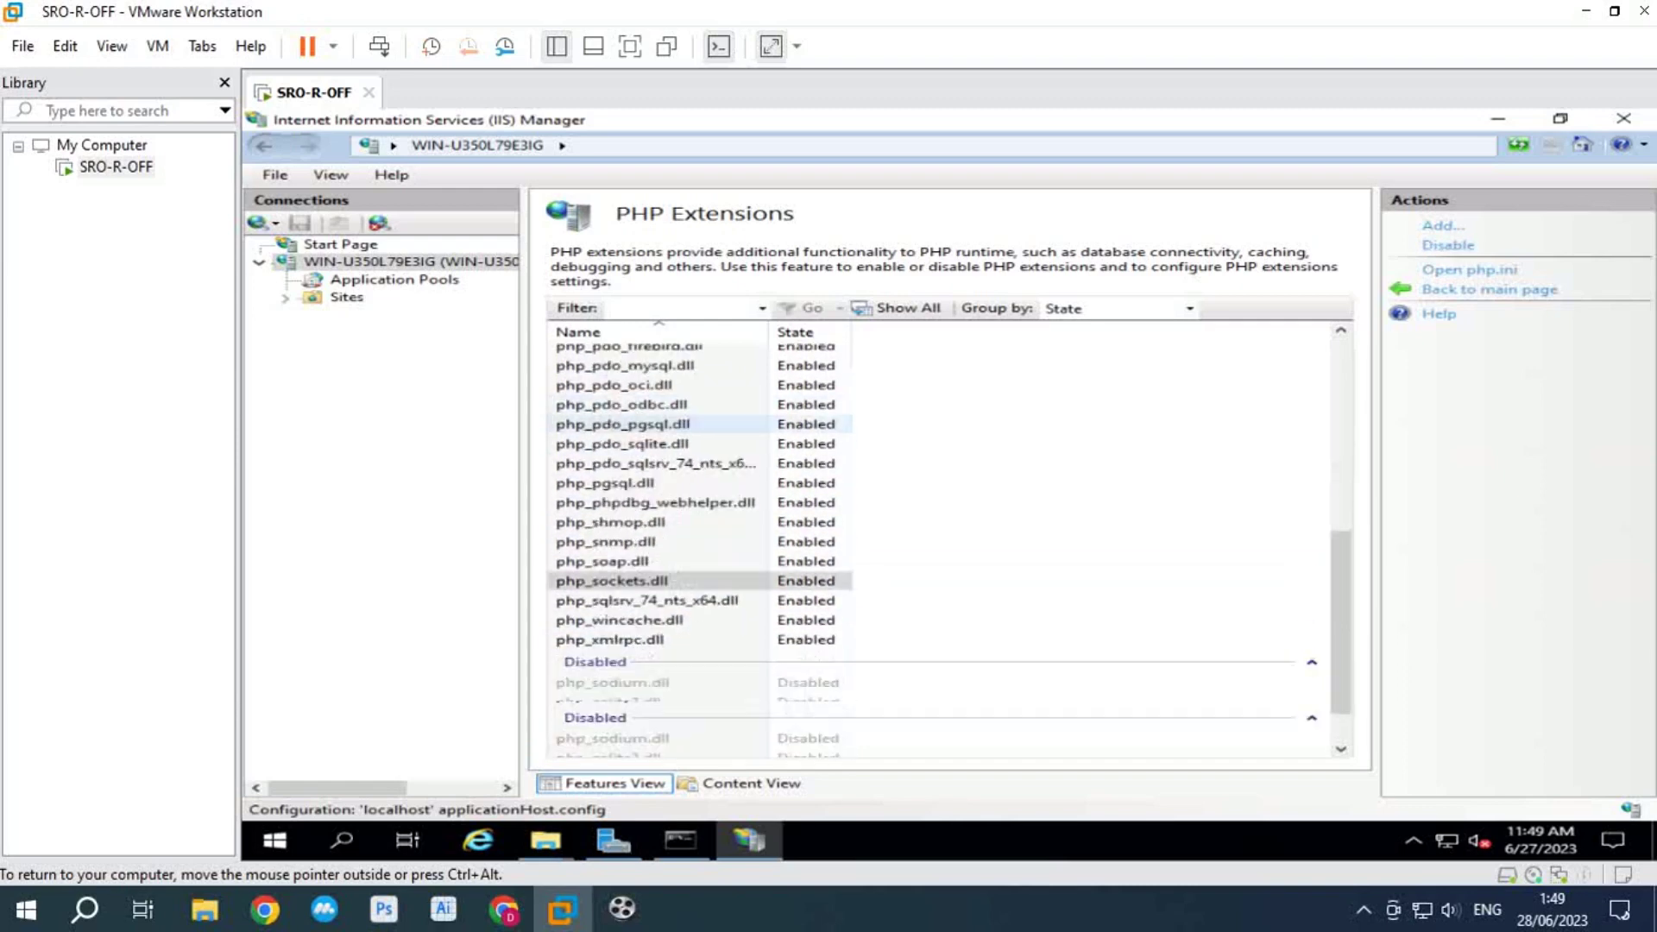
scroll(656, 553, down, 2)
click(625, 622)
click(1445, 245)
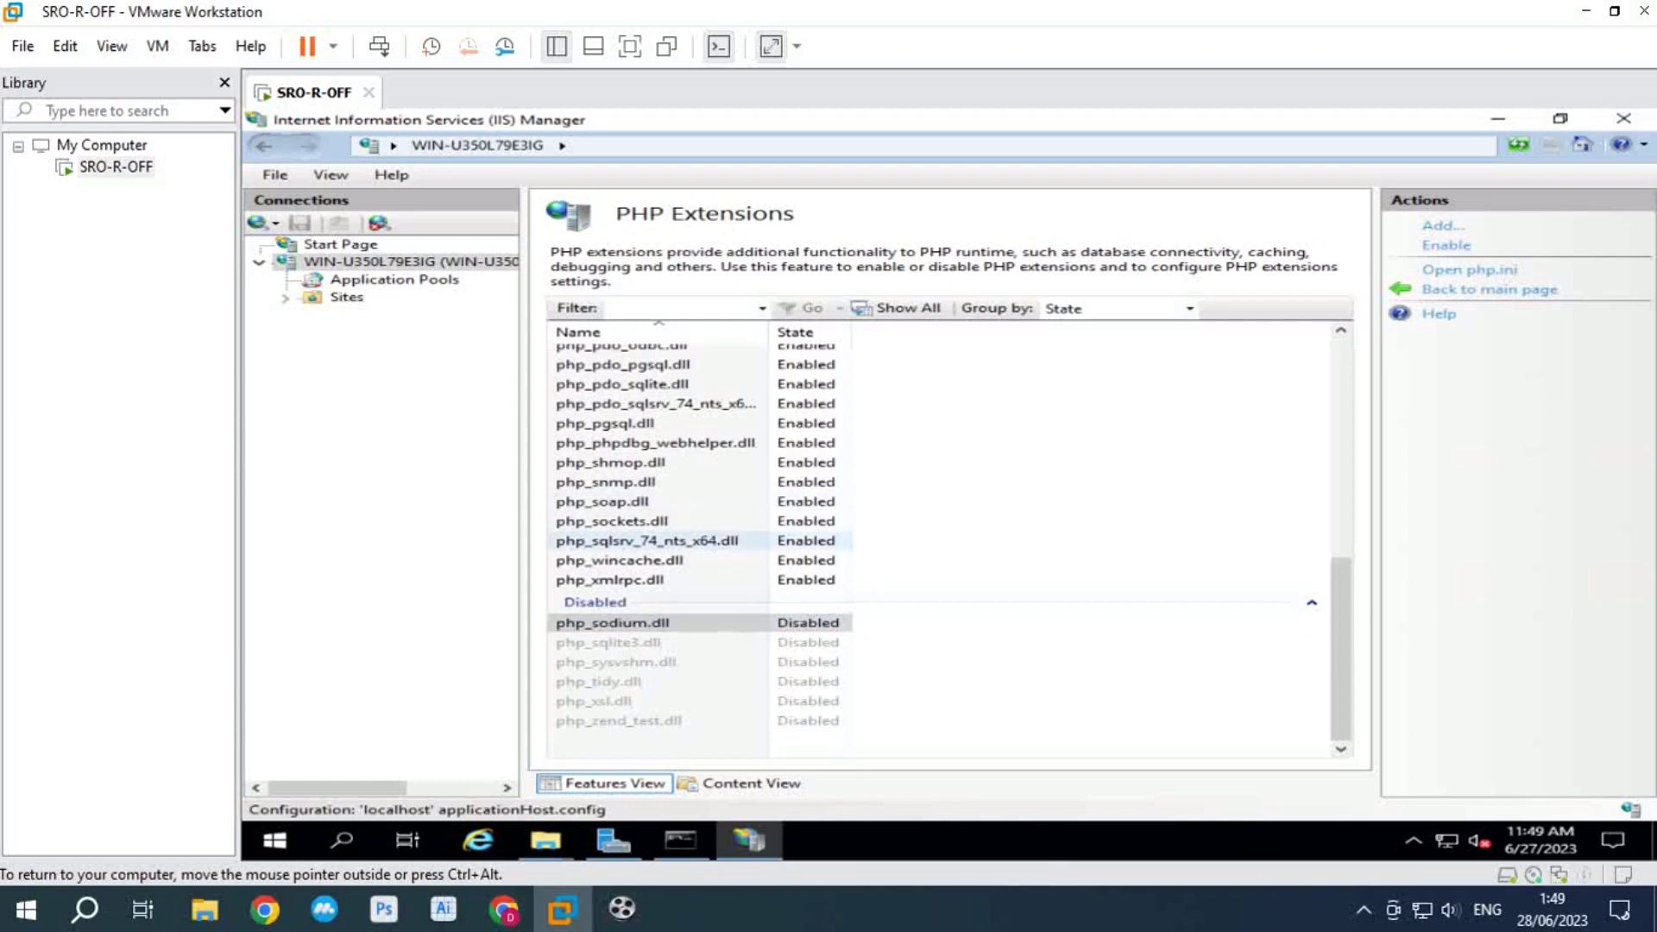
Step: Enable php_sqlite3, php_sysvshm, php_tidy, php_xsl and php_zend_test, then return to the server Home
scroll(656, 552, down, 7)
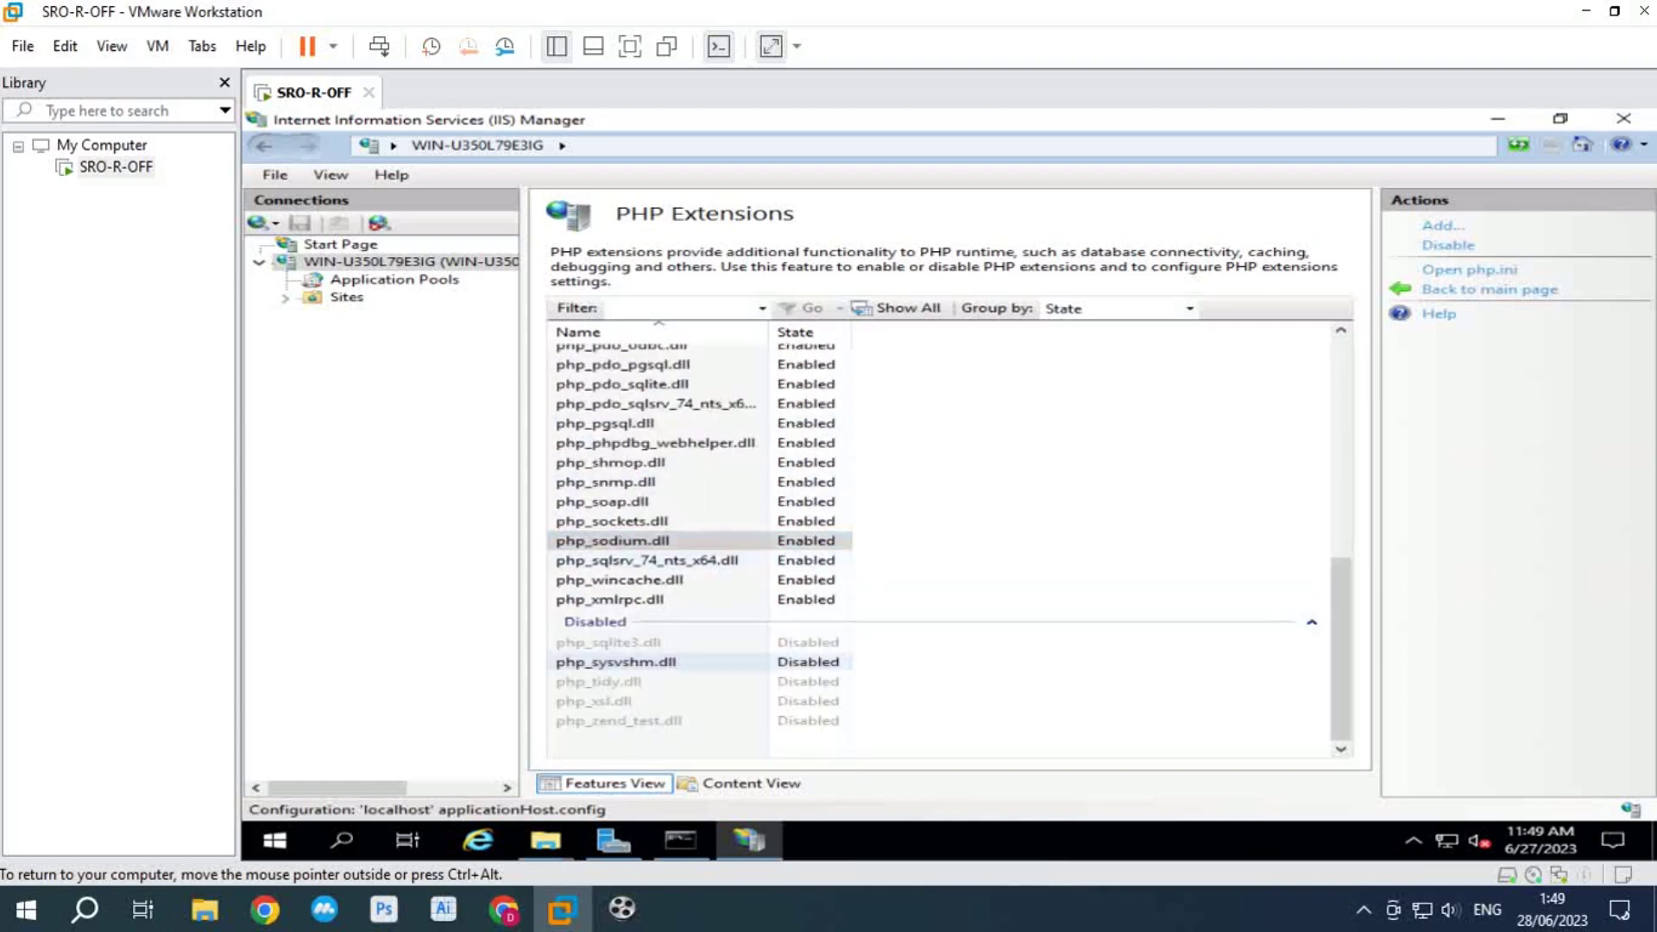
click(609, 642)
click(1445, 245)
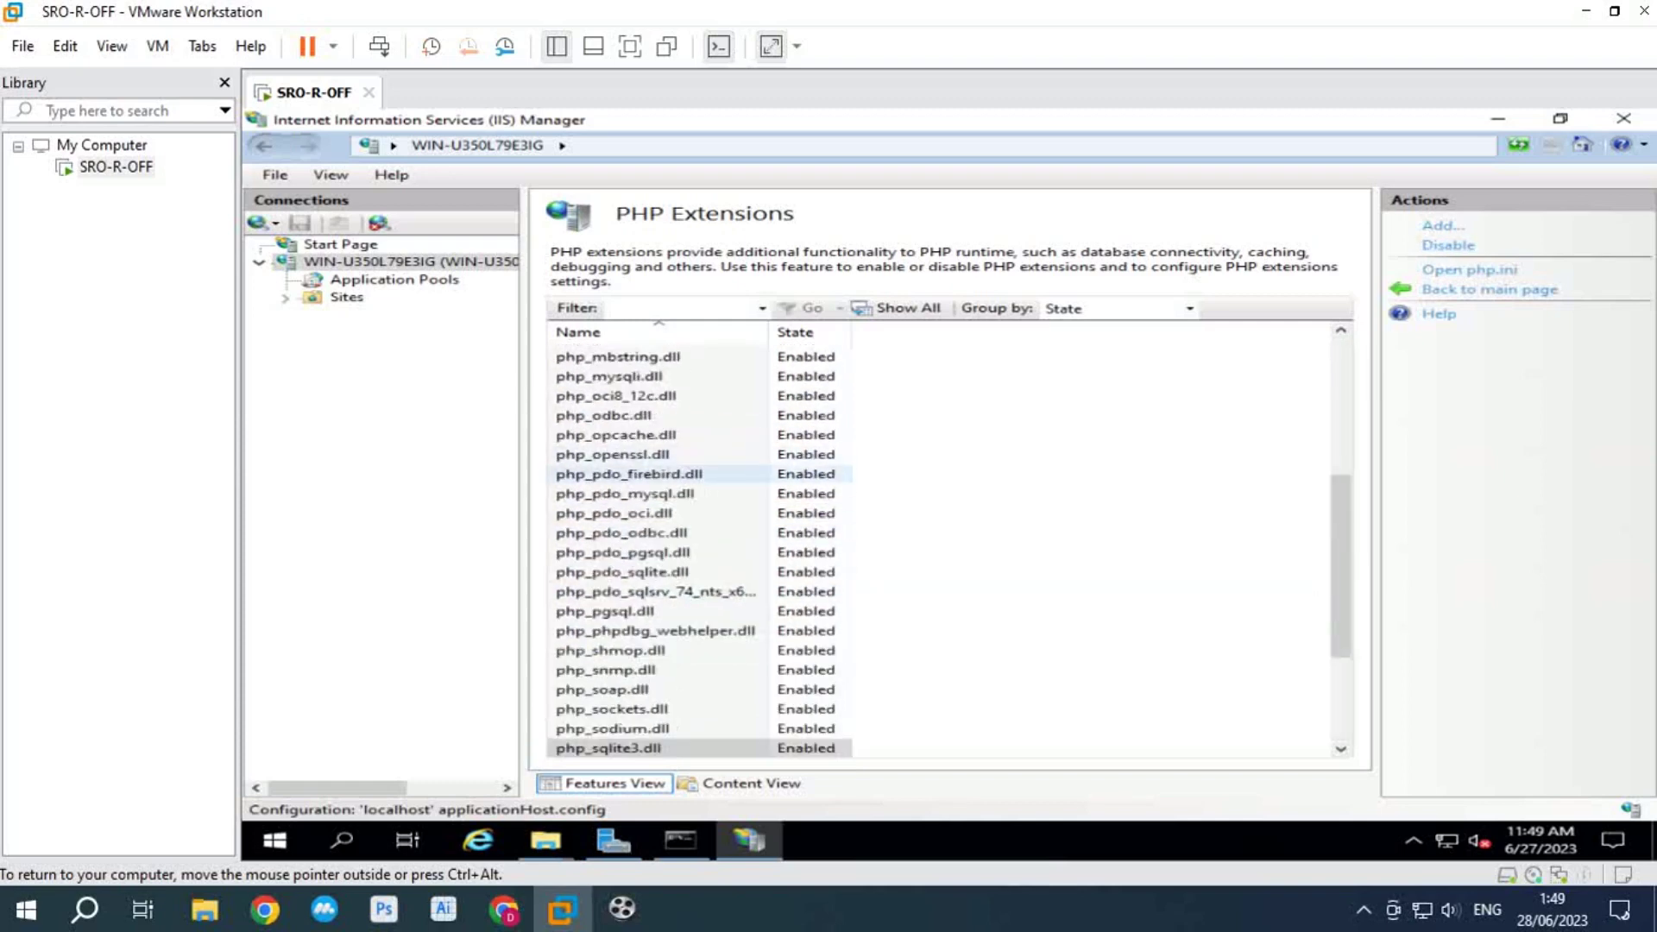
scroll(656, 552, down, 7)
click(616, 661)
click(1445, 245)
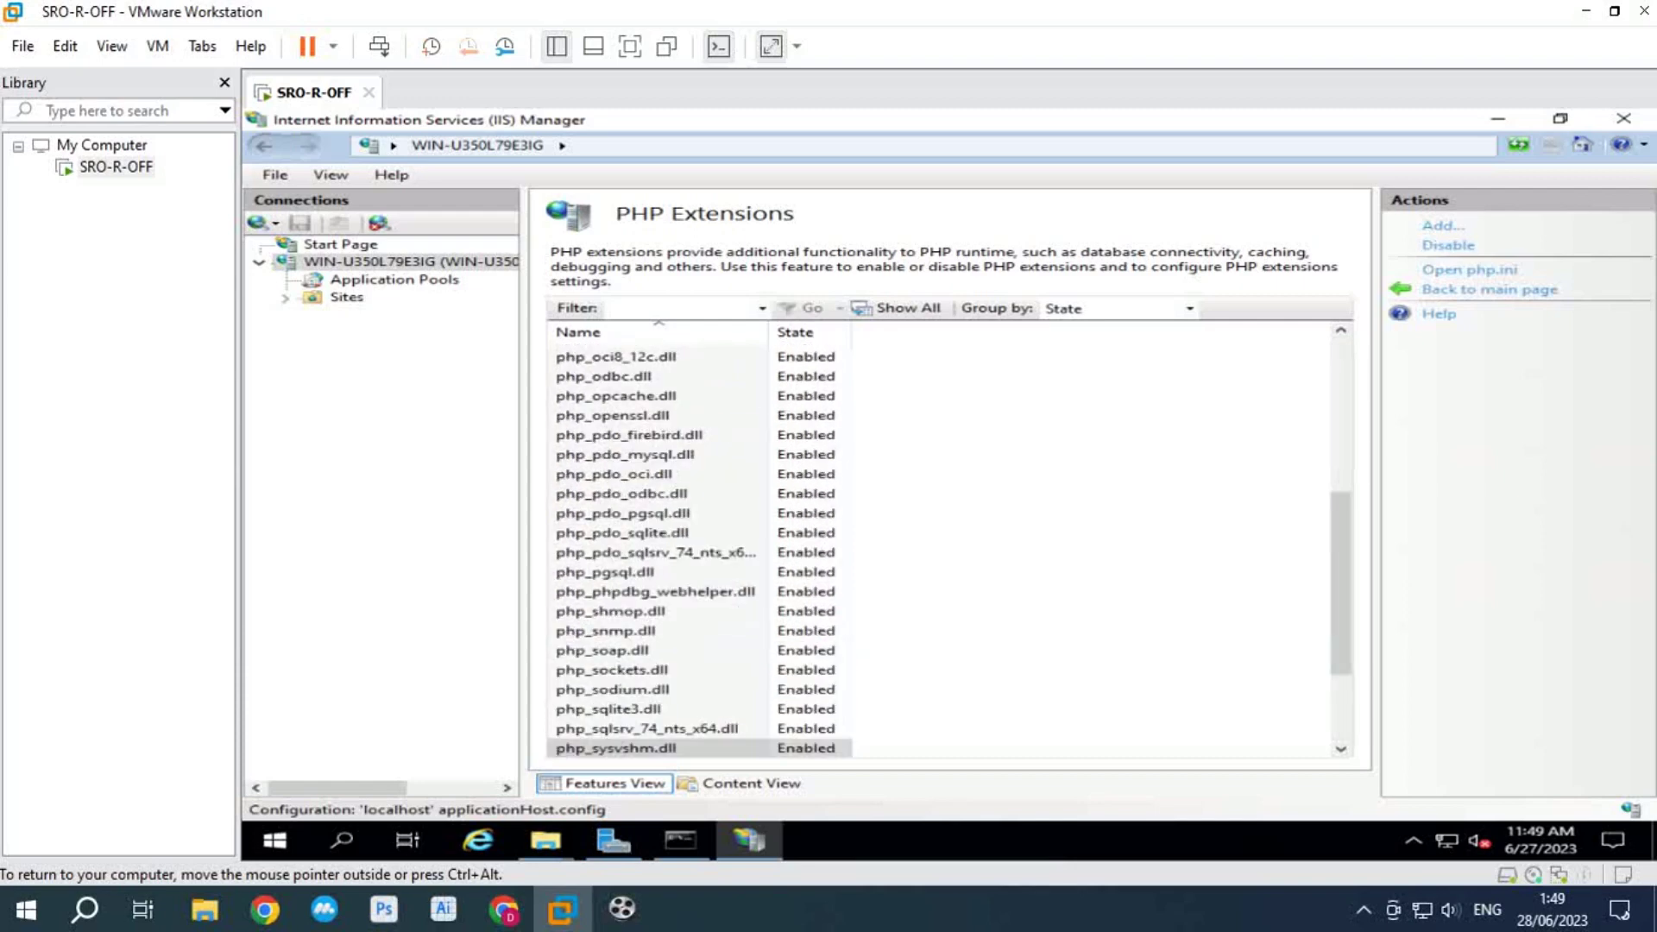
scroll(656, 553, down, 7)
click(608, 680)
click(1445, 245)
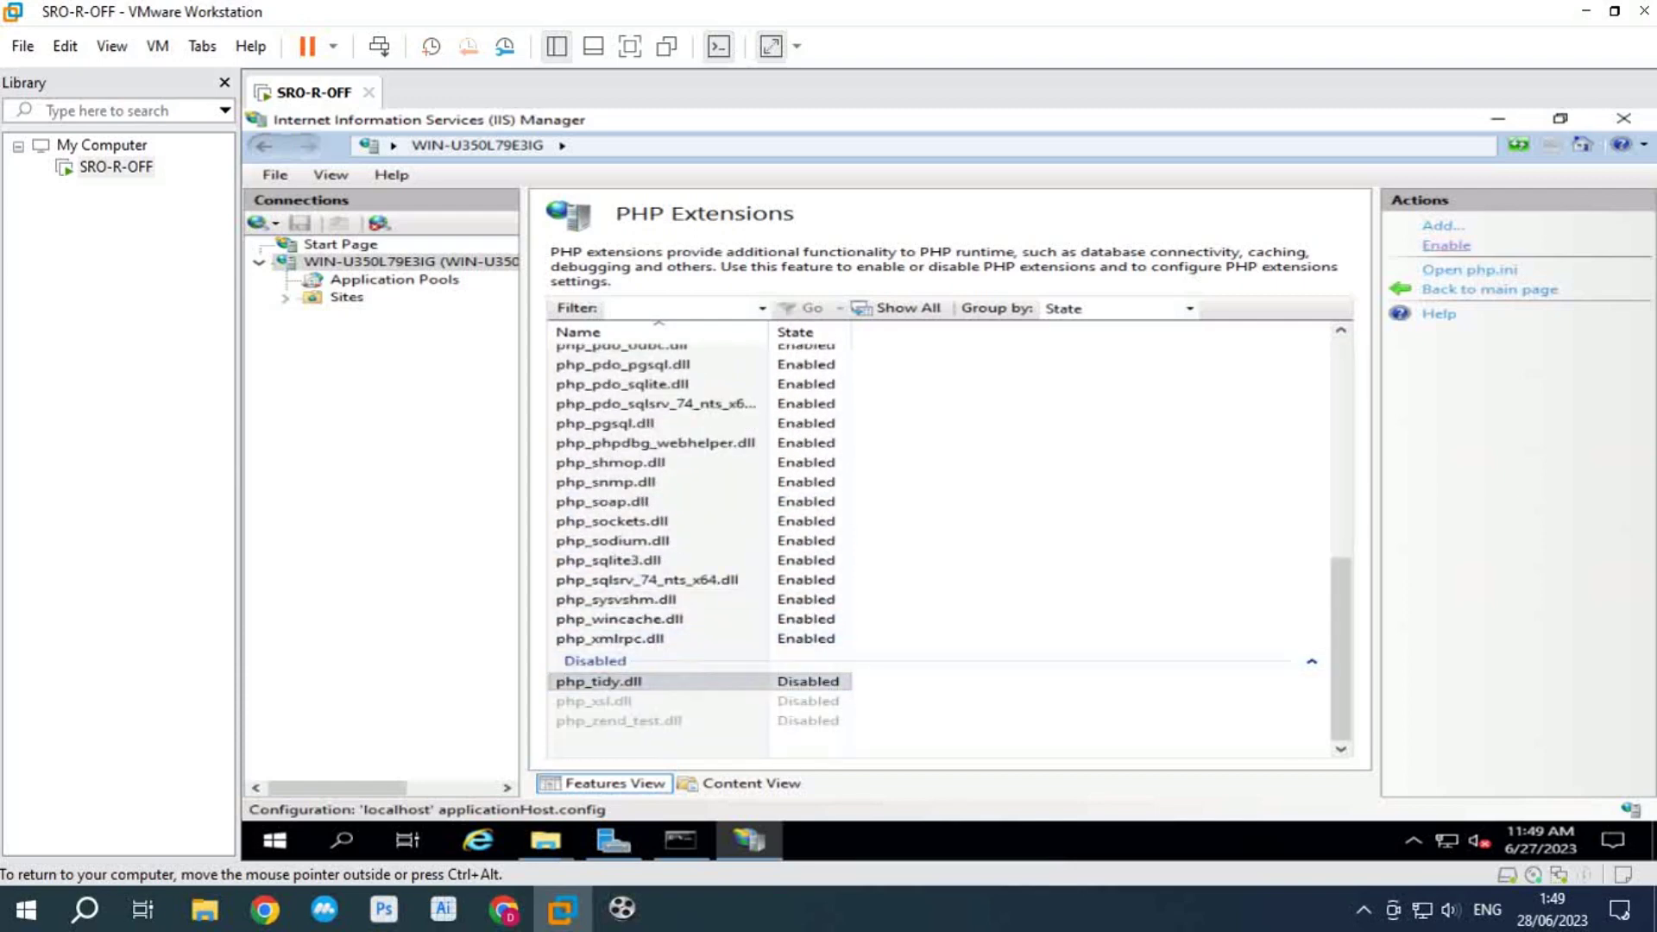
scroll(655, 552, down, 7)
click(608, 701)
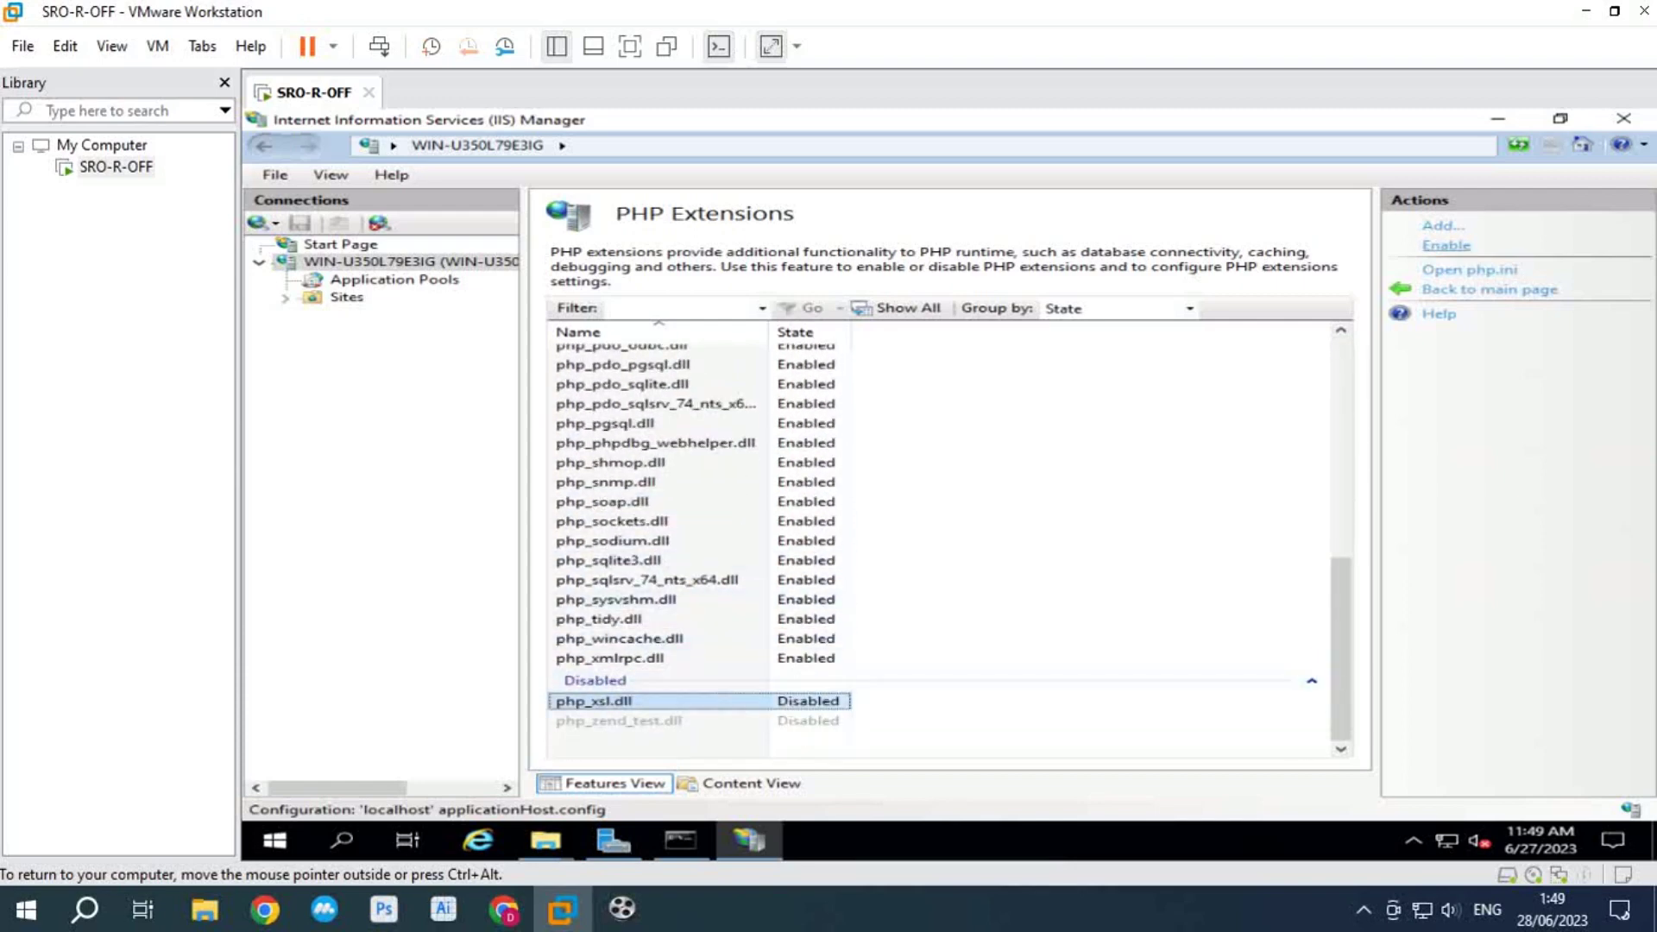
click(1445, 245)
scroll(655, 553, down, 7)
click(618, 720)
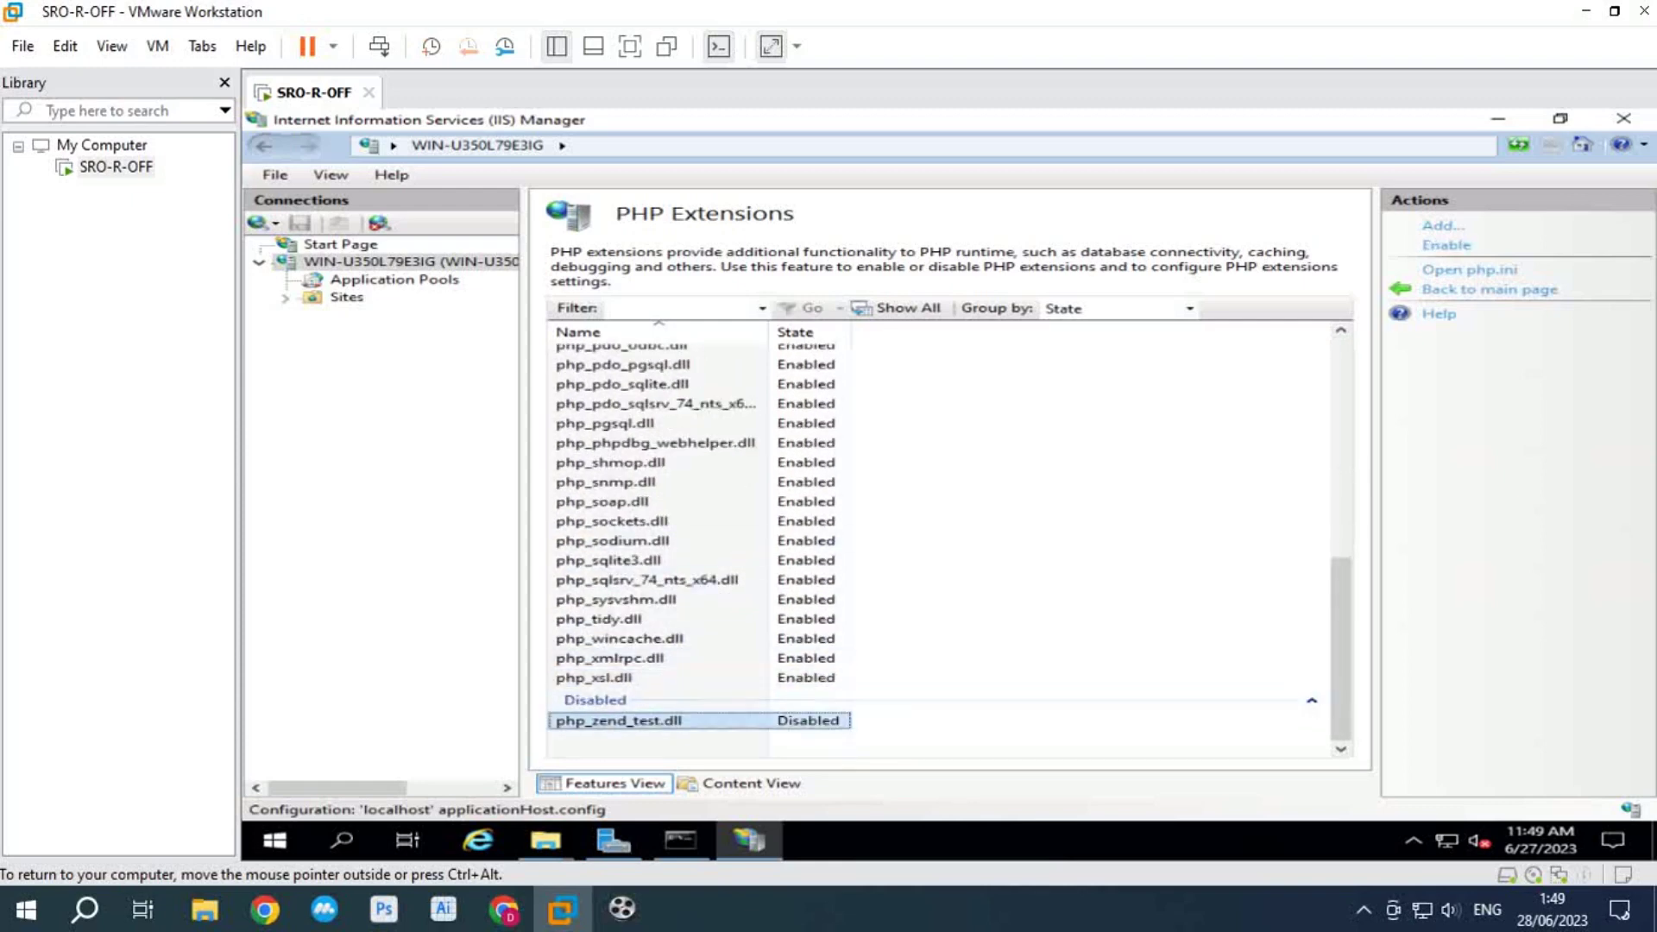
click(1445, 245)
scroll(613, 591, up, 8)
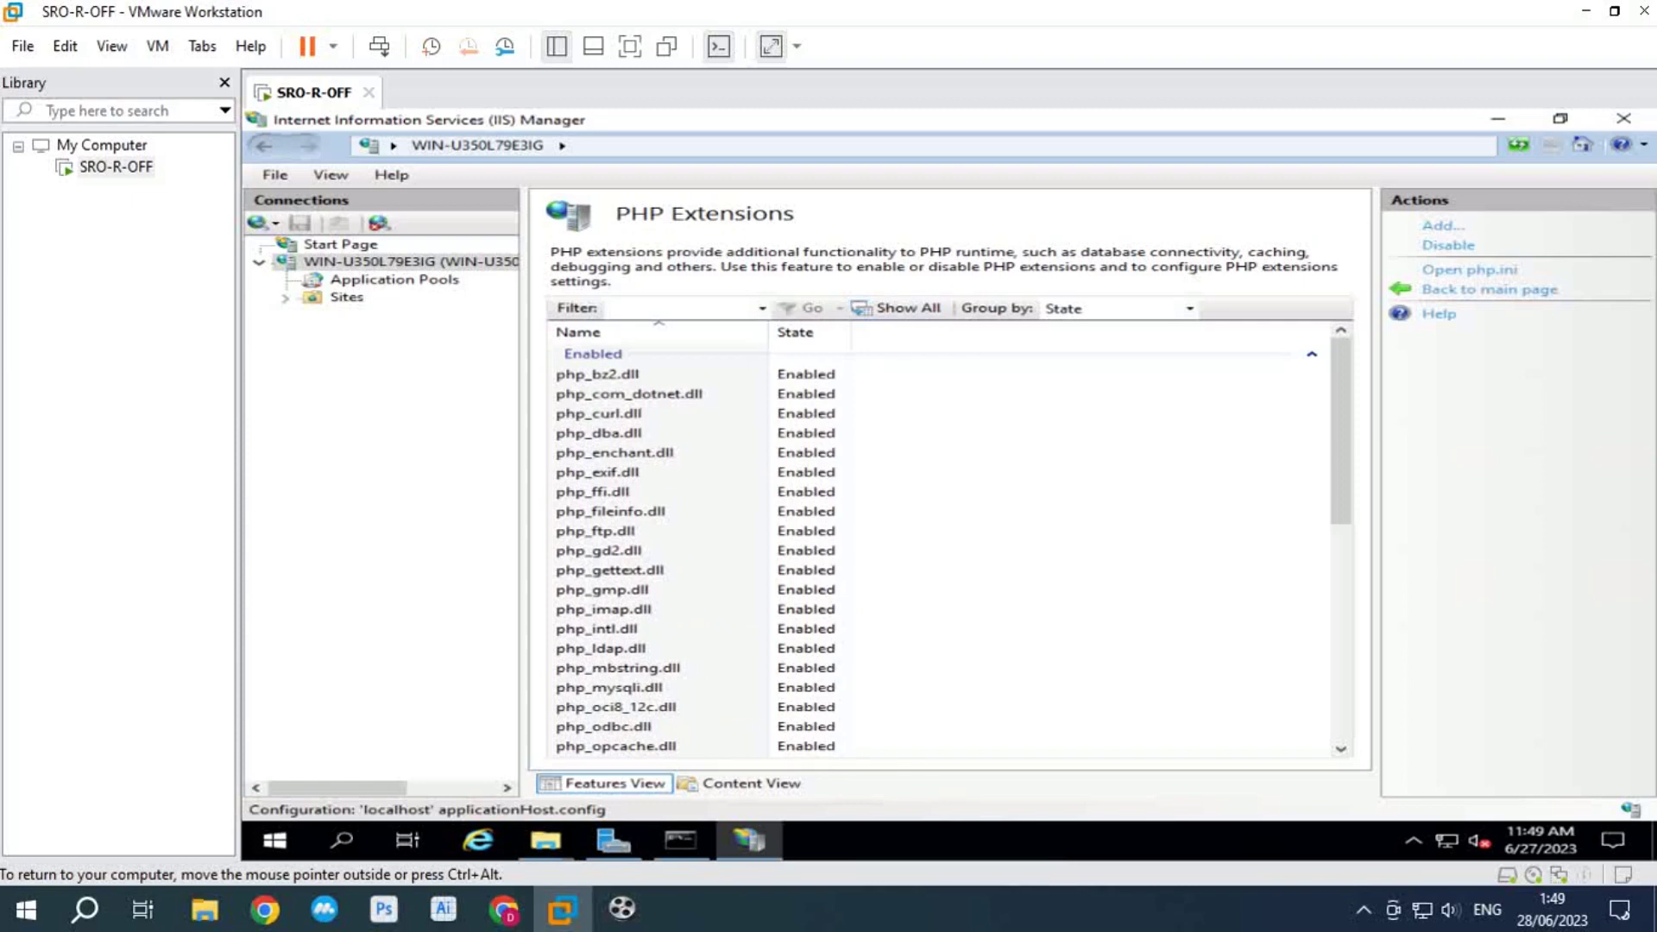
click(341, 244)
Step: Set the server's ASP Enable Server-side Debugging to True, apply it, and show the Sites list
click(350, 260)
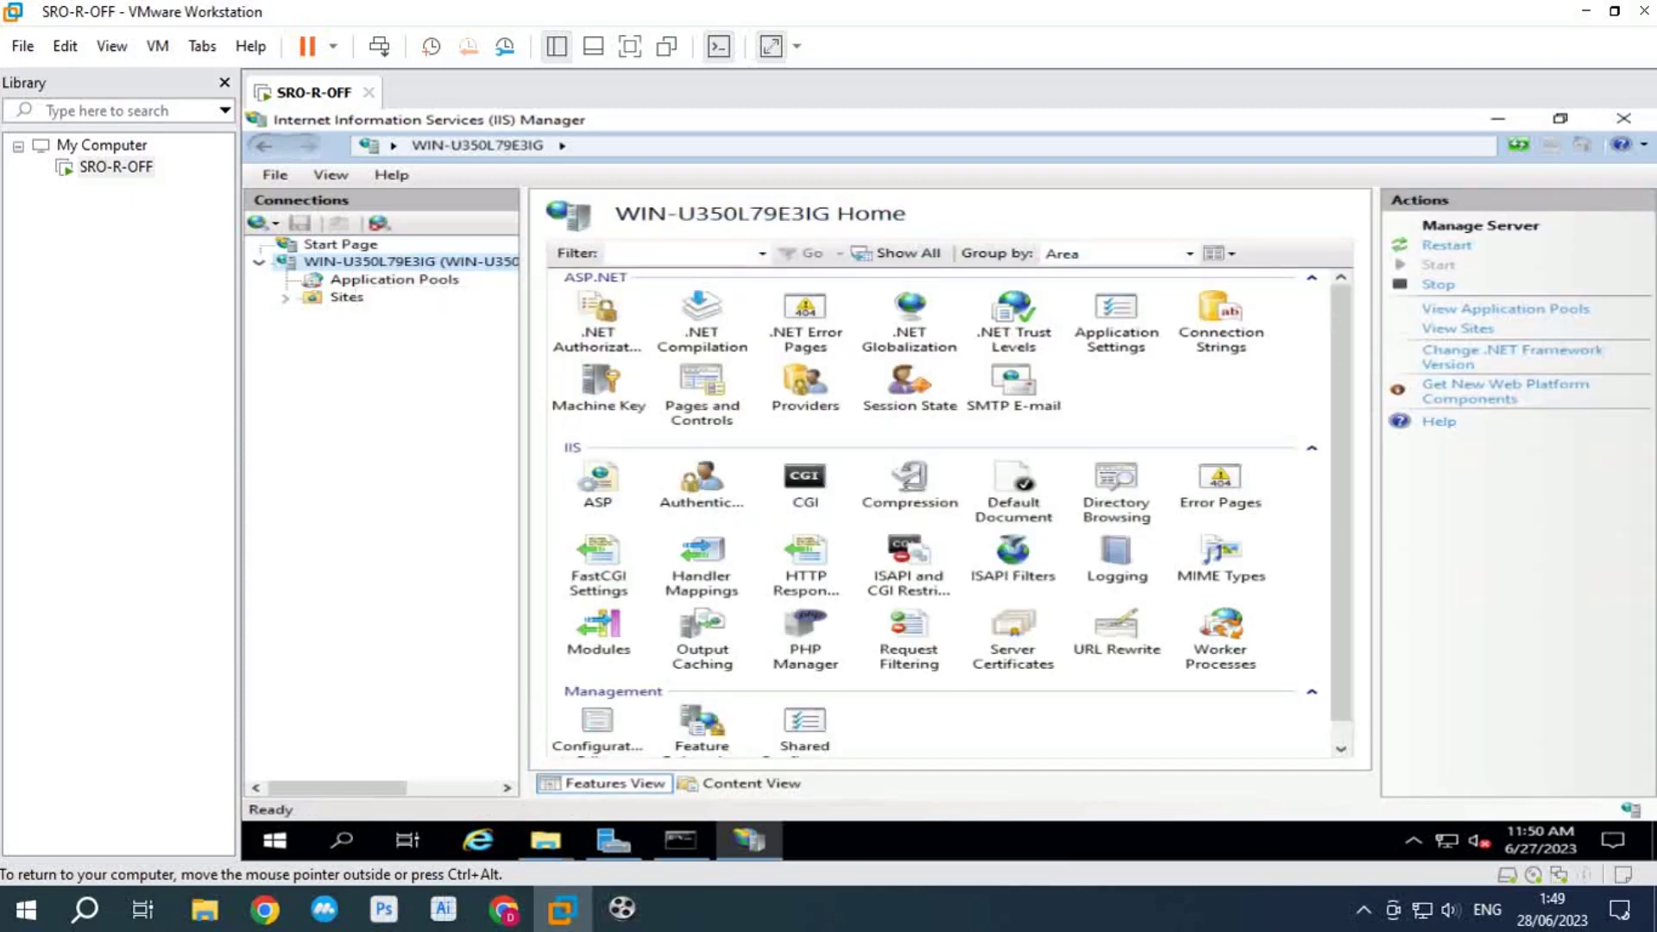
double_click(598, 483)
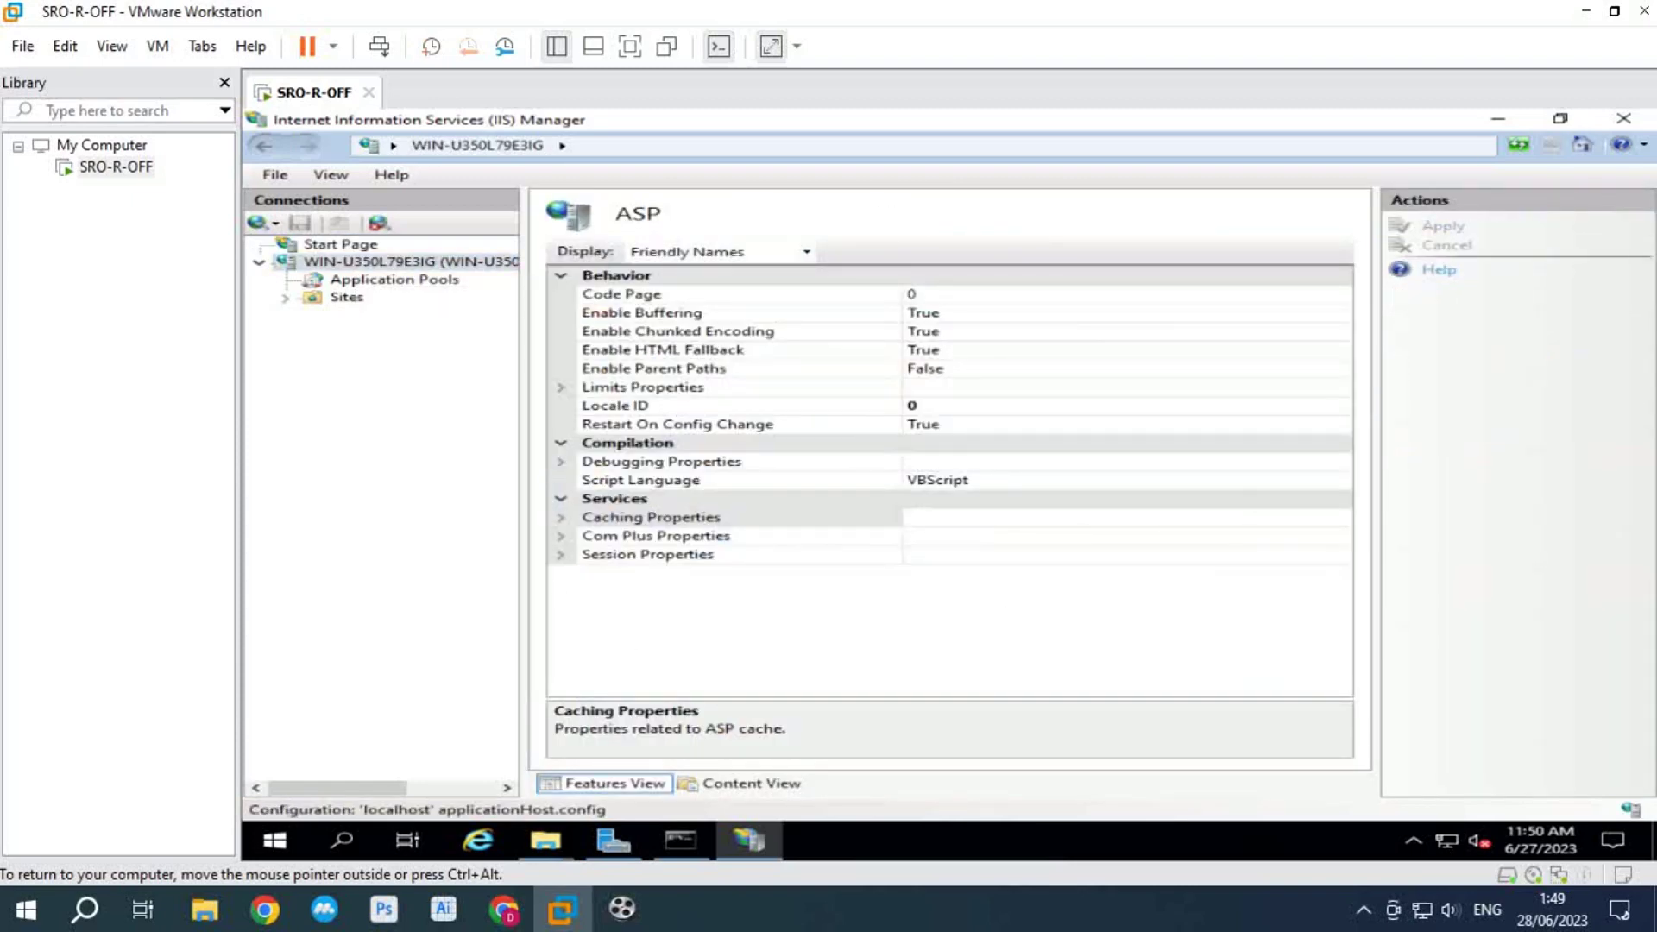
click(561, 462)
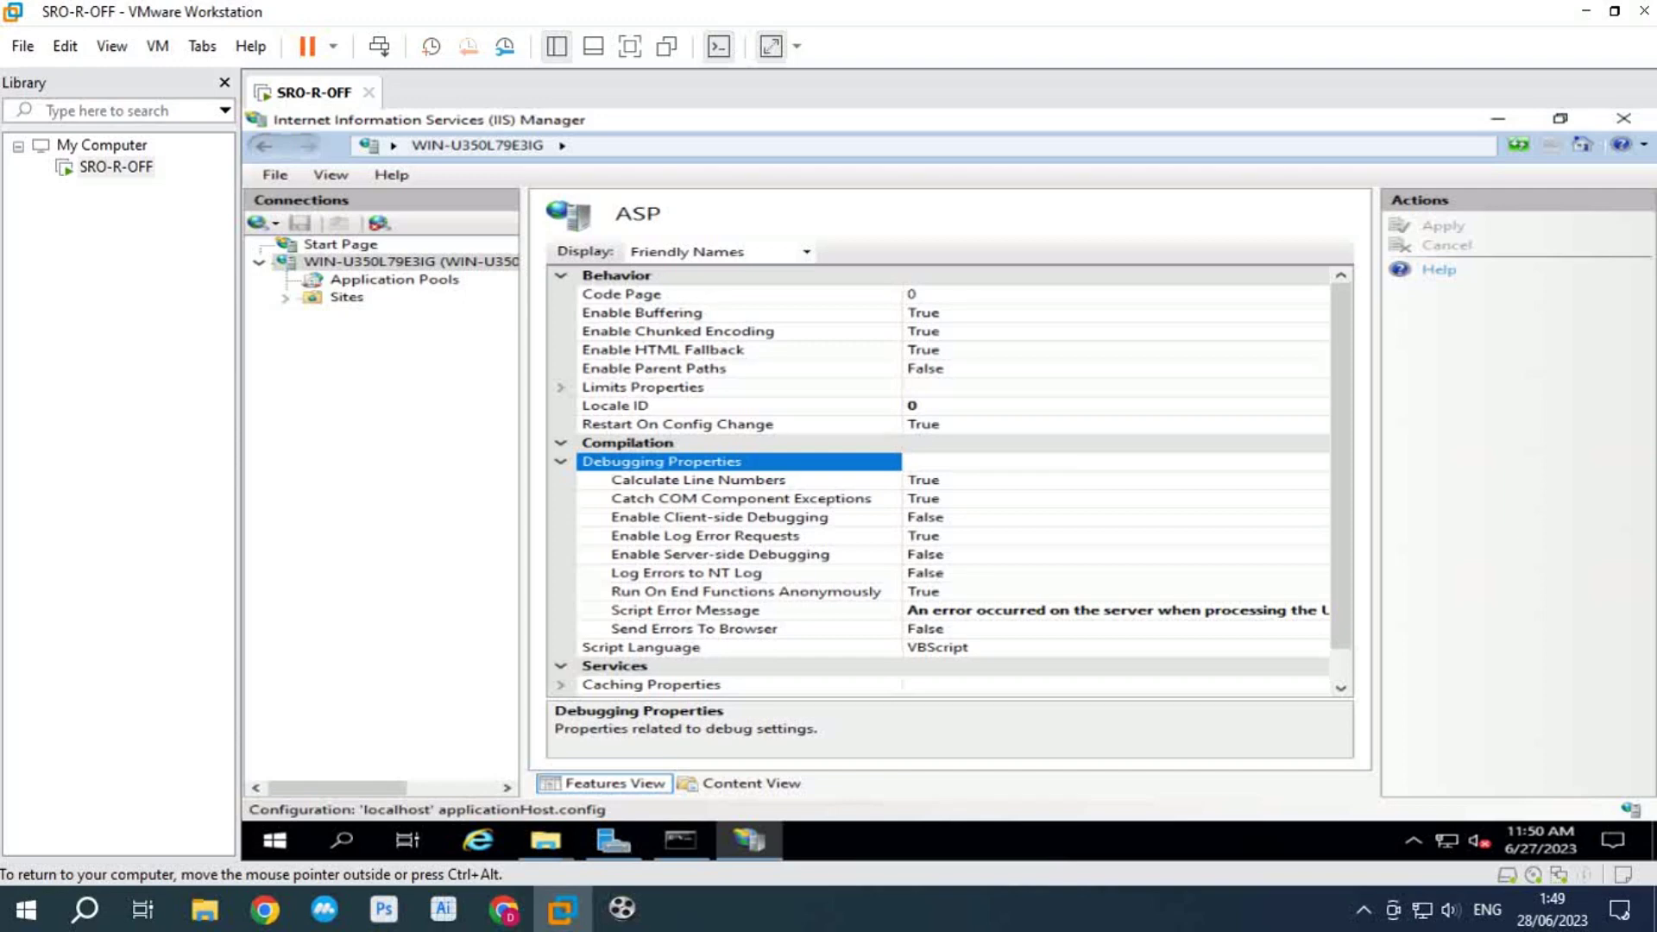
click(720, 554)
click(1316, 555)
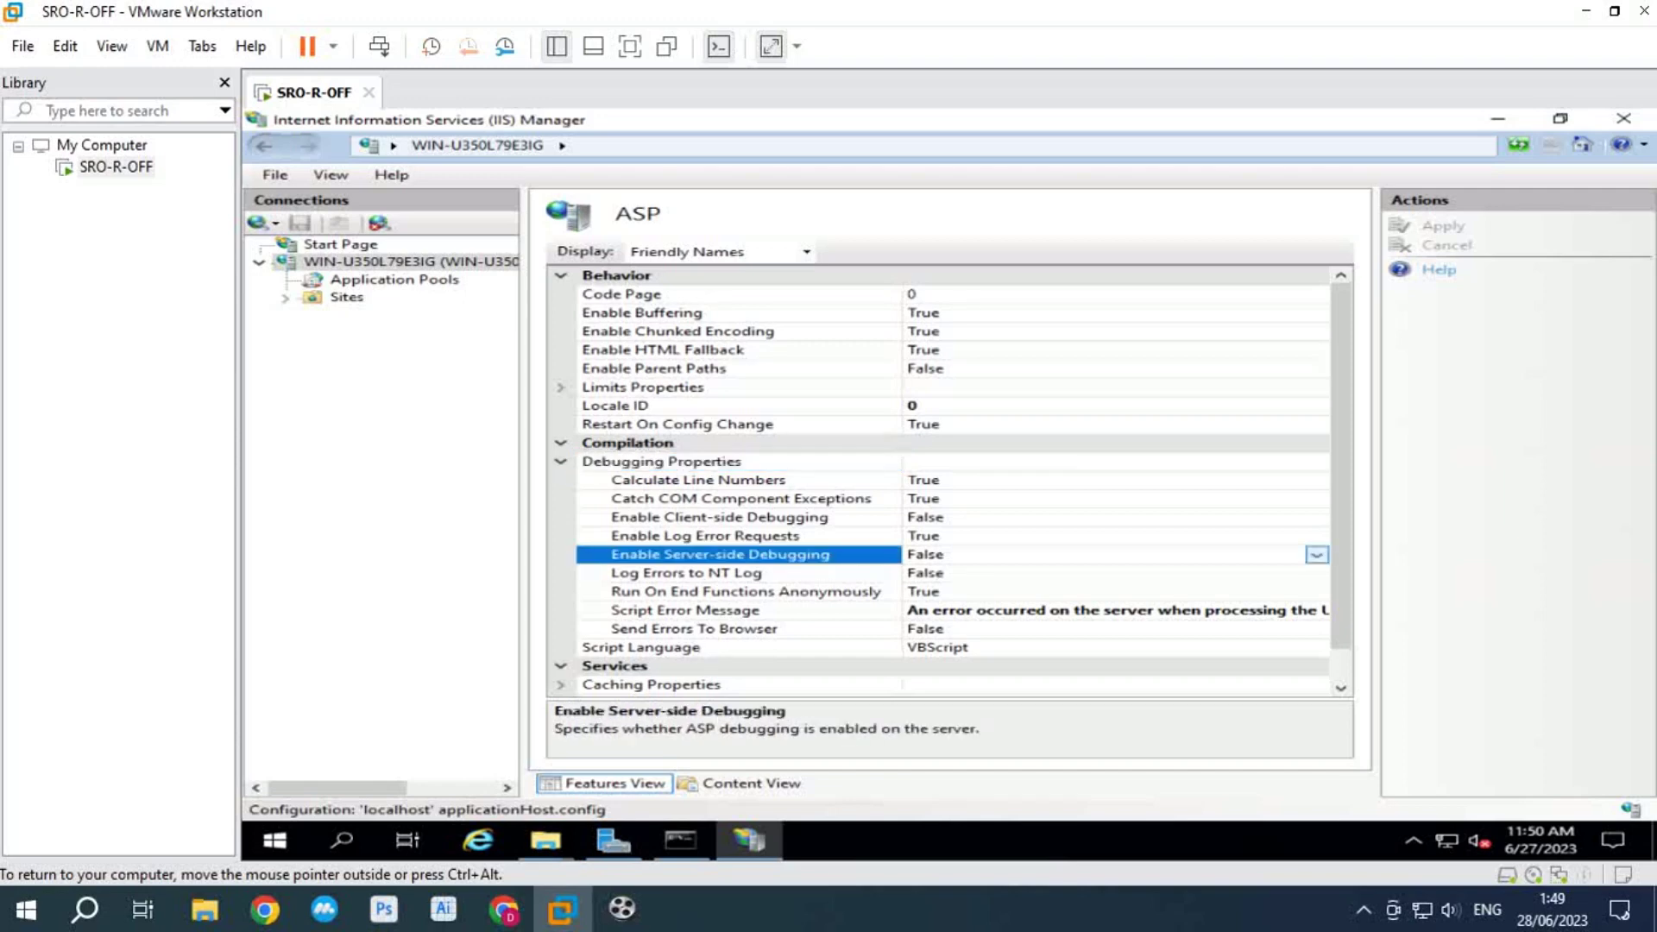
click(921, 574)
click(1442, 225)
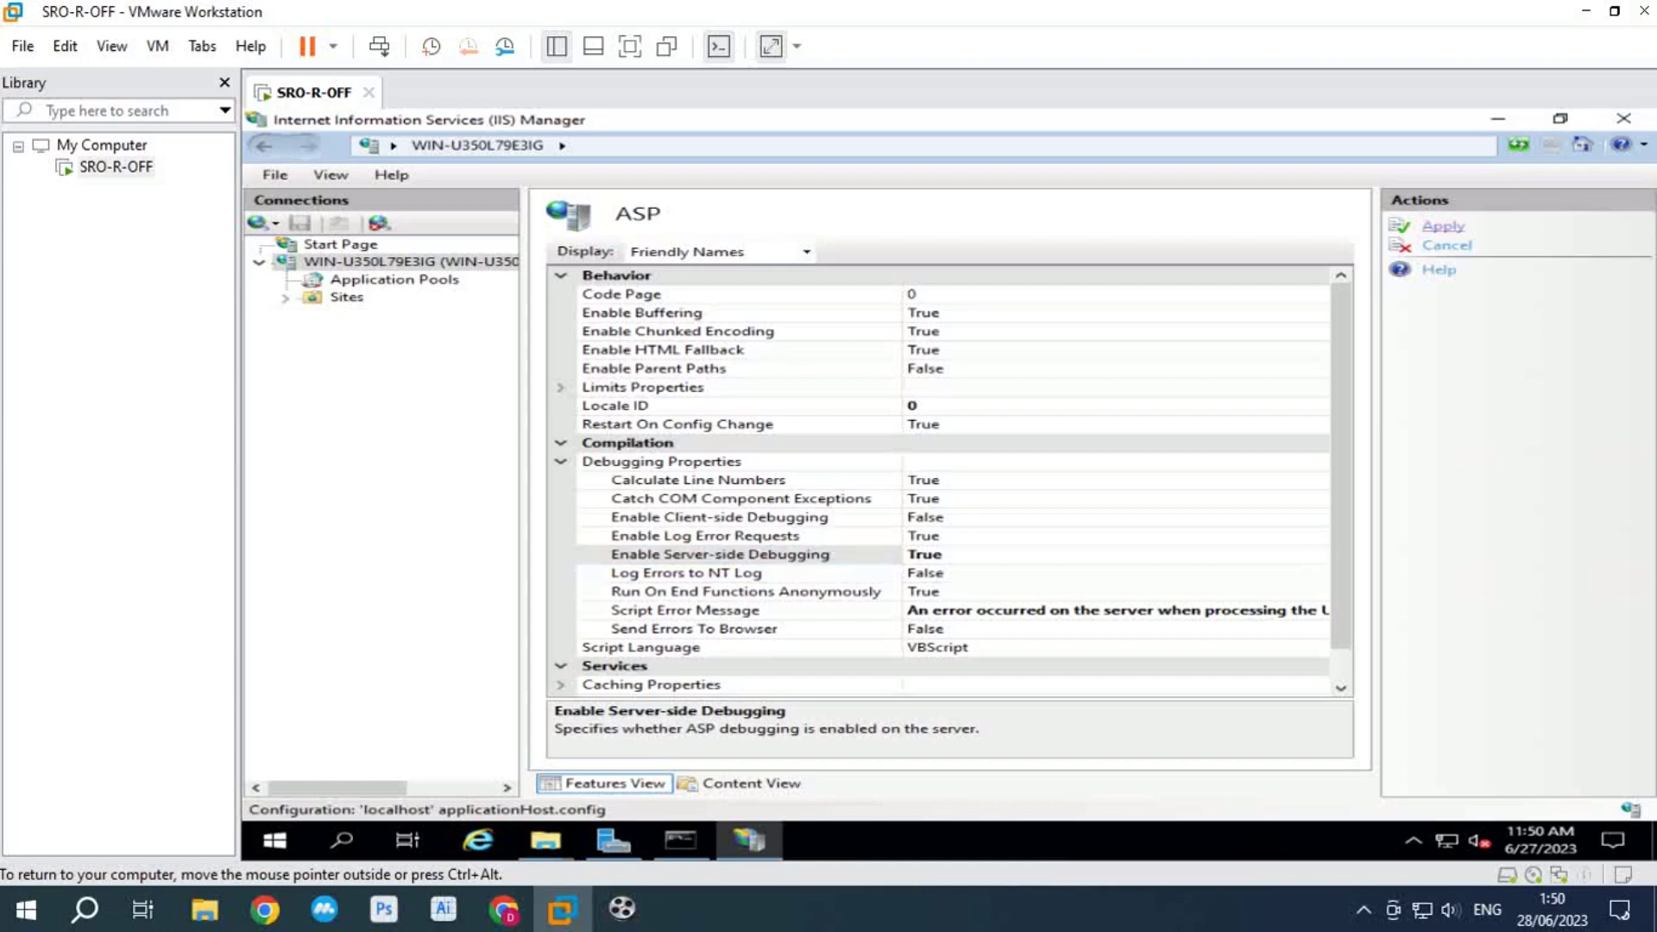
click(346, 298)
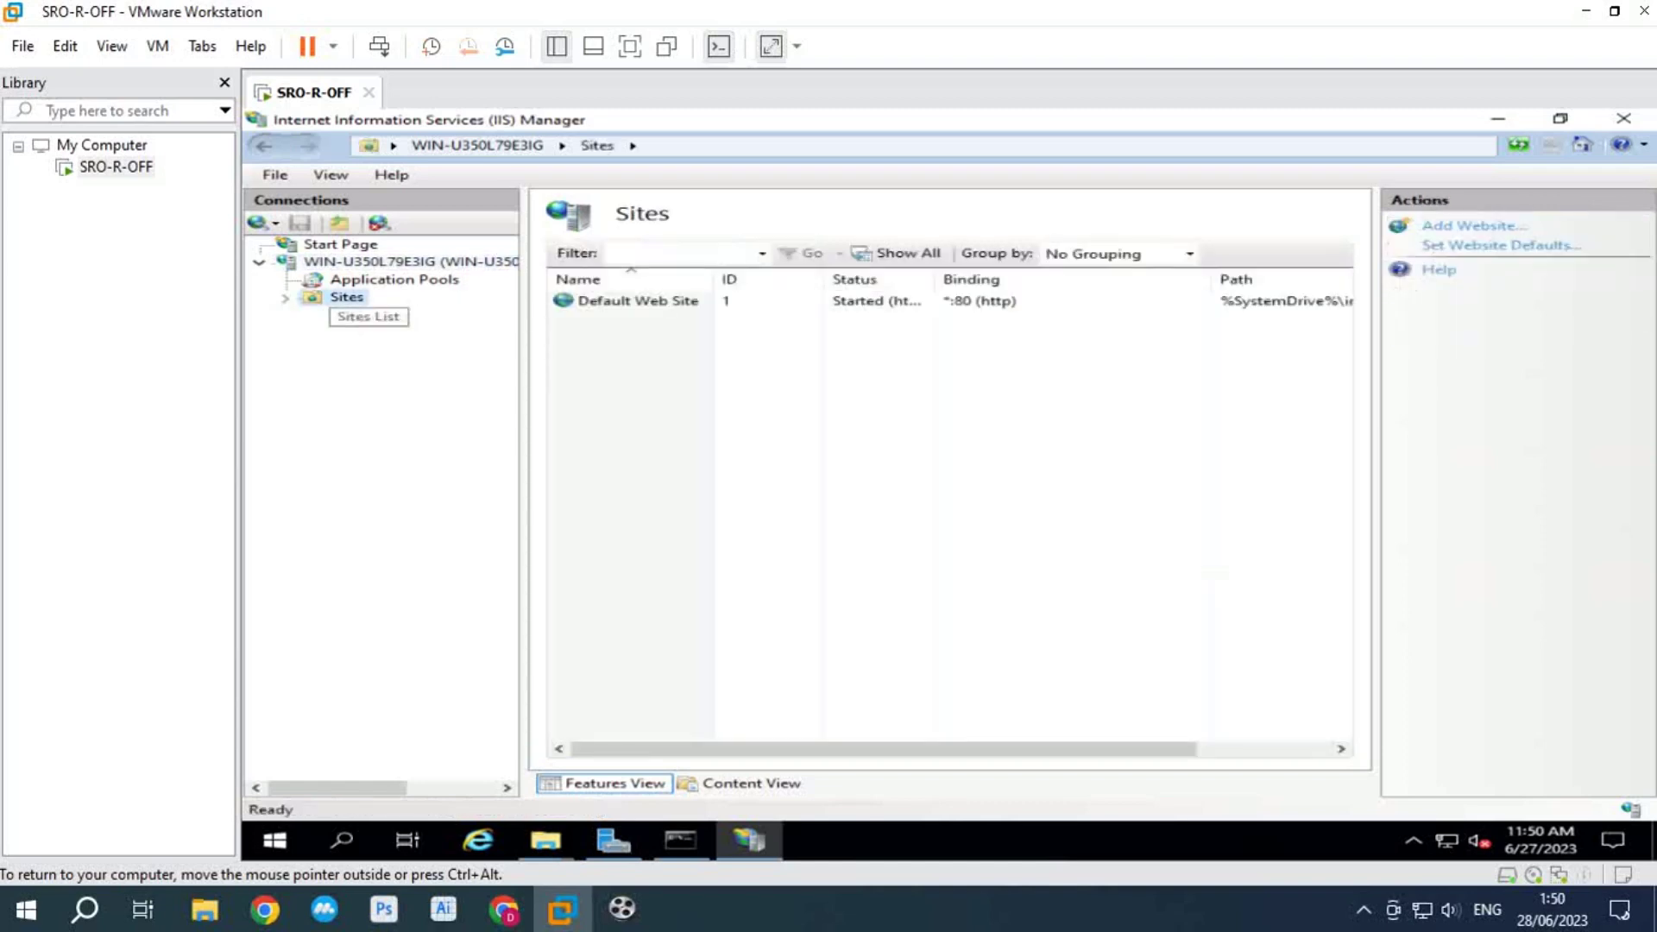
Step: Add website 'webmall' with path C:\inetpub\wwwroot\webmall_php and host name webmall.localhost
click(1469, 225)
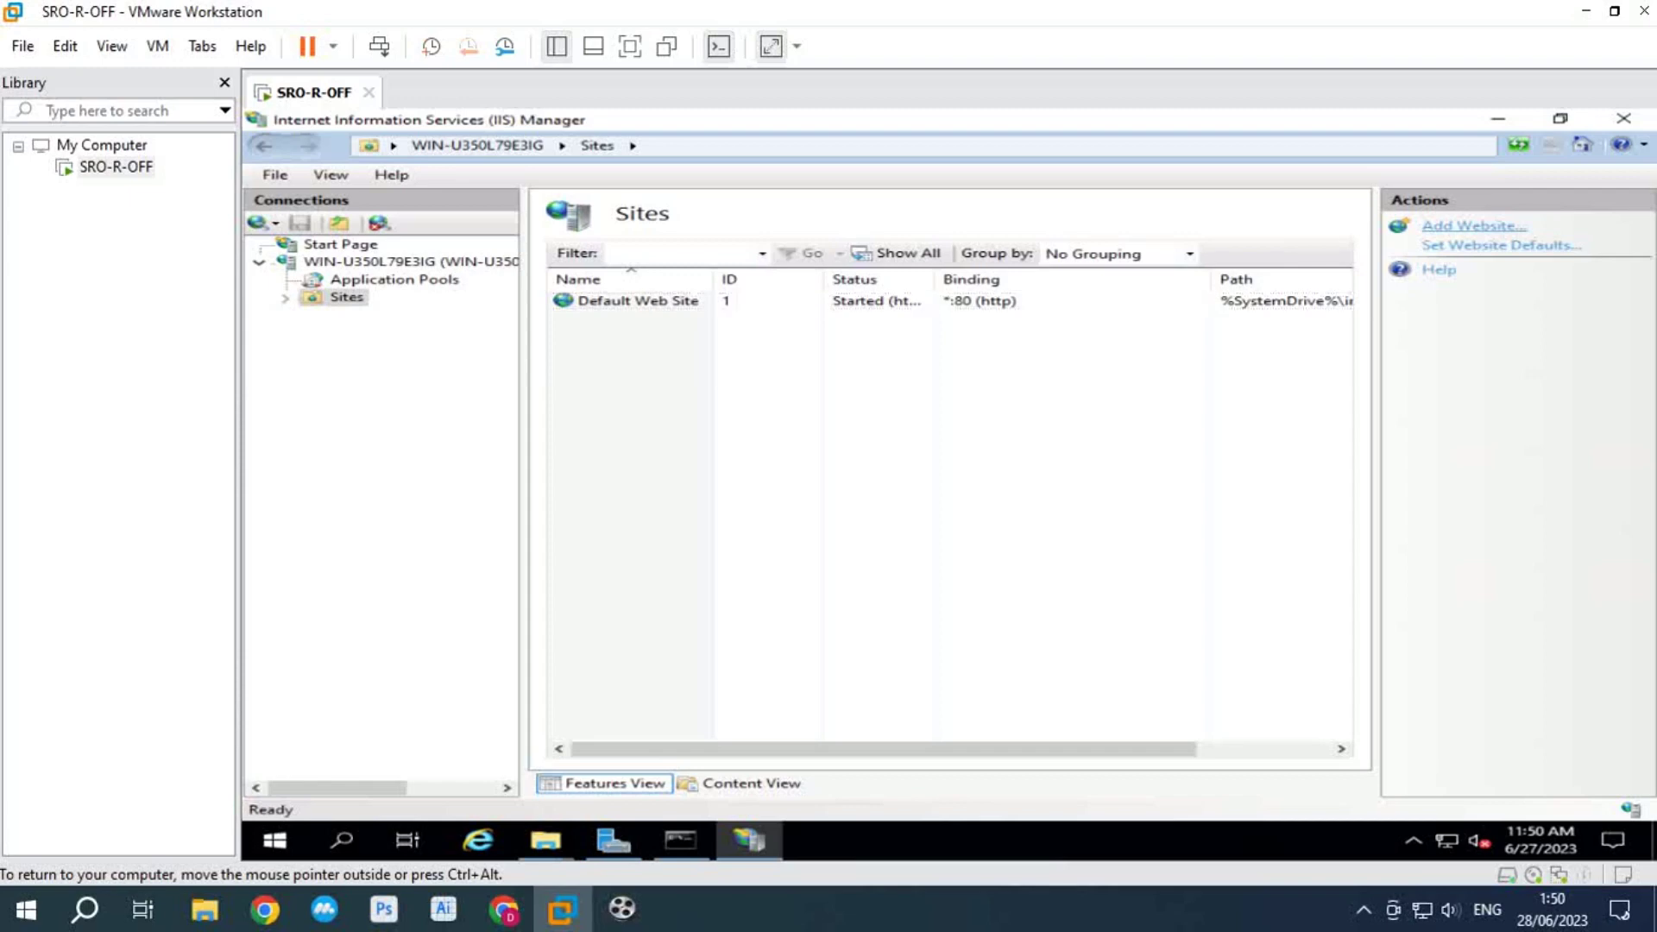
text(webmall)
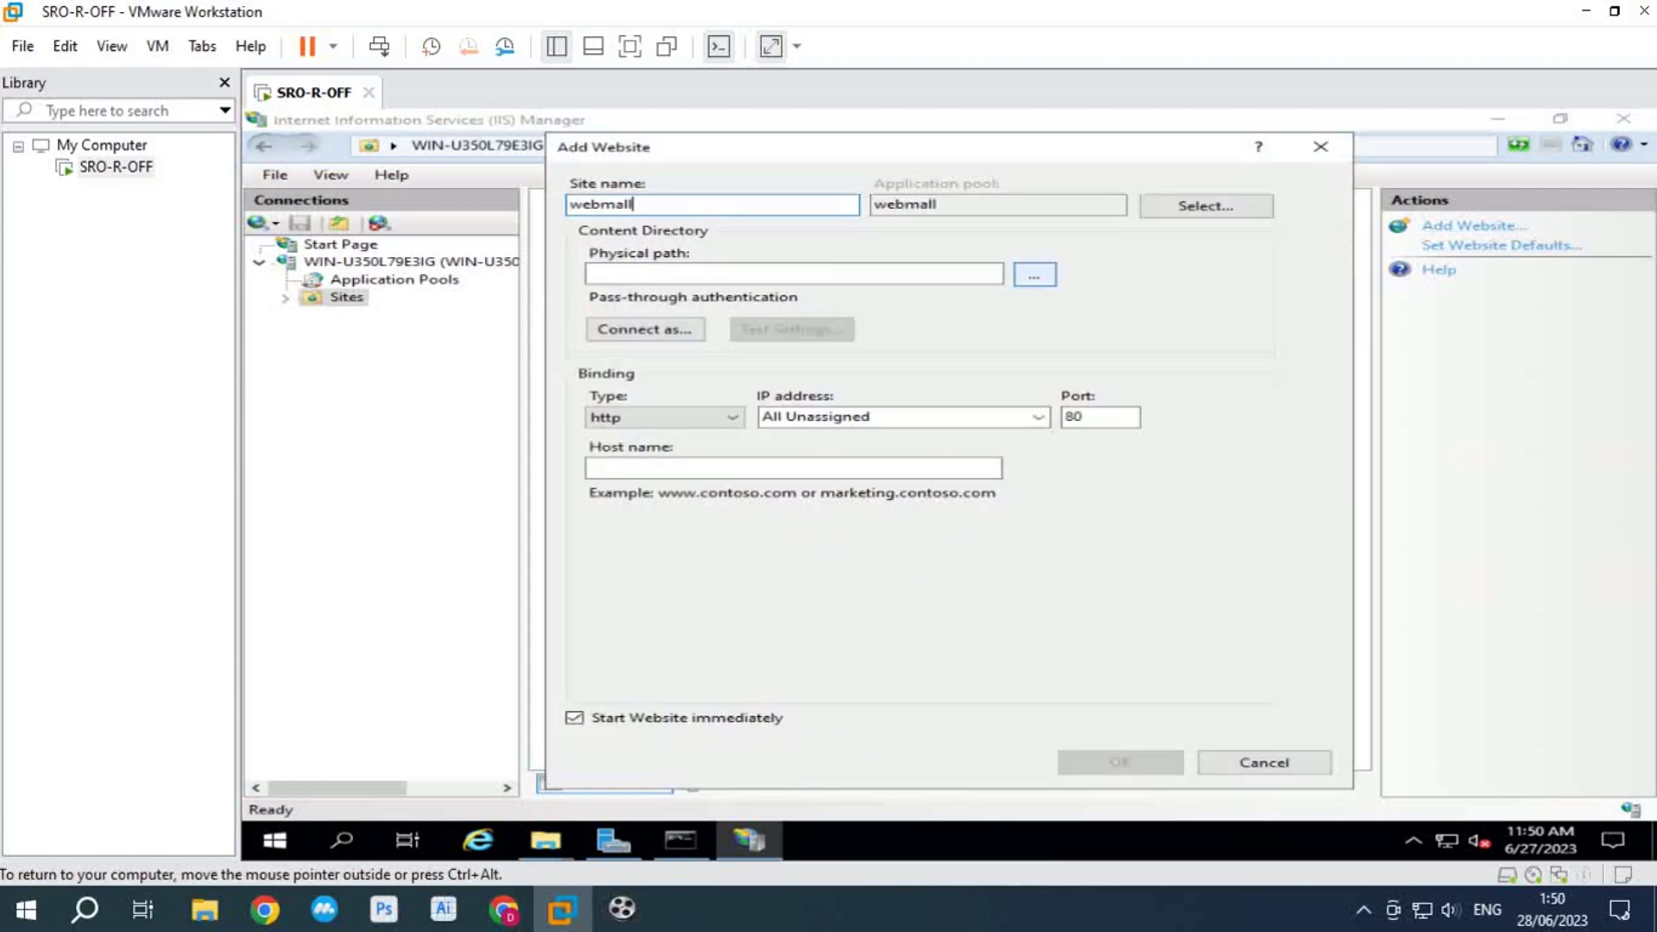
click(1035, 275)
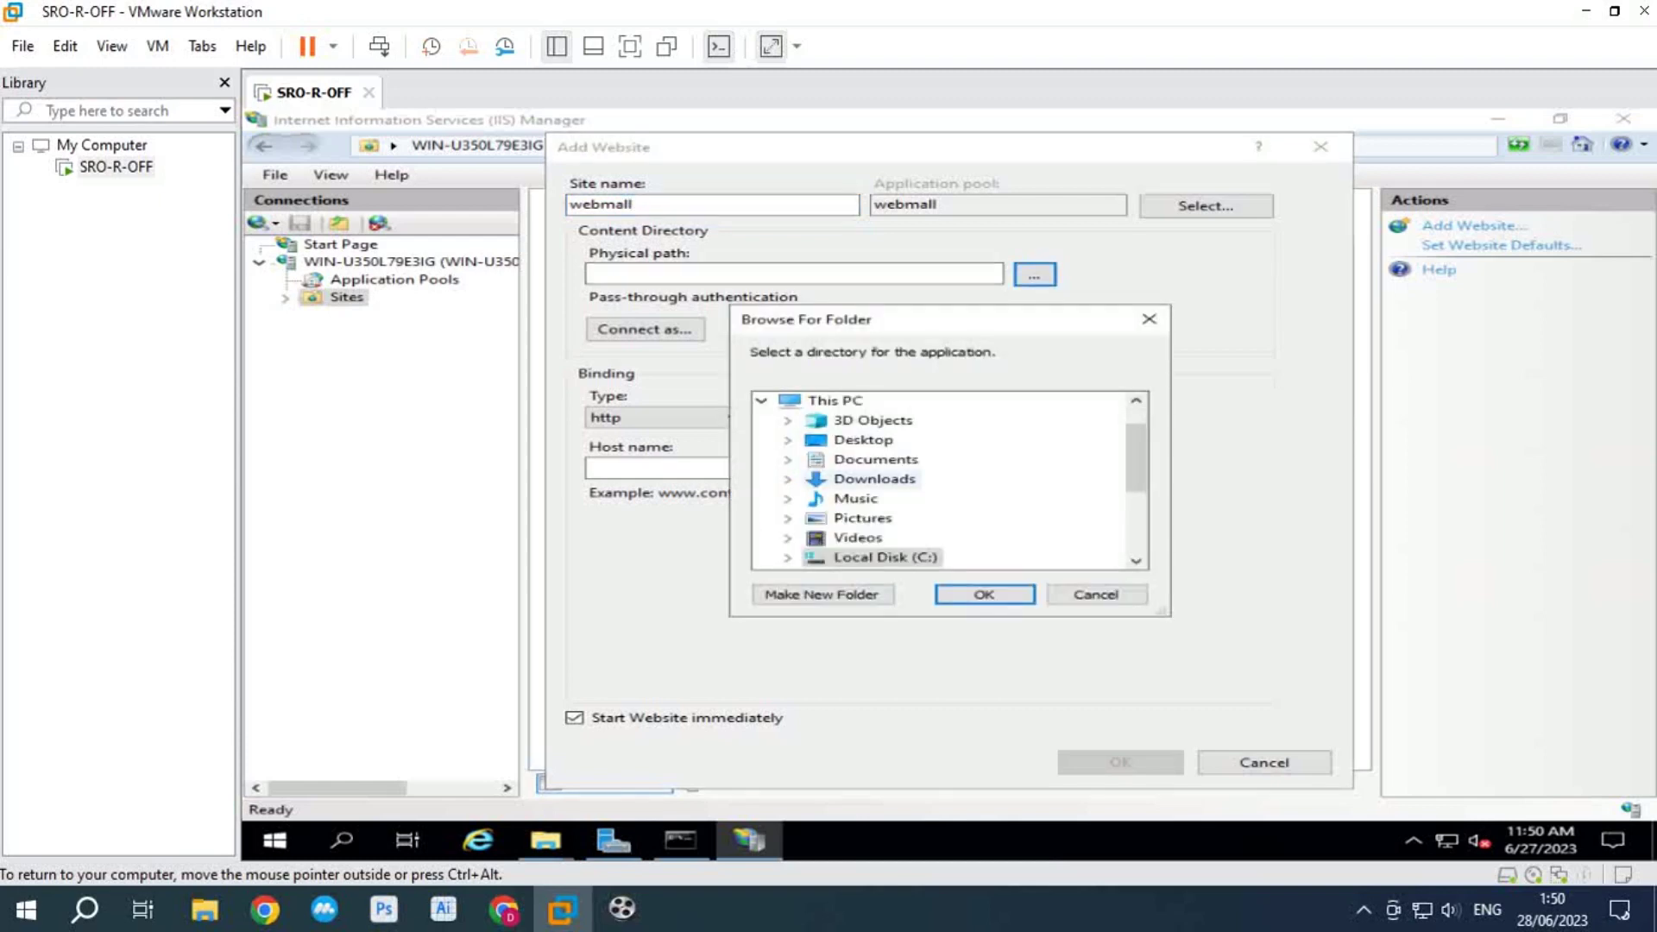
double_click(885, 558)
click(813, 421)
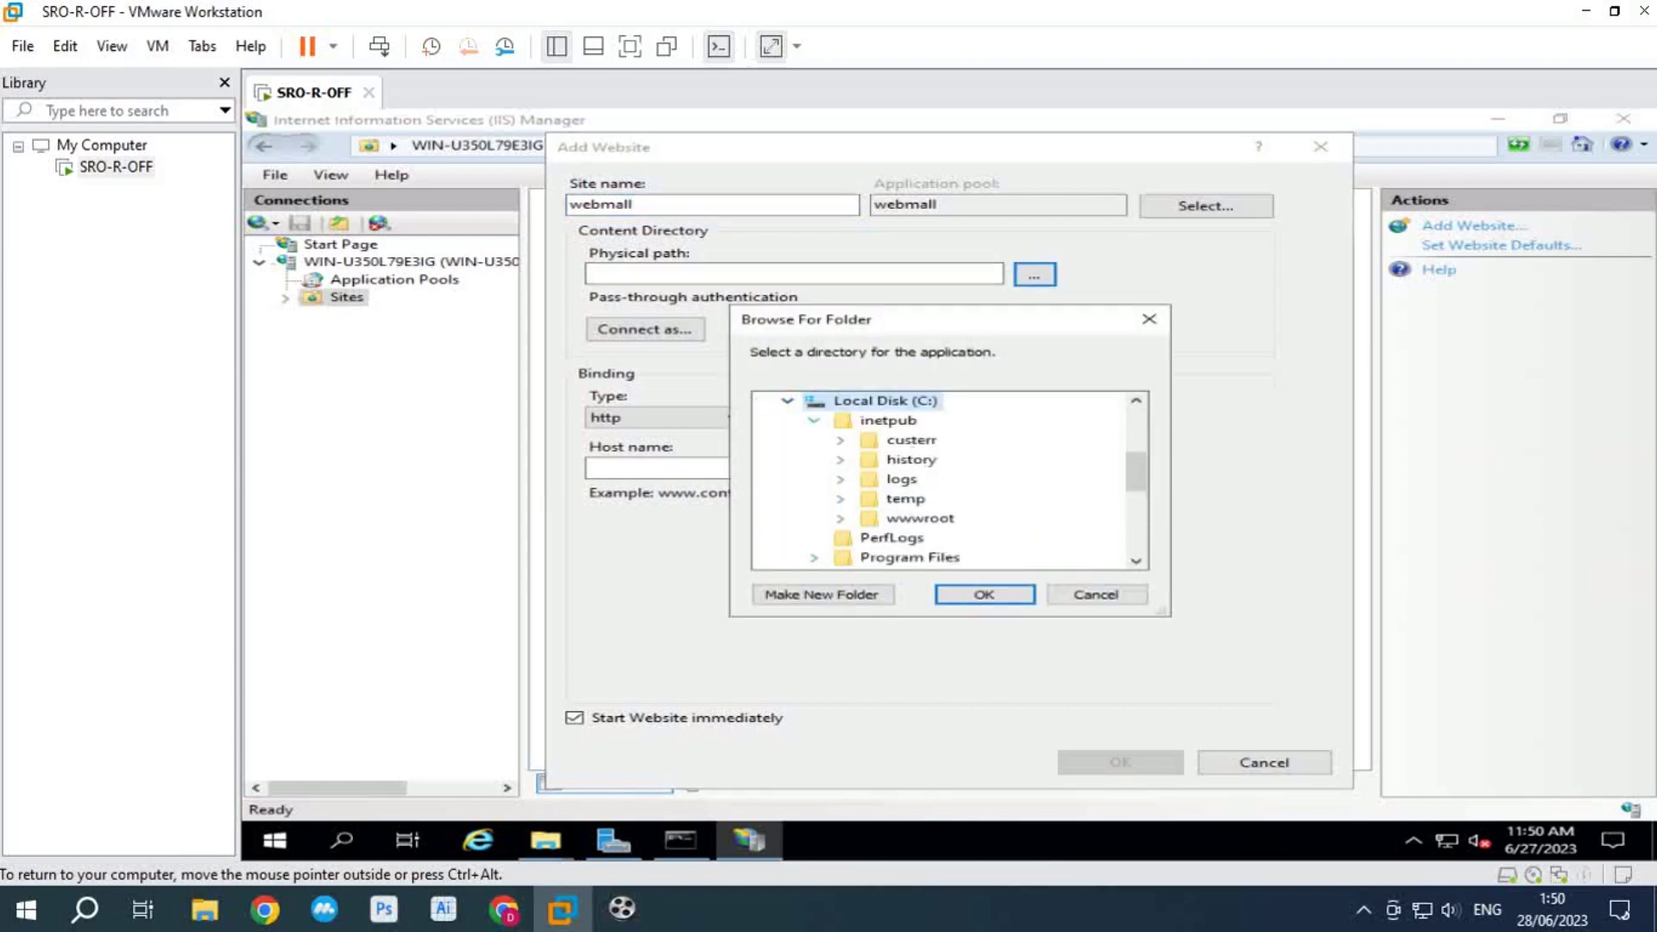
click(840, 518)
scroll(949, 517, down, 1)
double_click(960, 498)
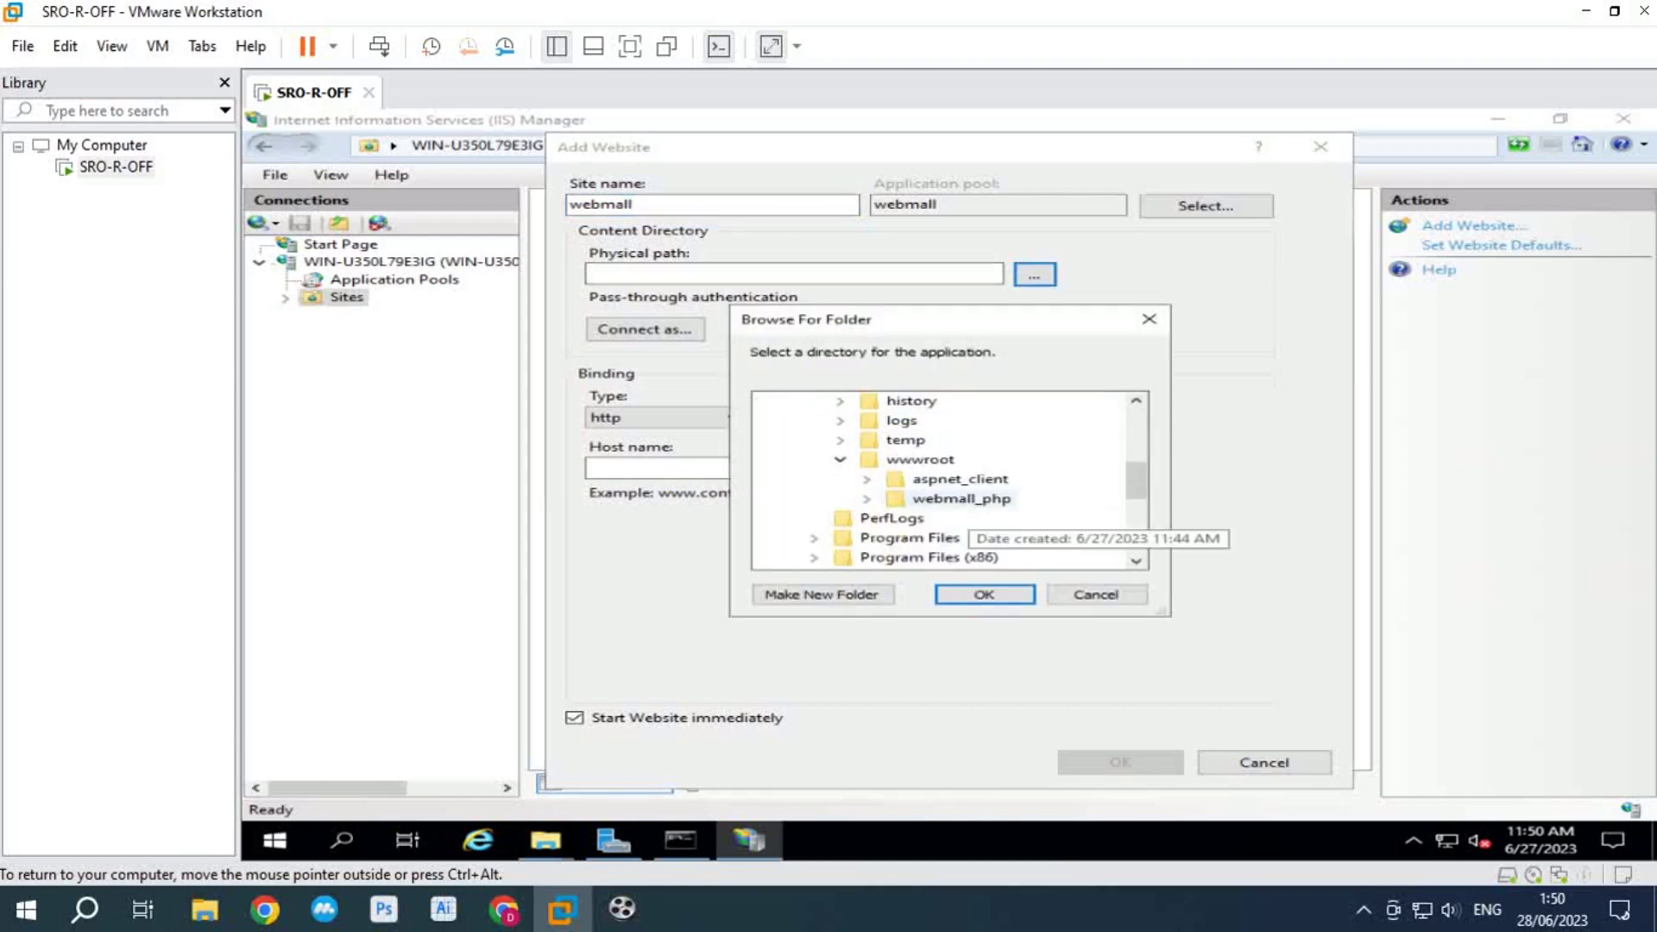
key(Return)
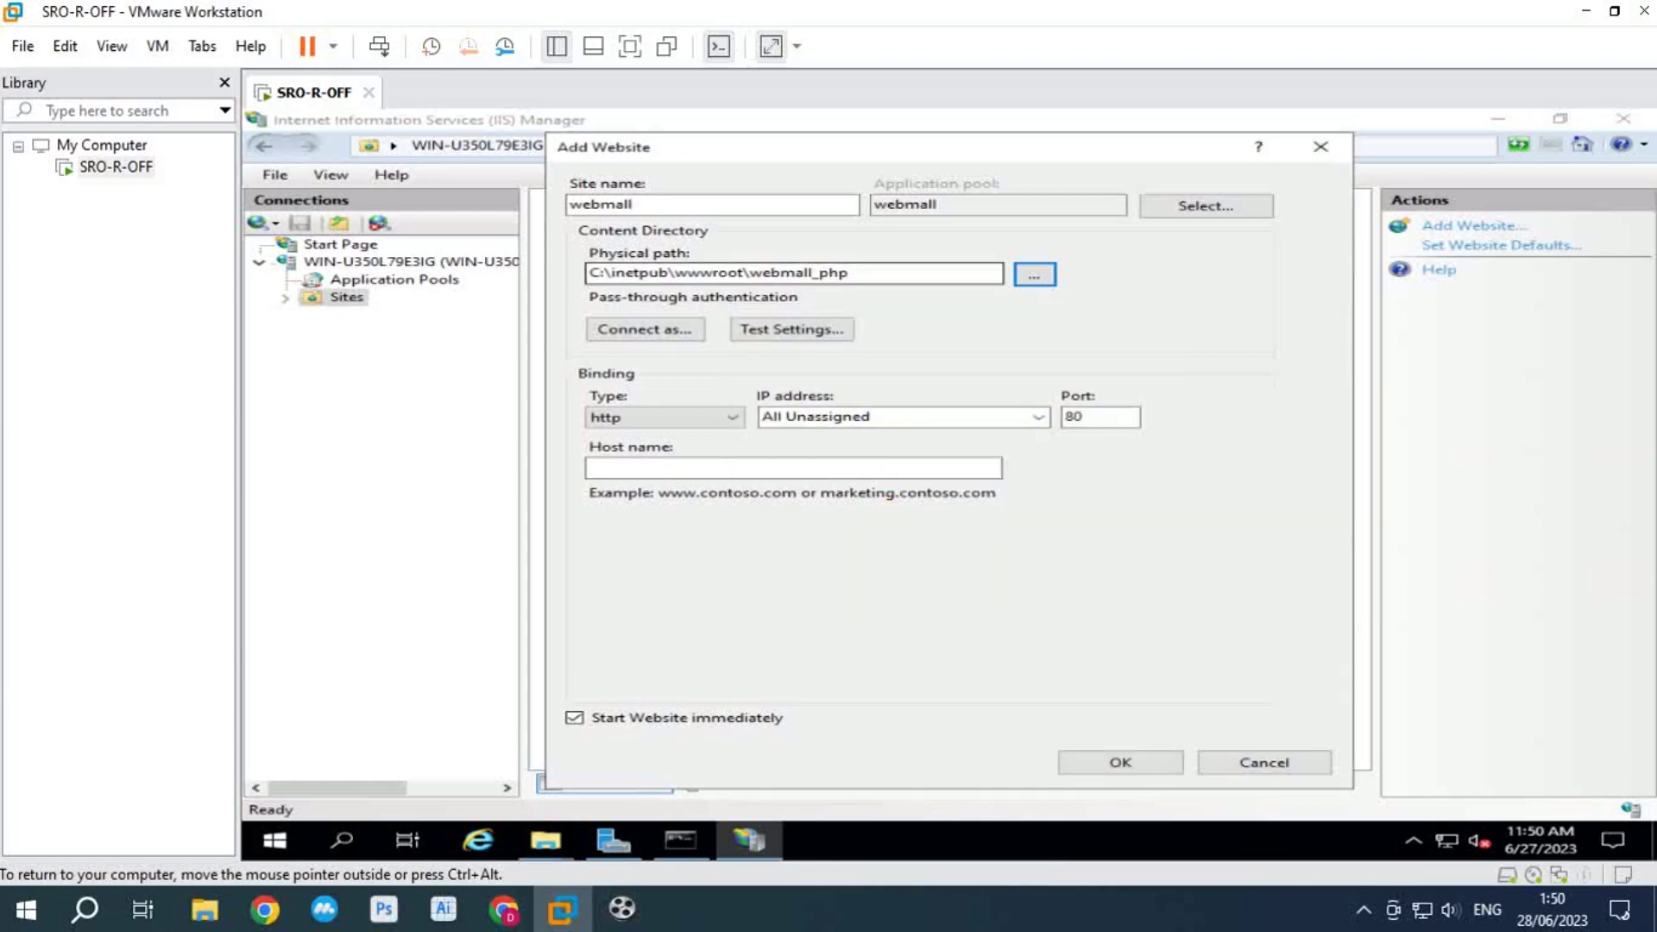
click(793, 467)
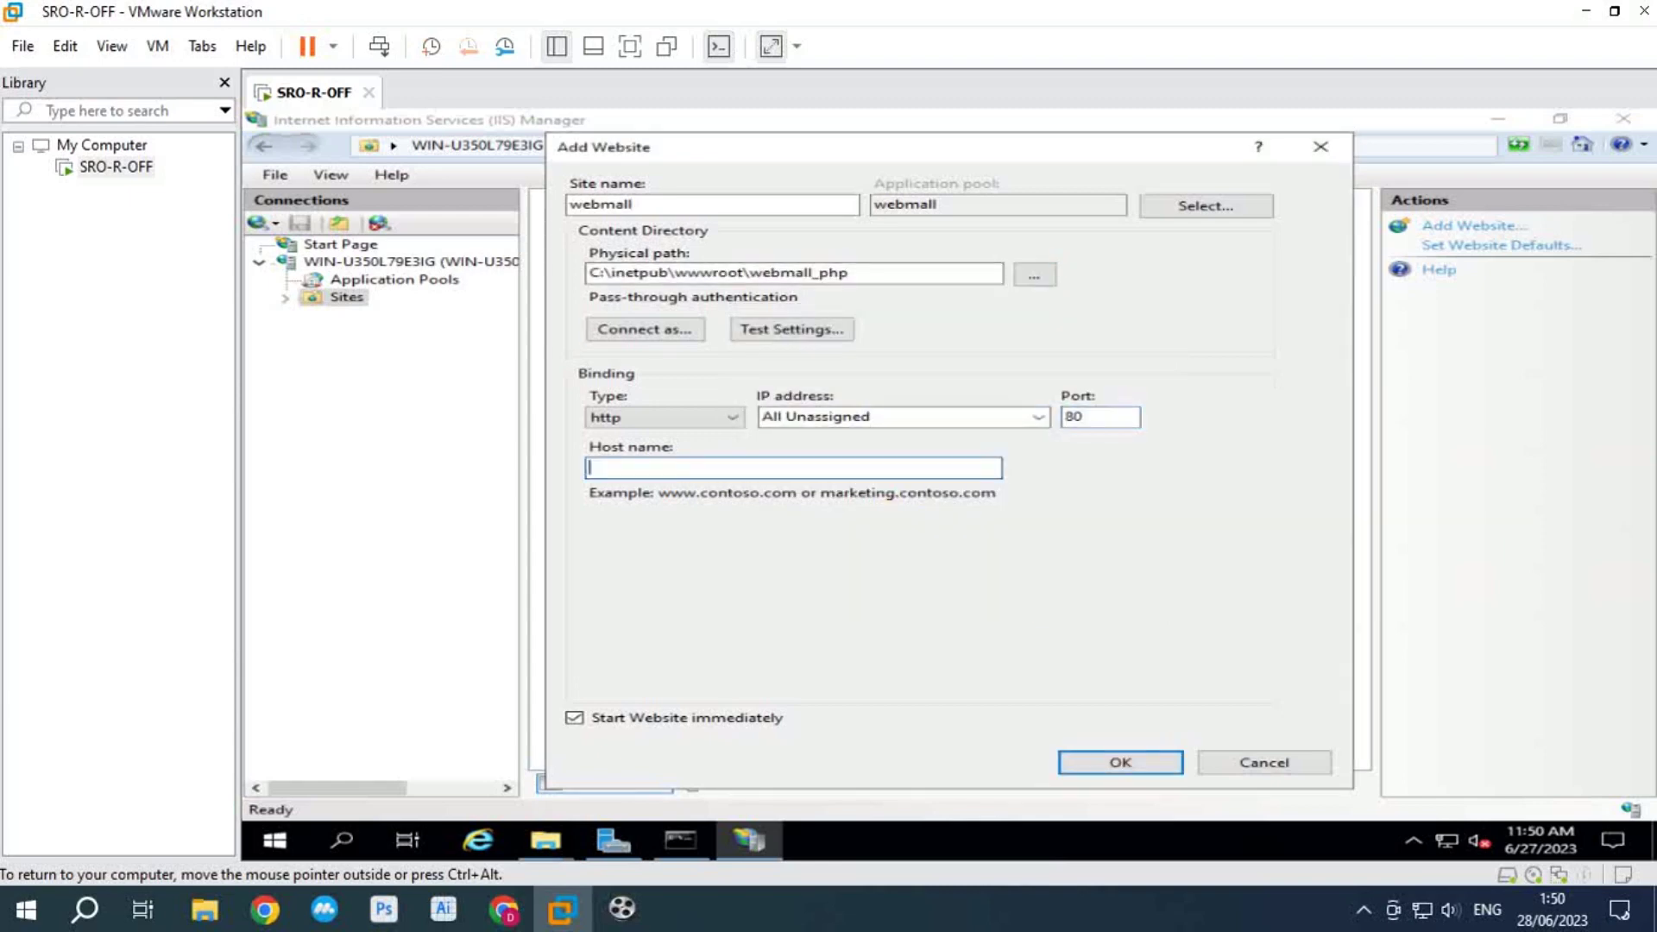
text(webmall.localhost)
key(Return)
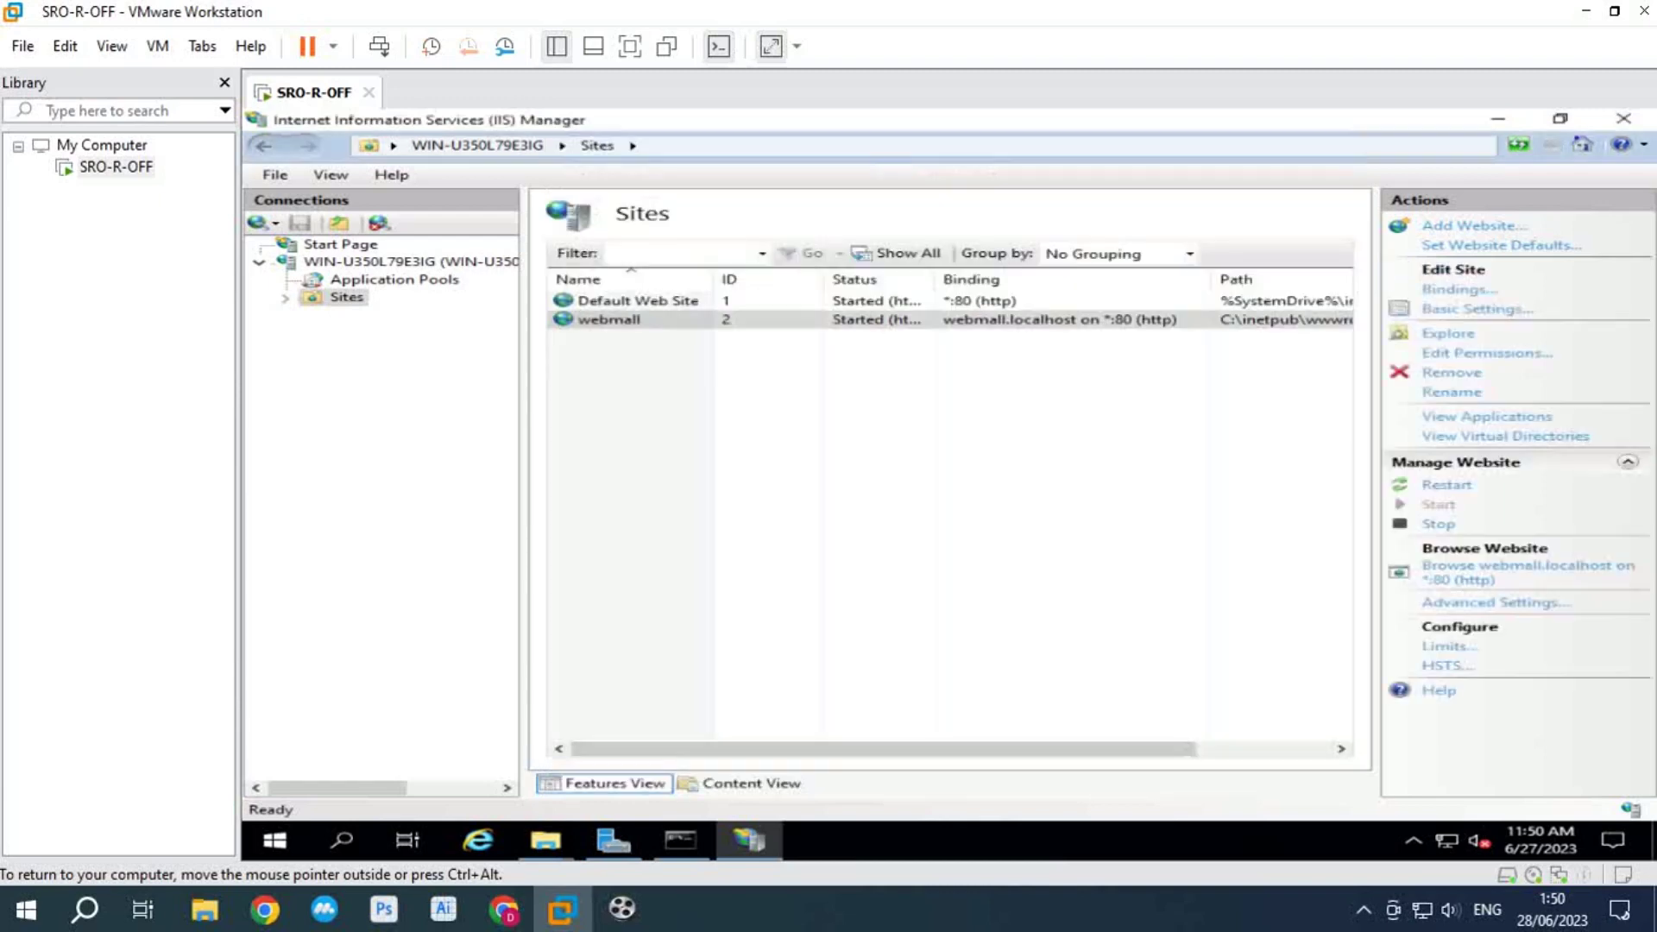
Step: Grant the Users group Full control on the webmall site's webmall_php folder, then minimize IIS Manager
right_click(653, 321)
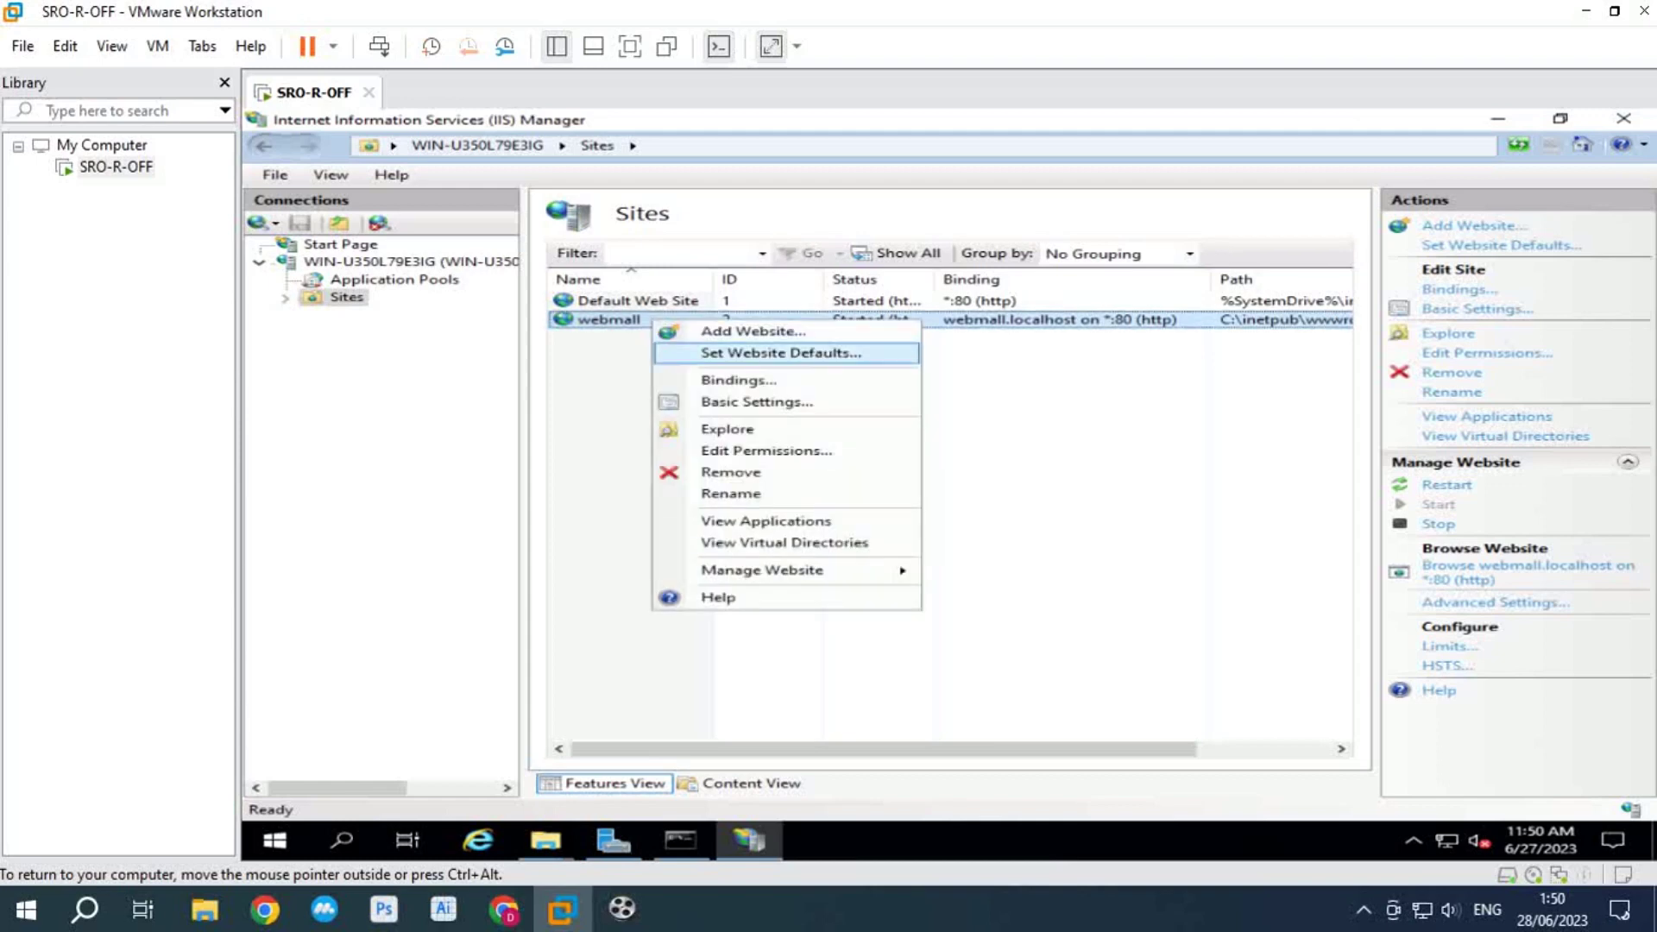
click(767, 451)
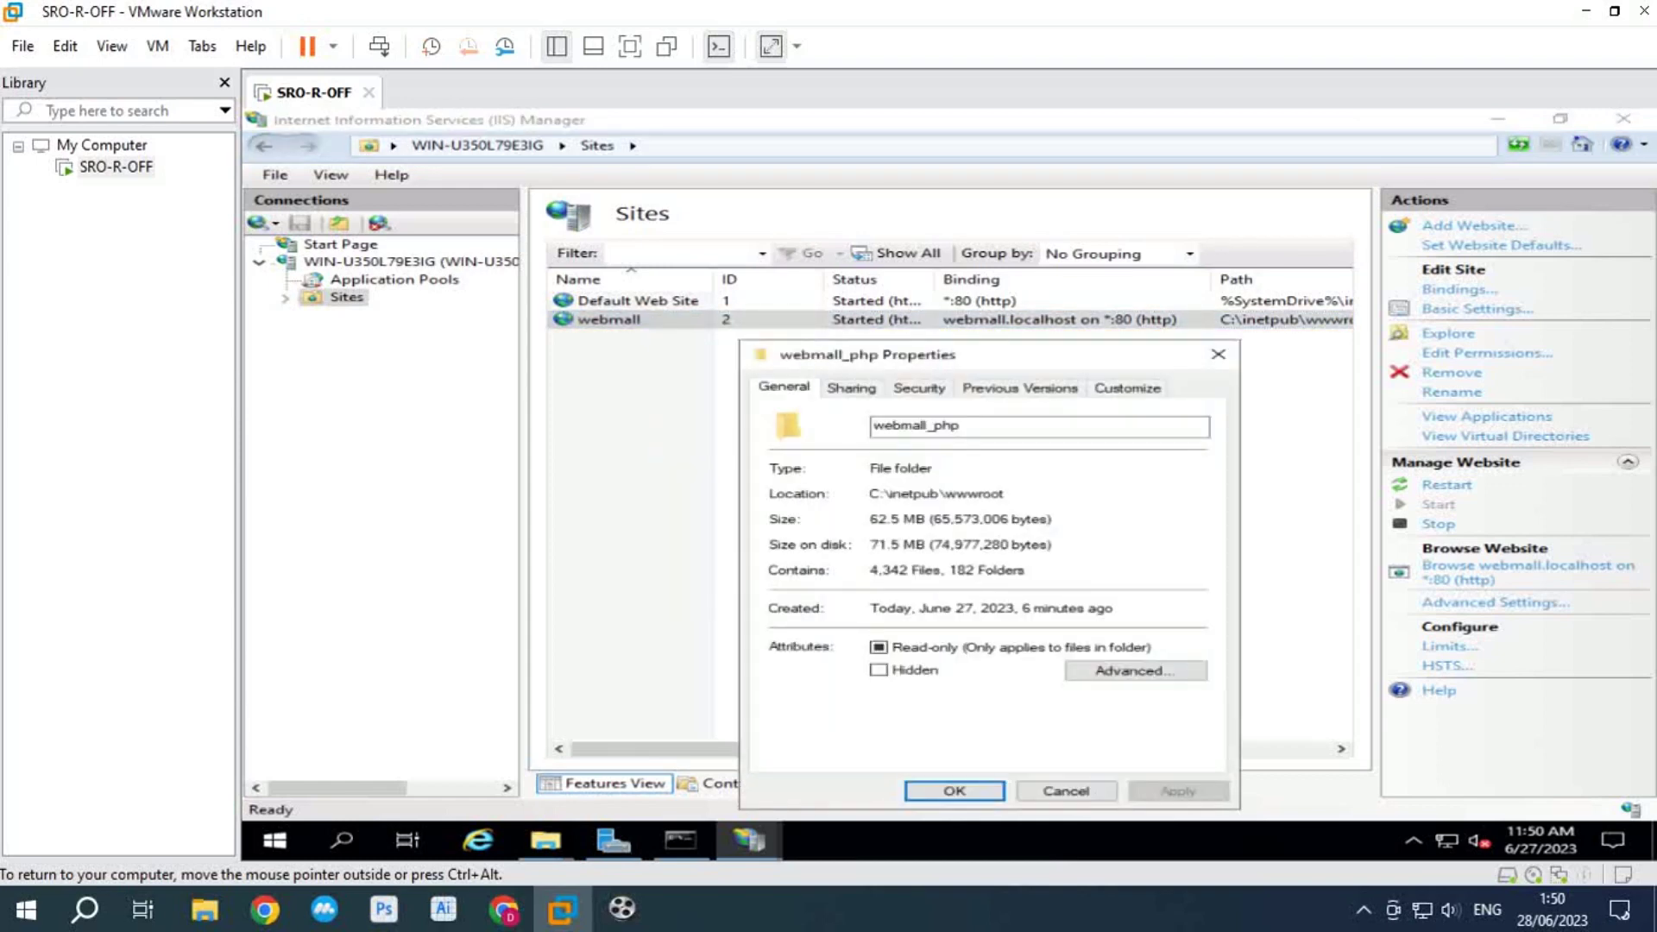
click(918, 387)
click(1147, 552)
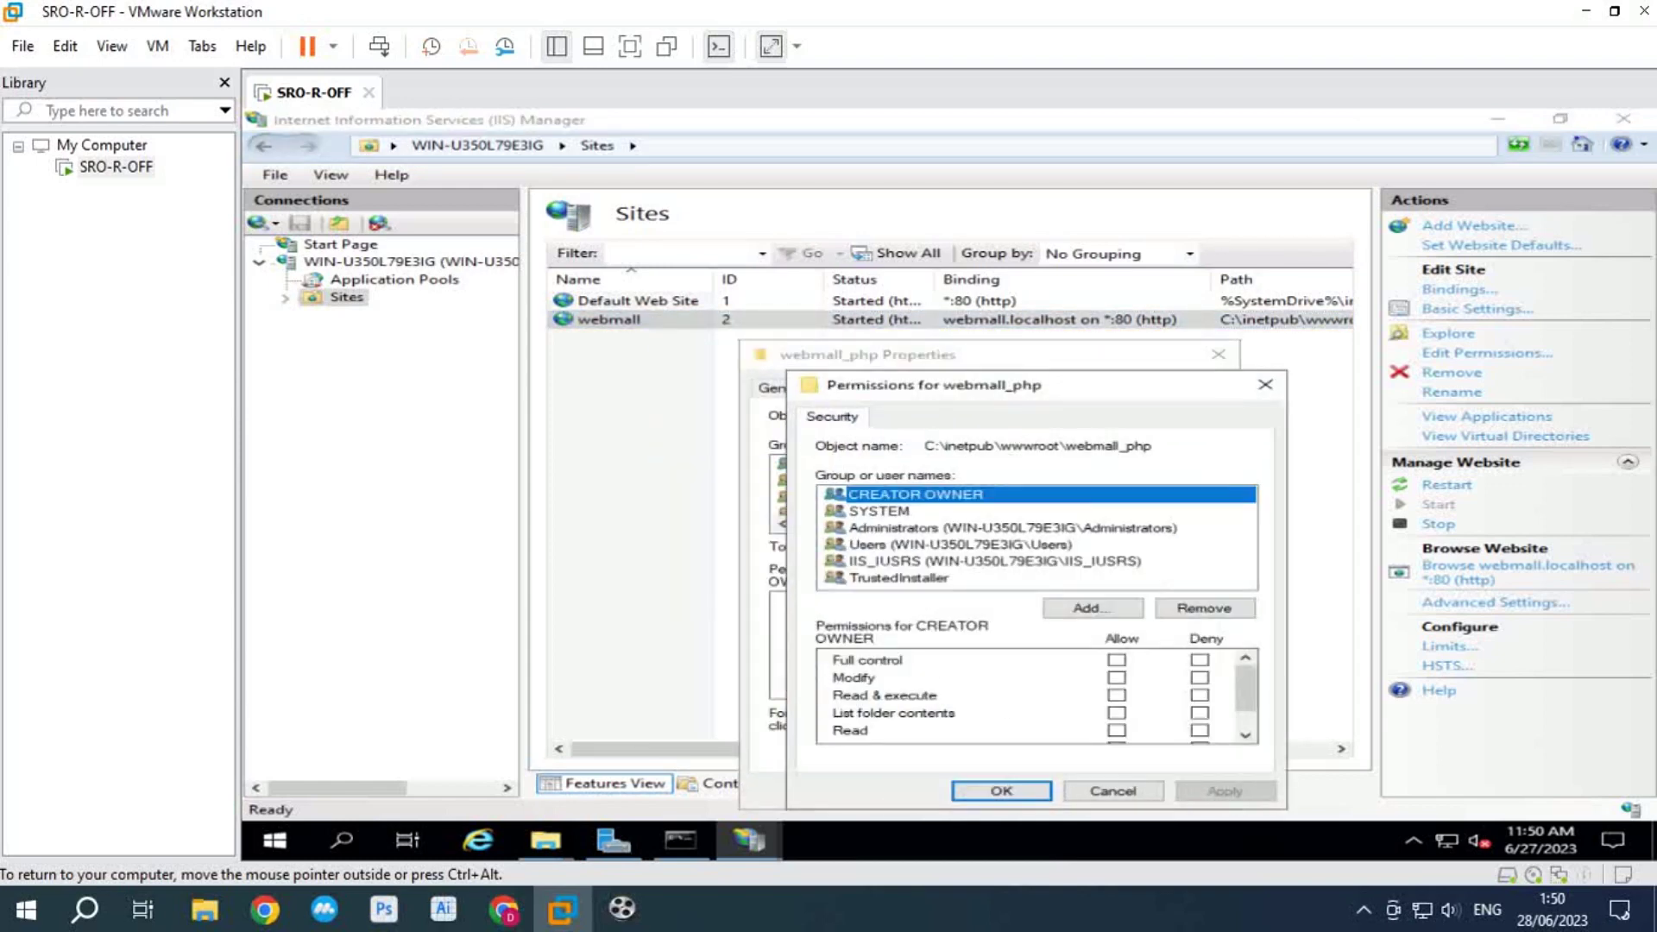
click(959, 544)
click(1116, 660)
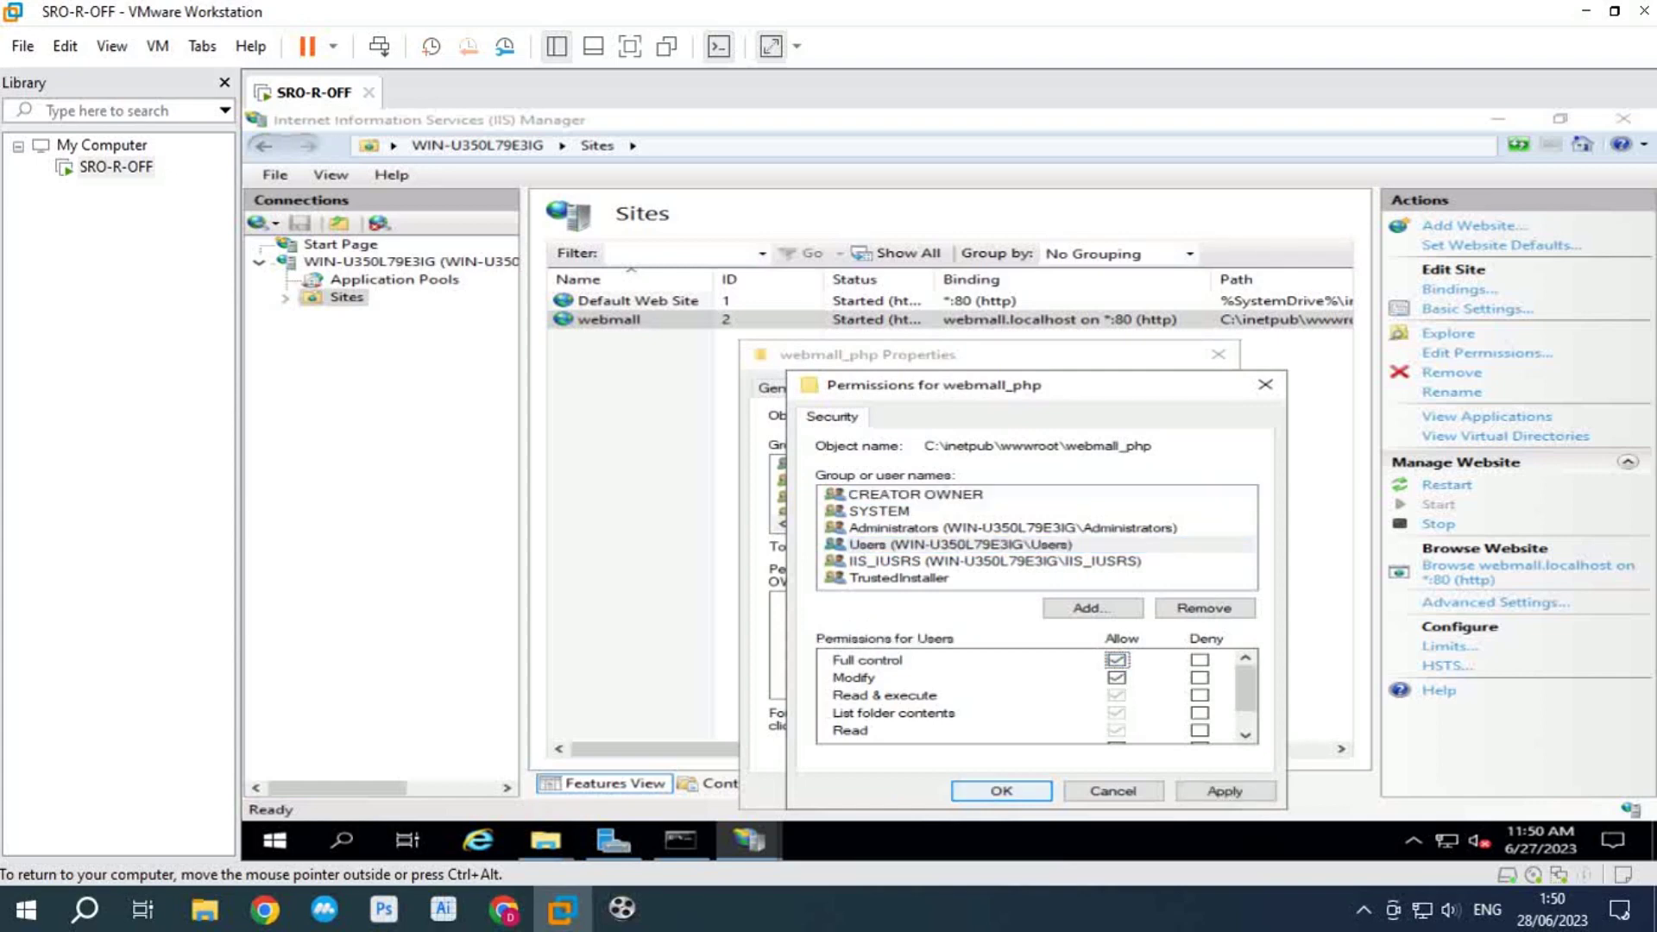
key(Return)
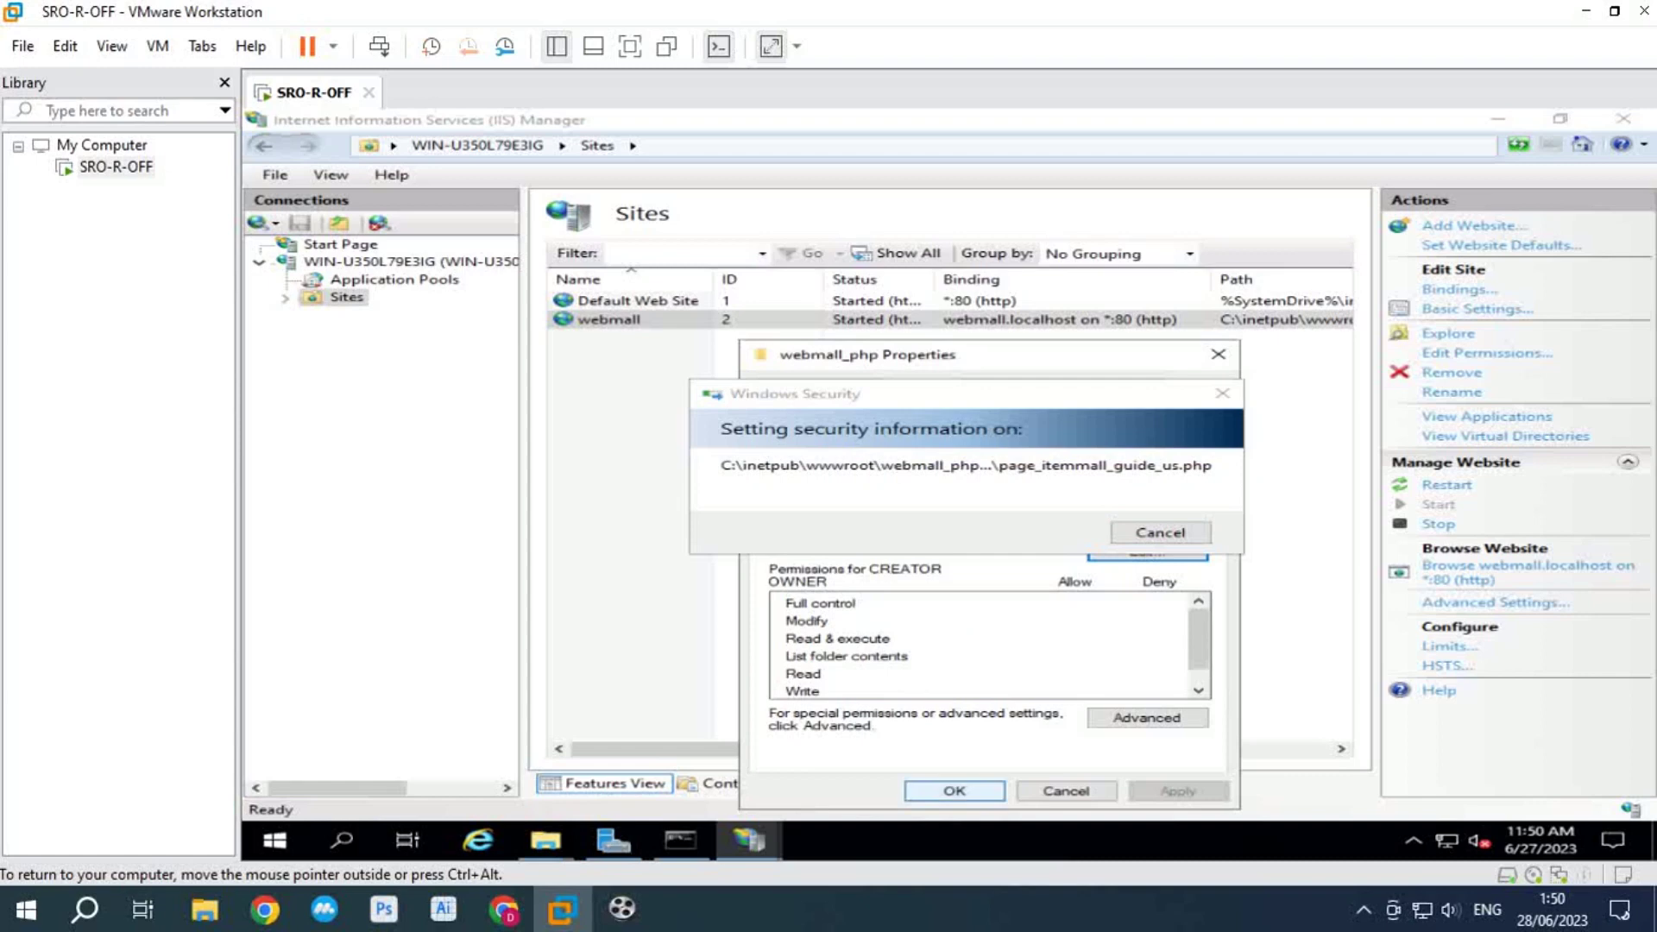
key(Return)
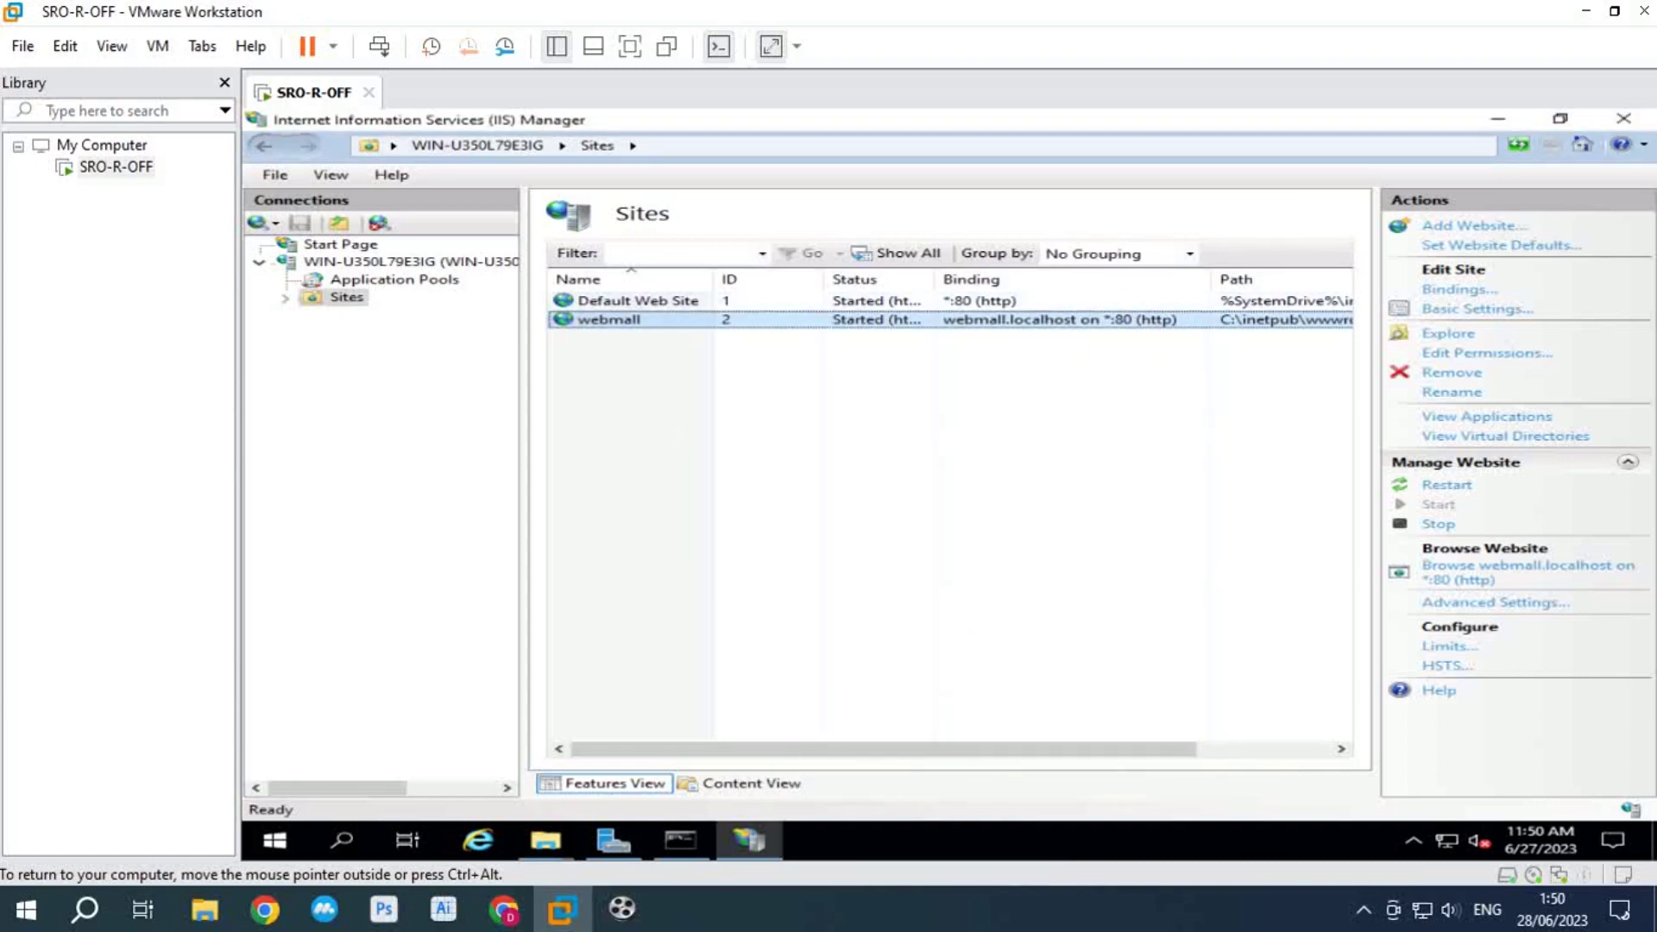
right_click(867, 319)
click(949, 517)
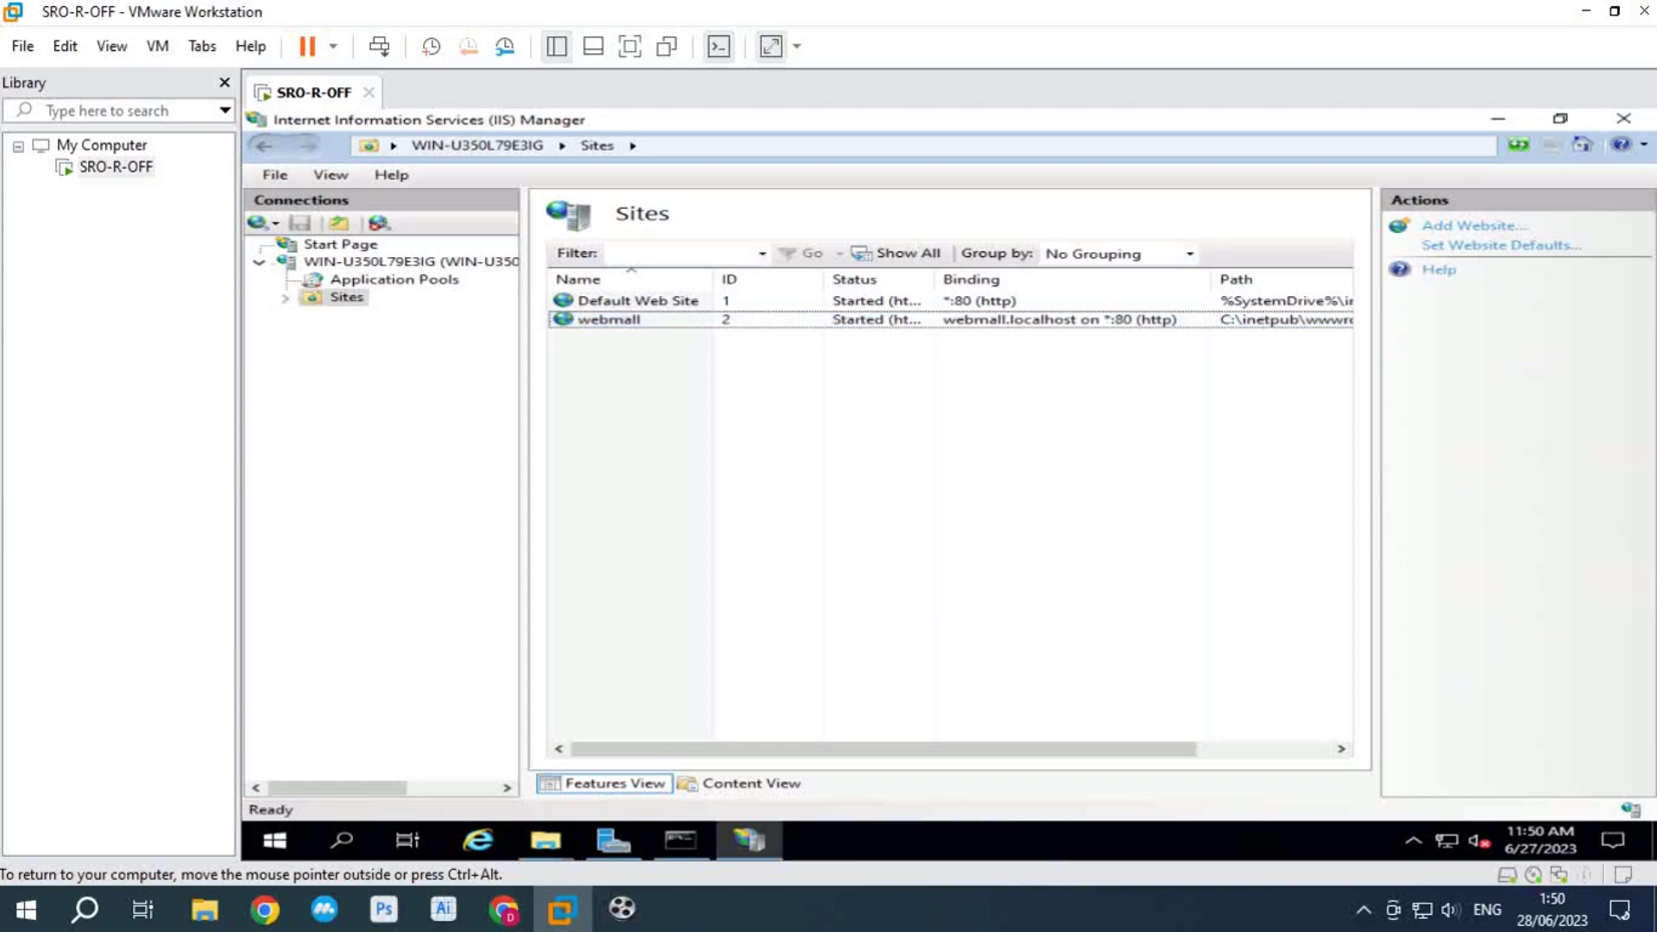
click(1498, 118)
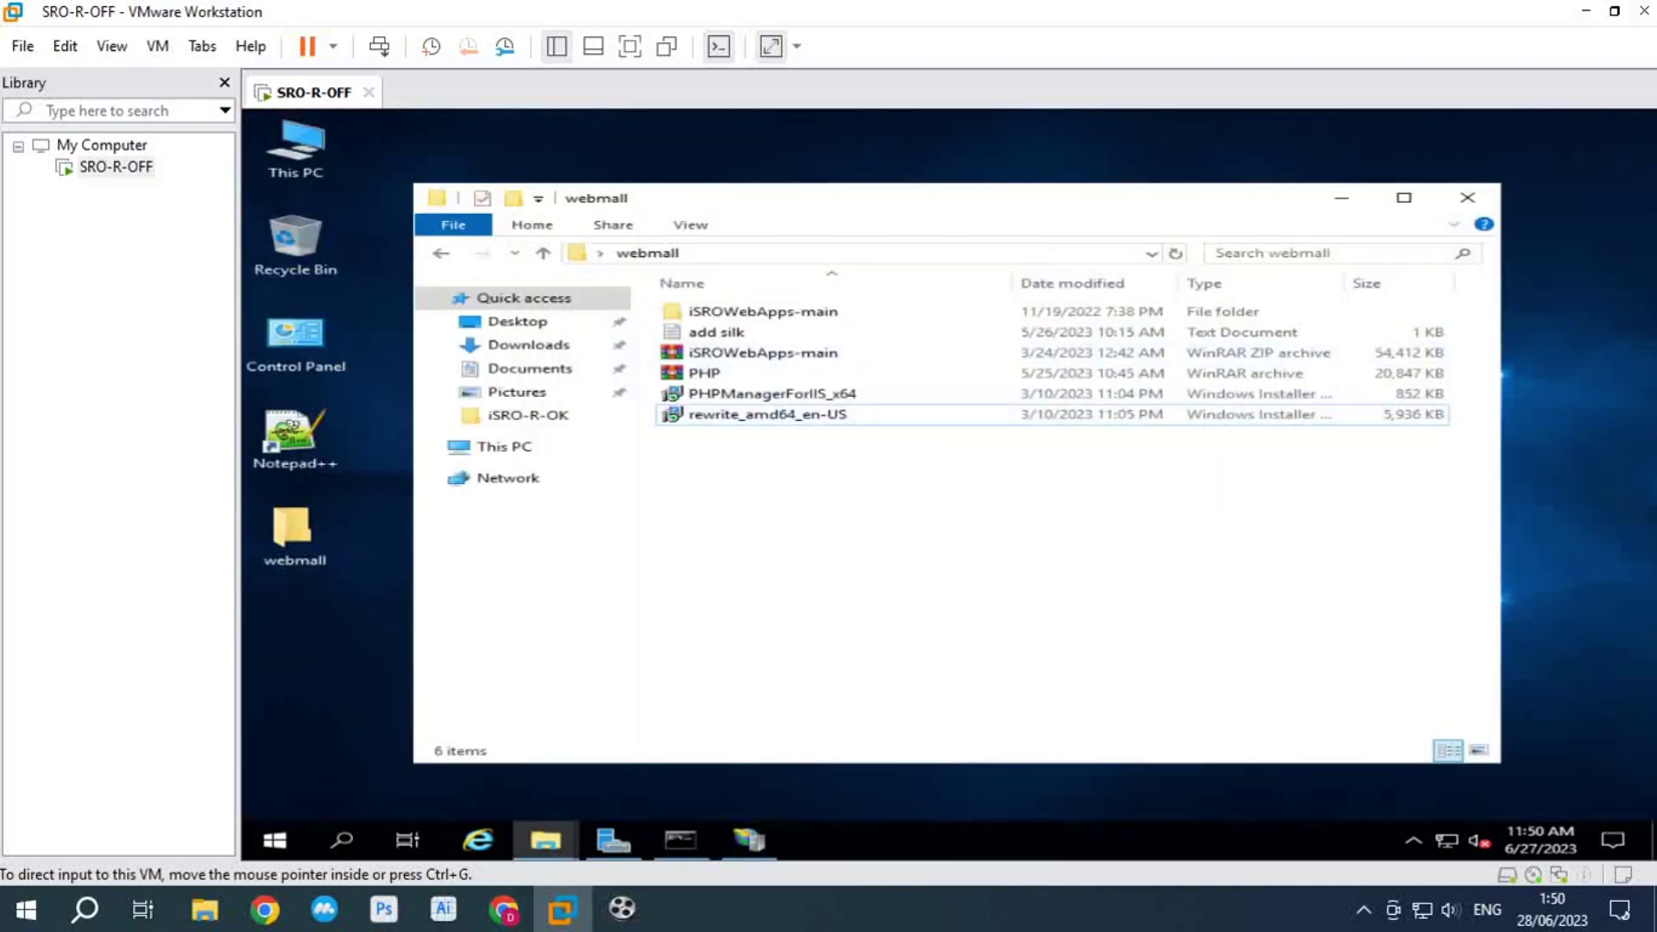
Step: Launch SQL Server Management Studio from the Microsoft SQL Server Tools 19 Start menu group
click(275, 840)
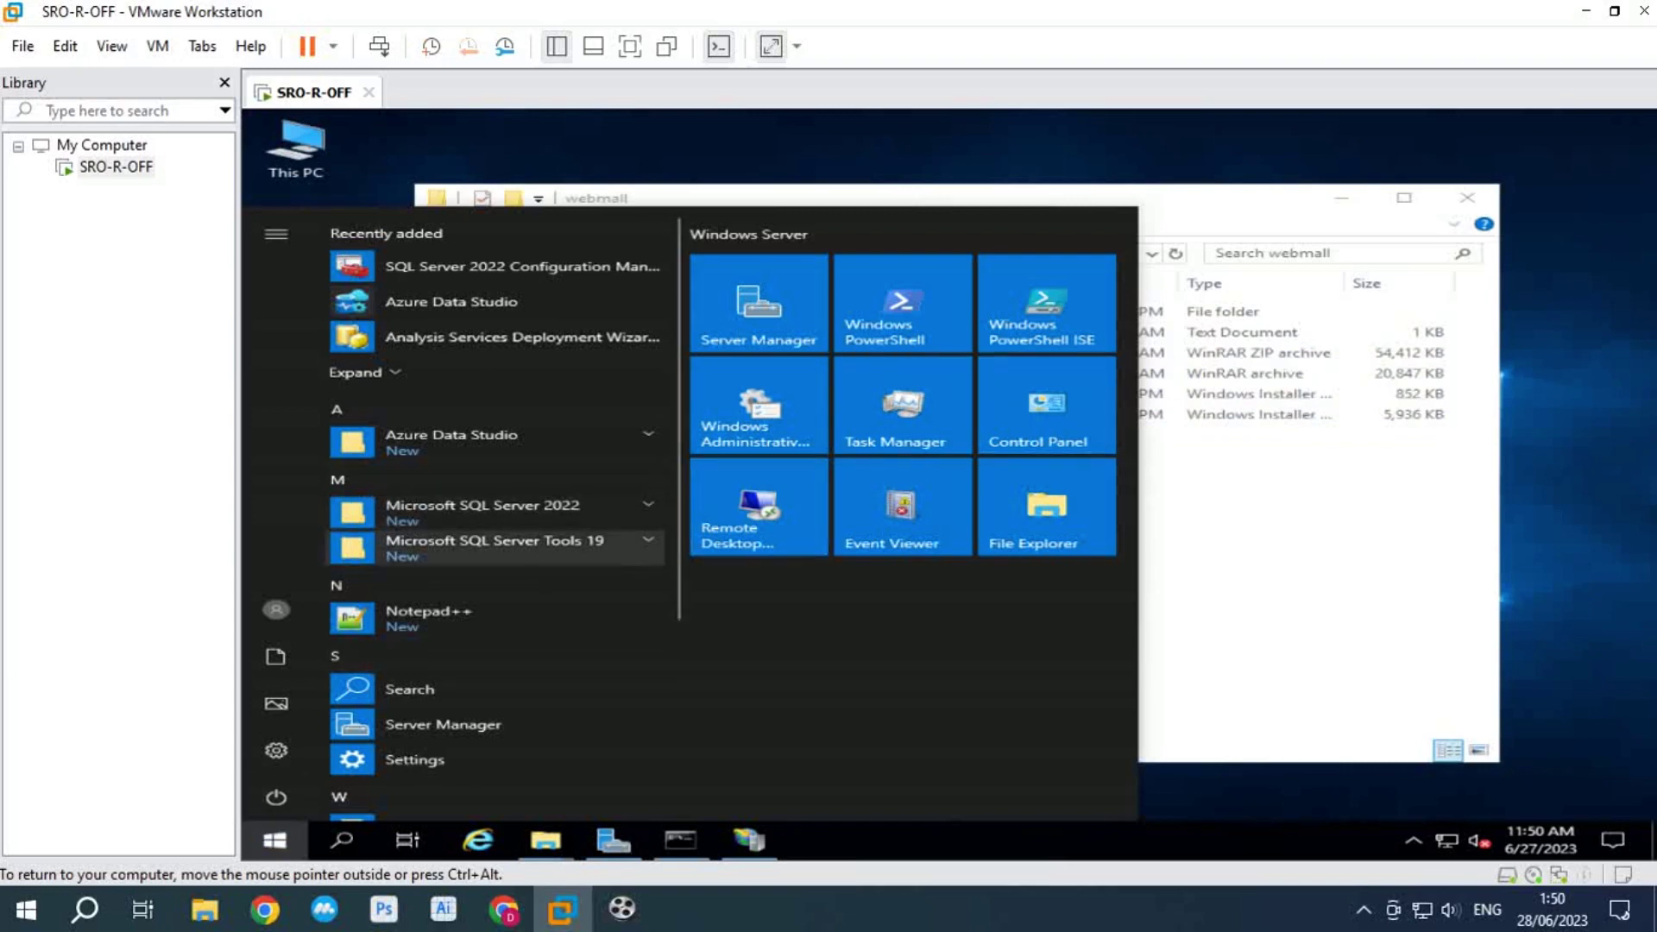
click(495, 543)
click(518, 653)
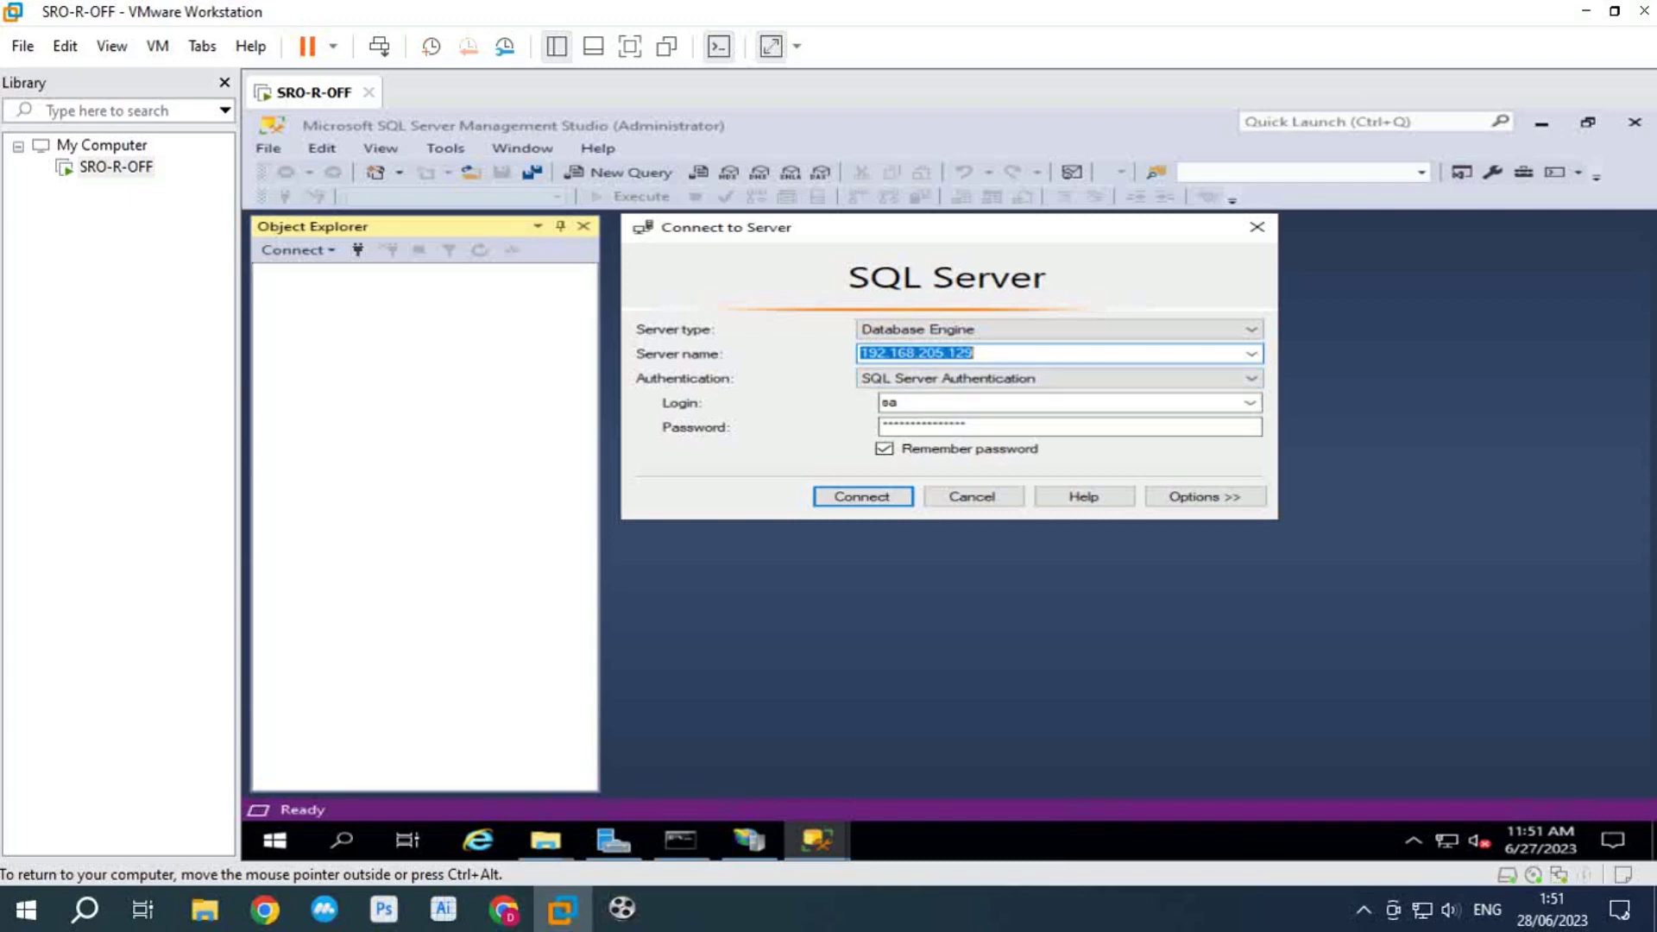
Step: Clear the server name and copy the VM's IPv4 address 192.168.205.129 from the ipconfig output
key(BackSpace)
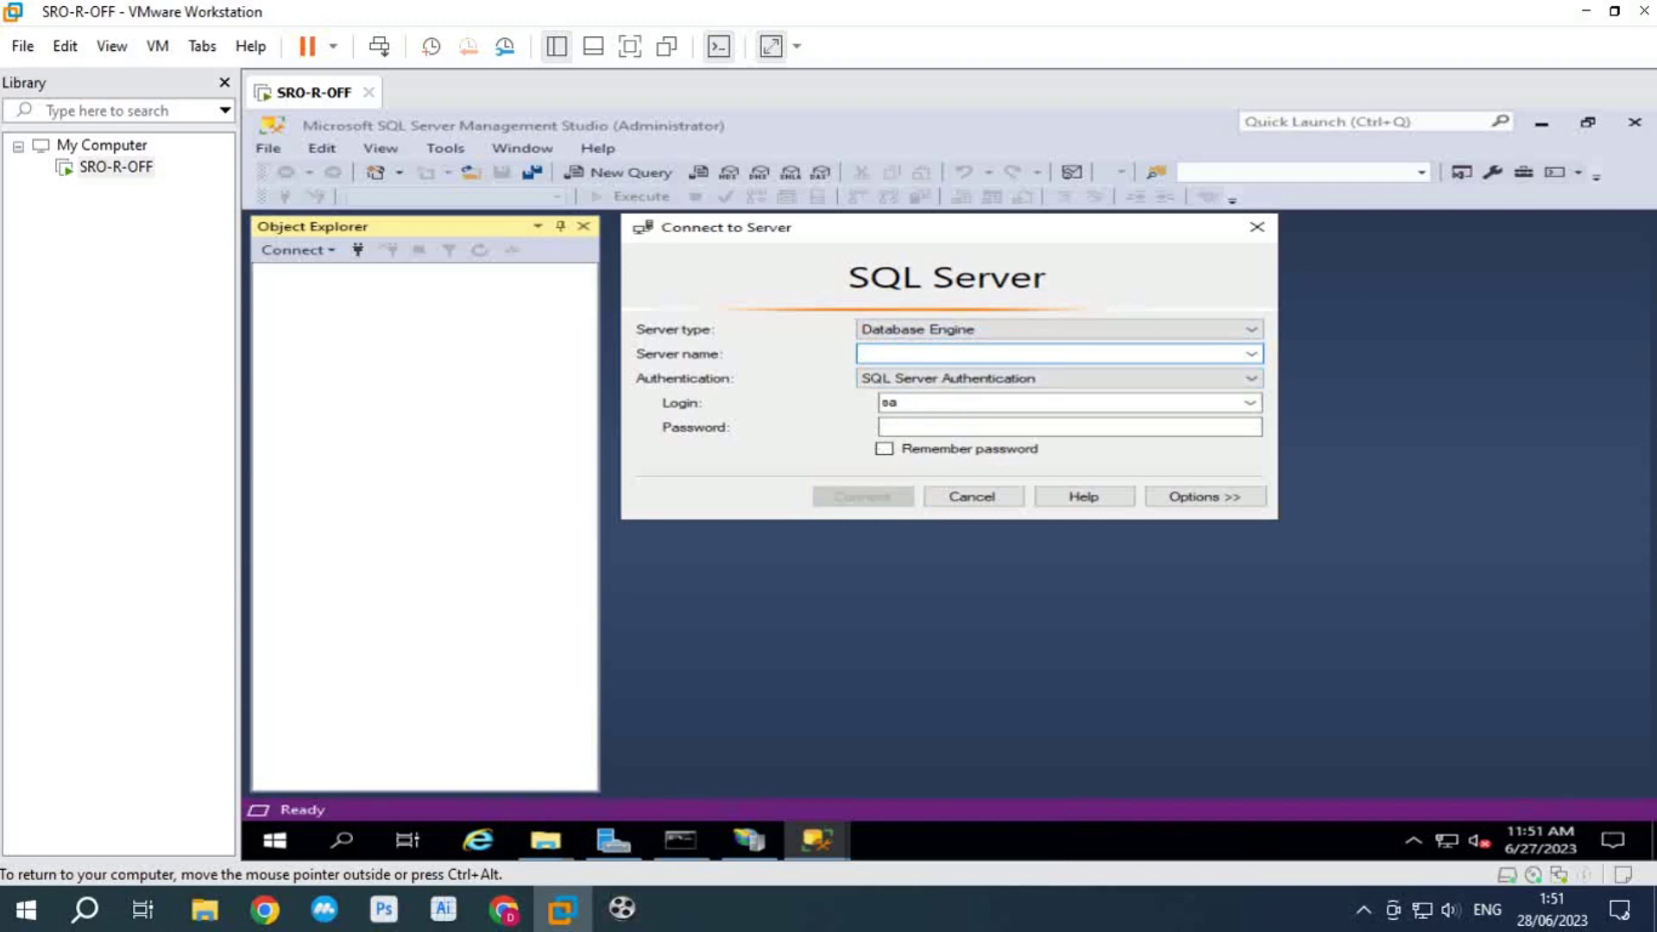
click(679, 839)
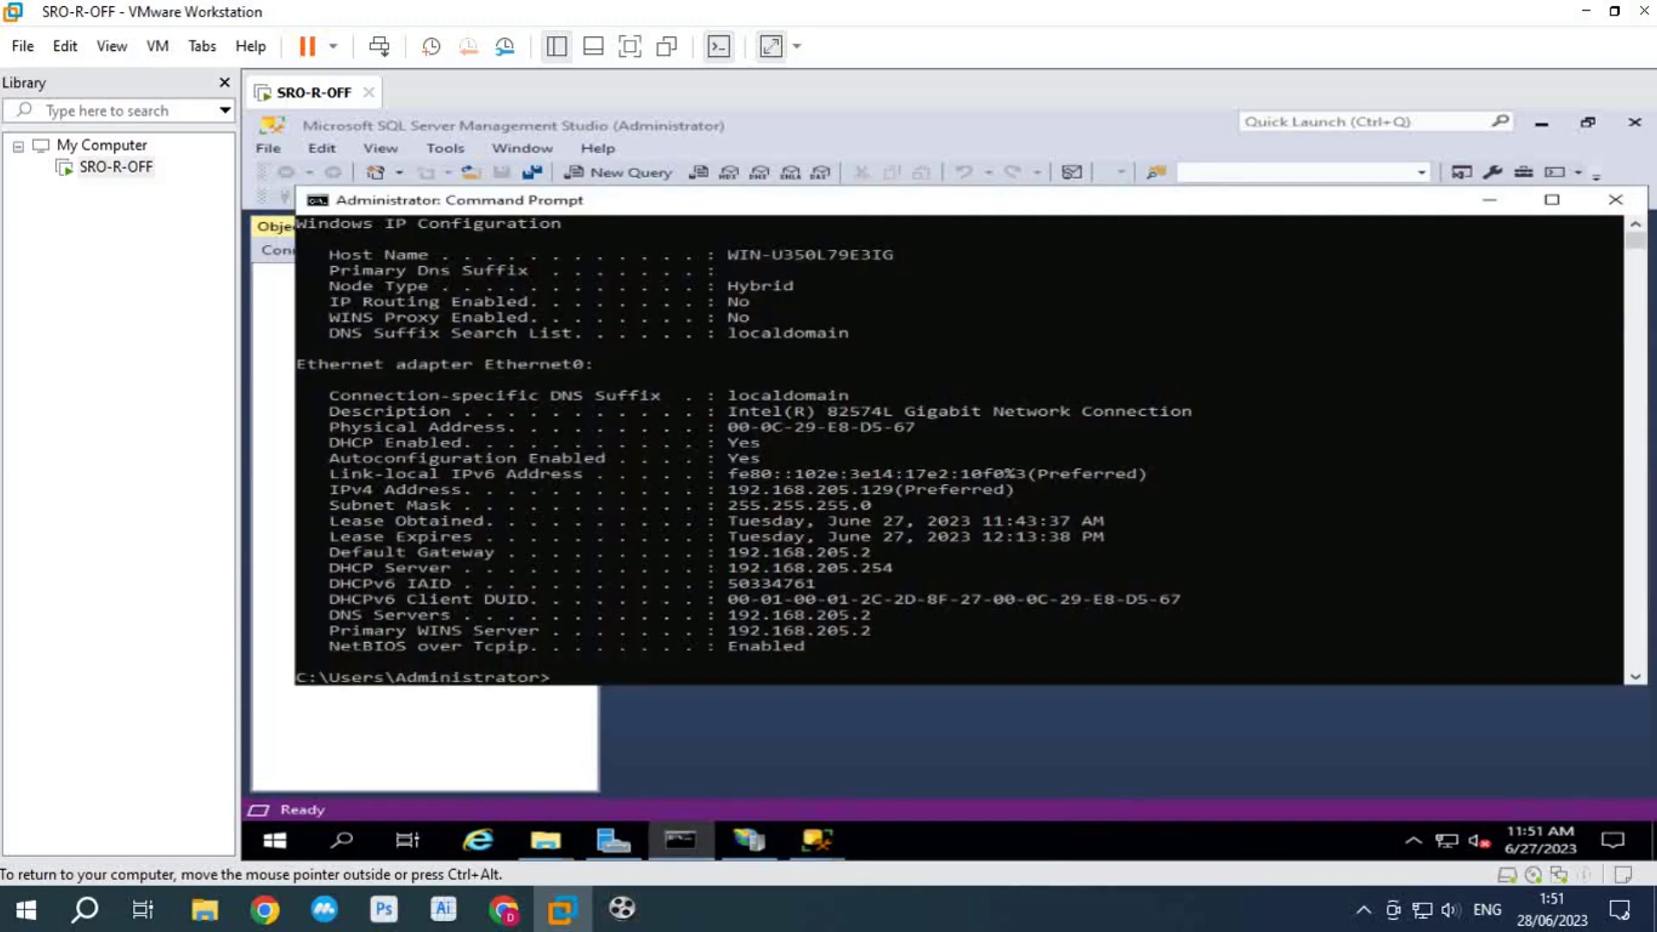
mouse_move(729, 490)
mouse_down()
mouse_move(872, 489)
mouse_move(728, 489)
mouse_up()
click(887, 489)
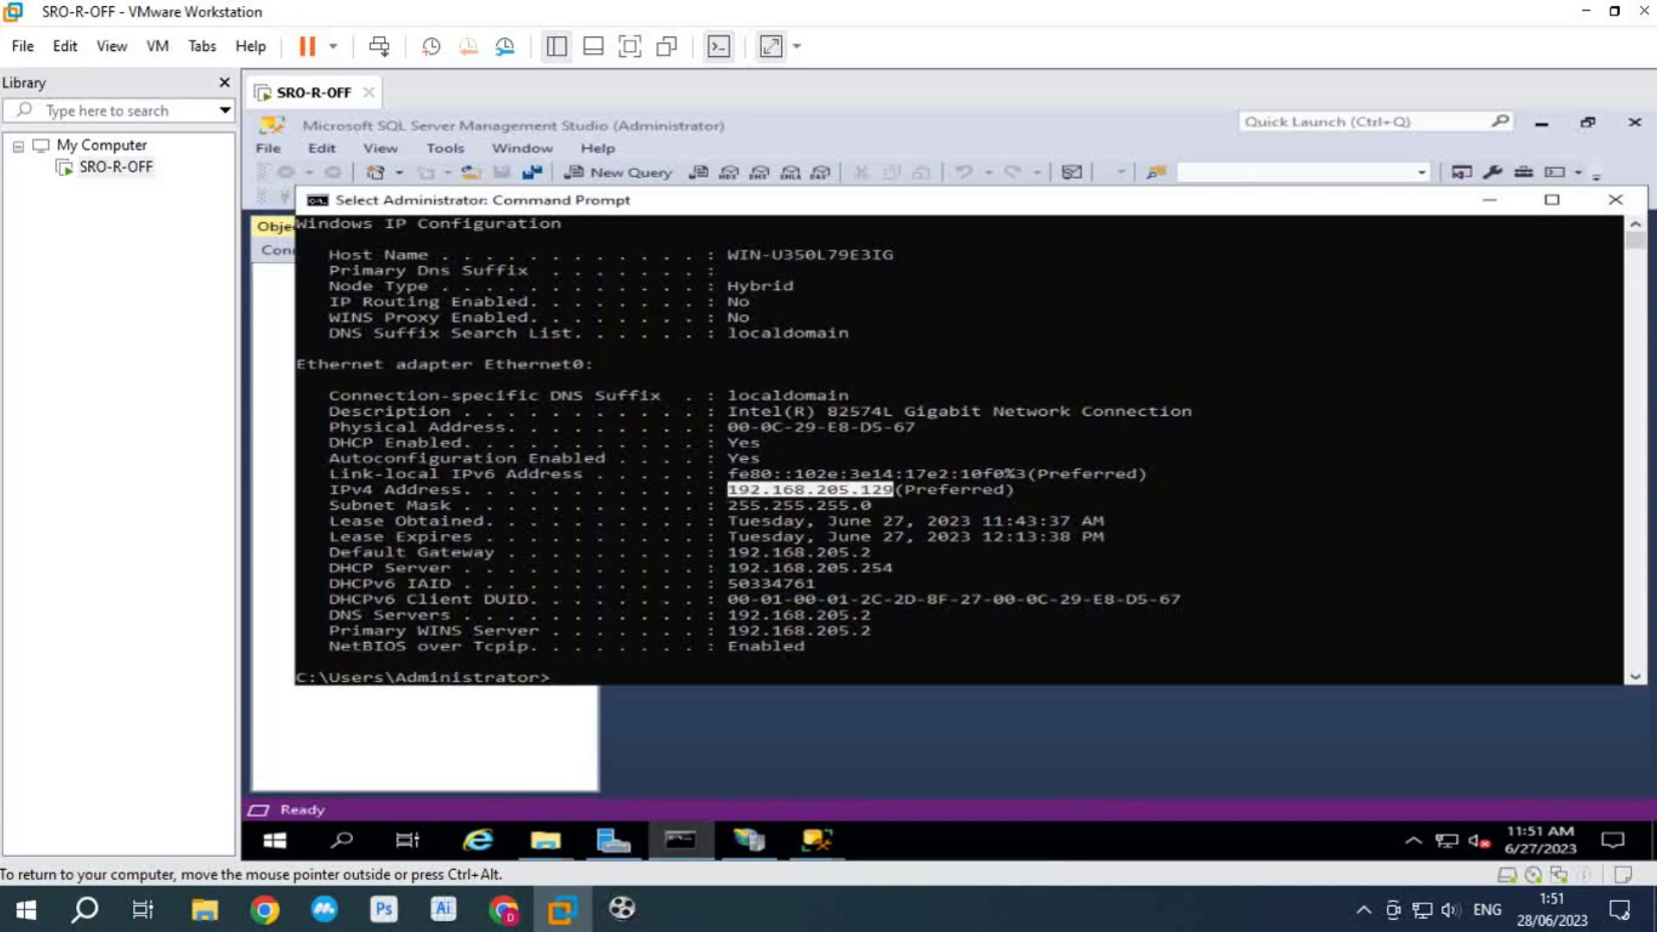
key(Return)
Step: Connect to 192.168.205.129 as sa with its password and expand the Databases list
mouse_move(817, 840)
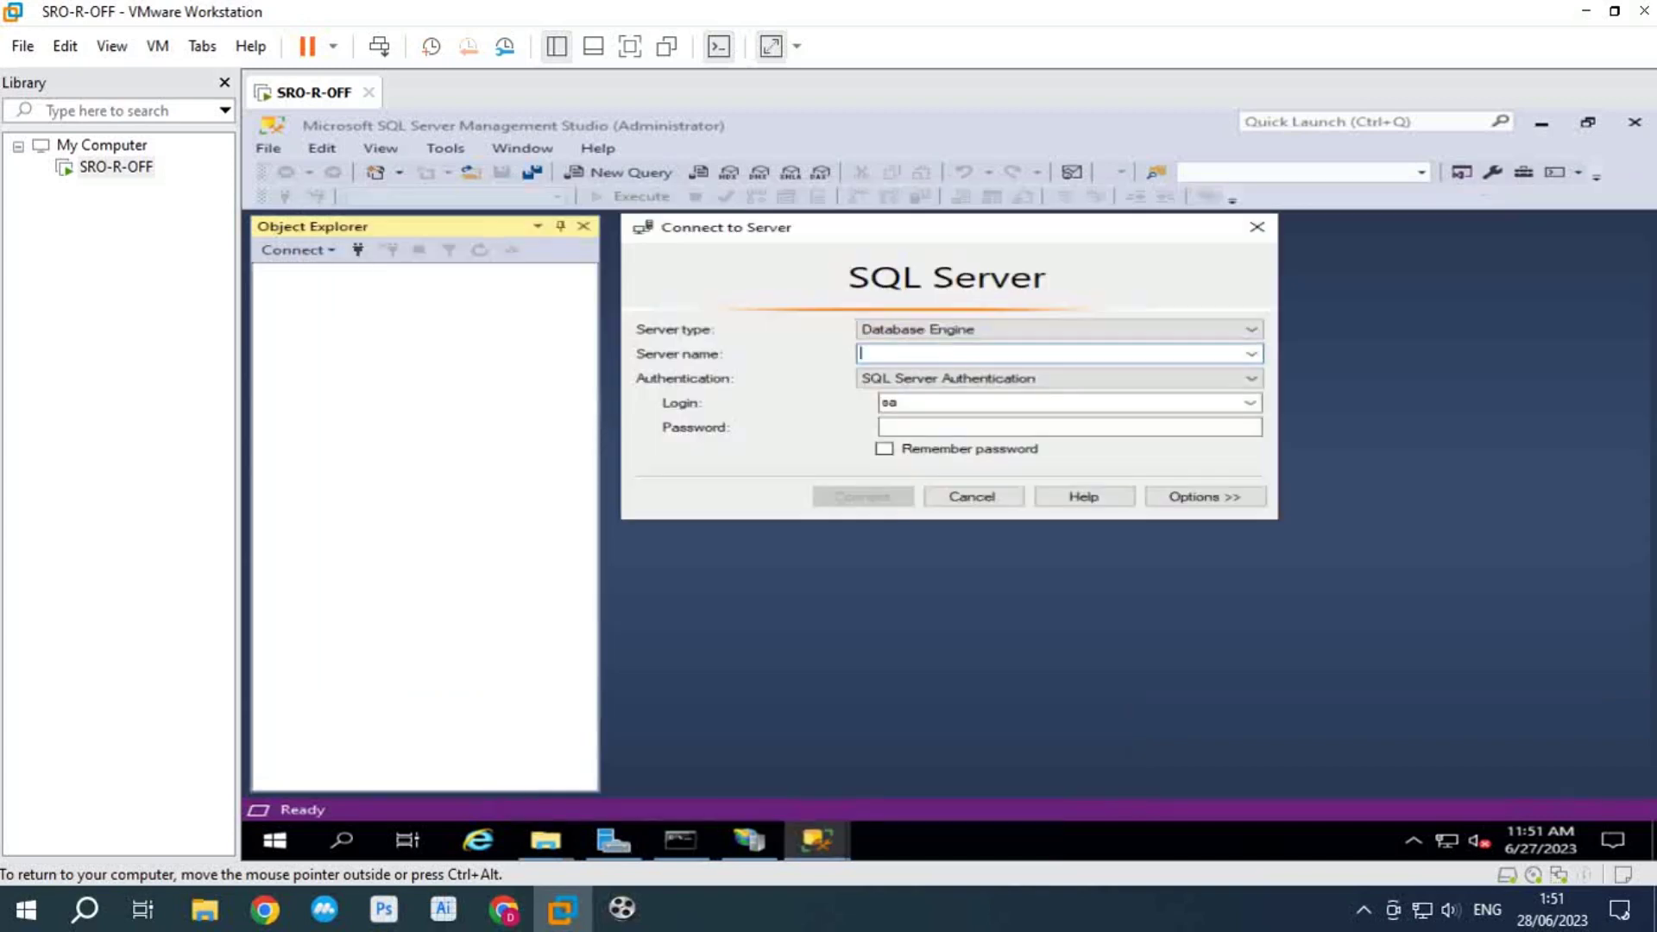
click(880, 690)
text(192.168.205.129)
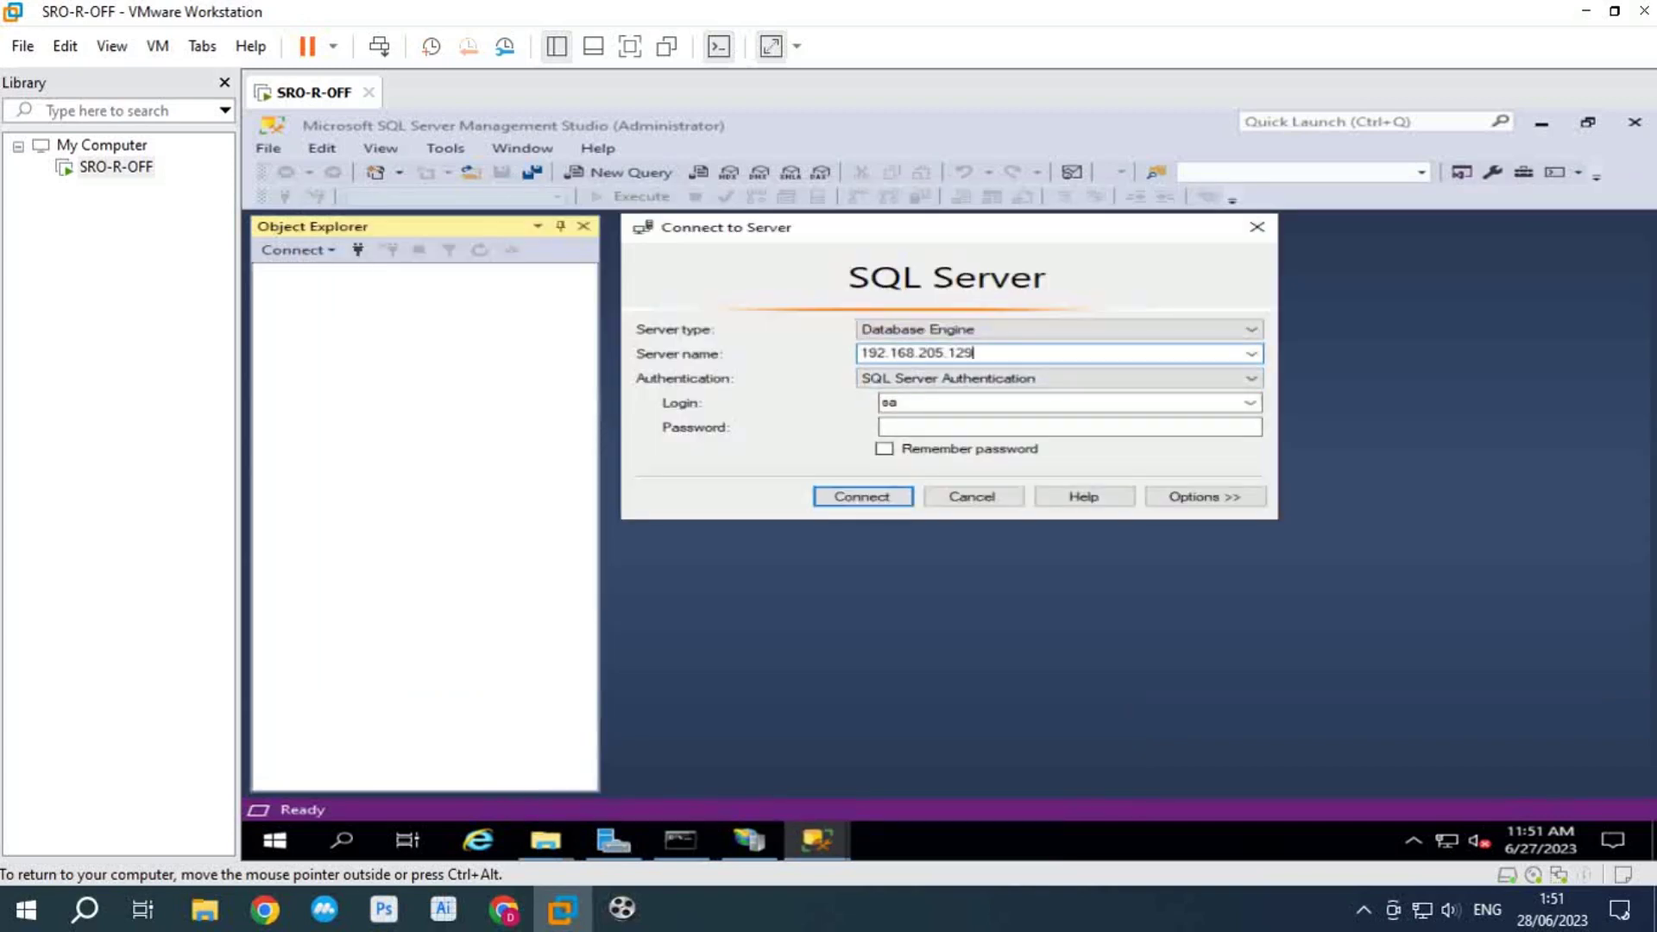
key(Tab)
key(Tab)
key(Tab)
text(*)
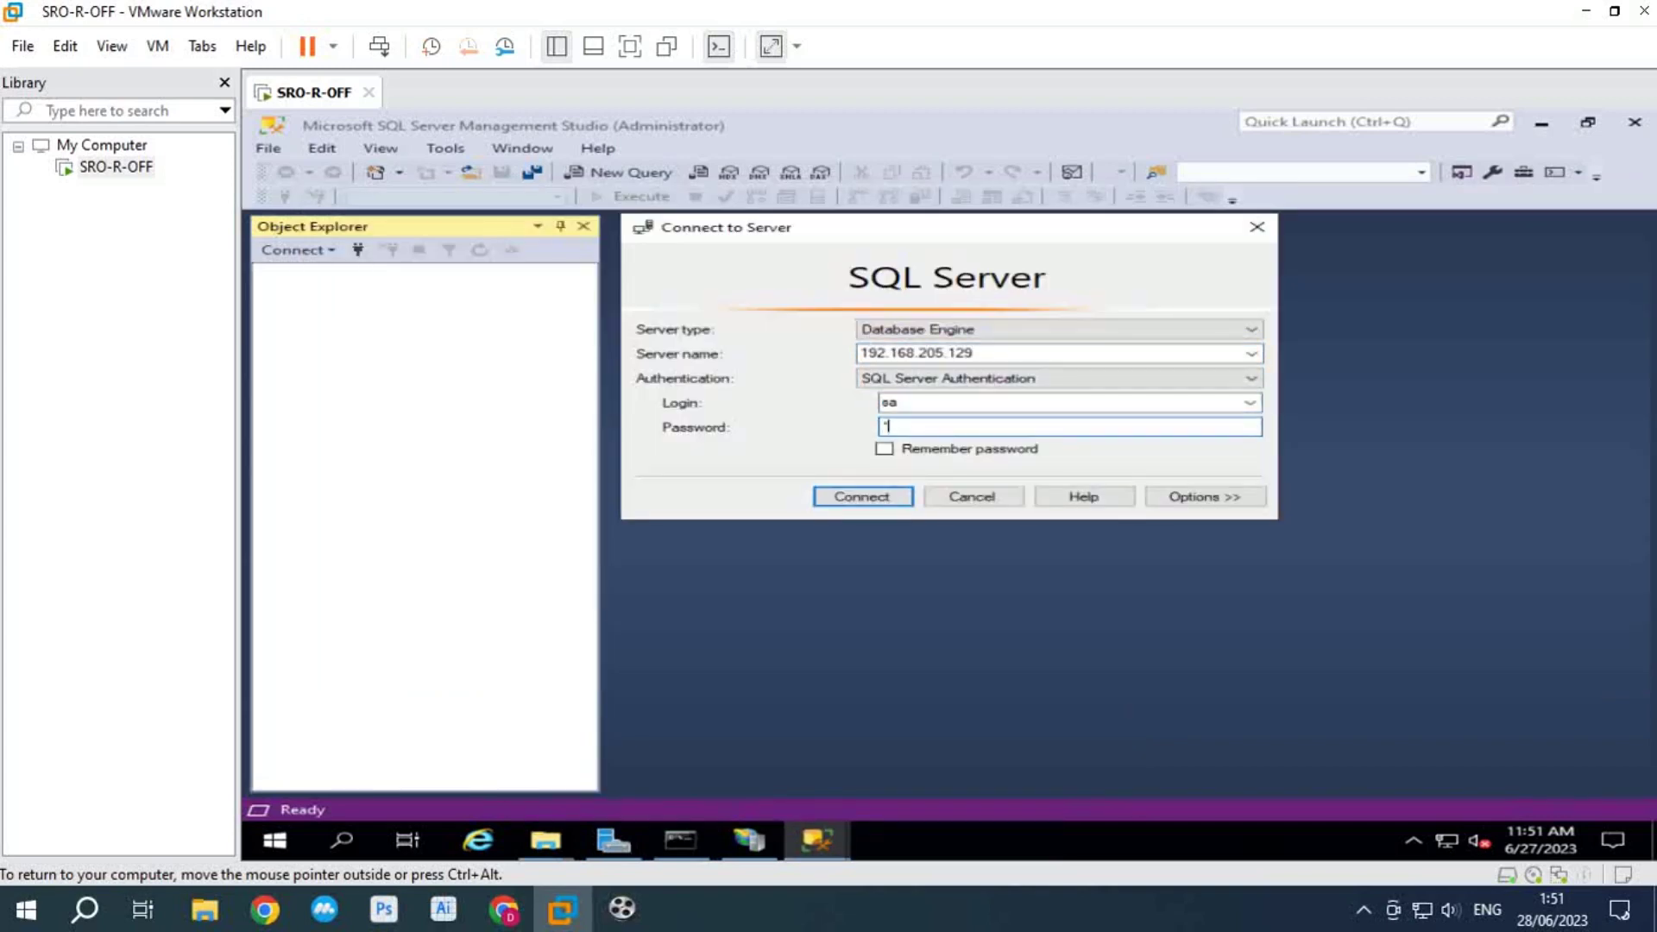
text(****)
key(Return)
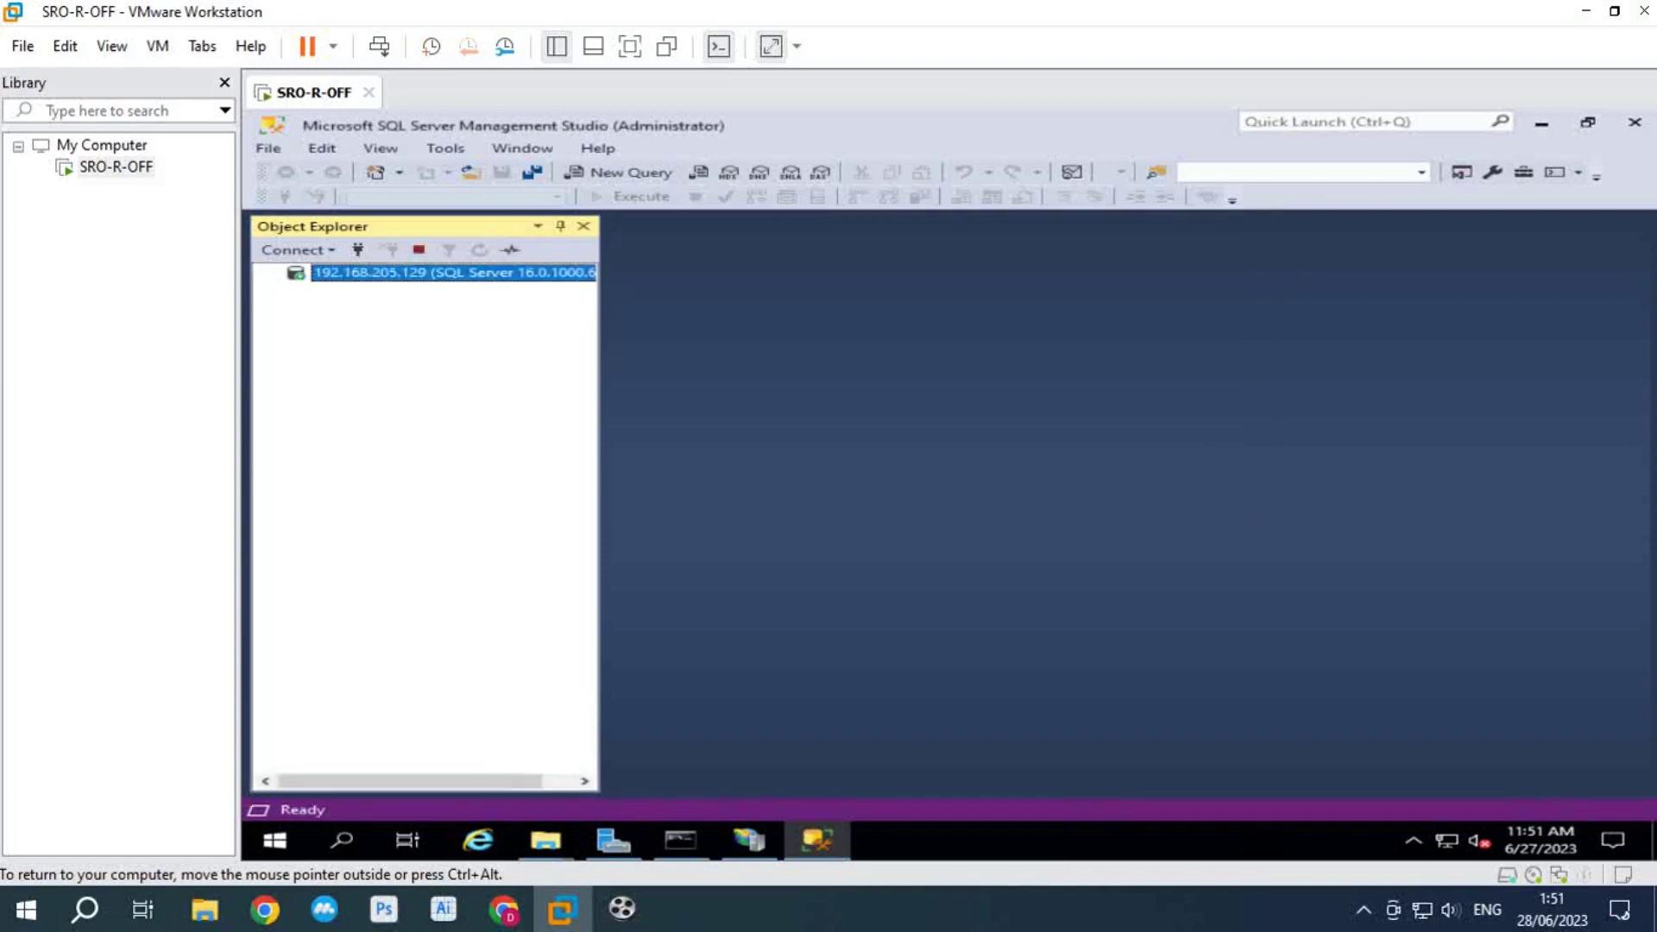
click(296, 291)
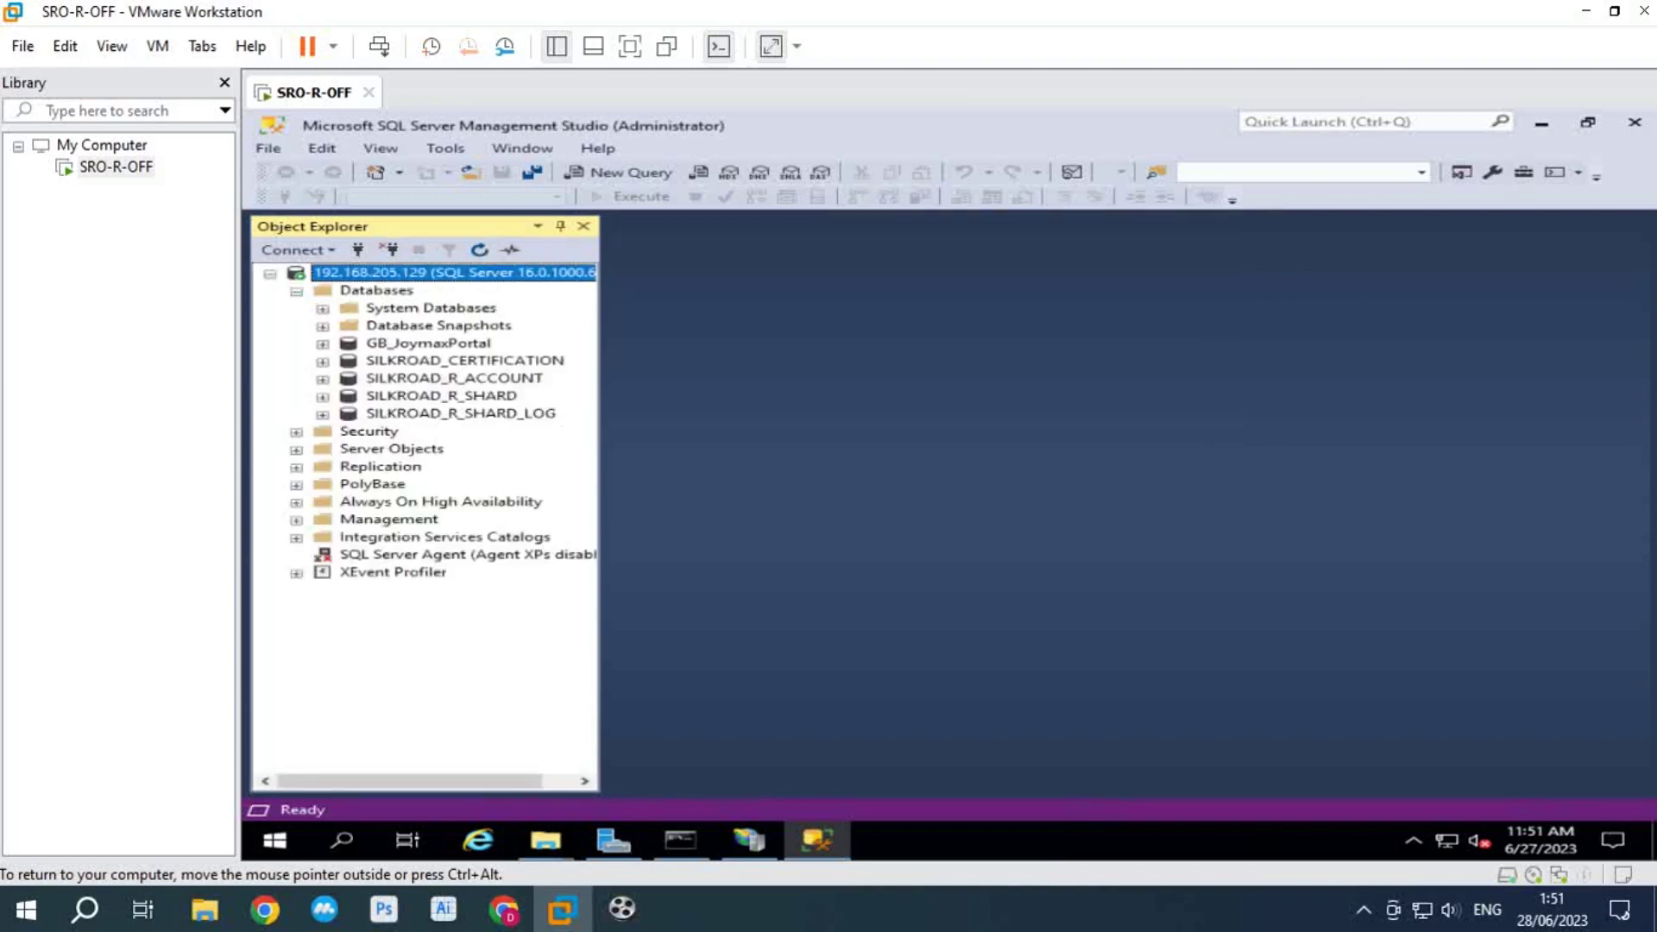
Step: Open webmall_sp.sql from the desktop's webmall\iSROWebApps-main\webmall folder
click(817, 839)
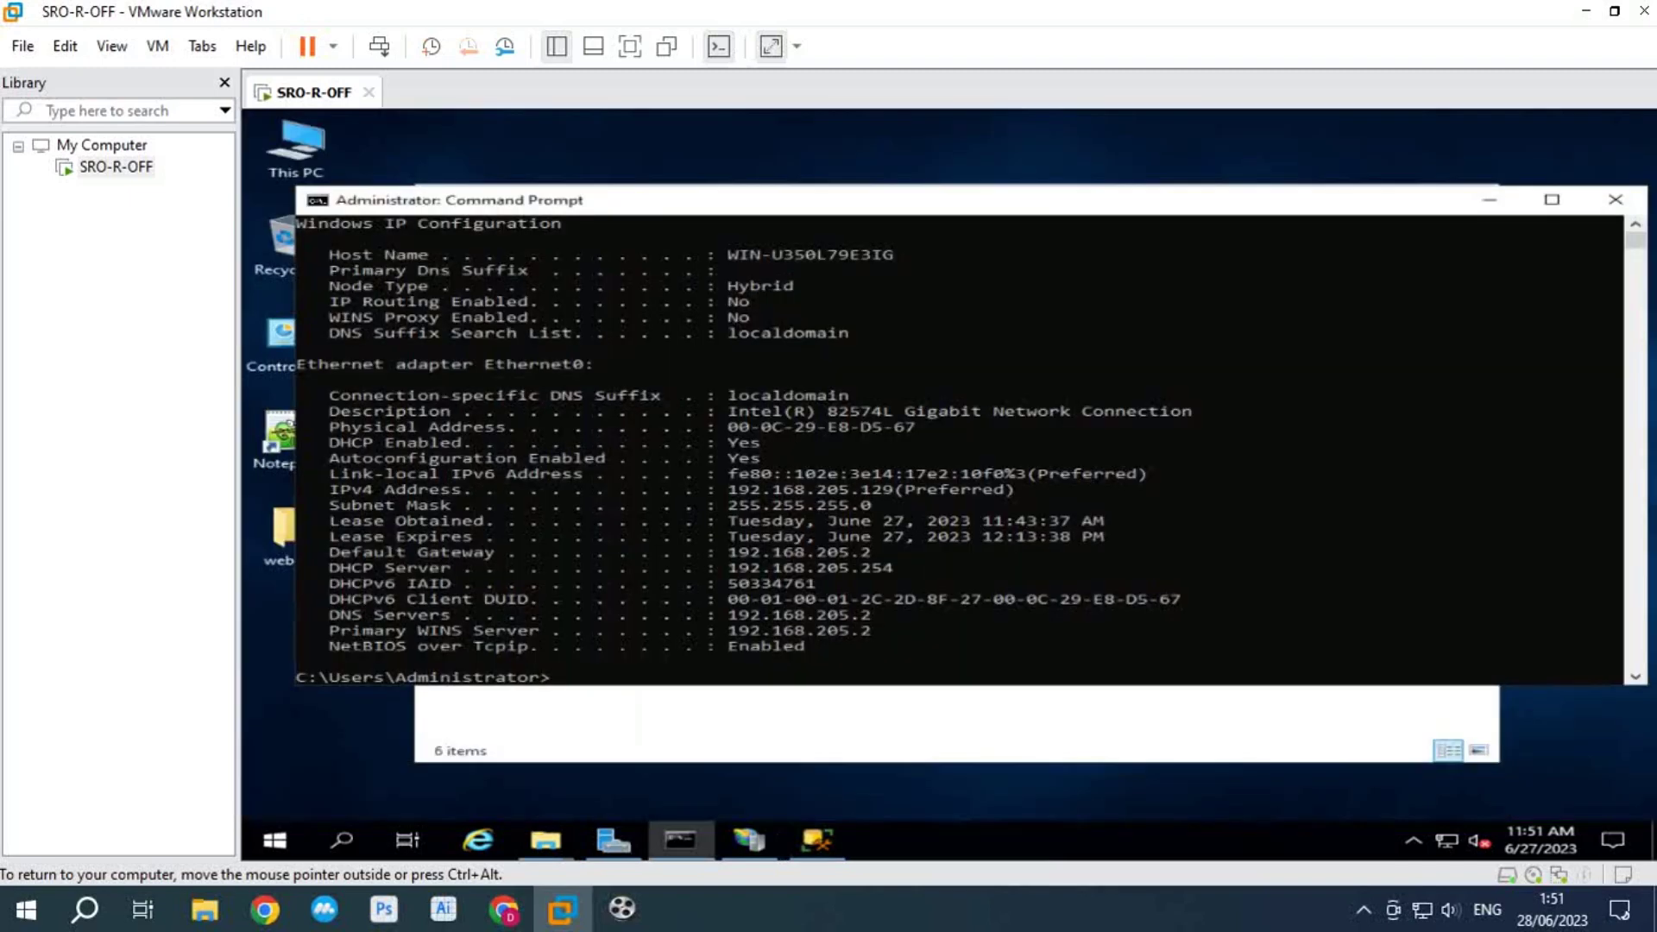
click(1489, 200)
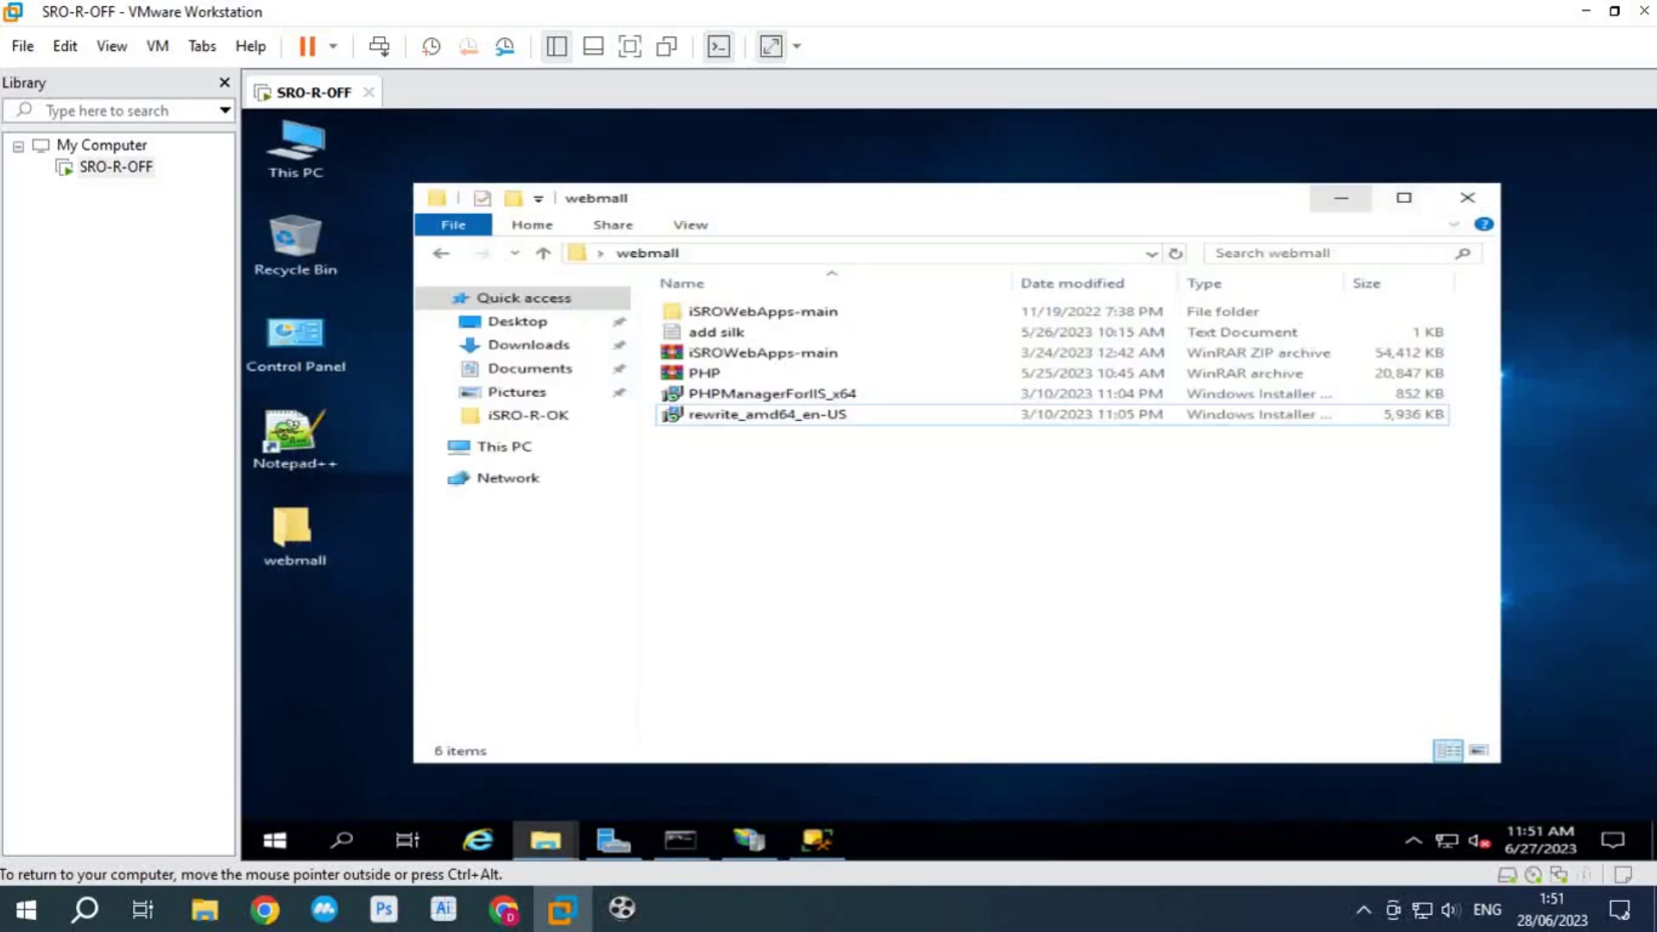
click(1341, 198)
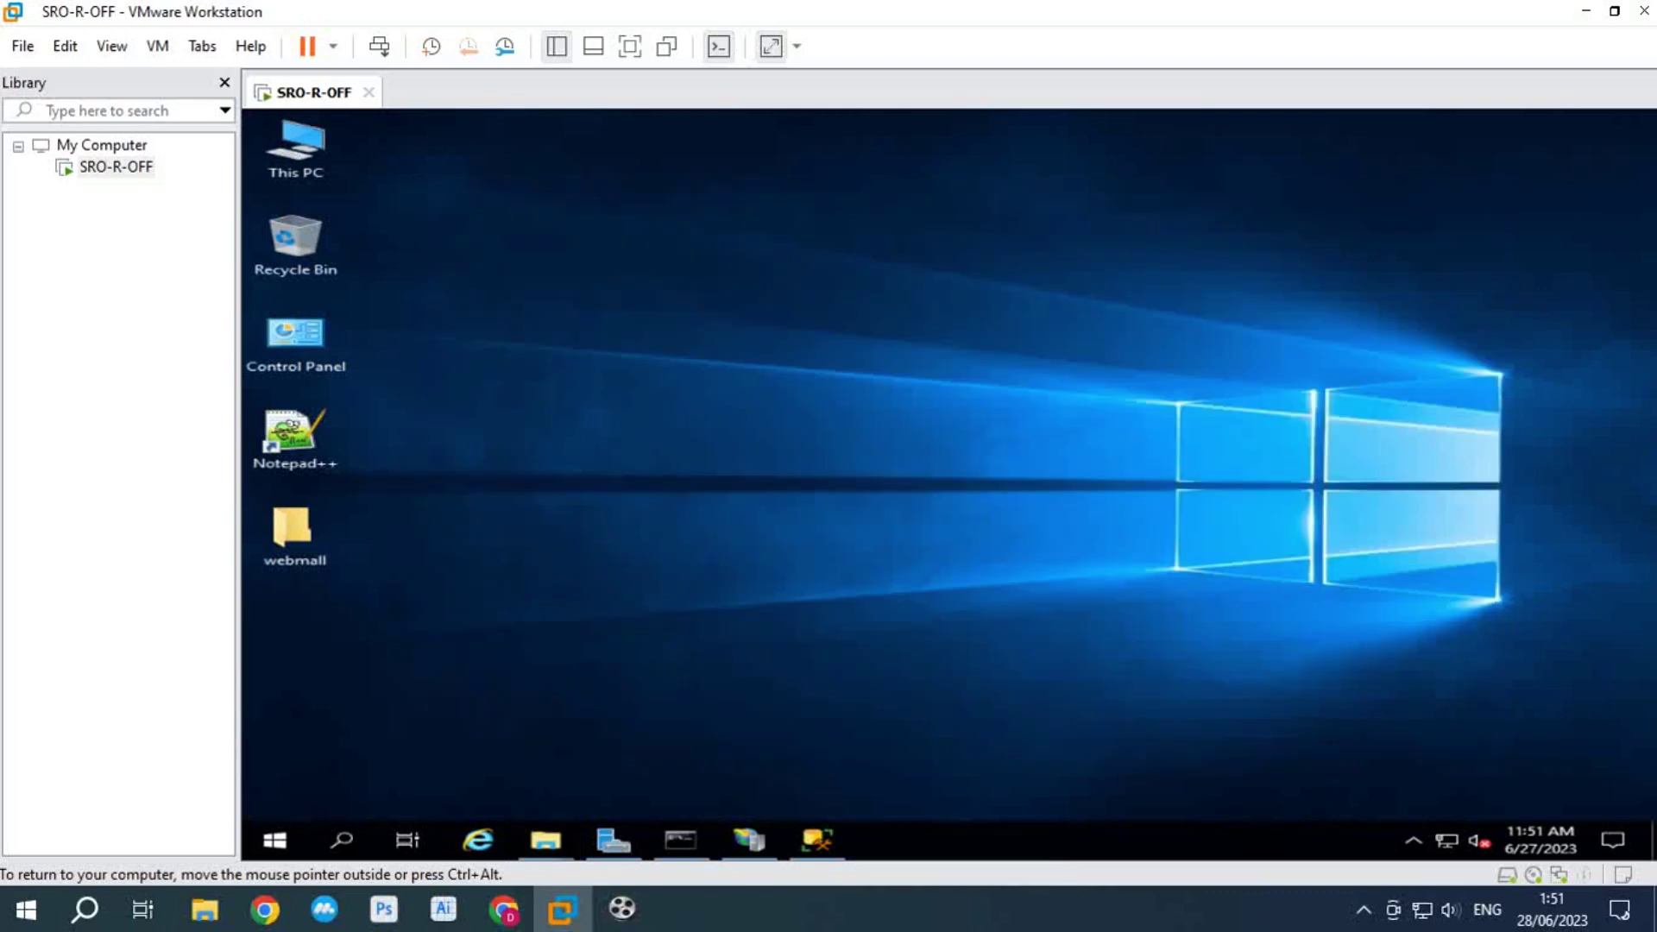
double_click(292, 531)
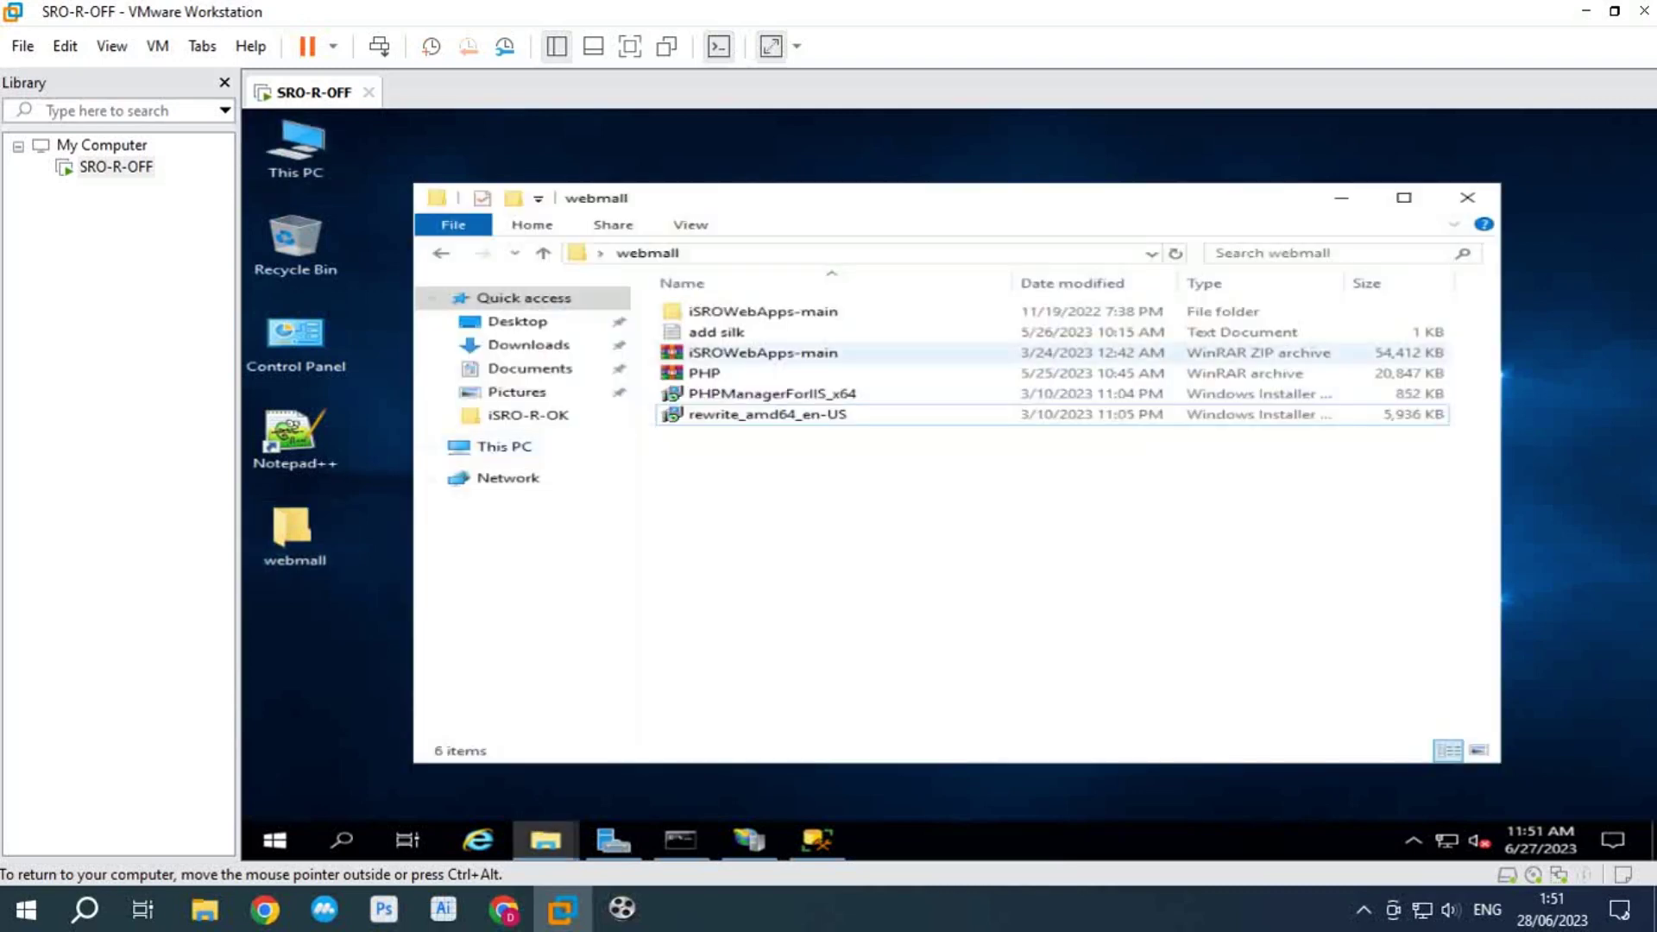
double_click(762, 311)
double_click(720, 311)
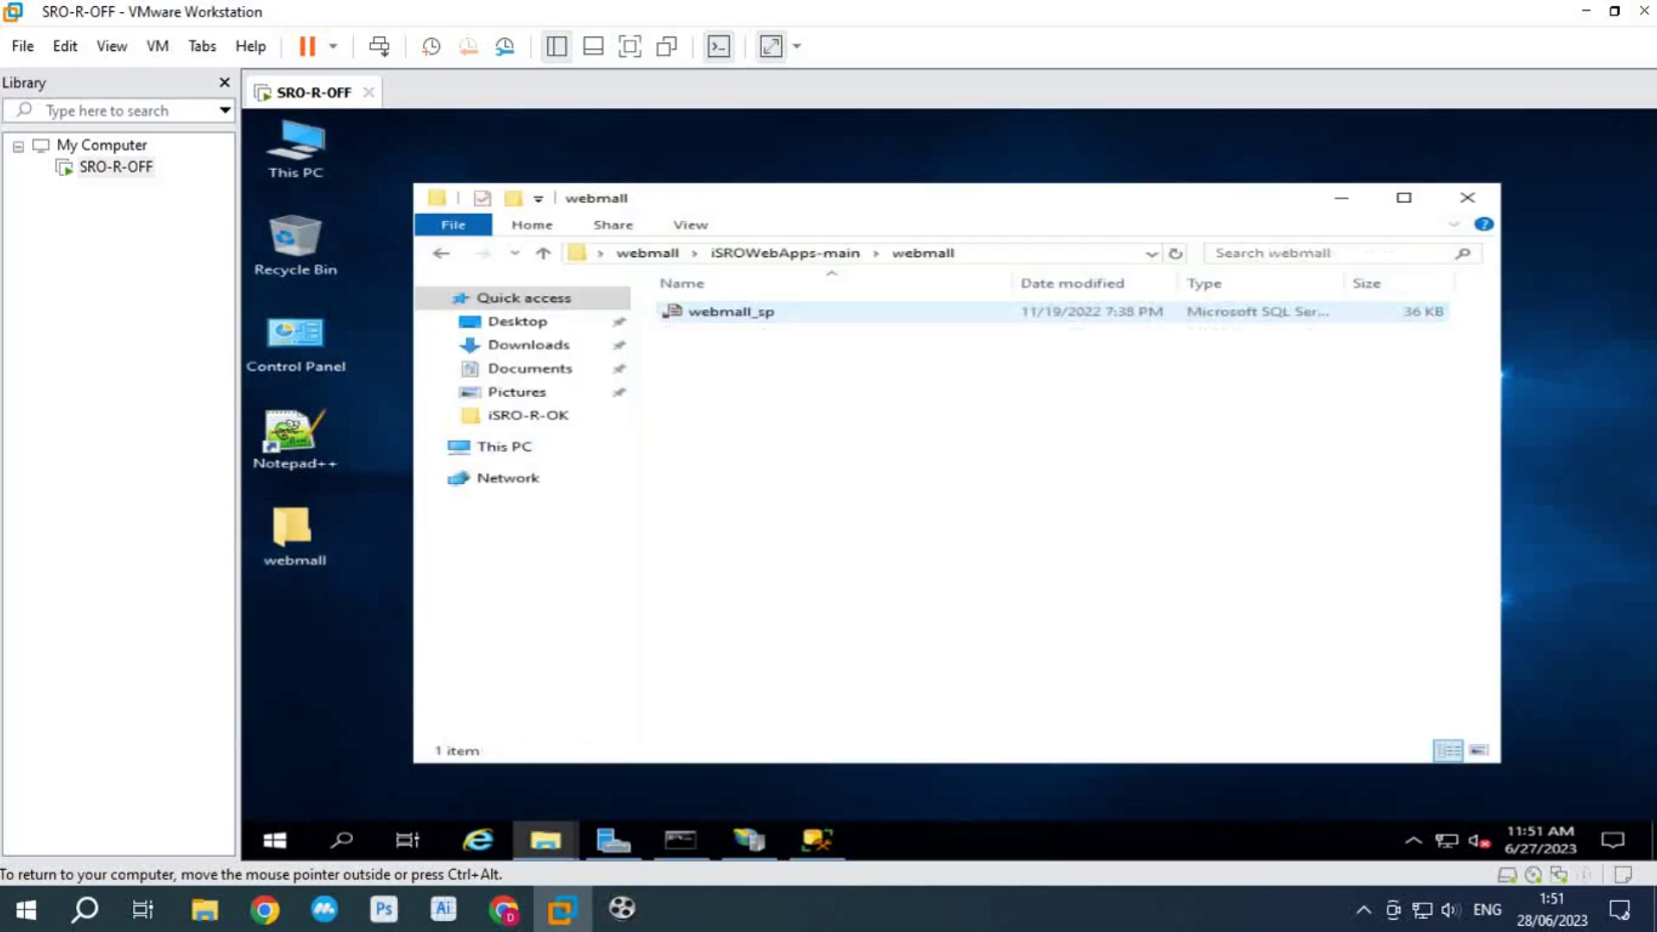
click(731, 311)
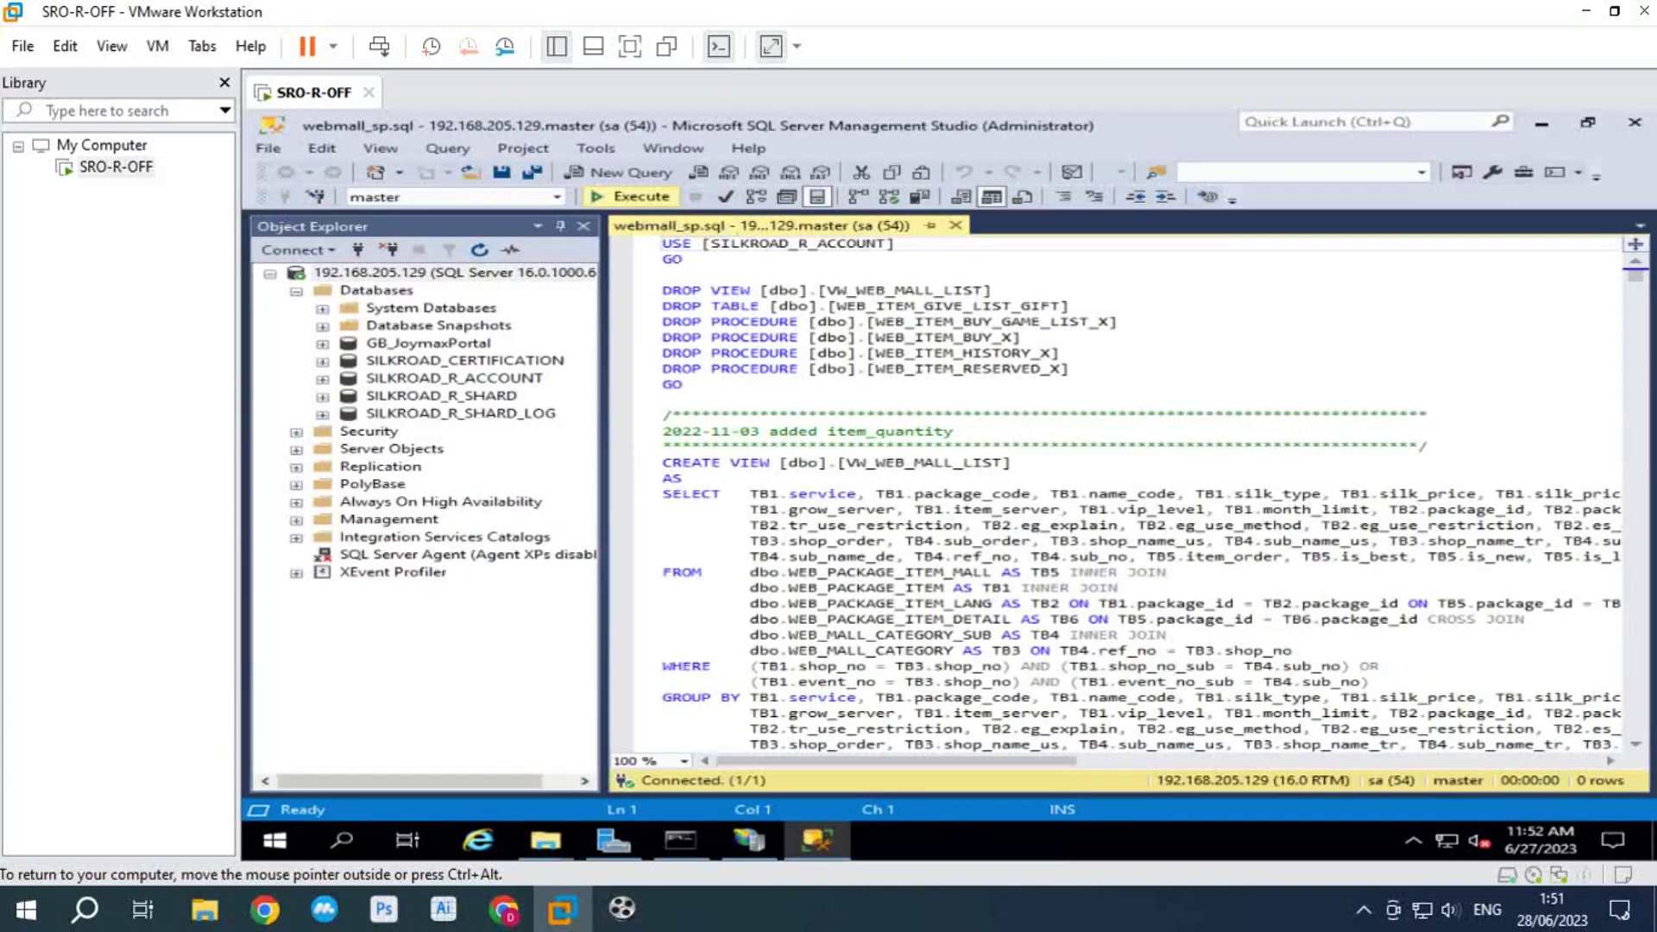
Step: Execute the script against GB_JoymaxPortal, check the success message, close it and minimize Management Studio
key(F5)
triple_click(798, 547)
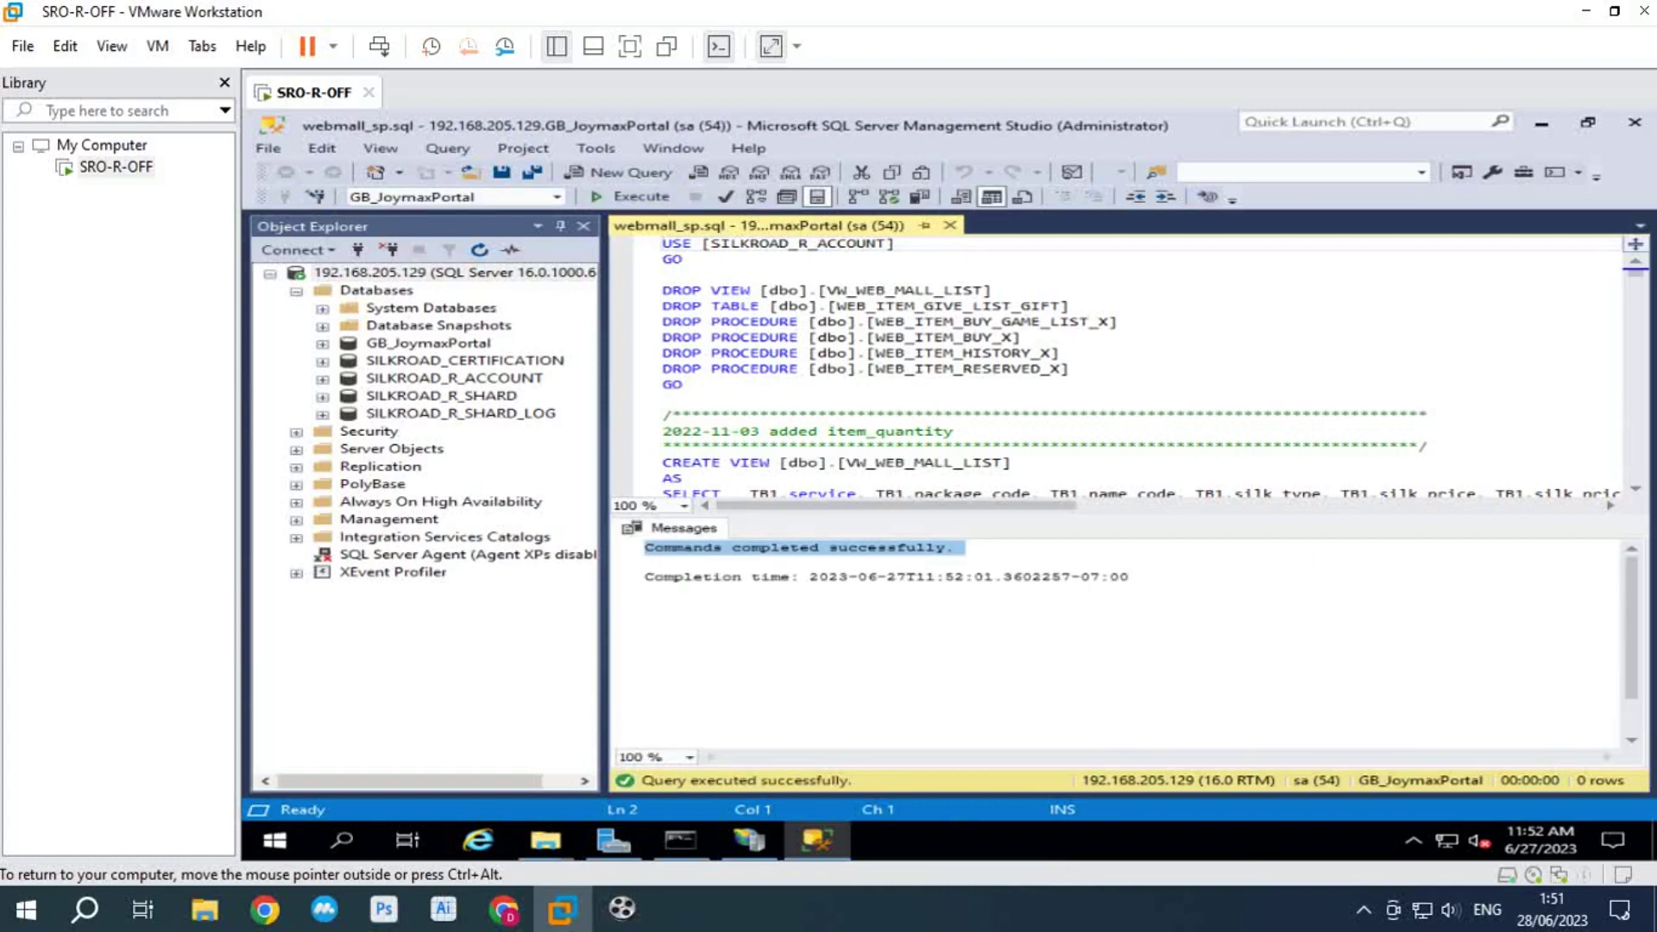
click(955, 547)
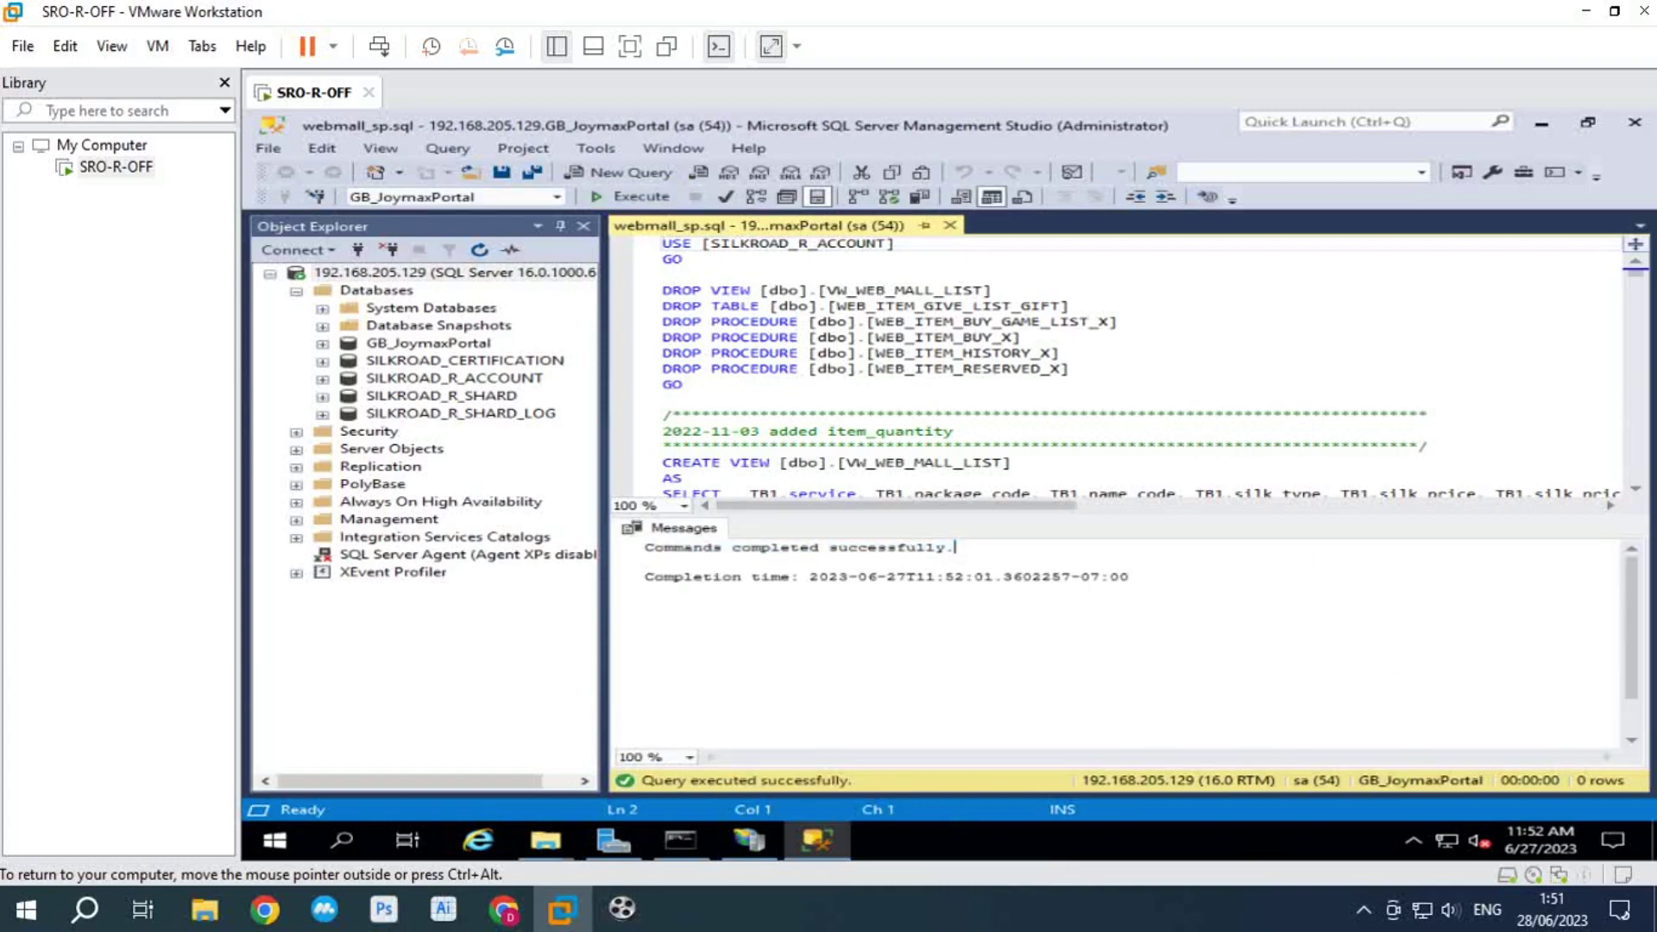
click(949, 225)
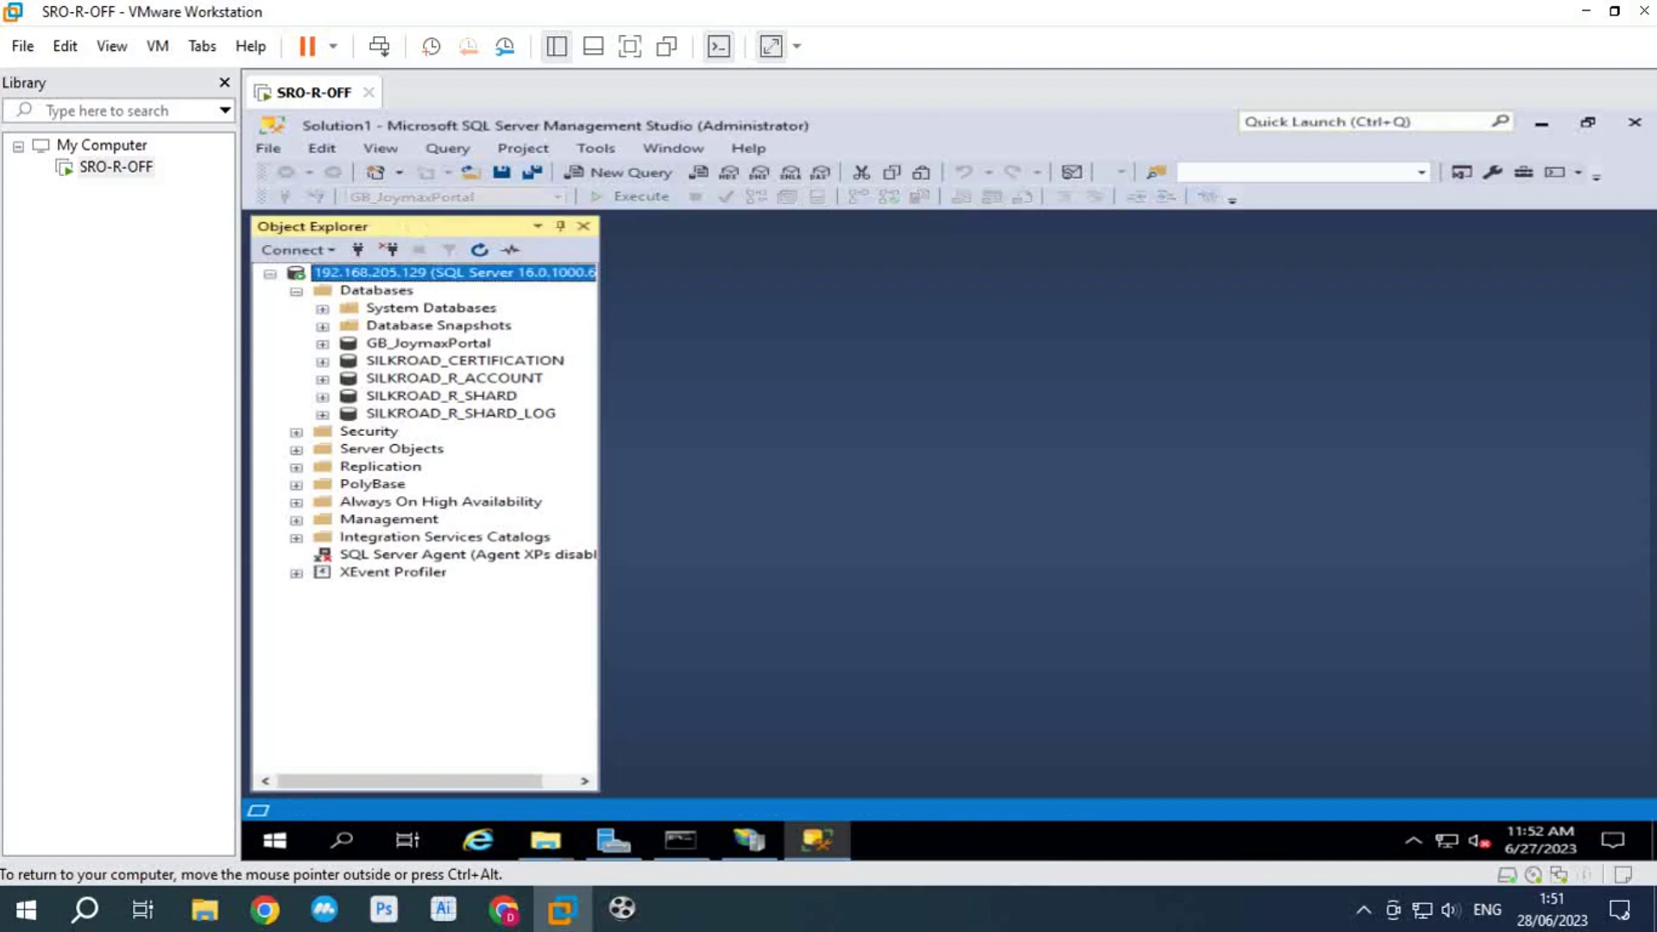
click(1541, 121)
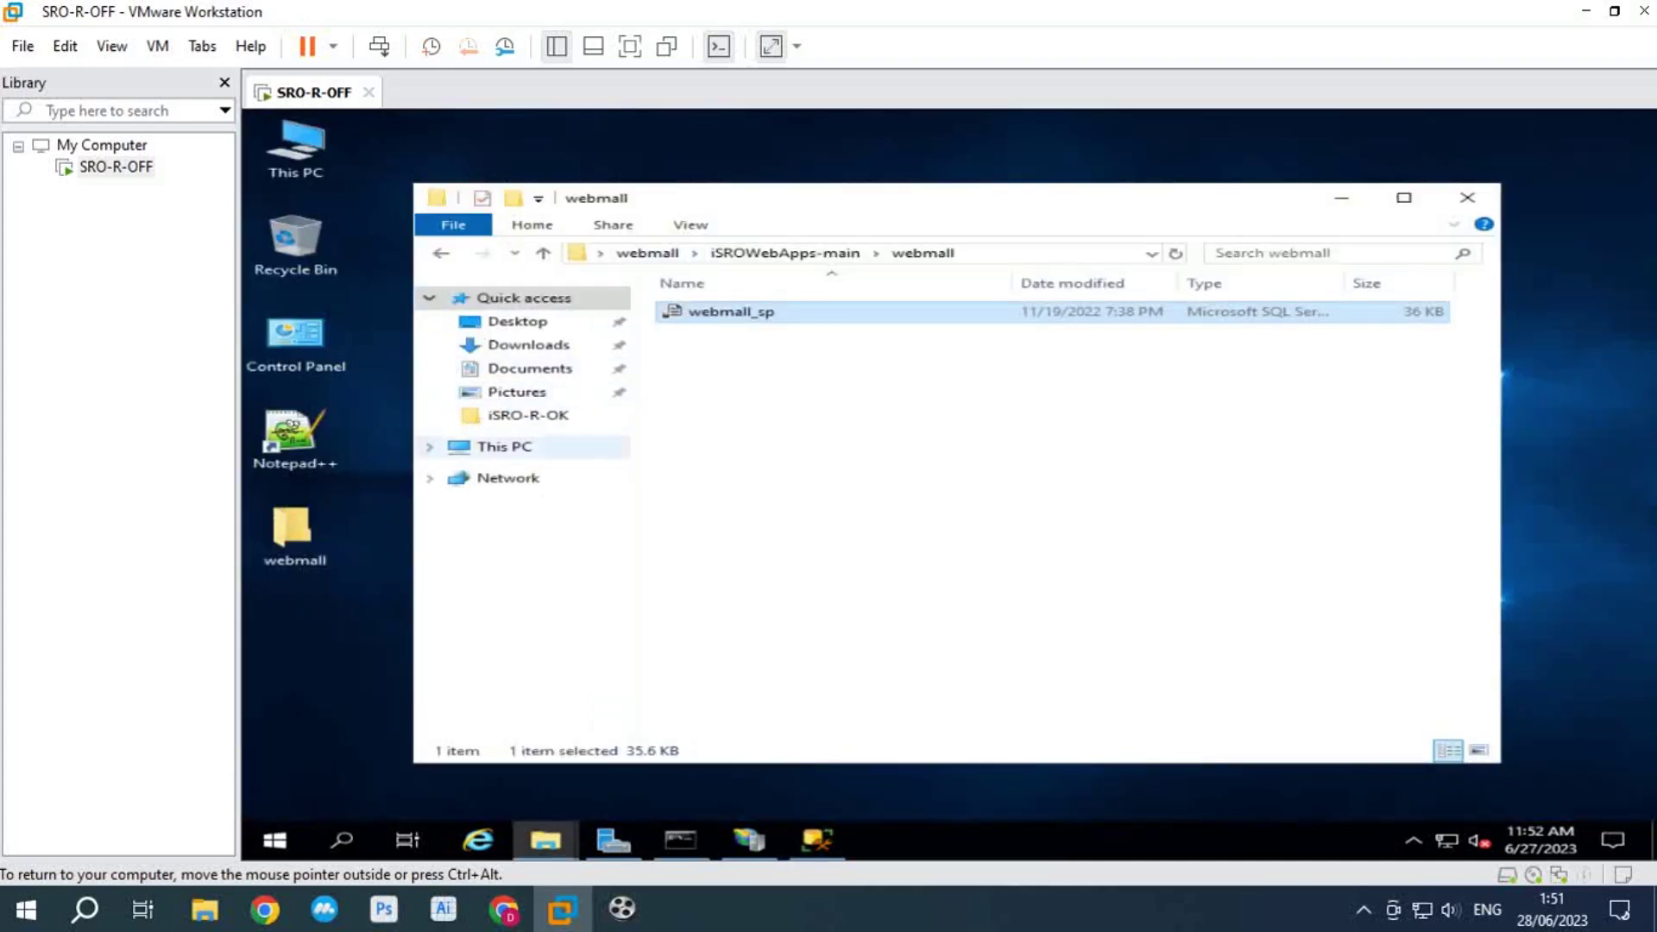
Step: Launch EvaTools.exe from the C:\Server\EvaTools folder
click(505, 446)
double_click(777, 571)
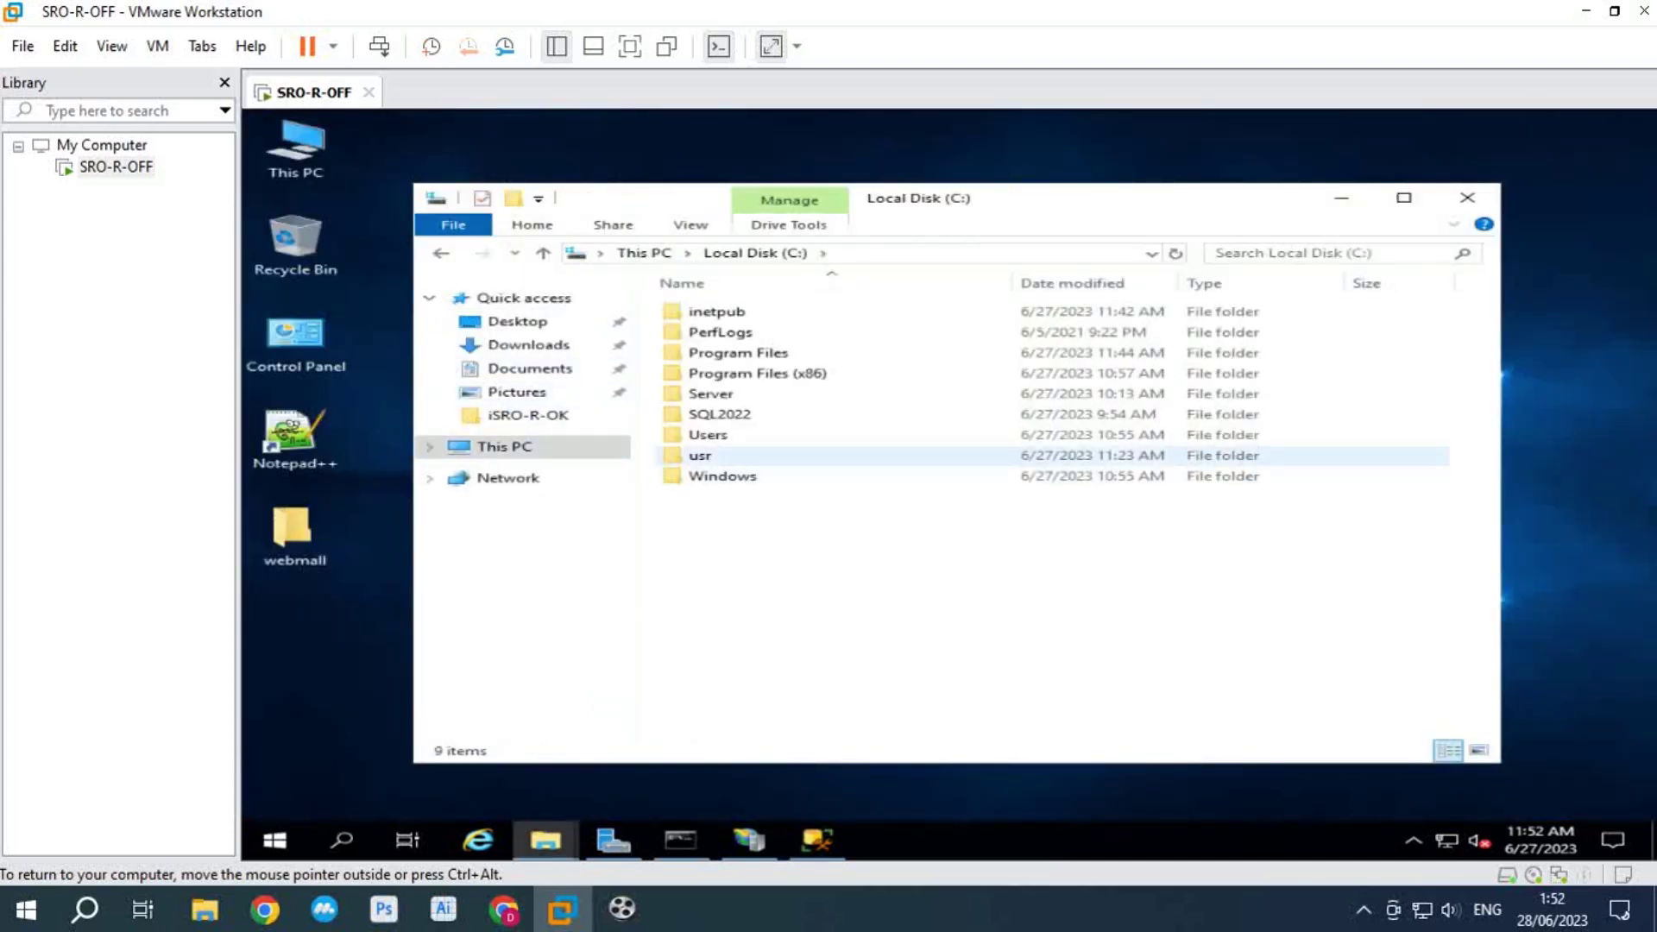
double_click(710, 394)
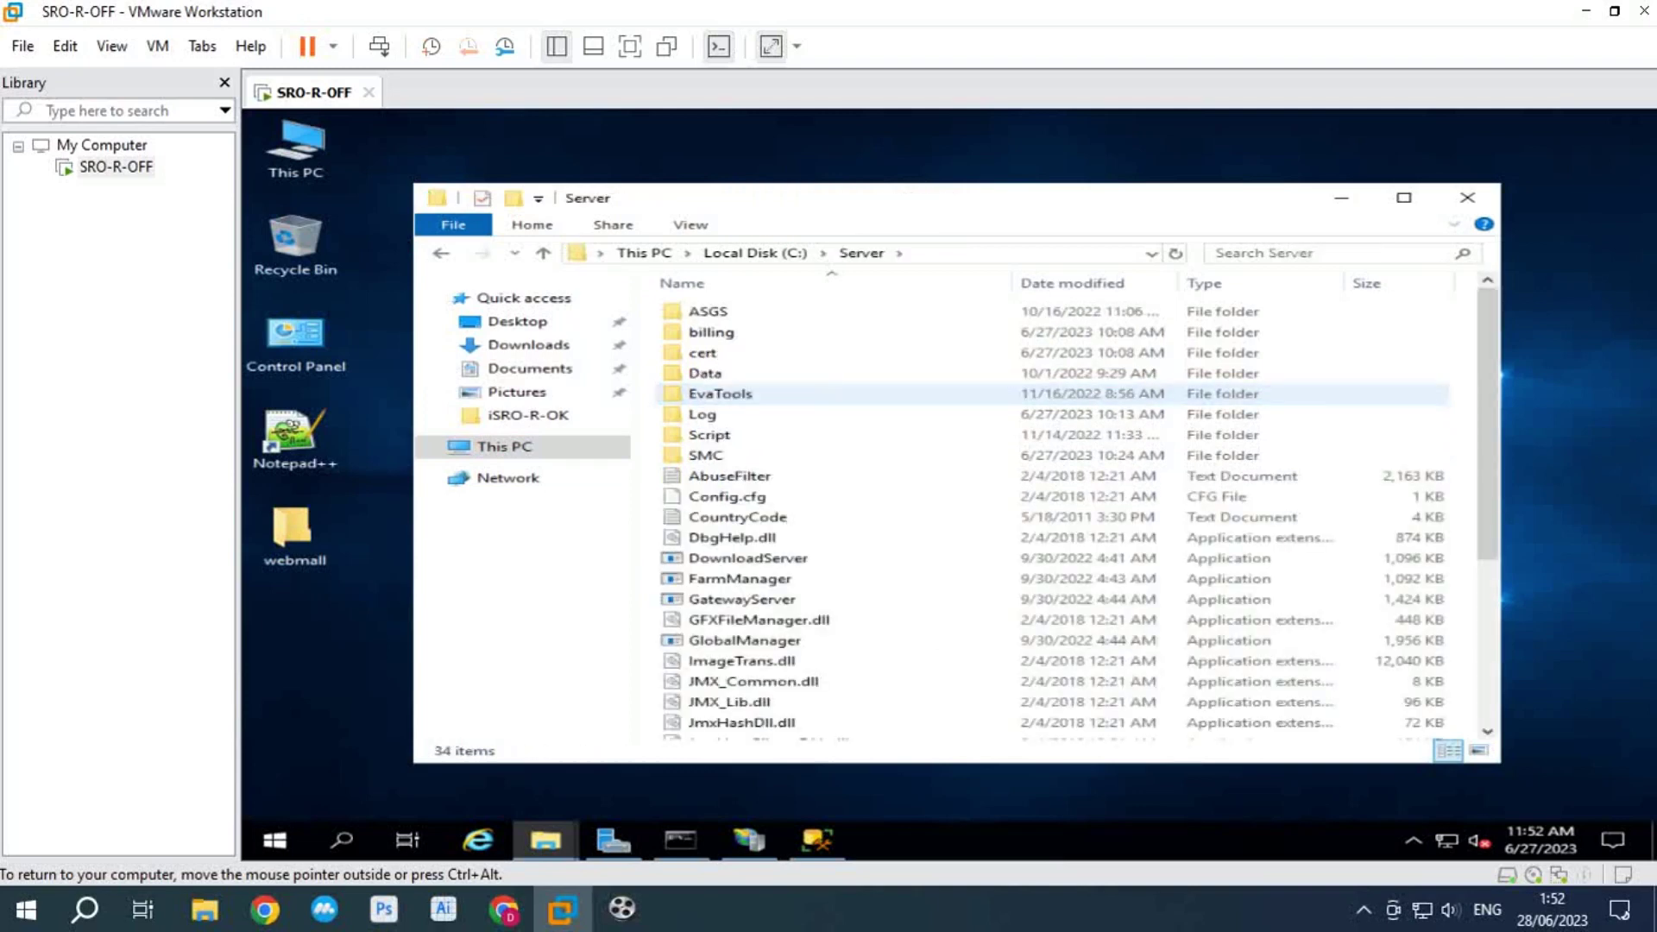
double_click(721, 393)
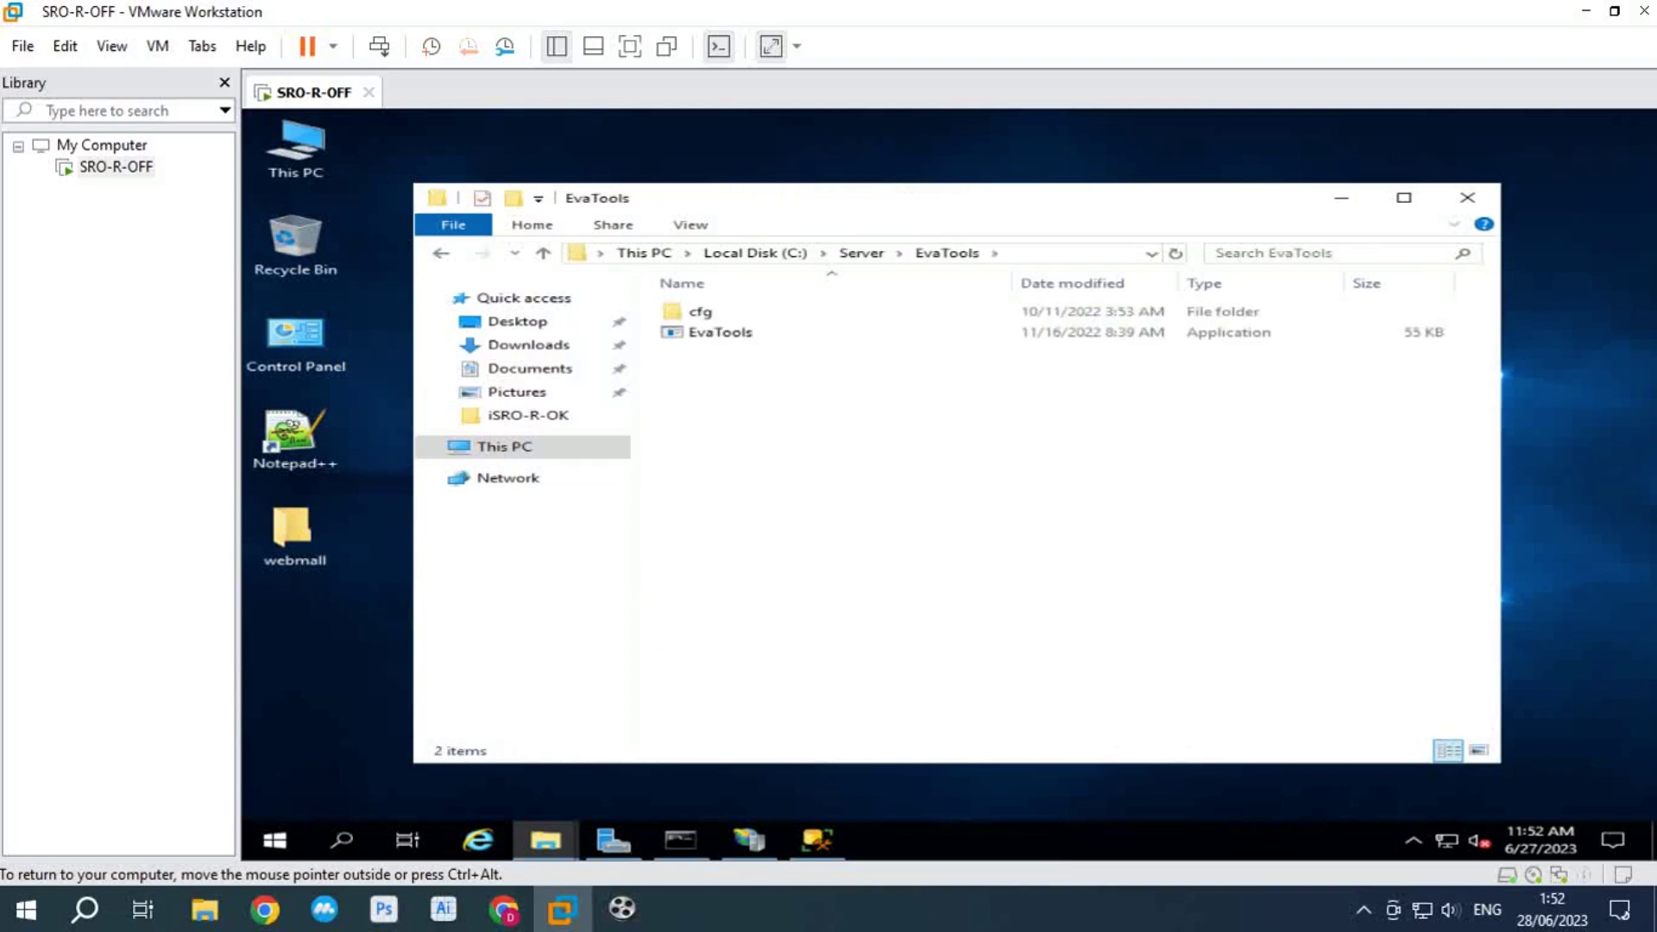
double_click(720, 332)
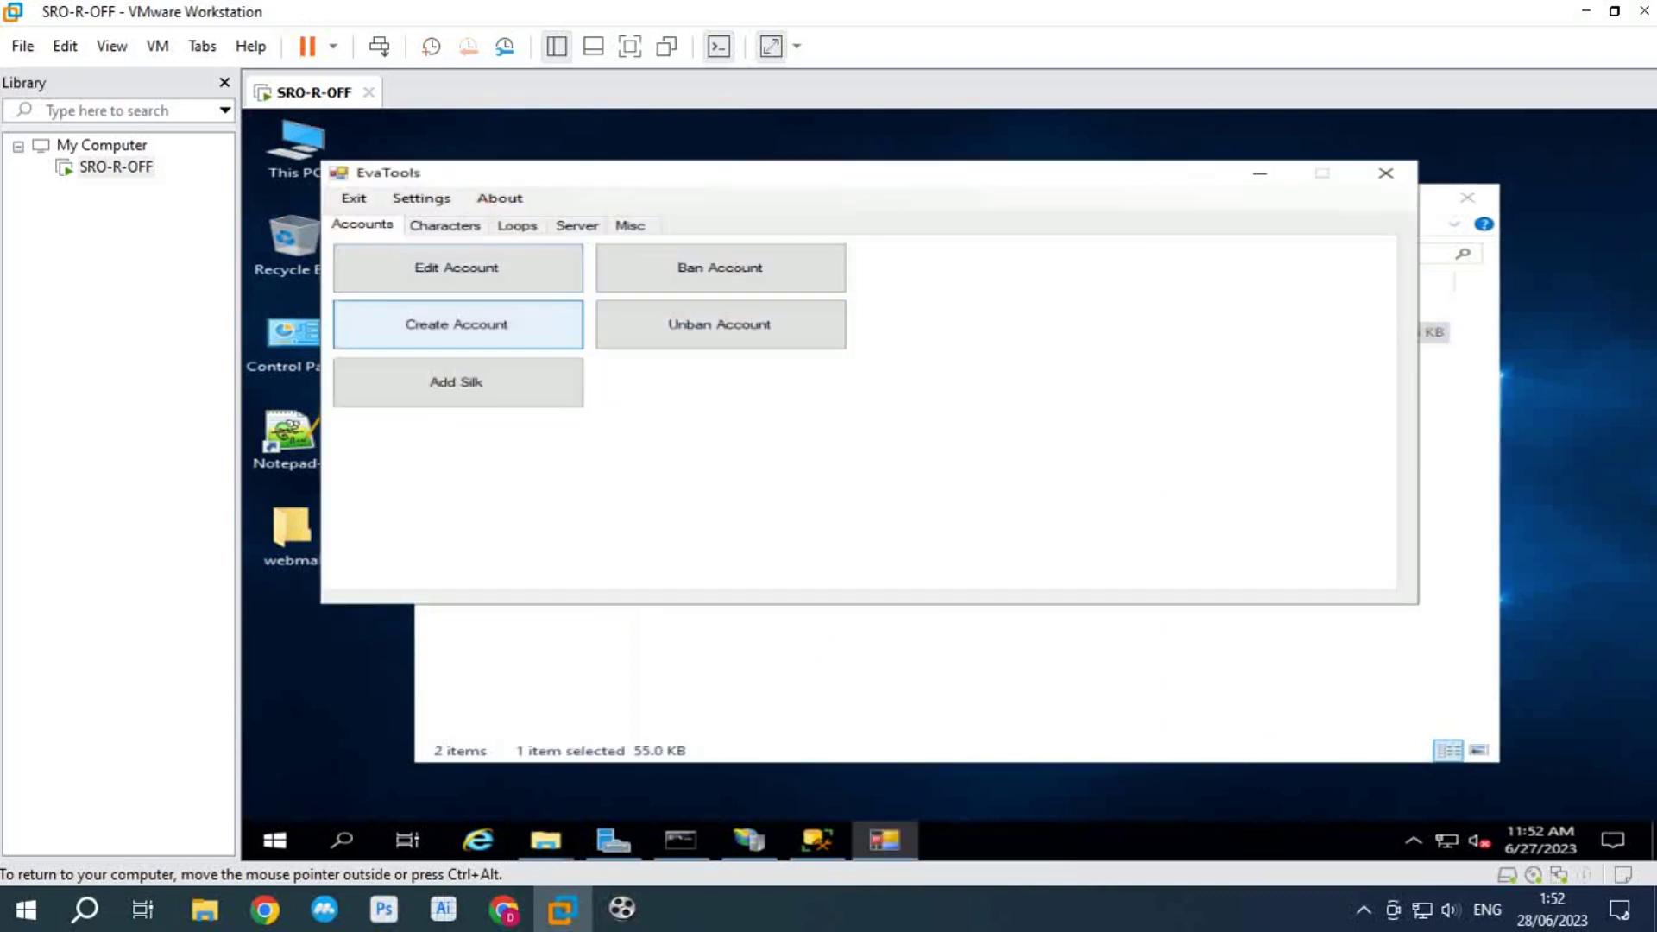
Step: Create game account test02 with its password, confirm, and close EvaTools
click(456, 323)
text(tes)
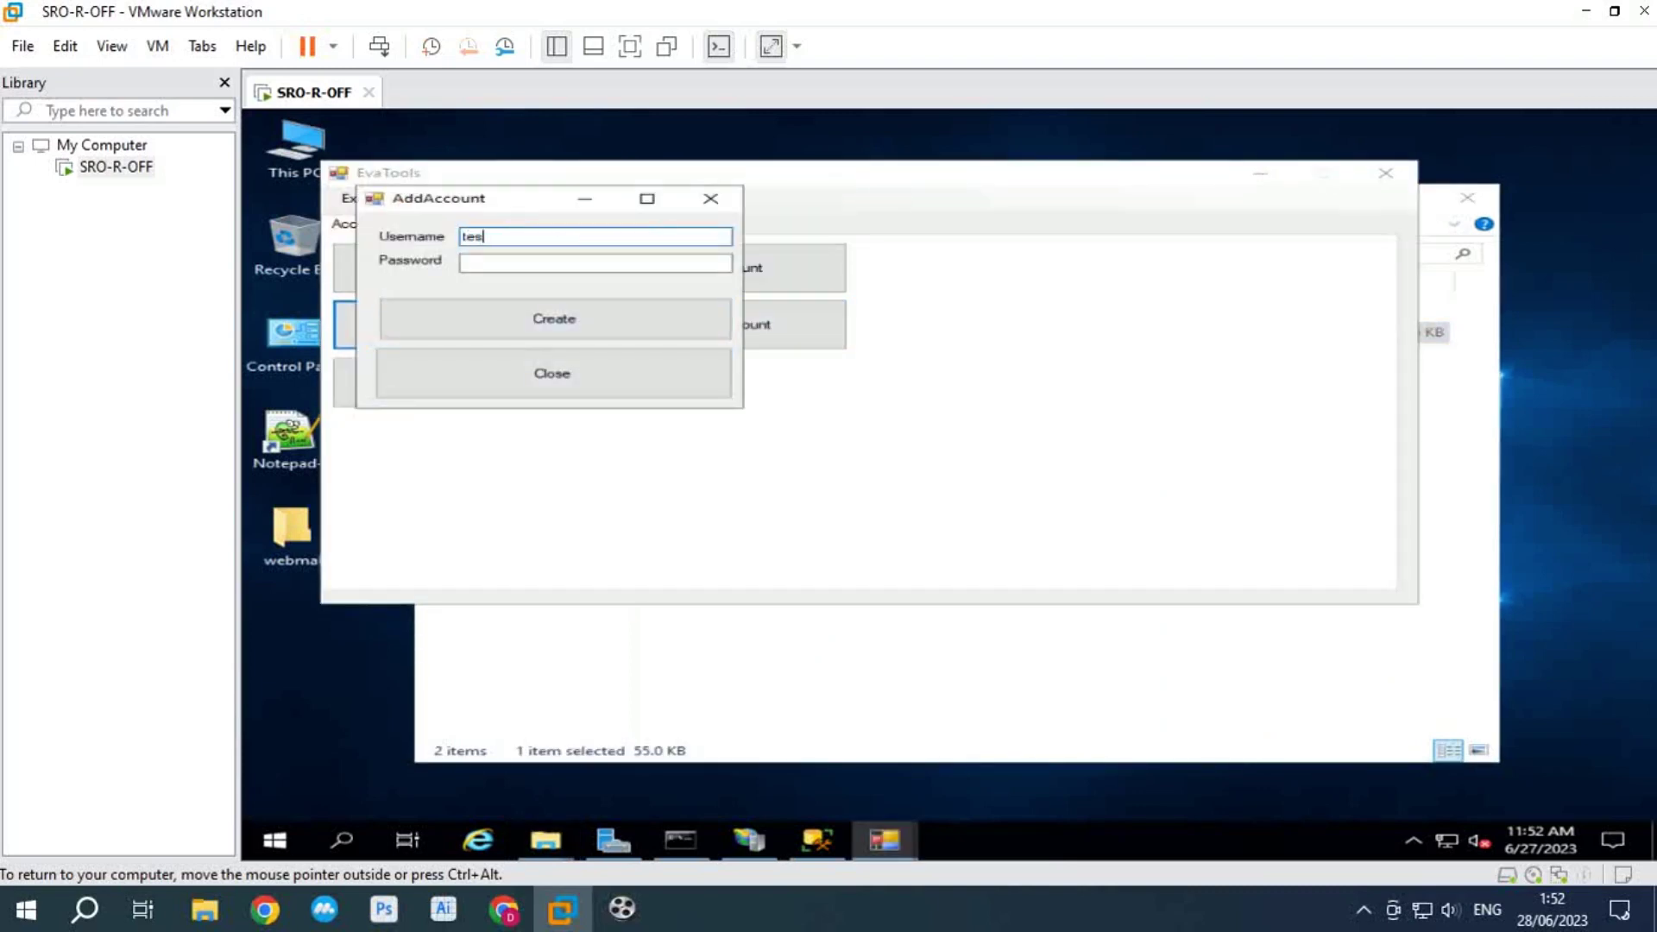
text(t02)
key(Tab)
text(123456)
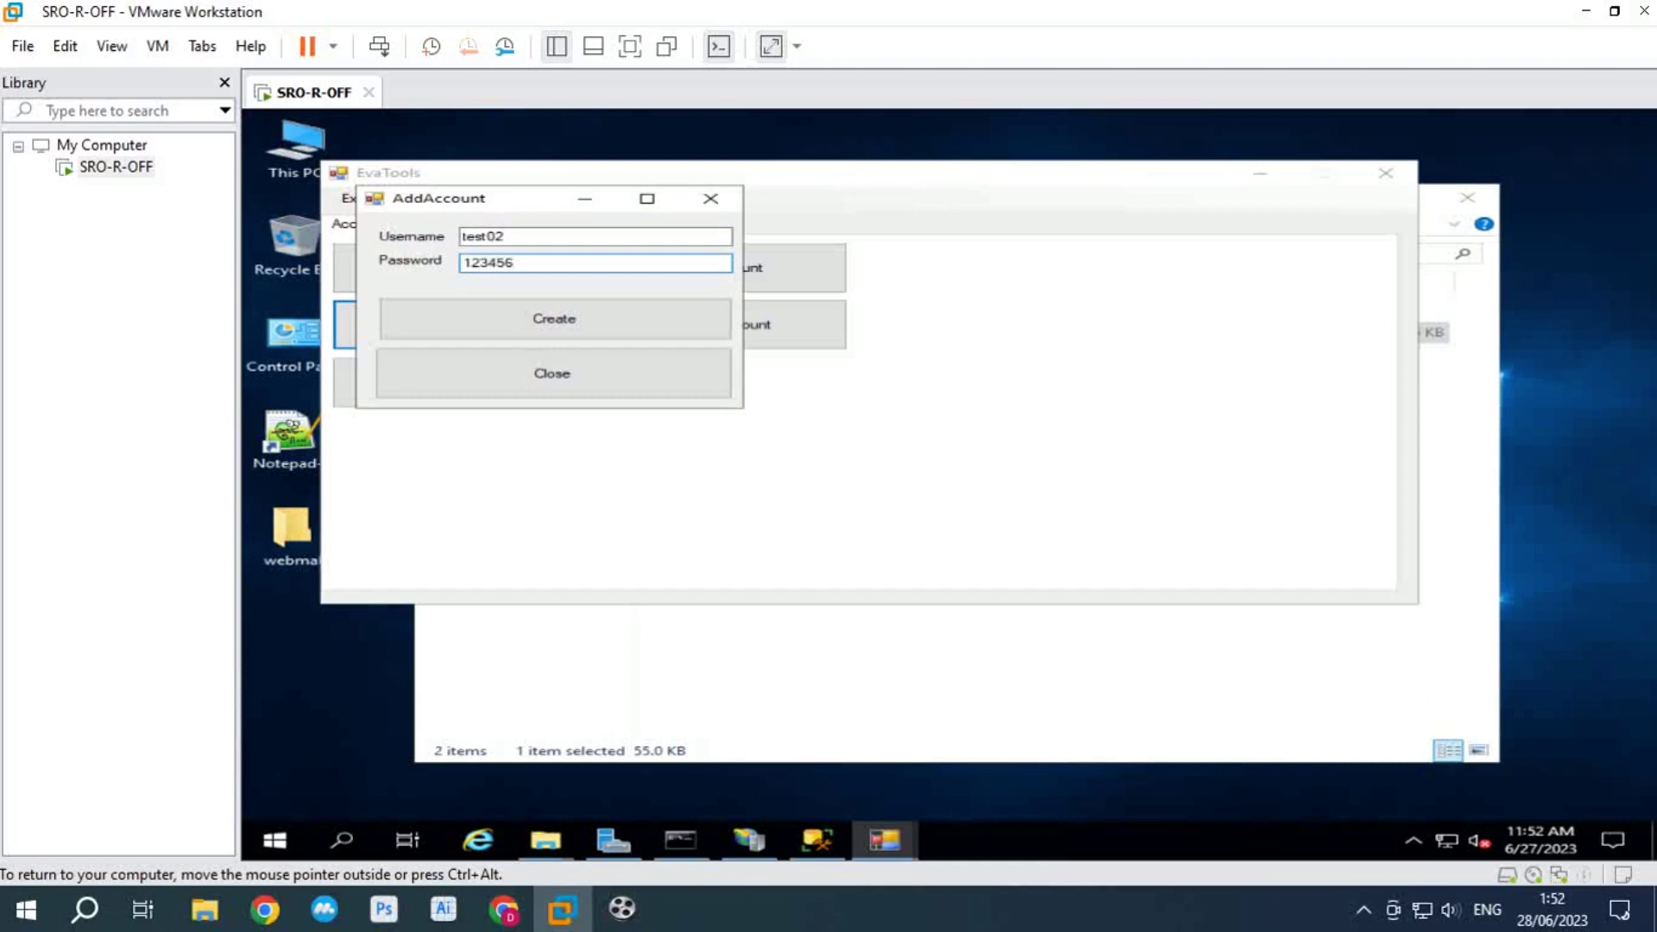
key(Tab)
key(Return)
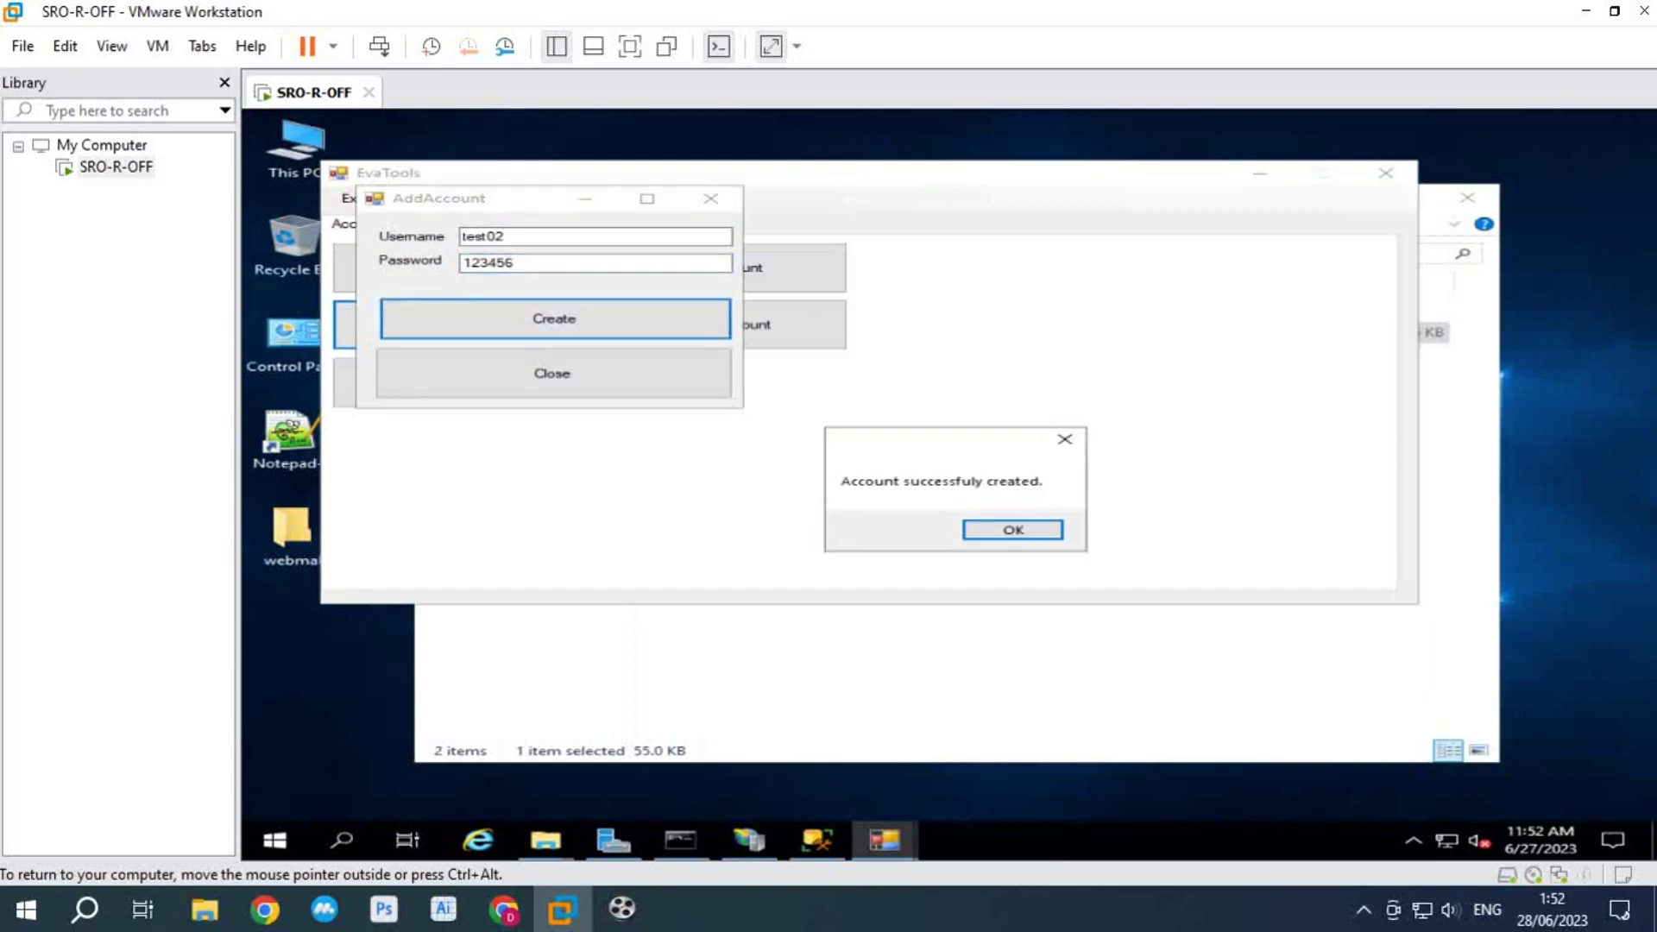
key(Return)
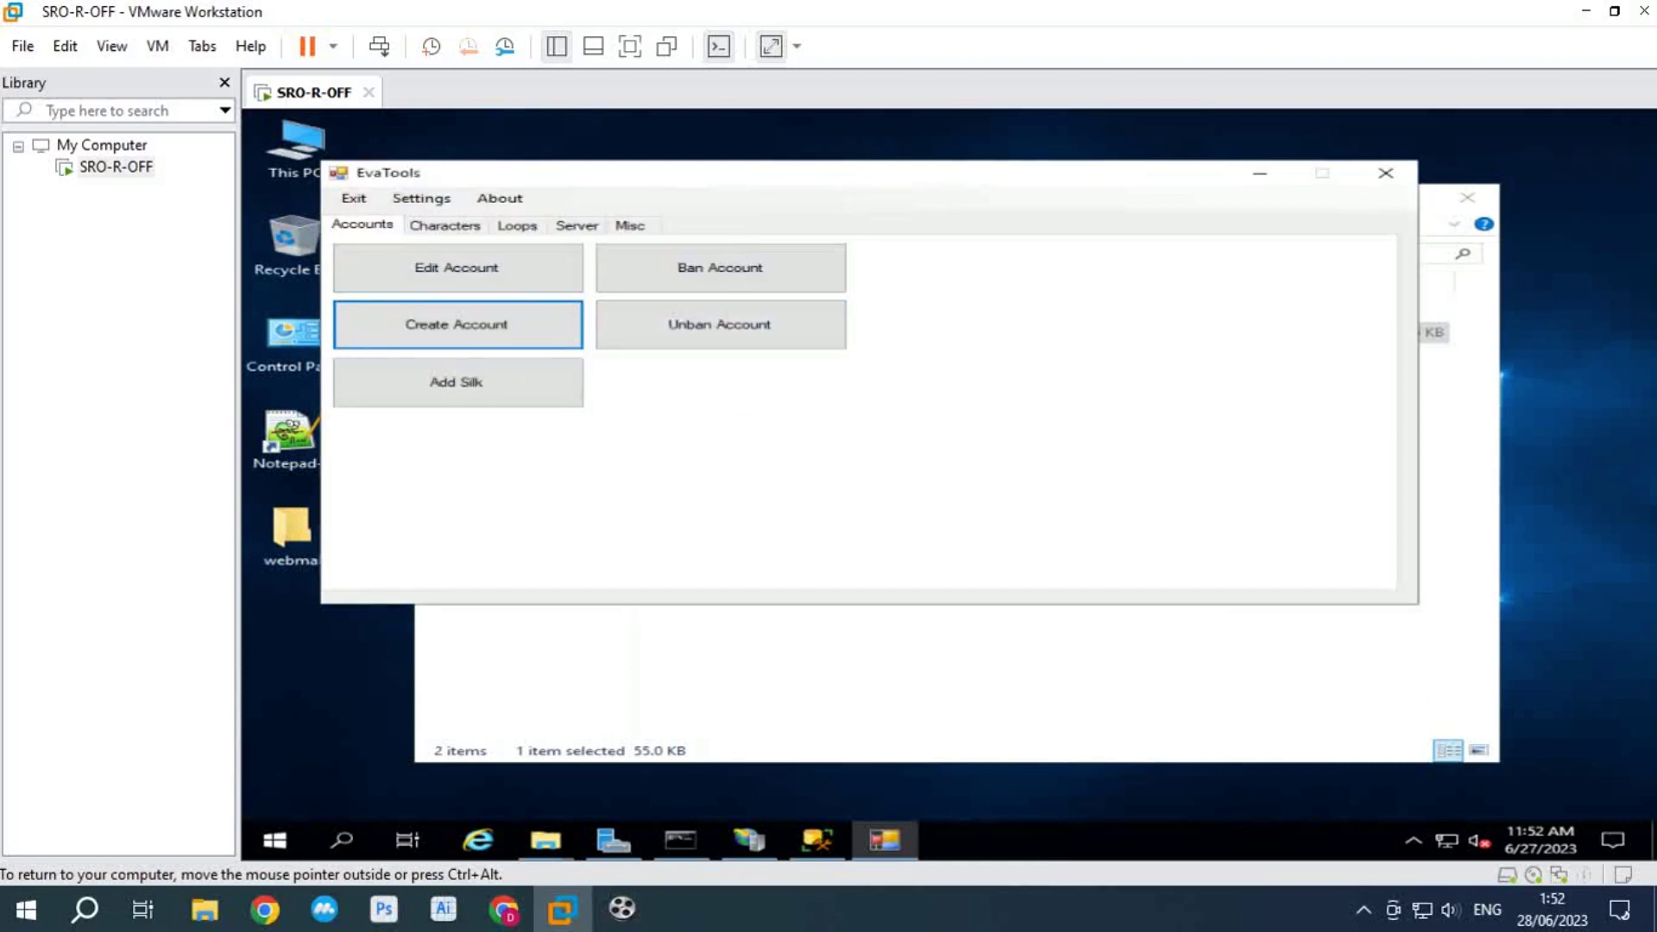
click(1385, 172)
click(861, 251)
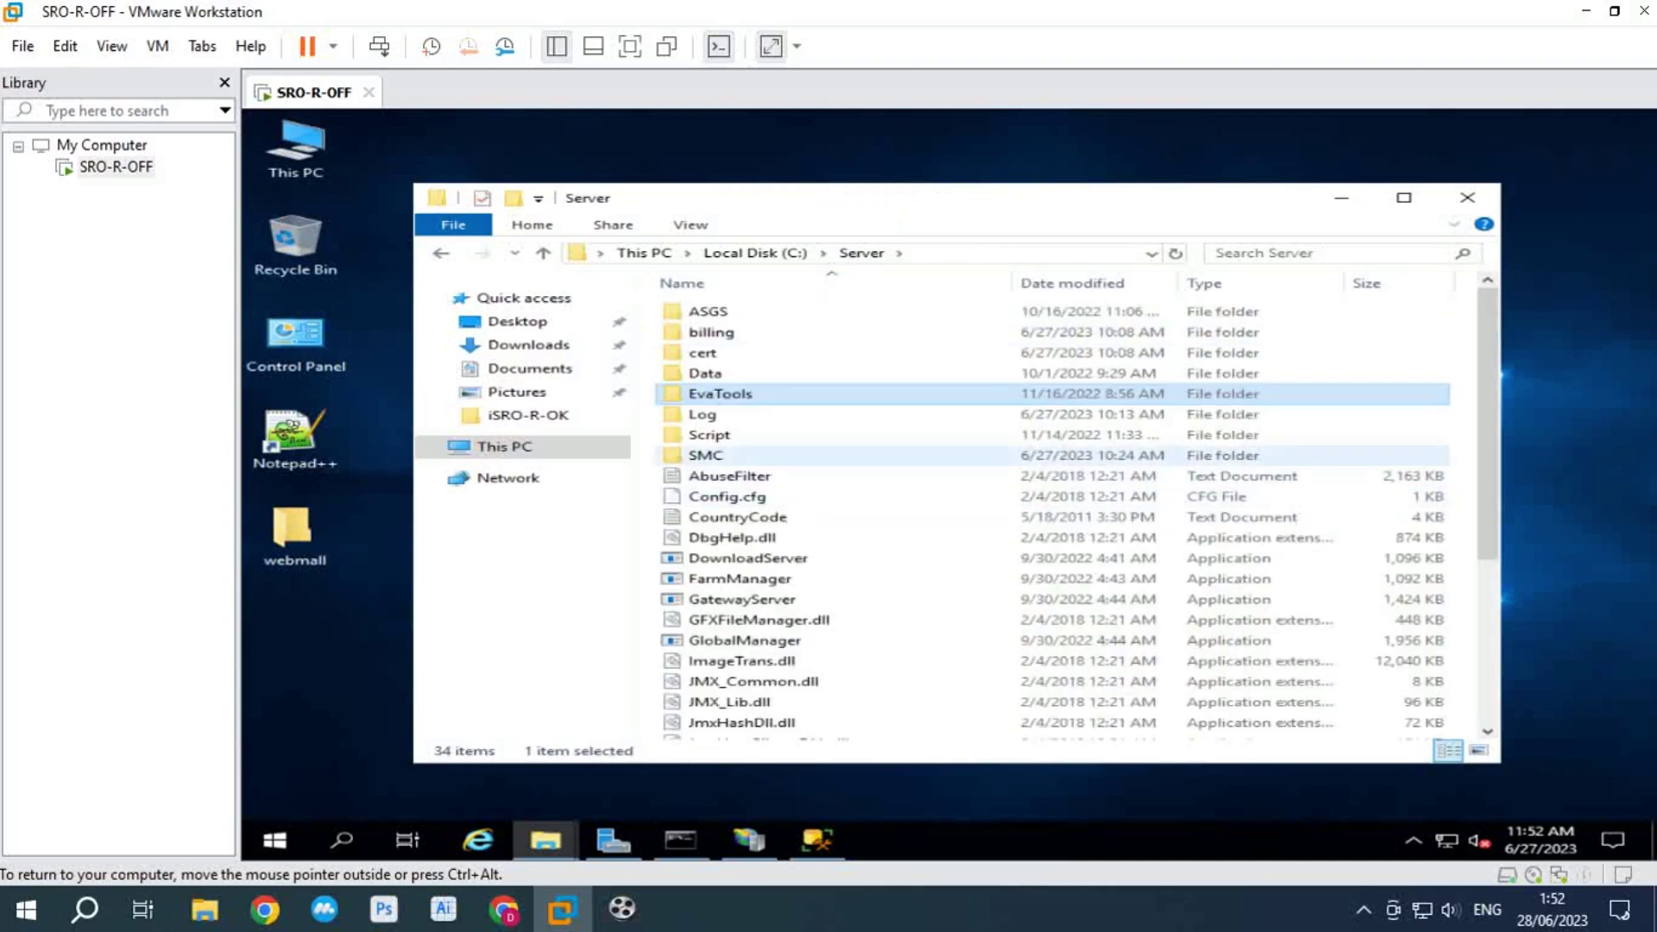
Step: Start ISRORCert.exe from C:\Server\cert and ISRORBilling.exe from C:\Server\billing
scroll(777, 543, down, 4)
scroll(760, 393, up, 4)
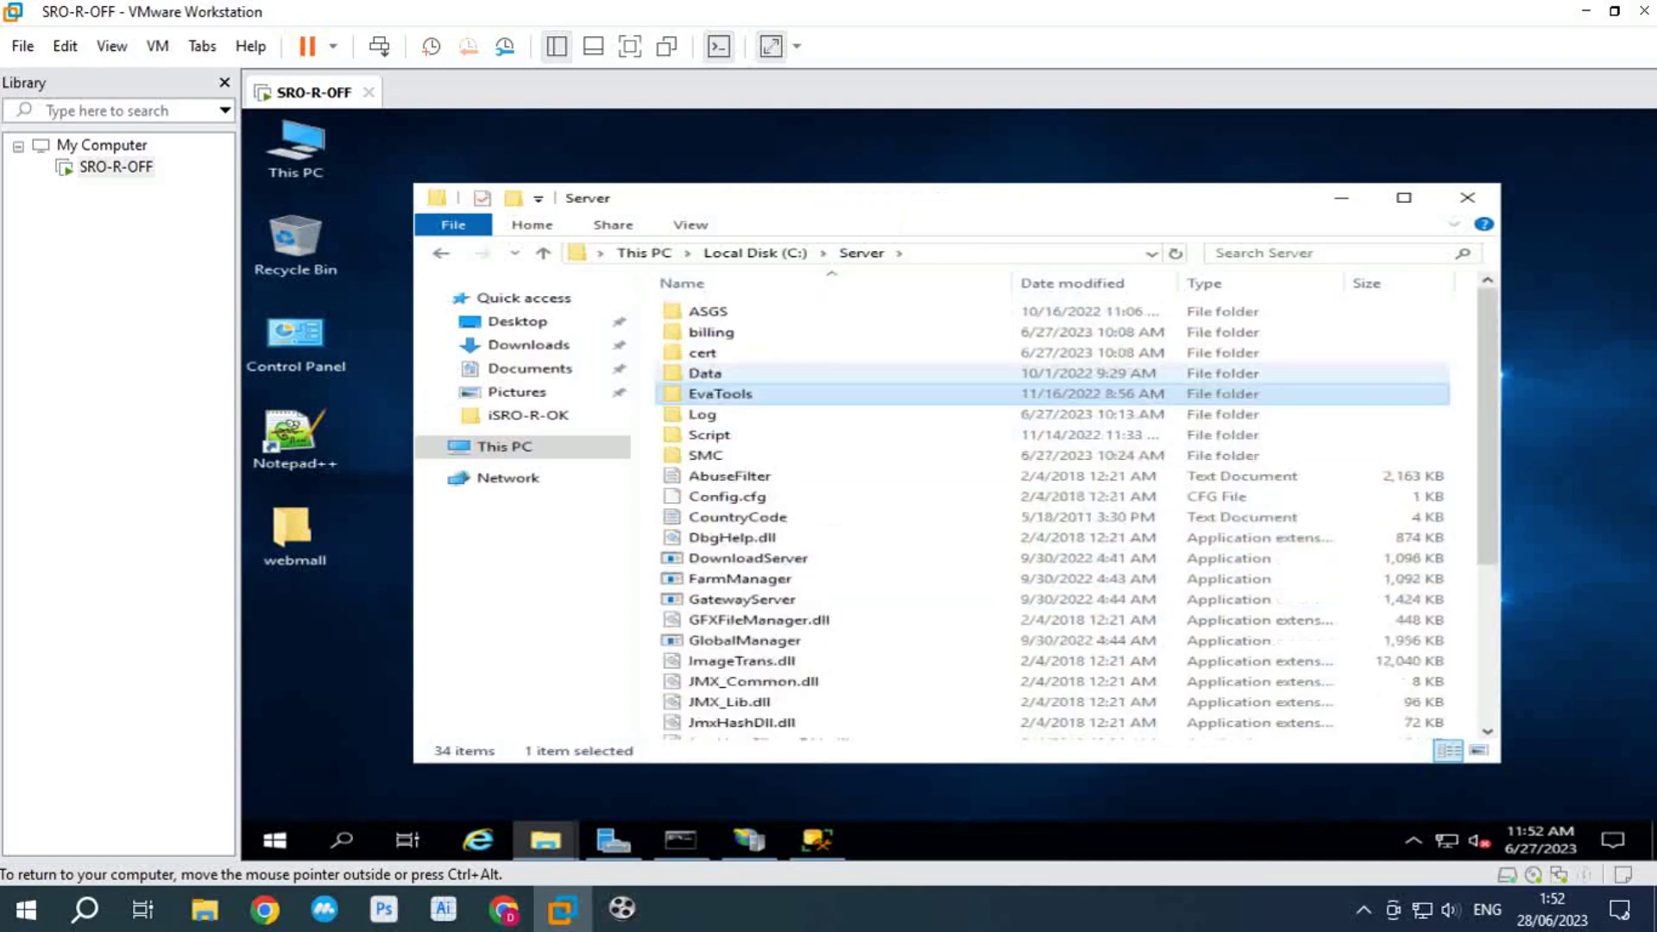
double_click(716, 352)
double_click(725, 332)
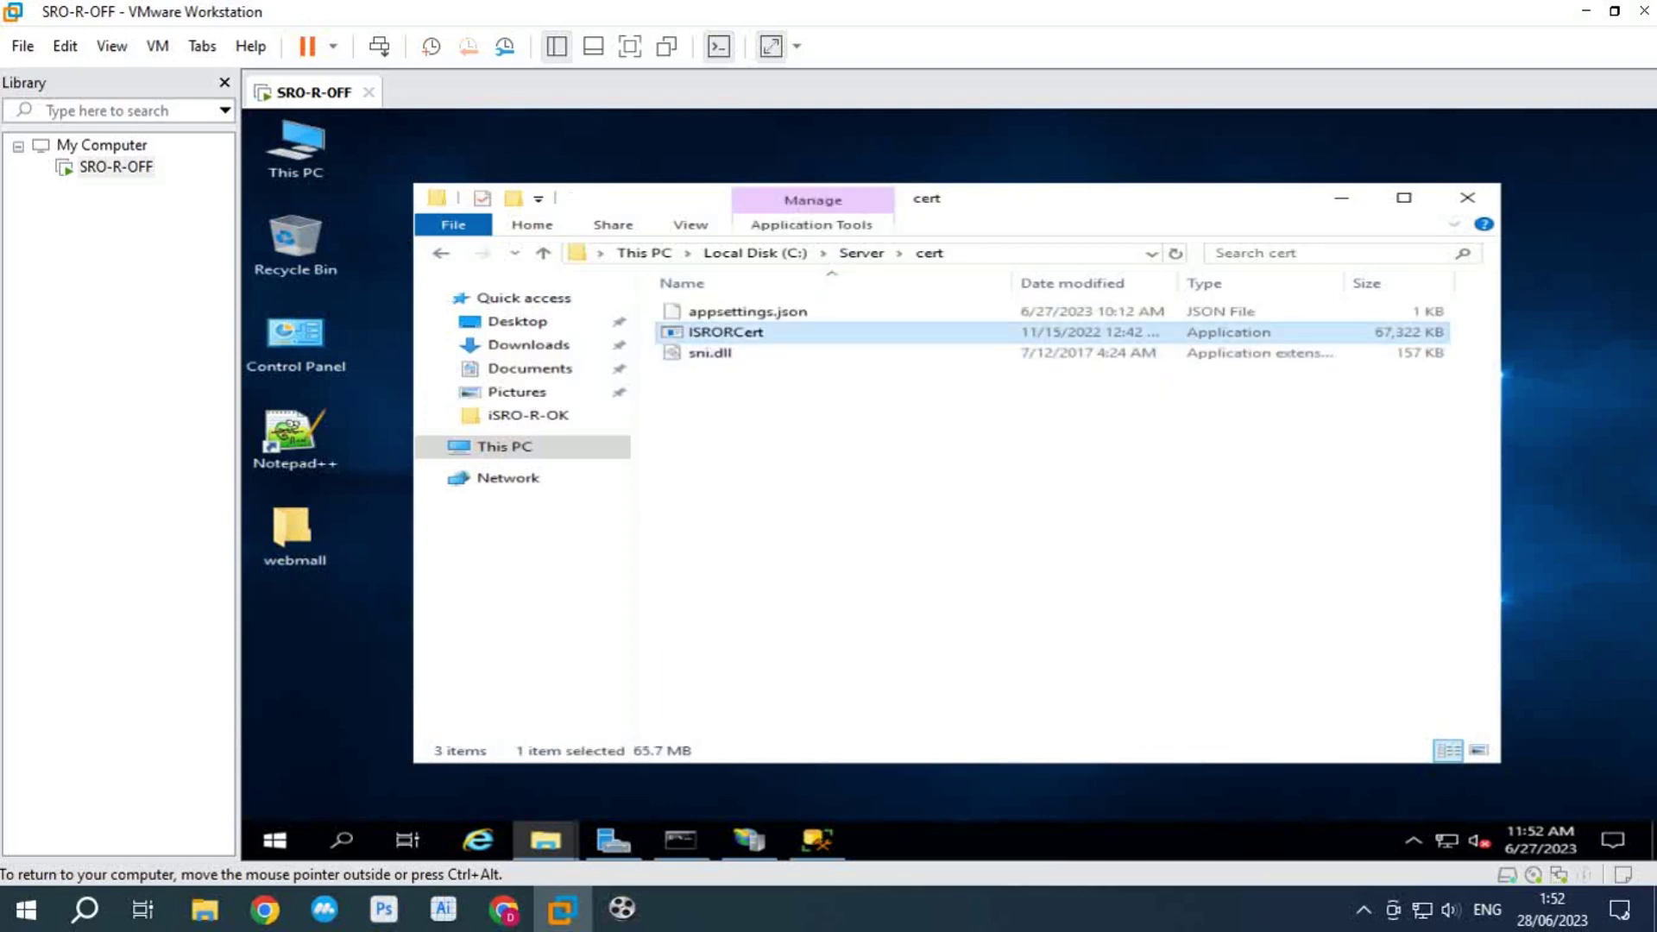
click(863, 197)
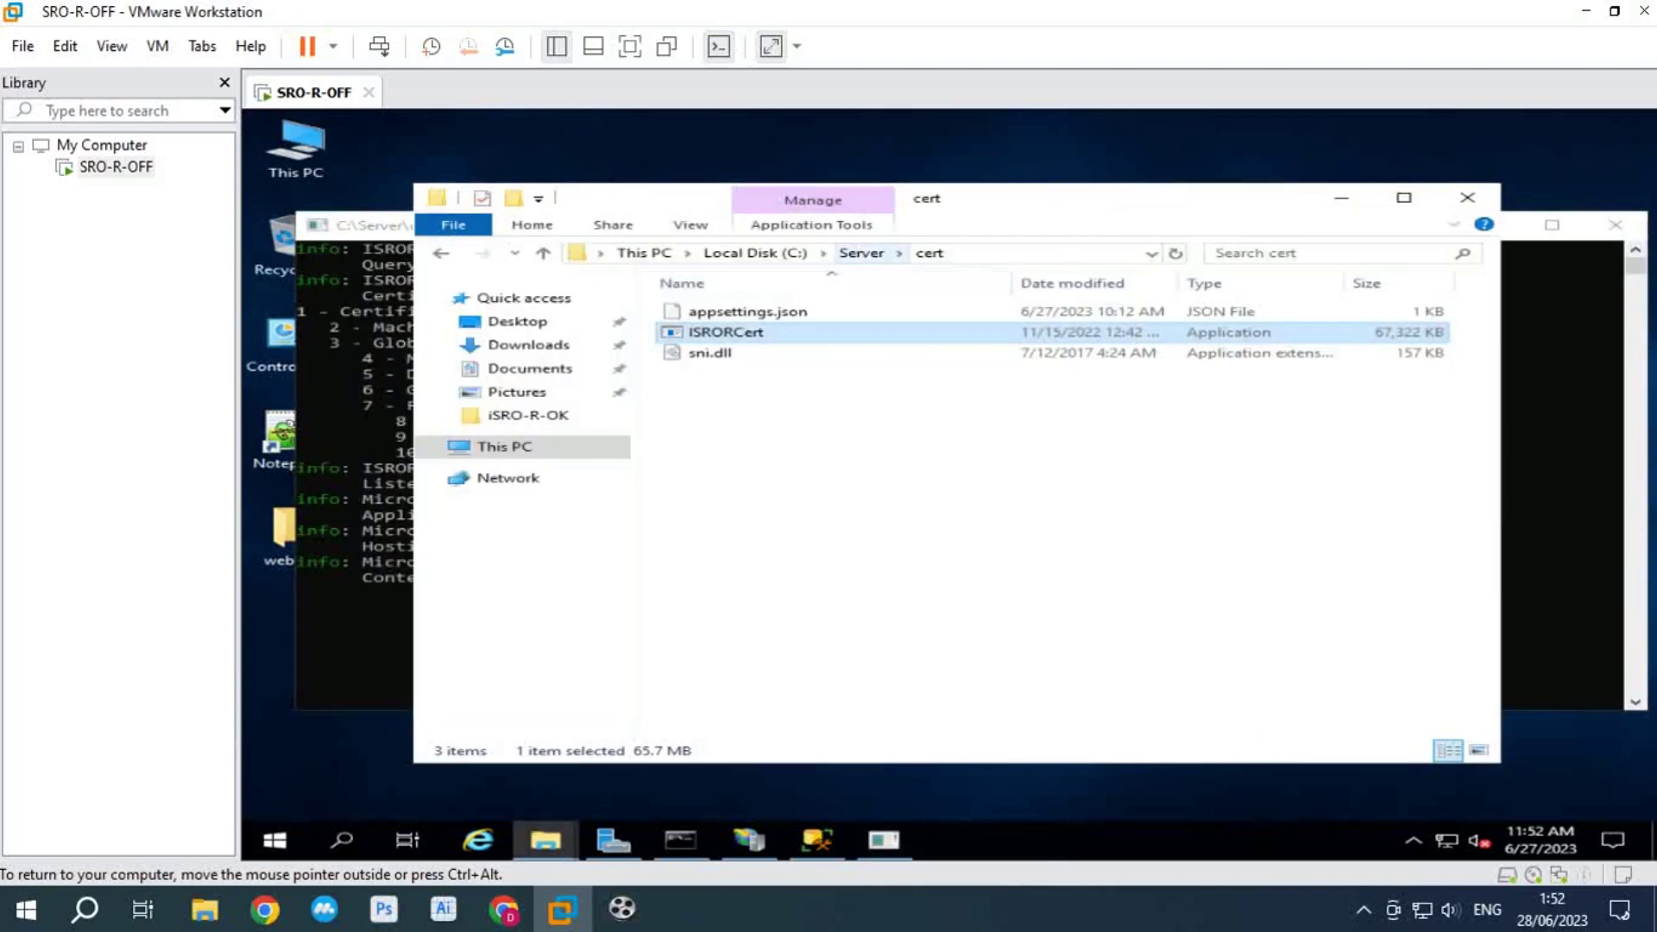
click(861, 252)
double_click(711, 332)
double_click(740, 352)
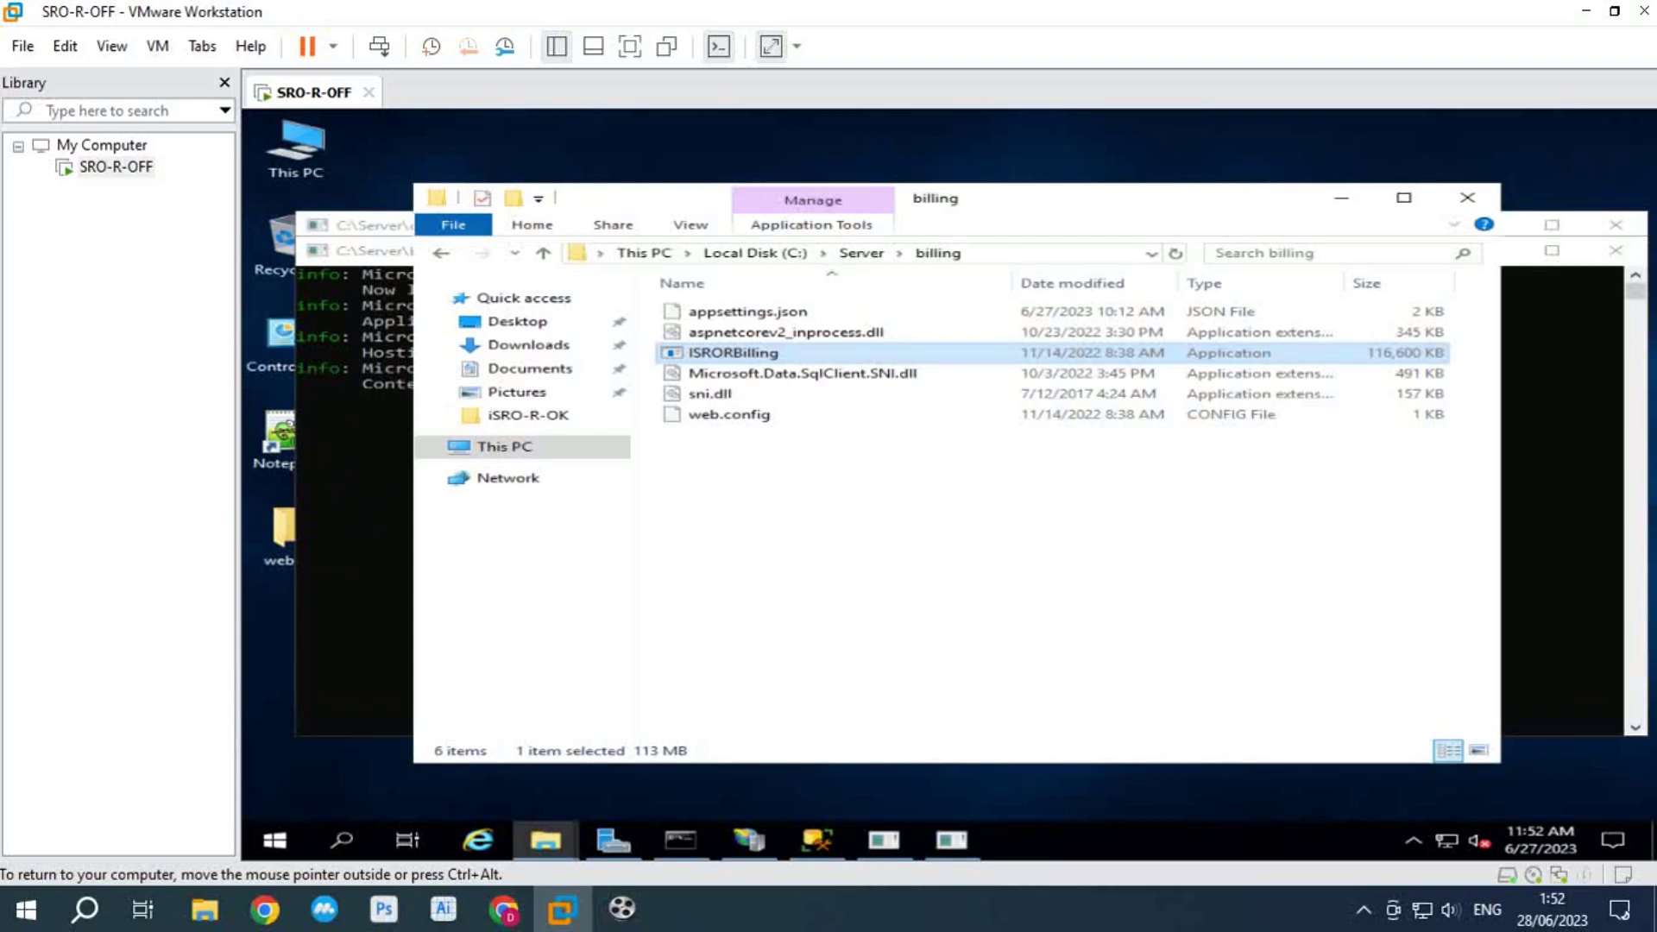
Step: Launch the srostart server launcher from the C:\Server folder
click(861, 252)
text(srostart)
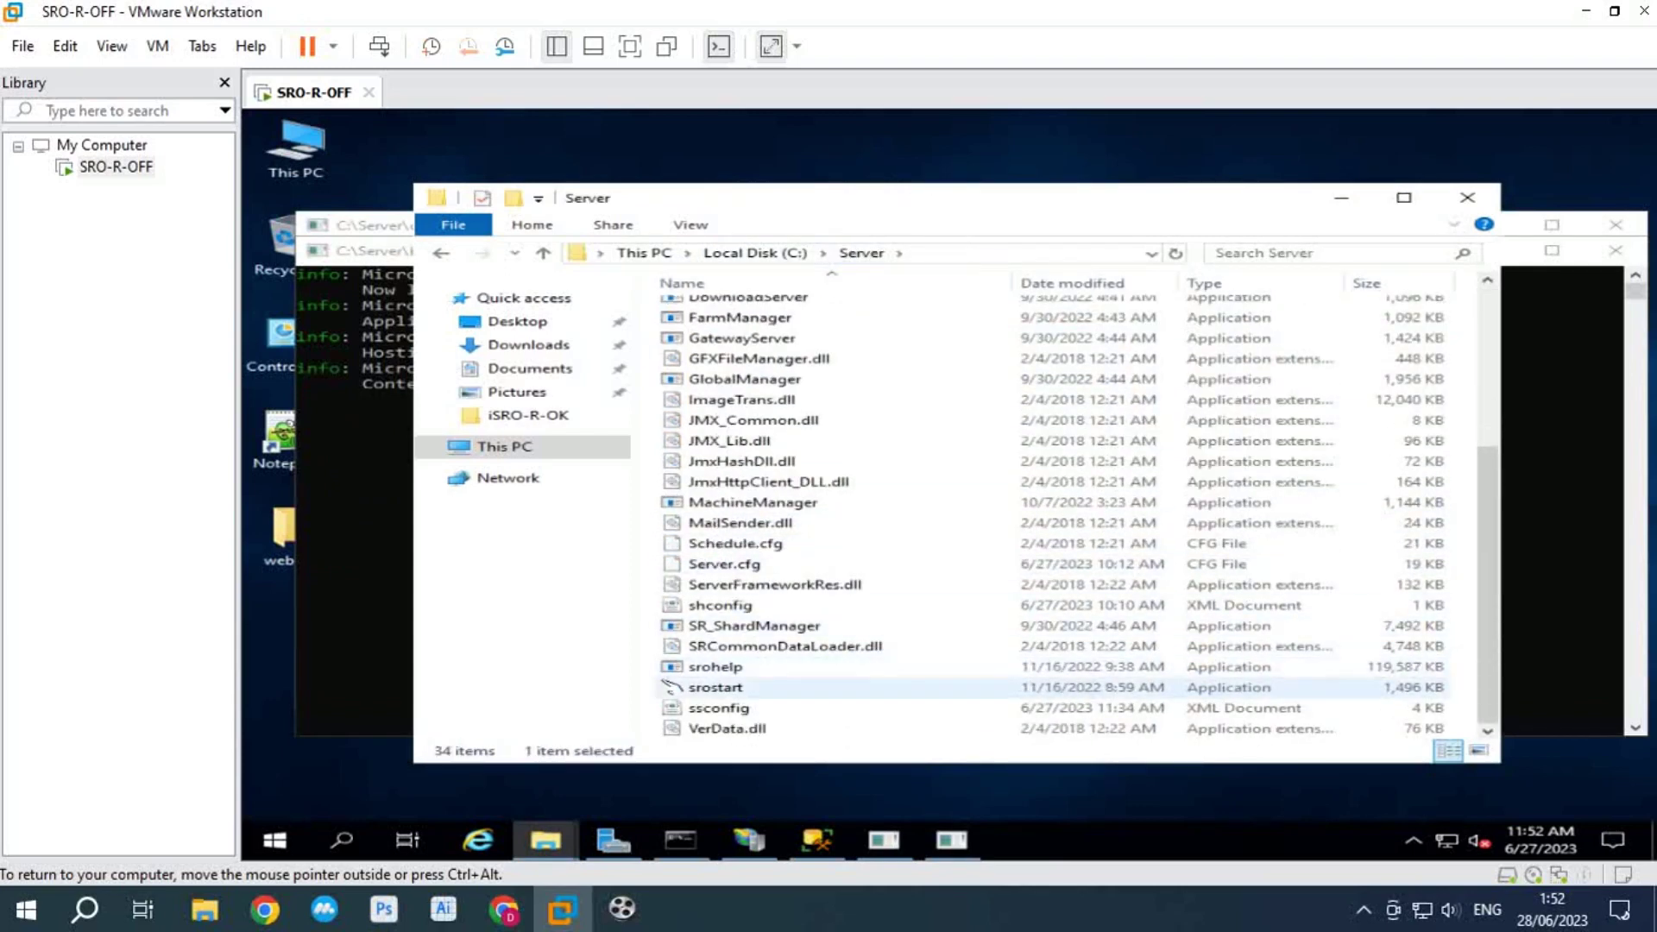
key(Return)
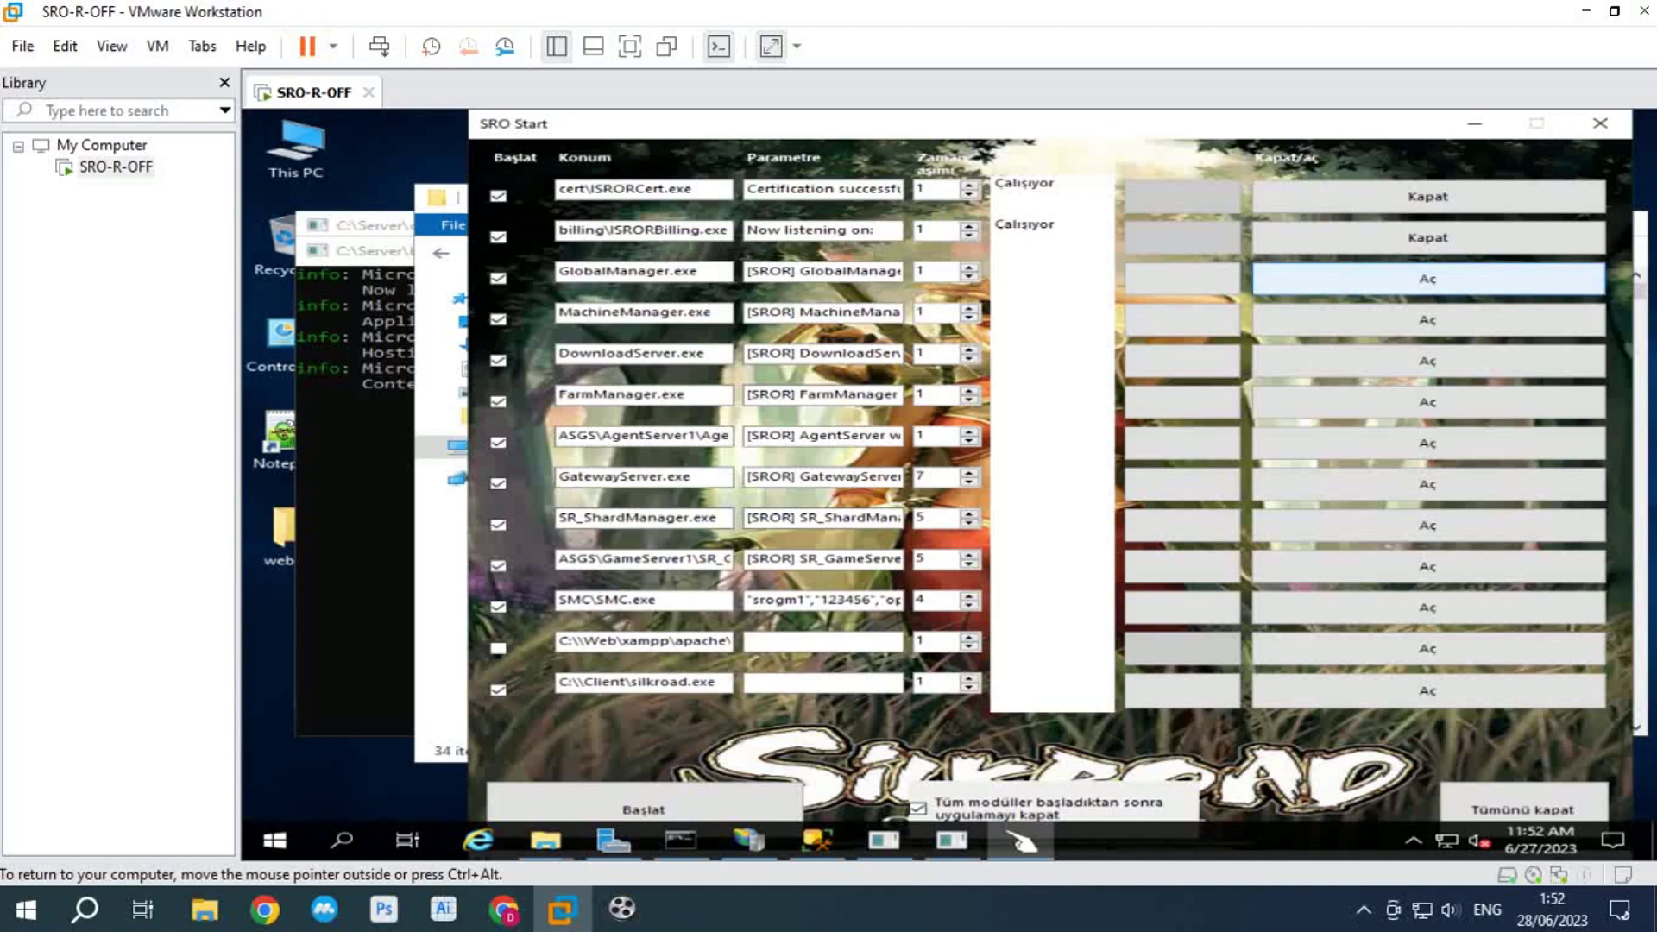
Step: Start GlobalManager, MachineManager, DownloadServer, FarmManager, AgentServer and GatewayServer in SRO Start
click(1427, 279)
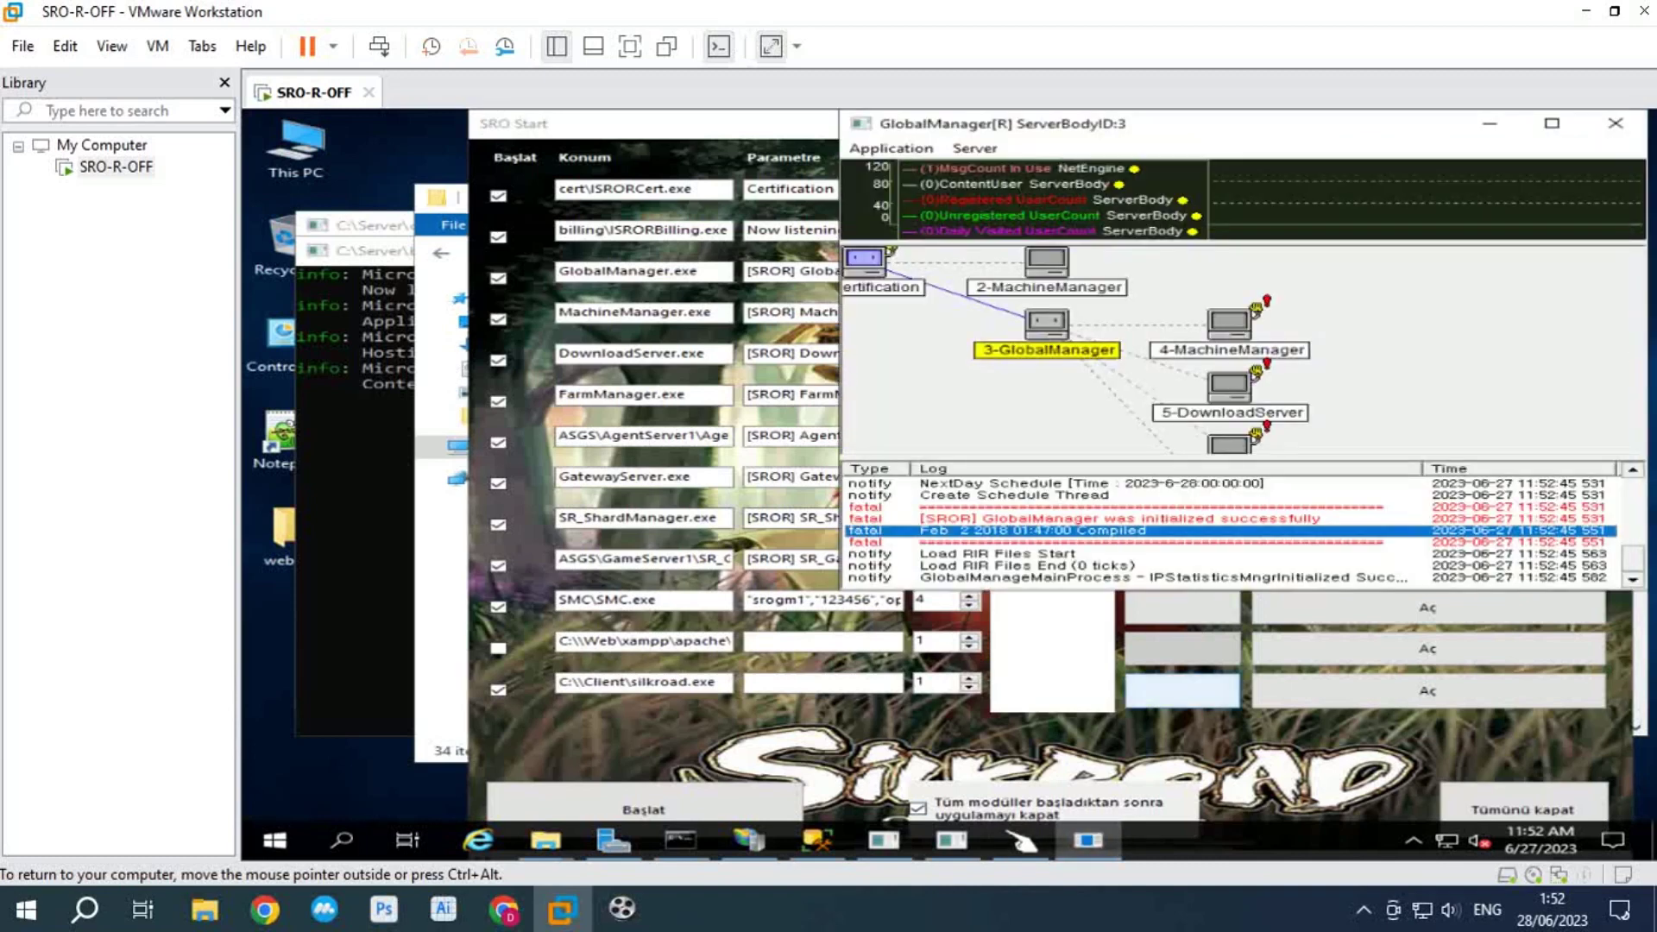
click(1182, 690)
click(1427, 319)
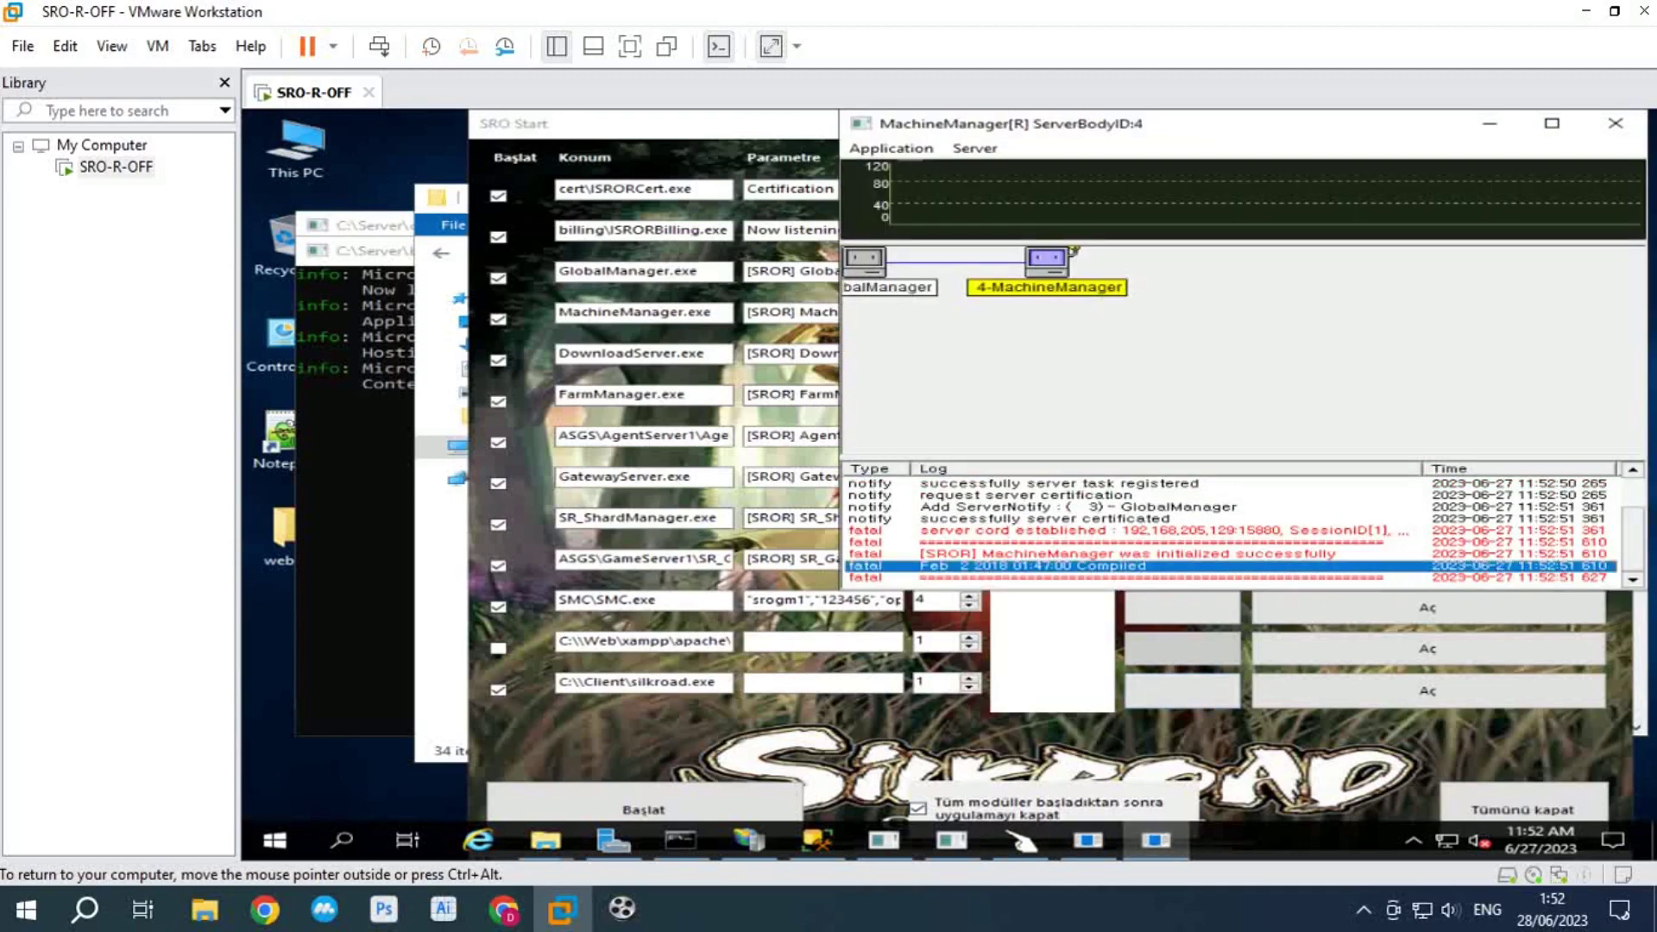
click(1182, 690)
click(1427, 361)
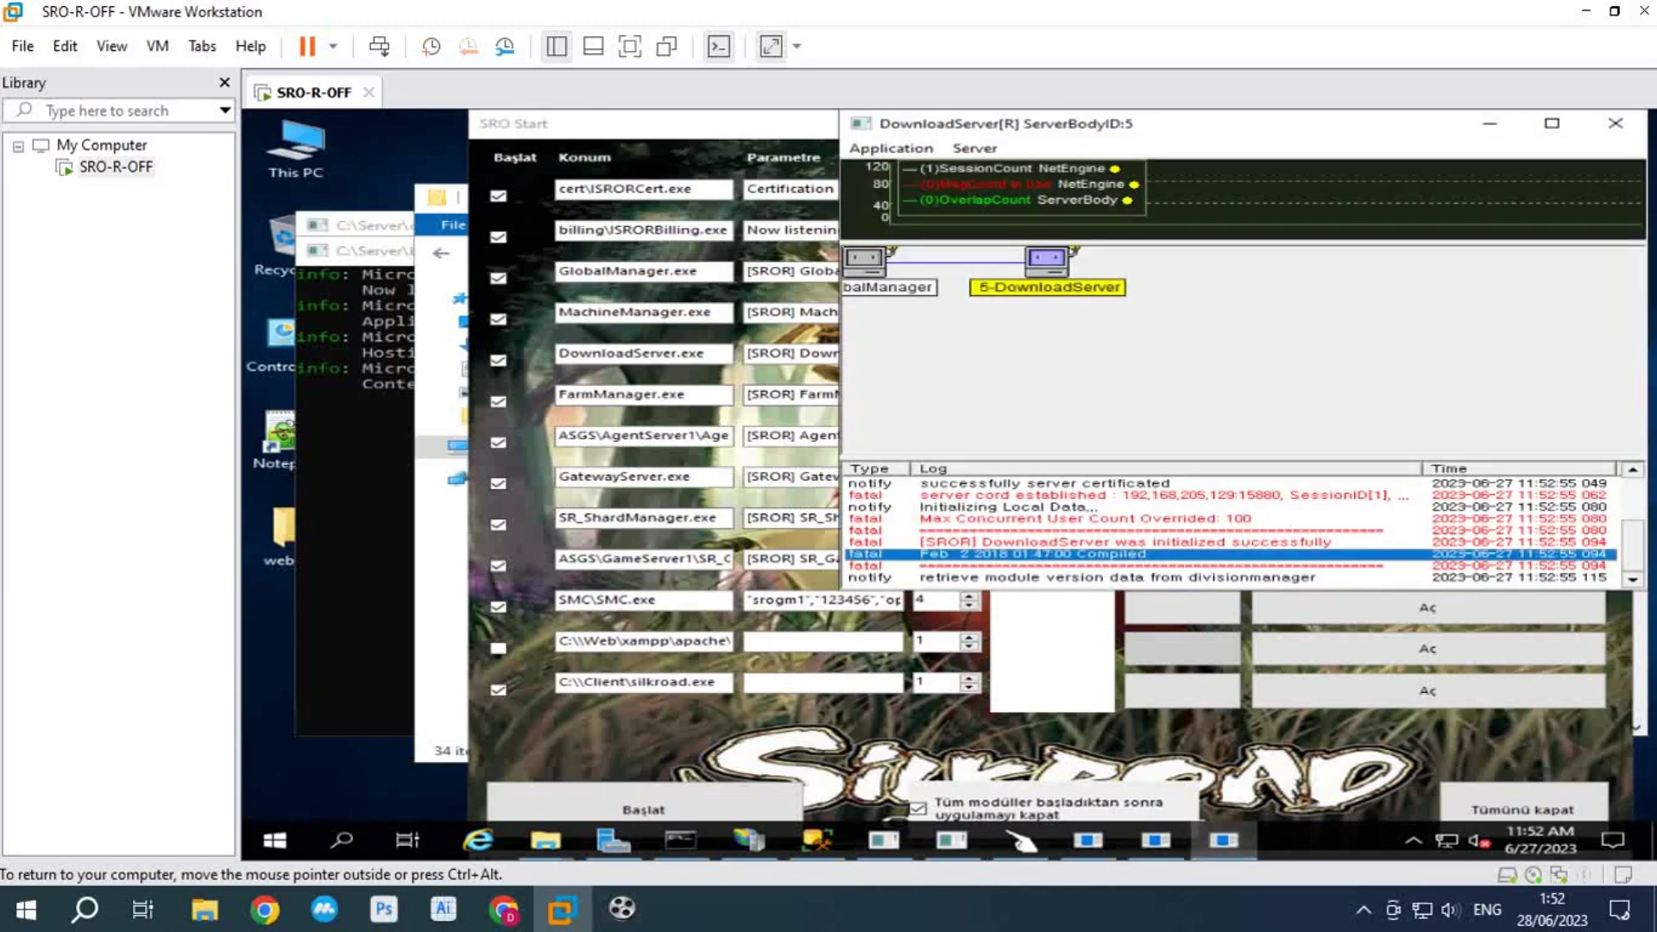
click(1021, 839)
click(1427, 401)
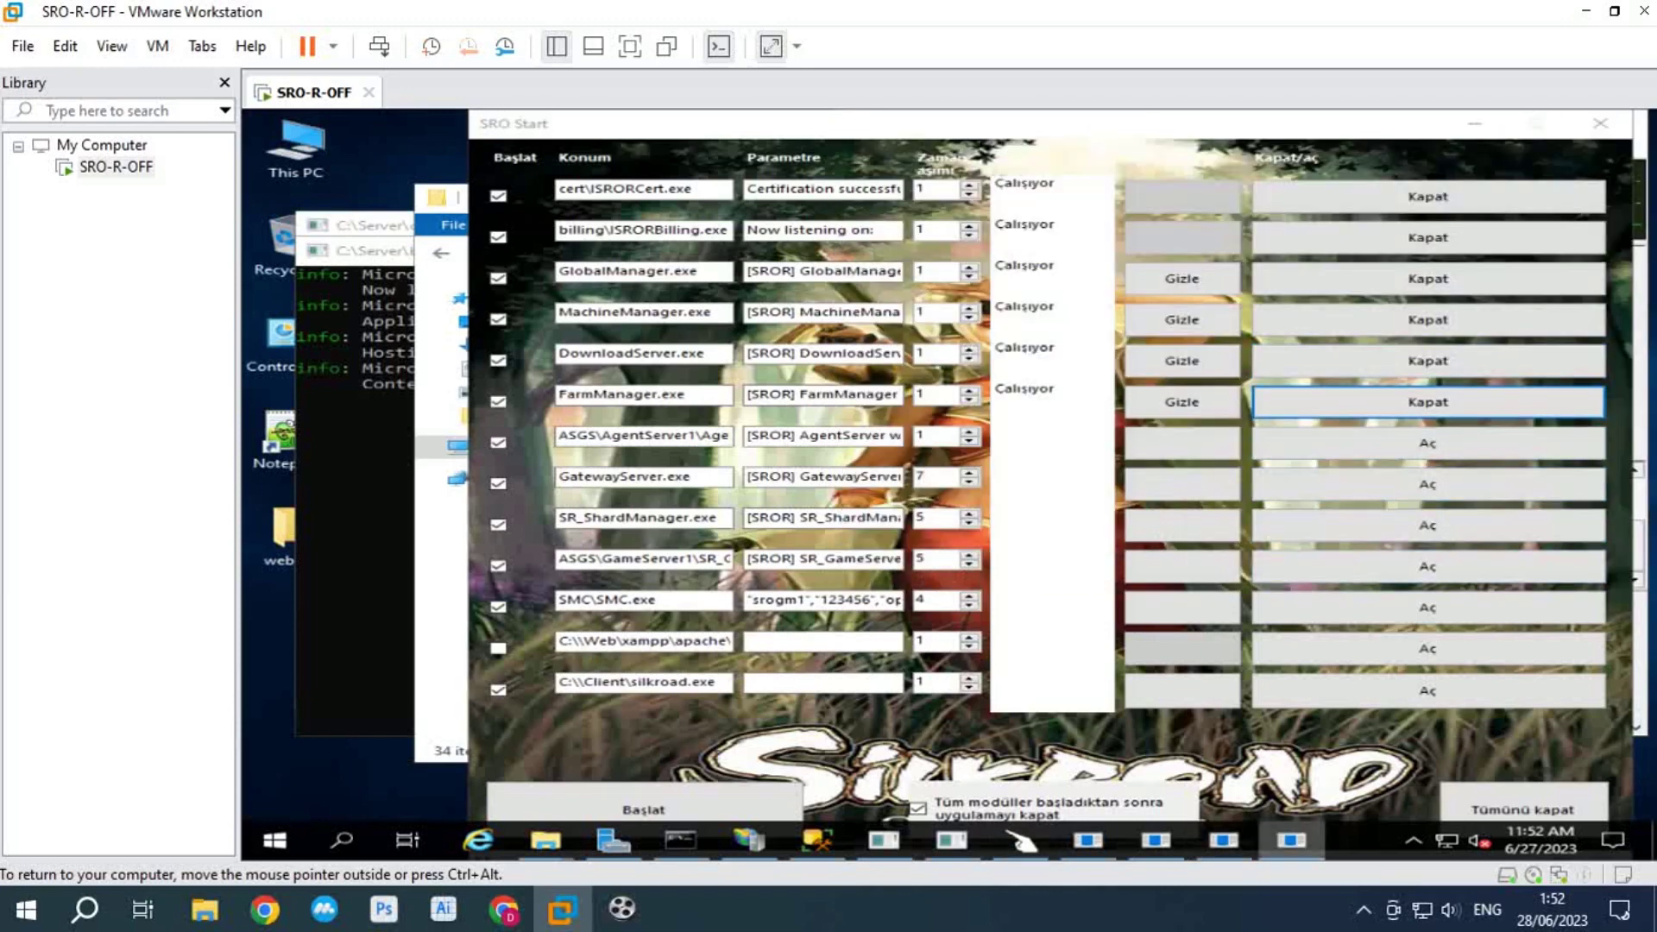
click(1021, 839)
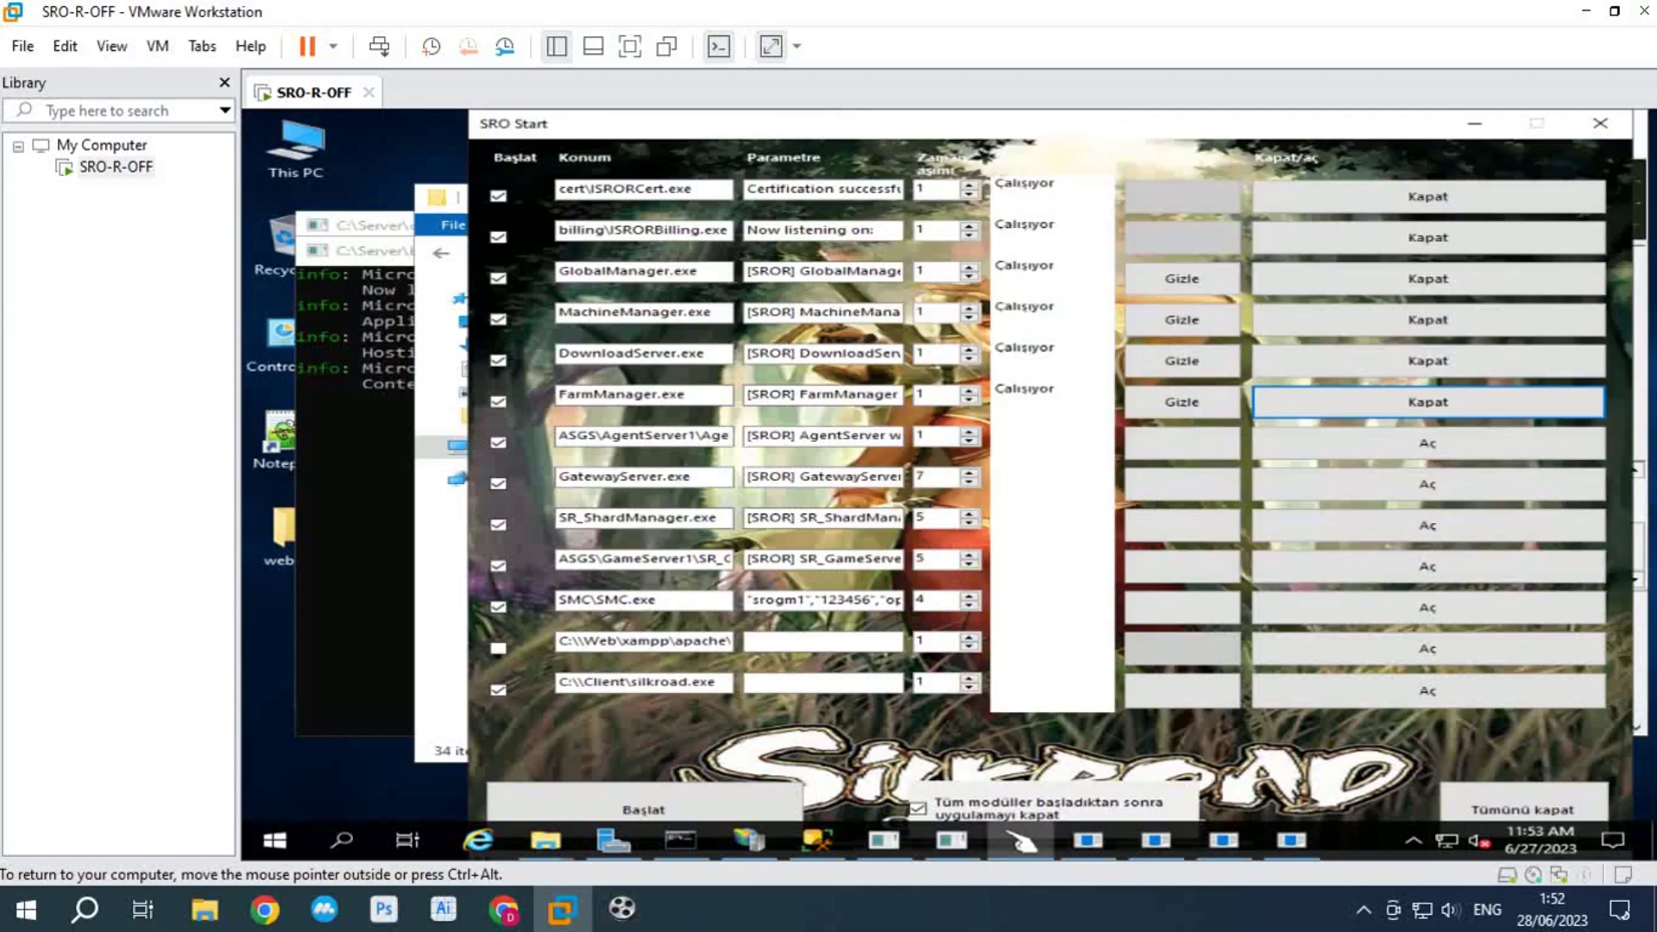
click(1427, 442)
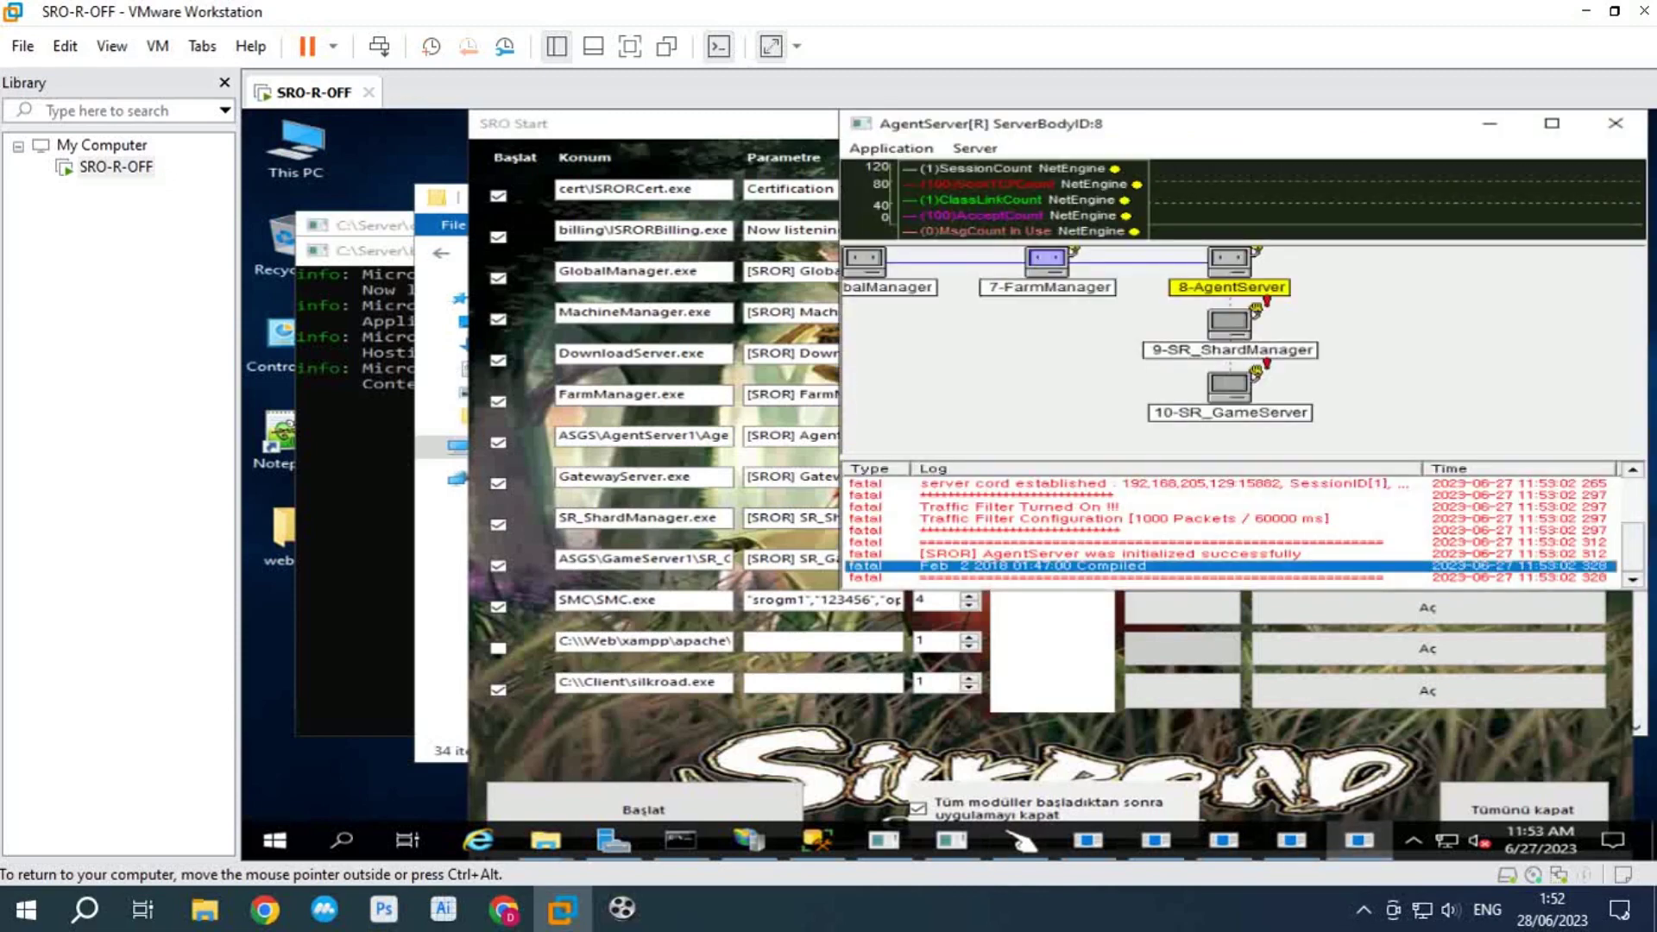
click(1021, 839)
click(1427, 483)
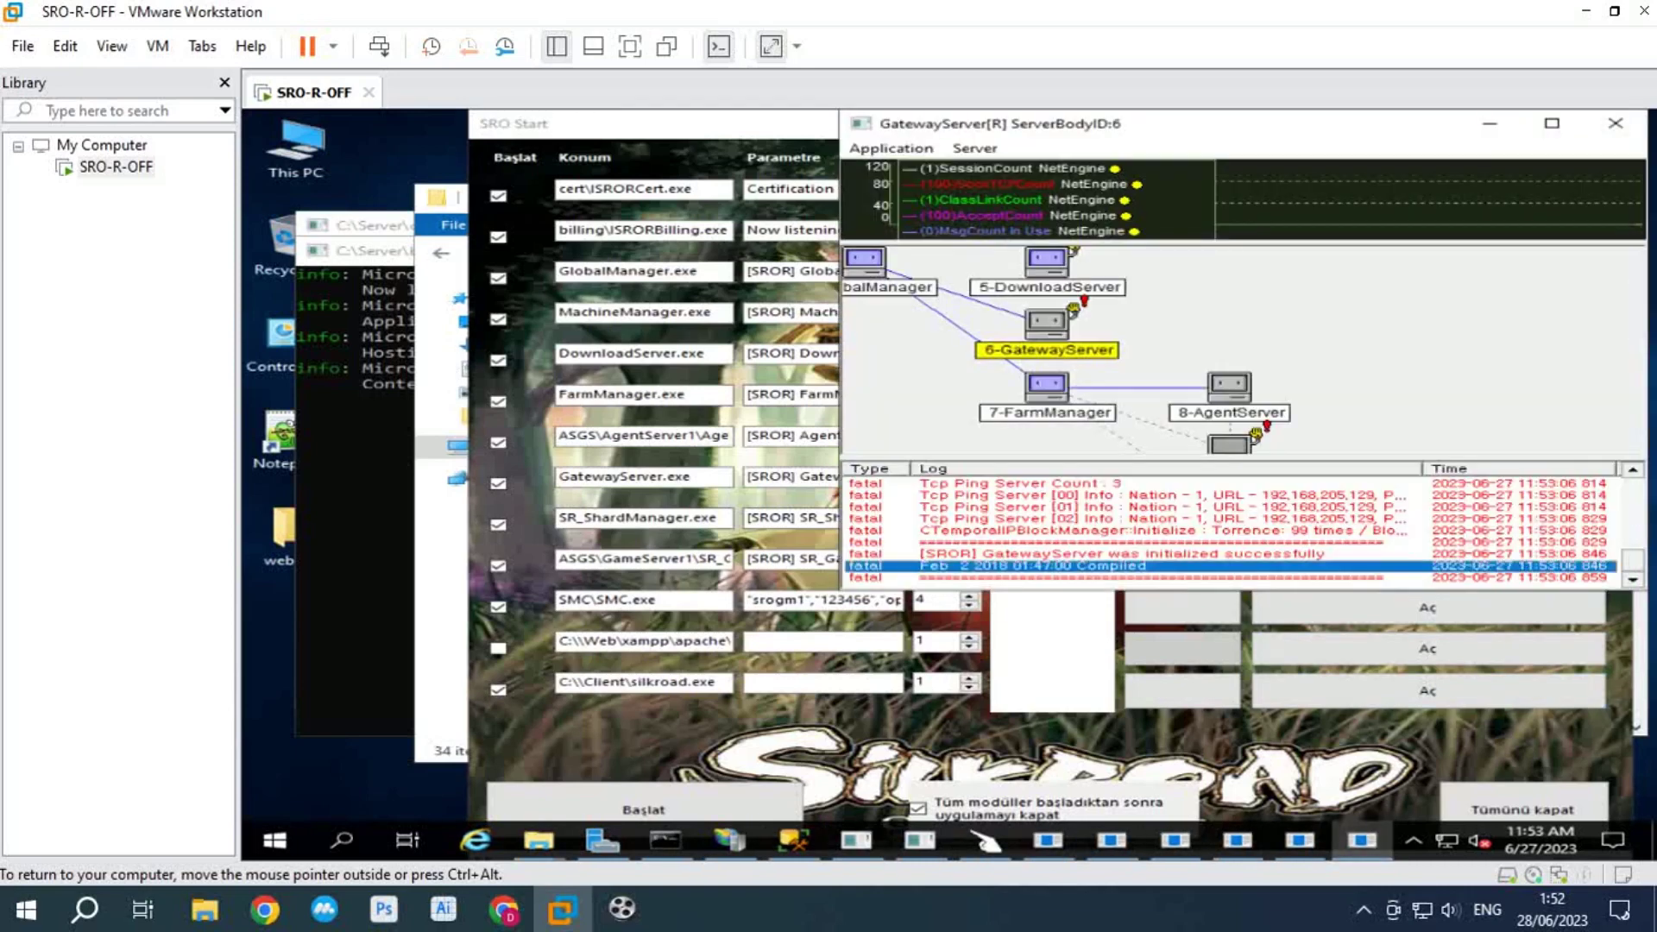
click(985, 840)
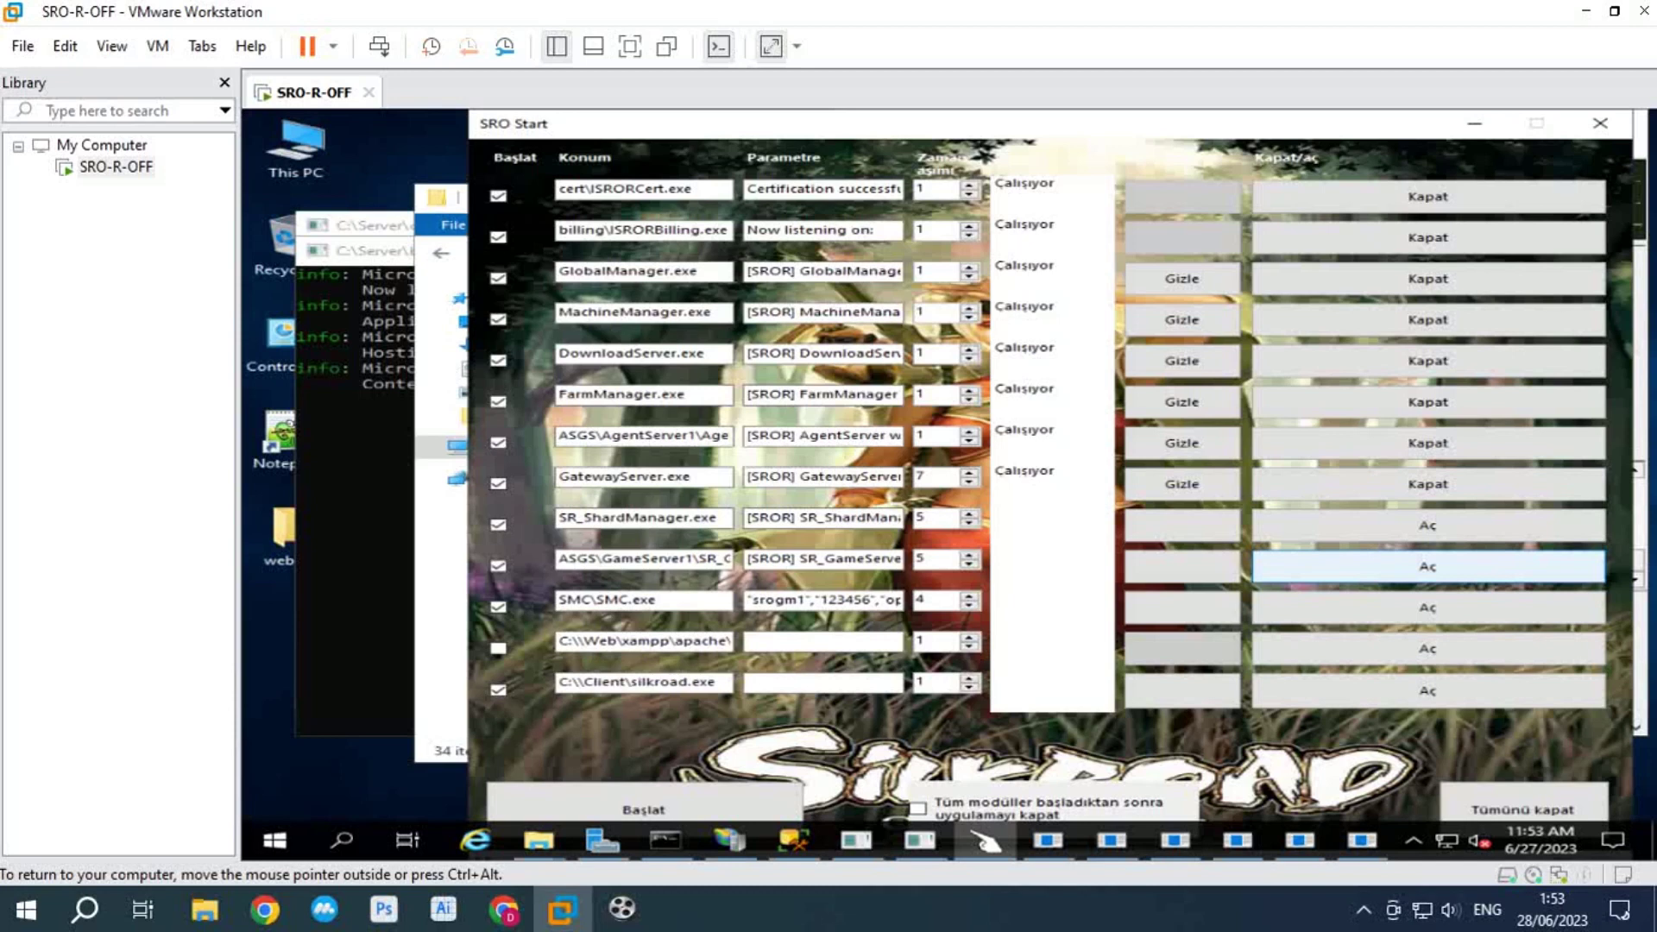
Step: Start SR_ShardManager and GameServer, review the ShardManager log, then stop the GameServer
click(1427, 566)
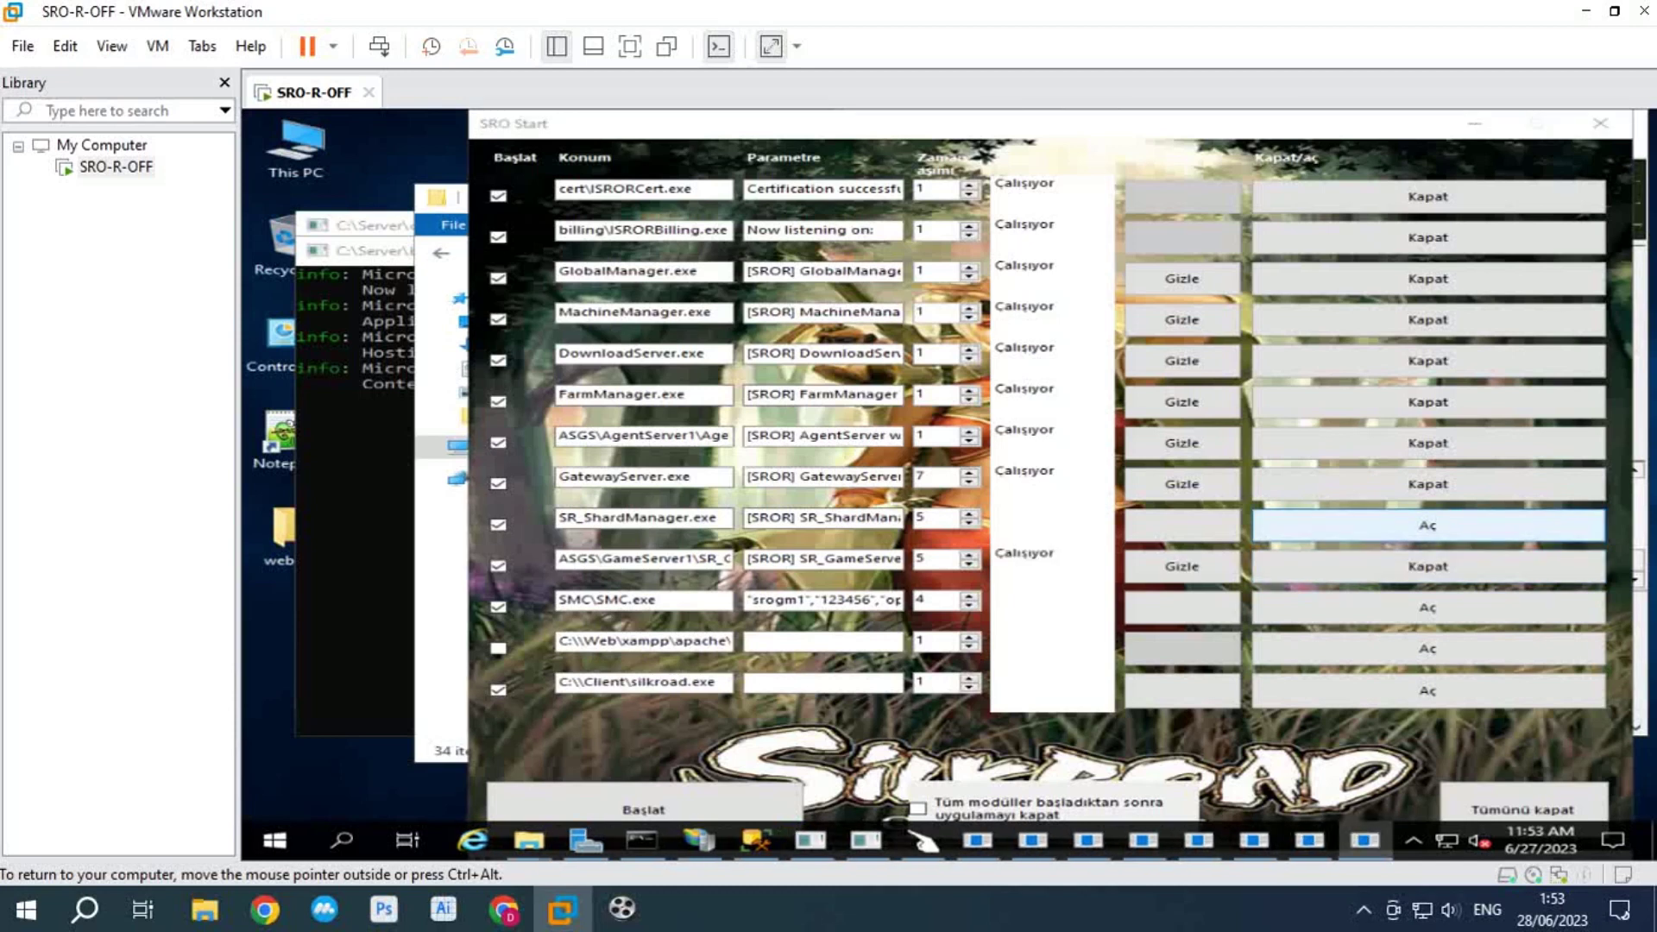
click(1427, 525)
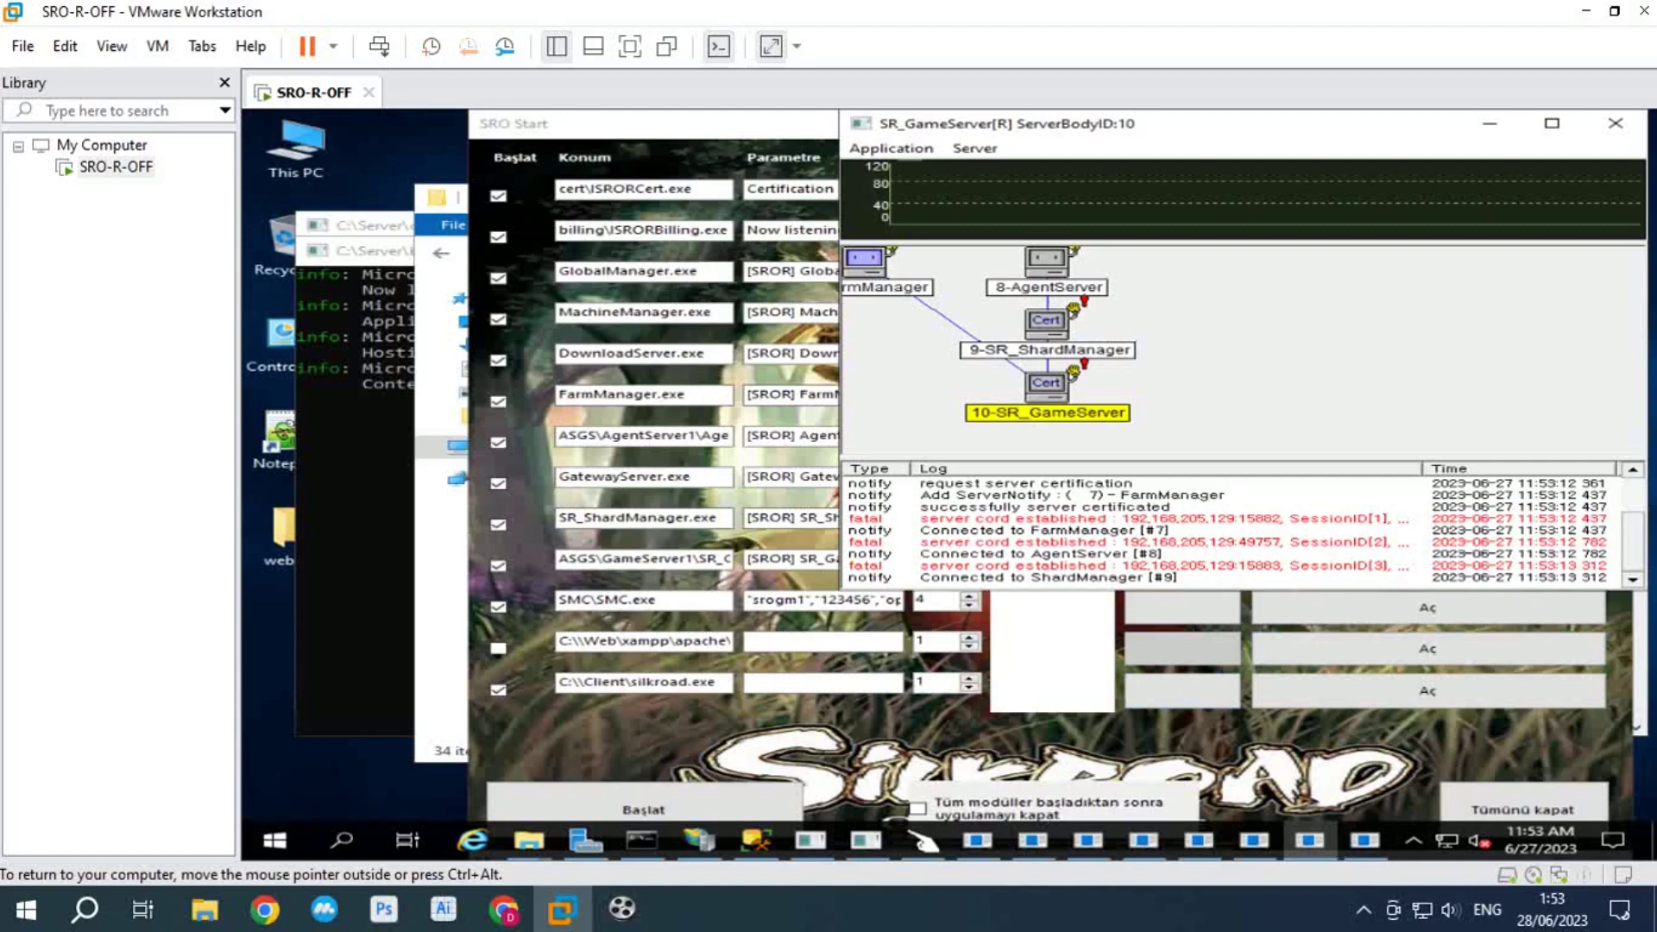
click(1615, 123)
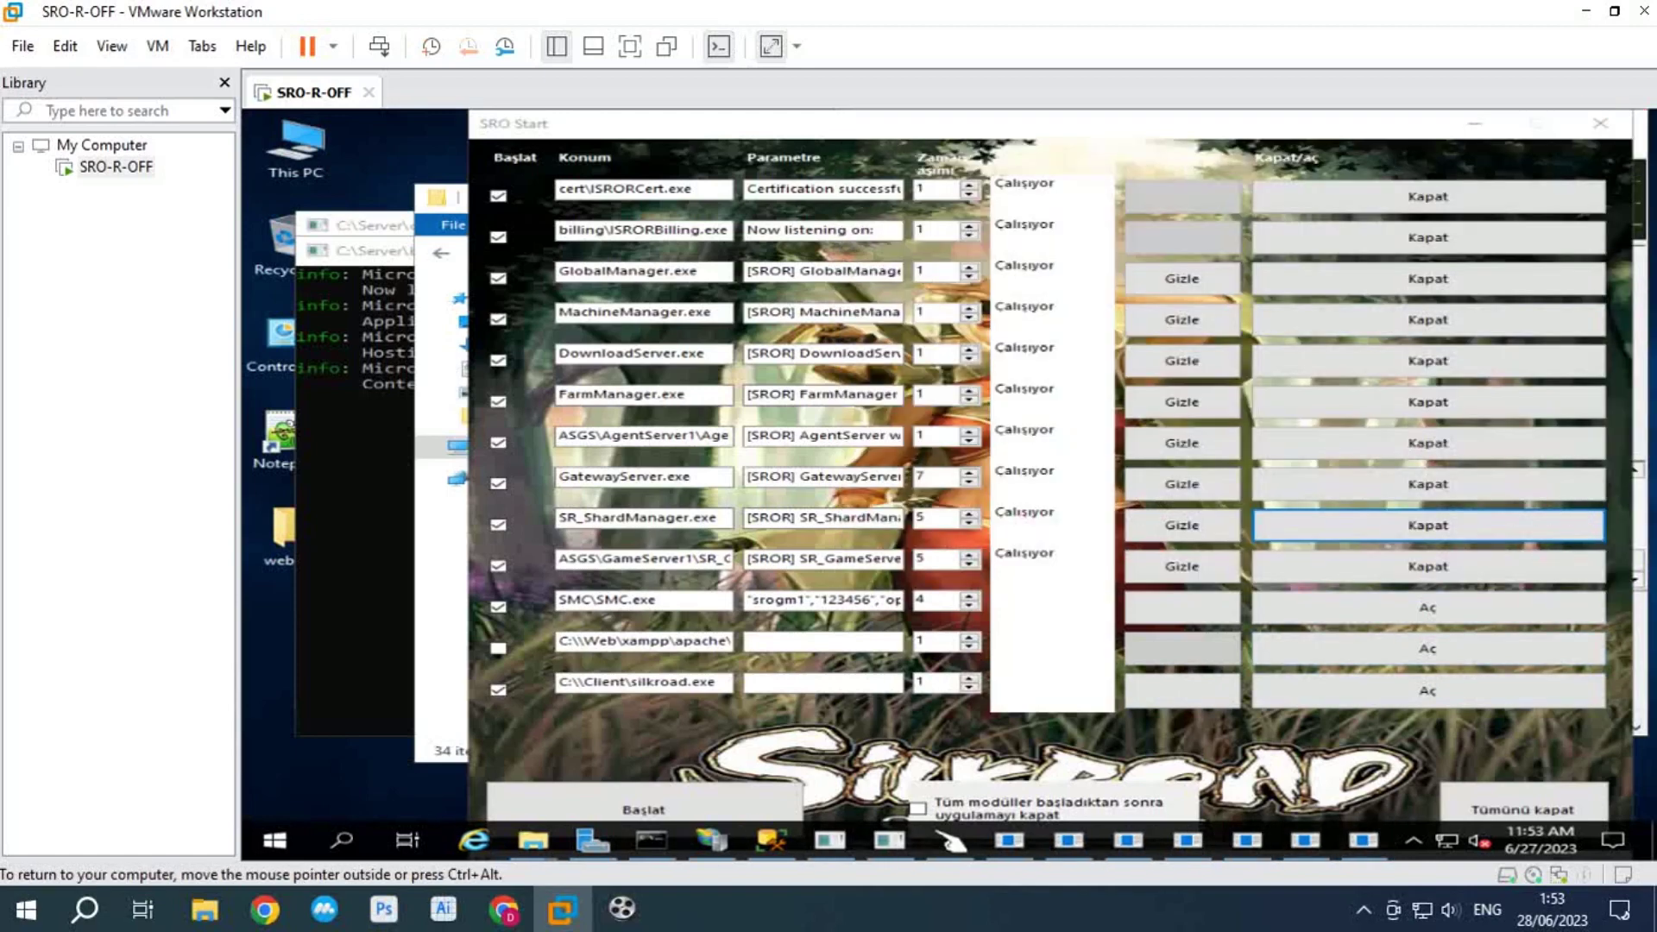
click(1364, 839)
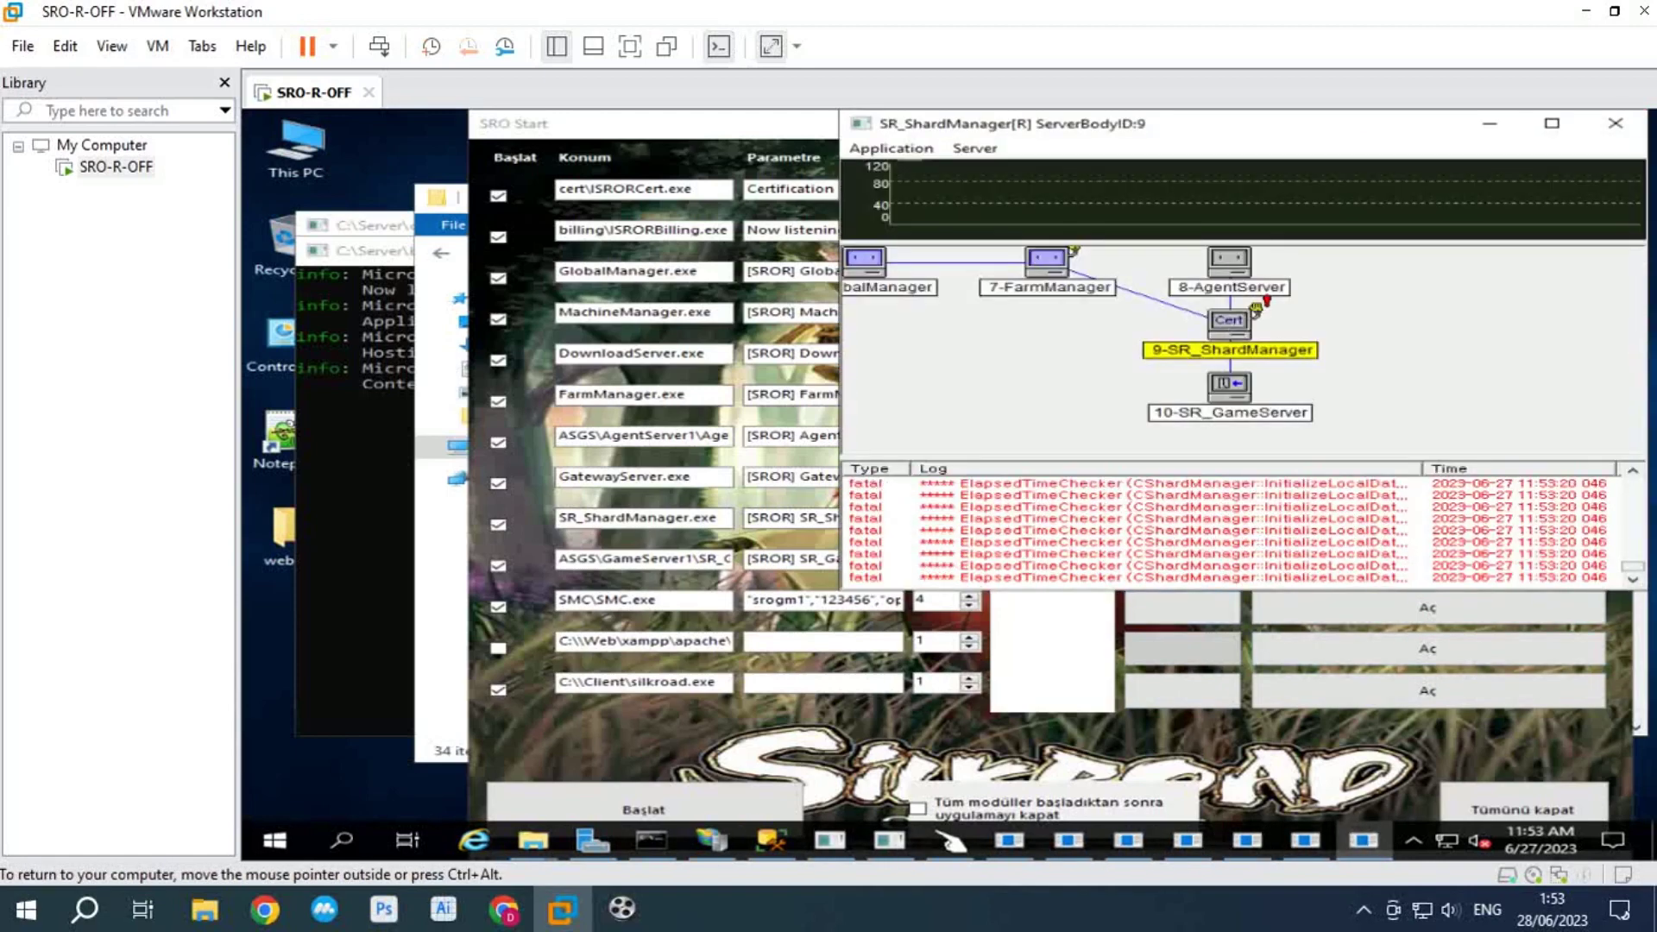
click(1035, 553)
click(1035, 565)
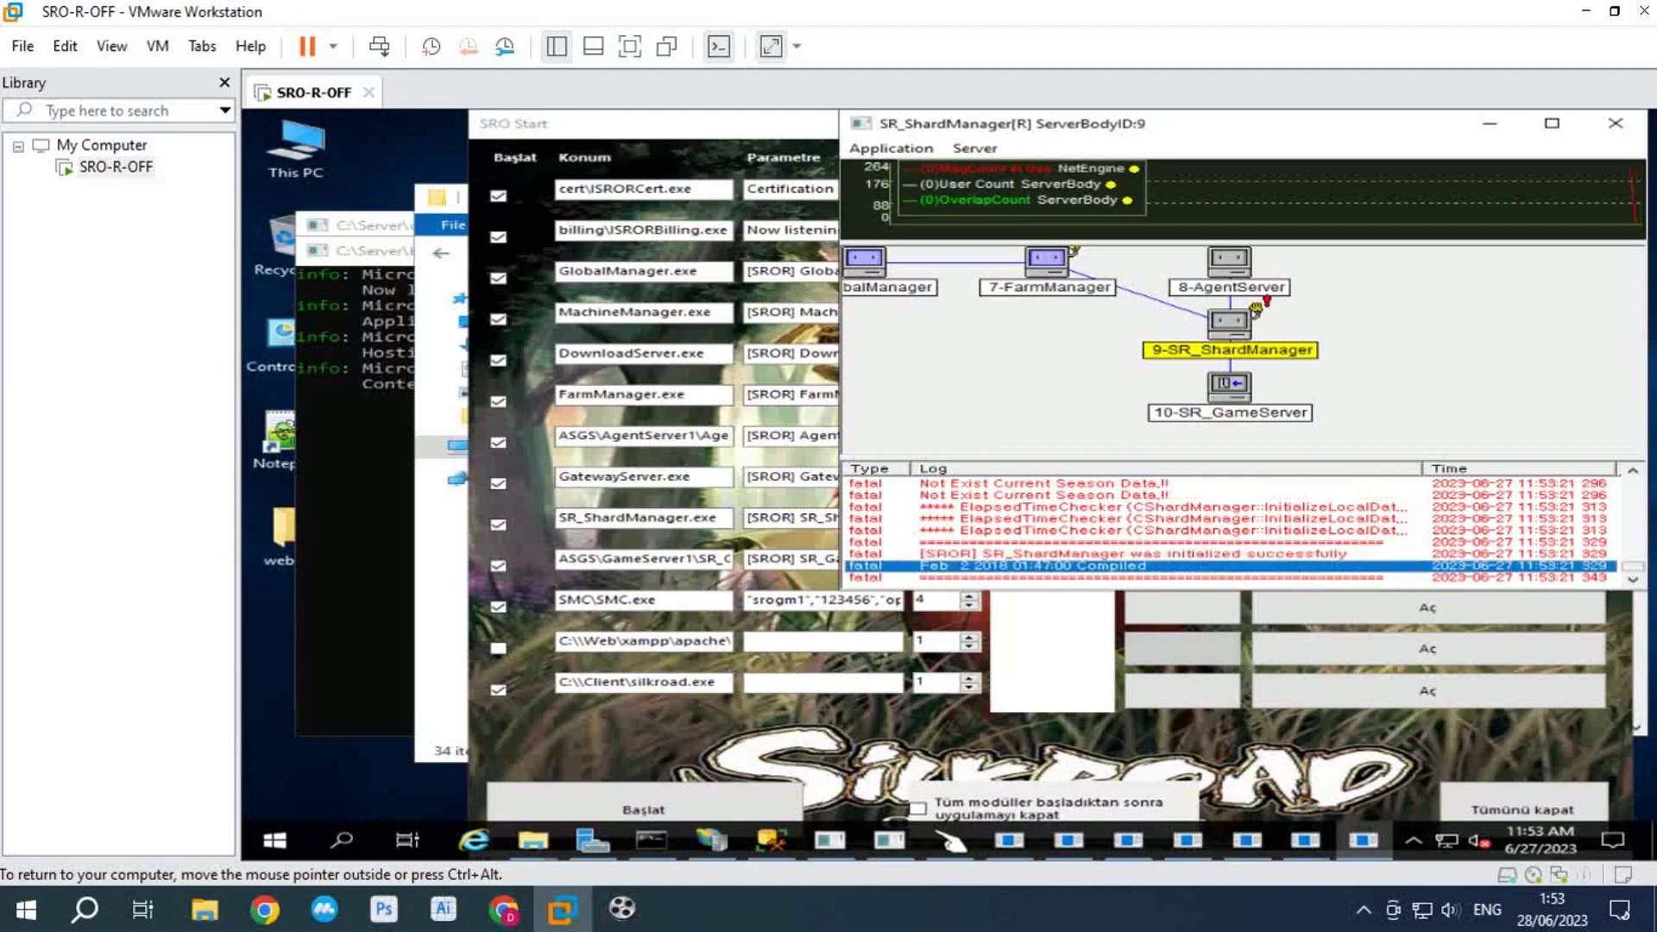
key(alt+Tab)
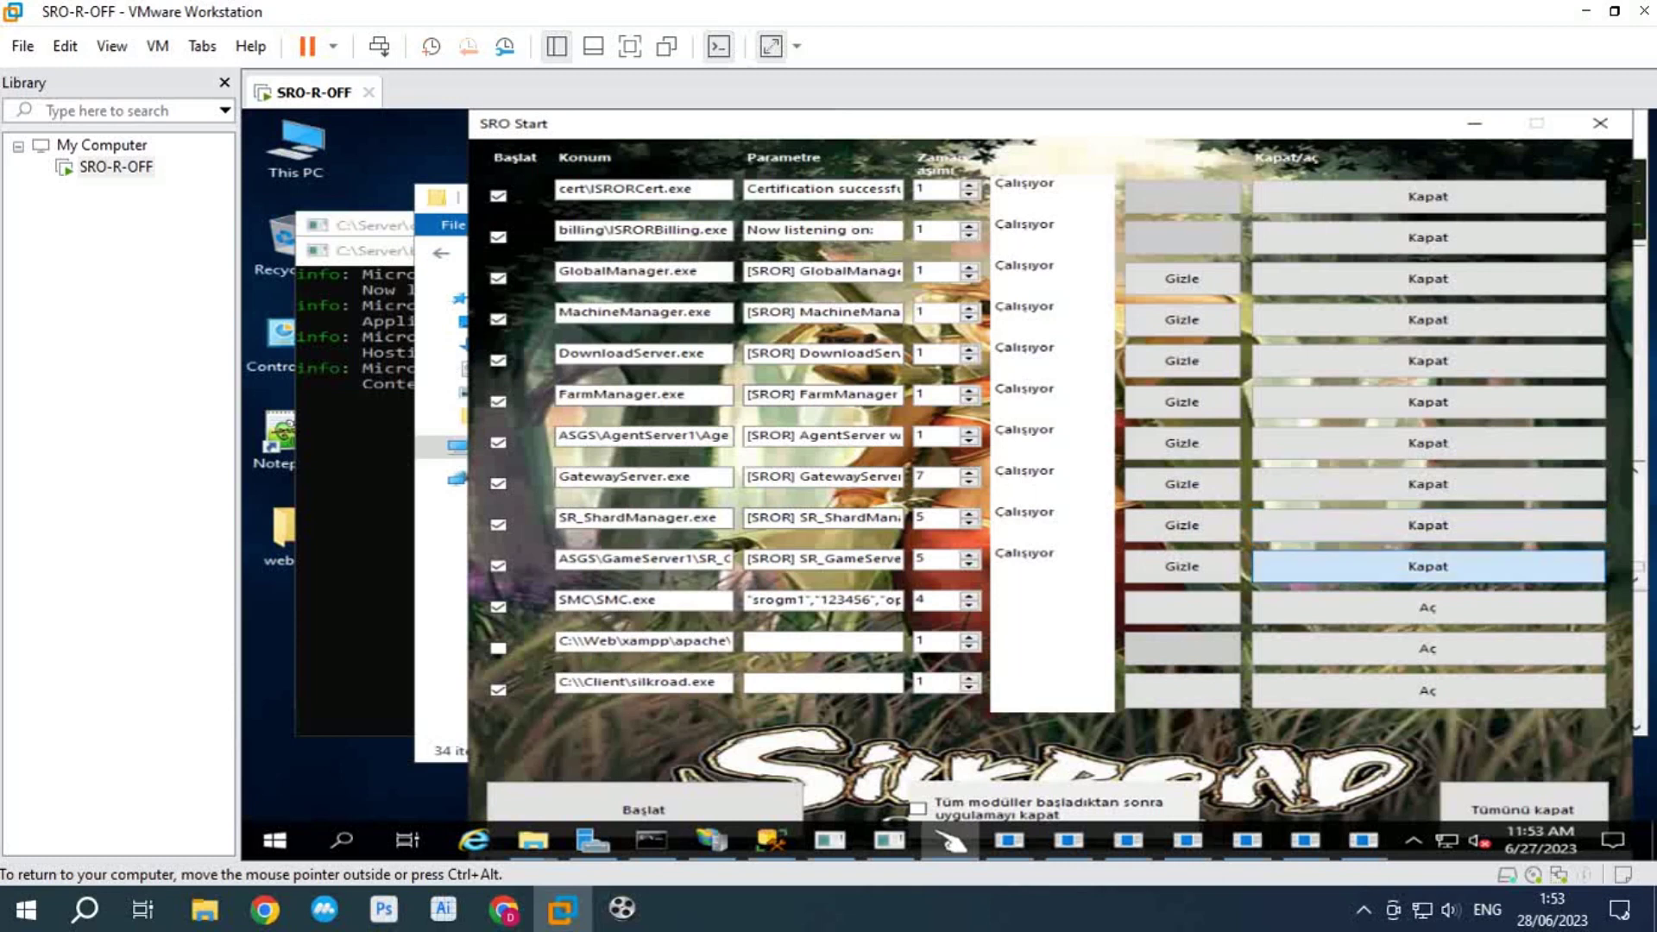
click(1427, 566)
Step: Relaunch SR_GameServer, follow its region loading until the log says initialized successfully, then hide it
click(1427, 566)
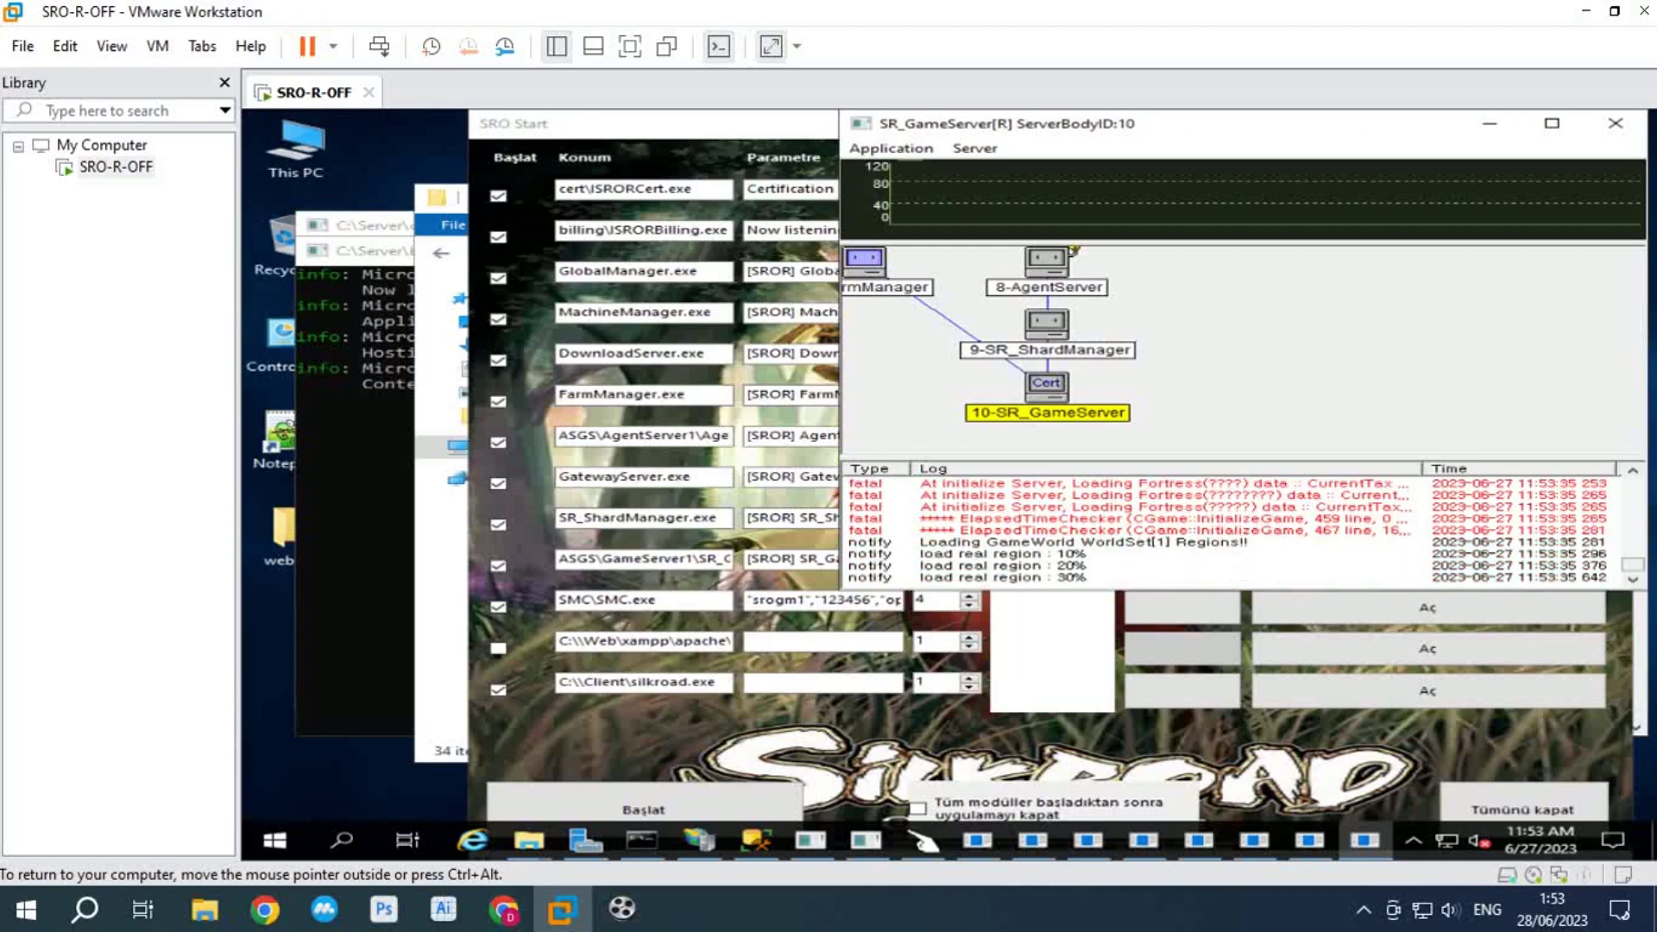
click(1001, 565)
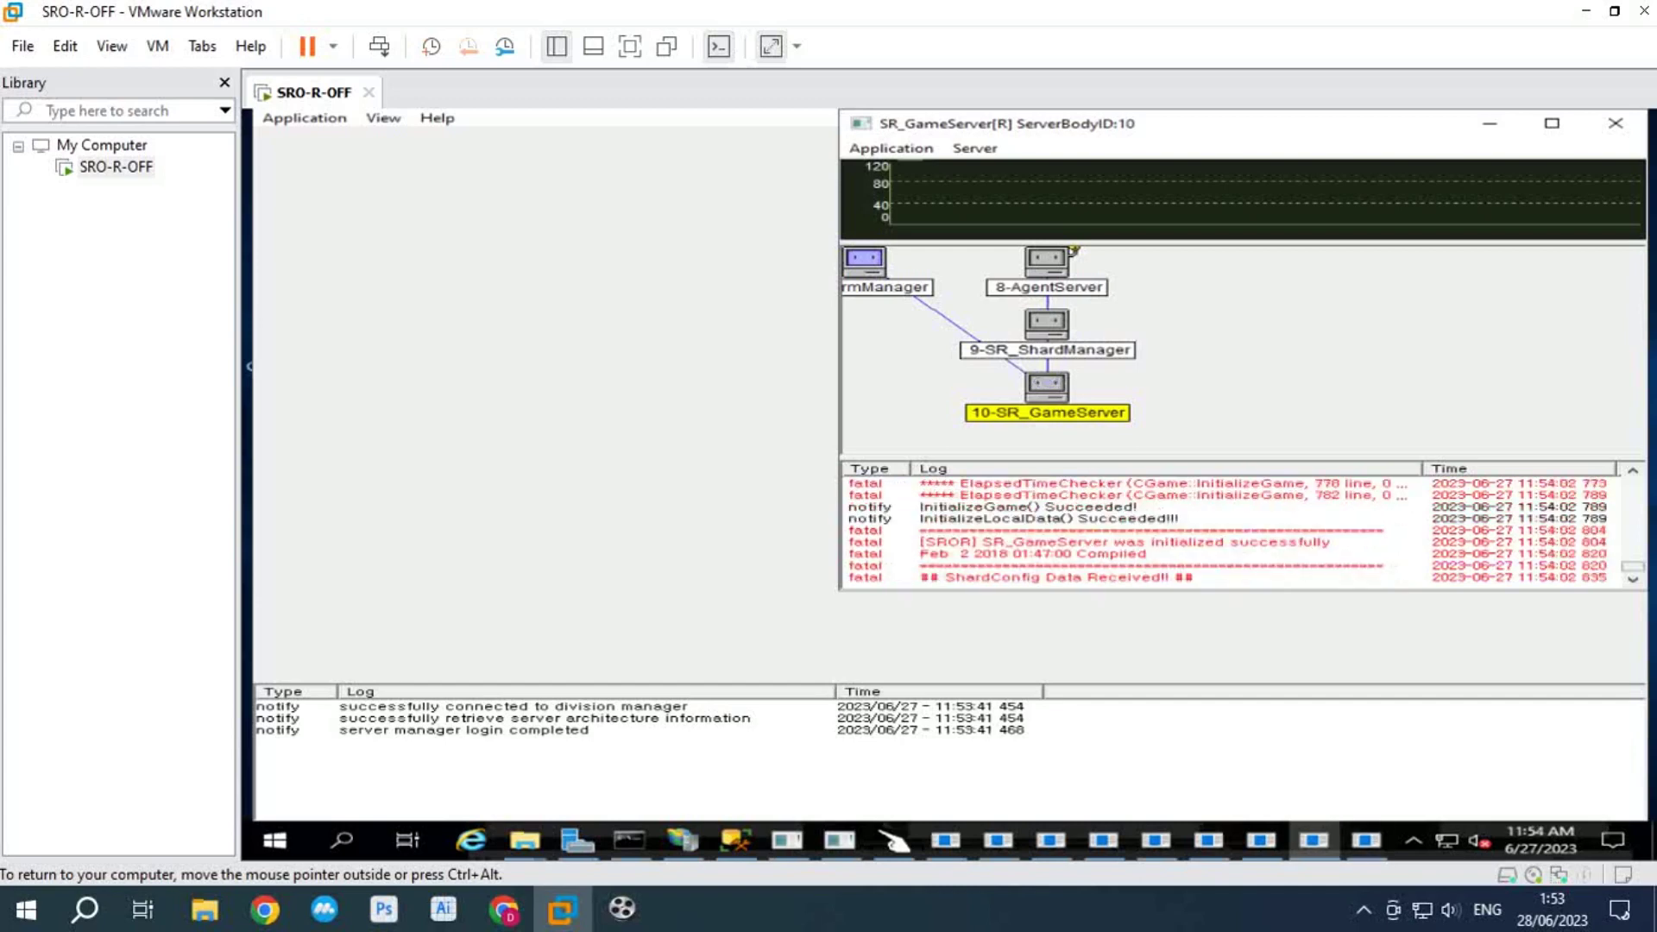
click(1035, 553)
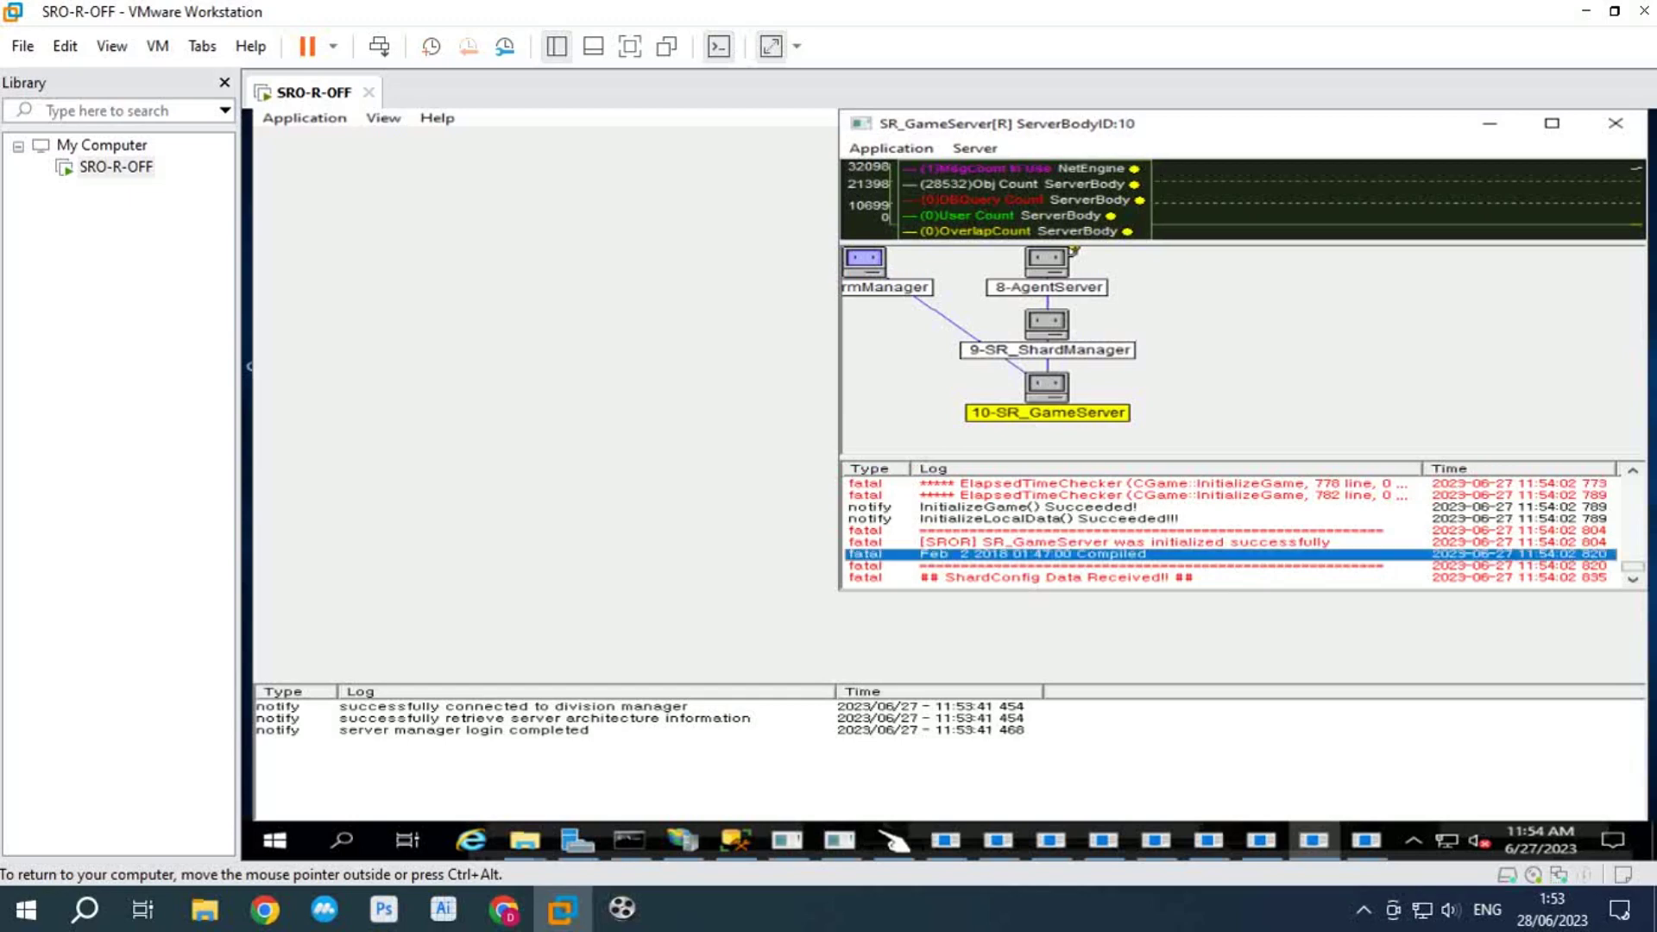
click(1366, 839)
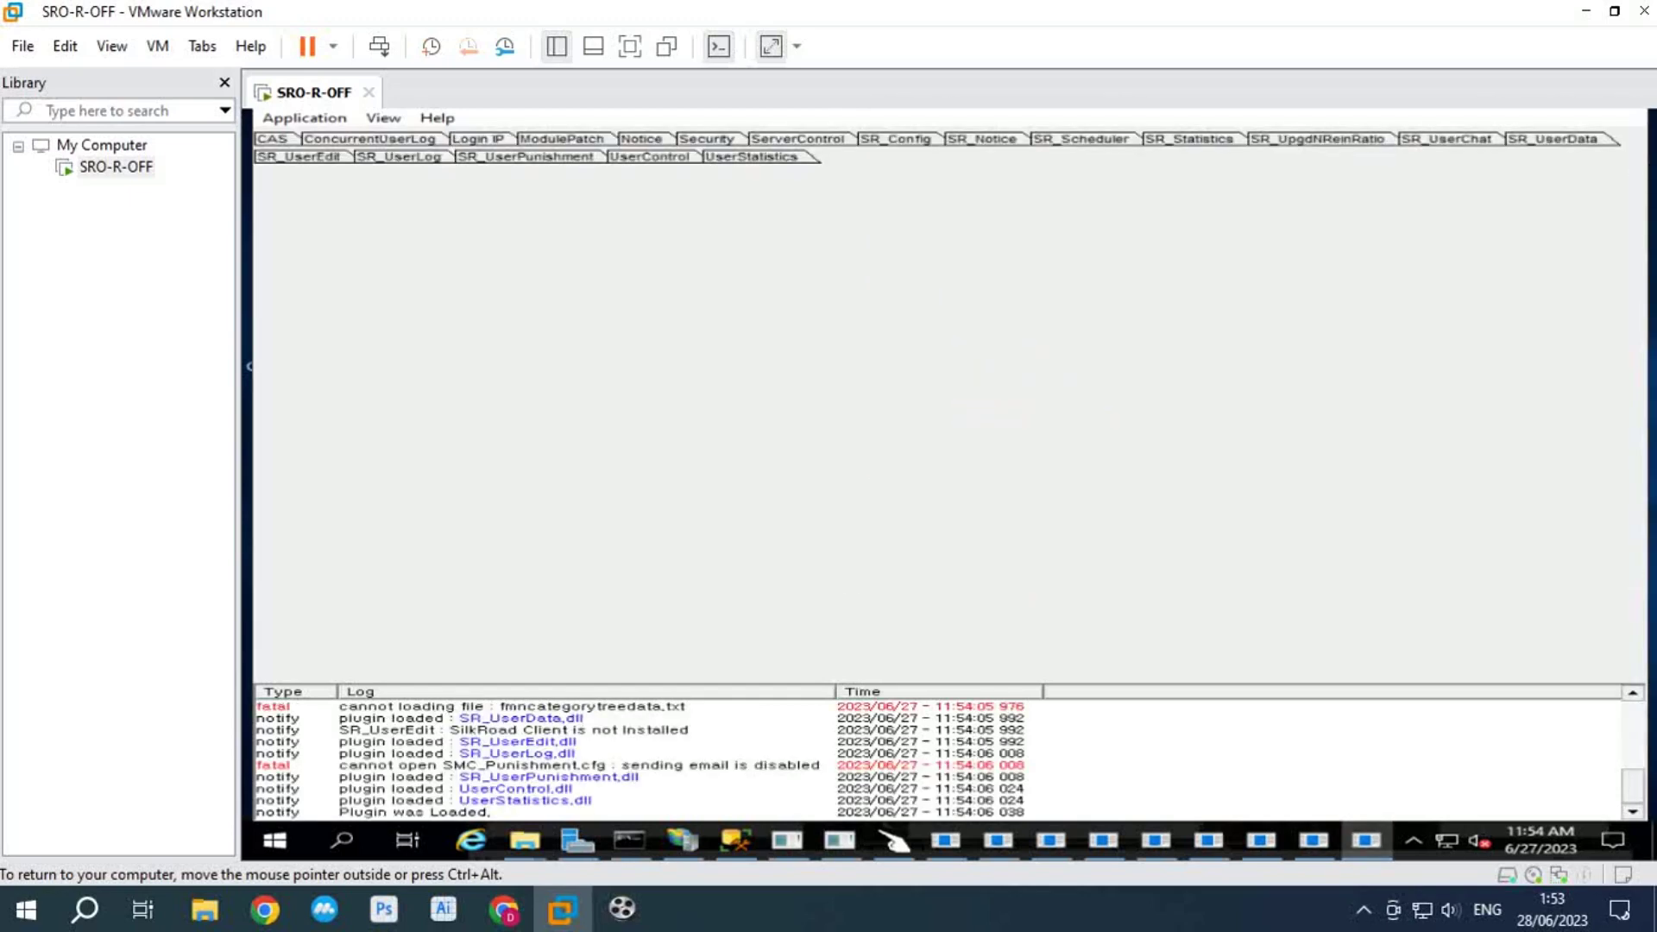
Step: Run Start All Service from the SMC ServerControl pane and confirm it
right_click(1278, 385)
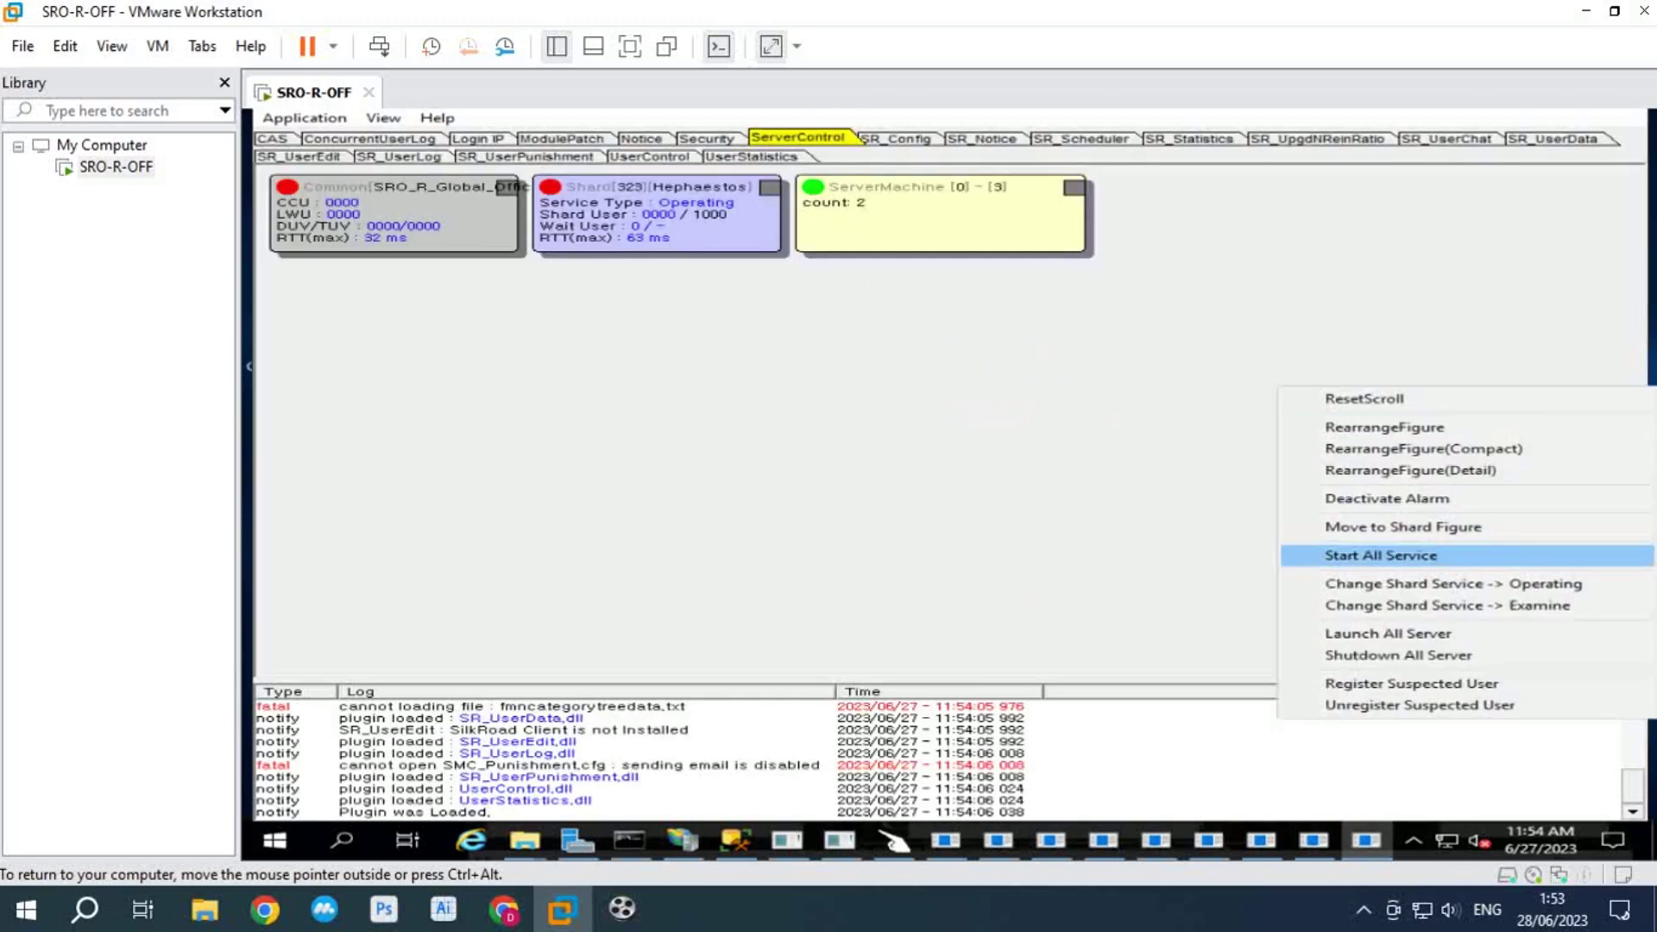
click(1346, 555)
key(Return)
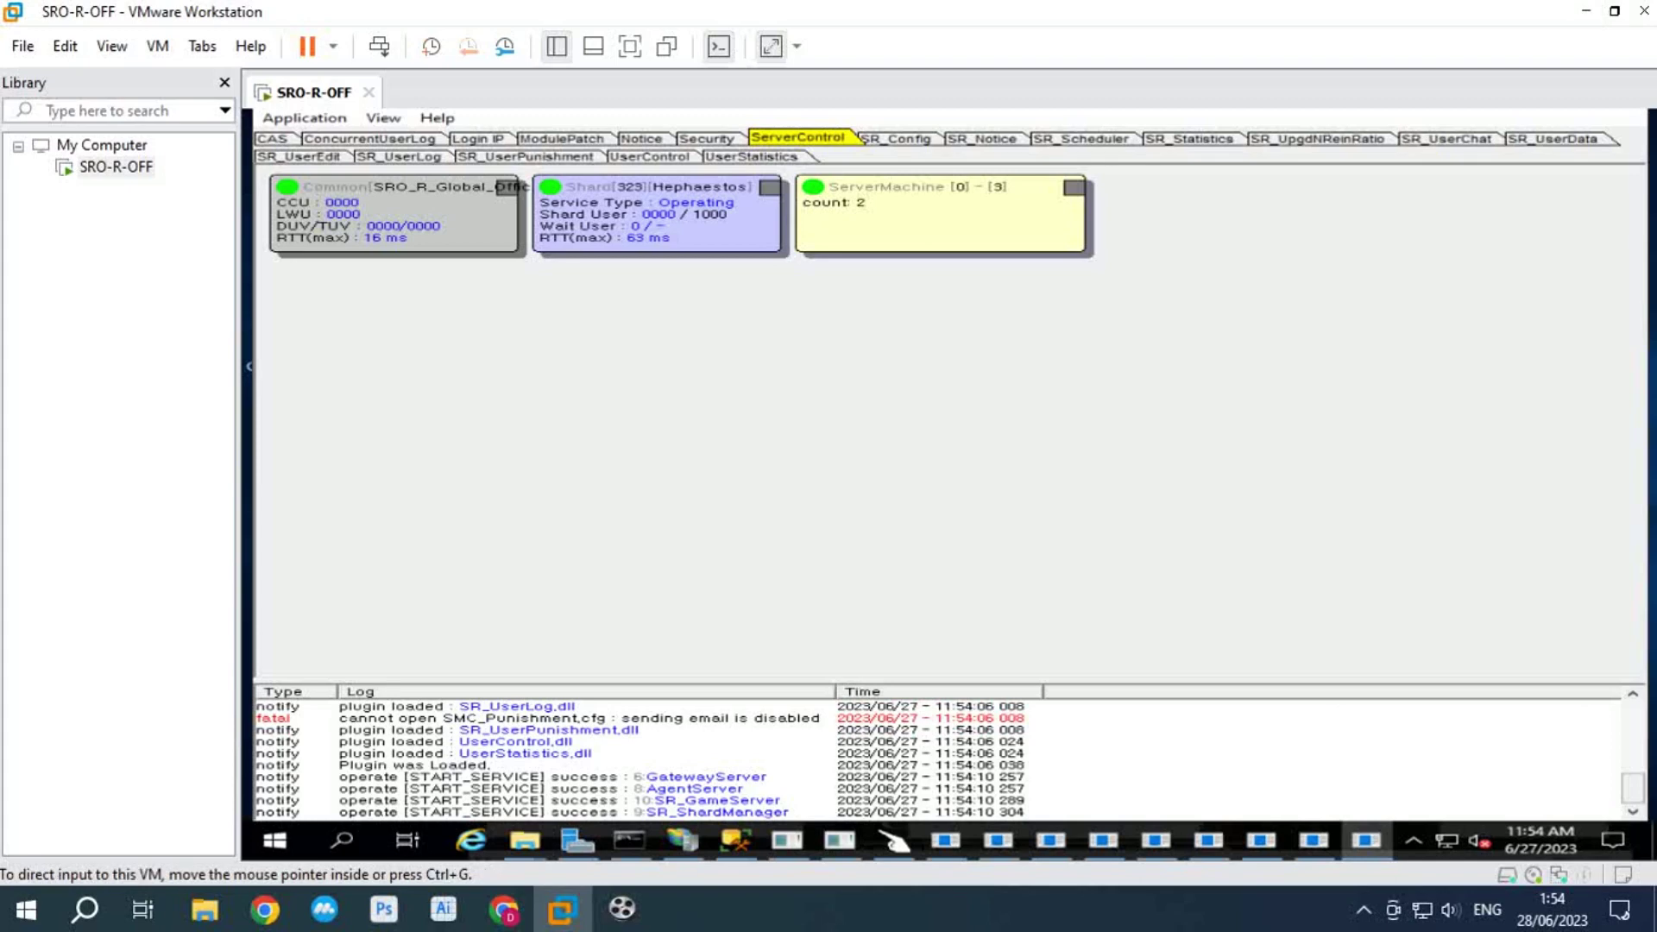
Step: On the host desktop, browse iSRO-R-OK\Client to locate Silkroad.exe
key(super+d)
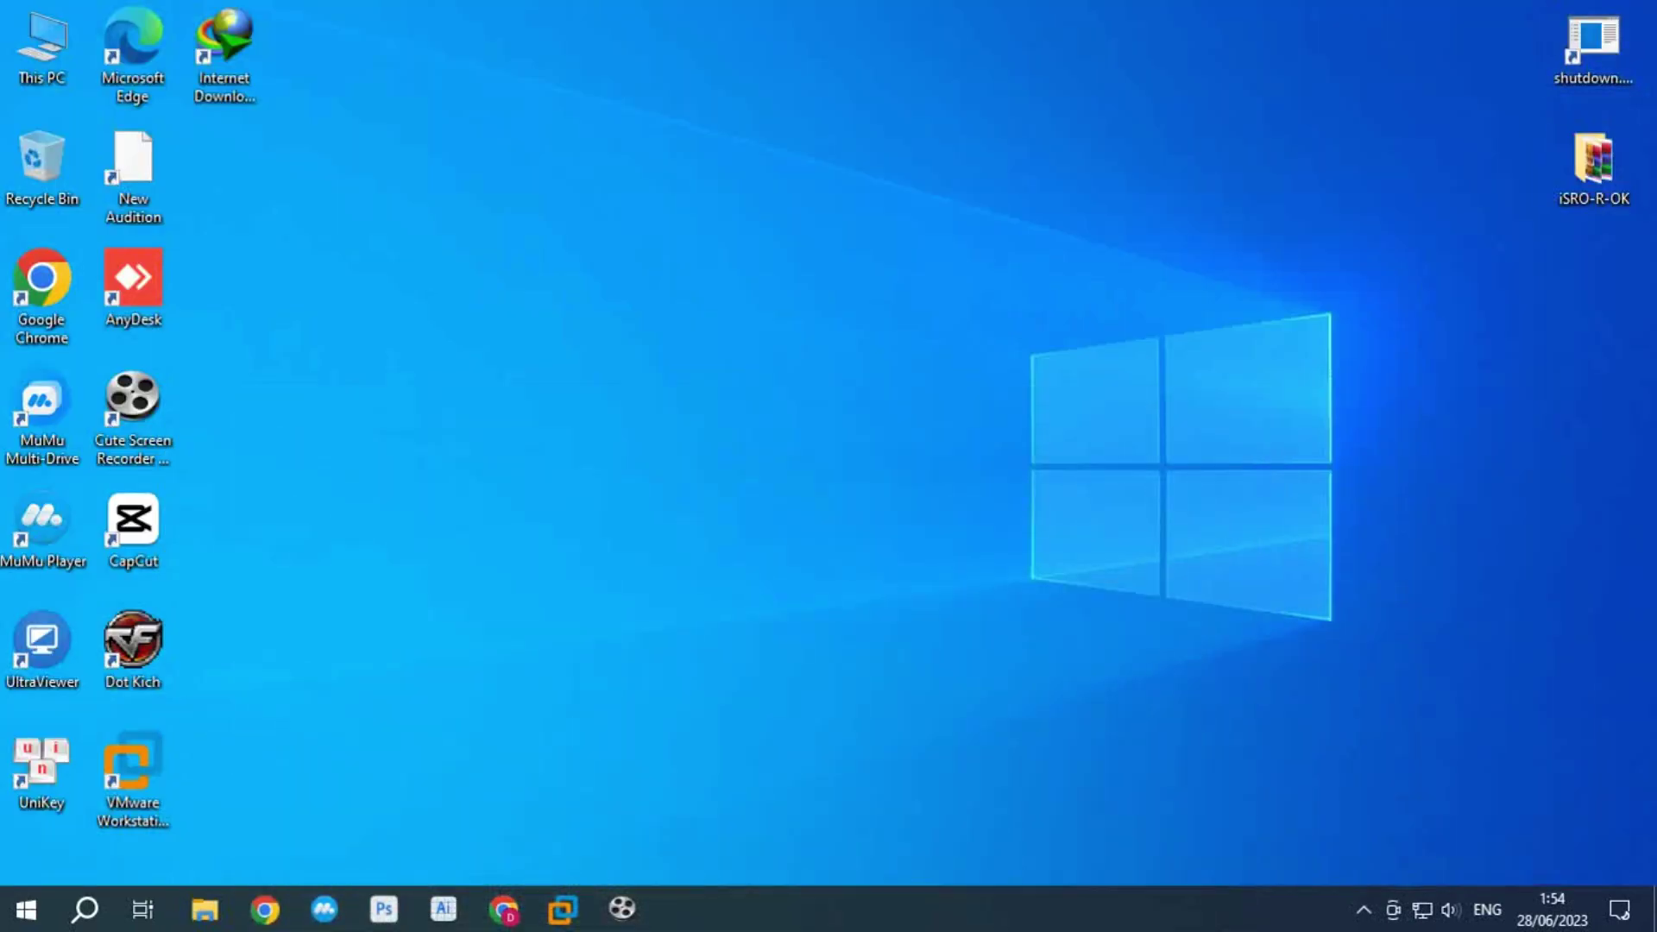
double_click(1592, 164)
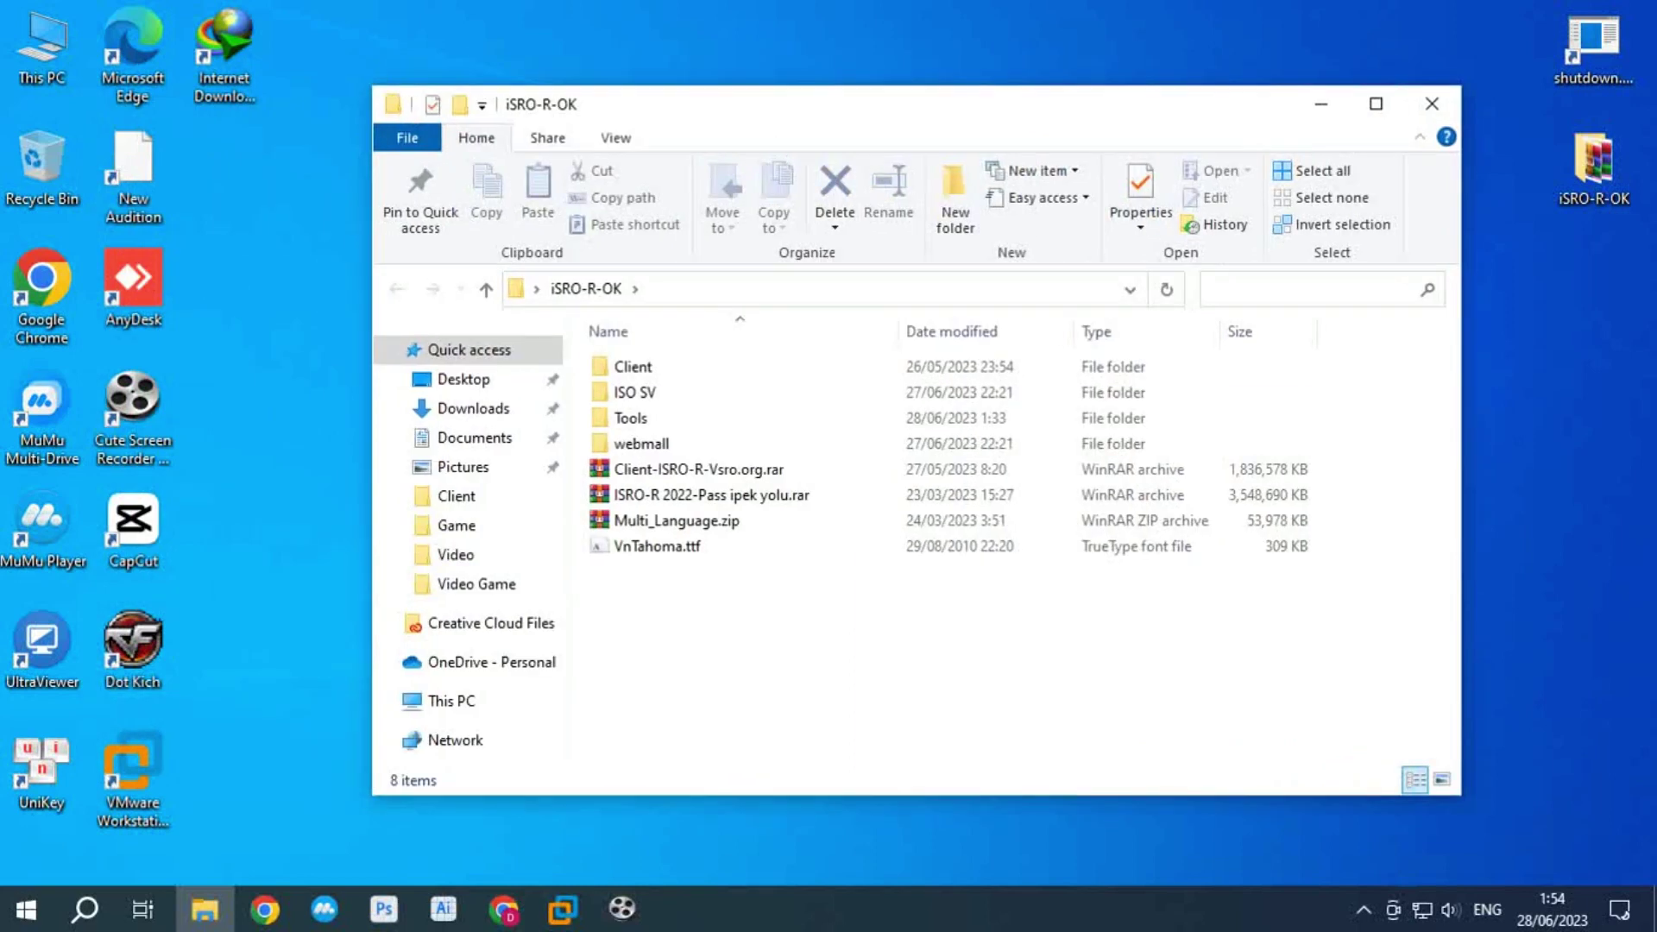
double_click(632, 366)
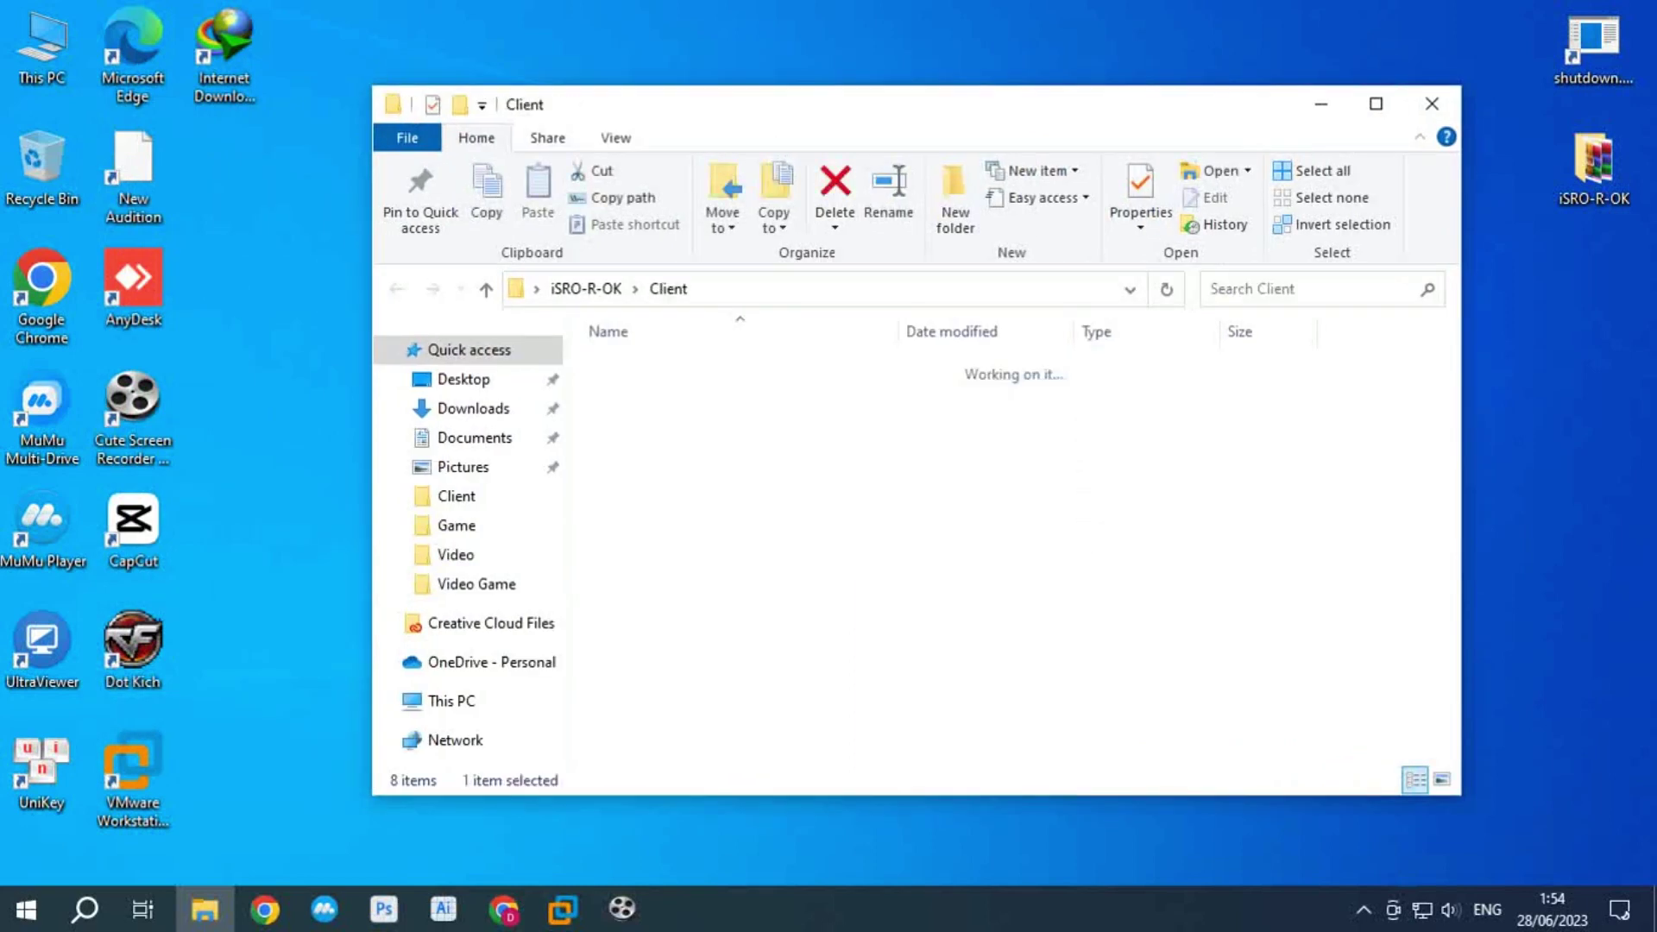
click(652, 699)
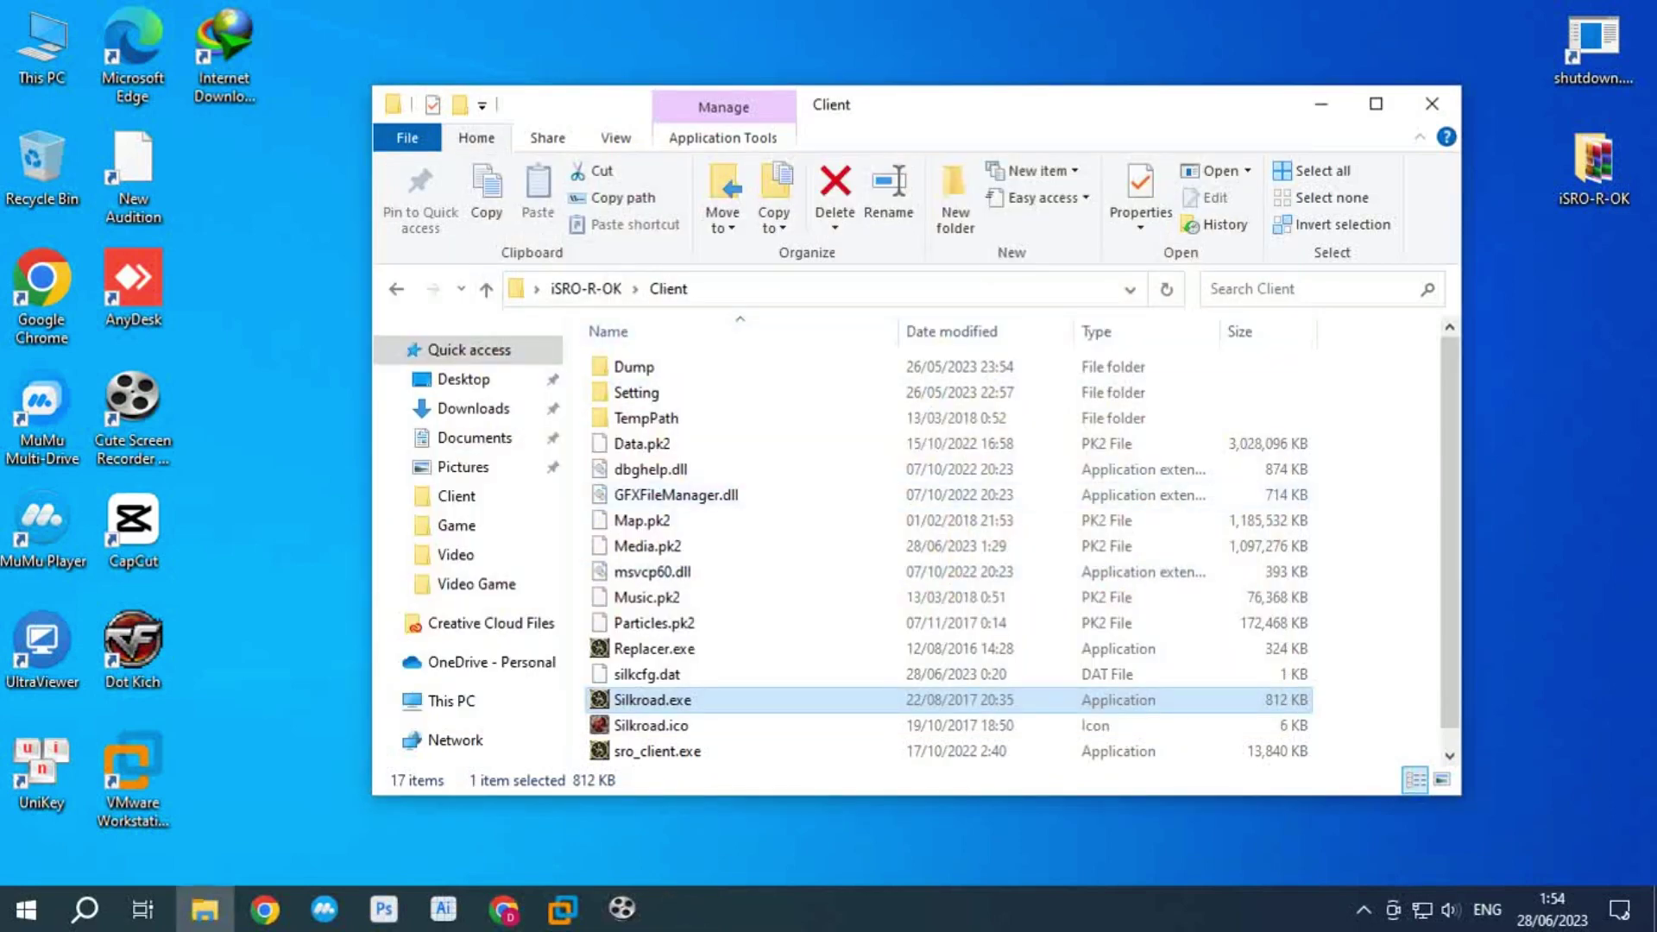
click(586, 288)
Step: Extract pk2_tools_editor_extractor.rar inside Tools and launch Extractor.exe from the new folder
double_click(742, 418)
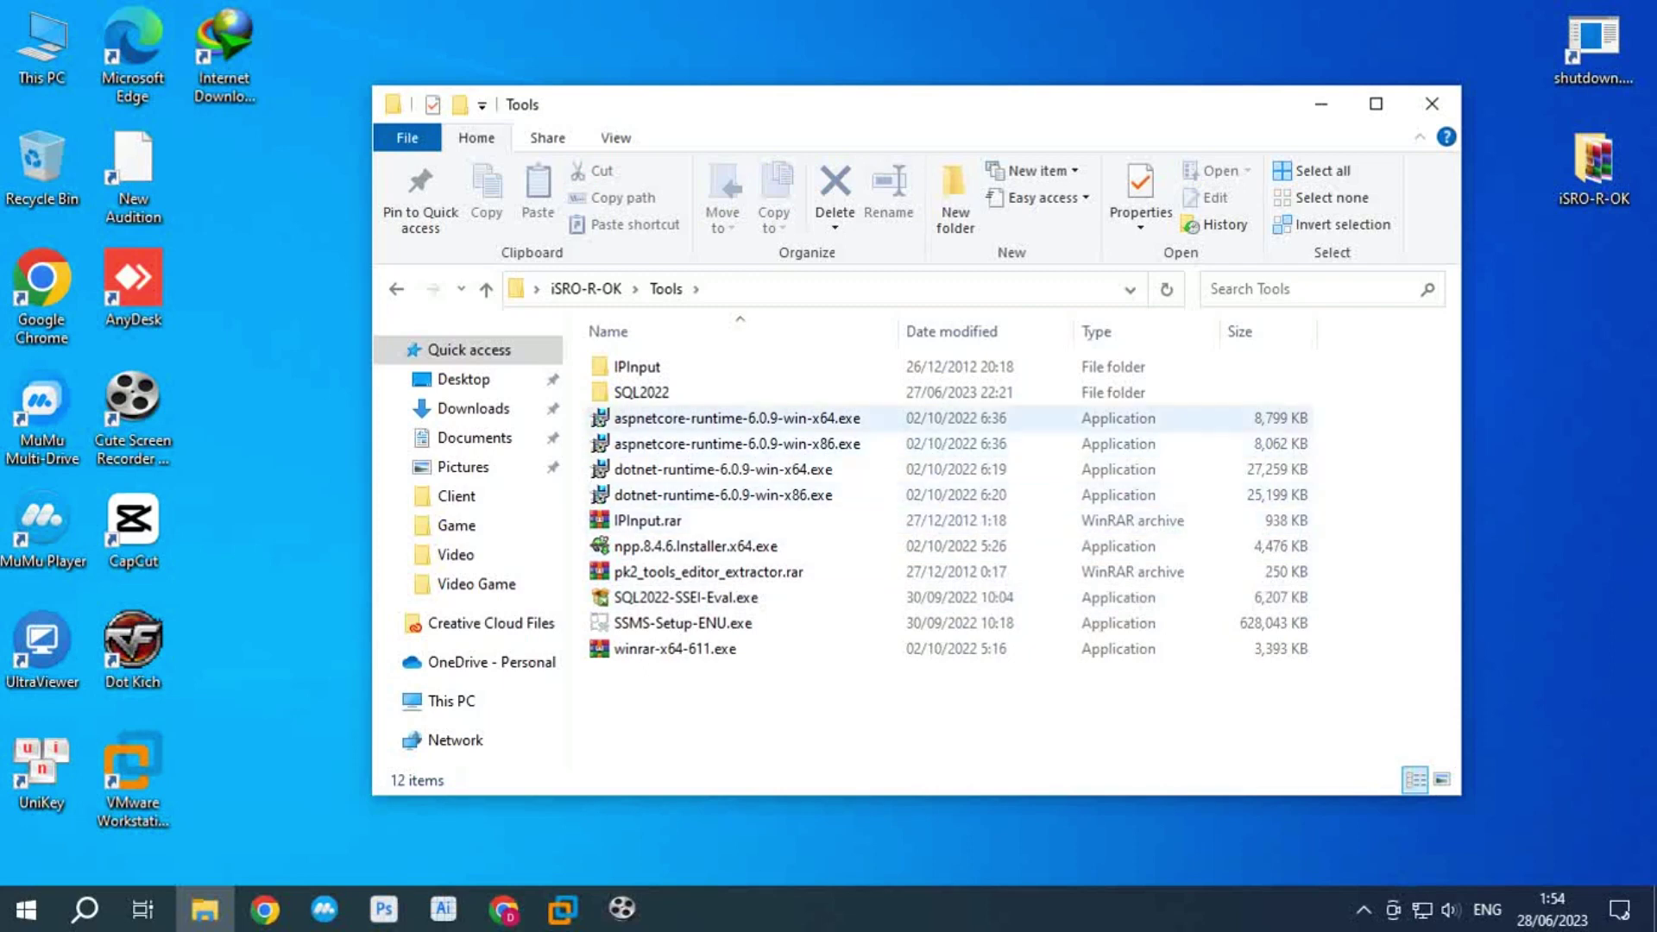
click(708, 571)
right_click(686, 571)
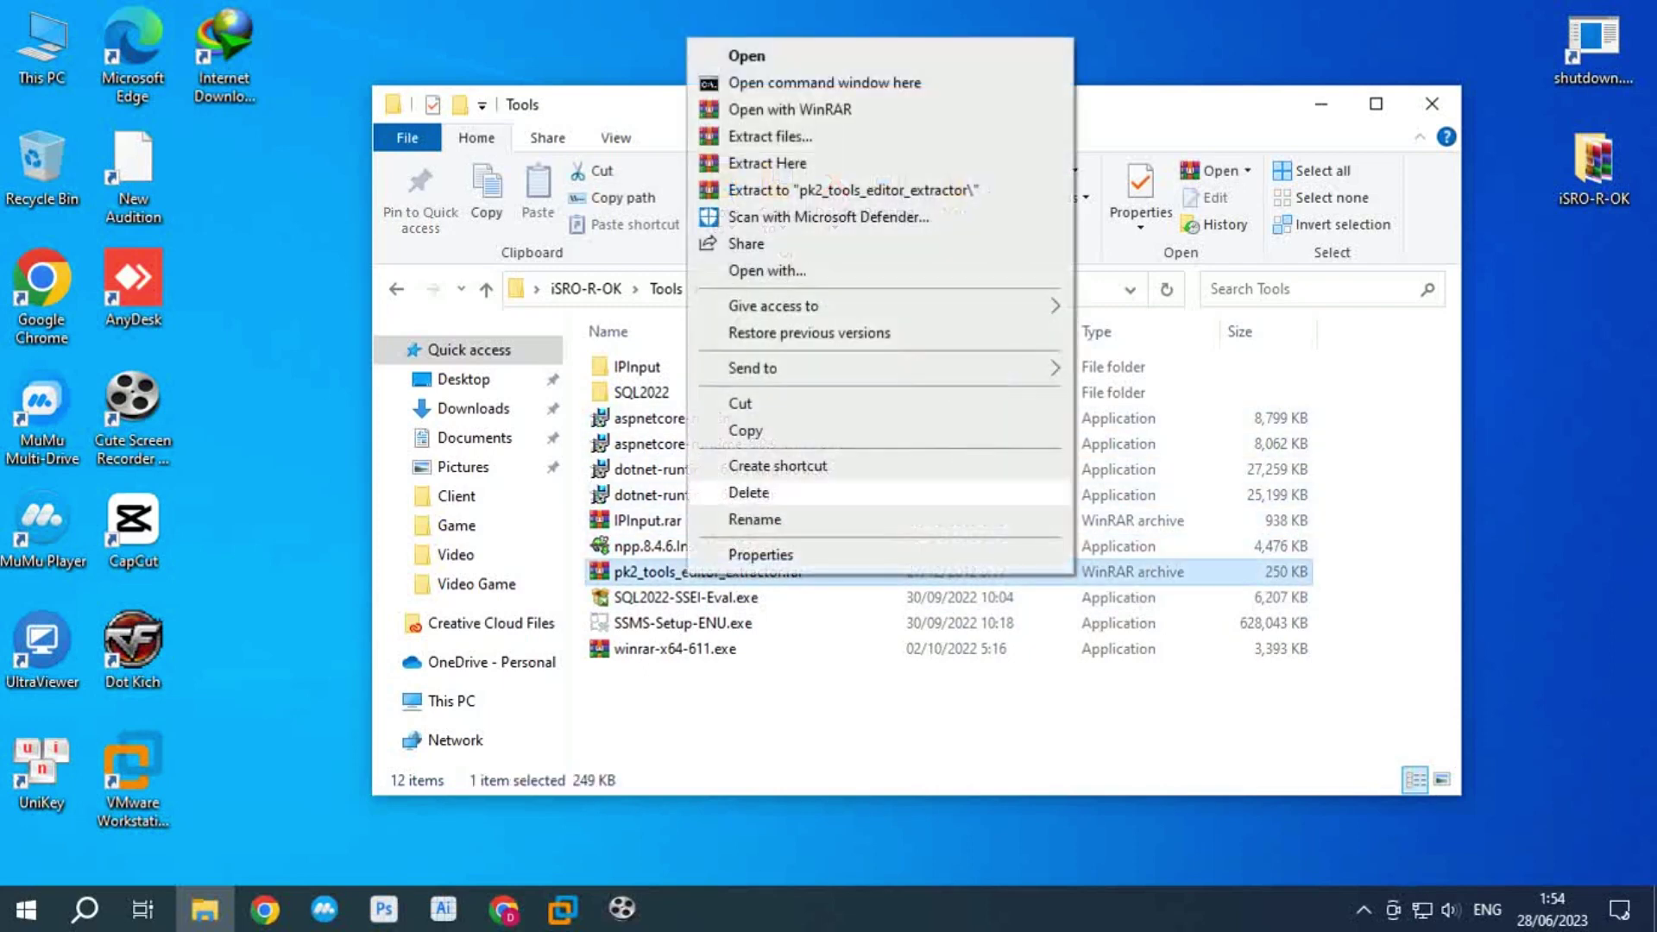
click(733, 164)
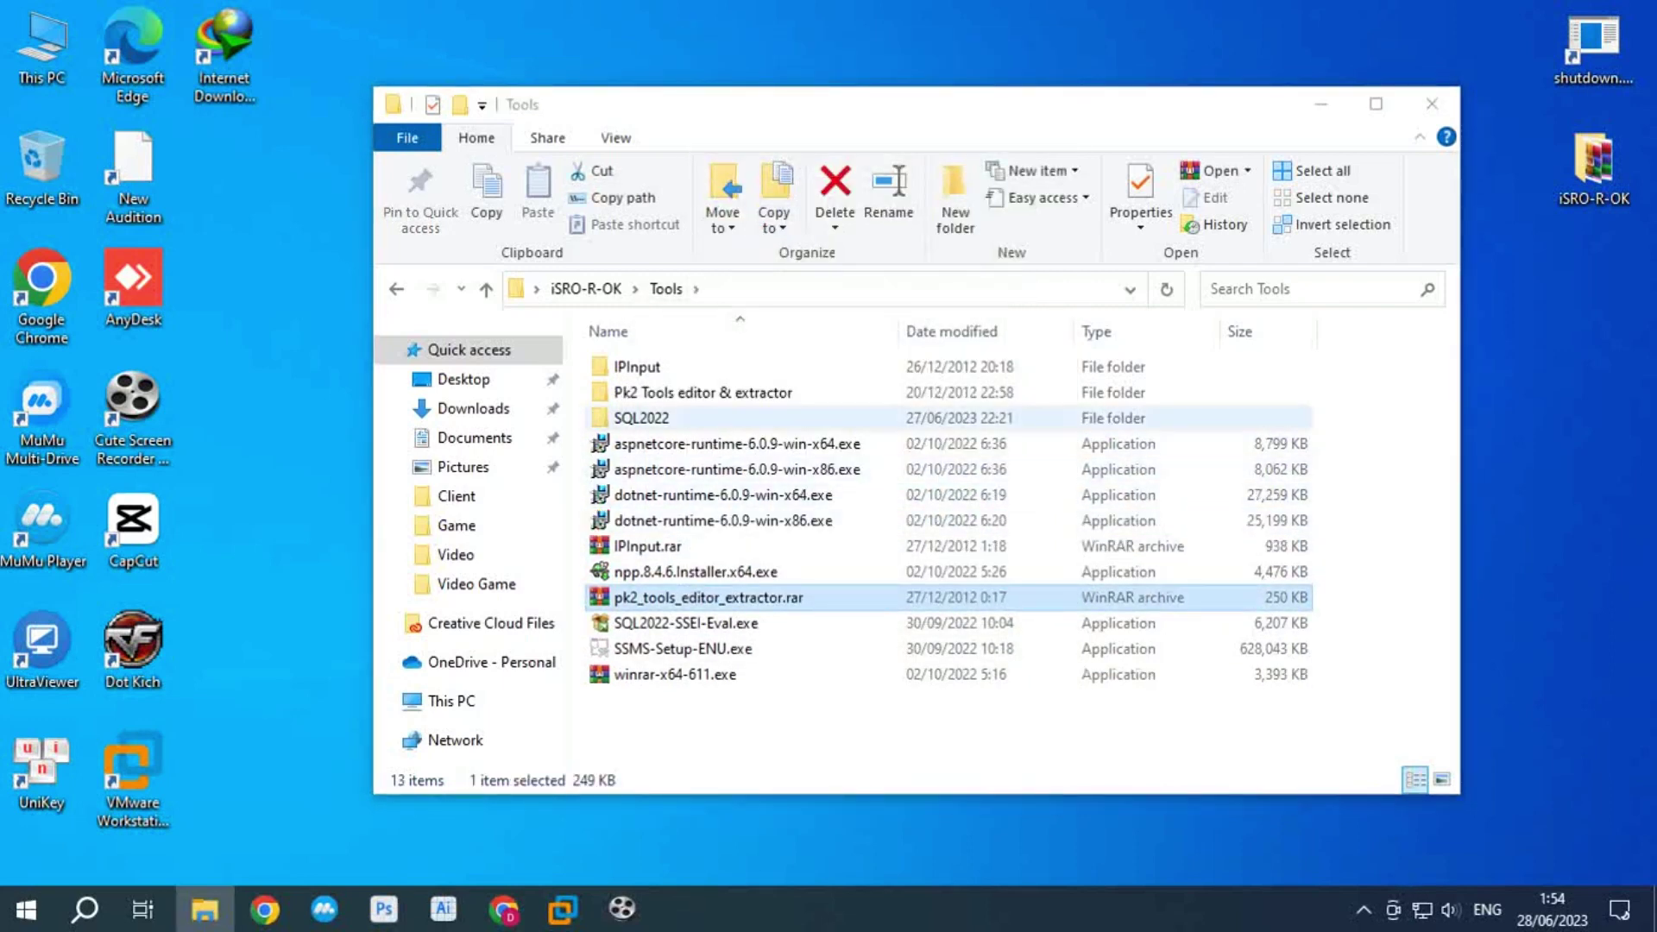
double_click(617, 393)
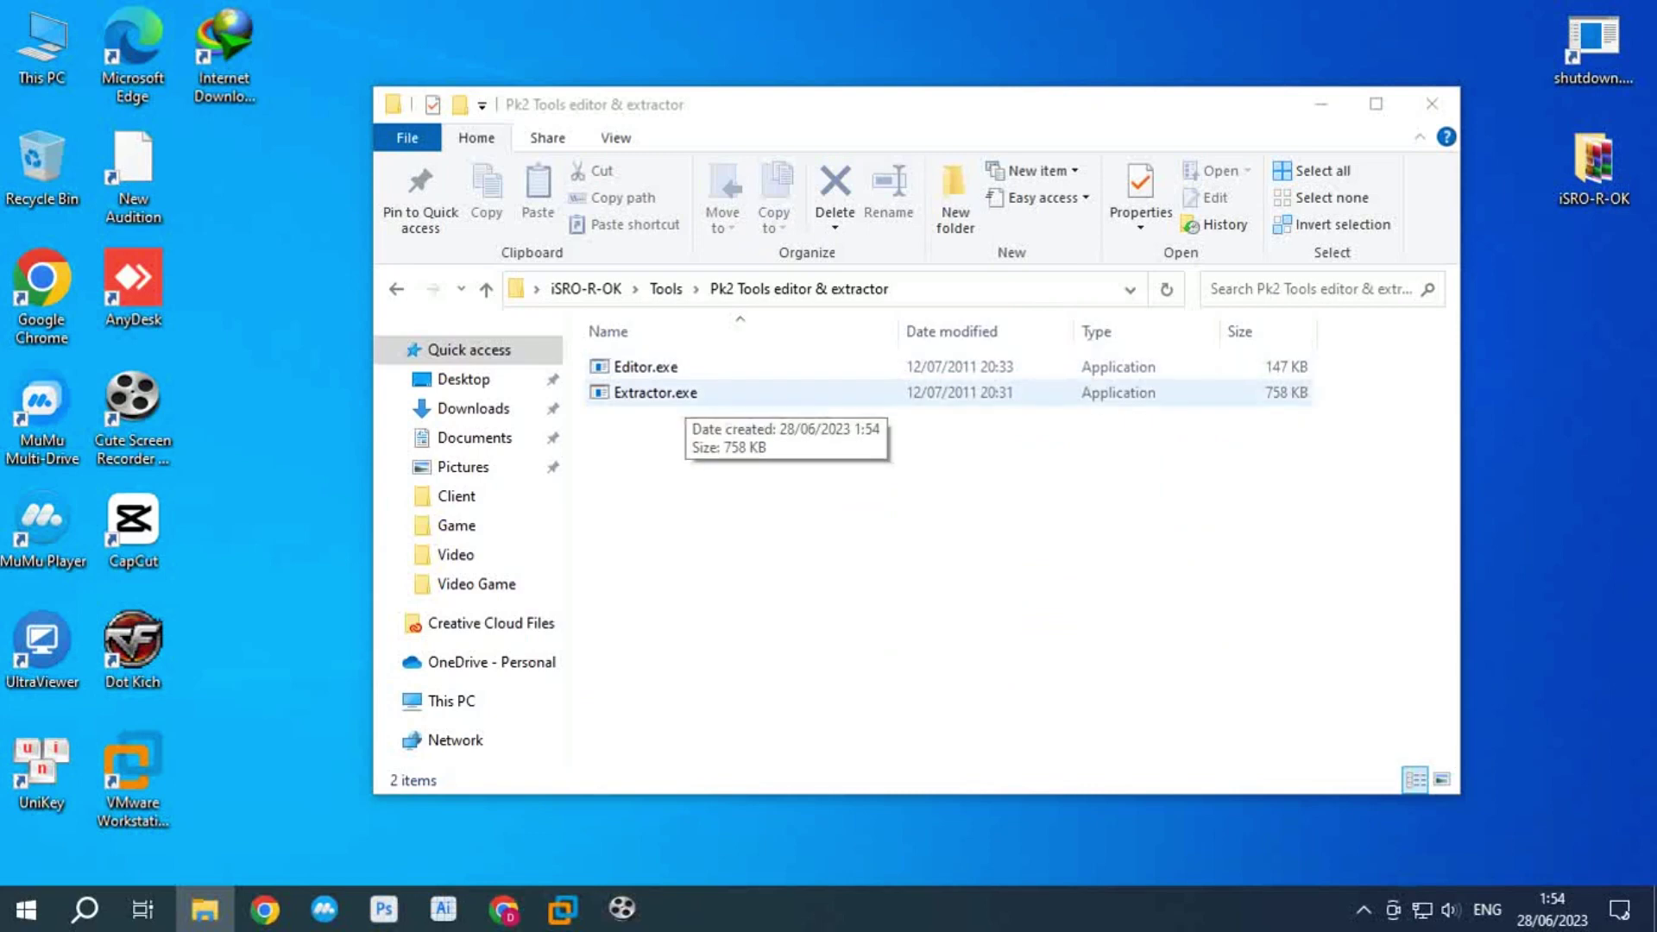
double_click(621, 394)
Step: Open the client's Client\Media.pk2 archive in PK2Extractor
key(alt+f)
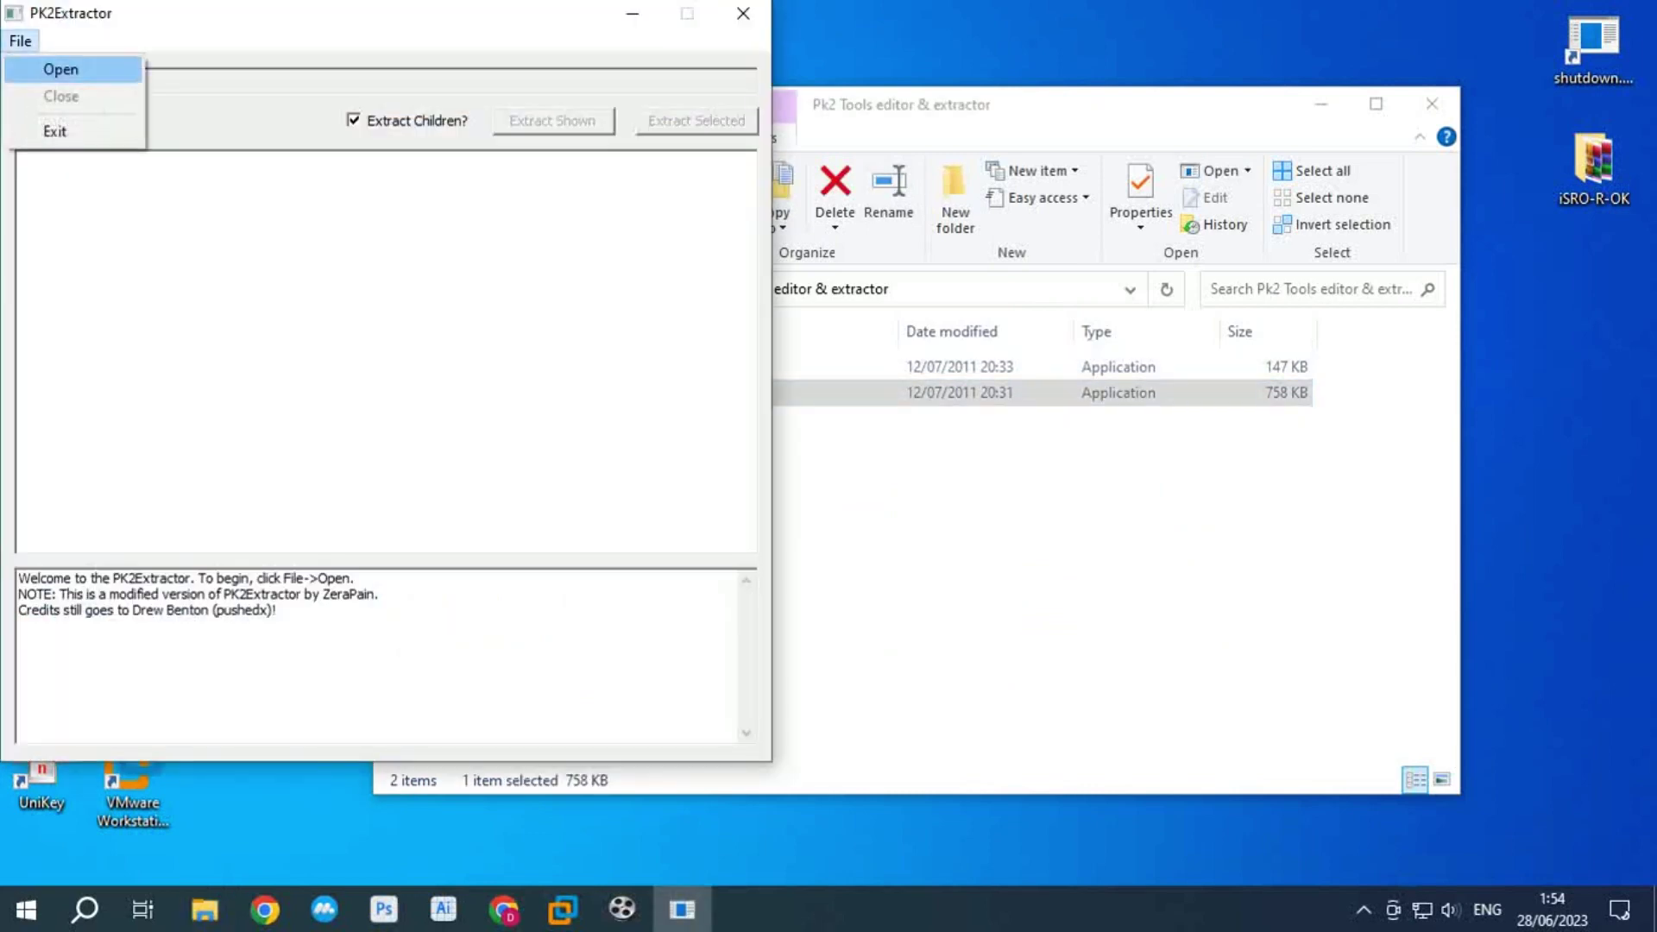
key(Return)
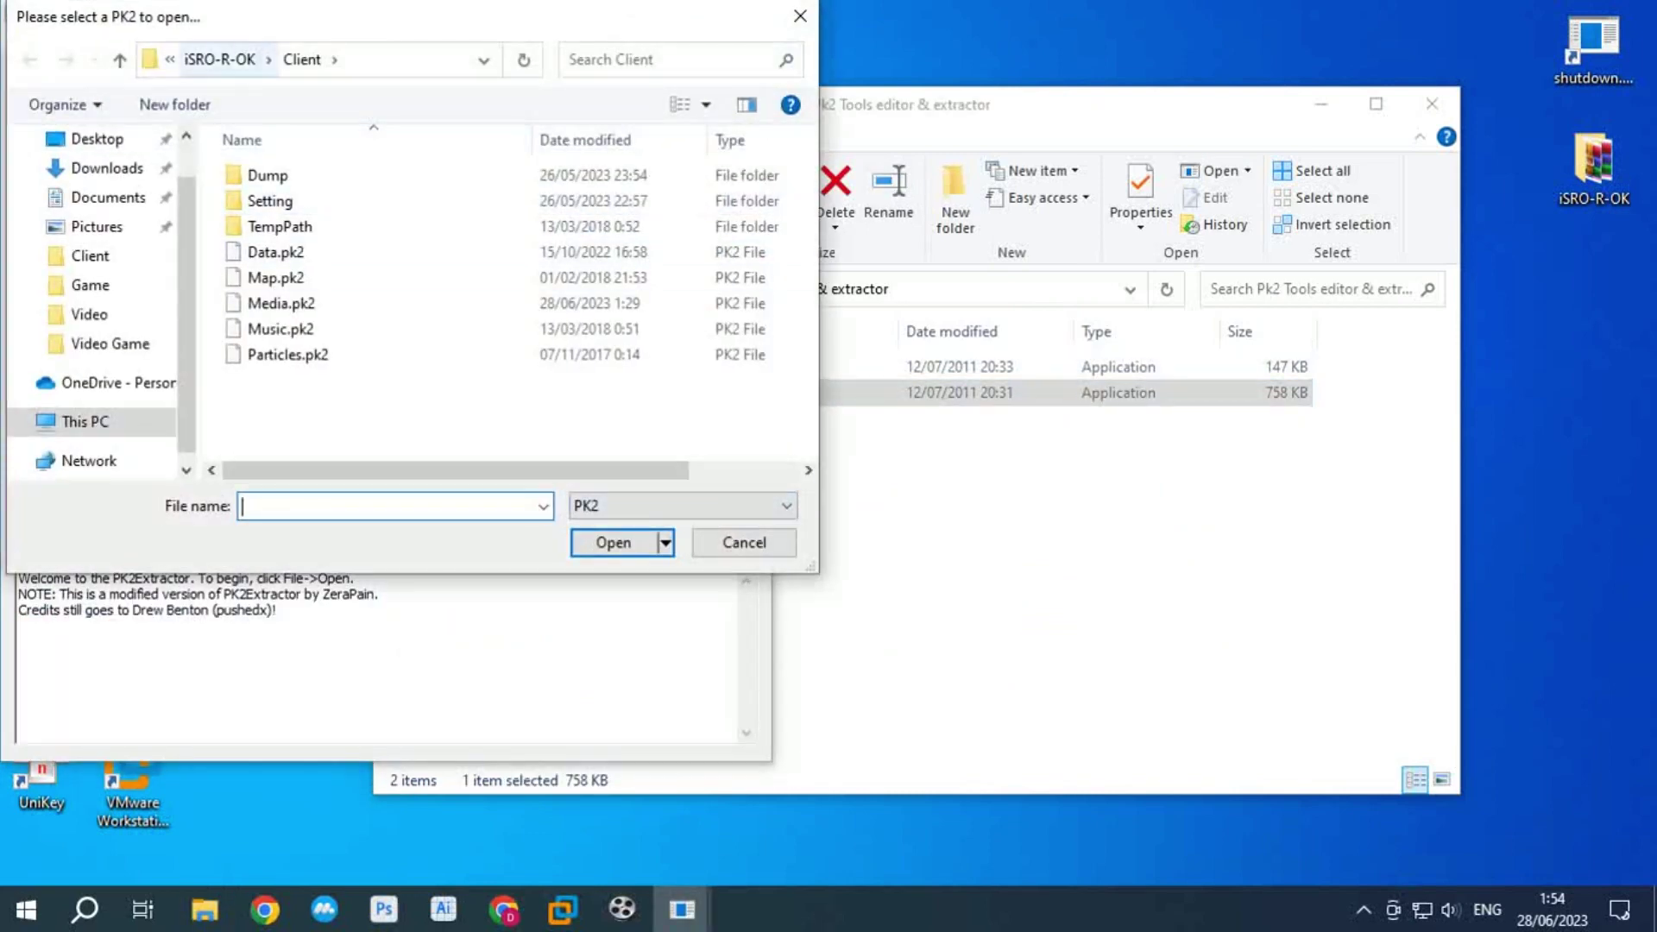
click(219, 58)
double_click(265, 175)
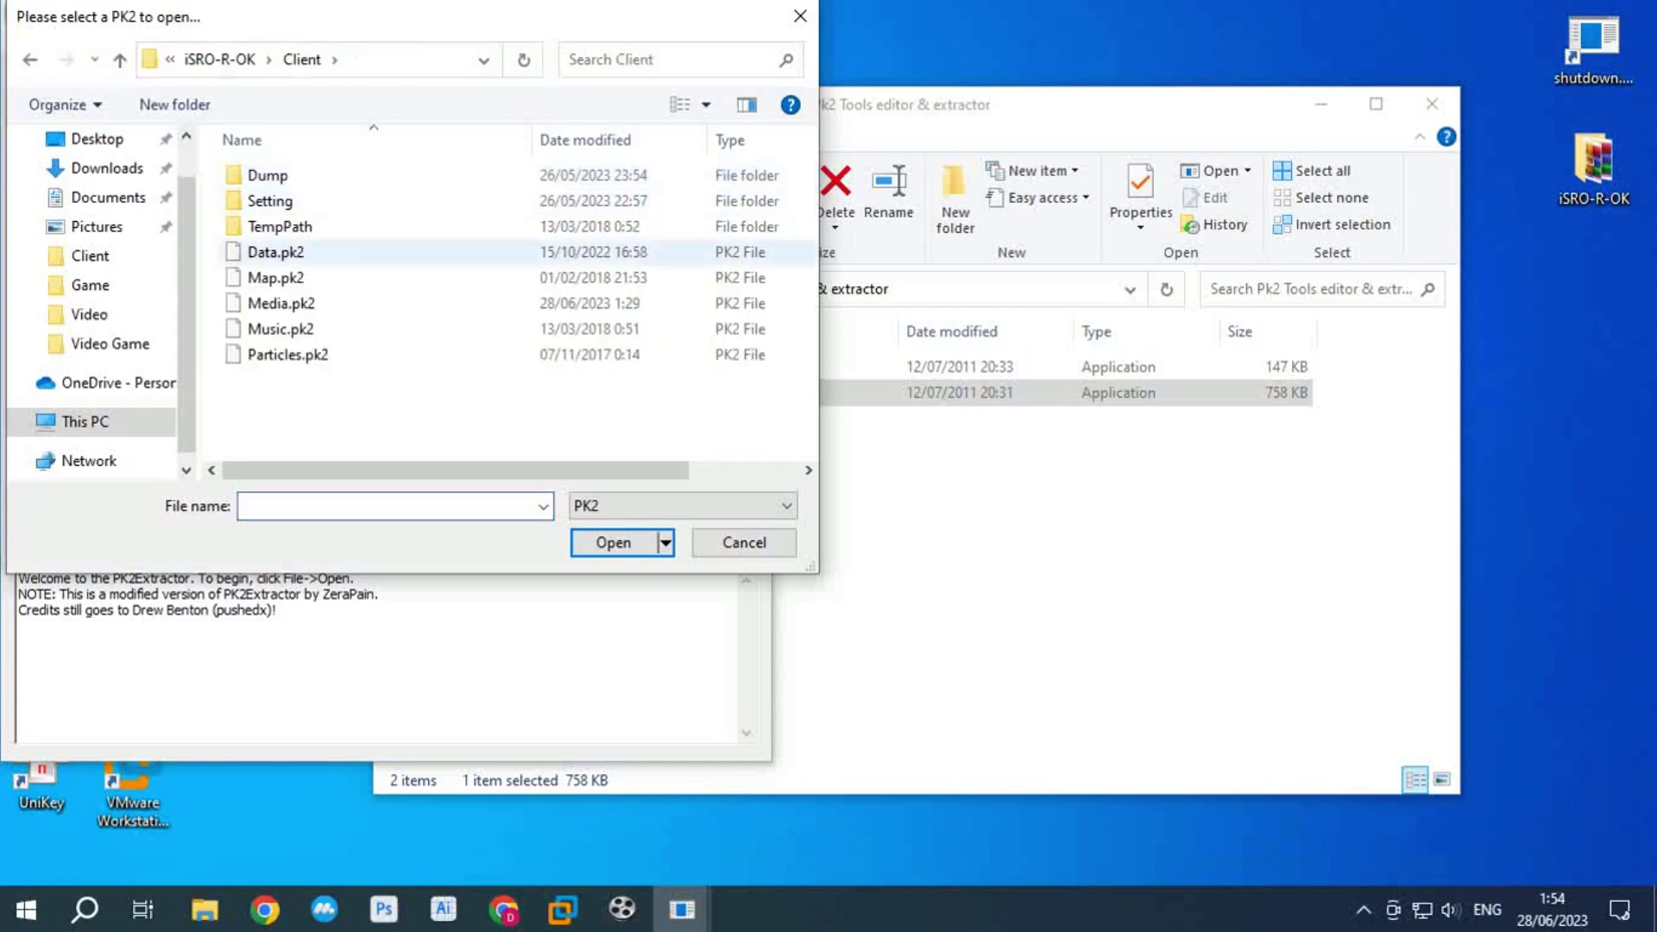
click(281, 303)
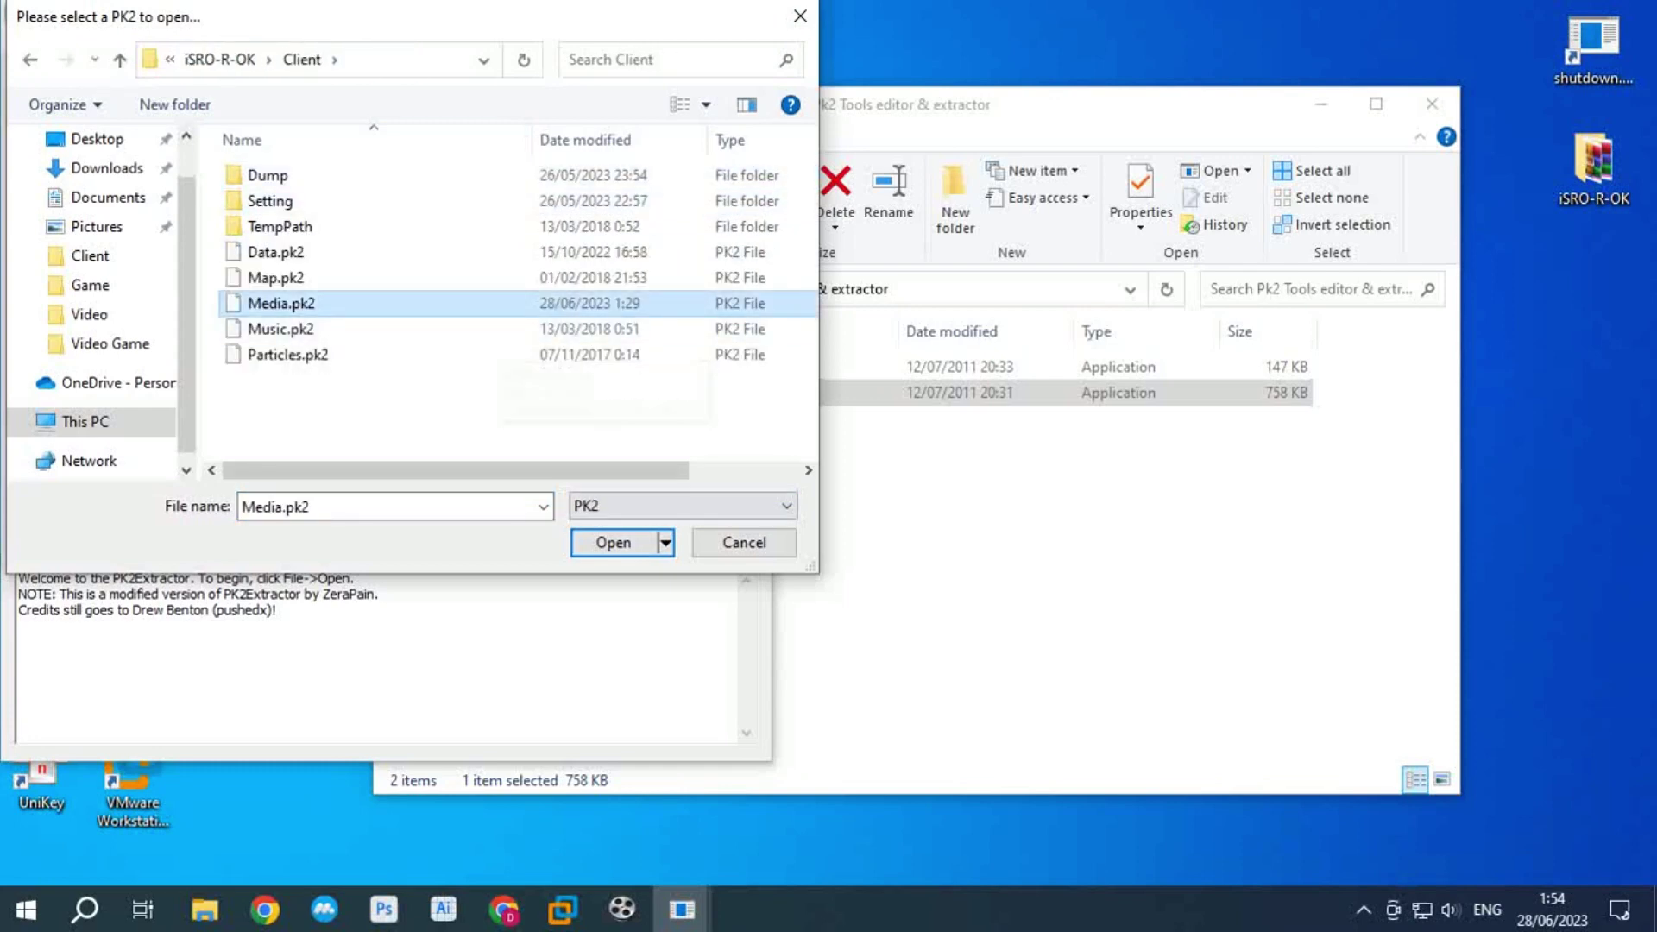
key(Return)
Step: Extract type.txt from Media.pk2, then close the archive and exit the extractor
click(69, 453)
scroll(377, 353, down, 2)
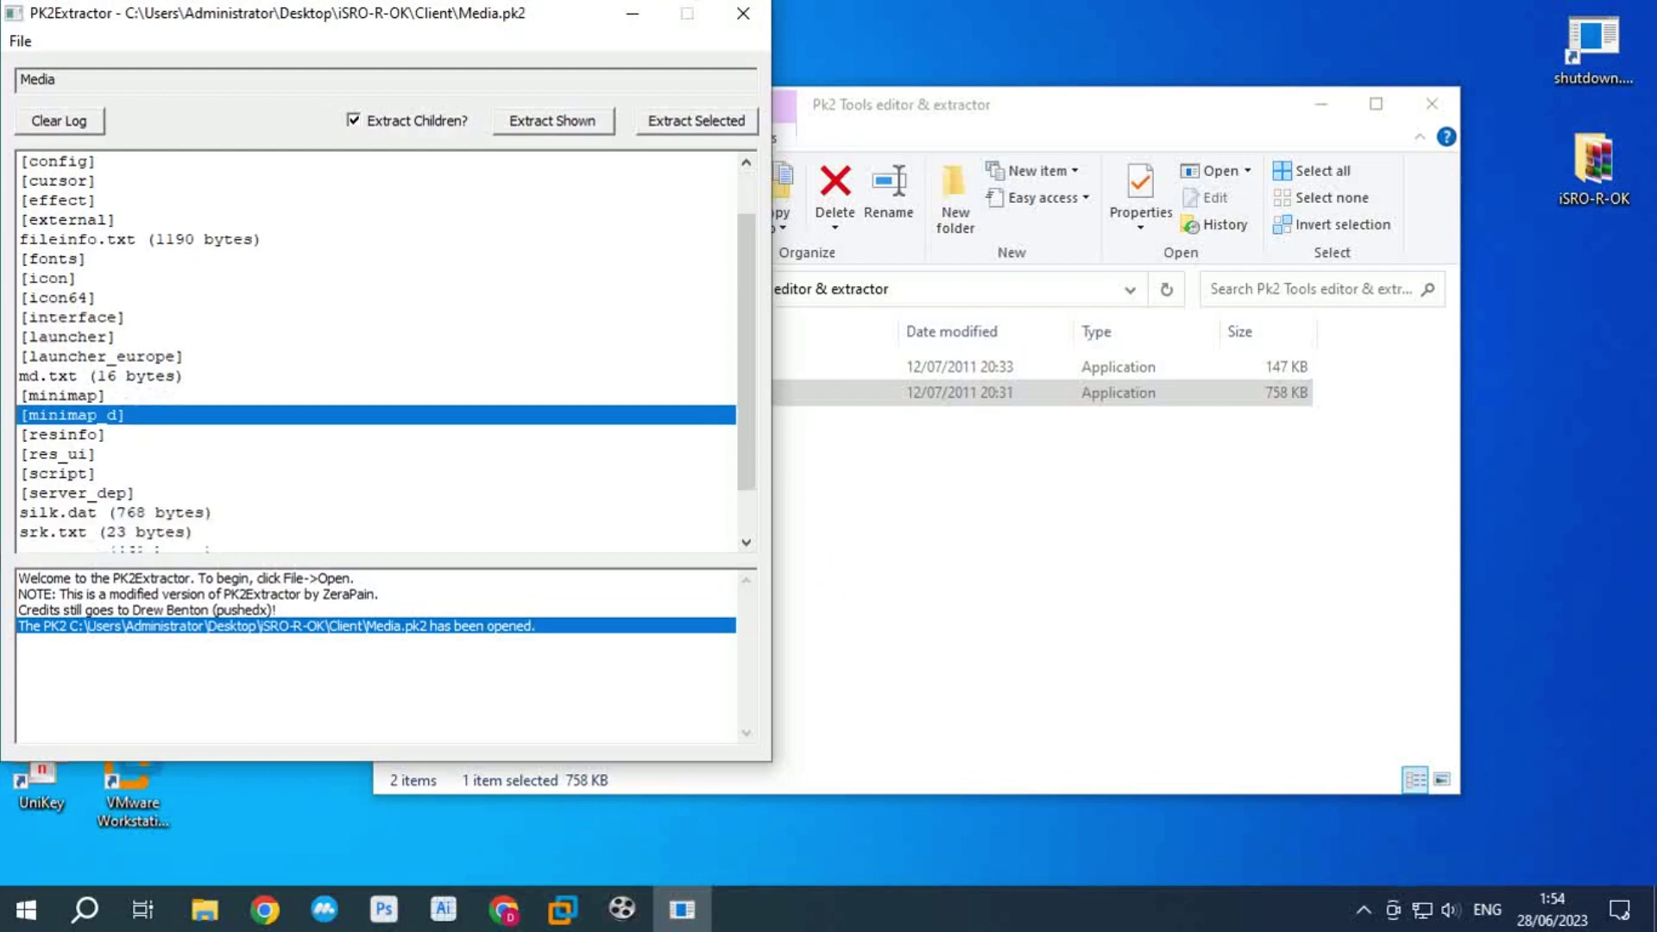
click(112, 473)
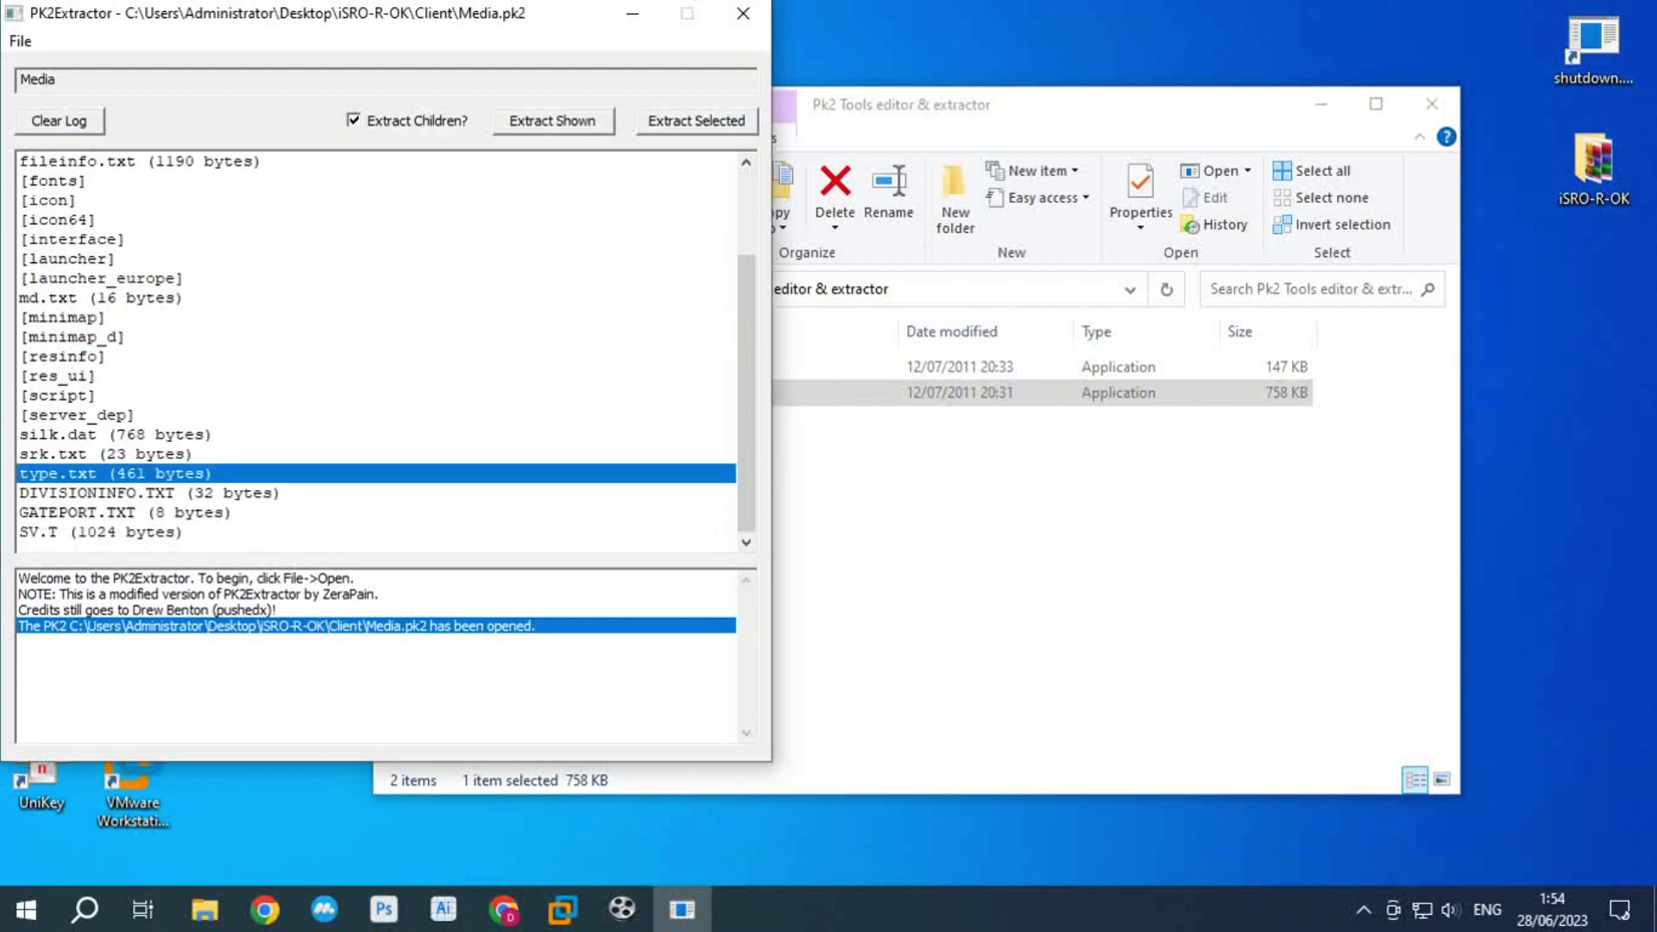
click(696, 120)
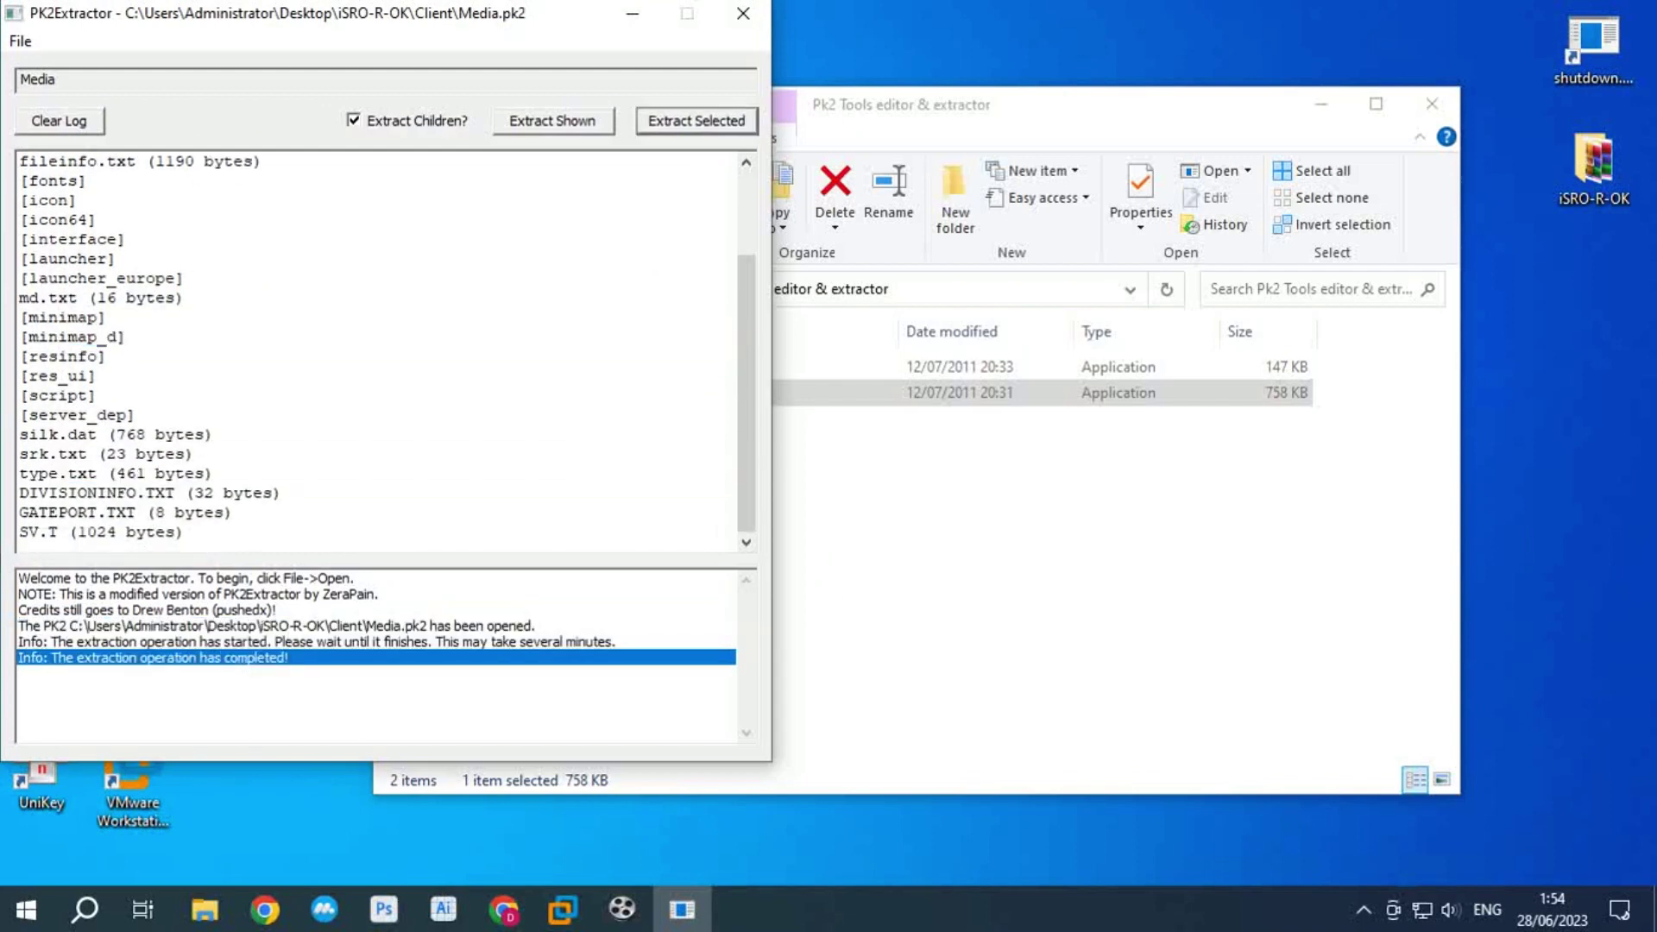
click(20, 41)
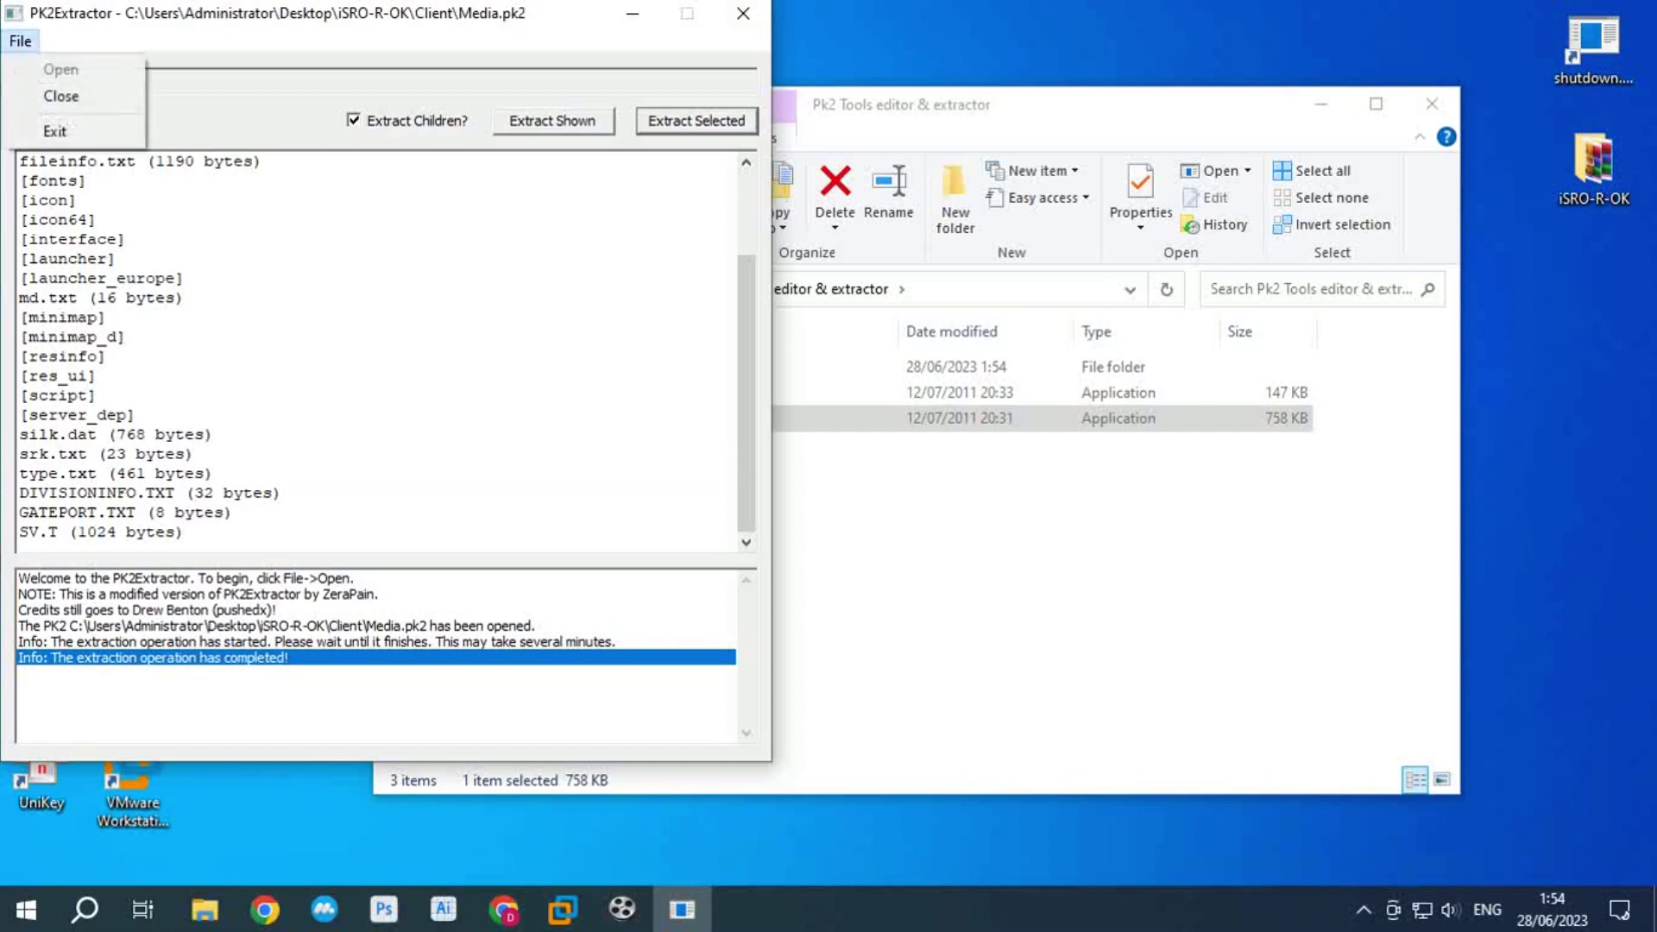
click(61, 96)
click(20, 40)
click(54, 131)
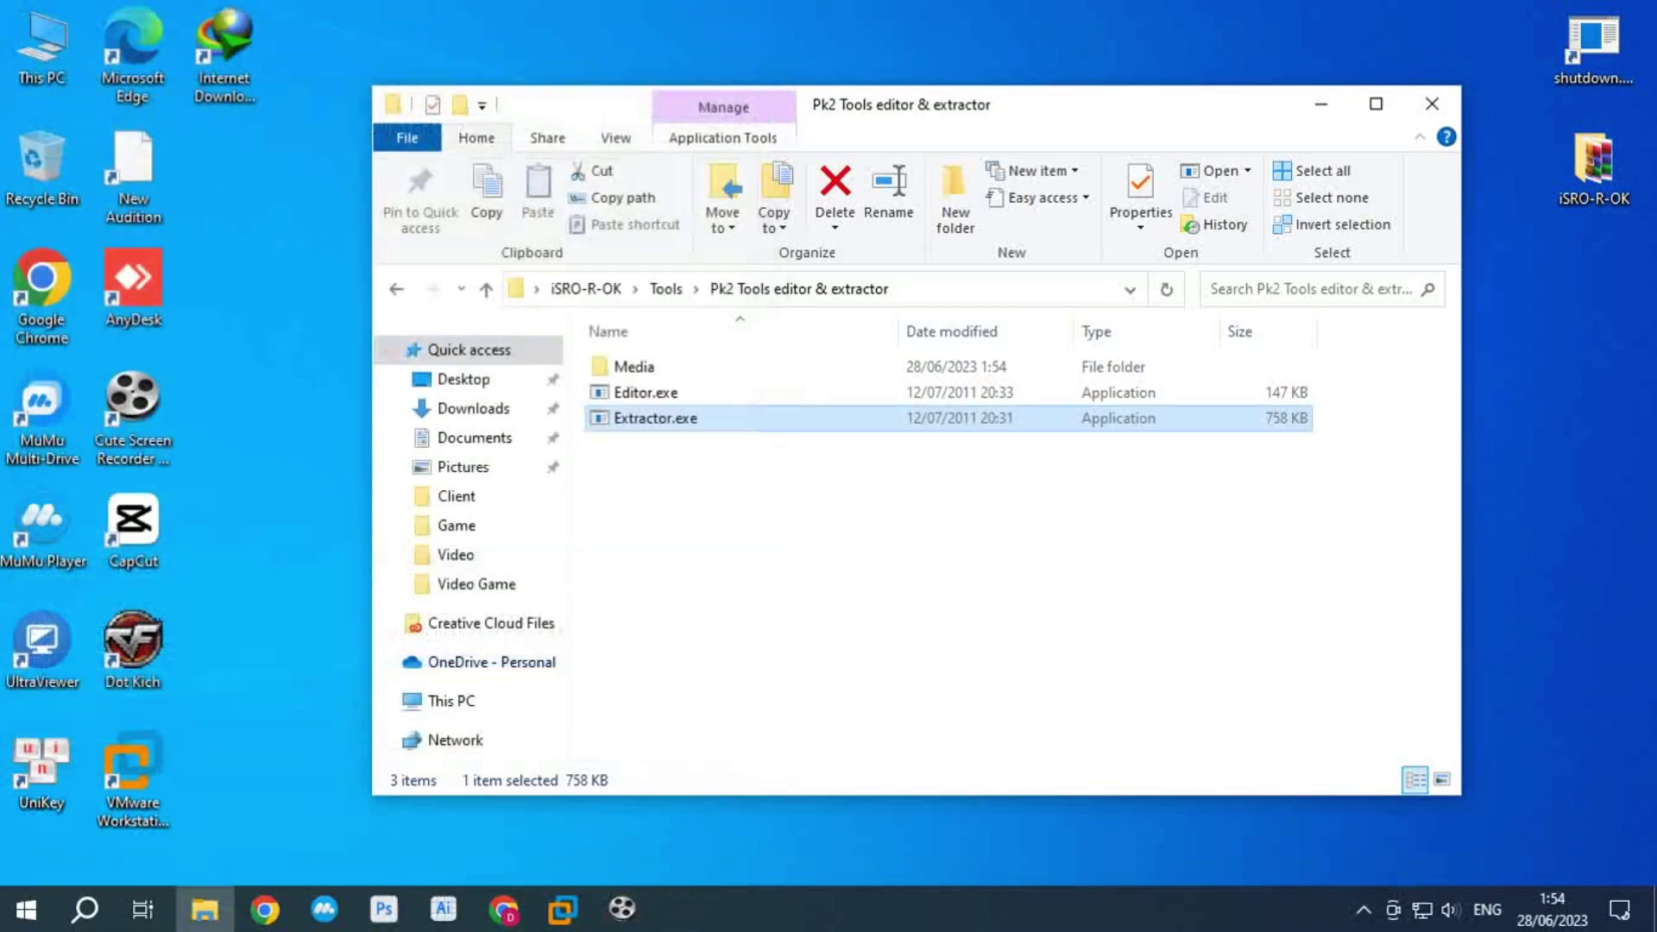
Step: Open Media\type.txt, check both WebMallAddr lines read webmall.localhost/gateway.asp, and close it
double_click(626, 367)
double_click(638, 366)
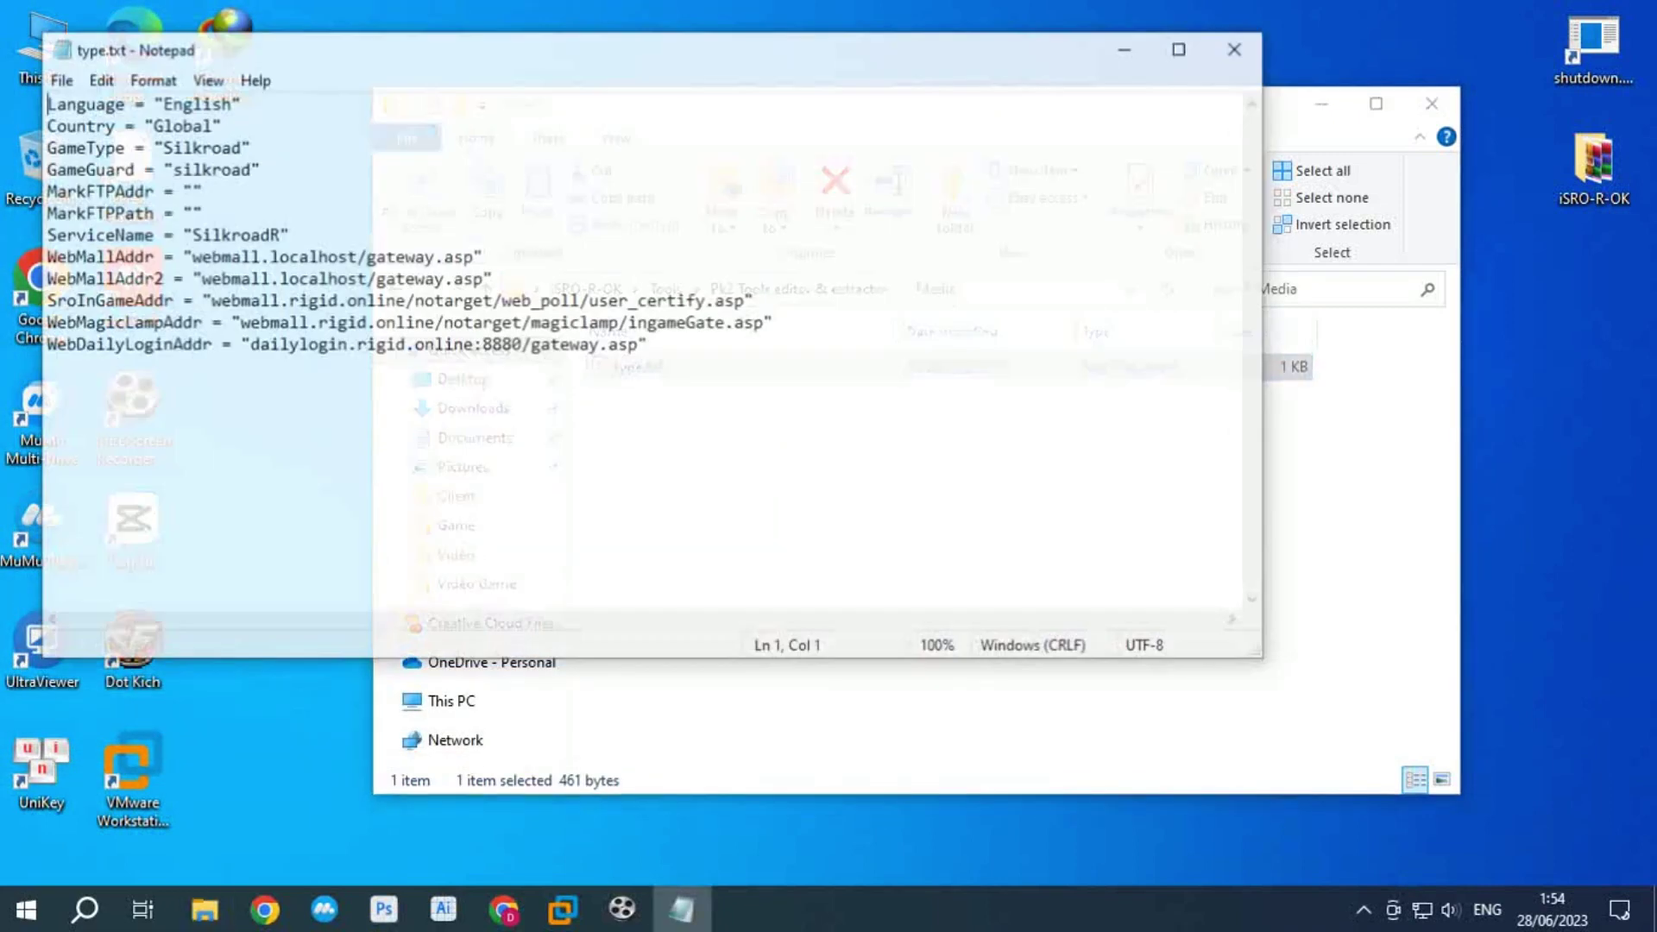
drag(189, 257, 464, 256)
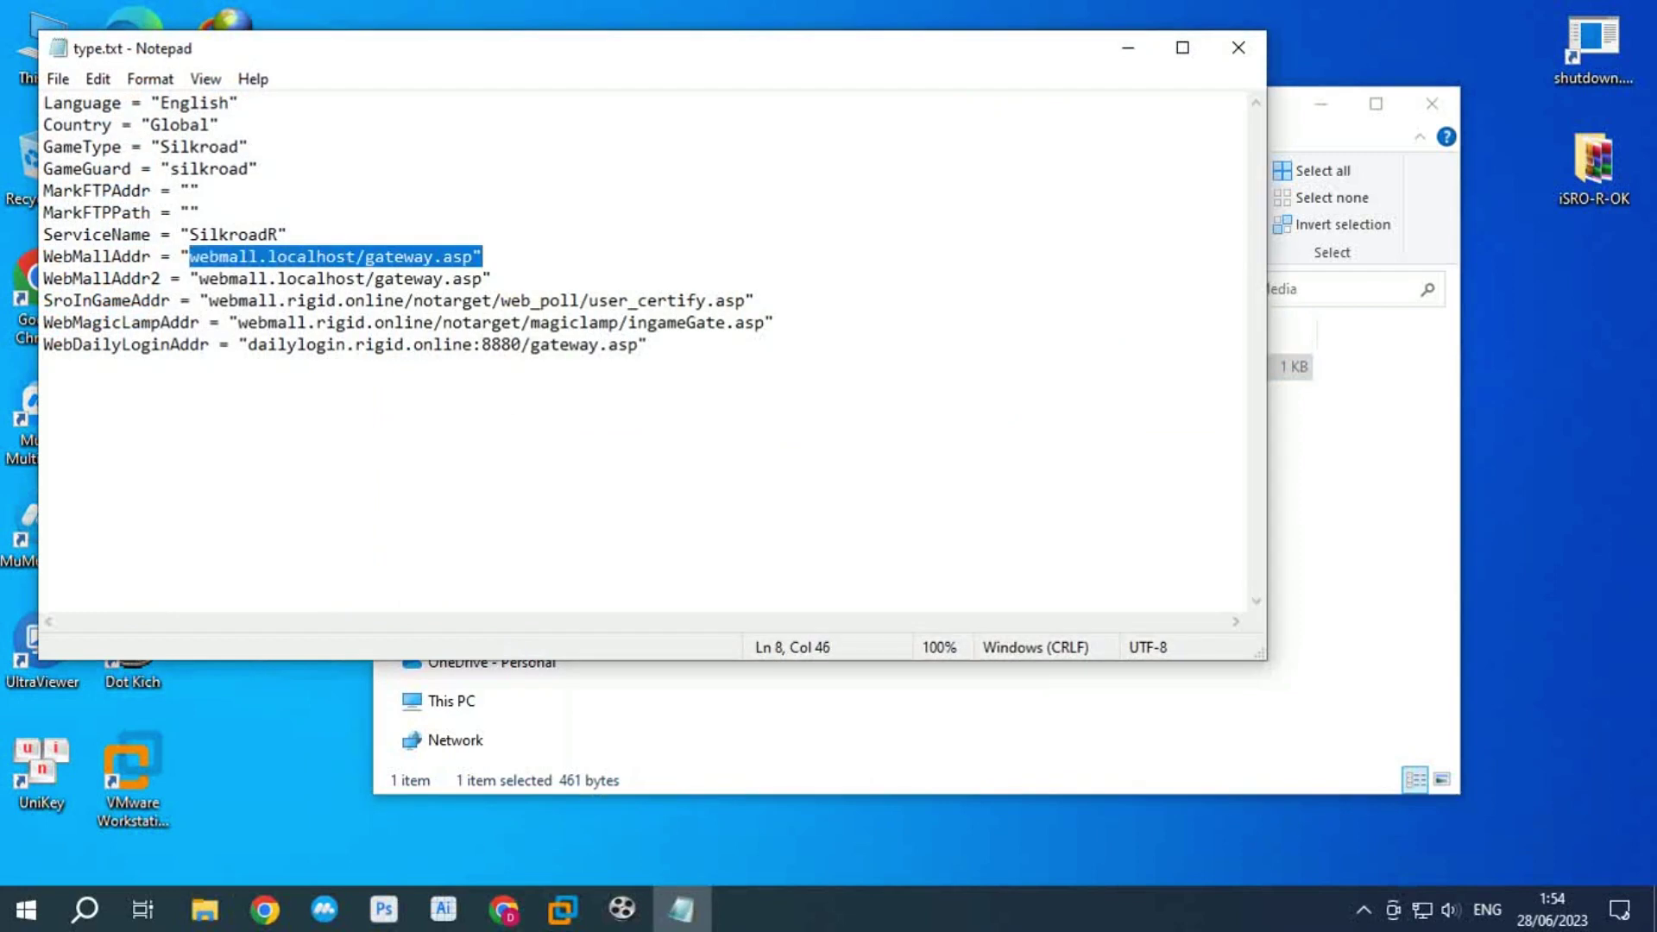
click(198, 257)
drag(189, 256, 354, 256)
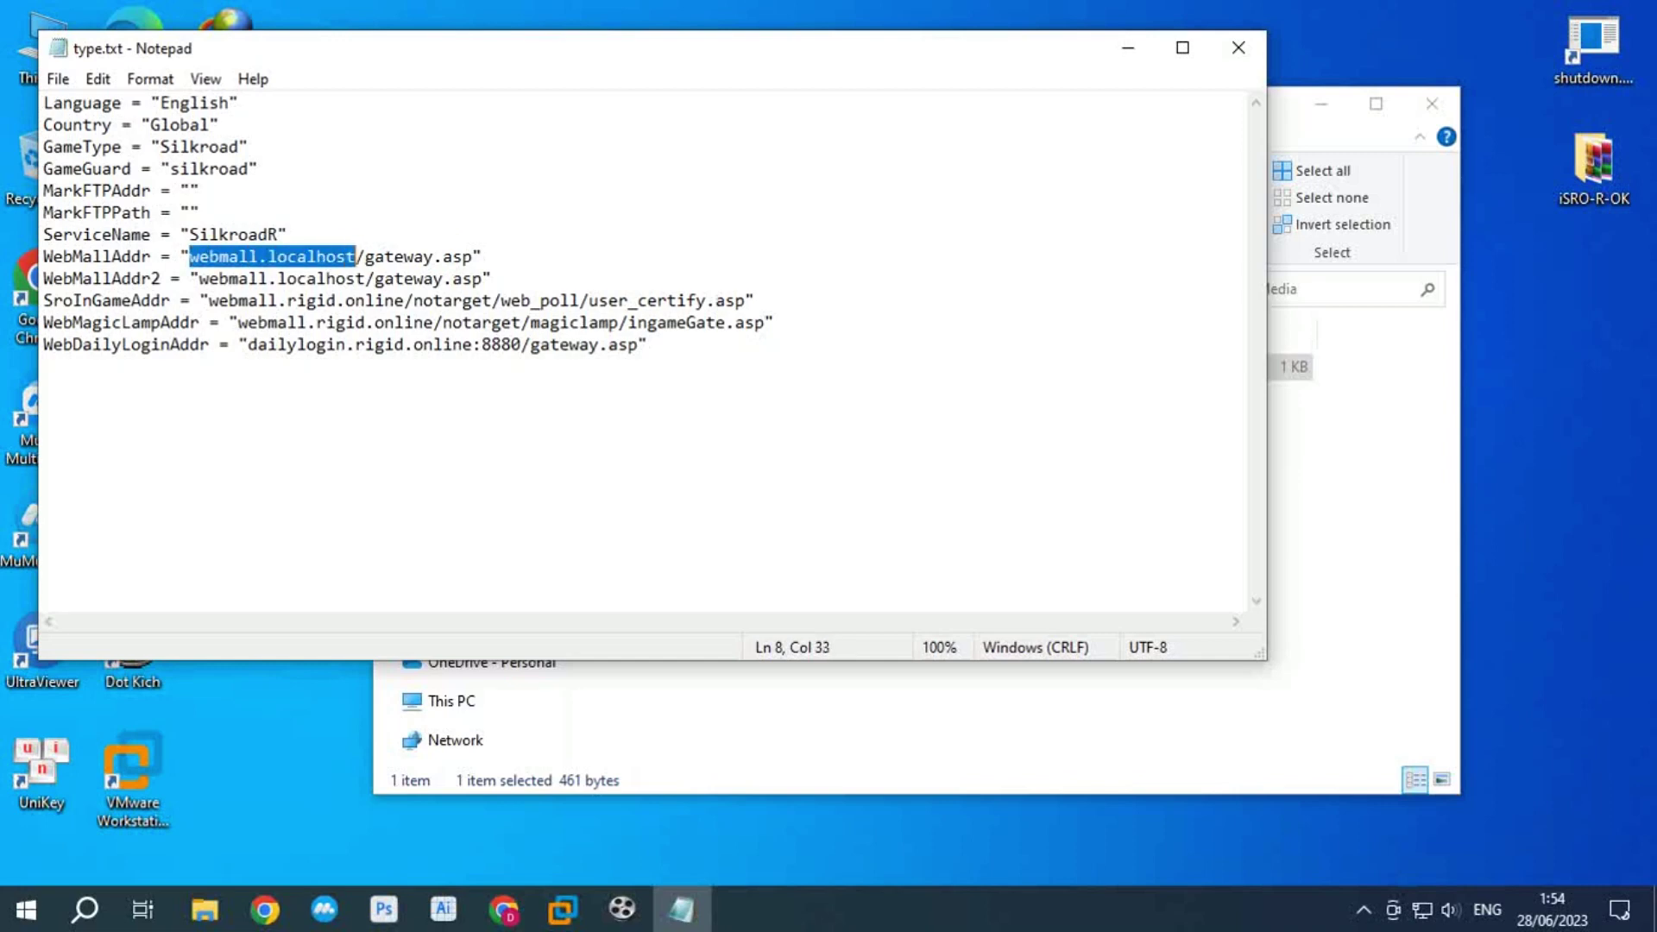
drag(199, 278, 345, 277)
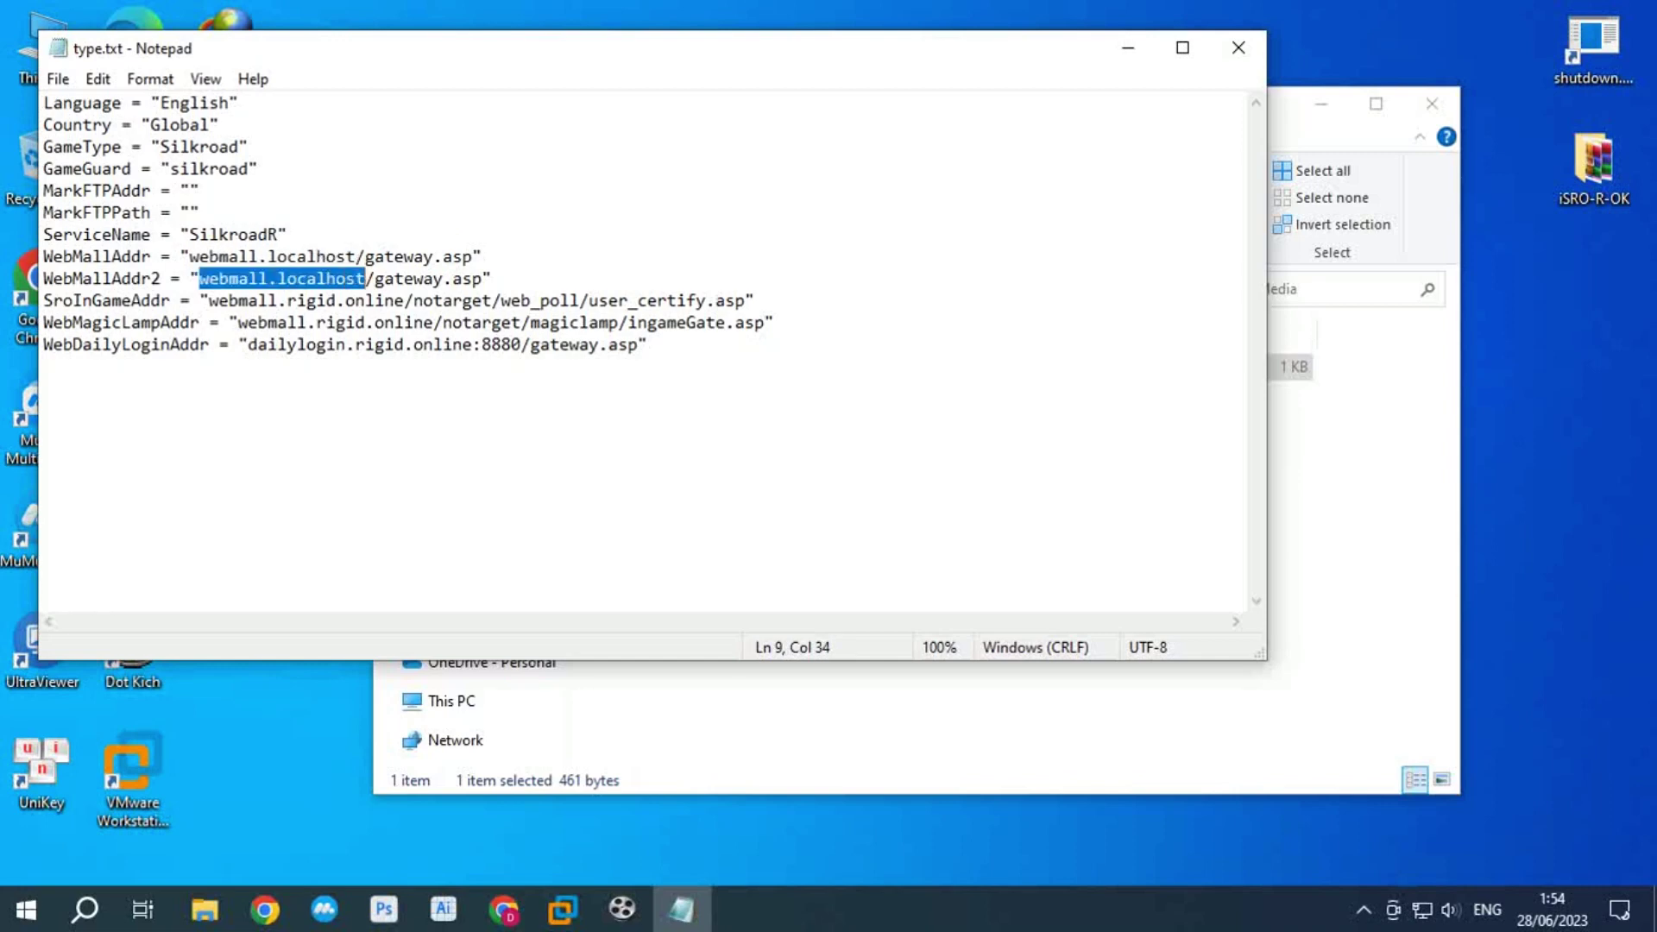
click(463, 278)
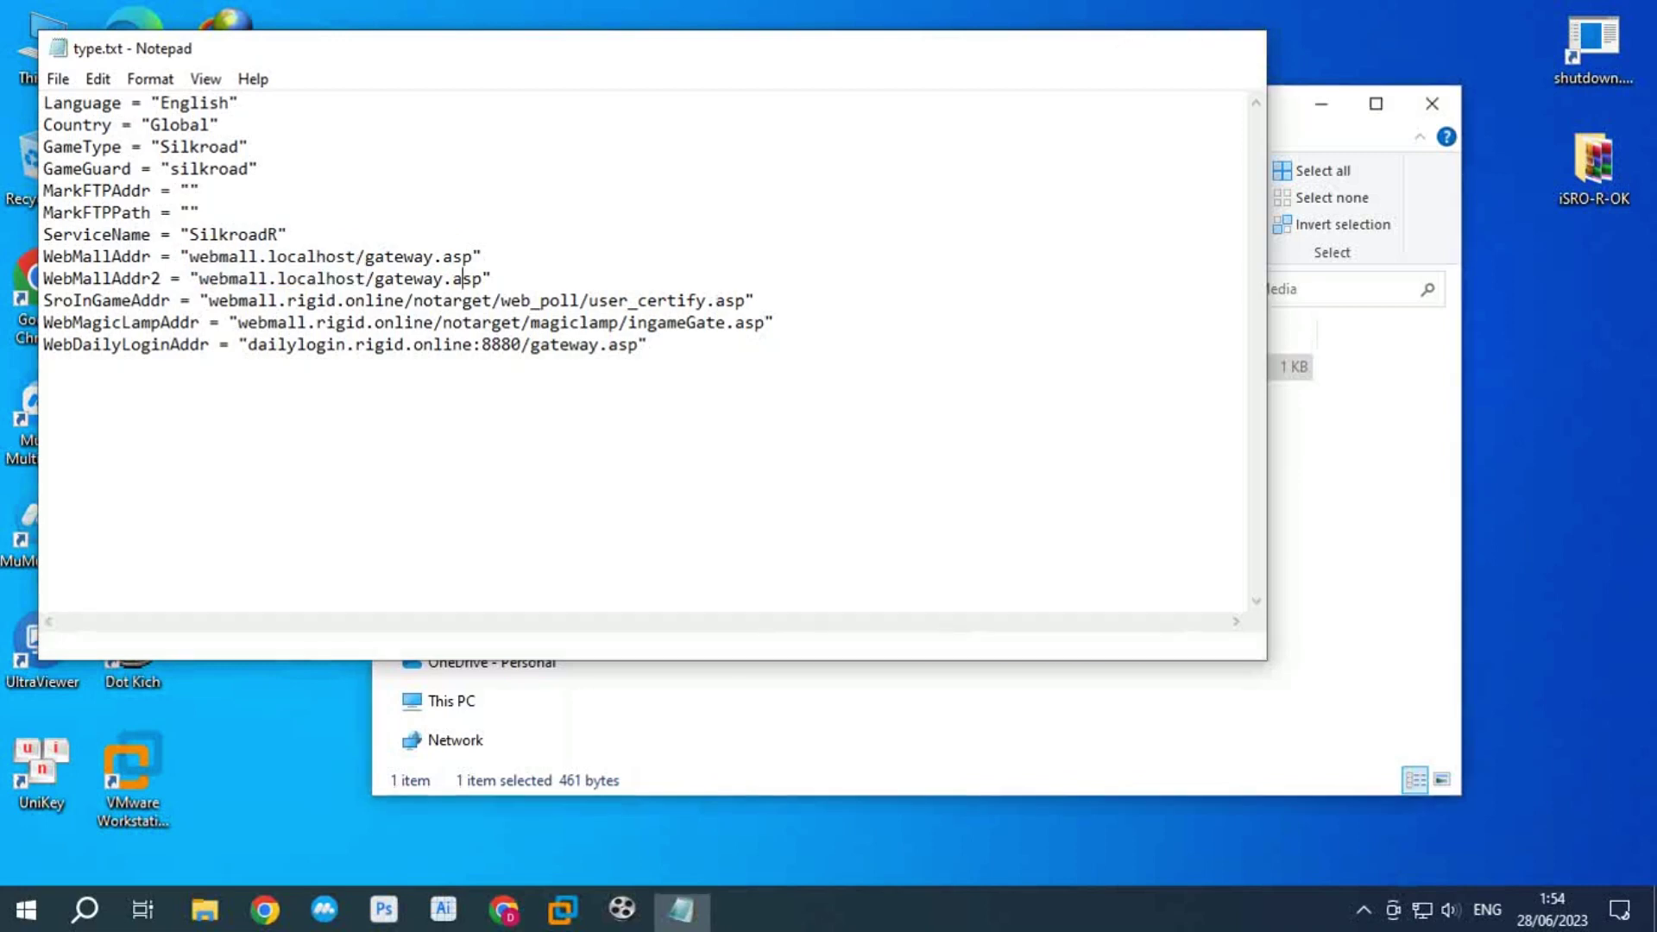
click(1238, 48)
key(alt+Up)
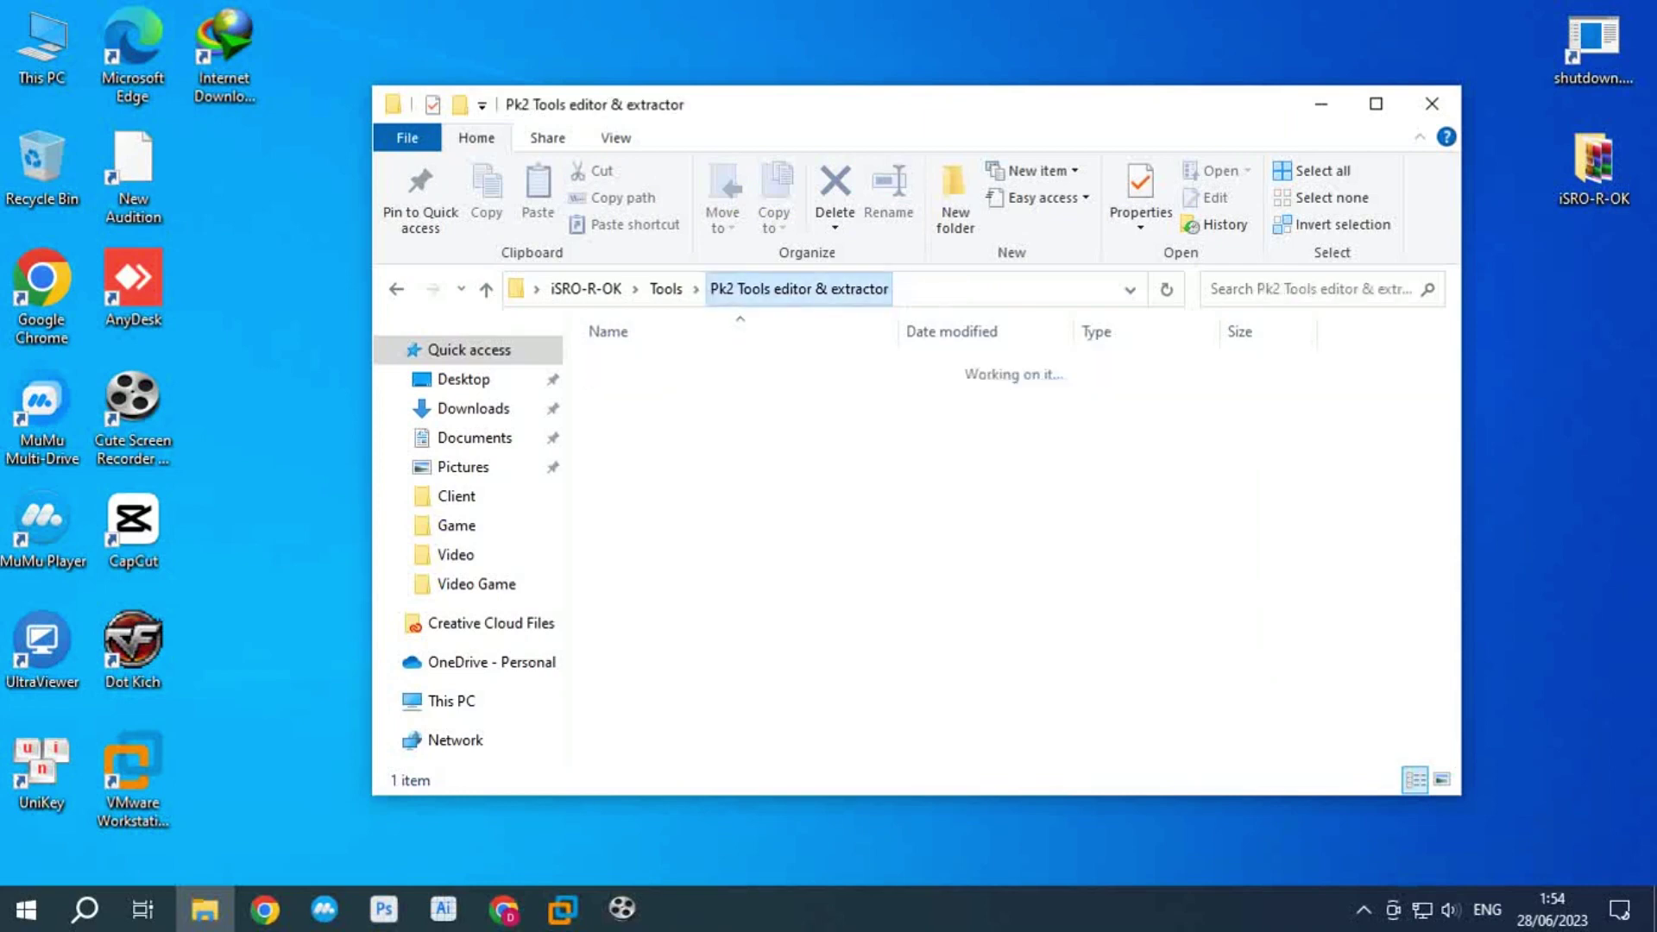
Step: Launch Editor.exe and open the client's Media.pk2 archive
key(Down)
key(Return)
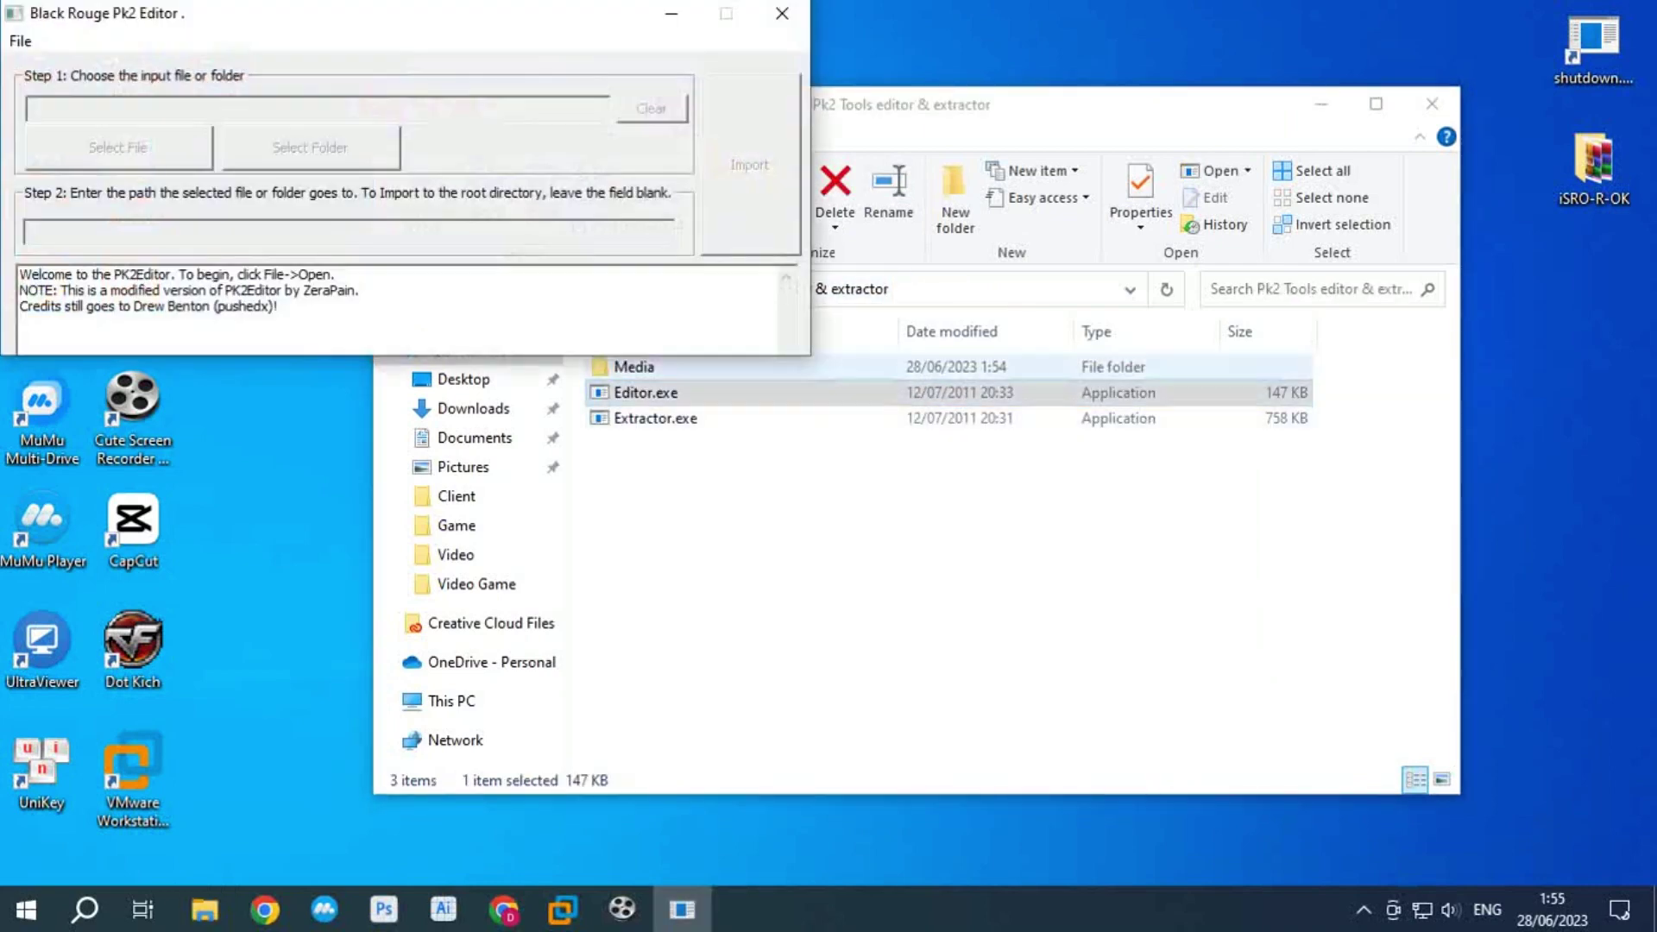
key(alt+f)
key(Return)
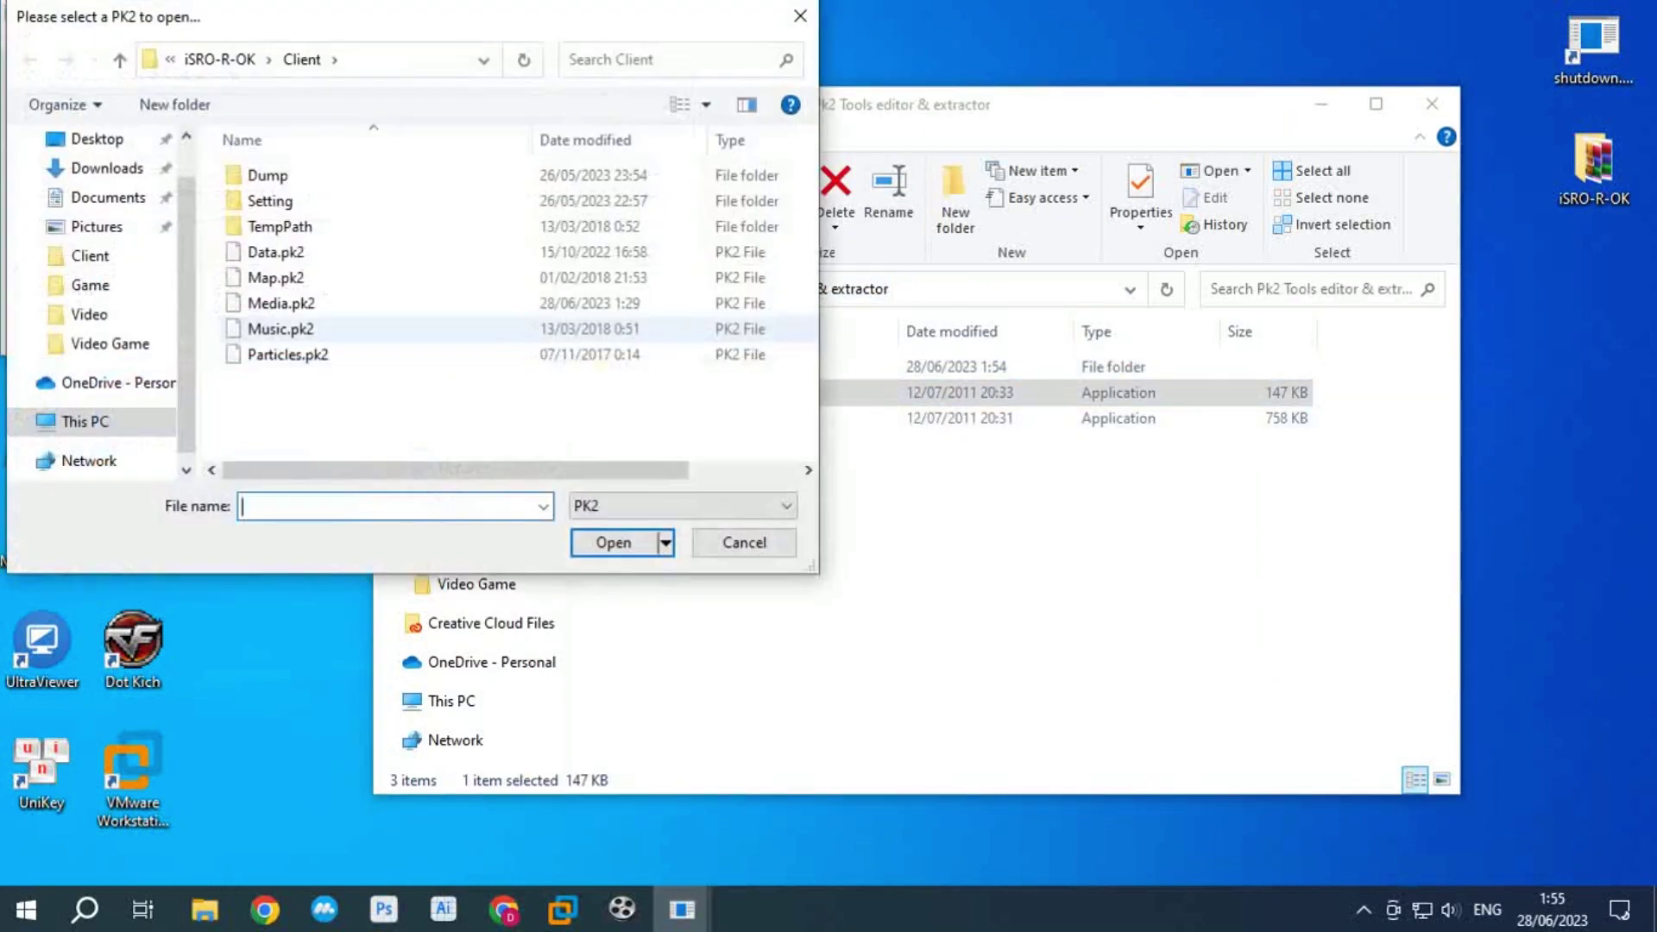
click(281, 302)
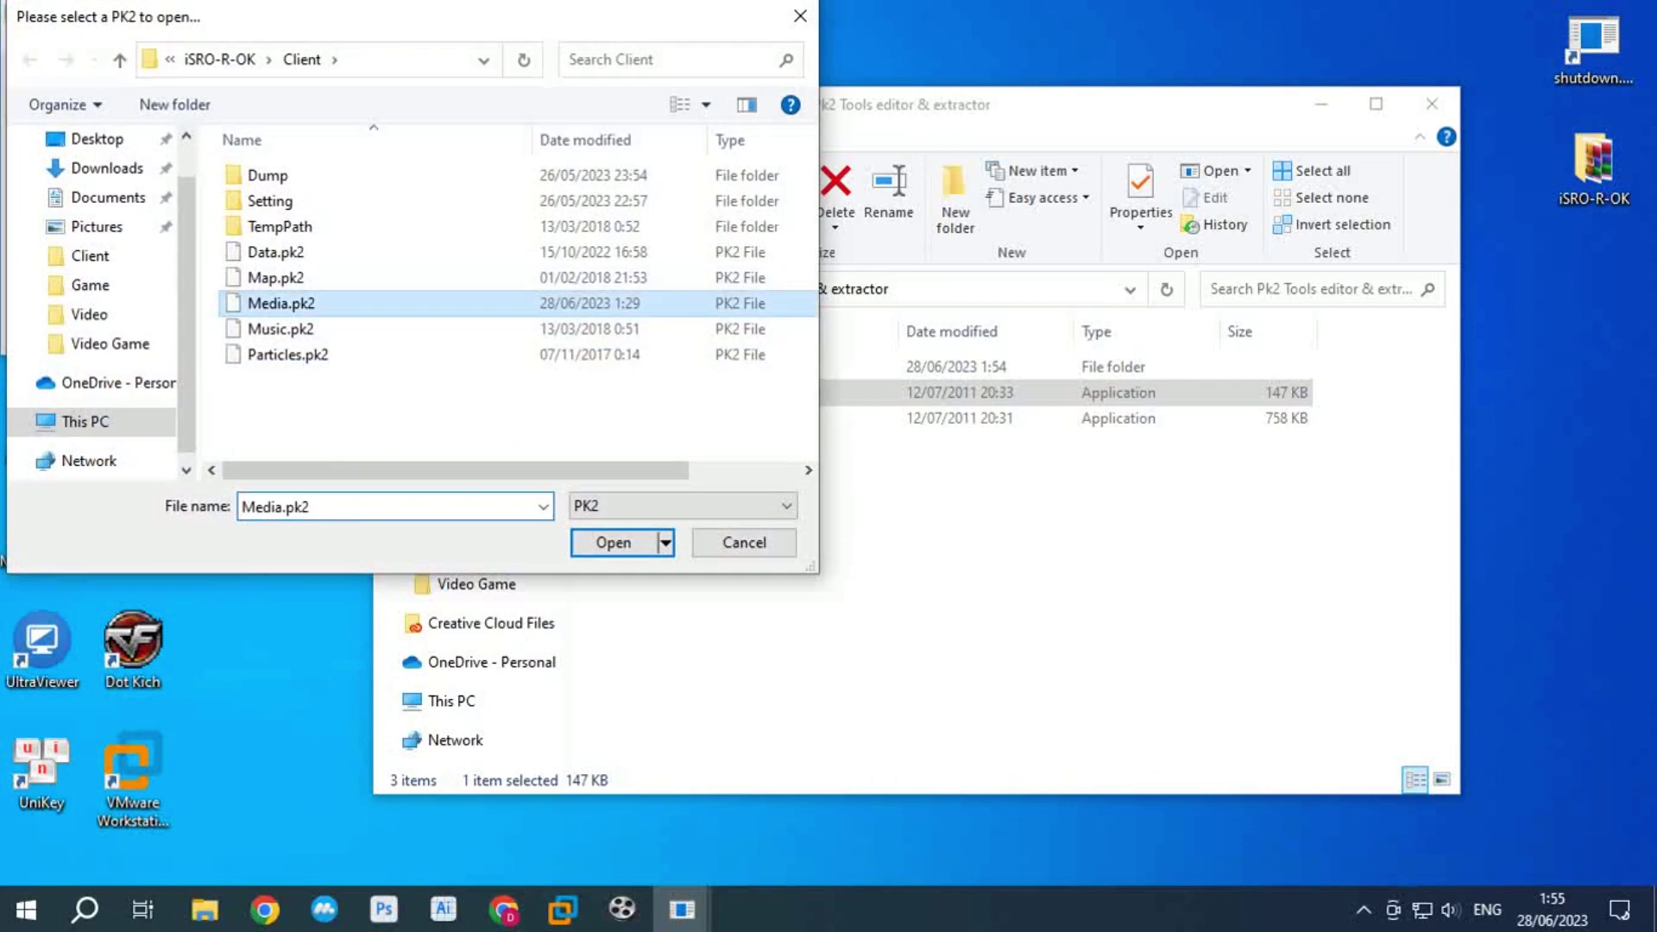
click(614, 542)
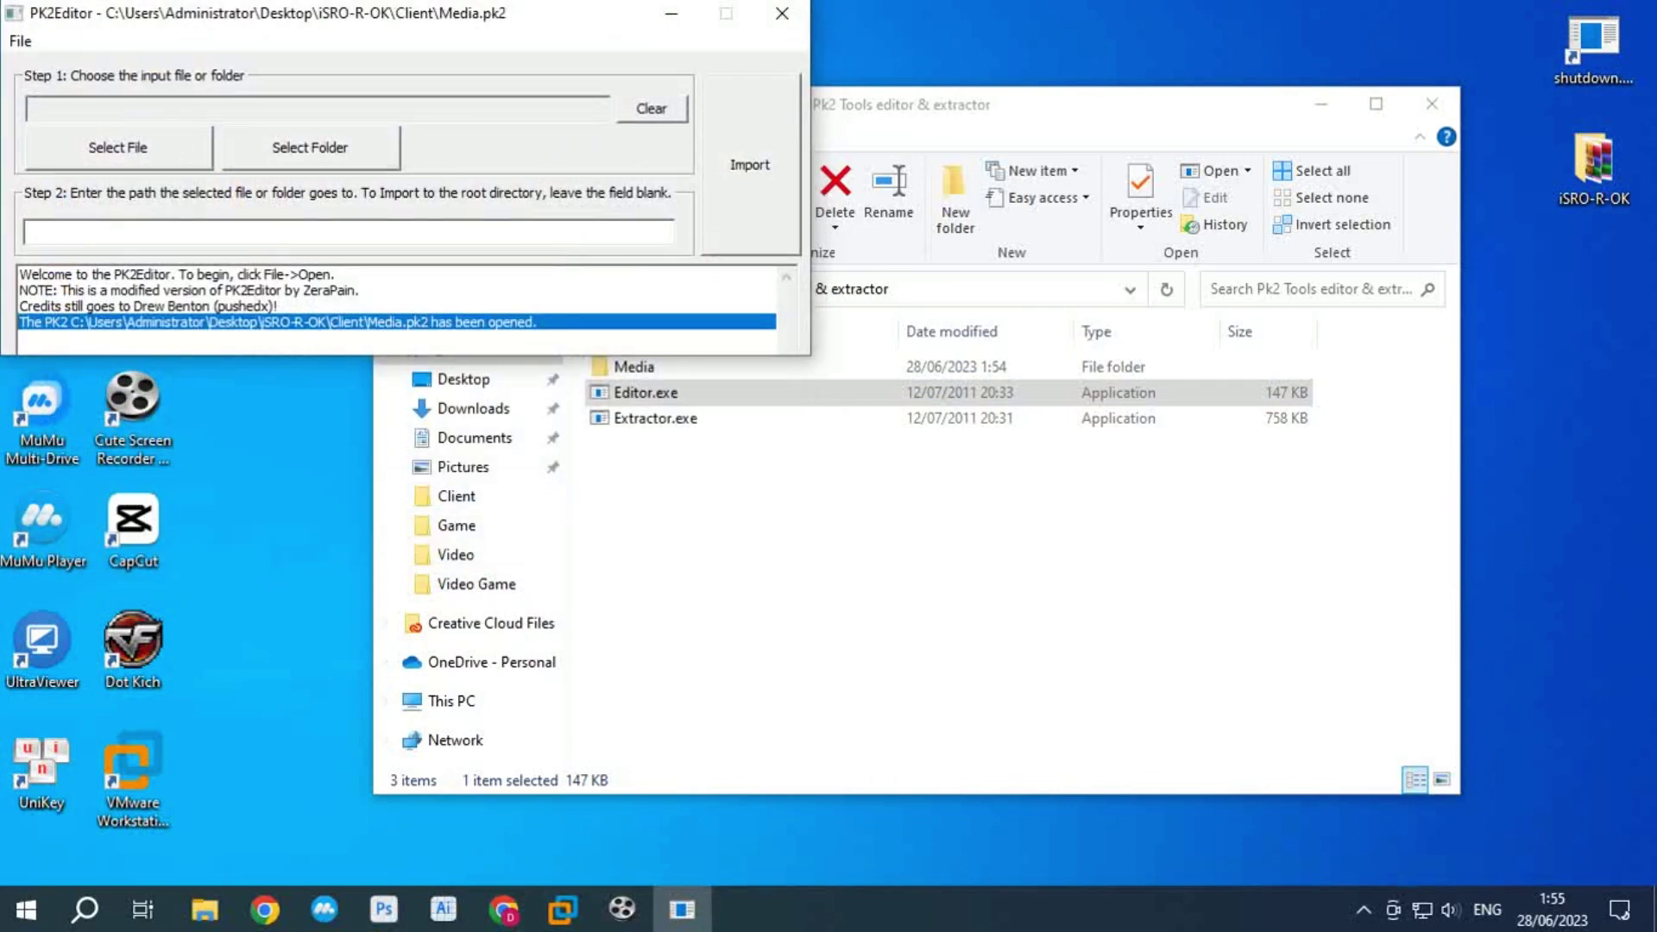
Step: Import Desktop\iSRO-R-OK\Tools\Pk2 Tools editor & extractor\Media into Media.pk2
click(310, 148)
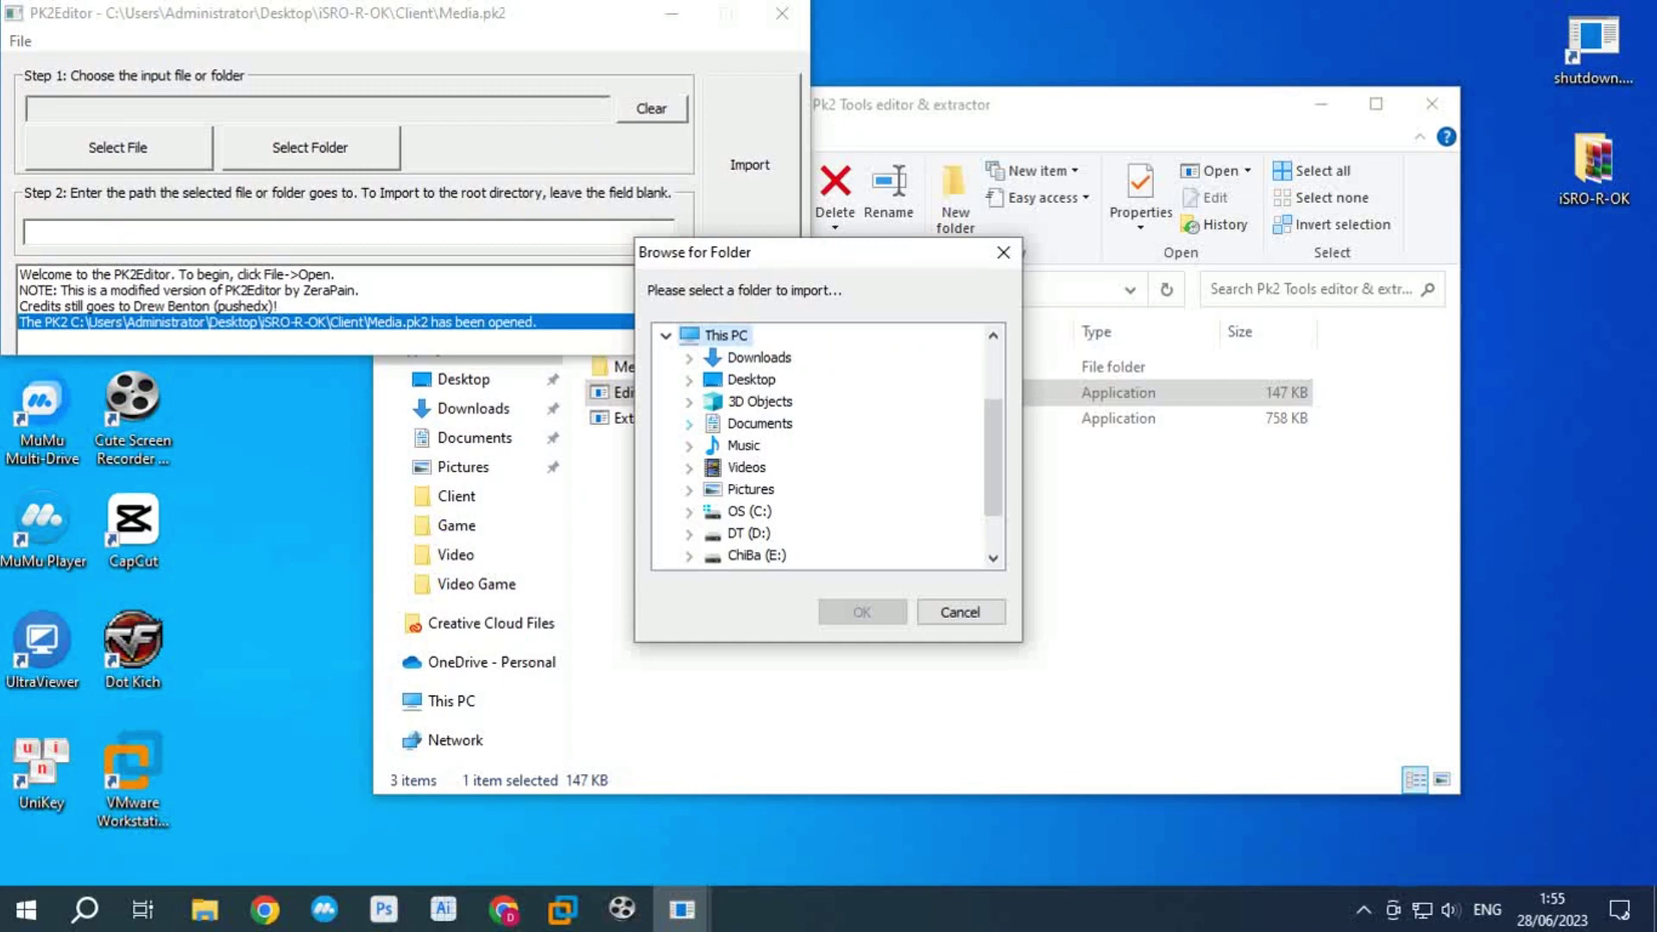
click(688, 380)
click(712, 402)
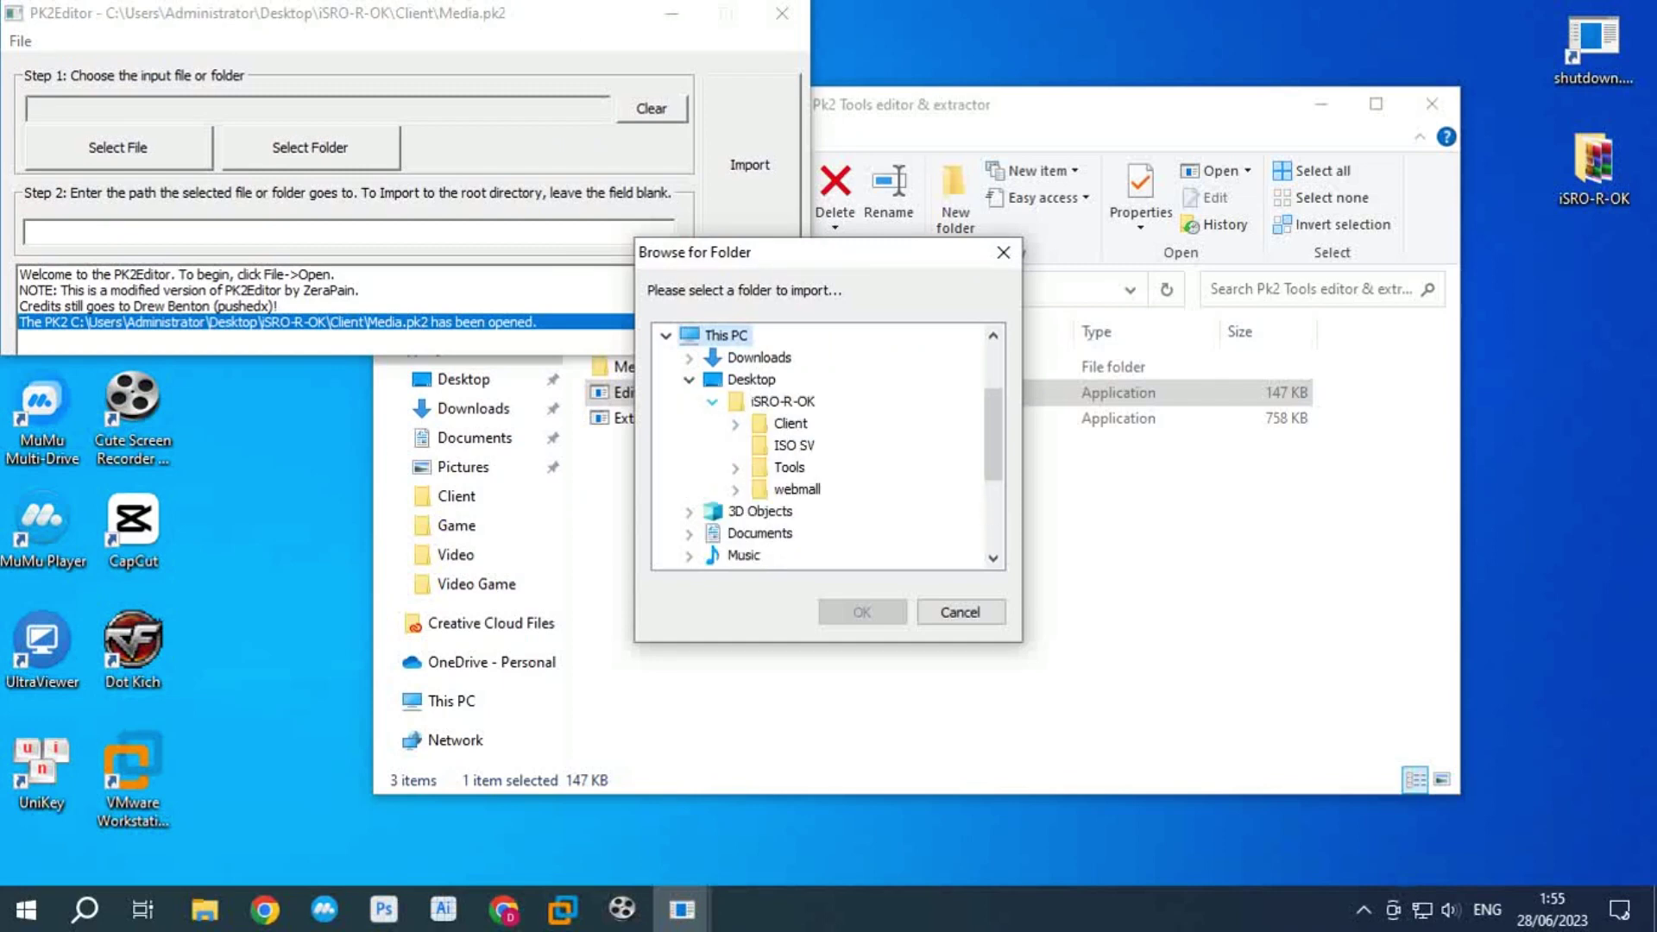
click(735, 467)
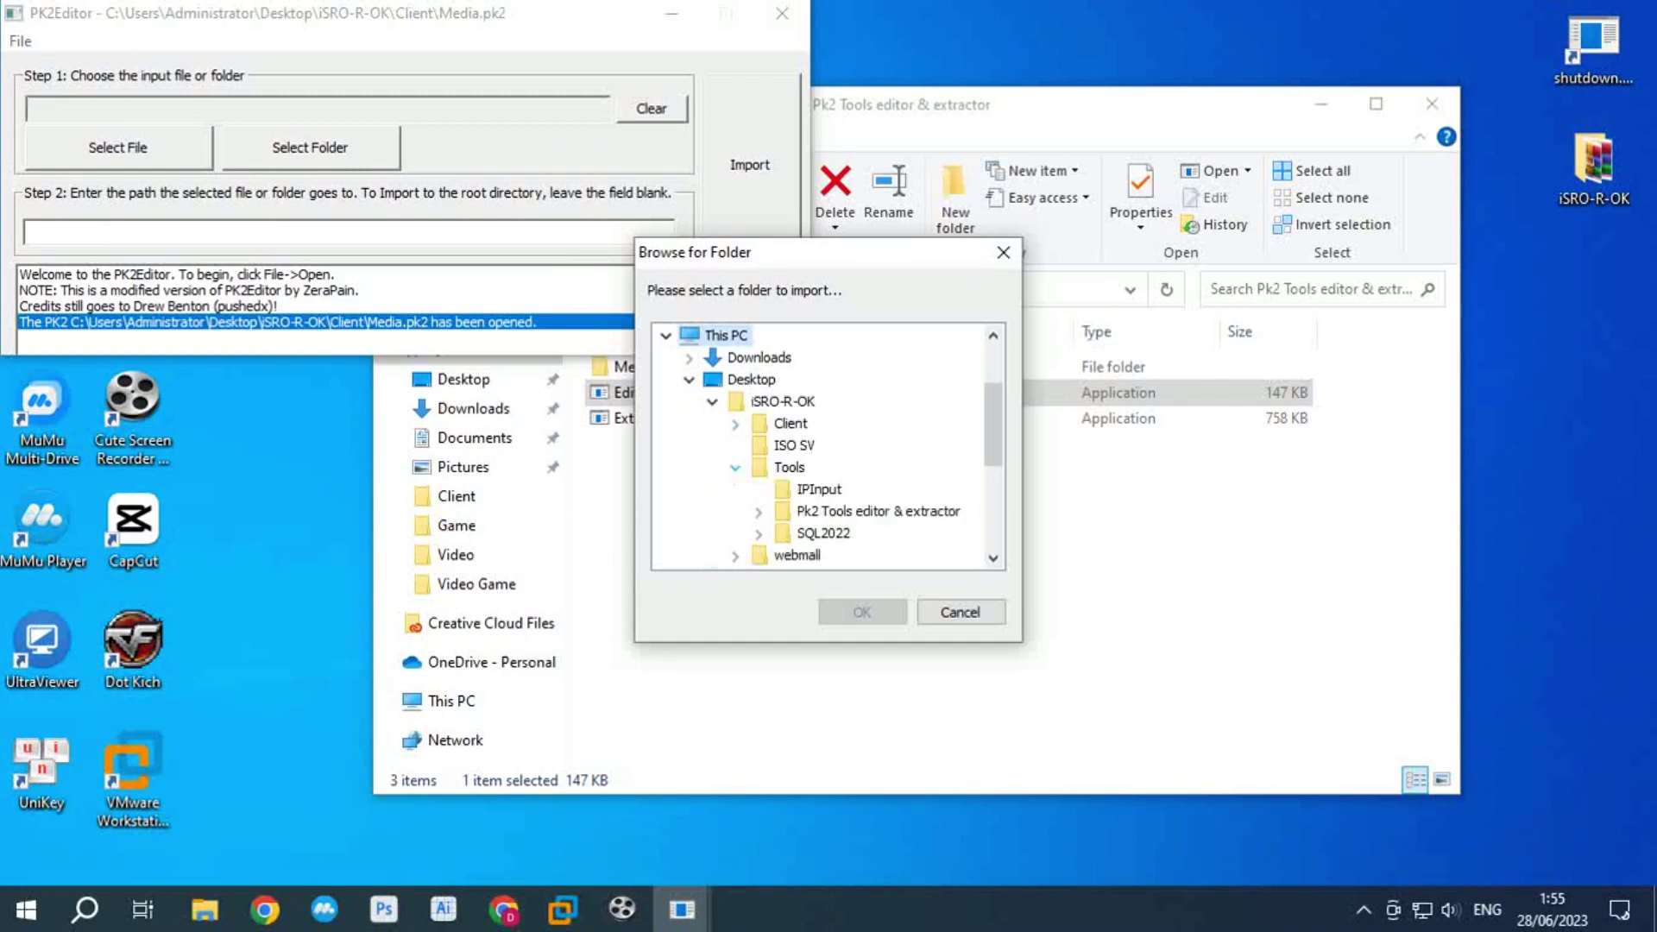
click(758, 511)
click(820, 532)
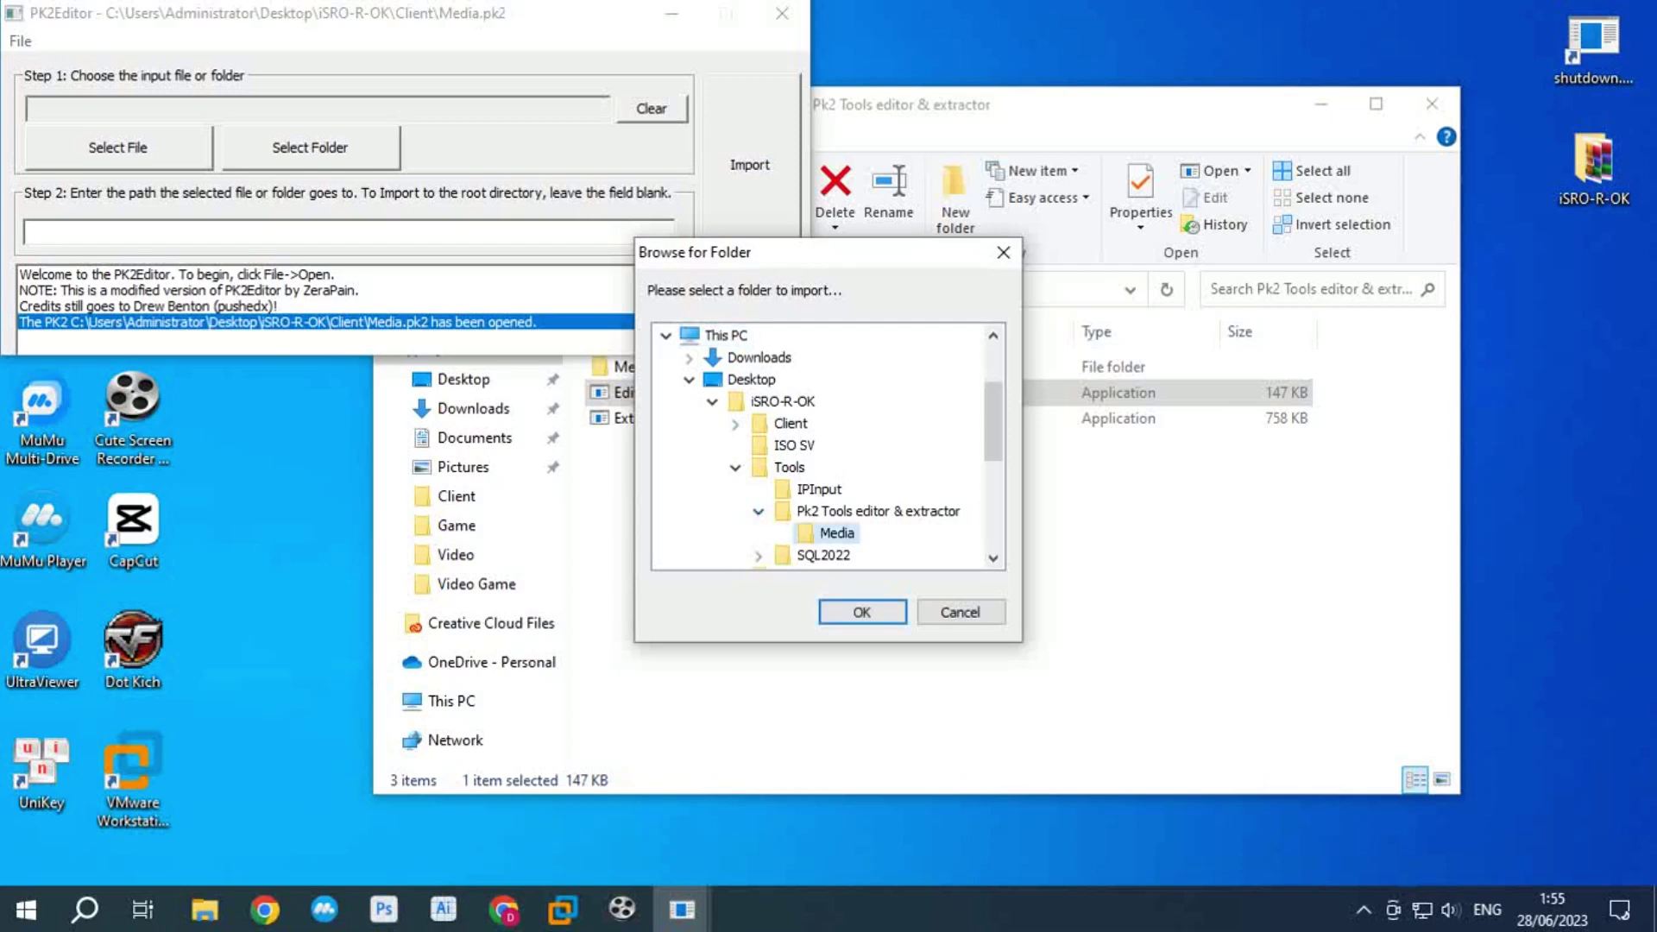
click(862, 612)
click(749, 164)
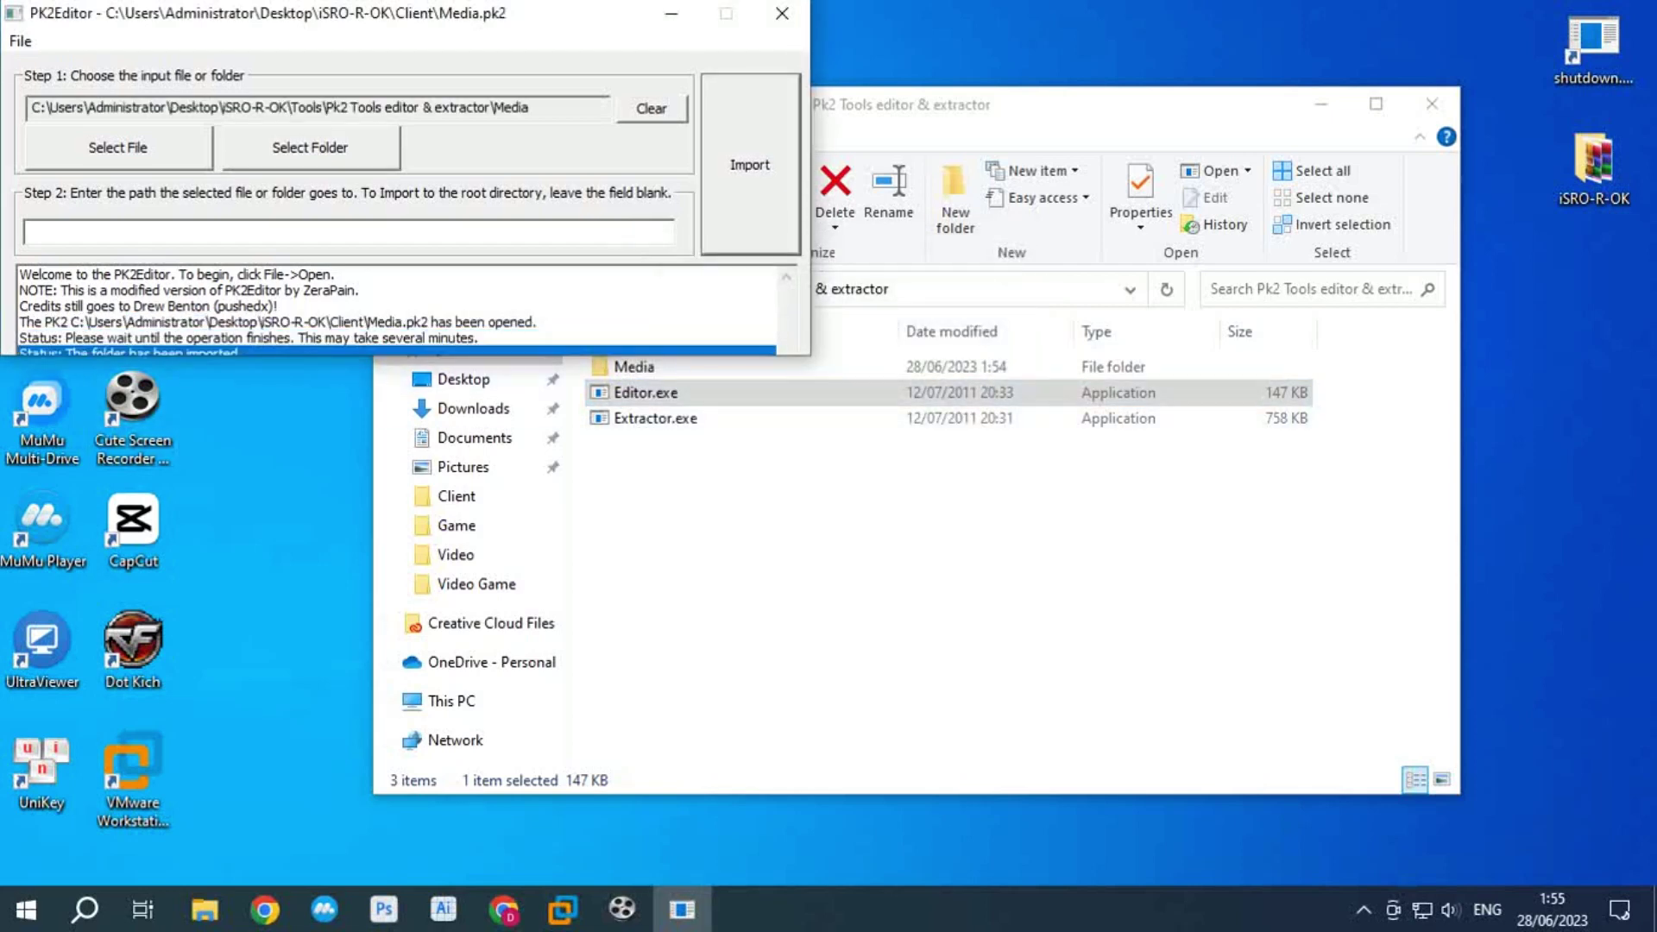
Step: Close Media.pk2 and quit PK2Editor
click(19, 40)
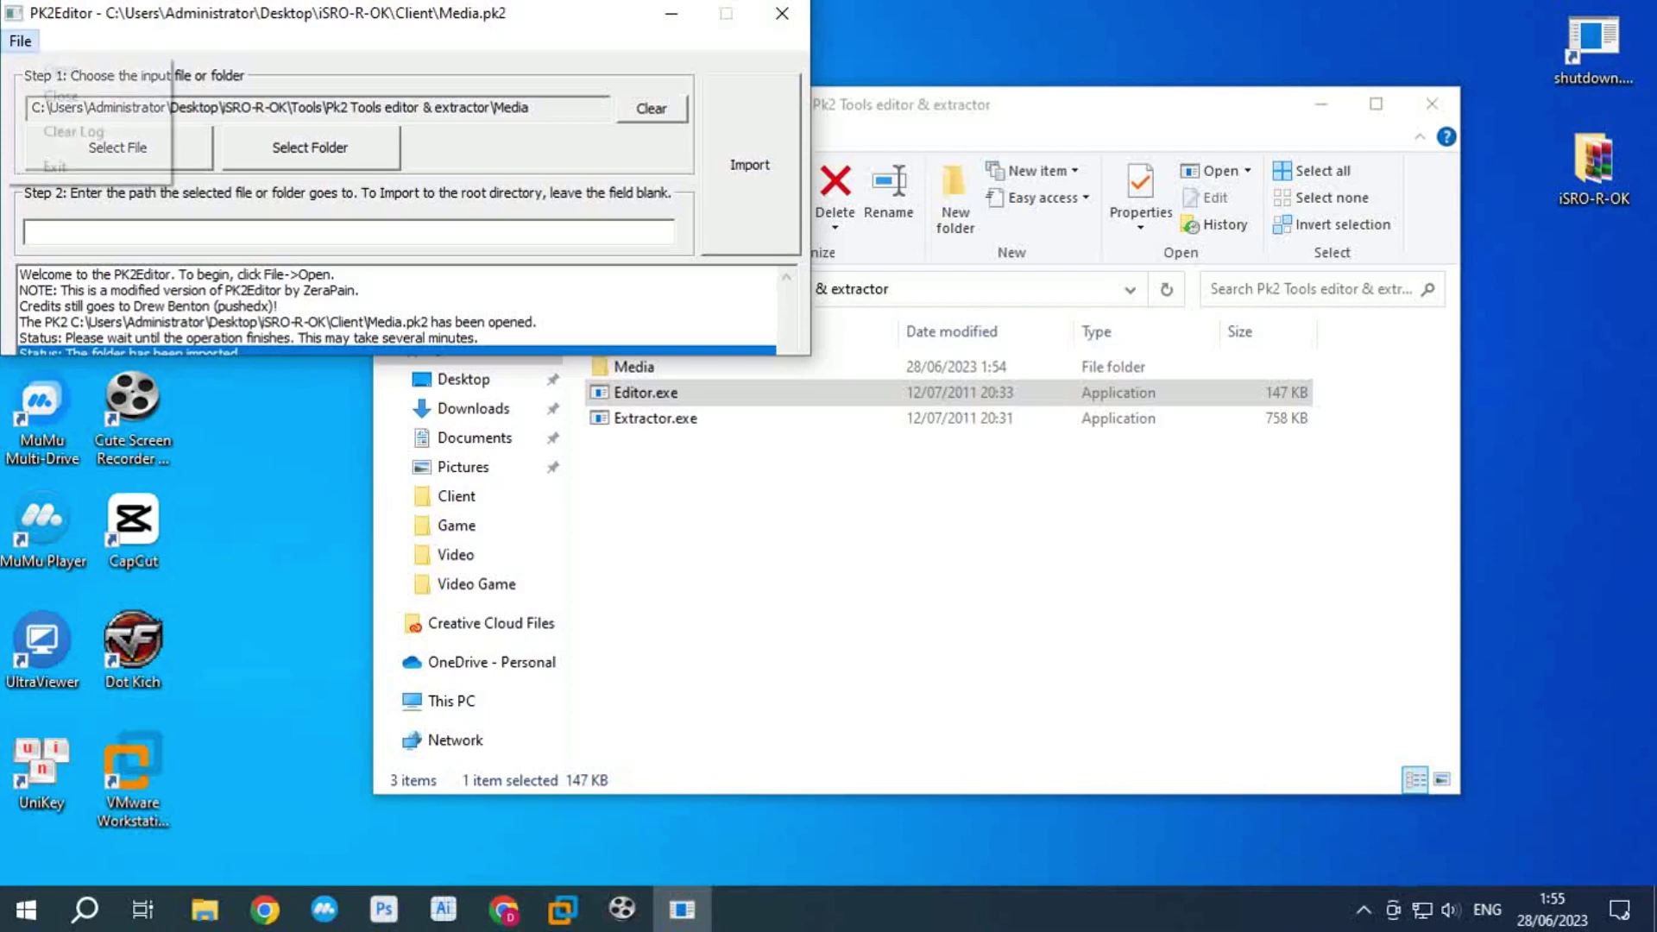
click(61, 95)
click(20, 41)
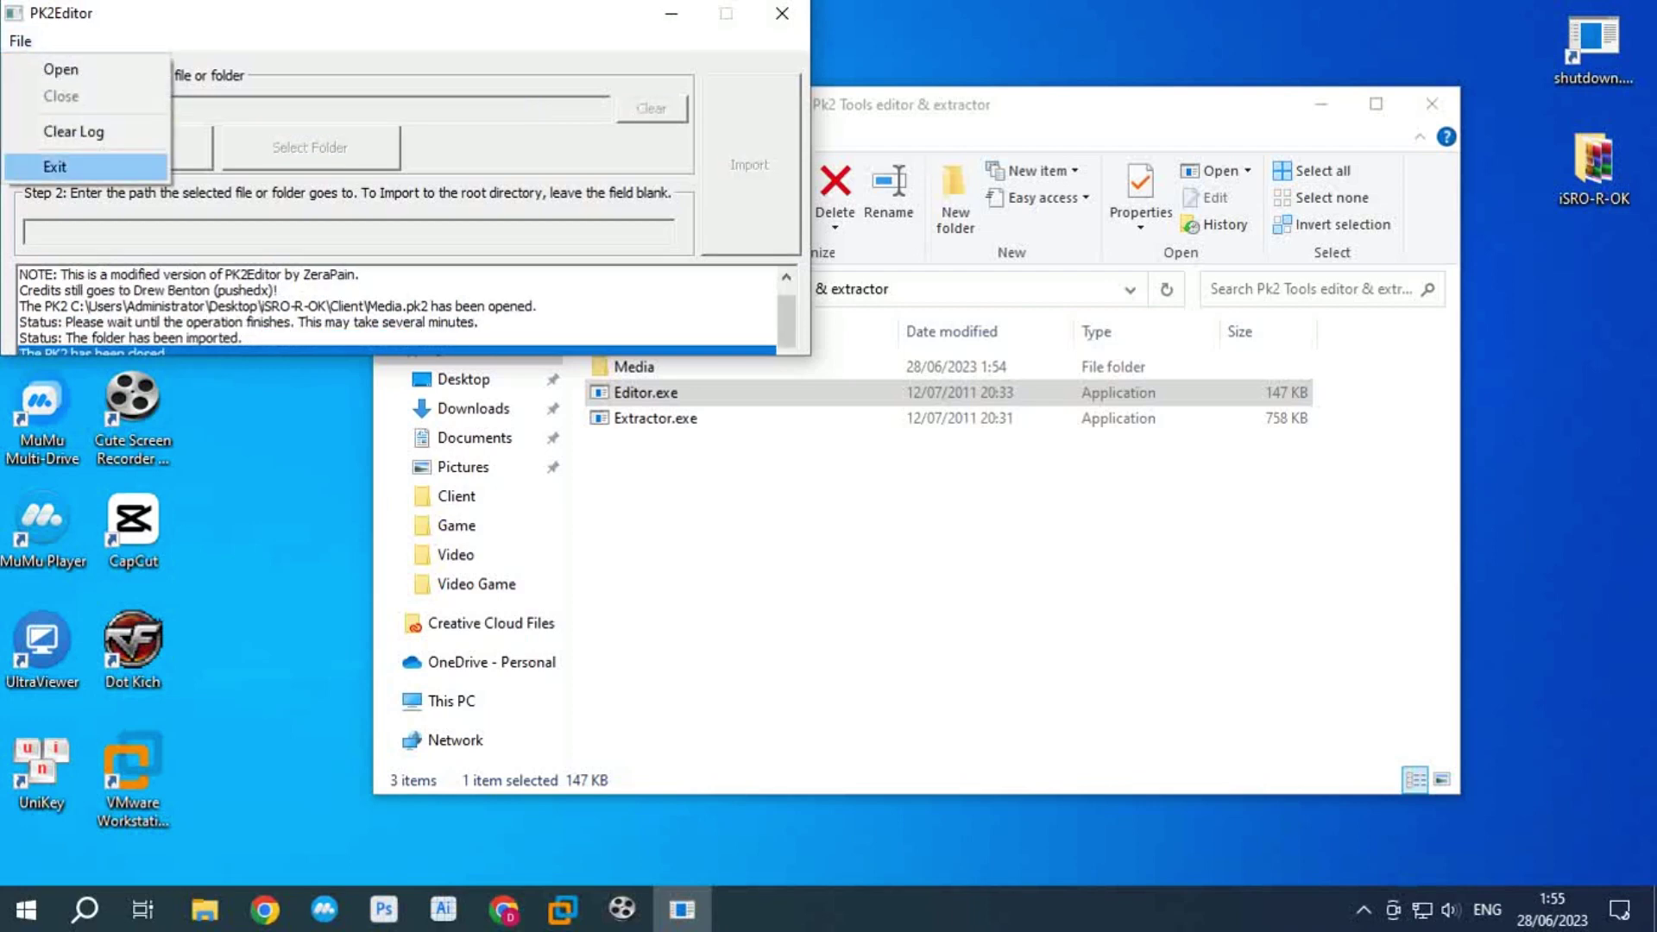
click(54, 167)
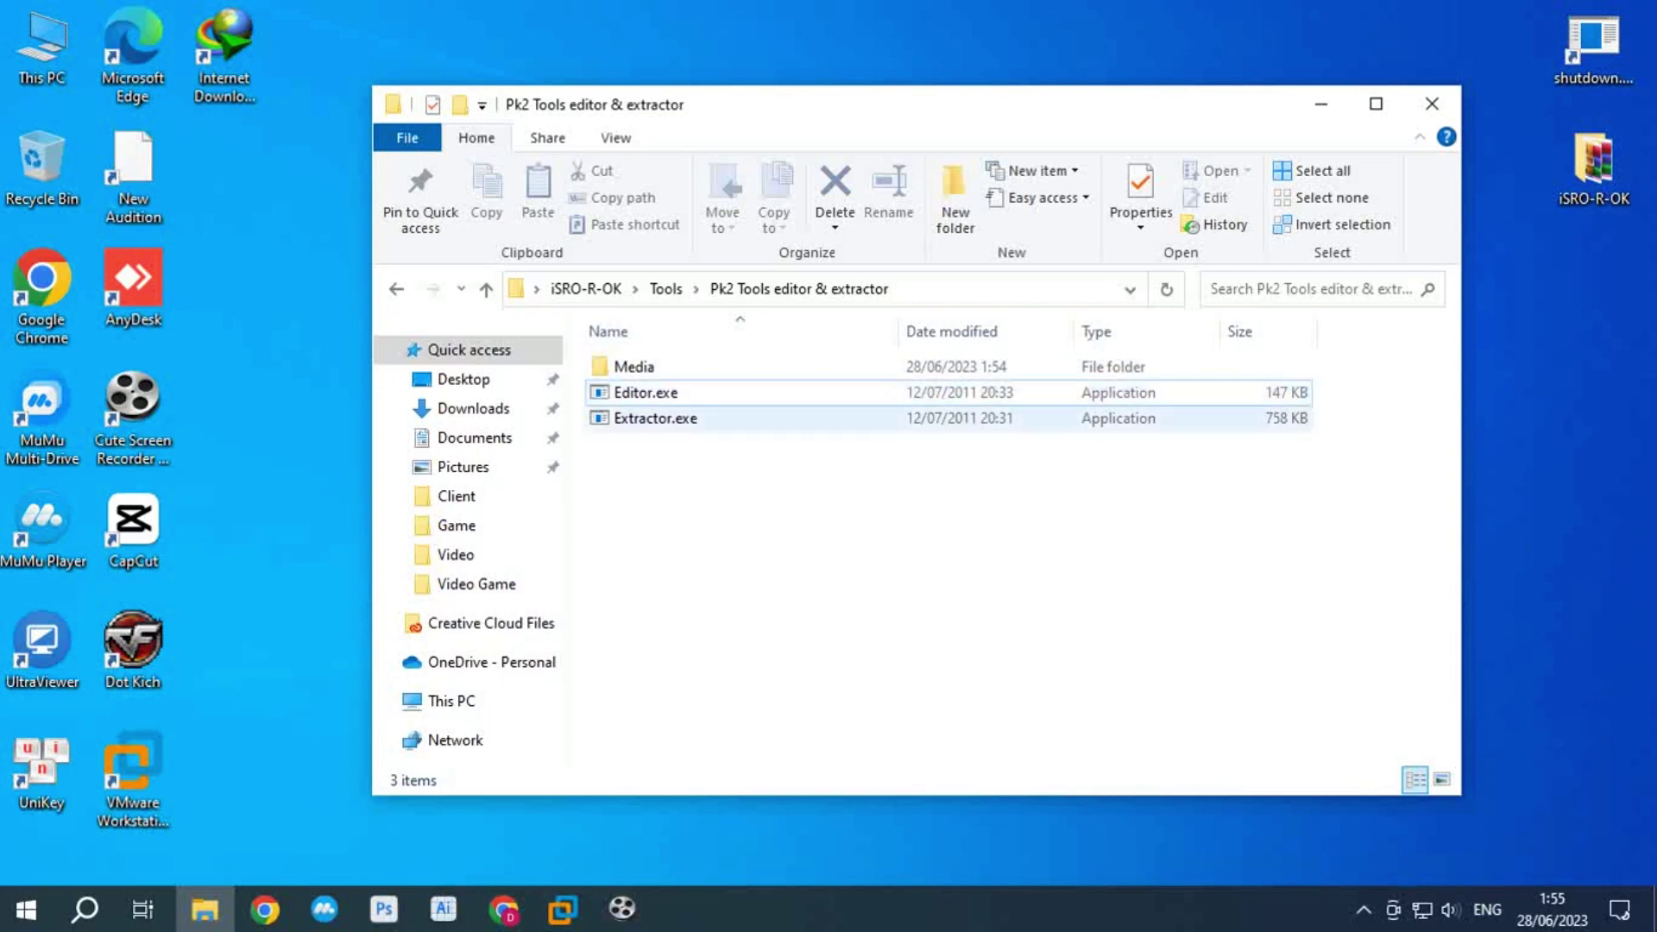
Step: In a new Explorer window, browse from the C: drive through Windows into System32
key(super+e)
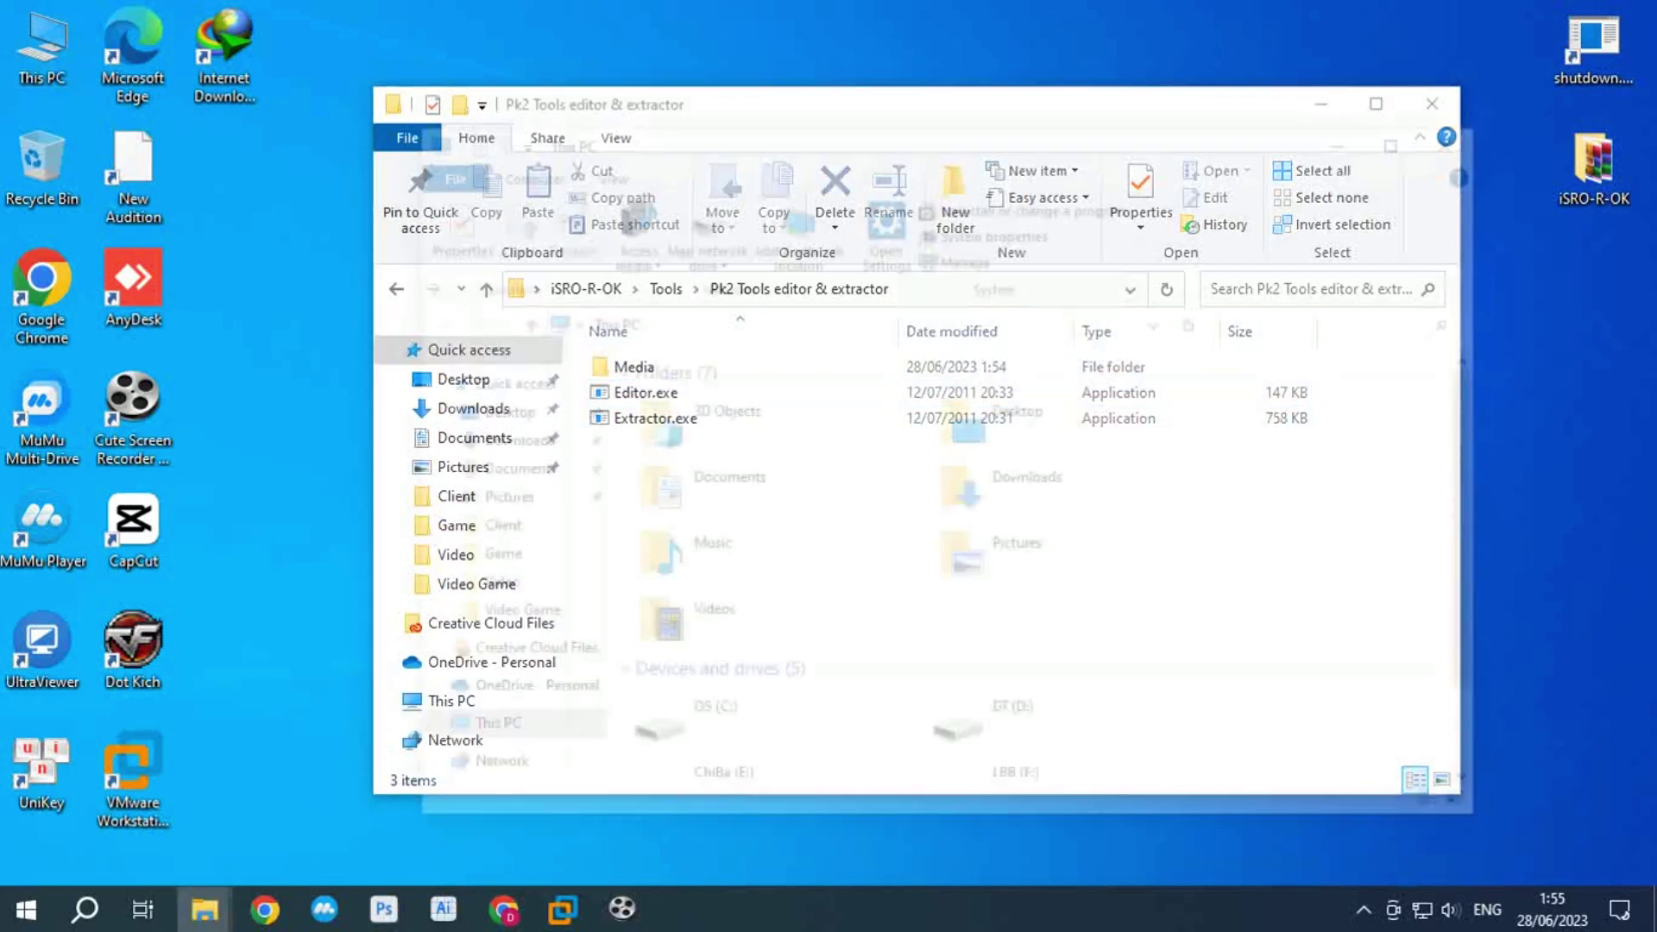
key(Return)
double_click(673, 501)
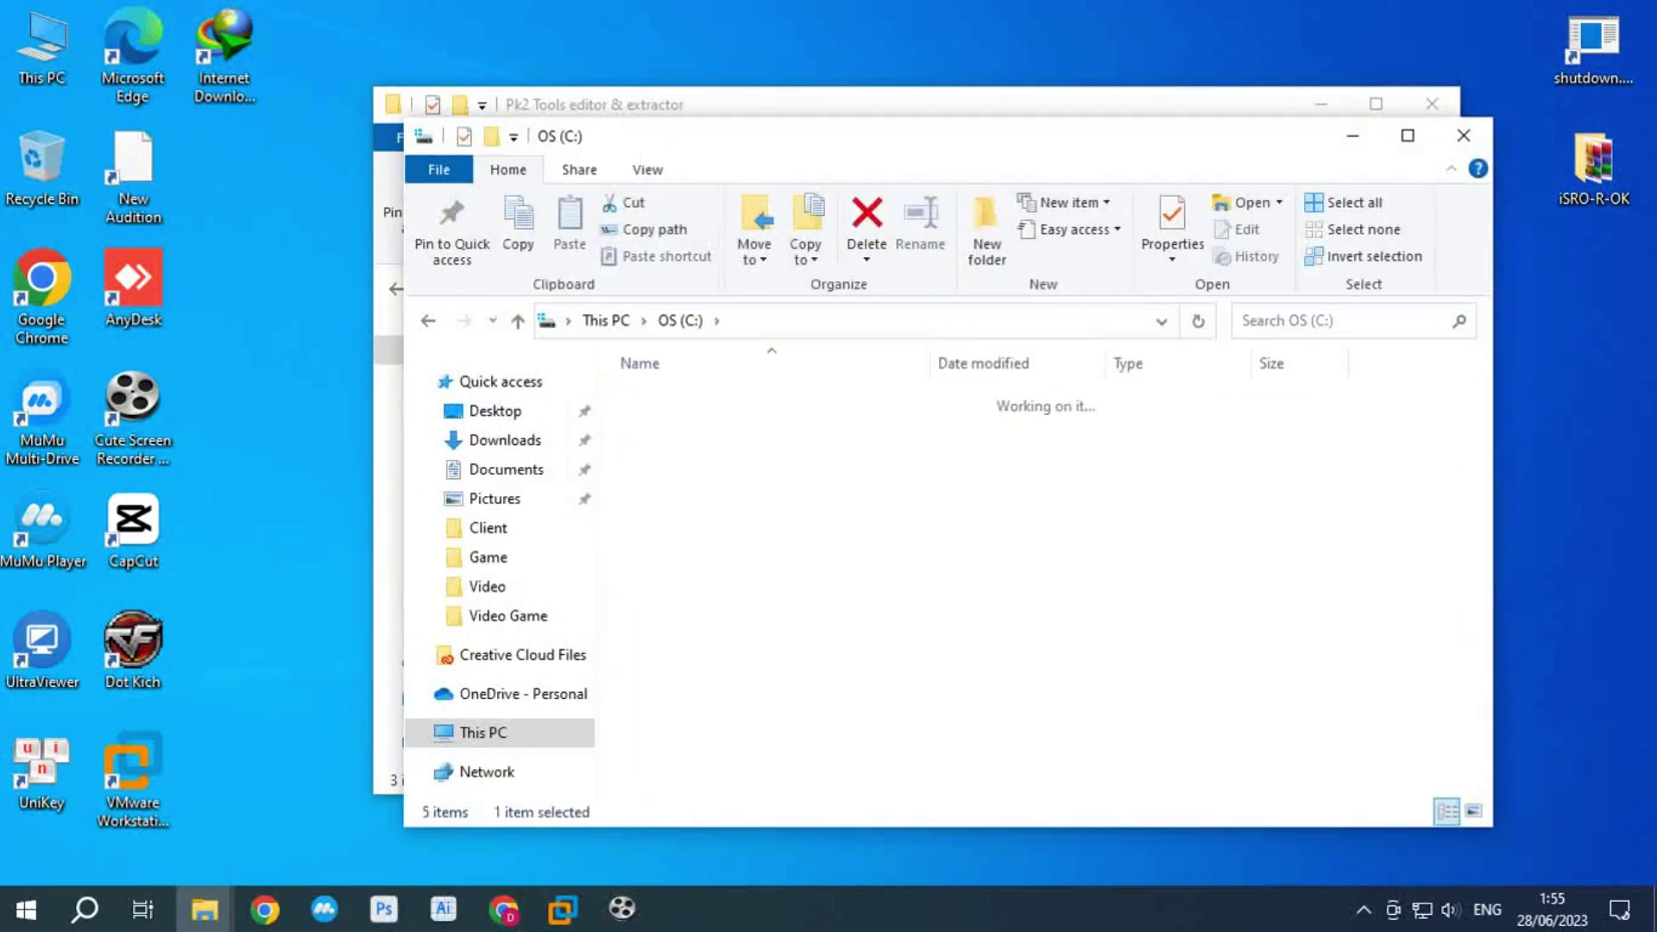
scroll(729, 604, down, 5)
scroll(733, 609, down, 8)
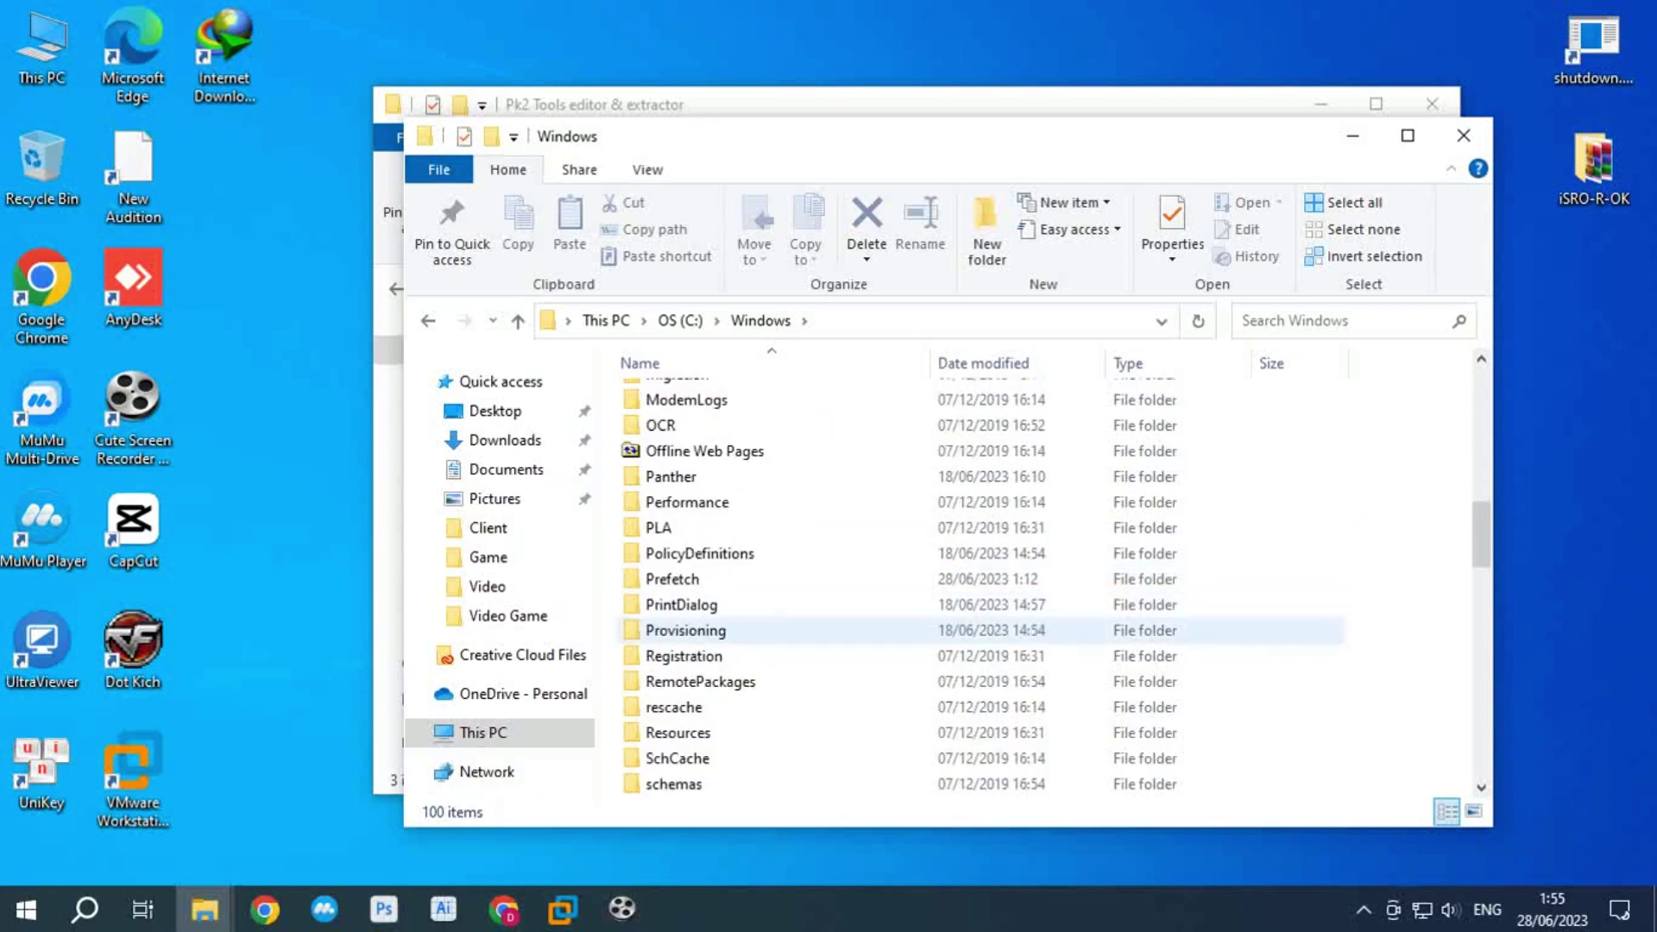
scroll(690, 660, down, 2)
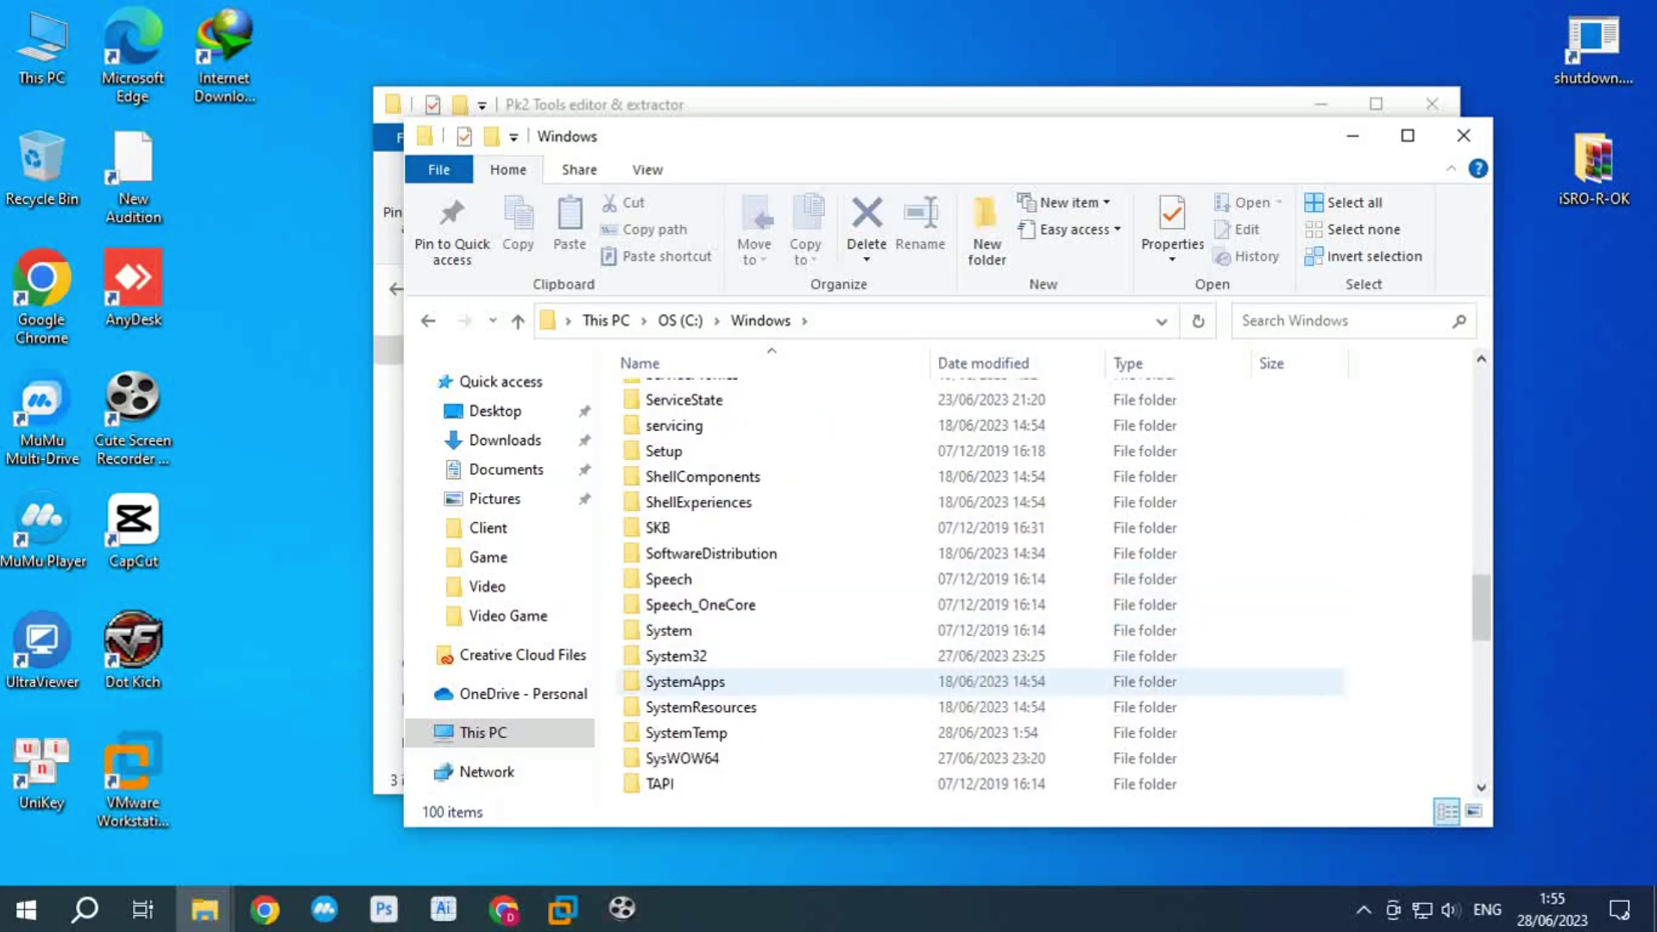
click(676, 656)
double_click(675, 656)
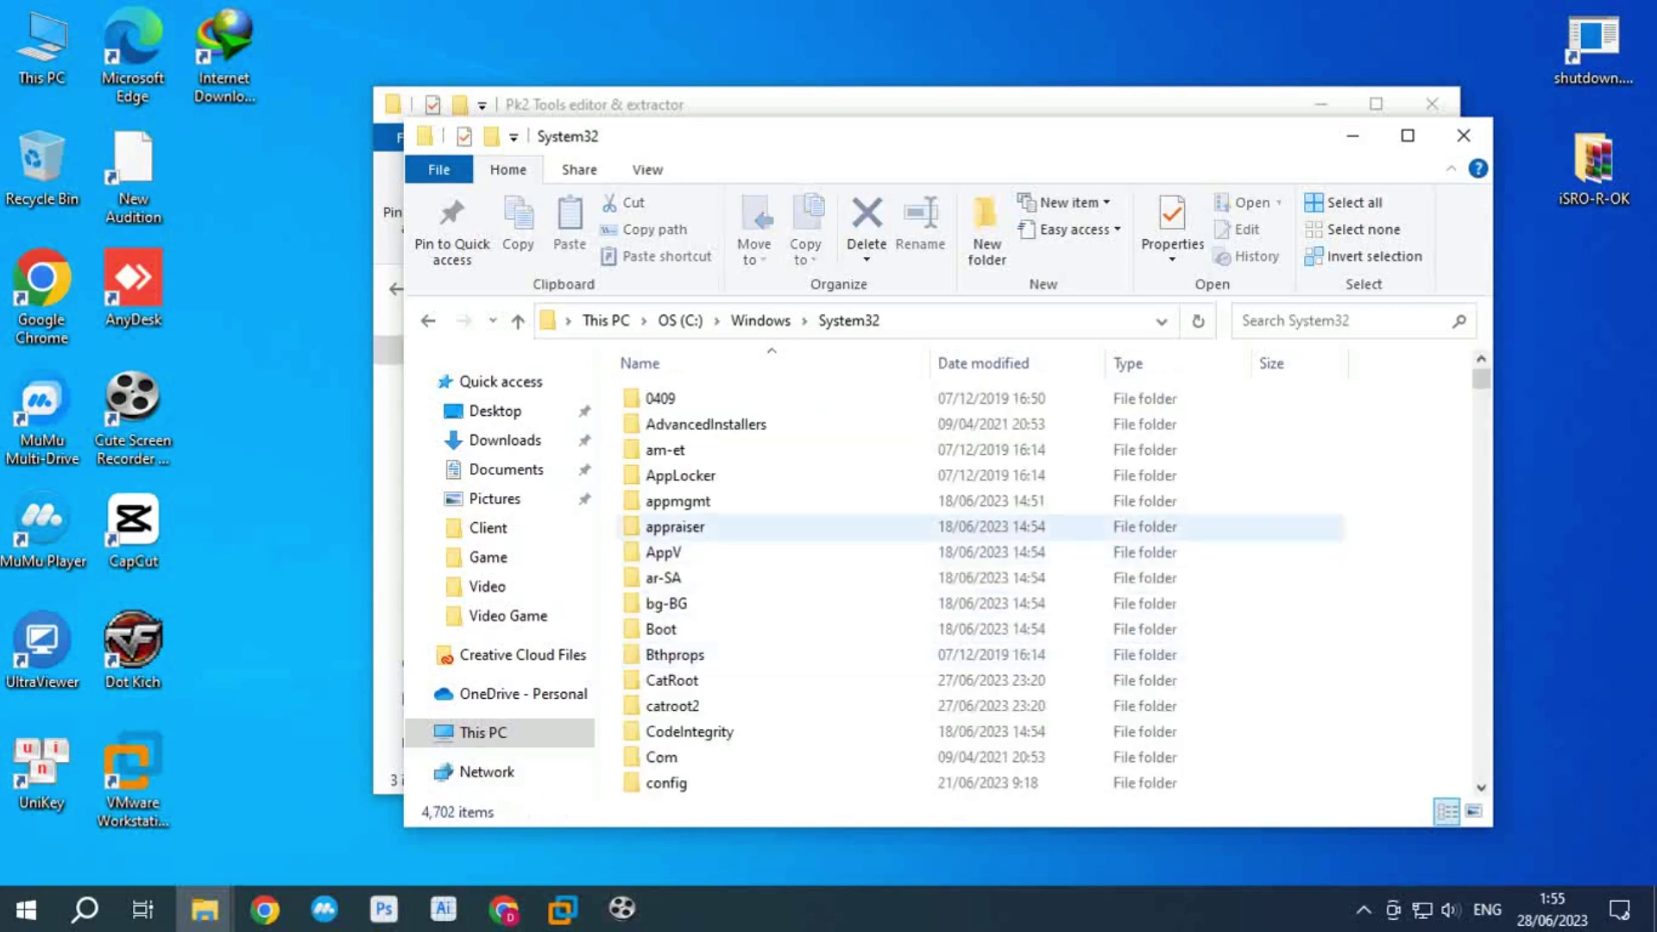
Step: Go into drivers\etc and open the hosts file
scroll(673, 535, down, 5)
double_click(676, 655)
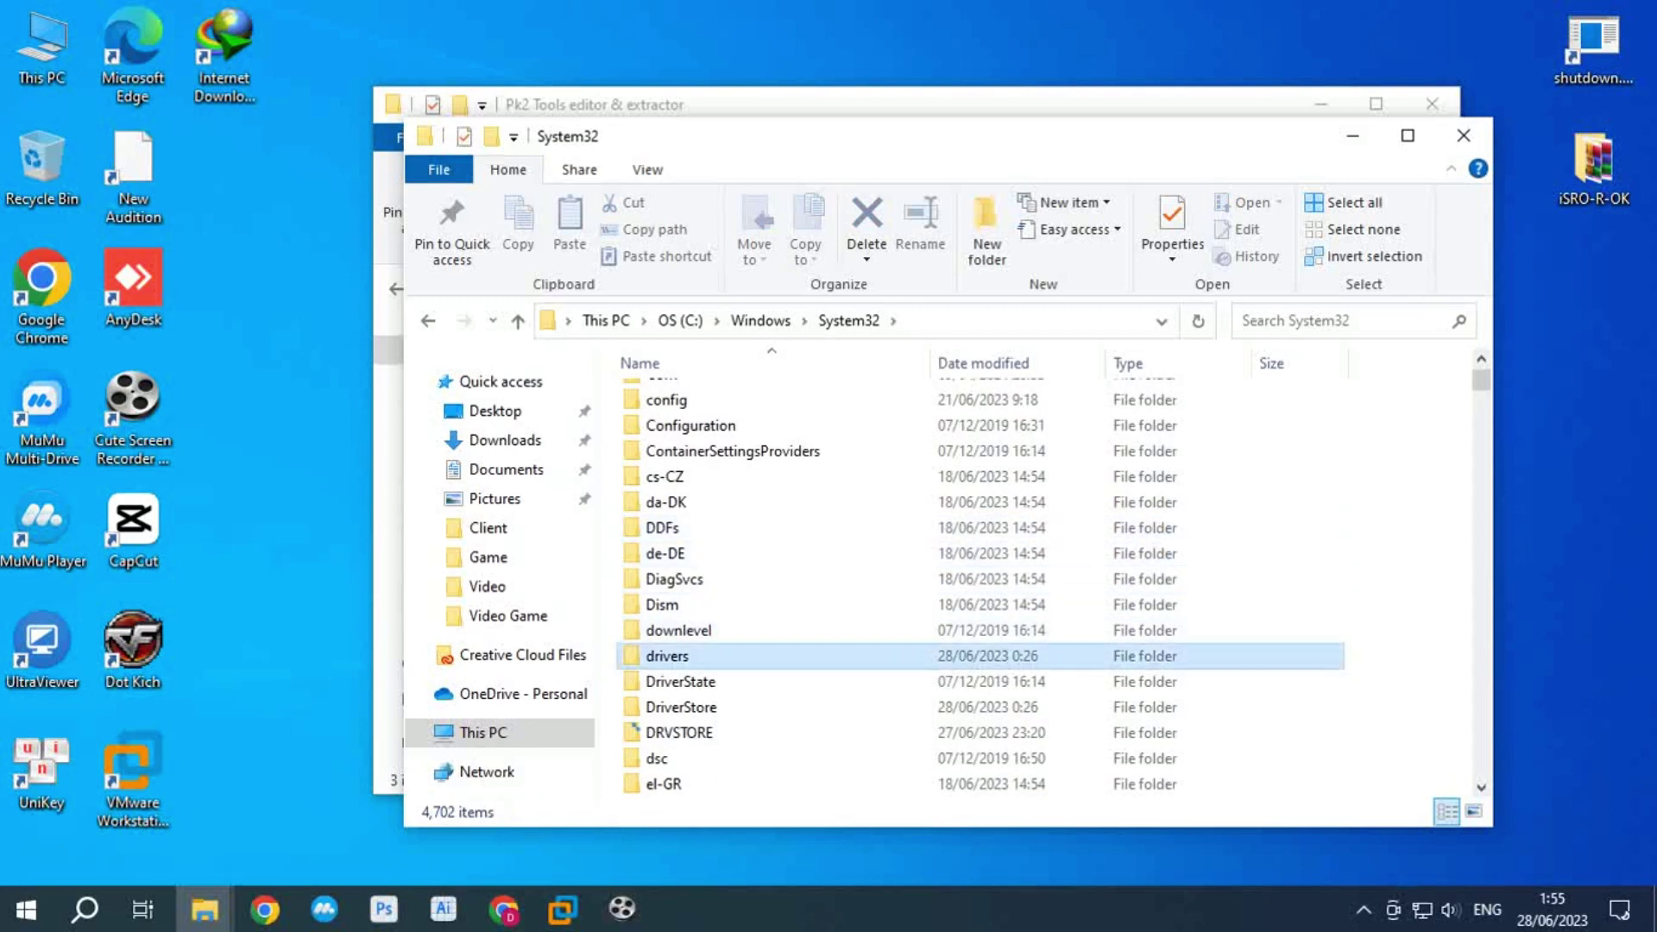
click(655, 450)
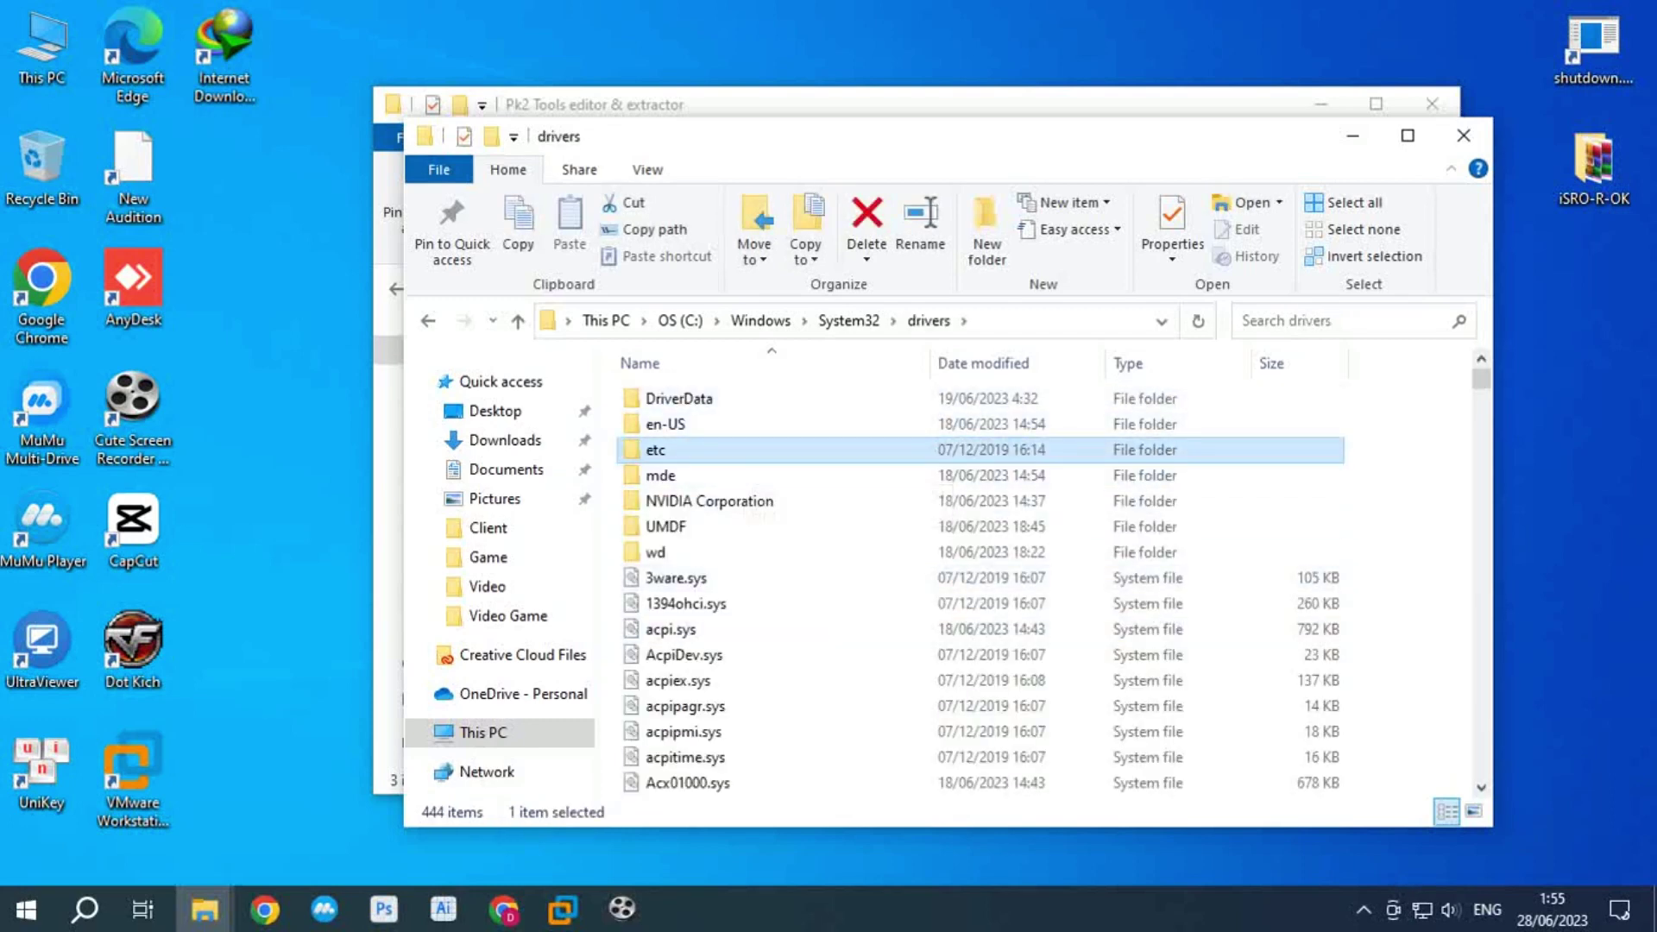
double_click(656, 450)
click(663, 398)
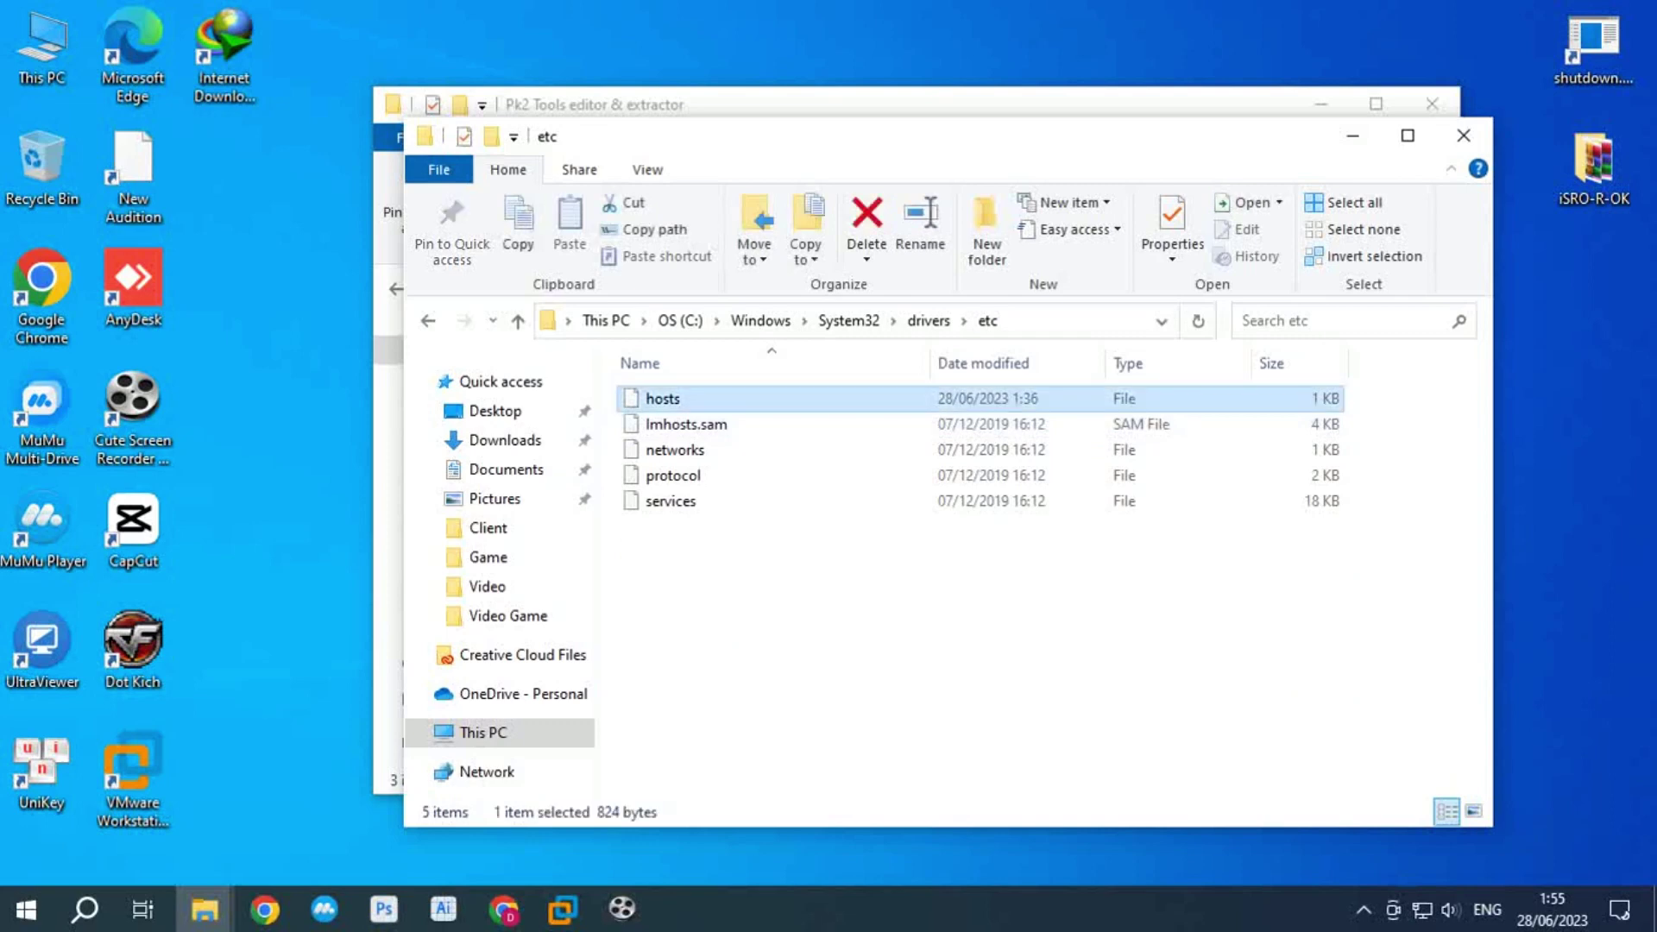
double_click(662, 397)
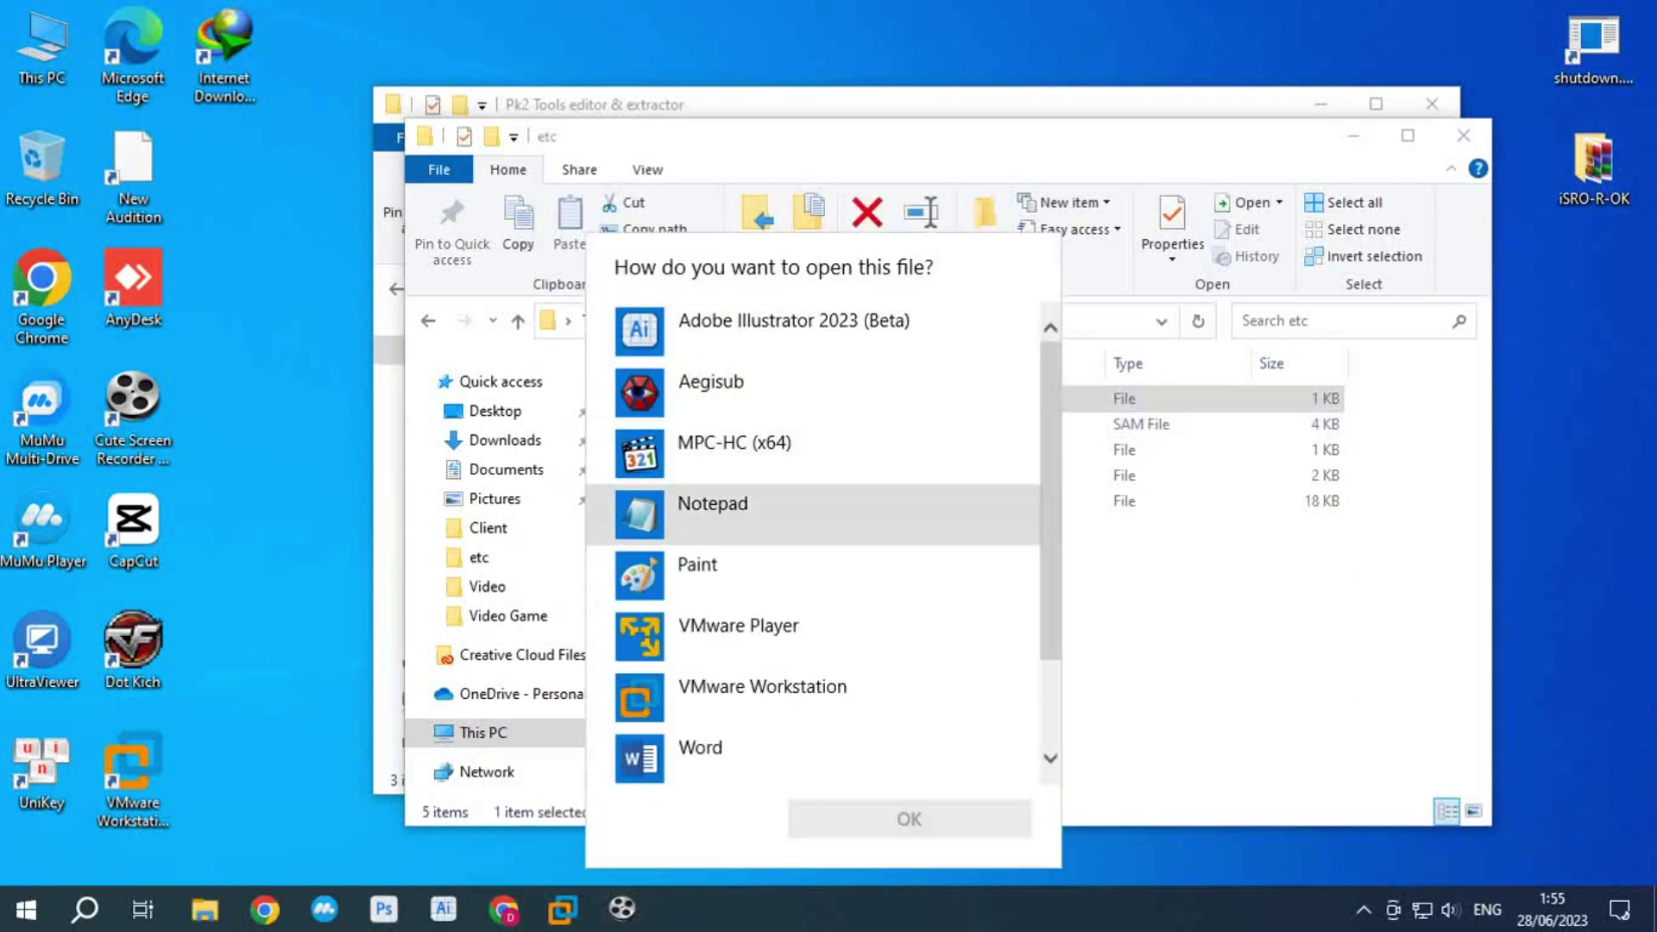
Step: Open hosts in Notepad and duplicate the 127.0.0.1 localhost line
click(711, 513)
click(909, 818)
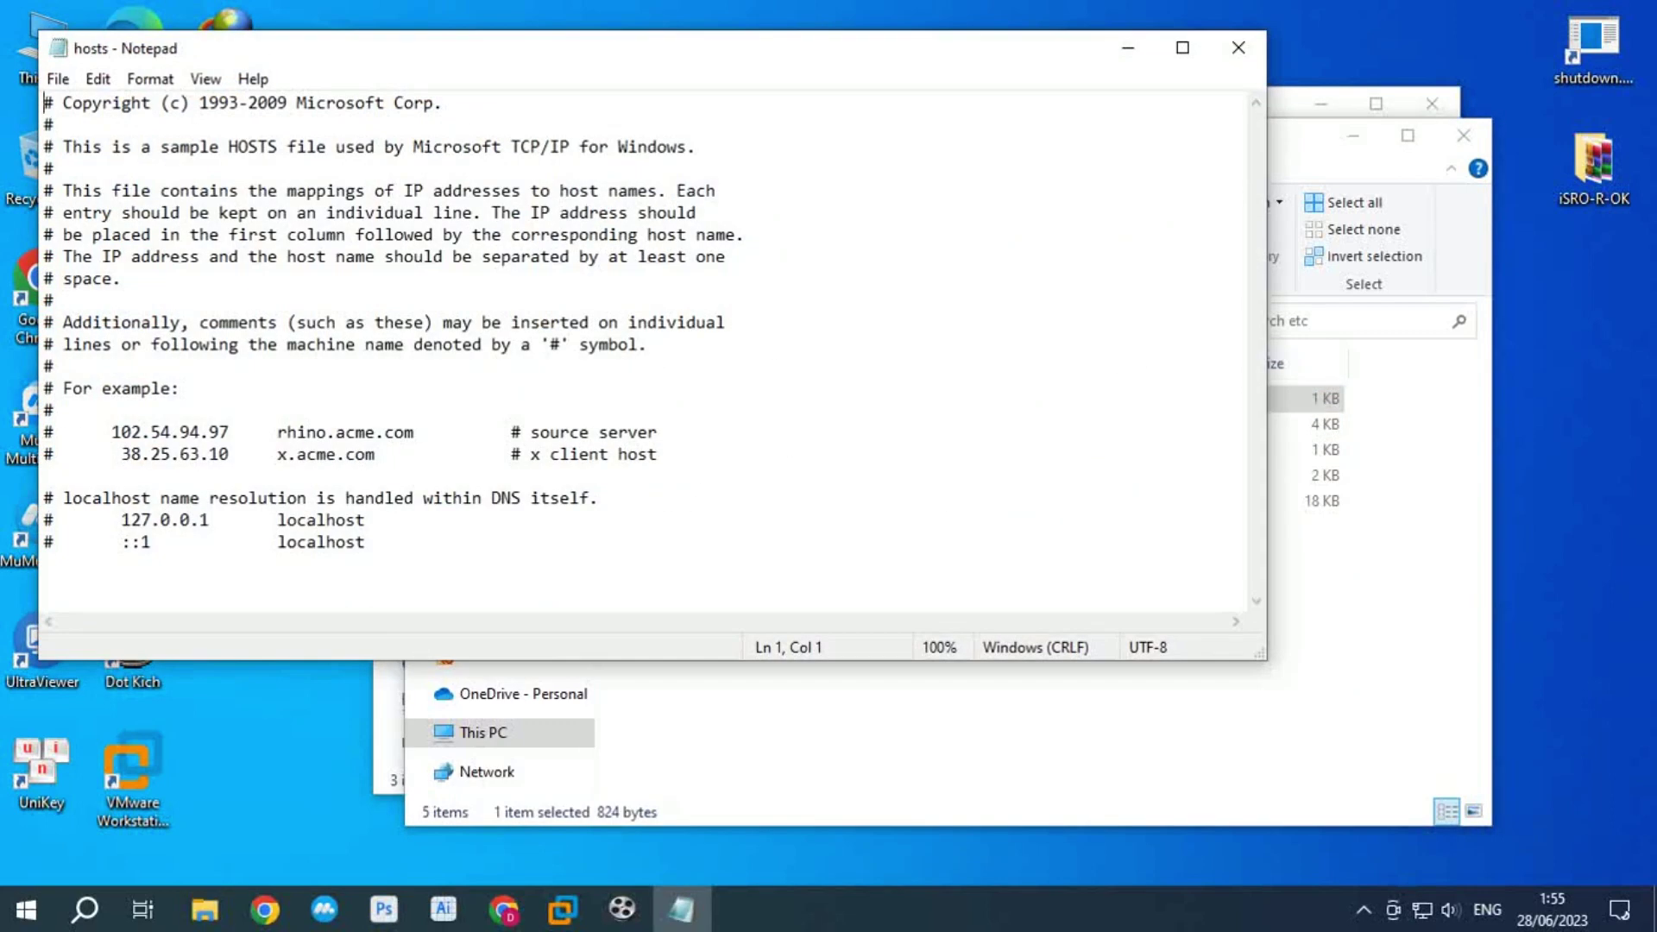
drag(366, 519, 53, 519)
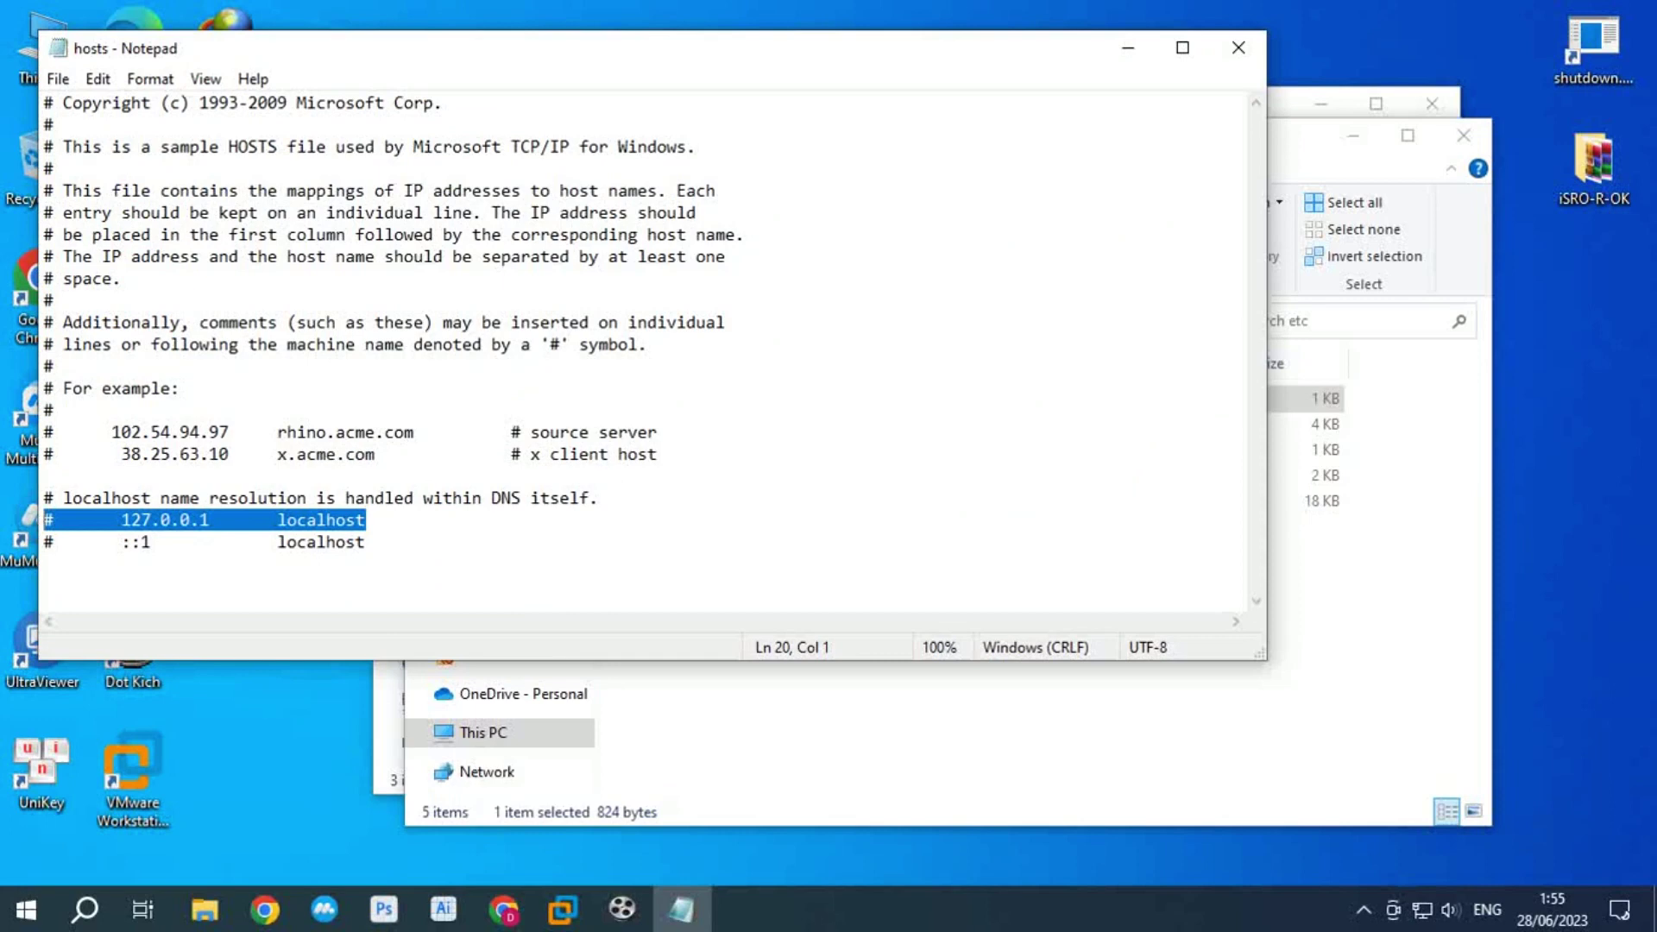
click(365, 519)
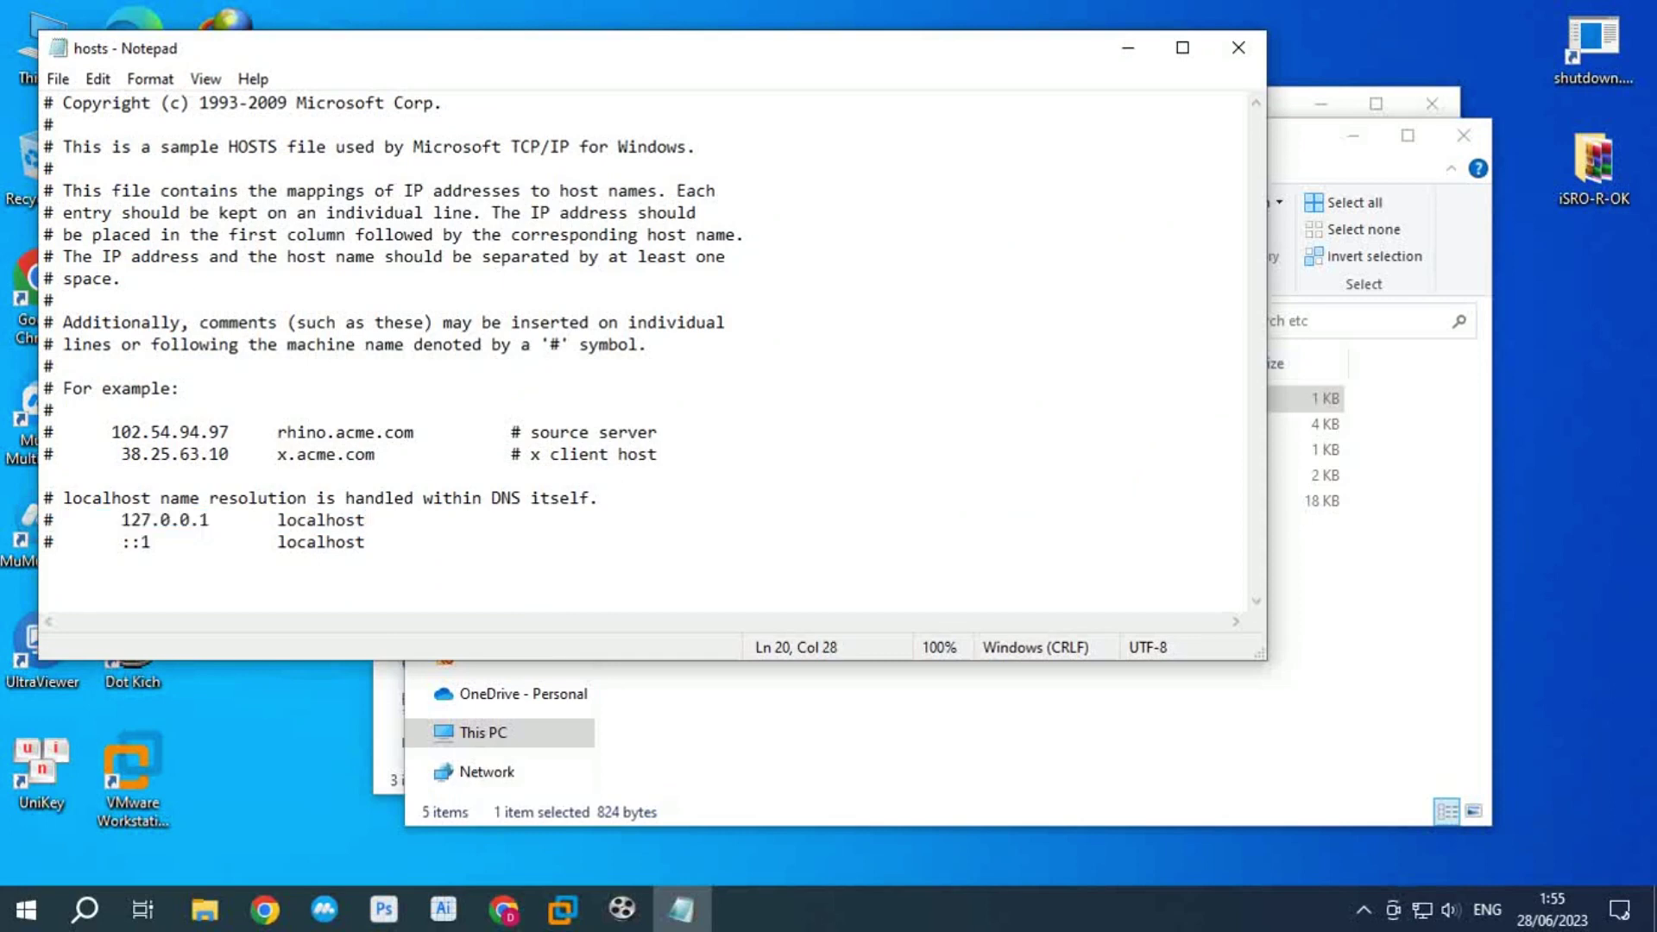
key(Return)
text(#	127.0.0.1       localhost)
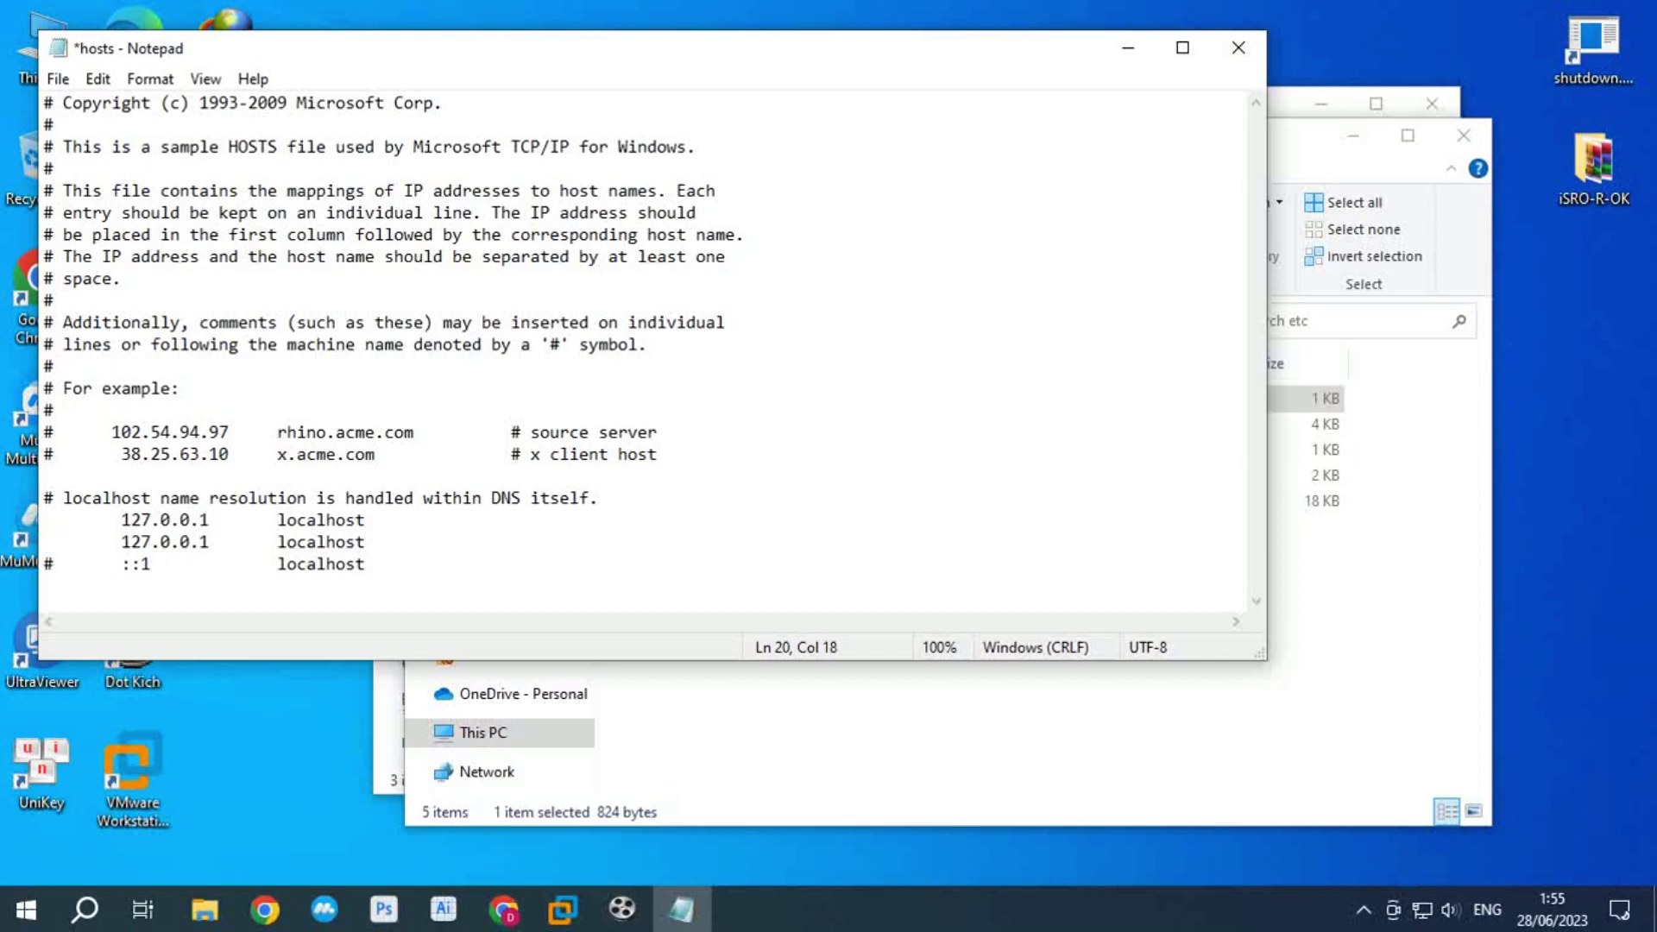
Step: Prefix the new entry's hostname with 'webmall.' and select the line's IP address
text(webmall.)
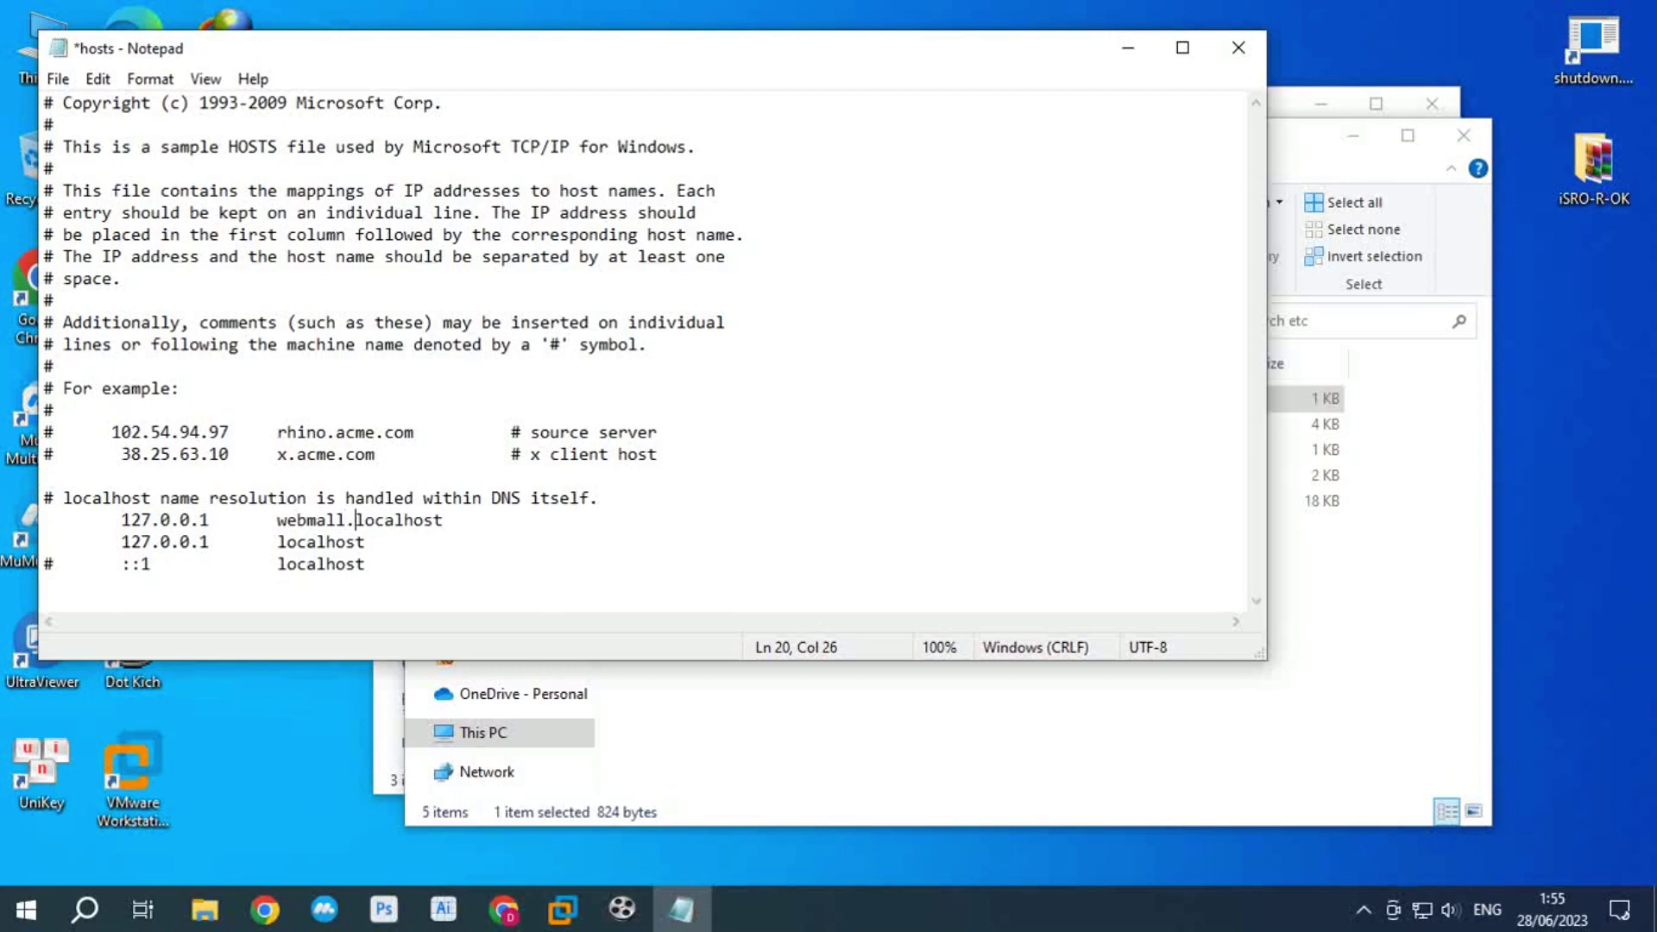
key(shift+Home)
key(shift+Right)
key(shift+Right)
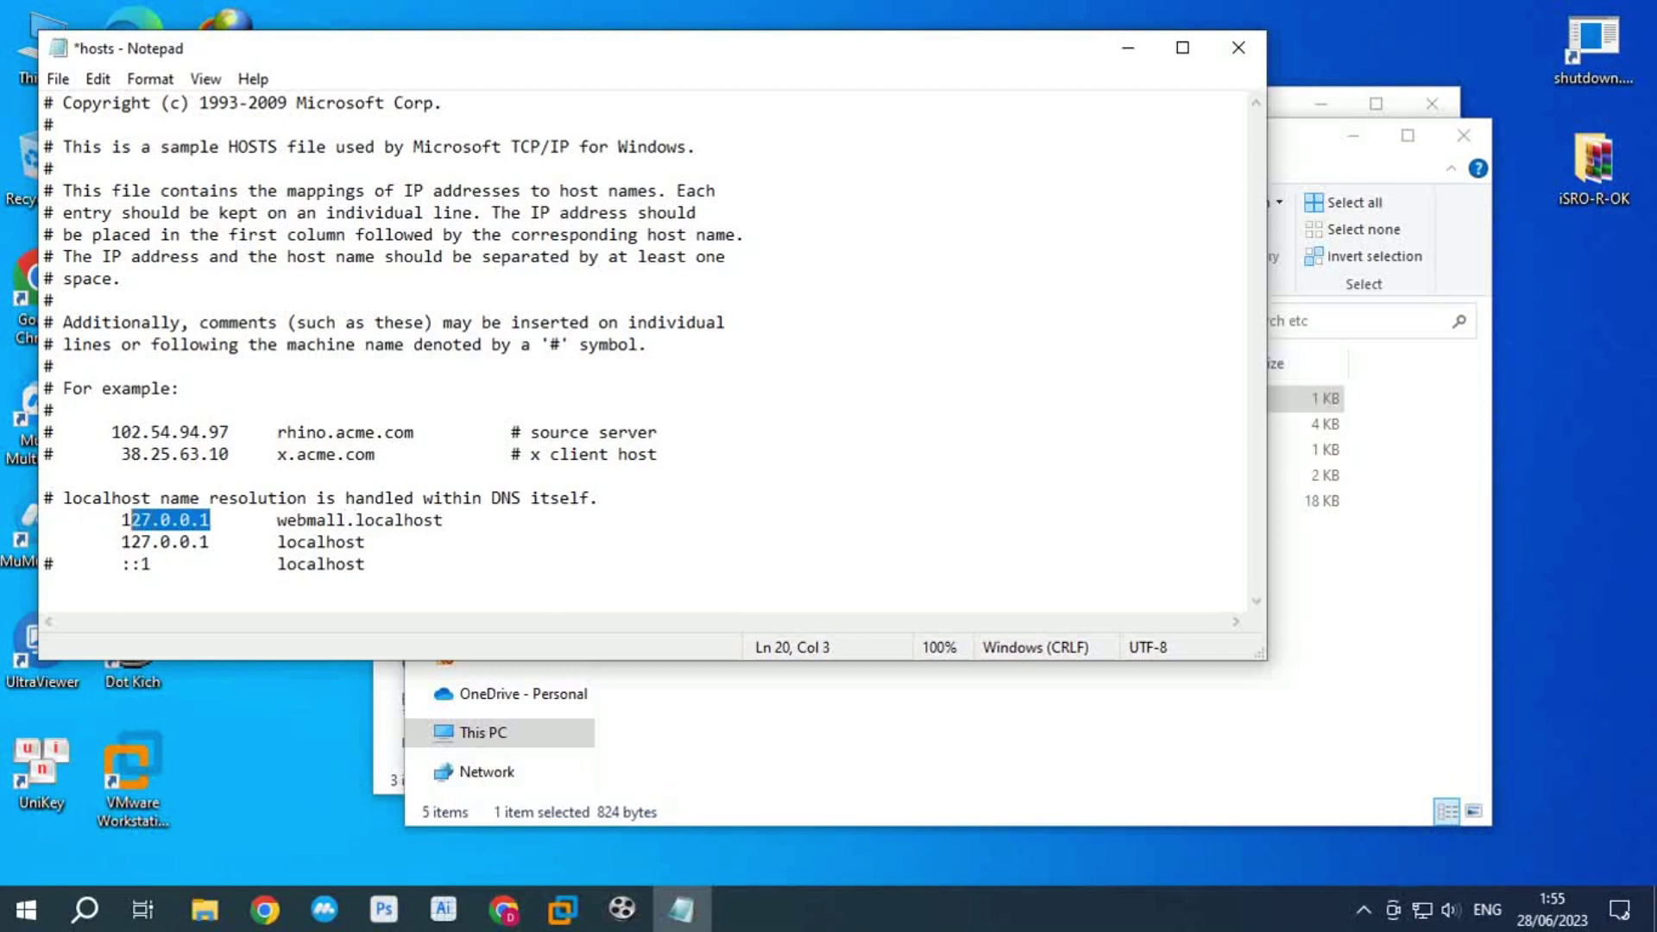
Step: Look up the server VM's IPv4 address in its command prompt
click(562, 908)
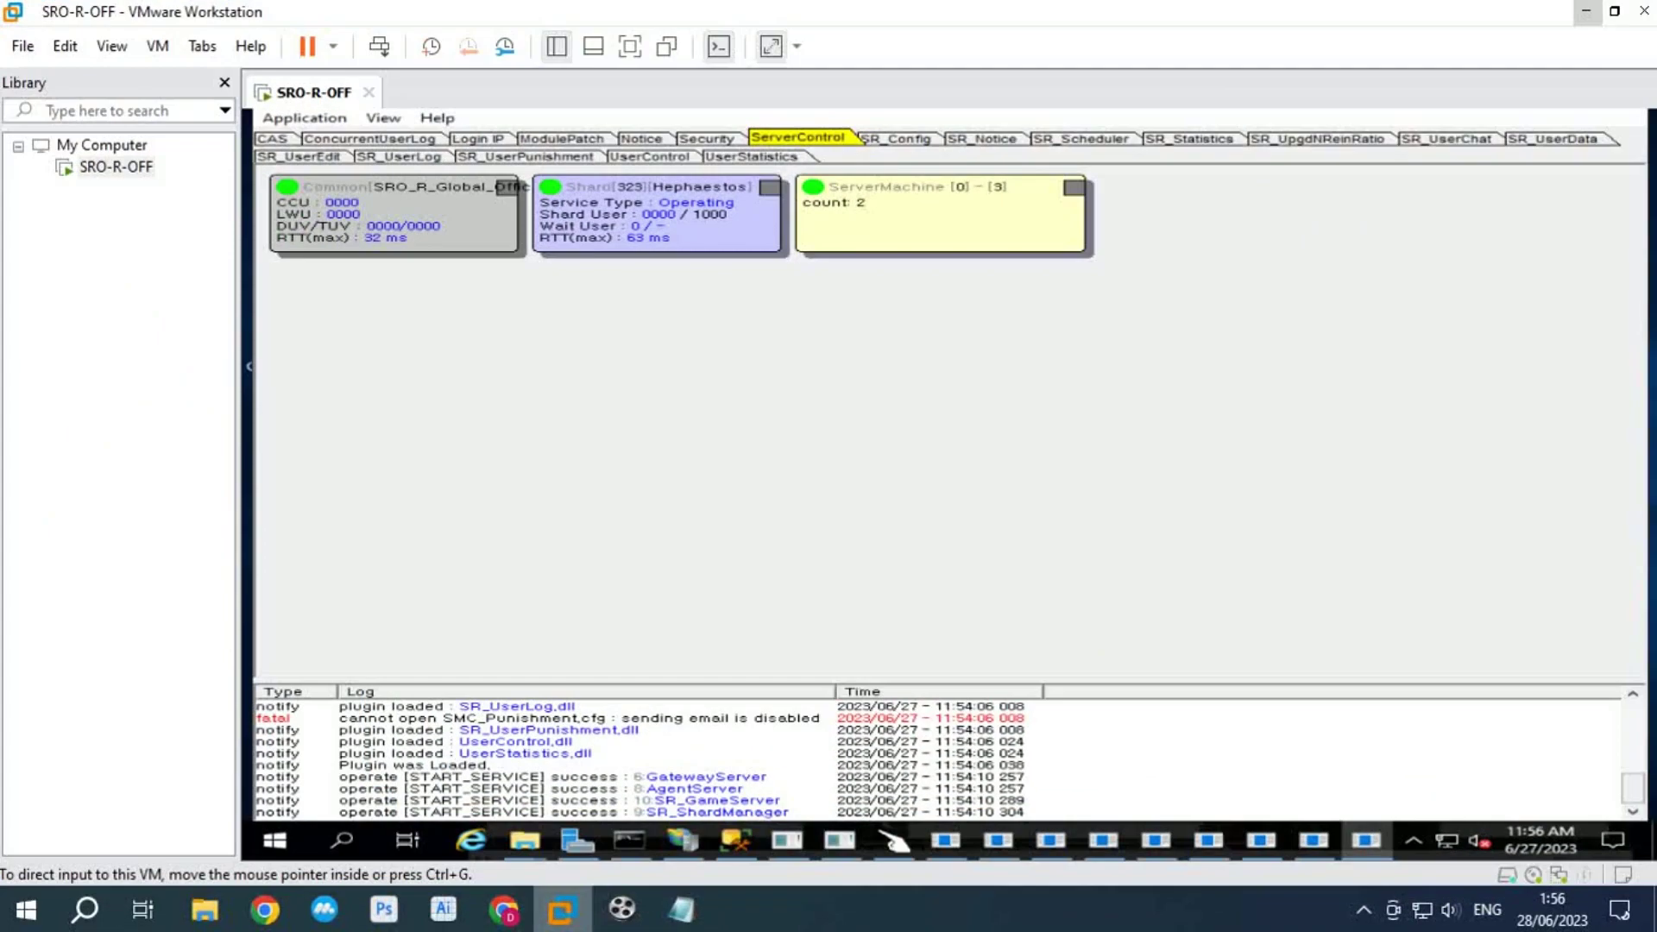
click(629, 839)
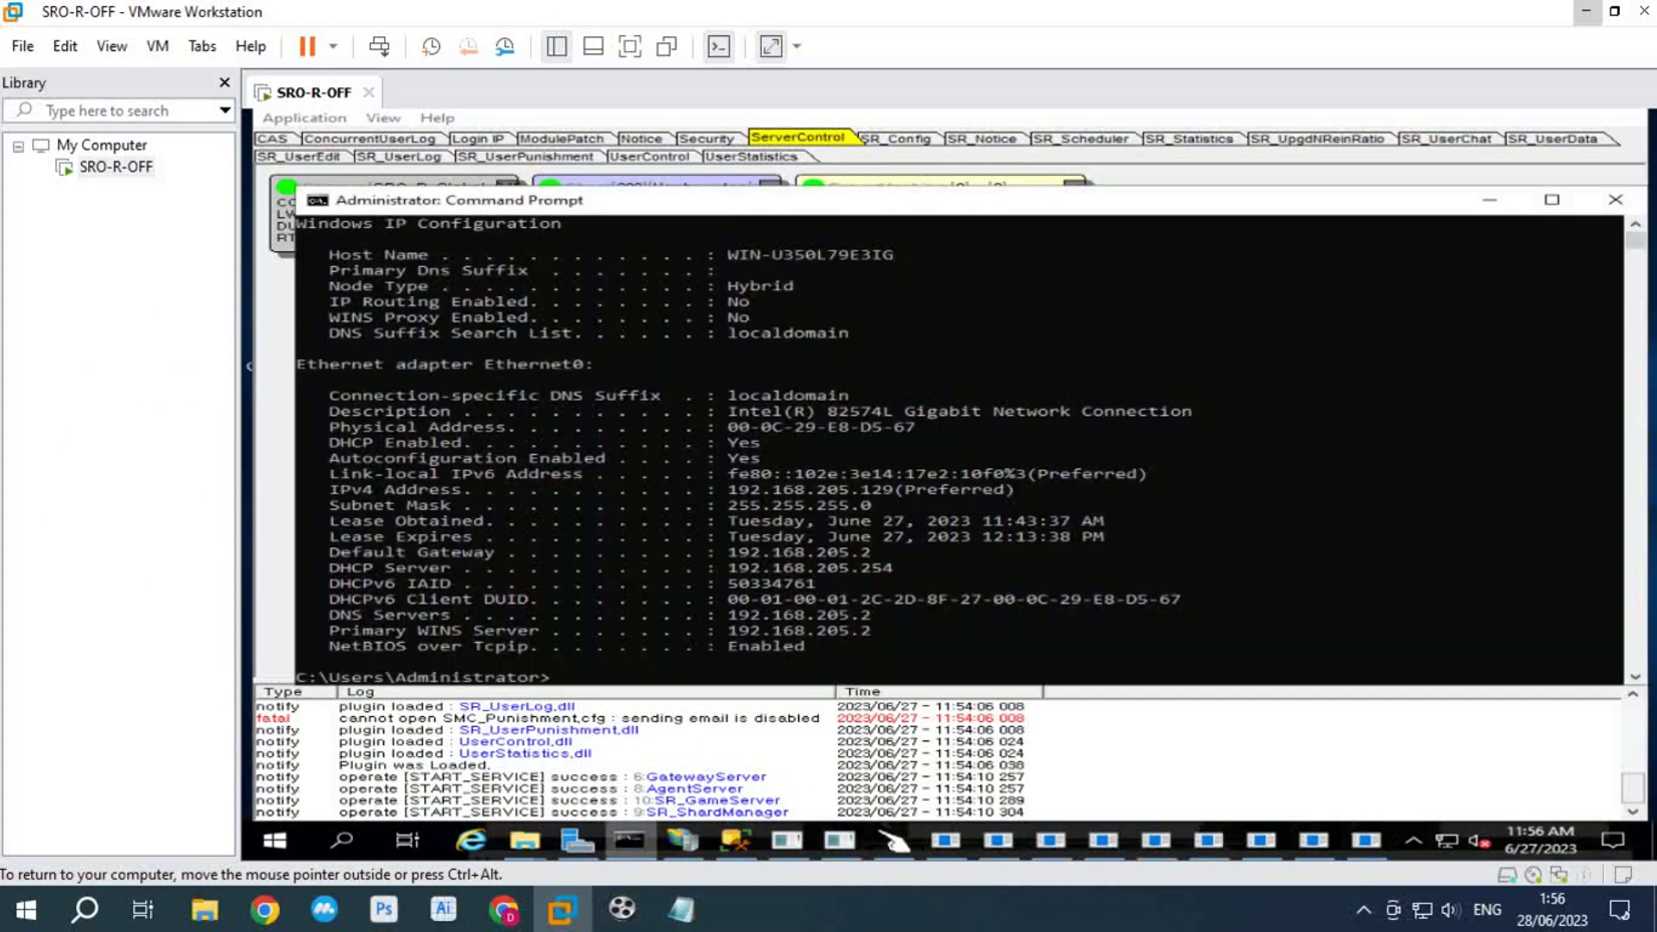
drag(738, 489, 860, 490)
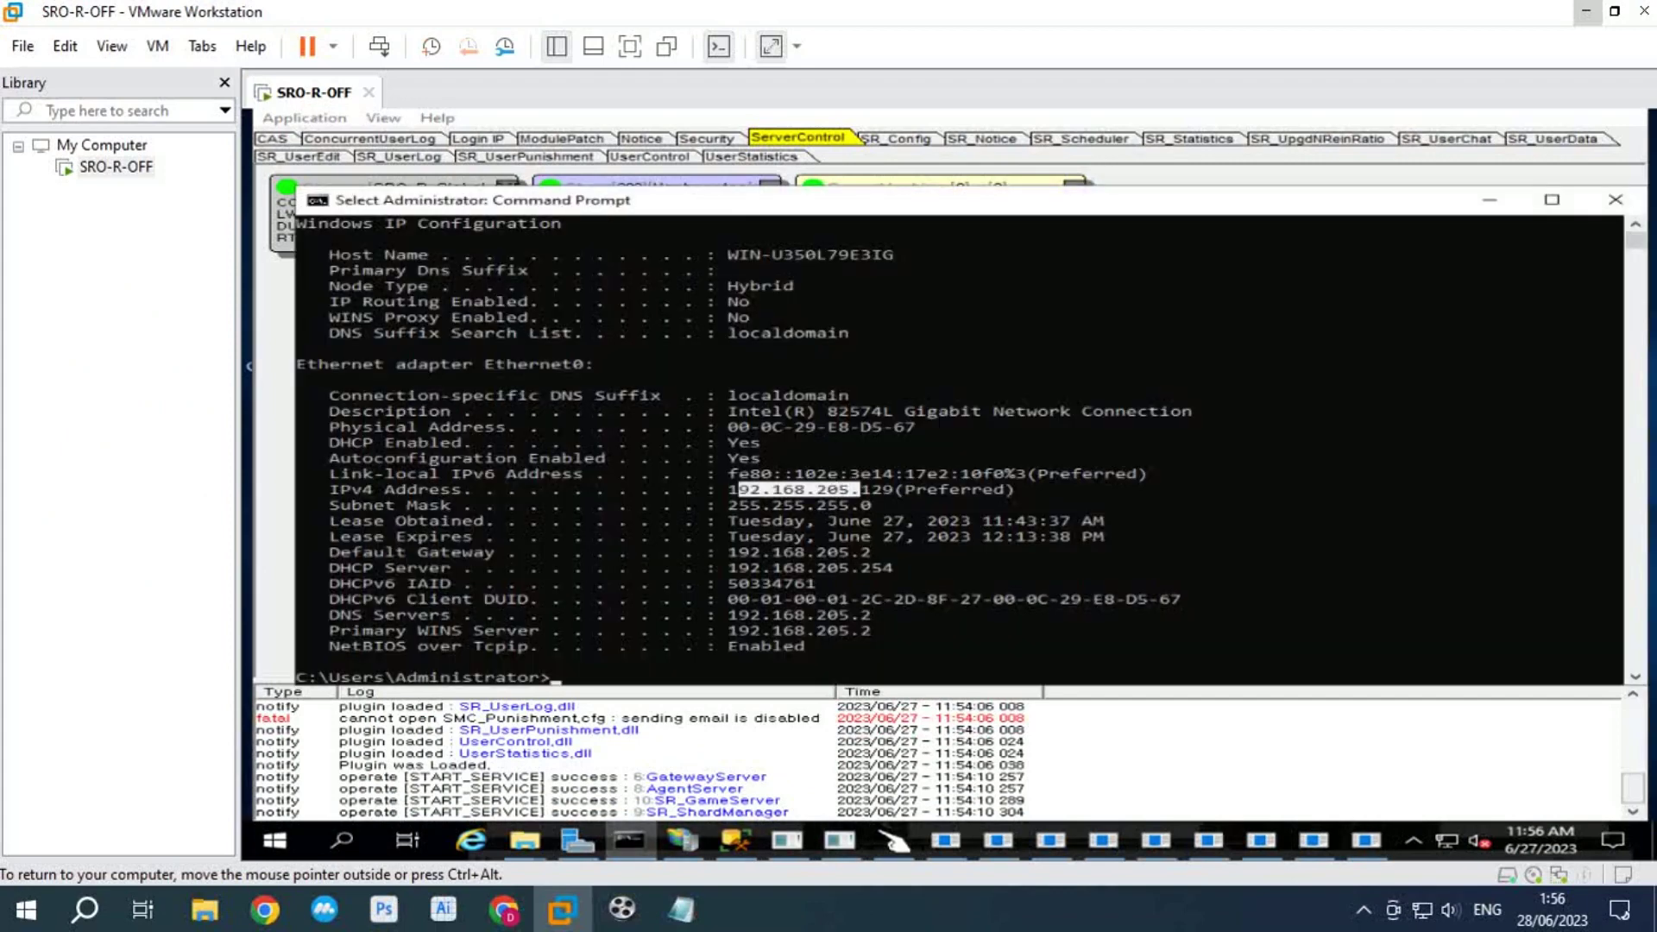
click(821, 535)
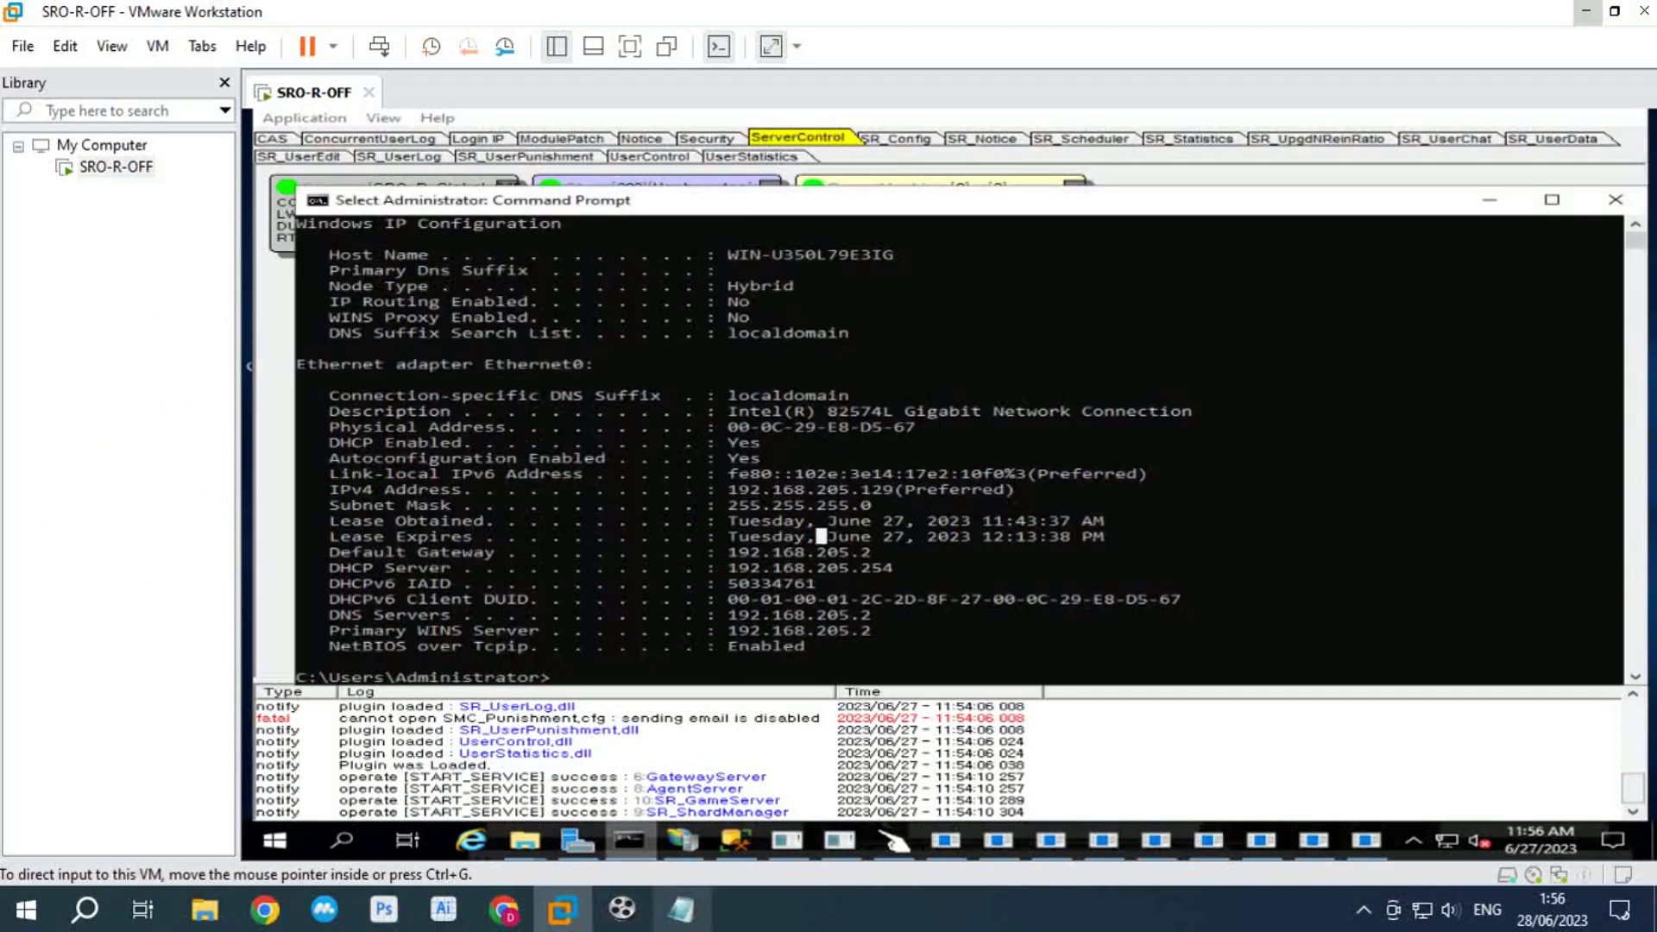
Step: Set the webmall.localhost IP to 192.168.205.129 in the host's hosts file, save, and close
click(681, 908)
text(192.168.)
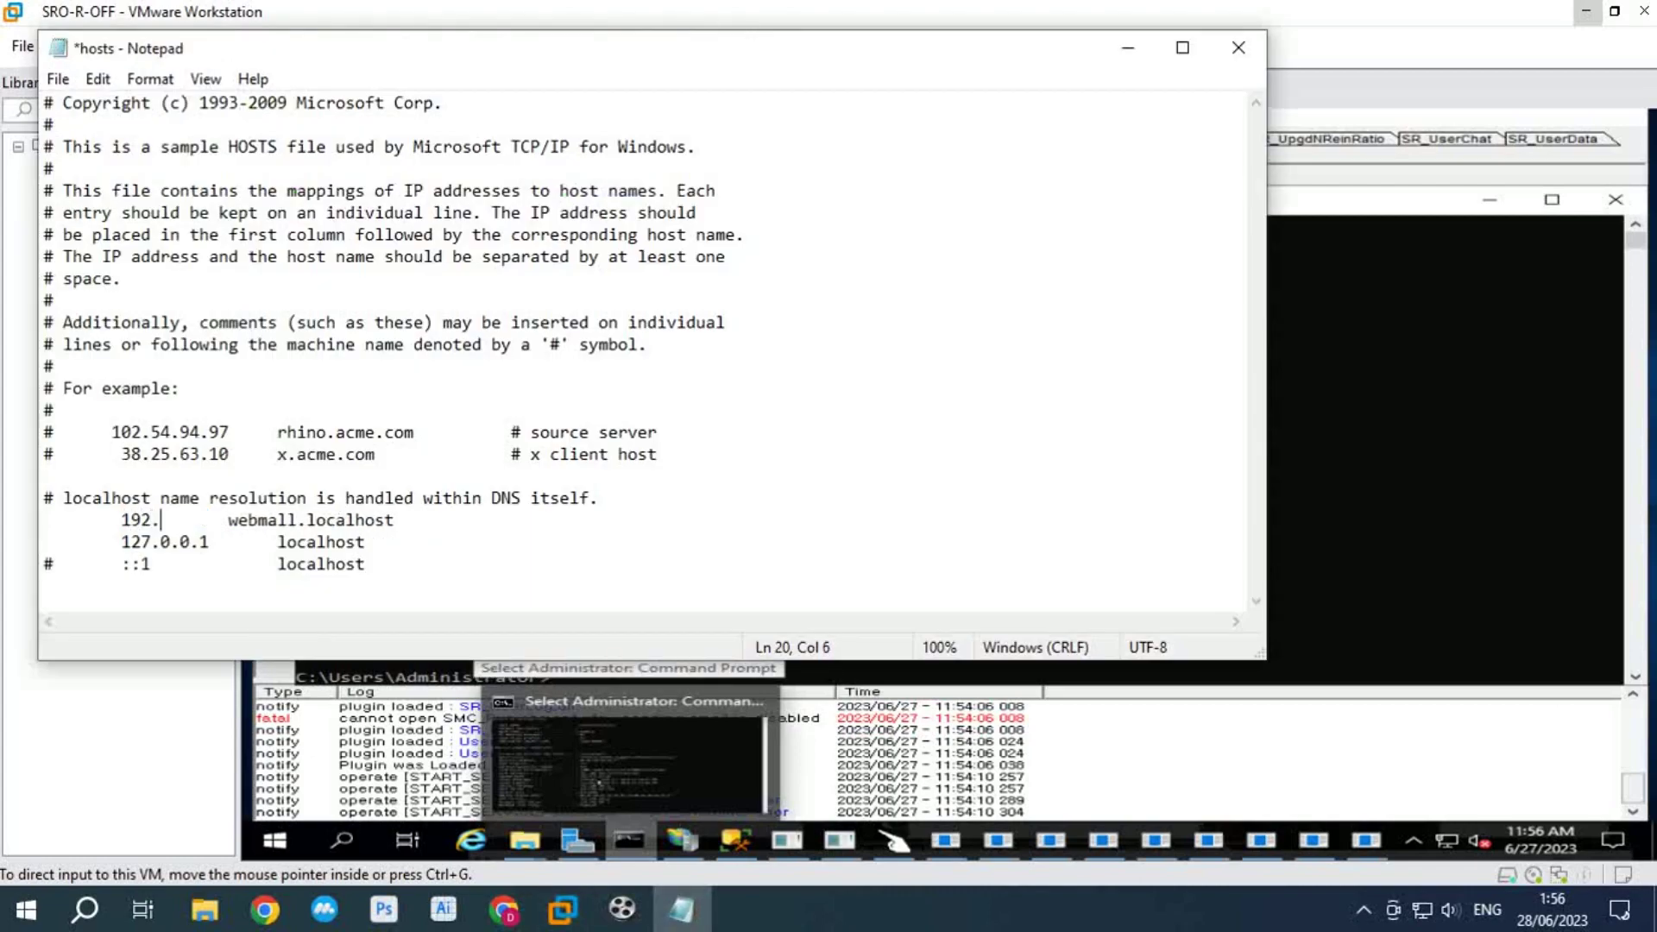
text(205.129)
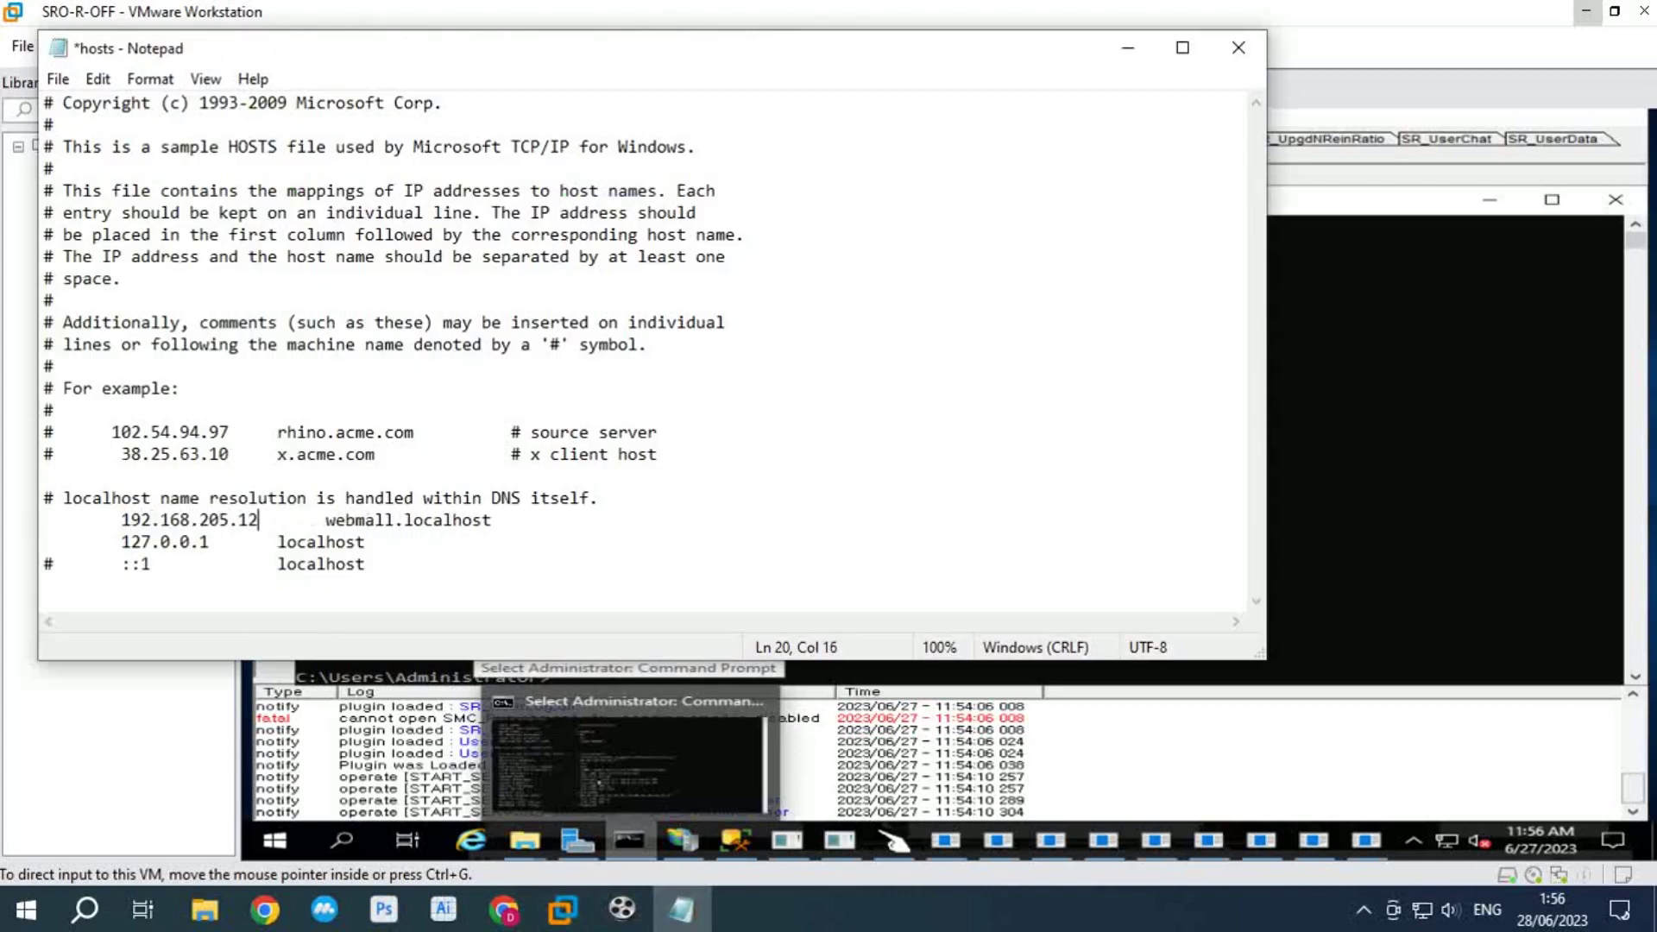
key(ctrl+s)
key(alt+f)
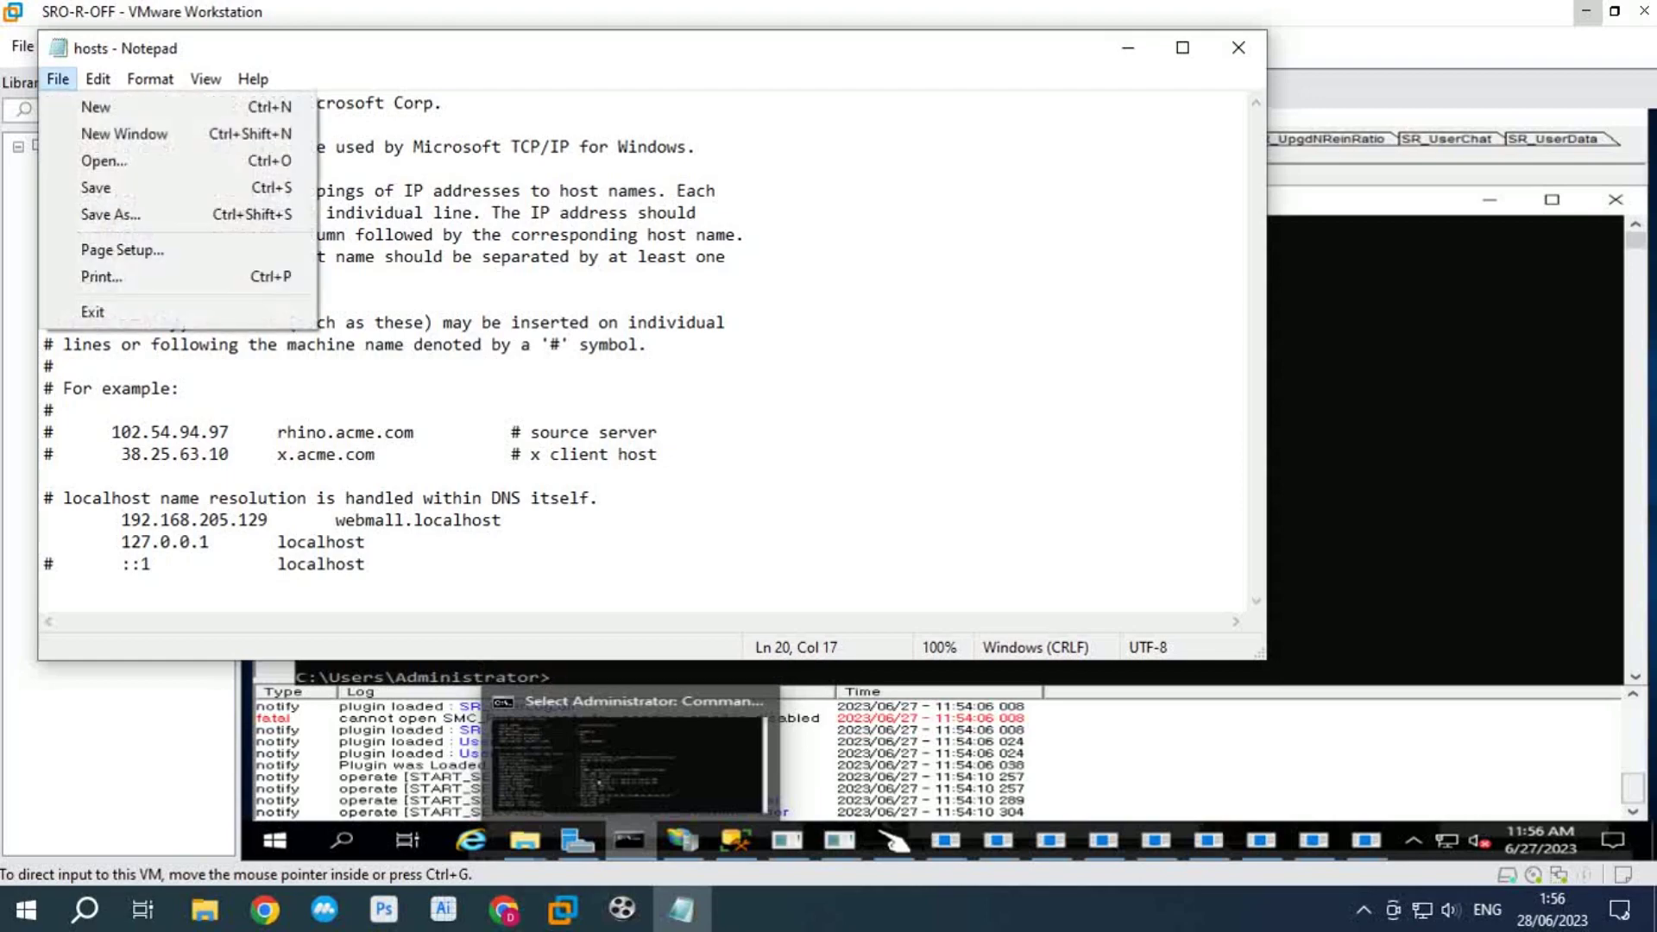
key(Down)
key(Down)
key(Down)
key(Return)
click(1238, 48)
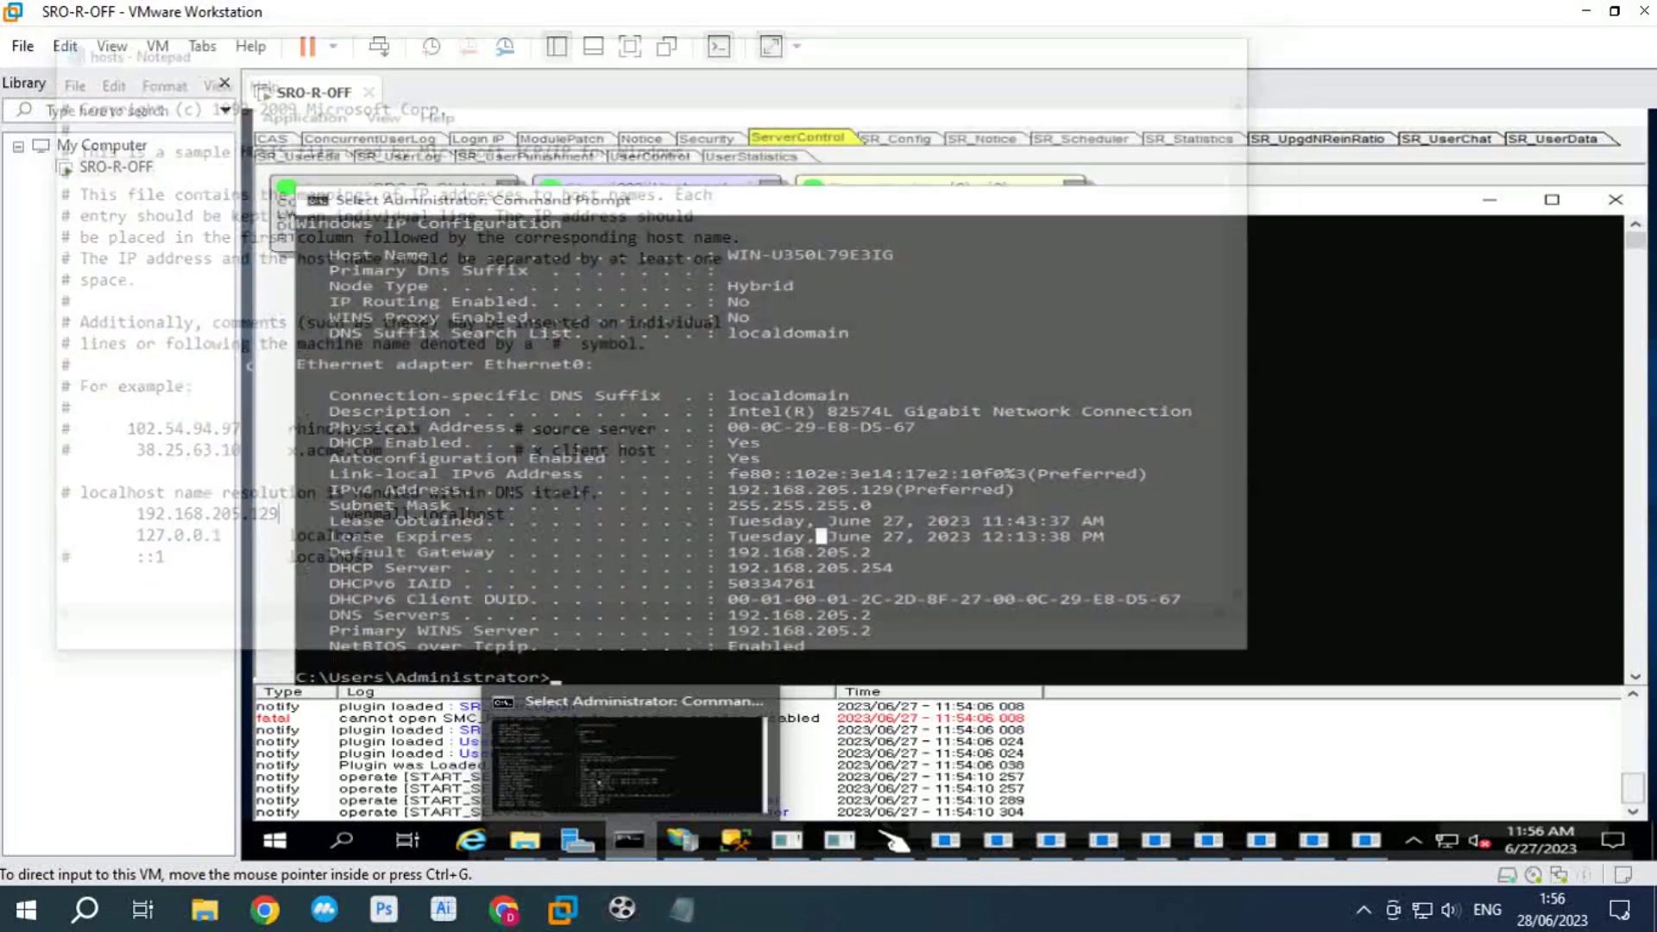
Step: Close the etc folder window and open the Client folder inside iSRO-R-OK
click(562, 908)
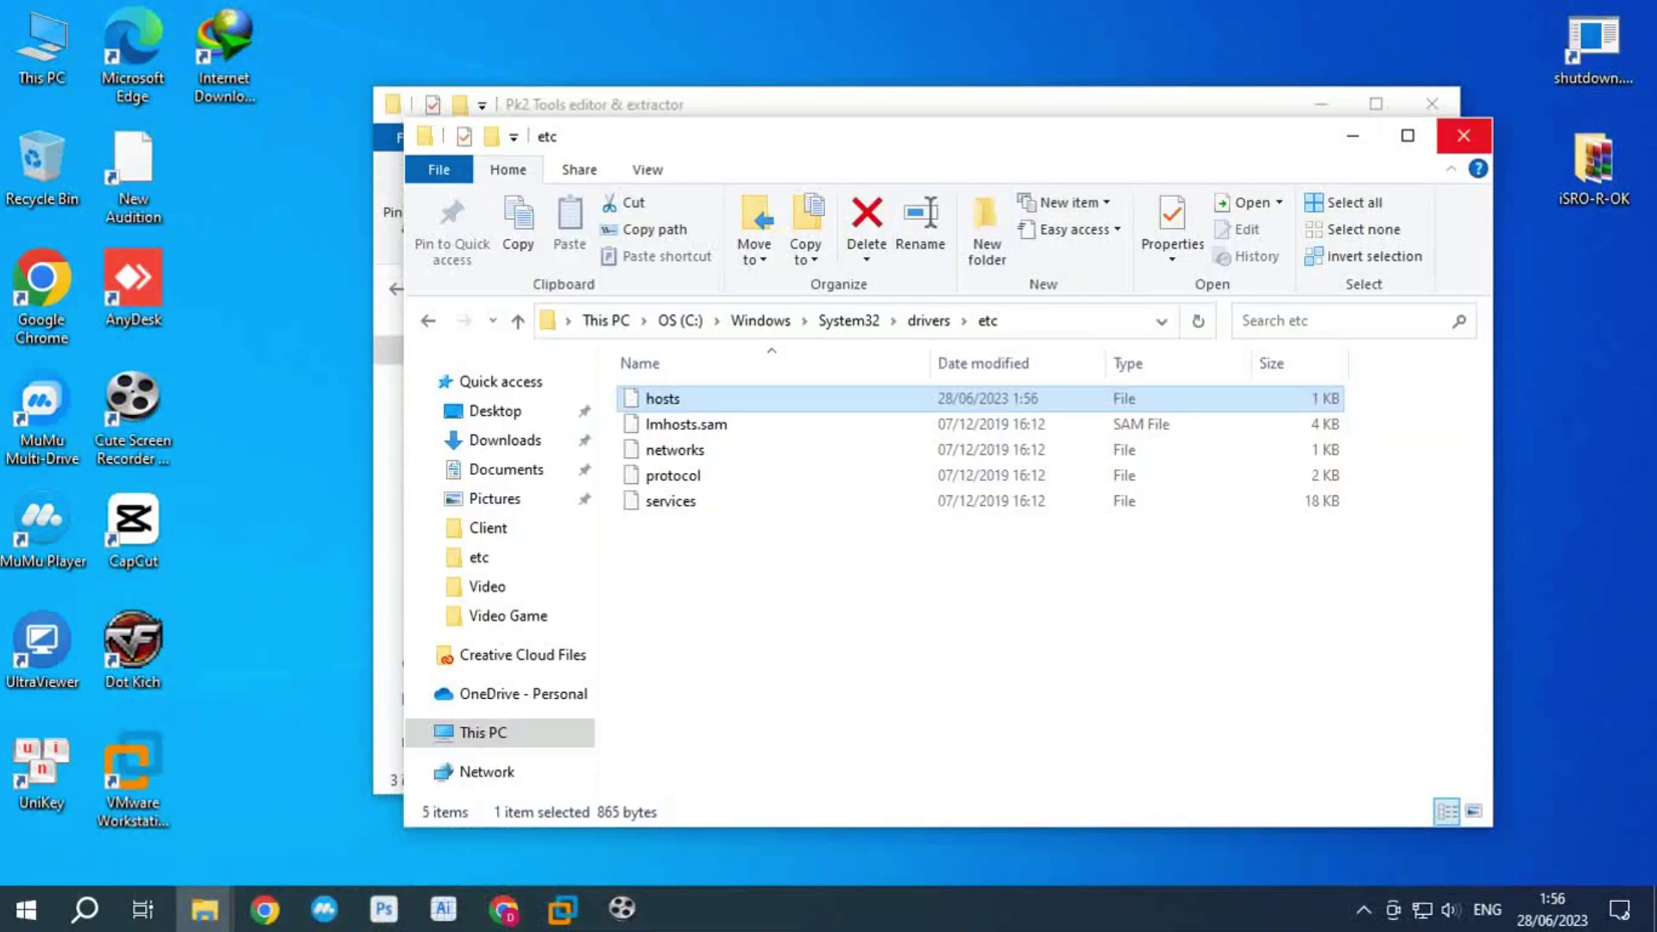
click(1463, 136)
click(665, 288)
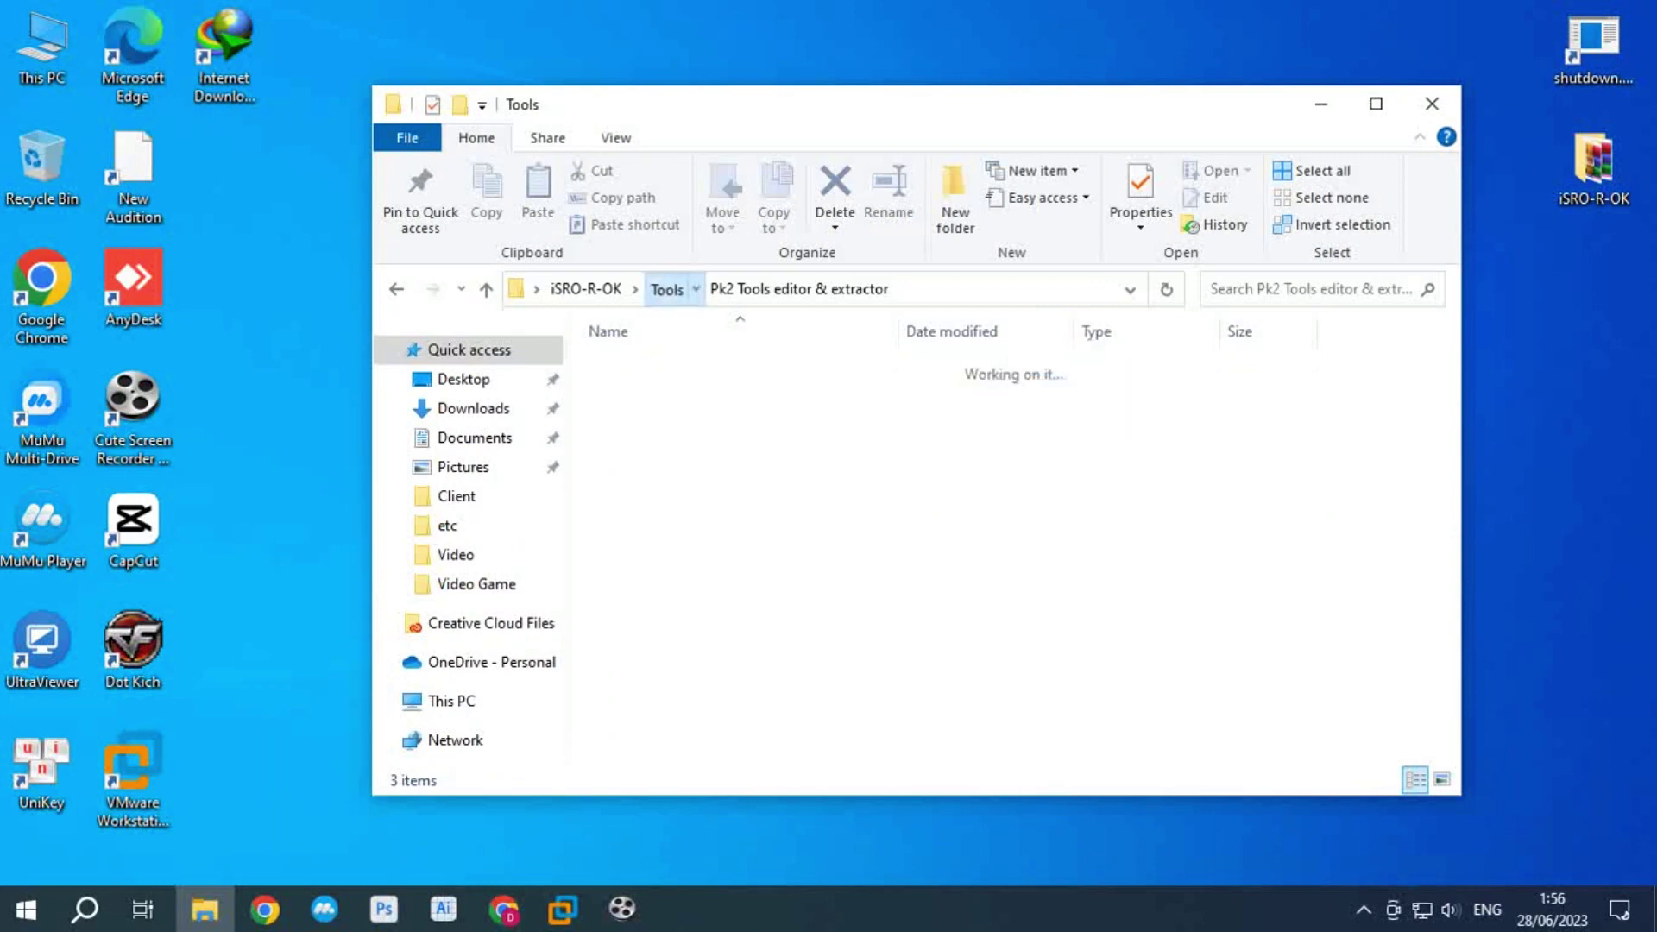
key(alt+Up)
key(Up)
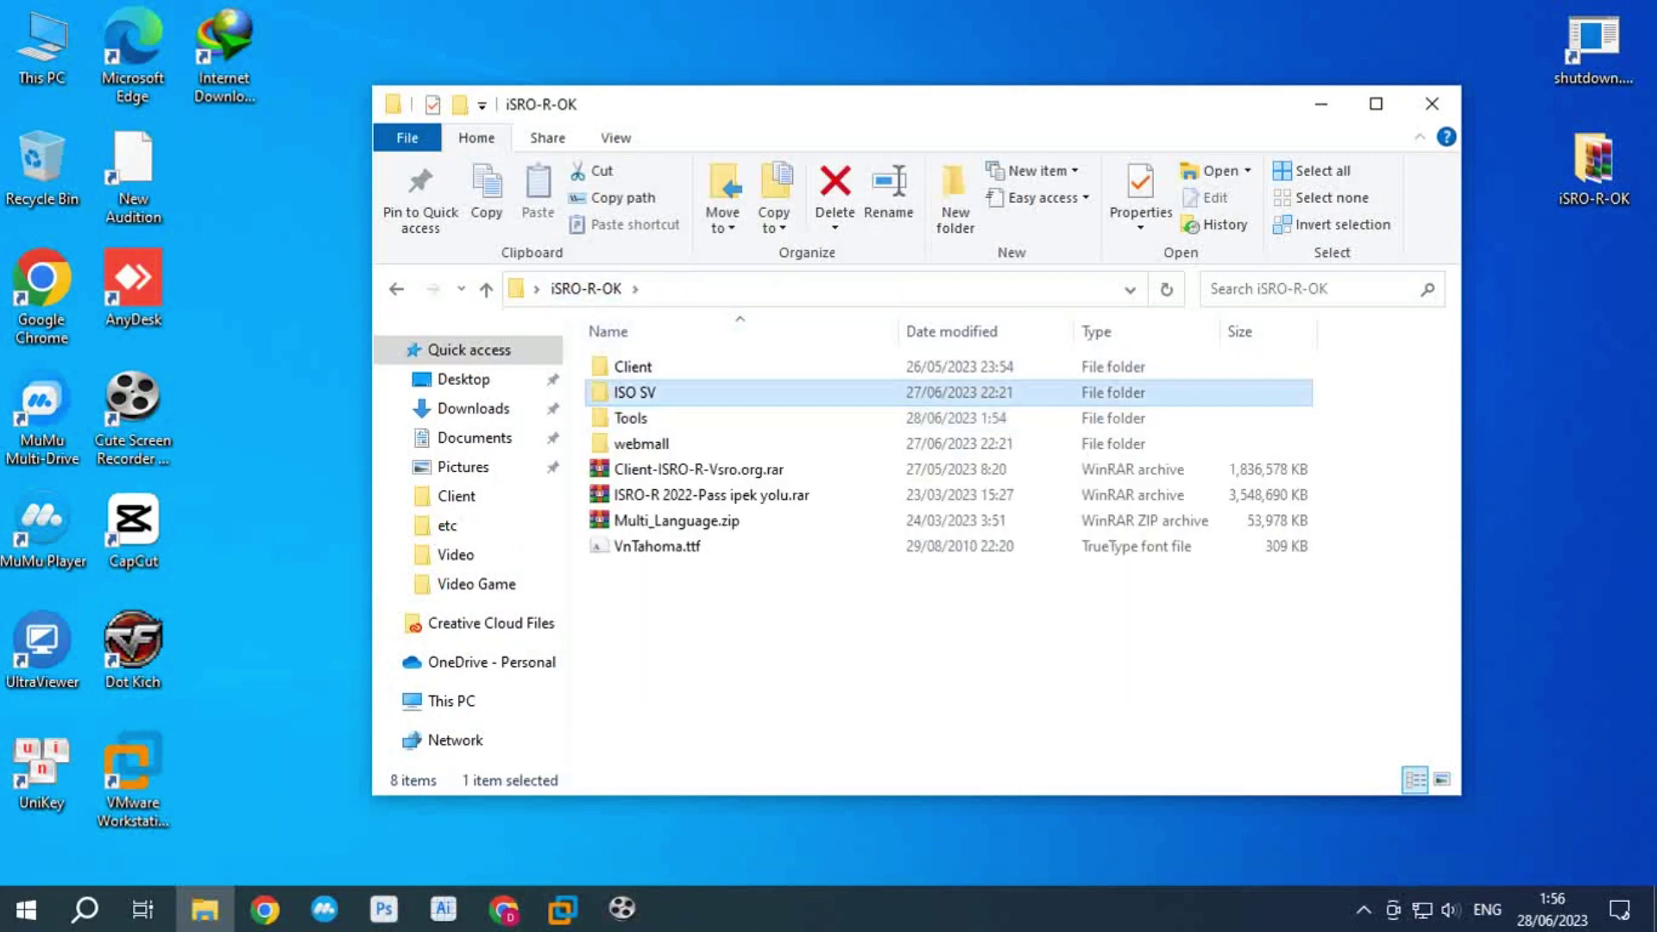
key(Up)
key(Return)
Step: Run Silkroad.exe and start the game from the Silkroad R launcher
scroll(655, 622, down, 1)
click(652, 675)
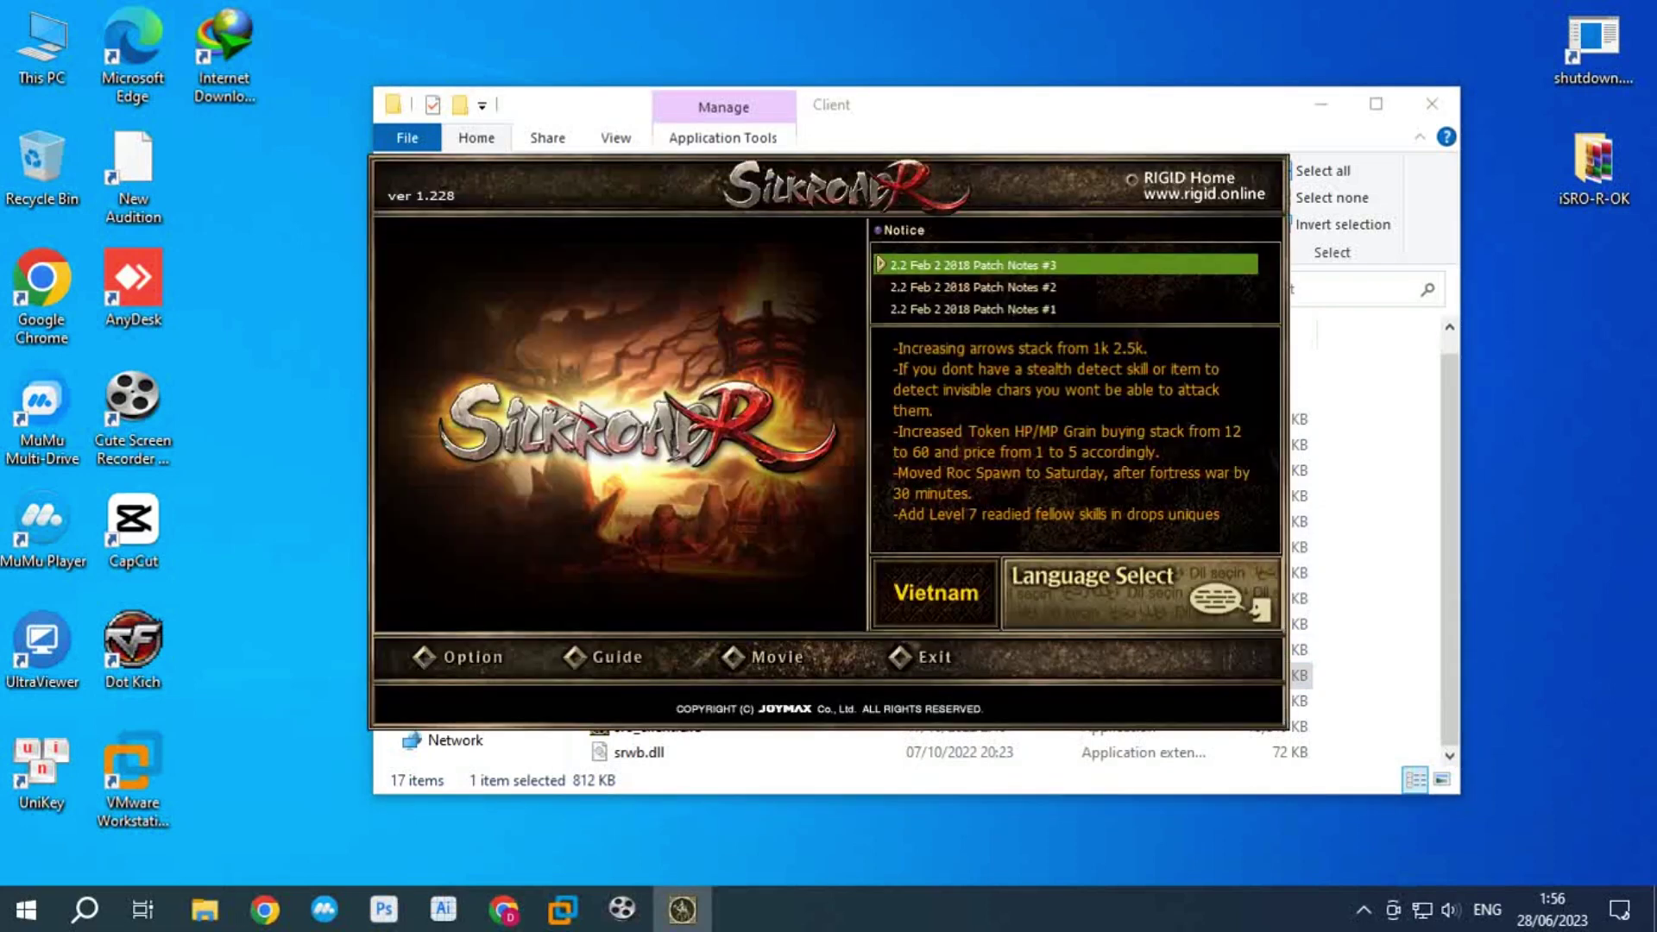
click(1161, 657)
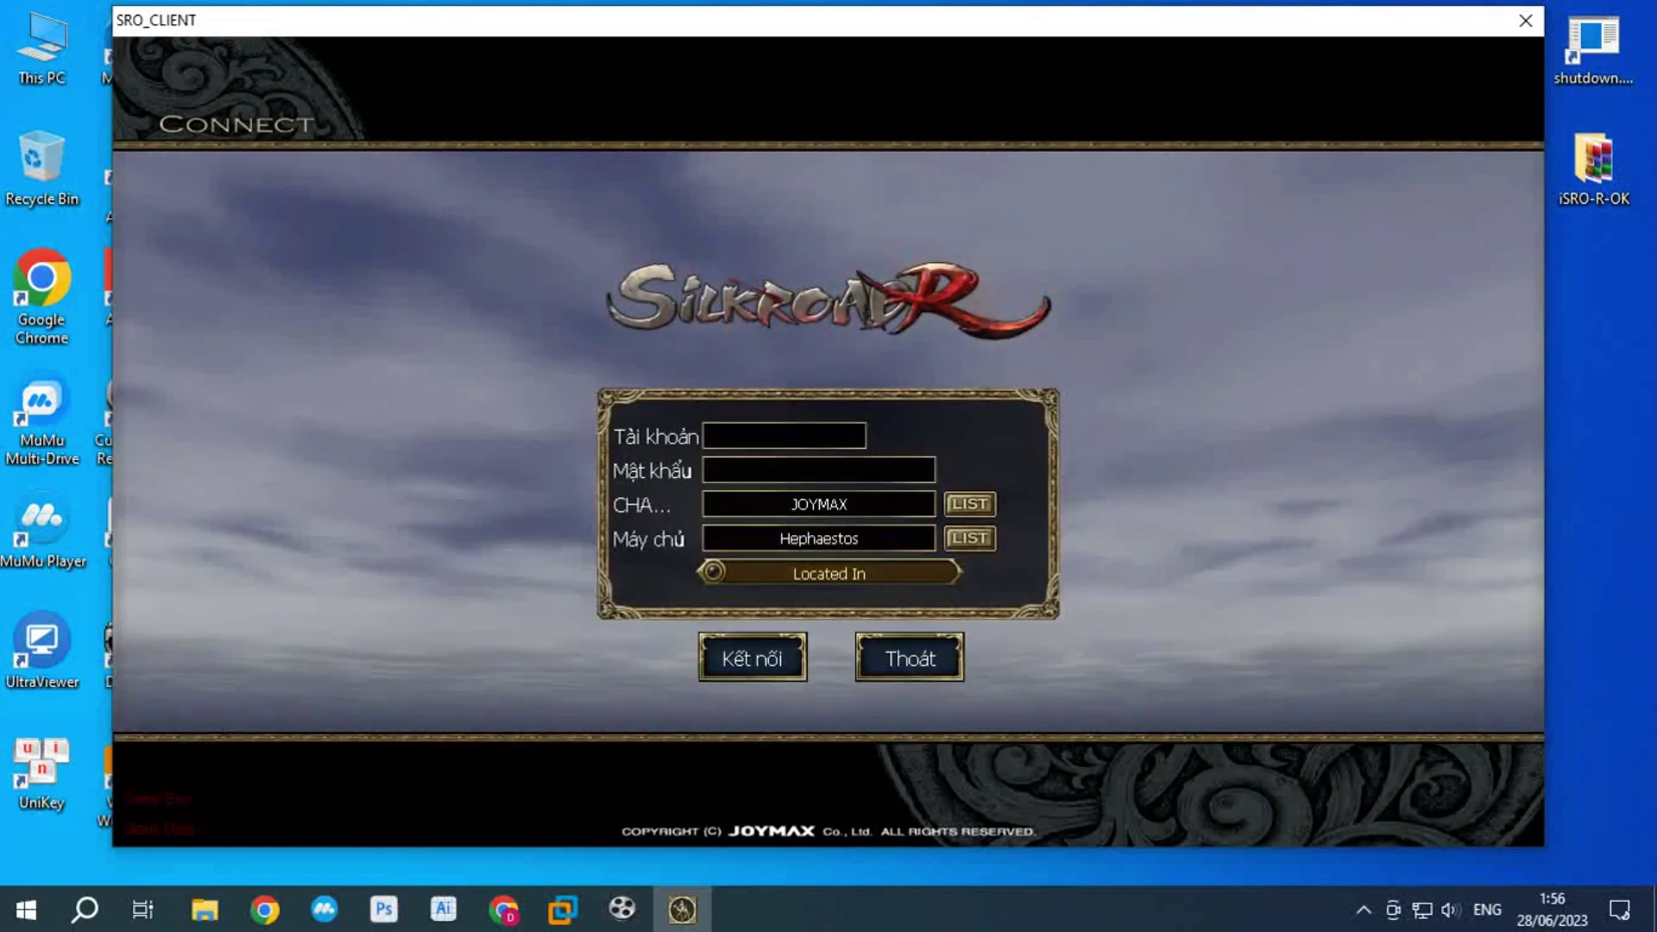
Step: Log in with the test account name and its password, correcting a mistyped password first
text(test02)
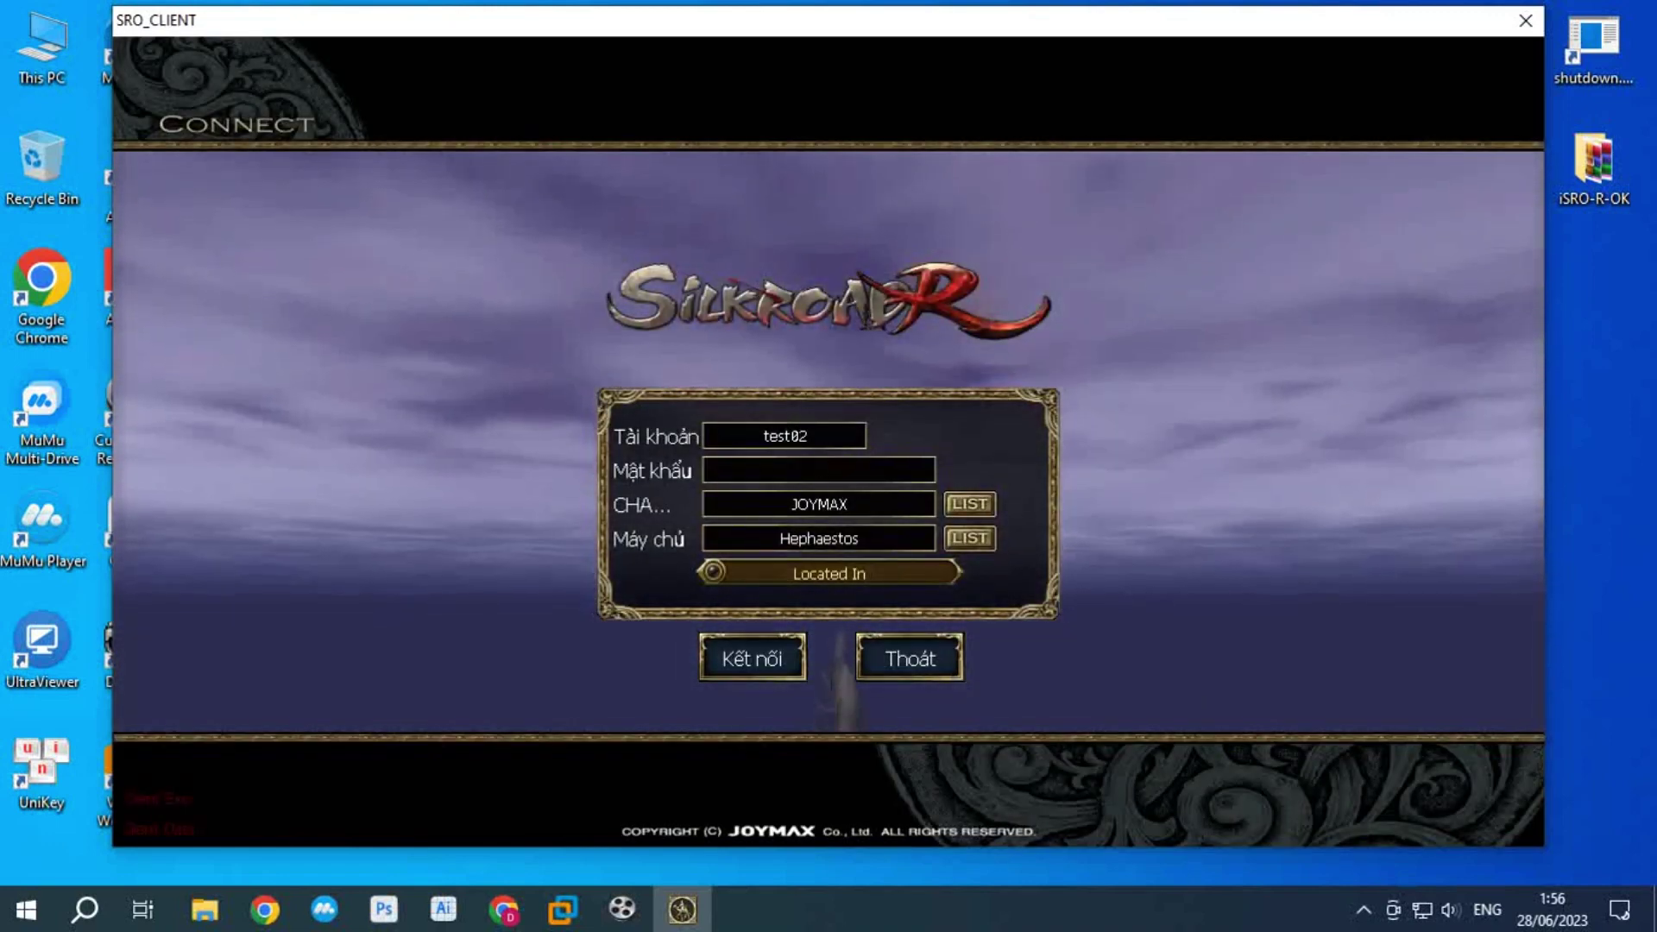
key(Tab)
text(***)
key(BackSpace)
key(BackSpace)
key(BackSpace)
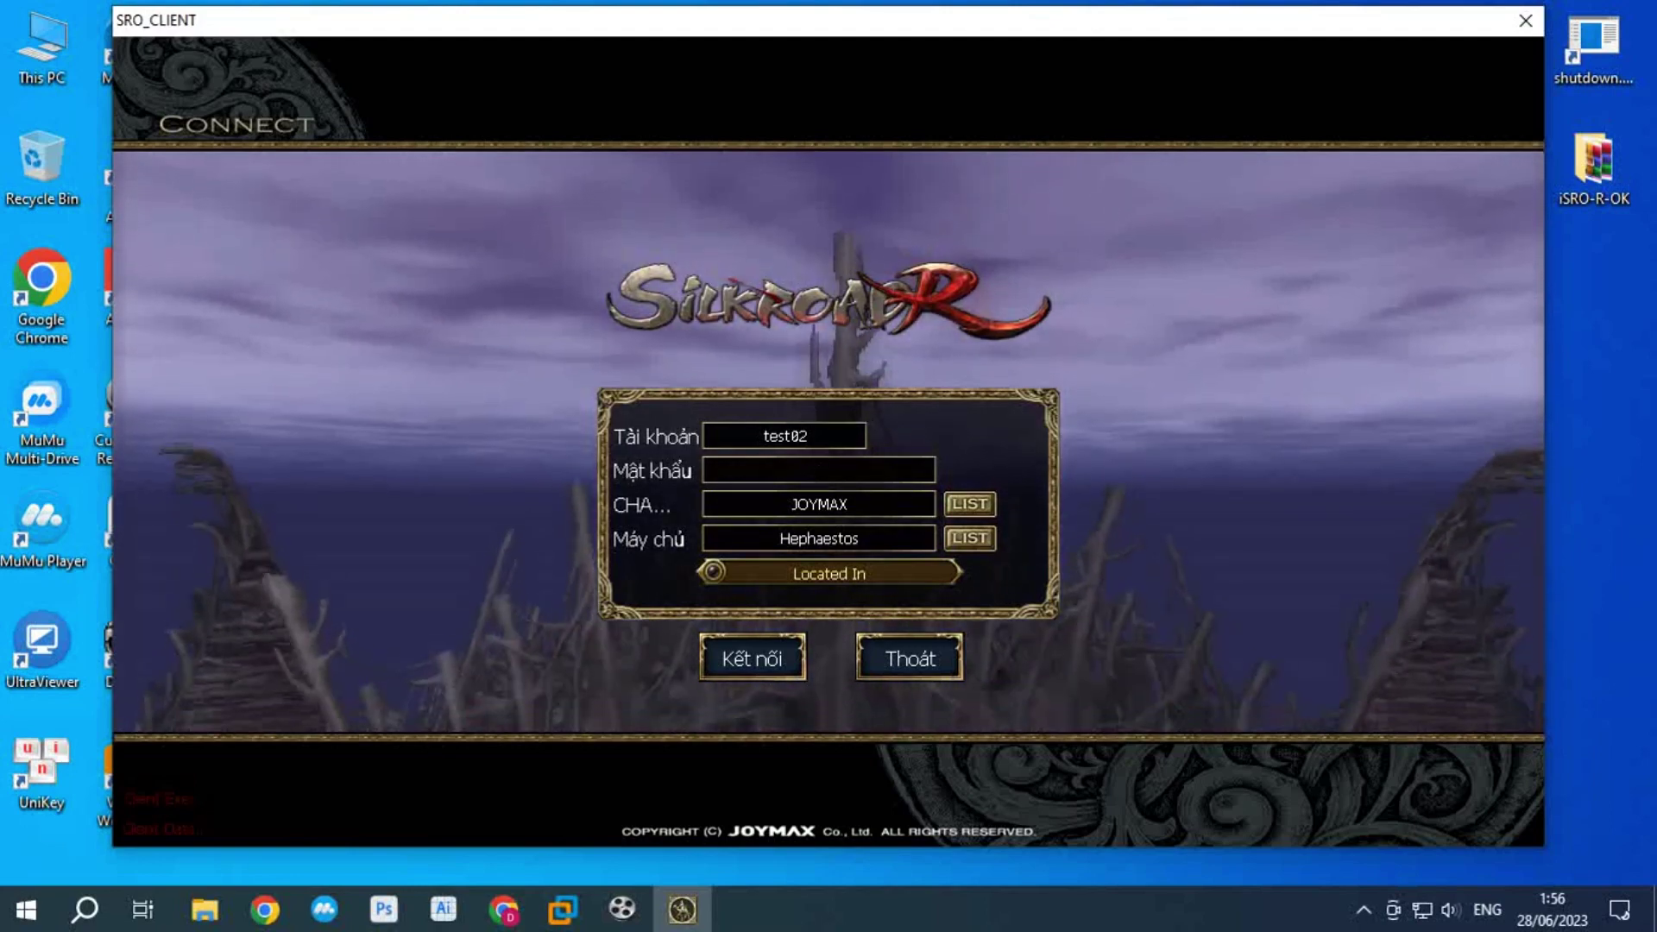
text(******)
key(Return)
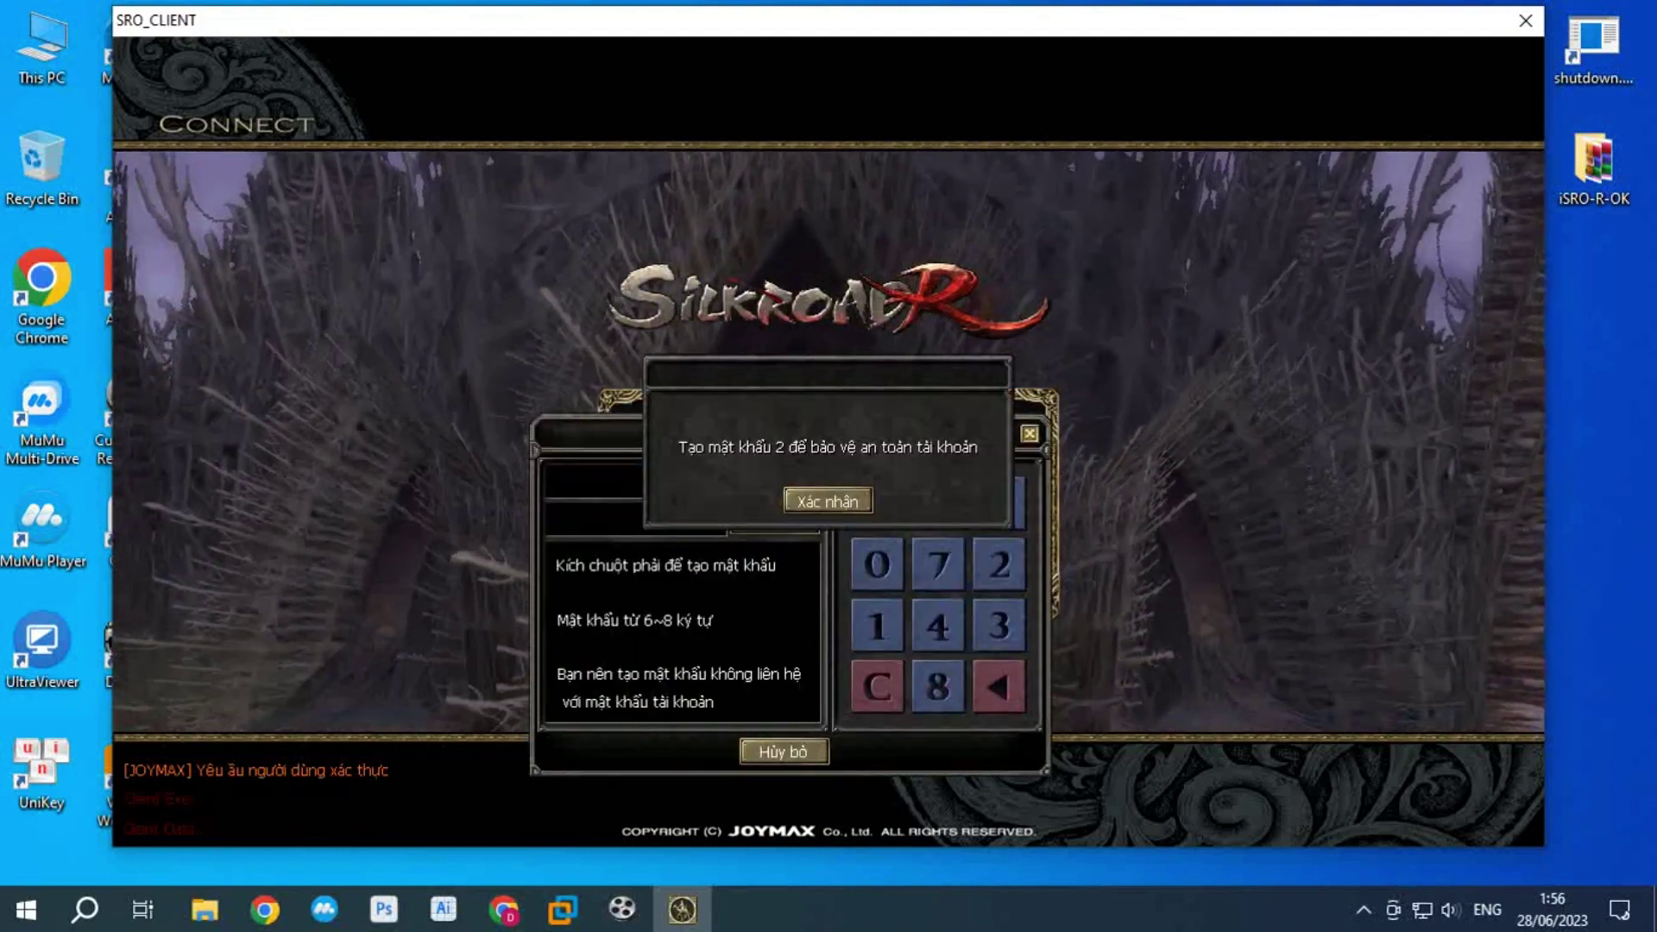
Step: Create a new second password on the keypad, repeat it to confirm, and submit it
click(827, 501)
click(877, 563)
click(998, 563)
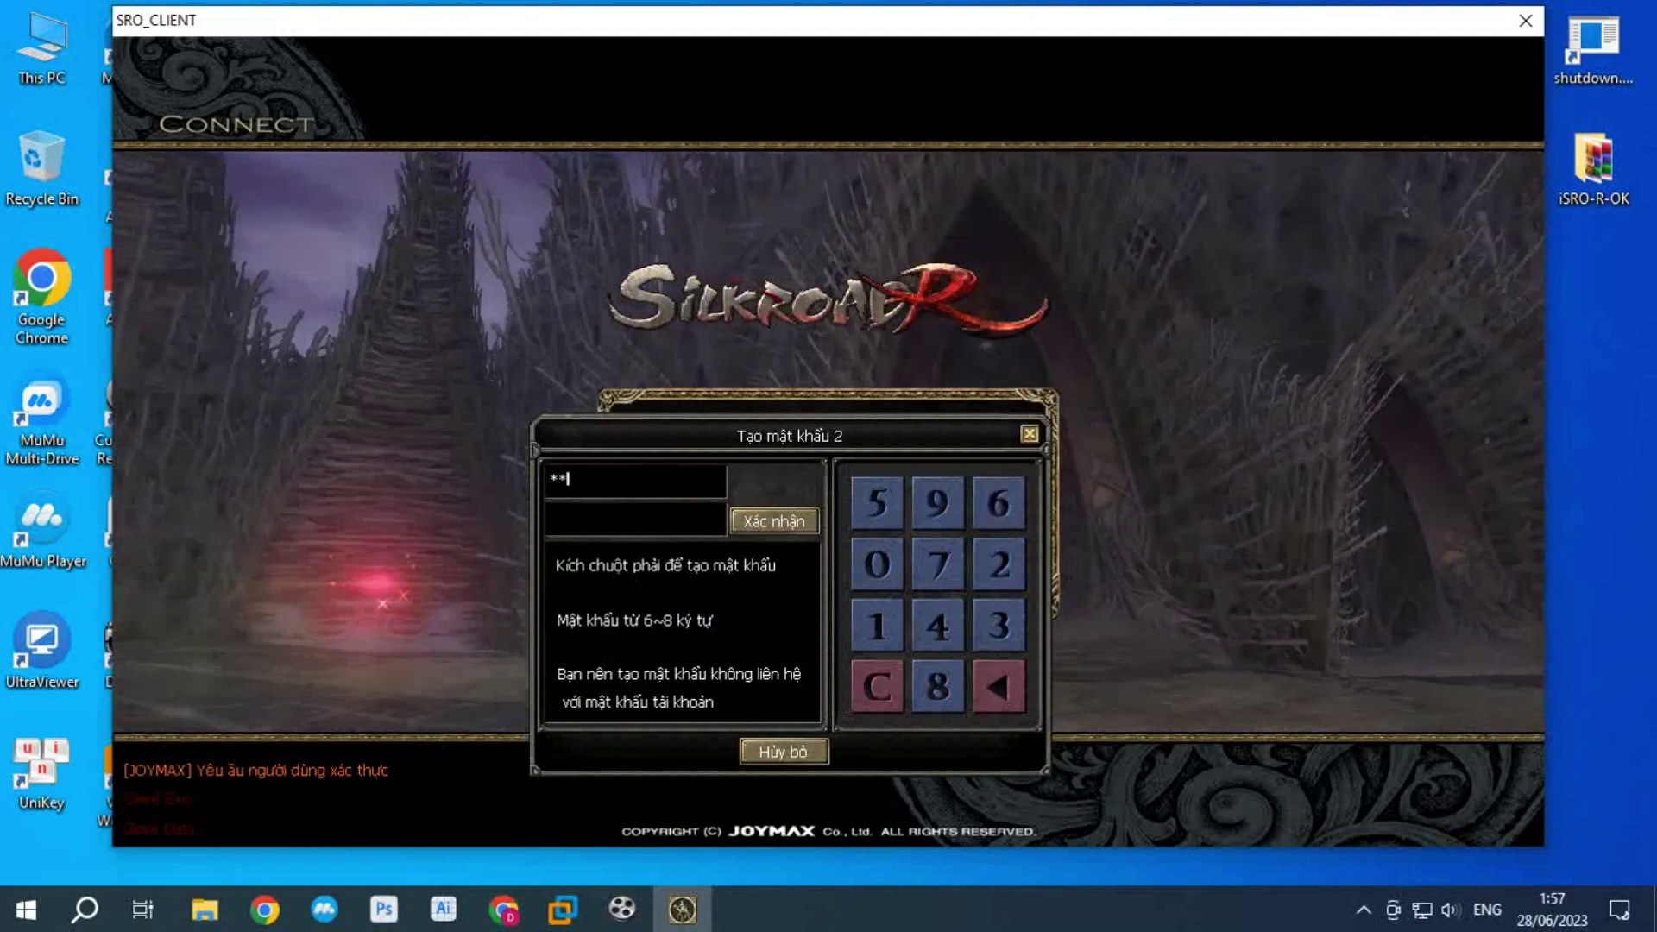
click(938, 563)
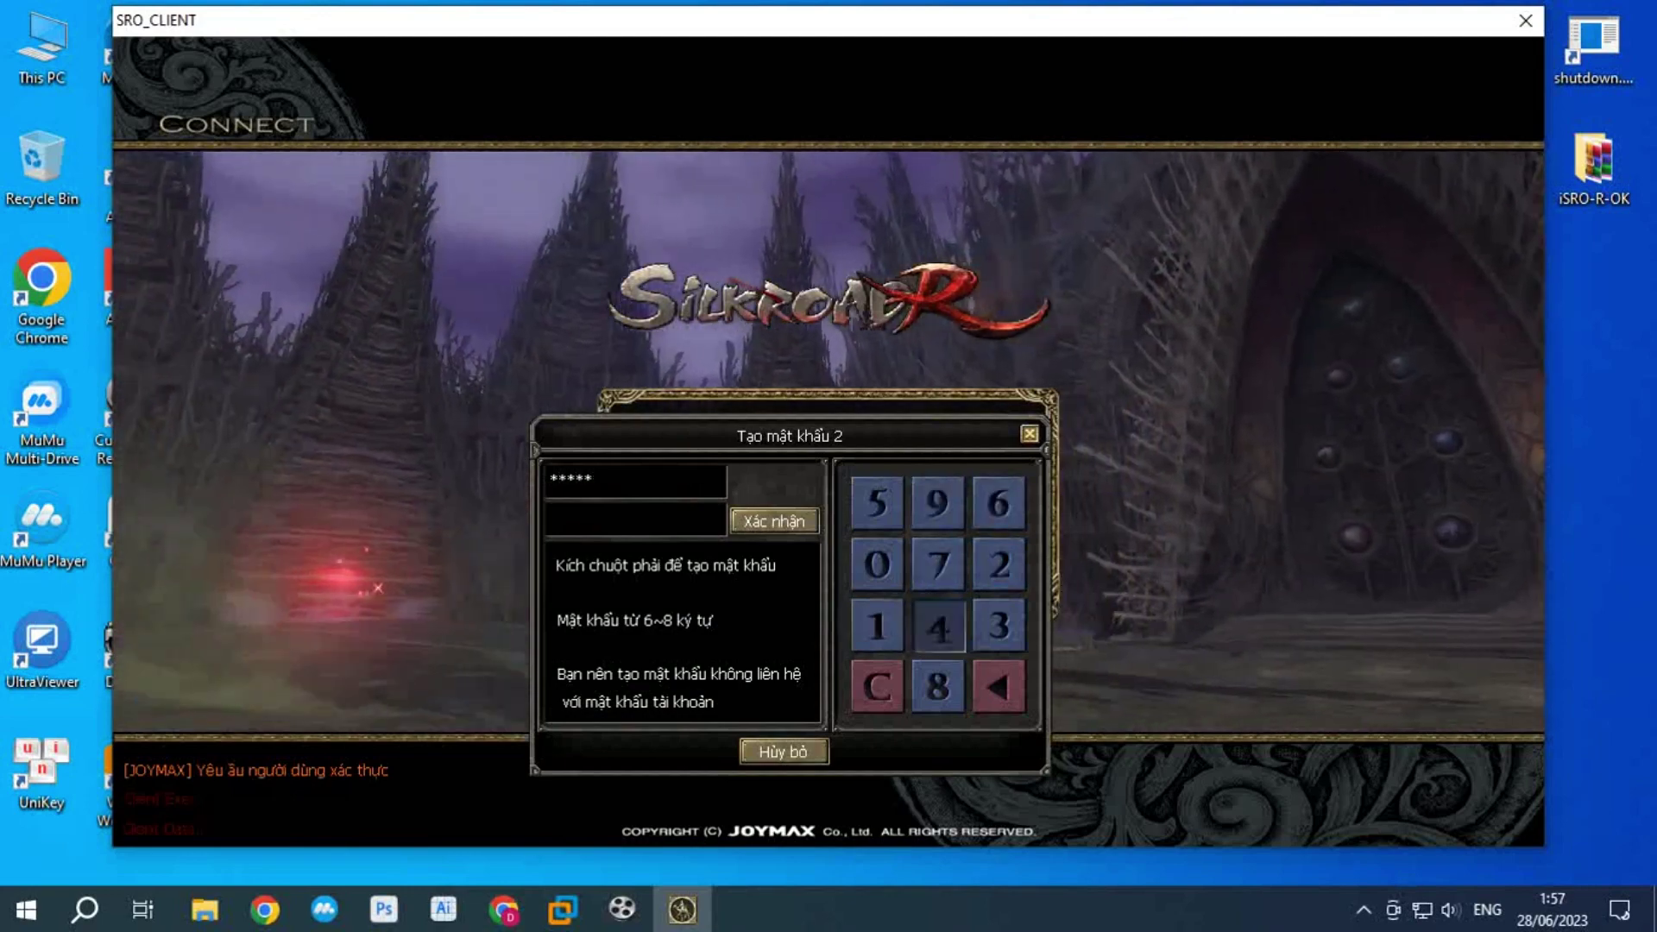
click(938, 624)
click(877, 563)
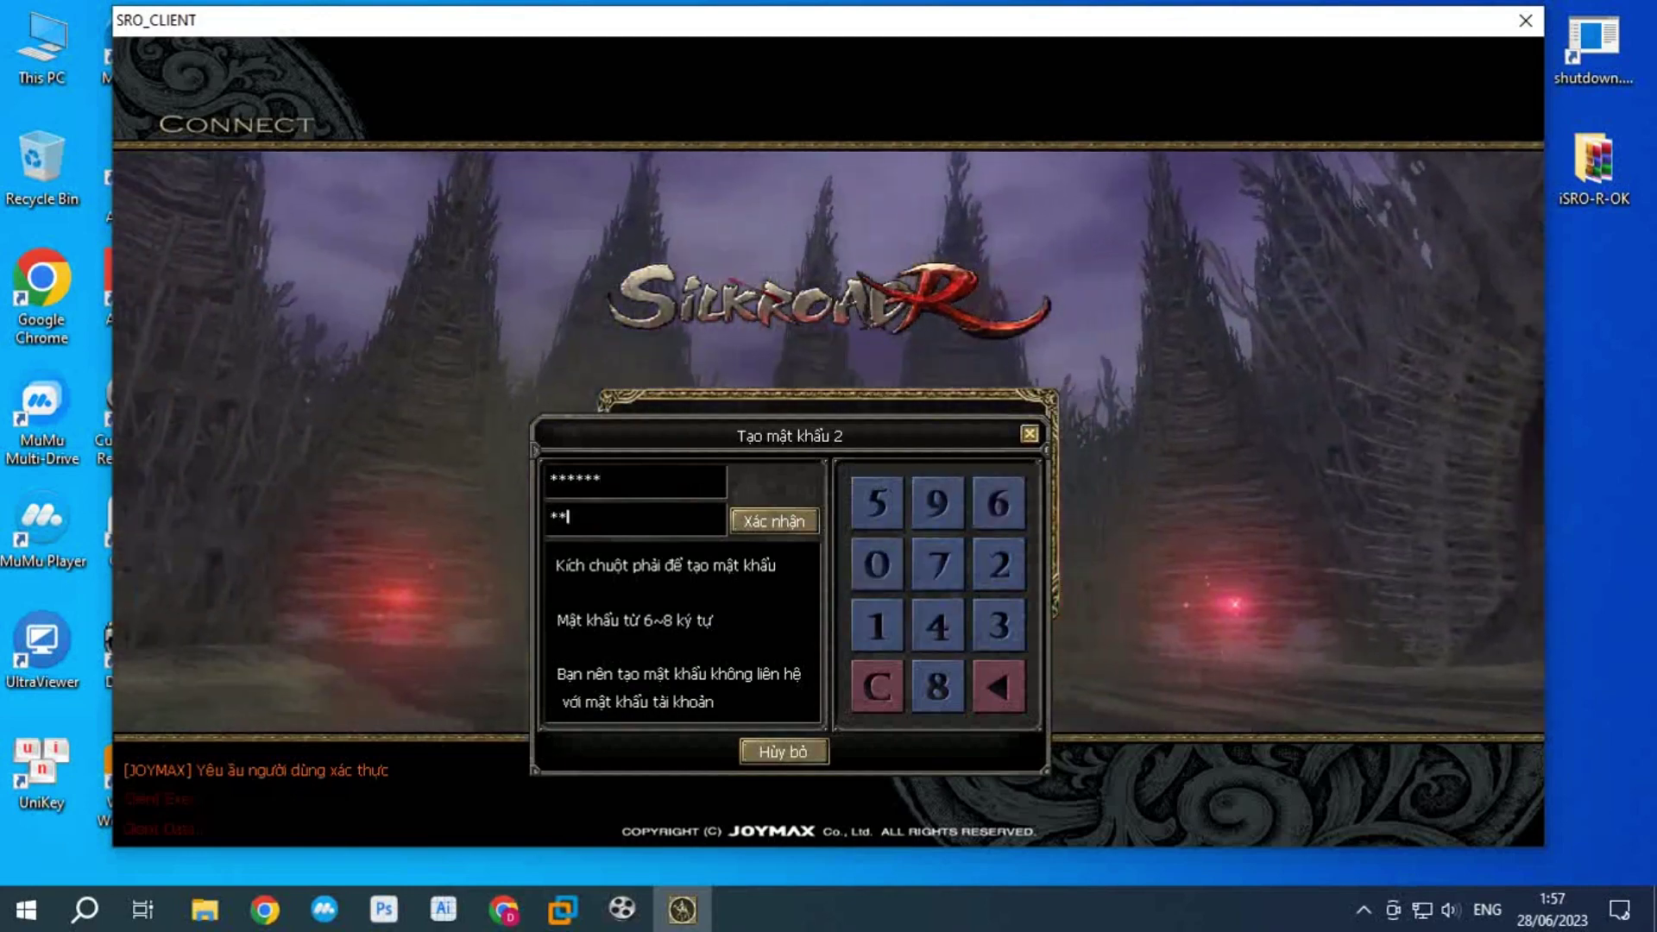
click(938, 504)
click(938, 563)
click(937, 625)
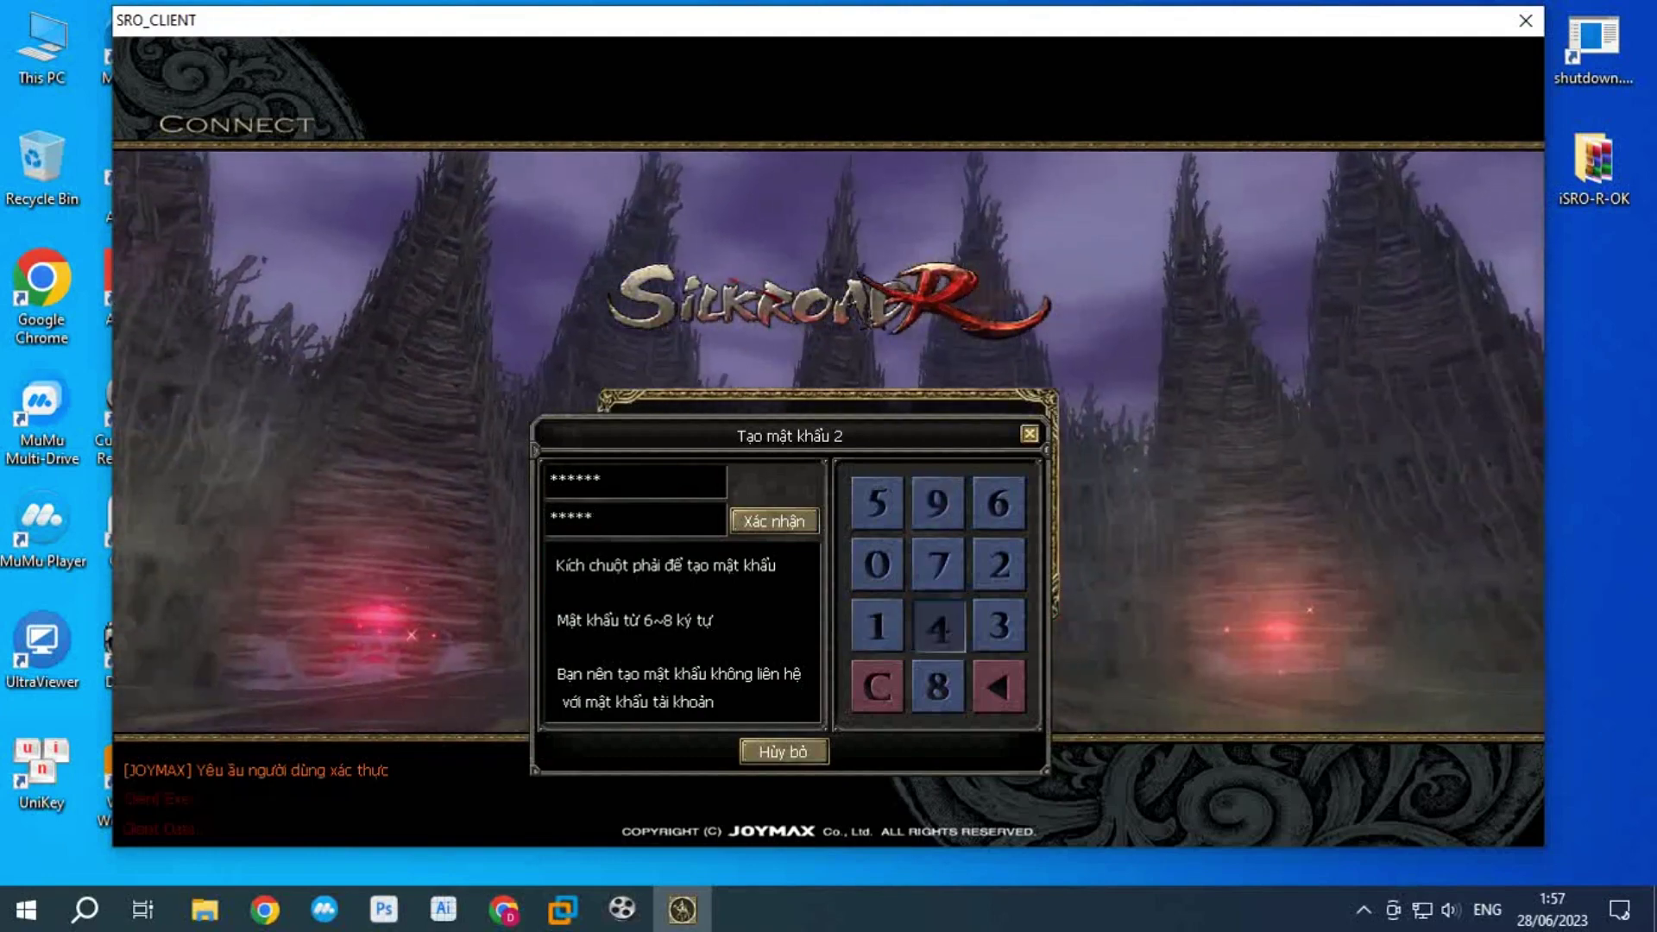
click(774, 520)
click(827, 500)
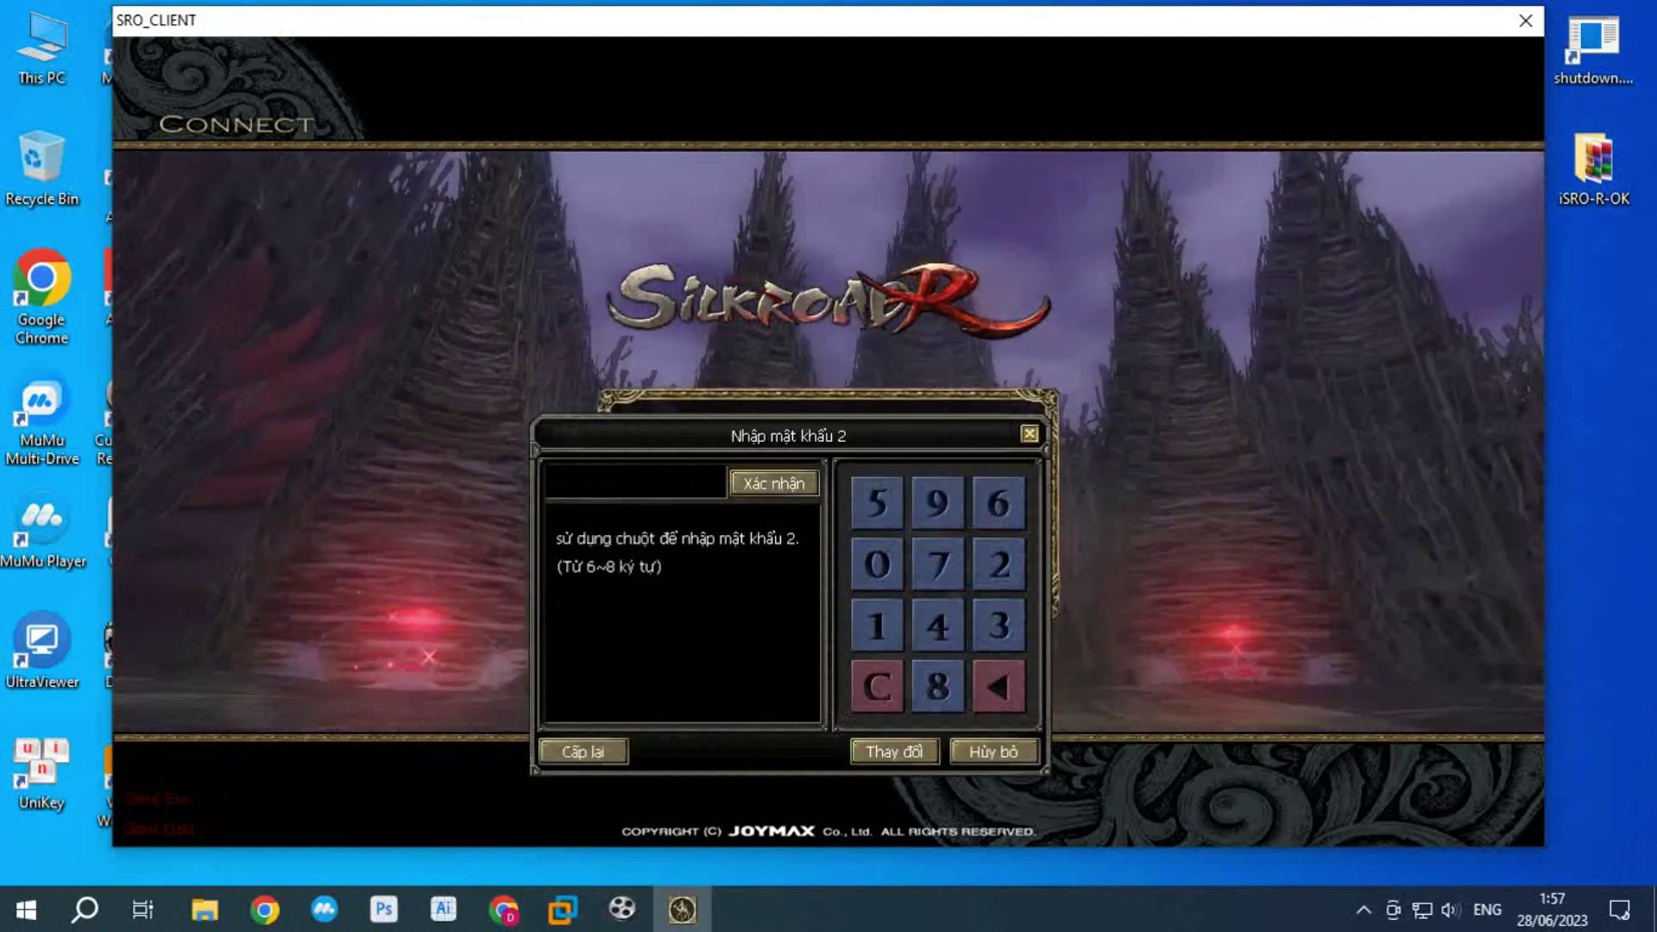
Step: Enter the six-digit second password on the keypad and confirm to finish logging in
click(877, 564)
click(938, 564)
click(877, 625)
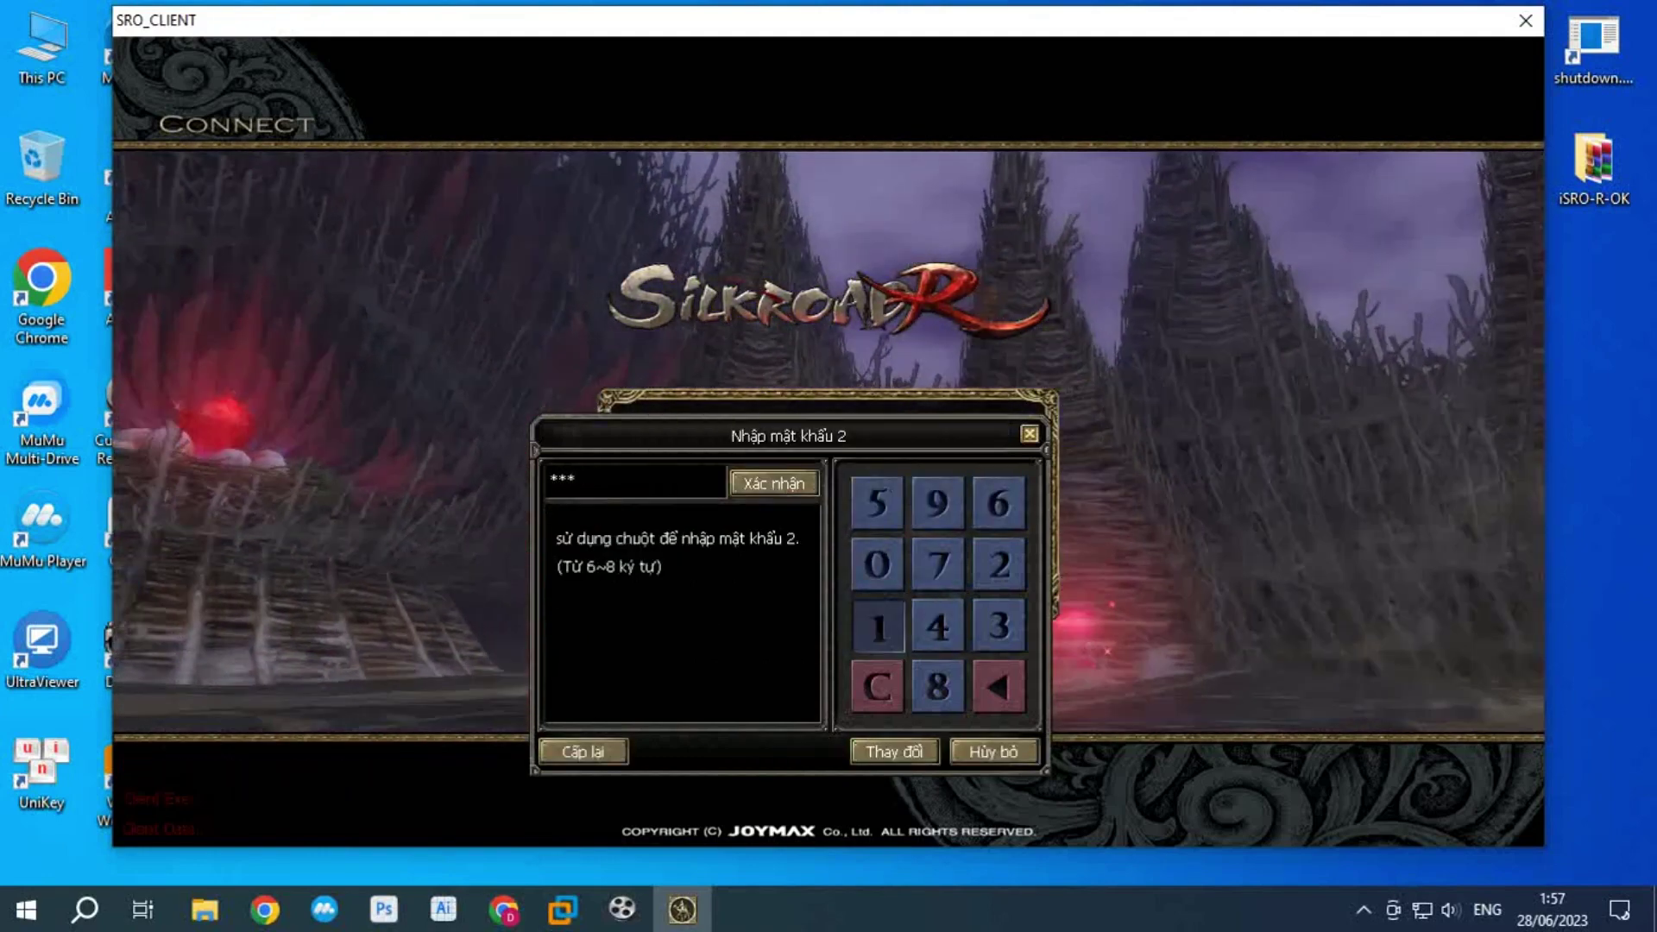
click(938, 503)
click(938, 564)
click(938, 625)
click(773, 483)
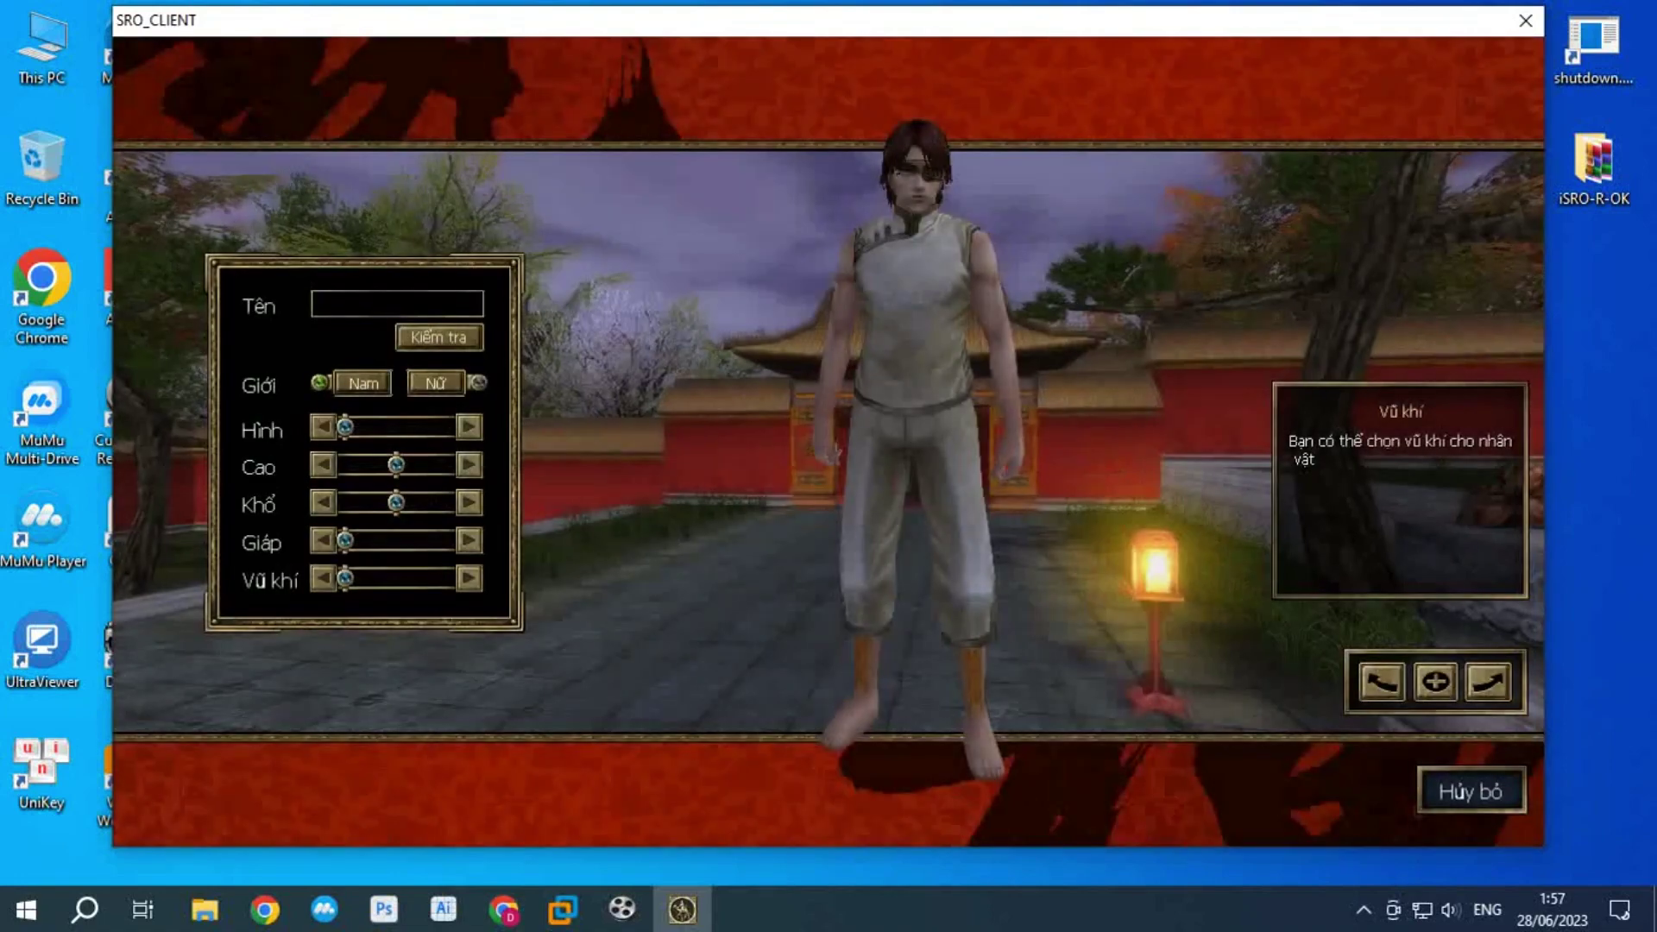
Step: Choose the Mộ Dung Phong look, increase height and build, pick white cloth armor and the bow (Cung)
click(469, 426)
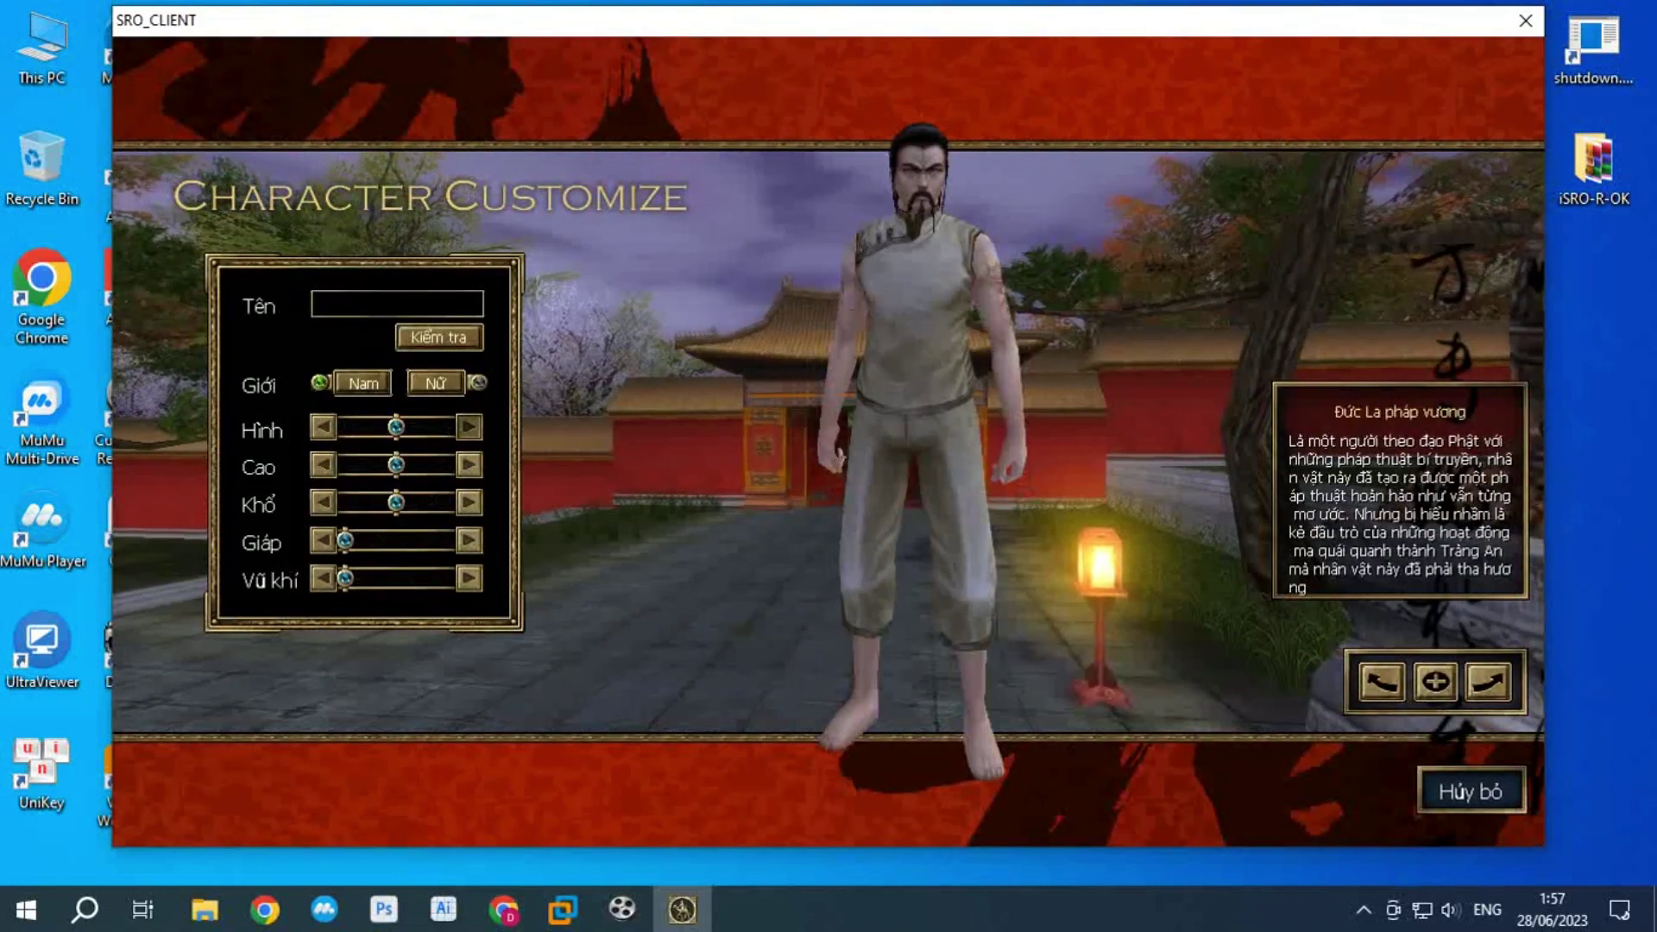
click(469, 426)
click(468, 464)
click(469, 464)
click(469, 502)
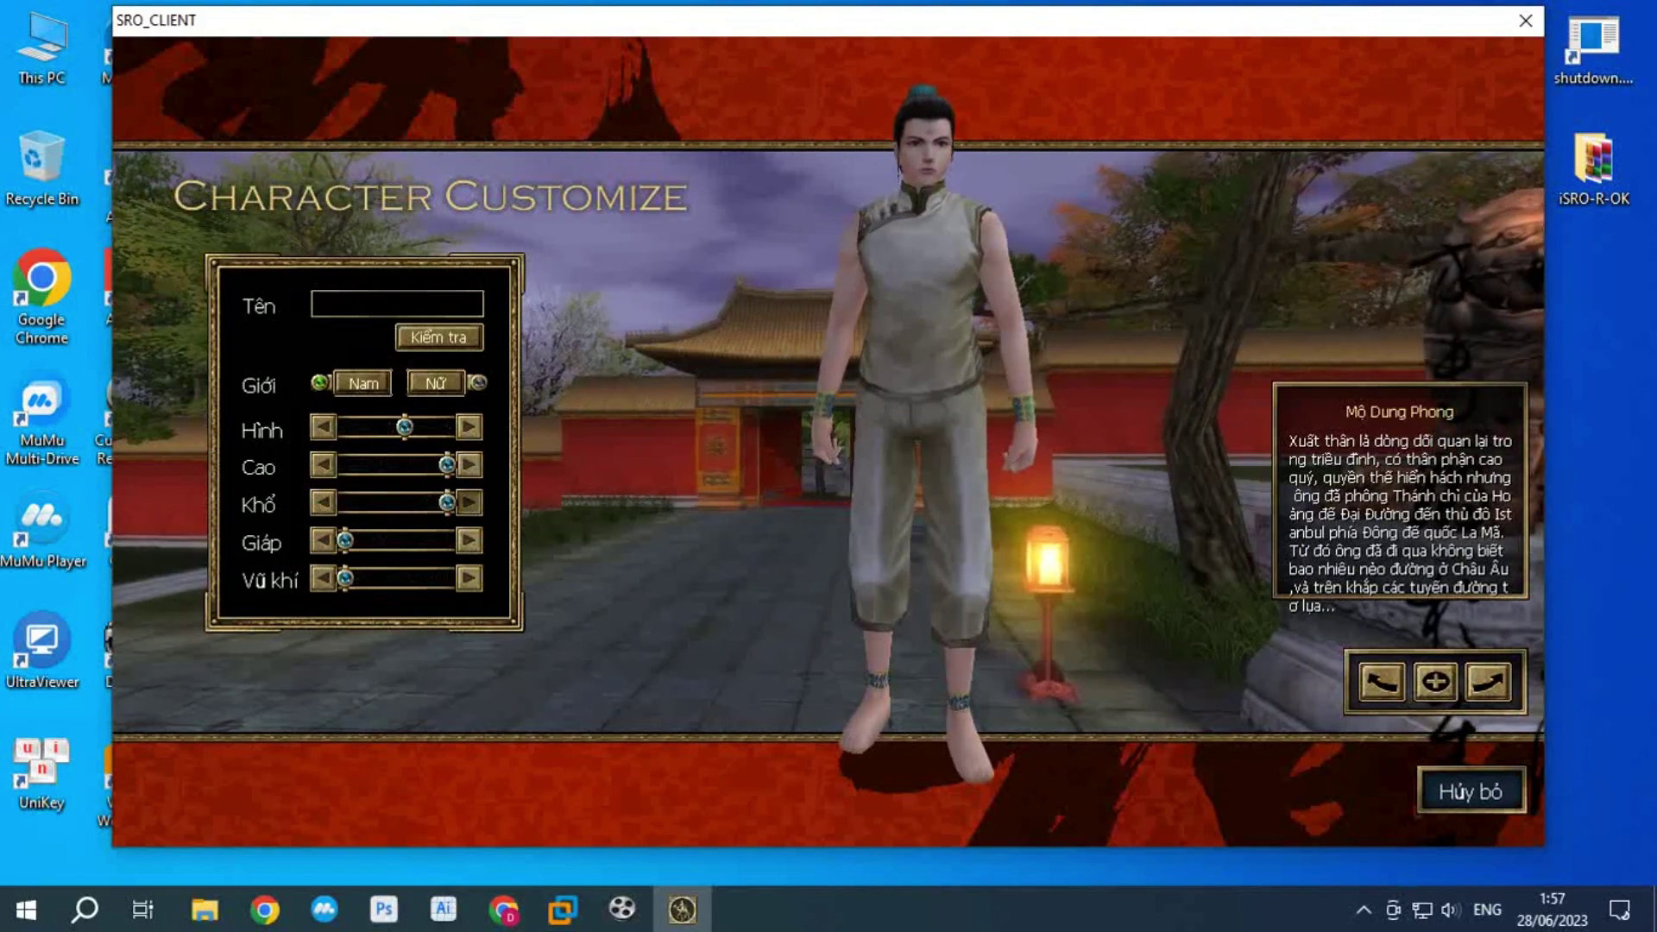
click(469, 540)
click(469, 540)
click(468, 540)
click(469, 578)
click(468, 578)
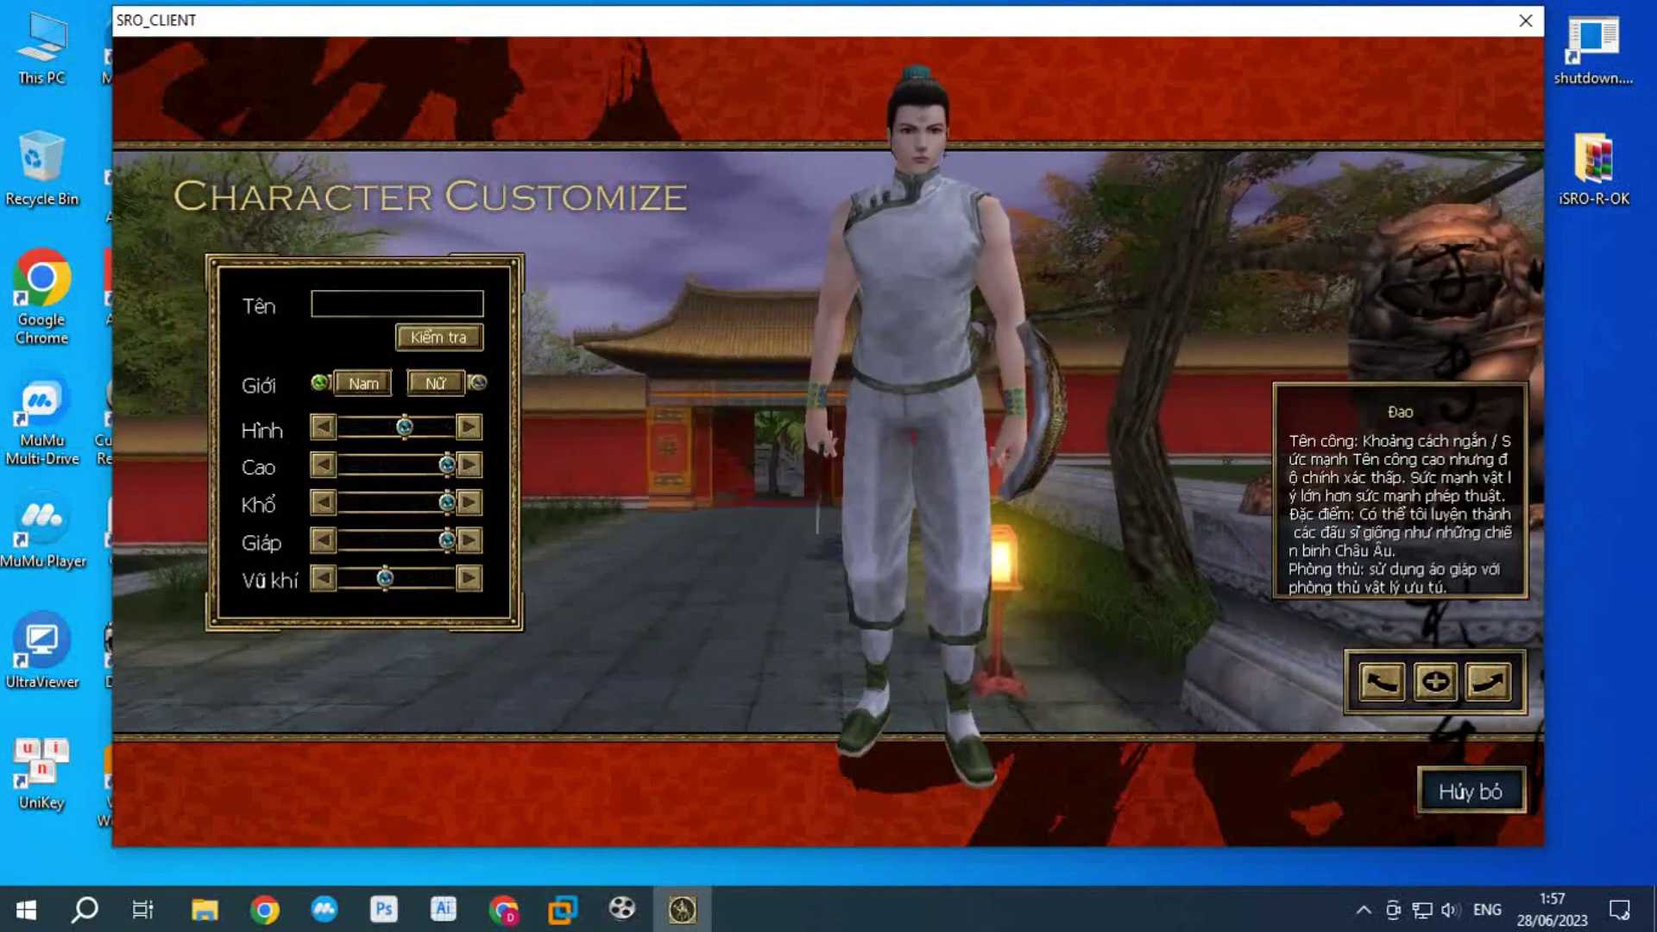
click(468, 578)
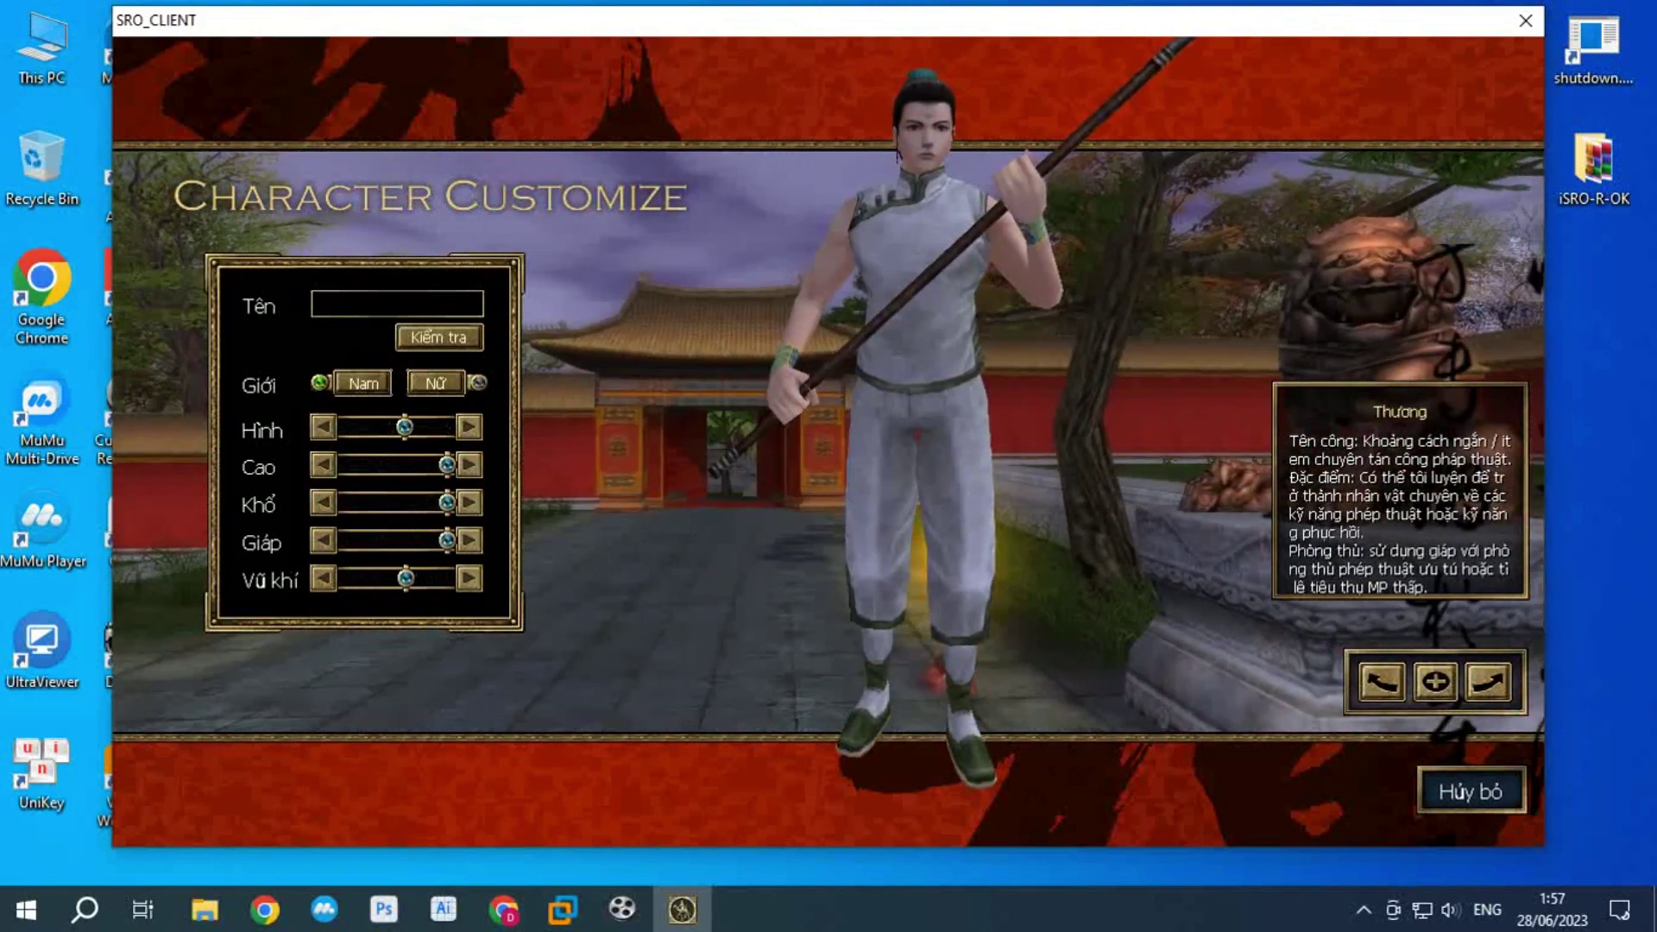
click(468, 578)
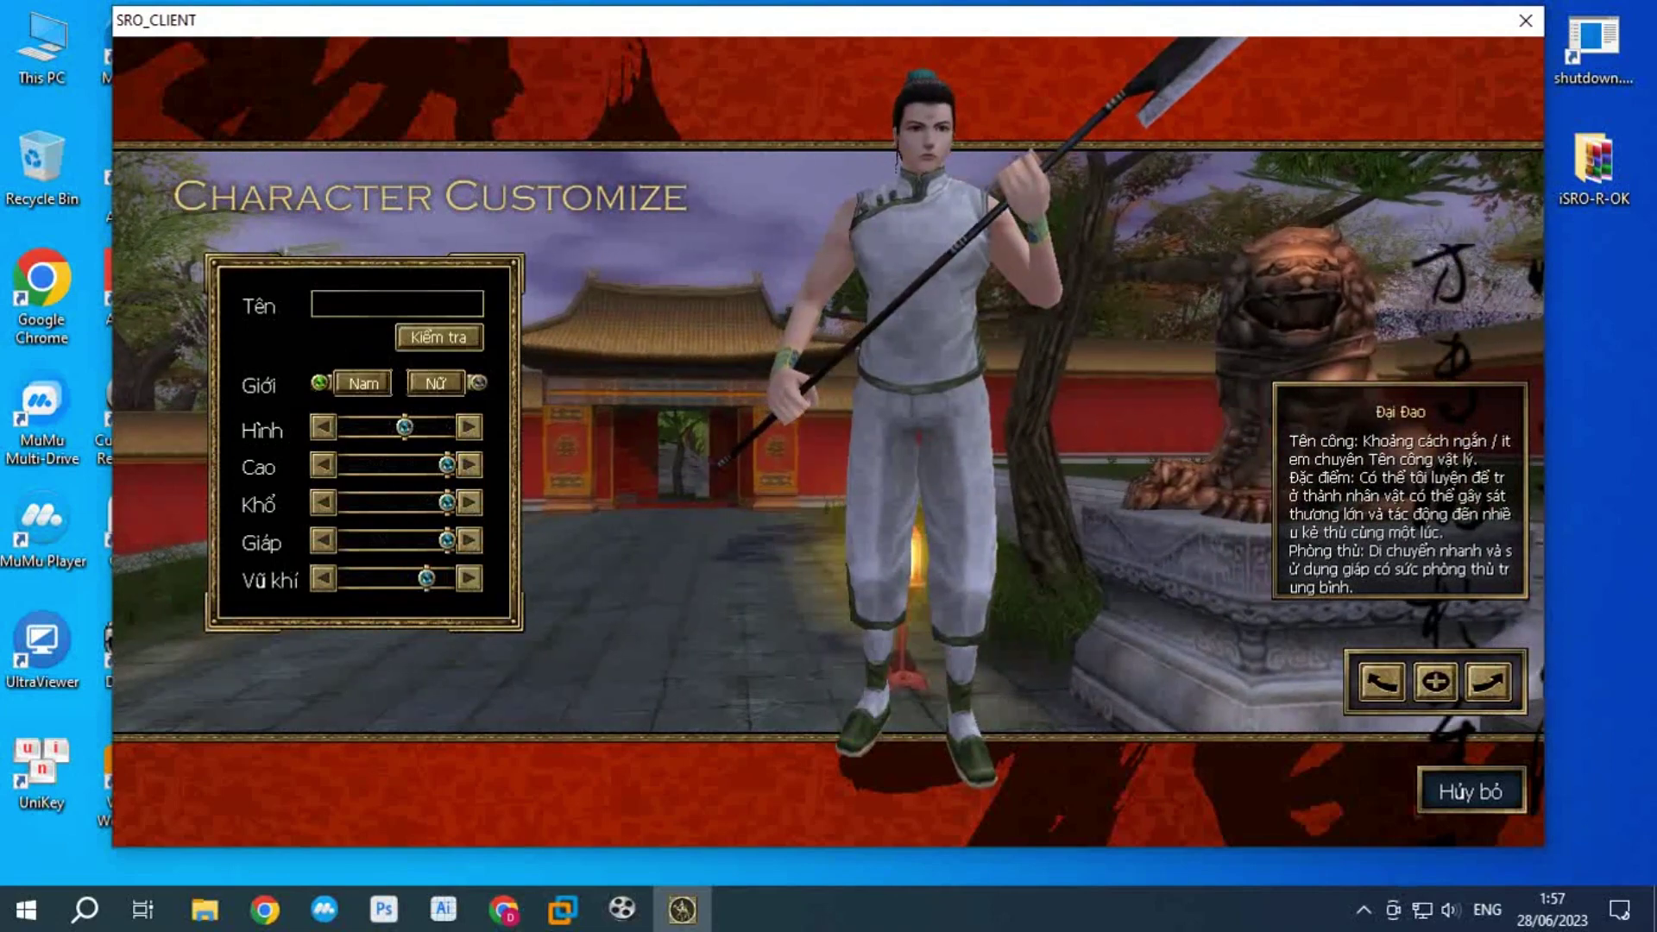
click(468, 578)
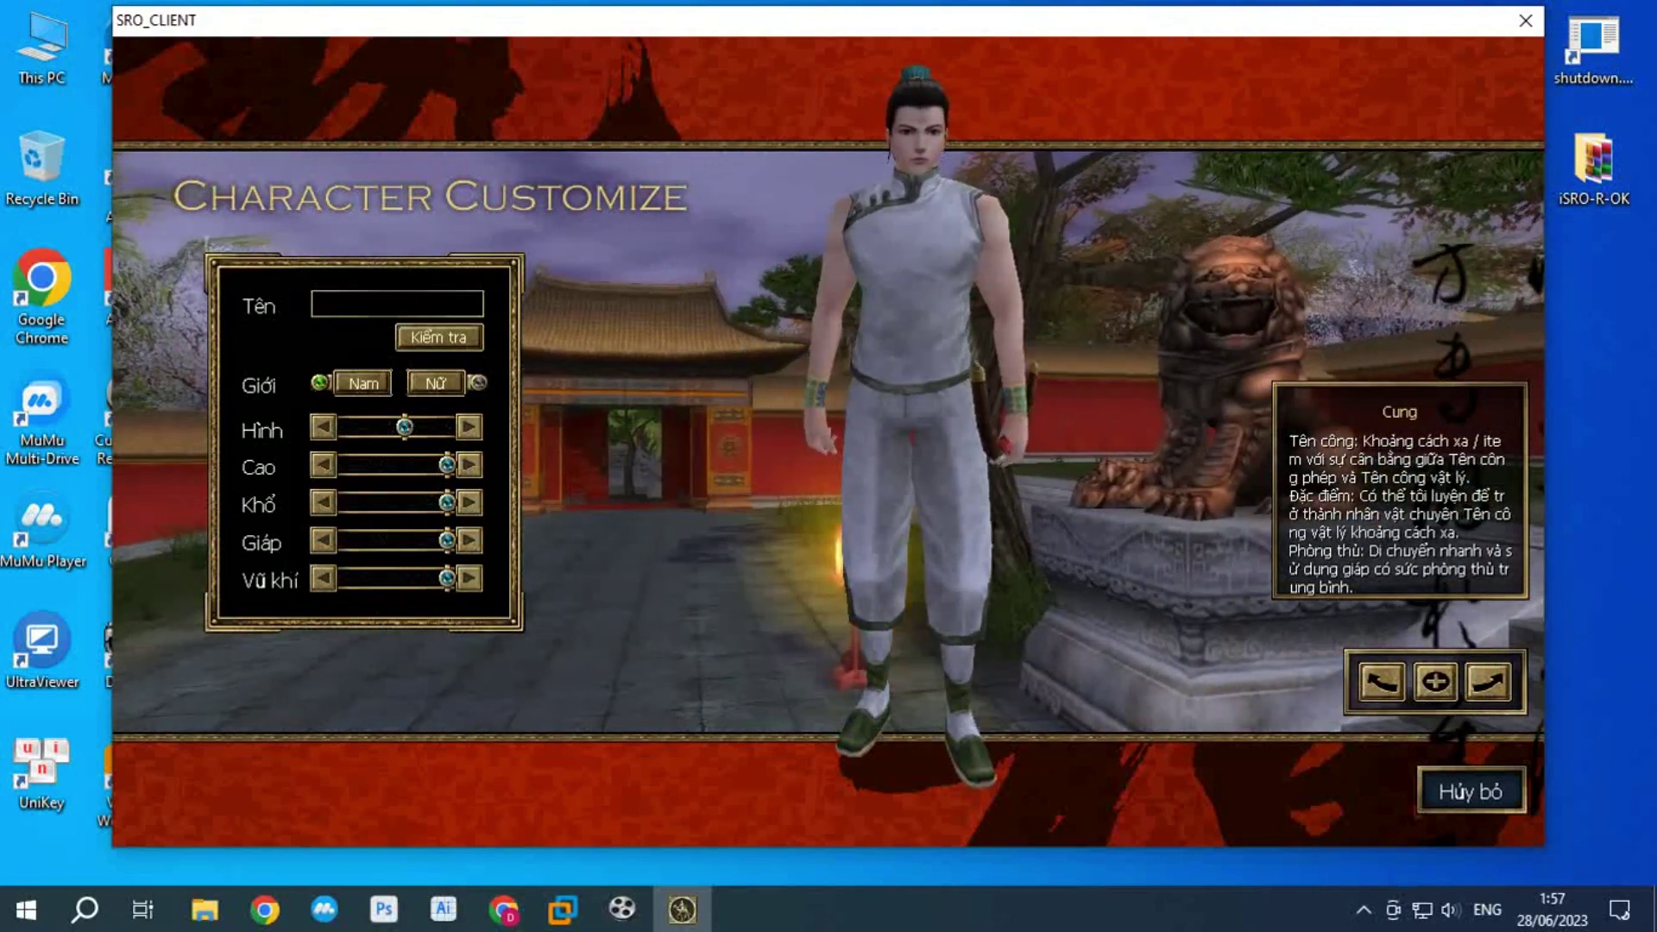